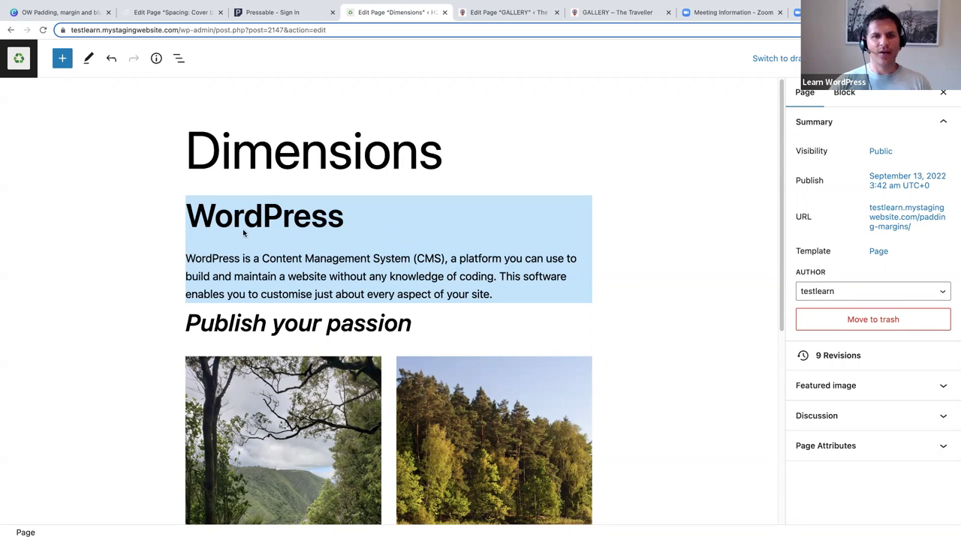
Step: In List View, select the Group, then its WordPress heading and the paragraph below it
{"action": "left_click", "coordinate": [179, 58]}
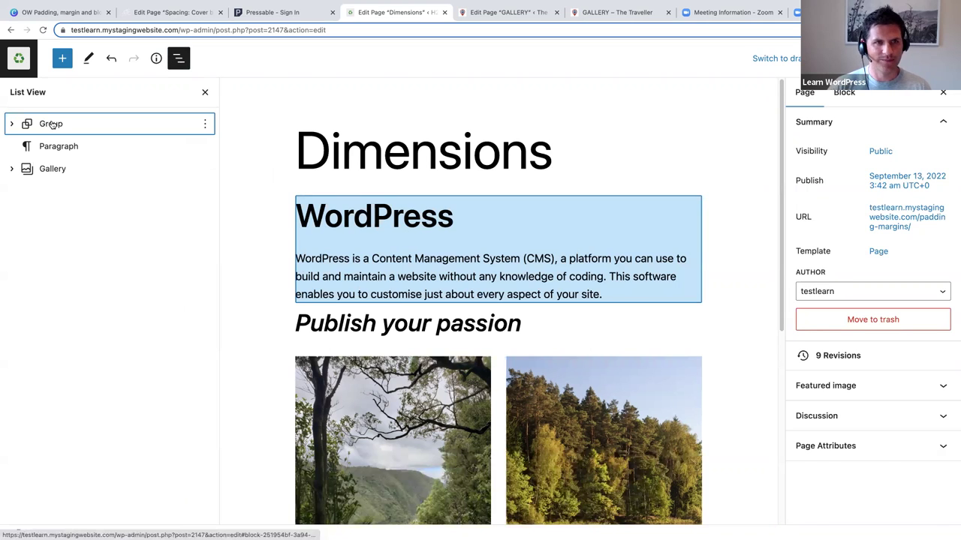
{"action": "left_click", "coordinate": [50, 124]}
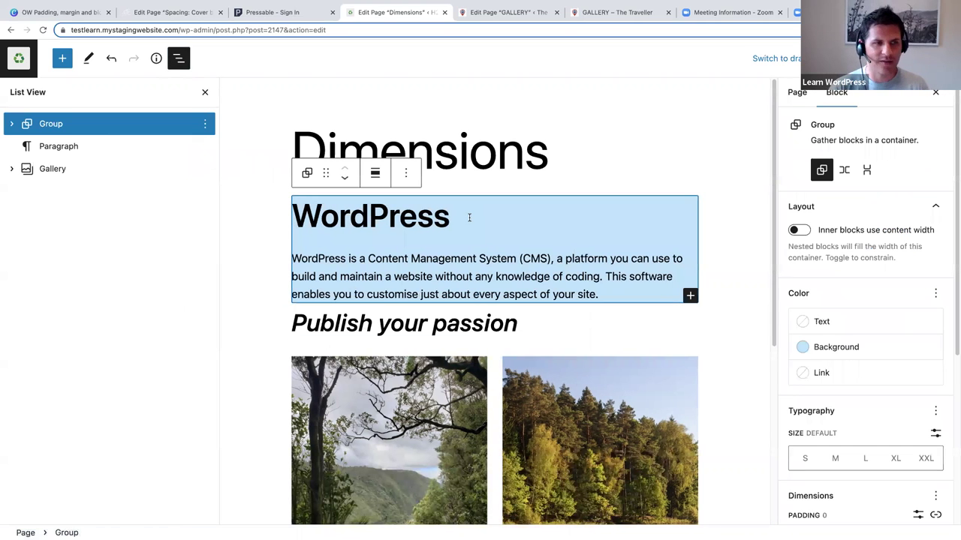
{"action": "left_click", "coordinate": [351, 218]}
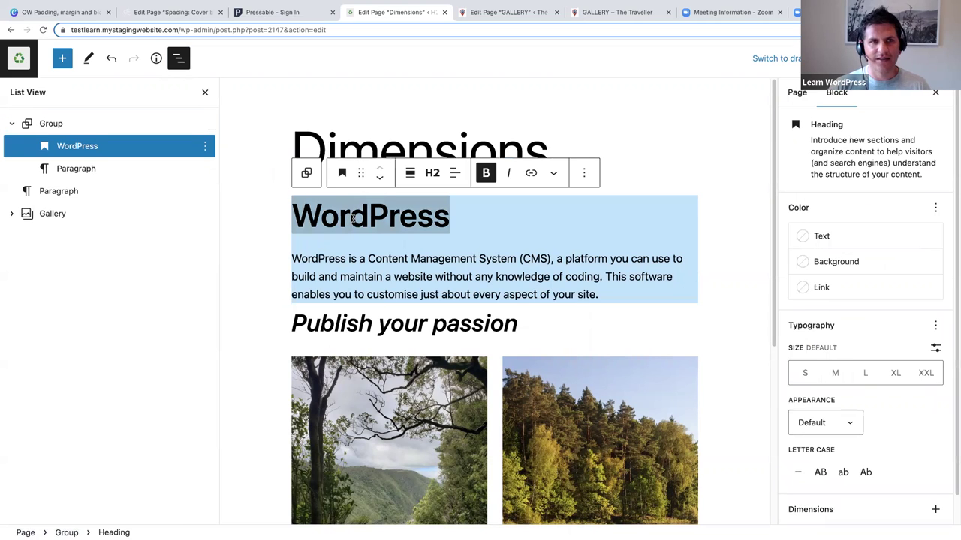
{"action": "left_click", "coordinate": [356, 271]}
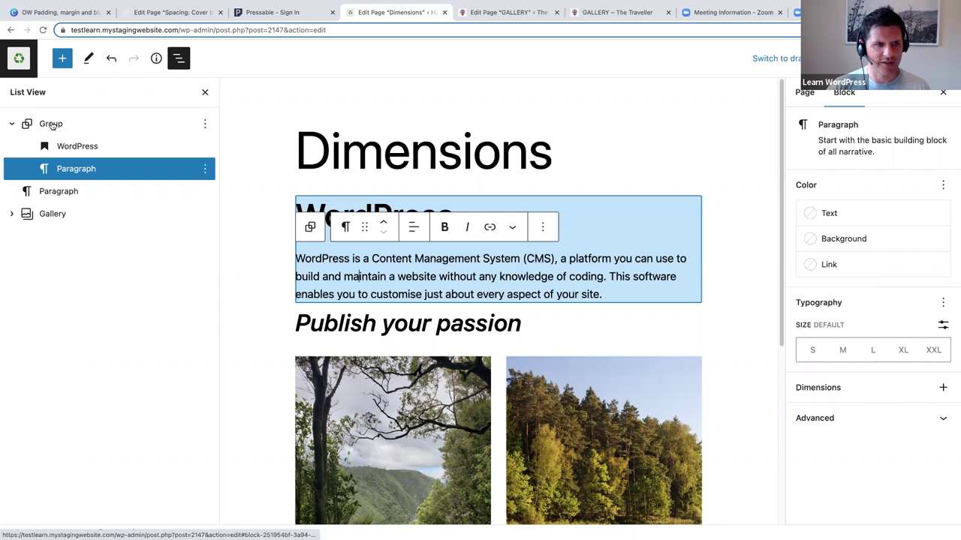
{"action": "left_click", "coordinate": [49, 125]}
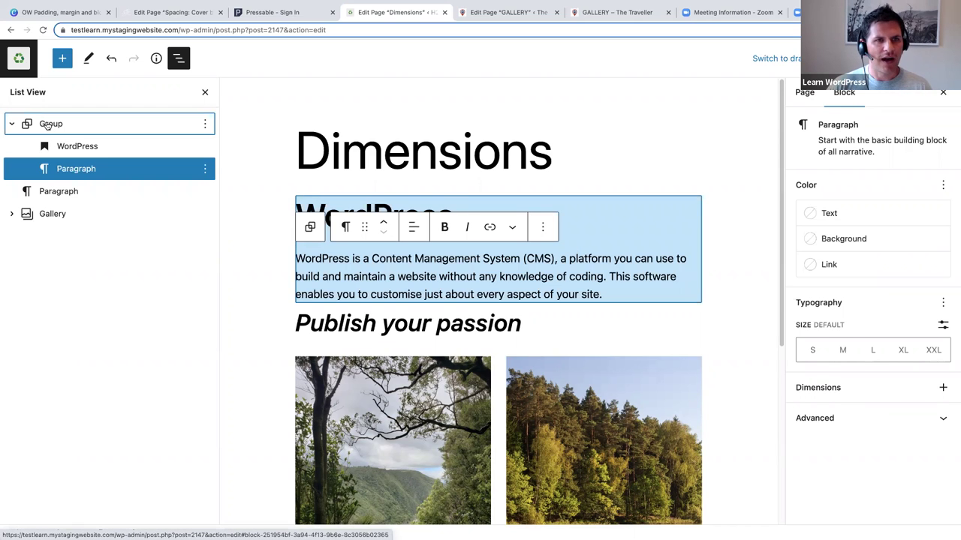
{"action": "left_click", "coordinate": [517, 214]}
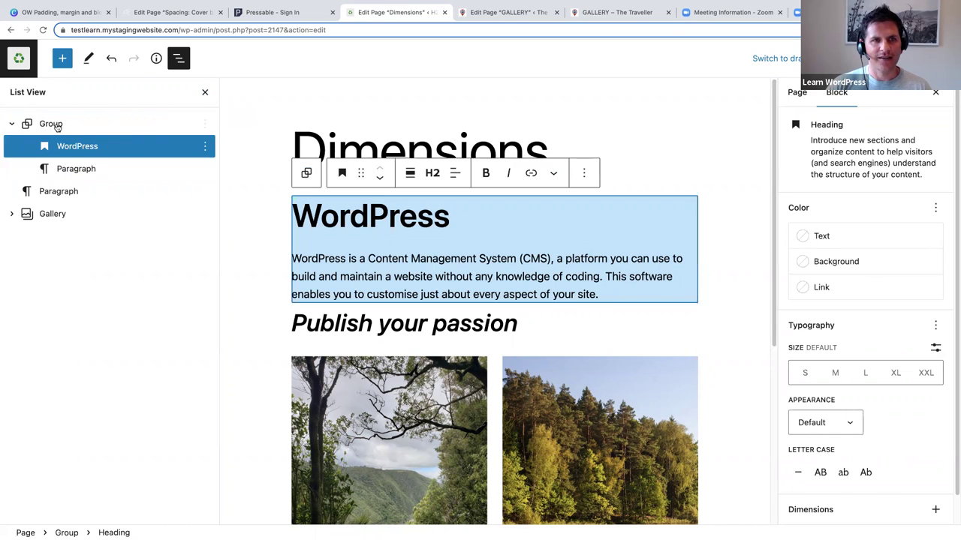
Step: Close the block outline, scroll through the page, and reopen List View
{"action": "left_click", "coordinate": [205, 92]}
{"action": "scroll", "coordinate": [347, 259], "scroll_direction": "down", "scroll_amount": 5}
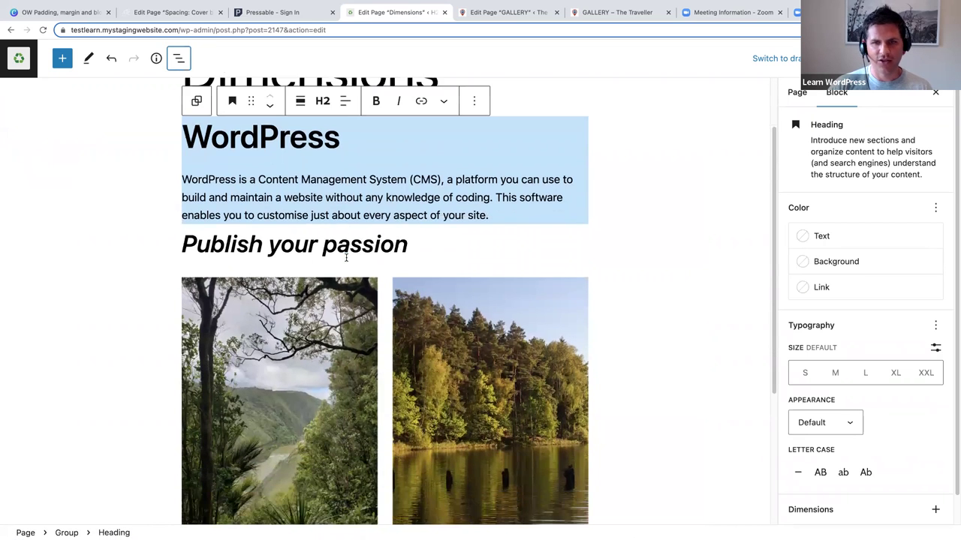
{"action": "scroll", "coordinate": [347, 260], "scroll_direction": "down", "scroll_amount": 1}
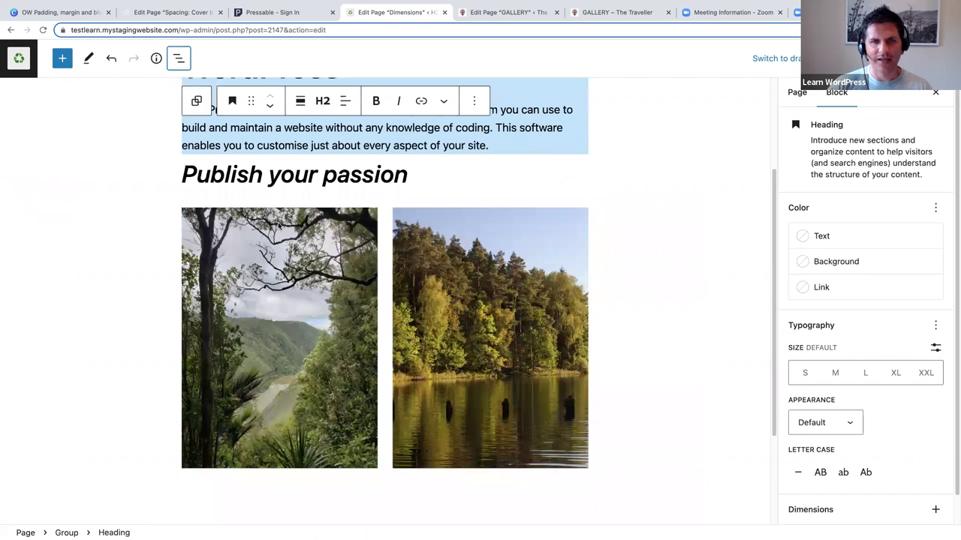
{"action": "scroll", "coordinate": [300, 270], "scroll_direction": "up", "scroll_amount": 5}
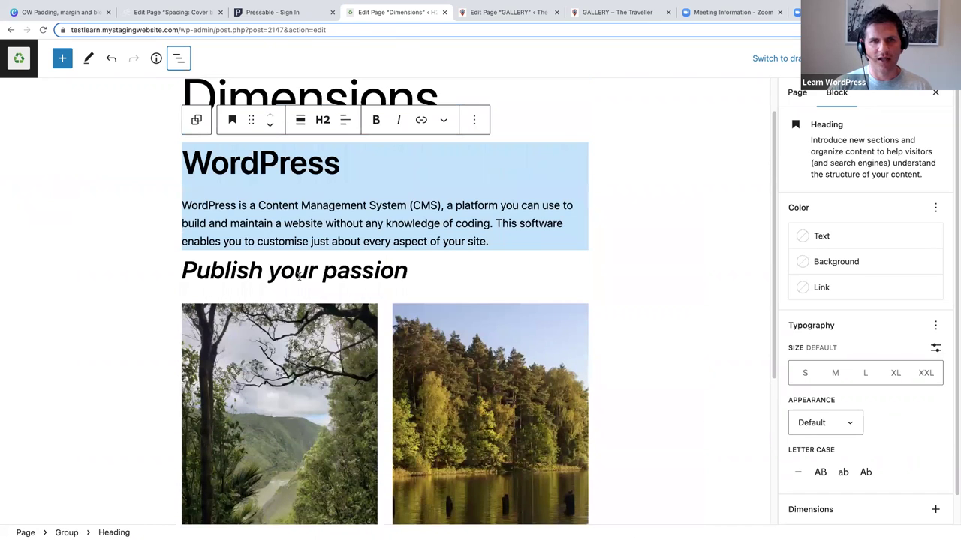
{"action": "scroll", "coordinate": [586, 210], "scroll_direction": "up", "scroll_amount": 3}
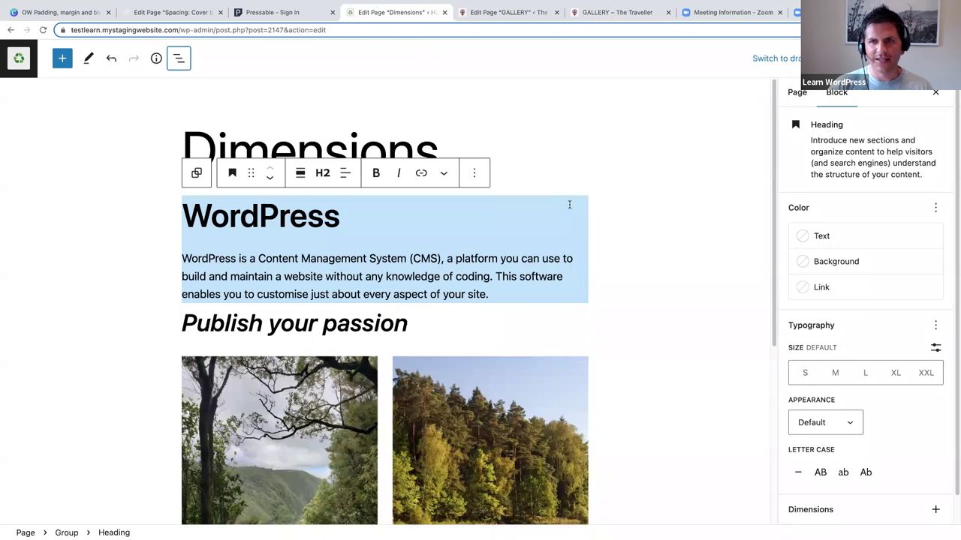
{"action": "left_click", "coordinate": [179, 58]}
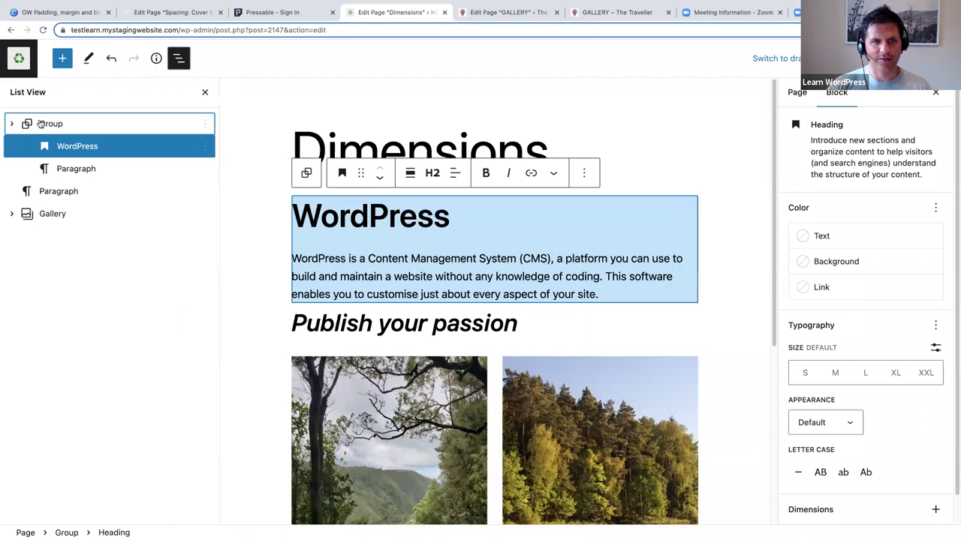
Step: Select the Group, scroll its settings to Dimensions, and check which dimension controls are available
{"action": "left_click", "coordinate": [41, 124]}
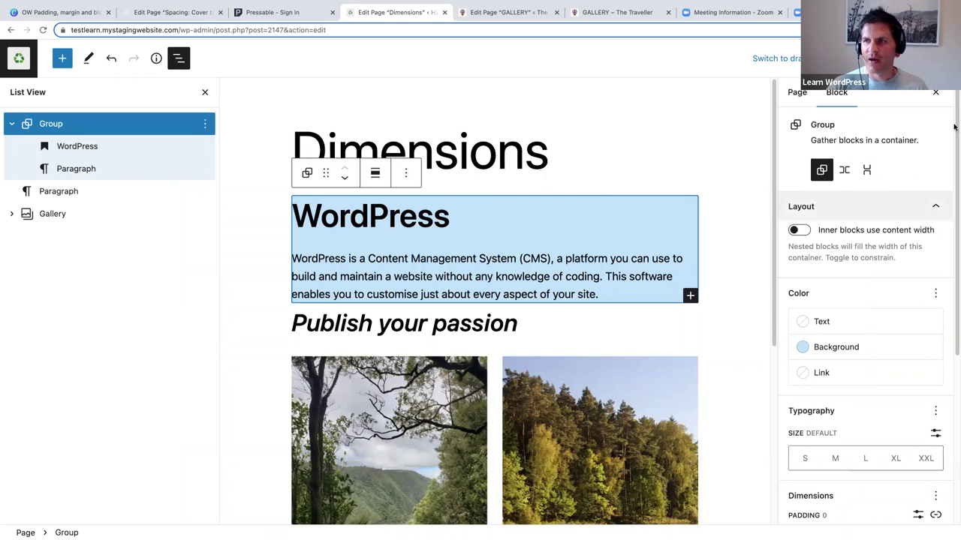
{"action": "scroll", "coordinate": [953, 124], "scroll_direction": "down", "scroll_amount": 5}
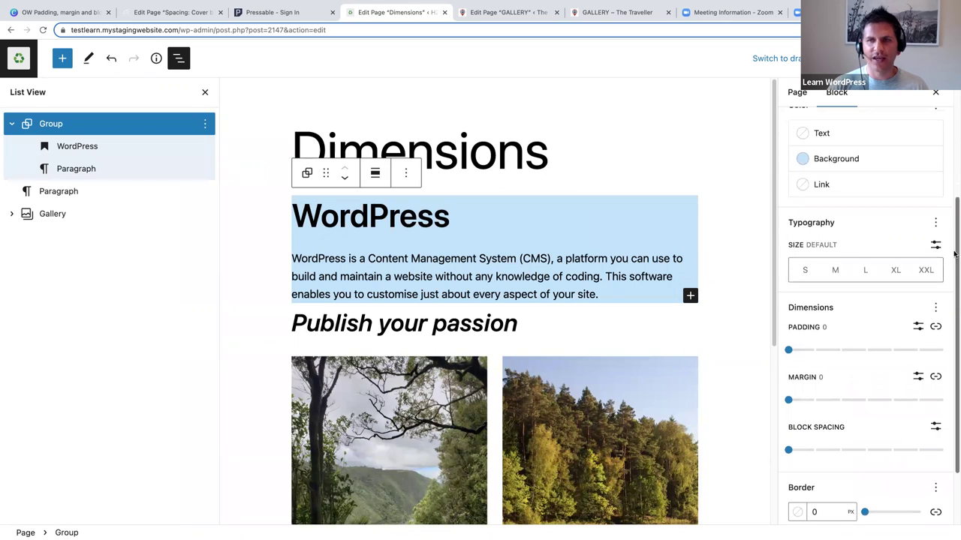
{"action": "scroll", "coordinate": [953, 347], "scroll_direction": "down", "scroll_amount": 1}
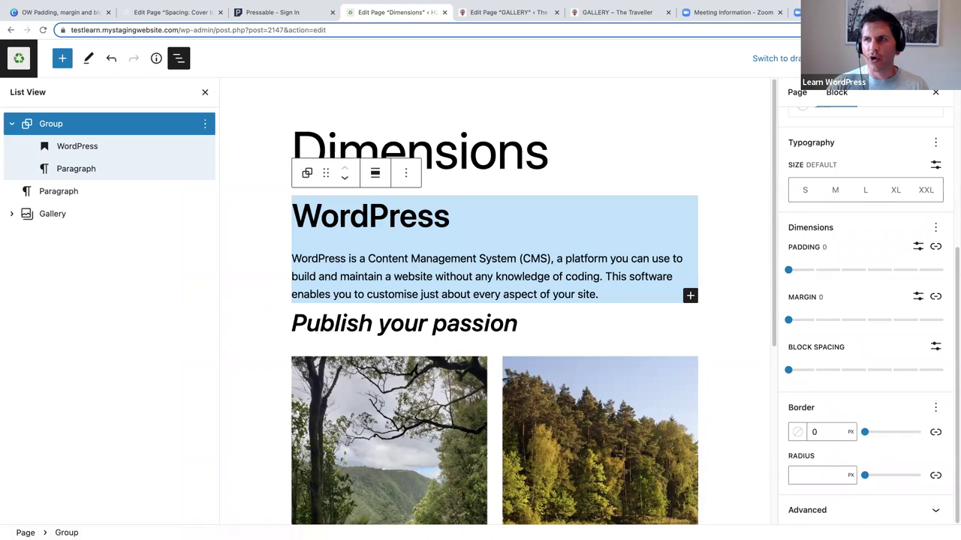
{"action": "key", "text": "ctrl+shift+comma"}
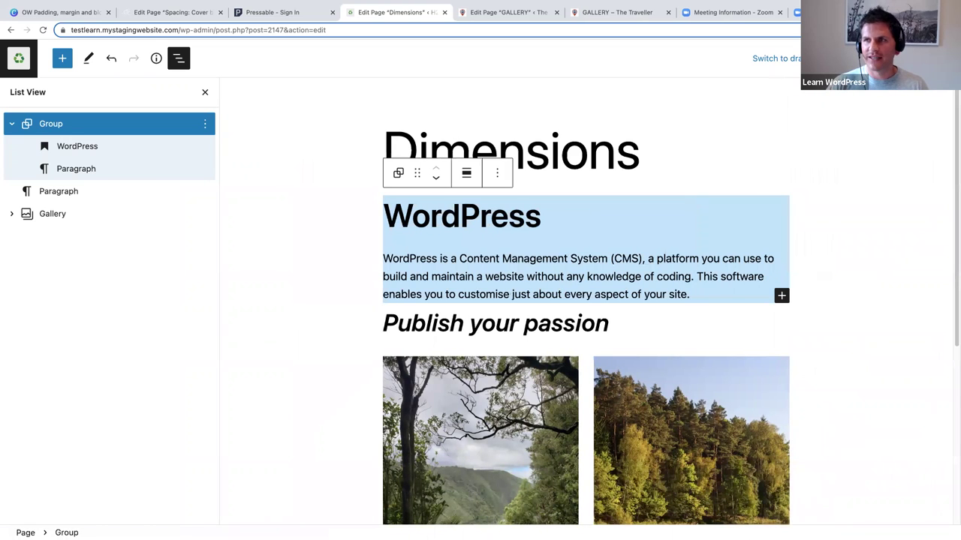
{"action": "key", "text": "ctrl+shift+comma"}
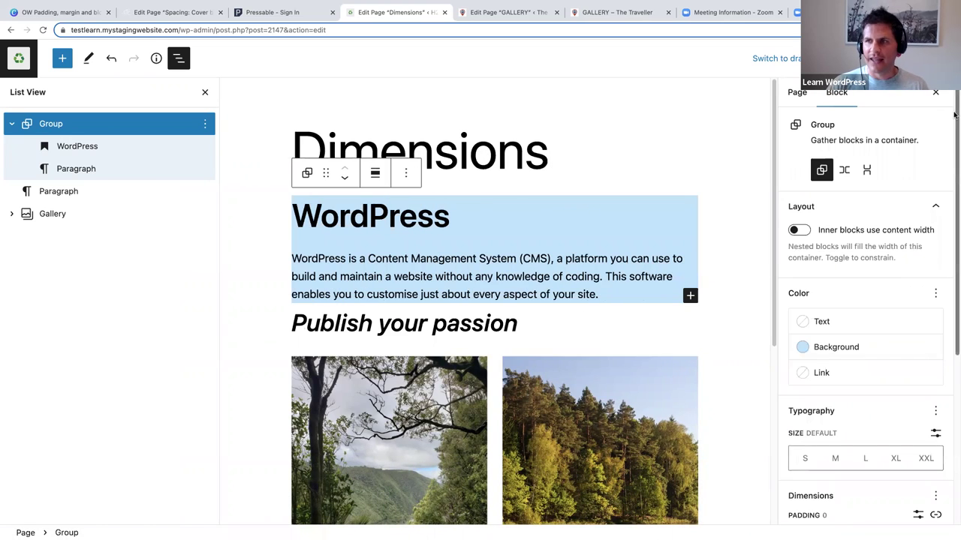
{"action": "scroll", "coordinate": [897, 291], "scroll_direction": "down", "scroll_amount": 4}
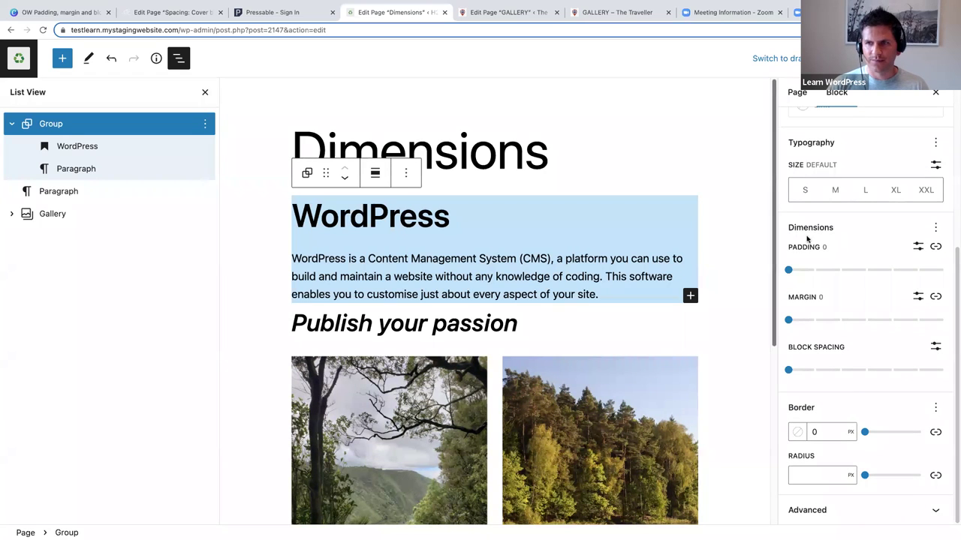
{"action": "left_click", "coordinate": [935, 228]}
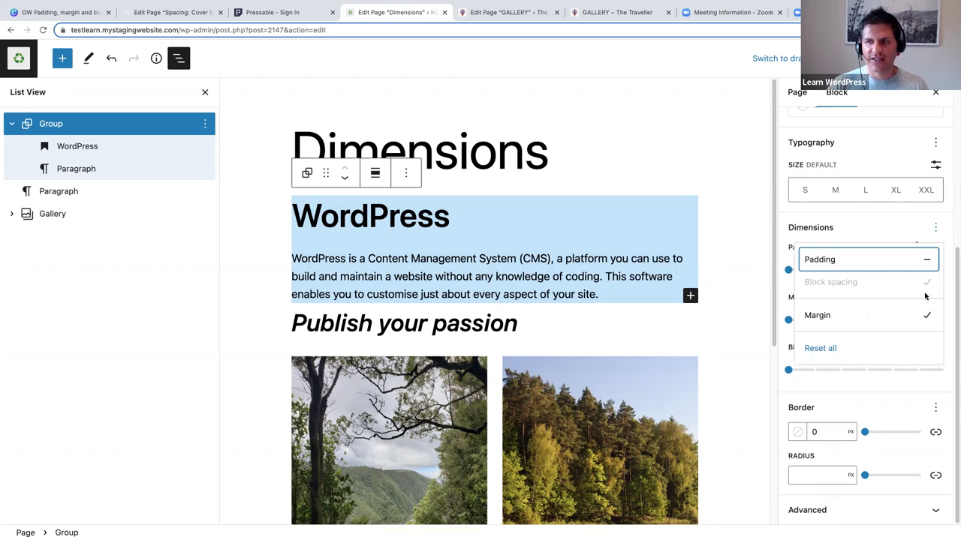
{"action": "left_click", "coordinate": [946, 240]}
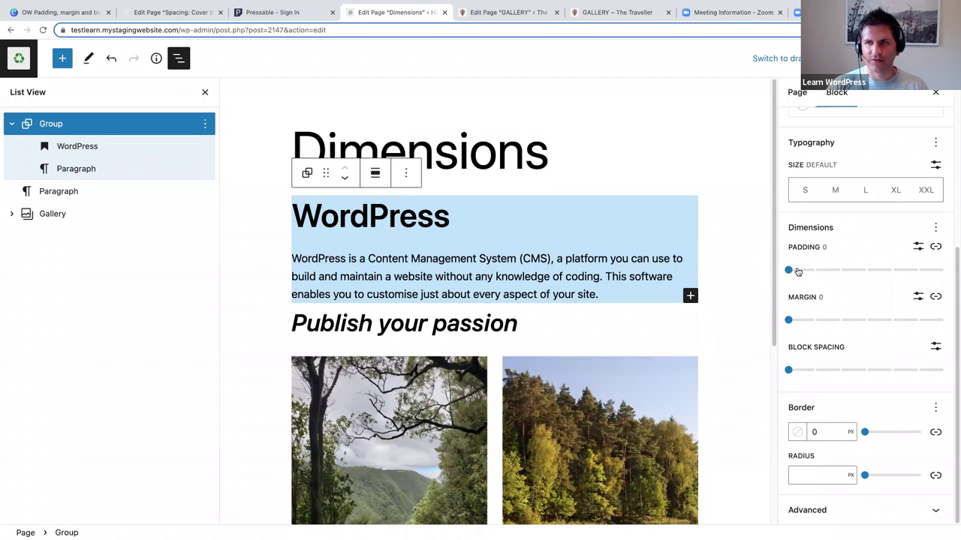
Step: Drag the Group's Padding slider up and down, finishing at preset step 3
{"action": "mouse_move", "coordinate": [789, 272]}
{"action": "left_click_drag", "start_coordinate": [789, 273], "coordinate": [832, 275]}
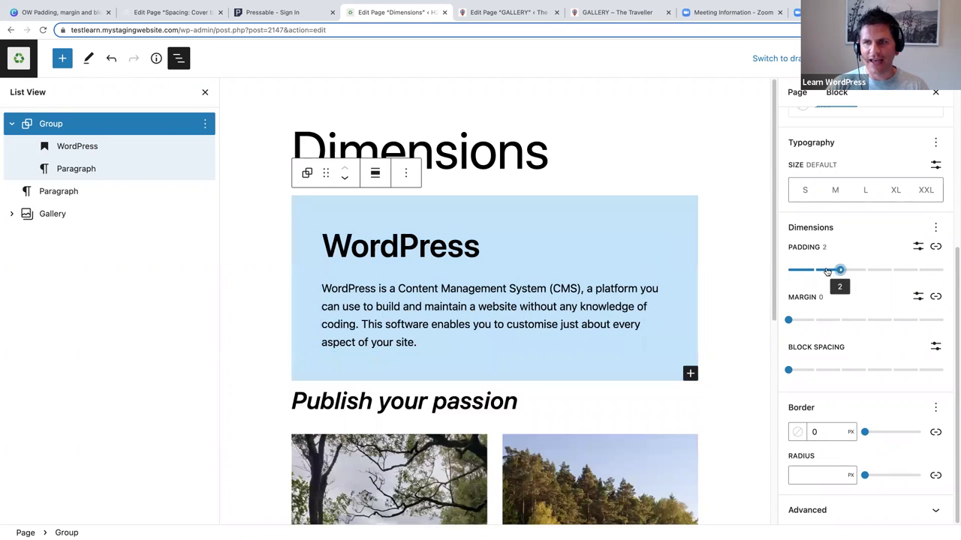
{"action": "left_click_drag", "start_coordinate": [828, 271], "coordinate": [814, 270]}
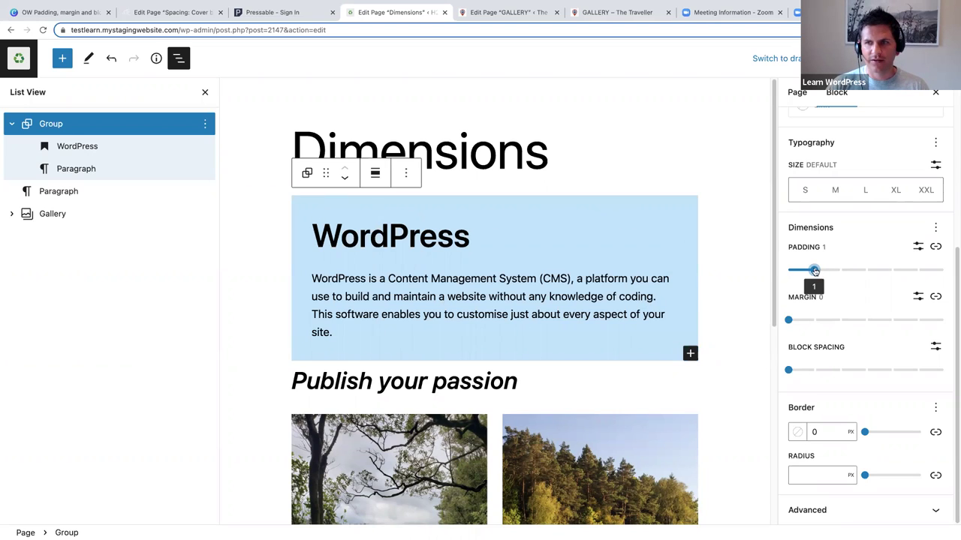
{"action": "left_click_drag", "start_coordinate": [814, 270], "coordinate": [865, 271]}
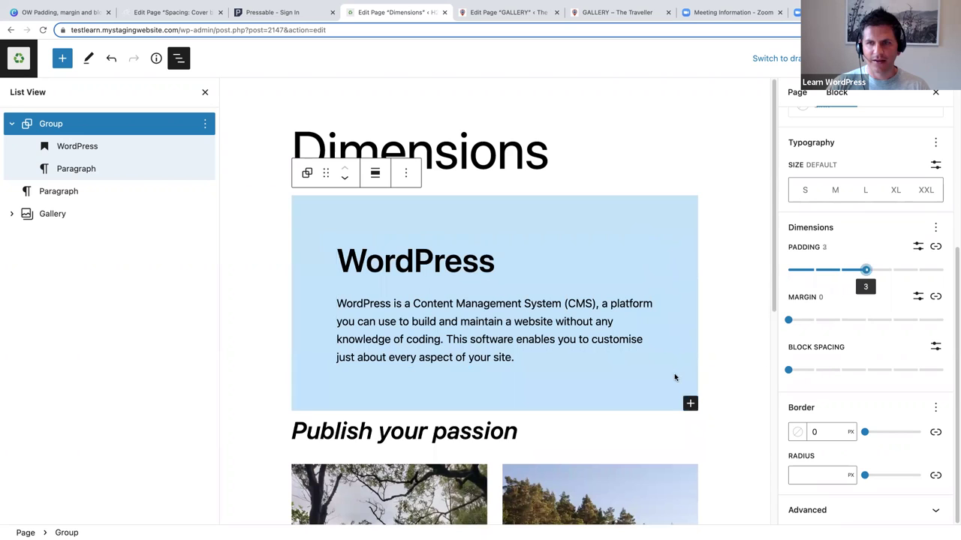
Step: Switch the Group's padding to a custom size in px and enter 30
{"action": "left_click", "coordinate": [918, 248]}
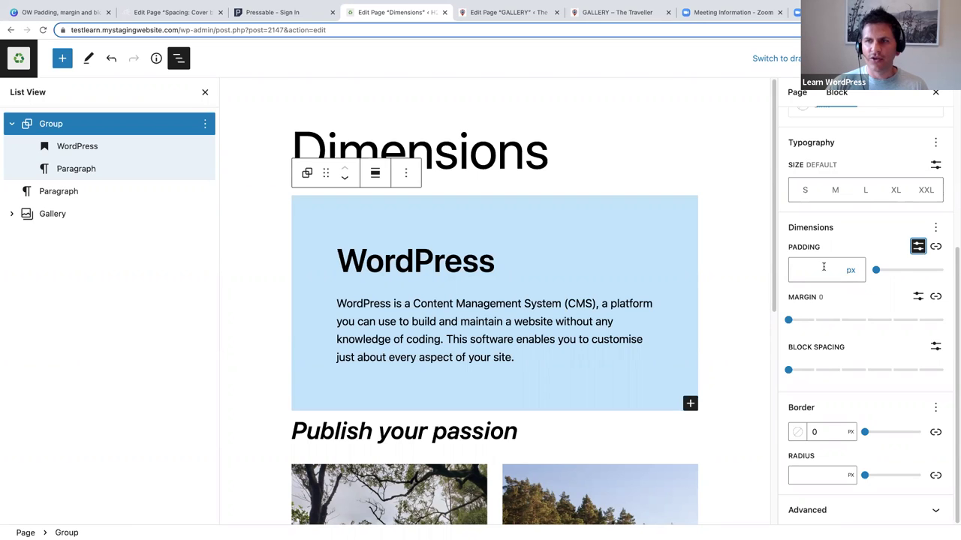
{"action": "left_click", "coordinate": [851, 272]}
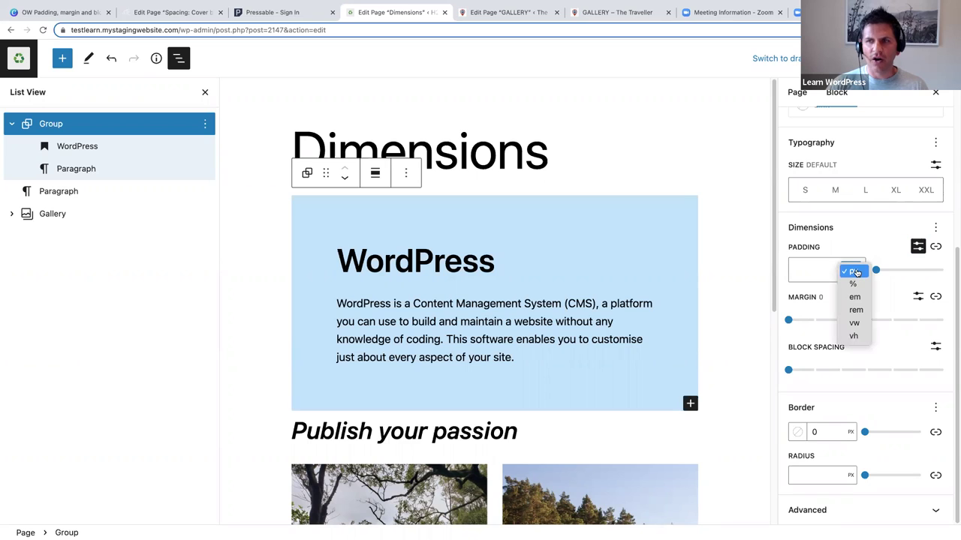
{"action": "left_click", "coordinate": [815, 275]}
{"action": "left_click", "coordinate": [799, 269]}
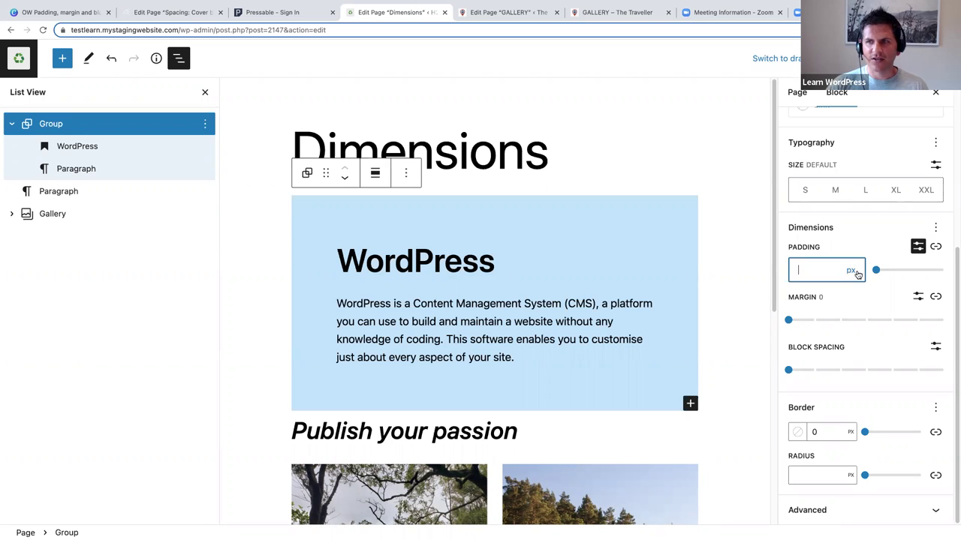
{"action": "mouse_move", "coordinate": [882, 273]}
{"action": "left_click_drag", "start_coordinate": [882, 273], "coordinate": [889, 274]}
{"action": "double_click", "coordinate": [793, 269]}
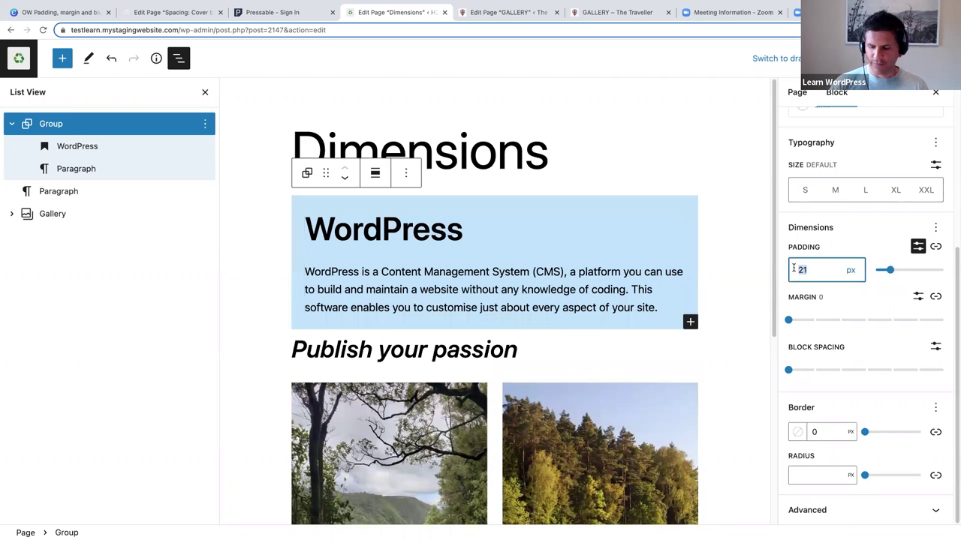
{"action": "type", "text": "30"}
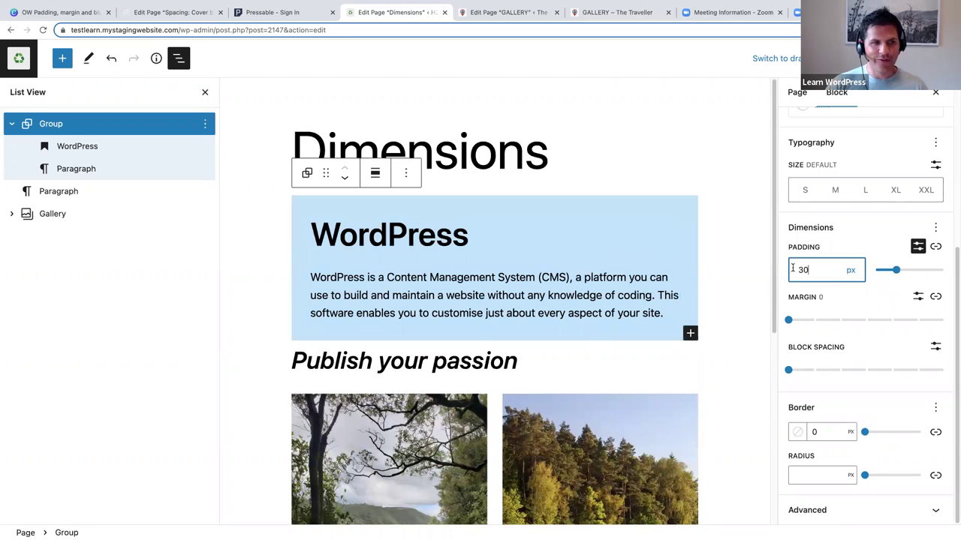
Step: Unlink the padding sides and change Top and Left padding from 83 to 30 px
{"action": "left_click", "coordinate": [935, 248]}
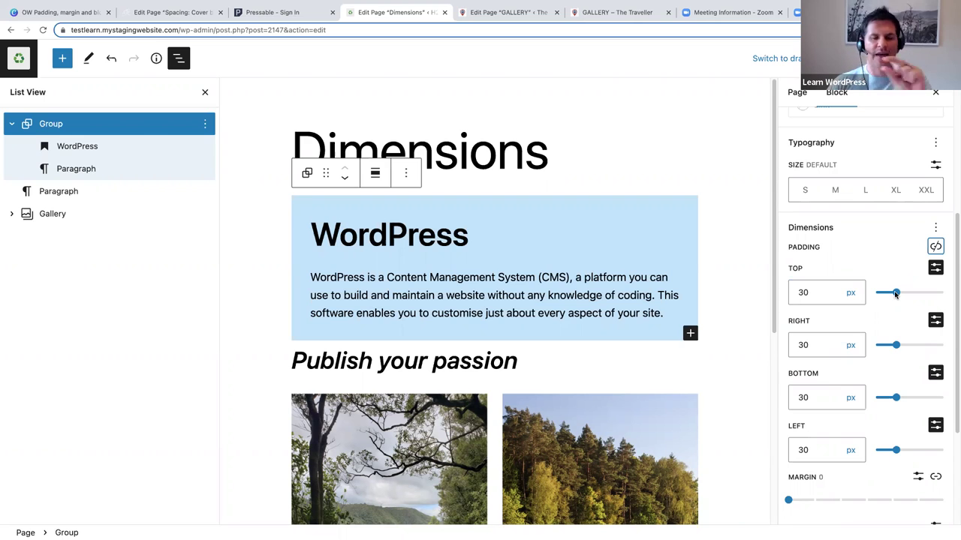
{"action": "left_click_drag", "start_coordinate": [895, 293], "coordinate": [930, 294]}
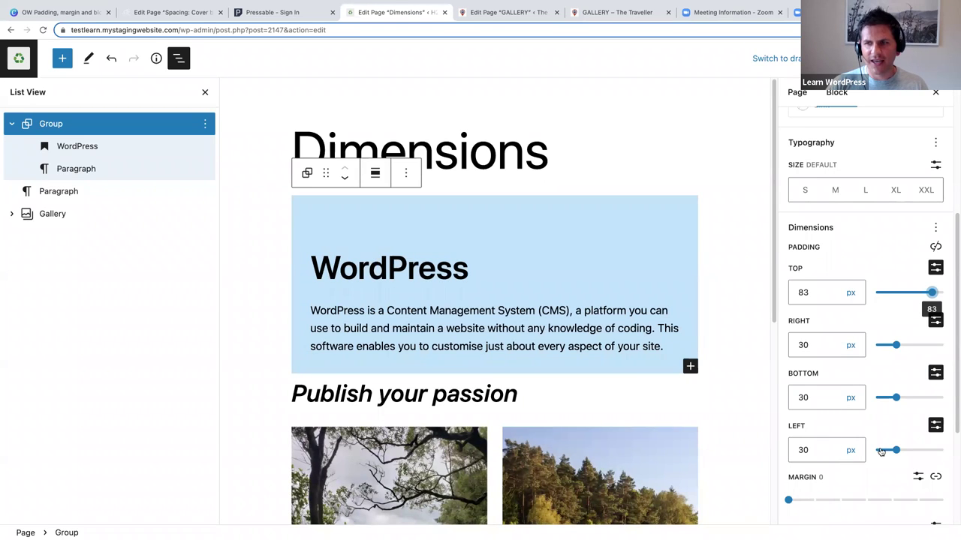
{"action": "left_click_drag", "start_coordinate": [896, 450], "coordinate": [932, 451]}
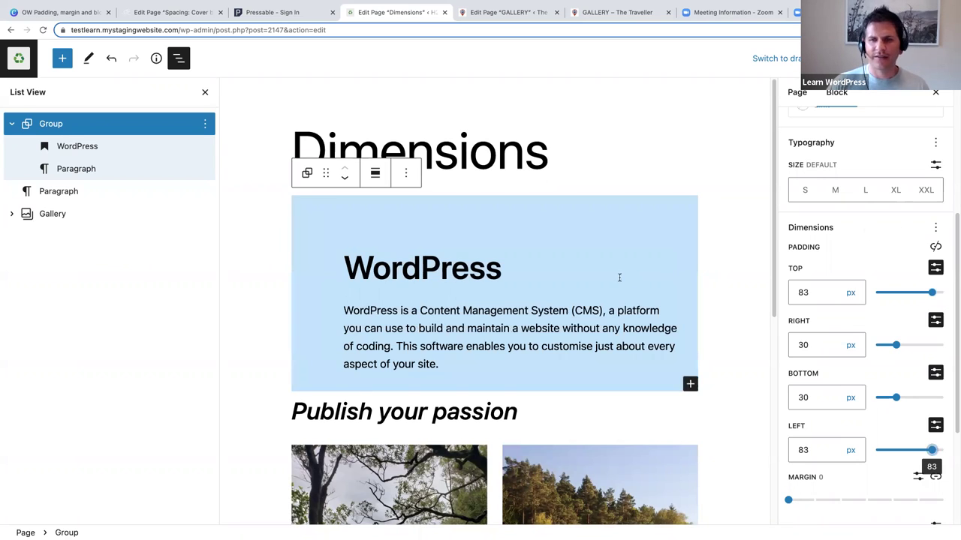
{"action": "double_click", "coordinate": [799, 292]}
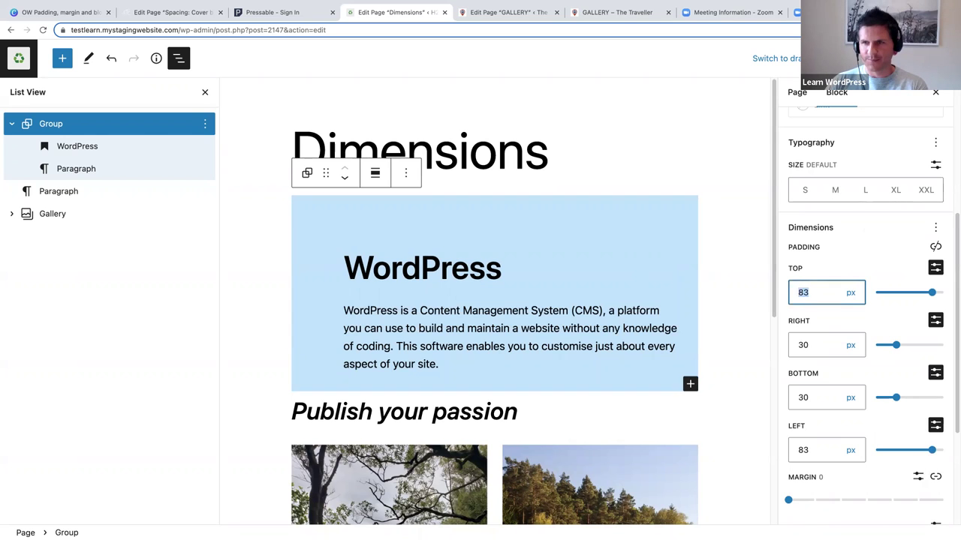
{"action": "type", "text": "30"}
{"action": "left_click", "coordinate": [810, 449]}
{"action": "left_click_drag", "start_coordinate": [811, 448], "coordinate": [797, 452]}
{"action": "type", "text": "30"}
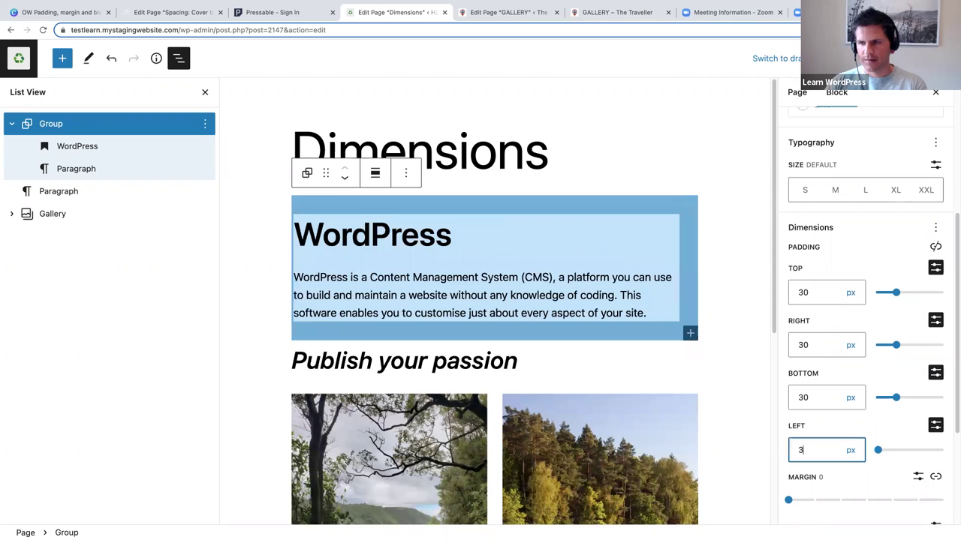
{"action": "left_click", "coordinate": [300, 216]}
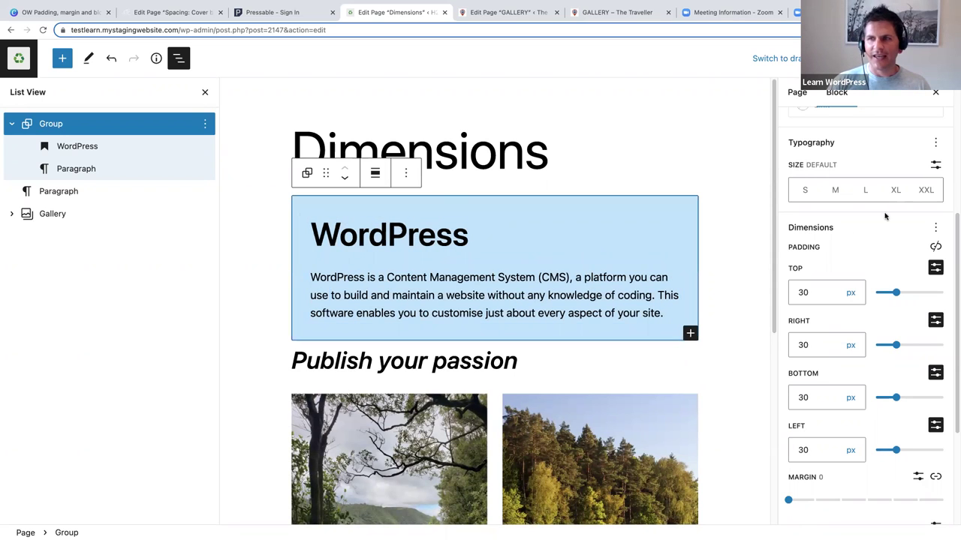
Step: Relink all padding sides and switch padding back to preset size steps
{"action": "left_click", "coordinate": [935, 228]}
{"action": "left_click", "coordinate": [936, 229]}
{"action": "scroll", "coordinate": [935, 230], "scroll_direction": "down", "scroll_amount": 1}
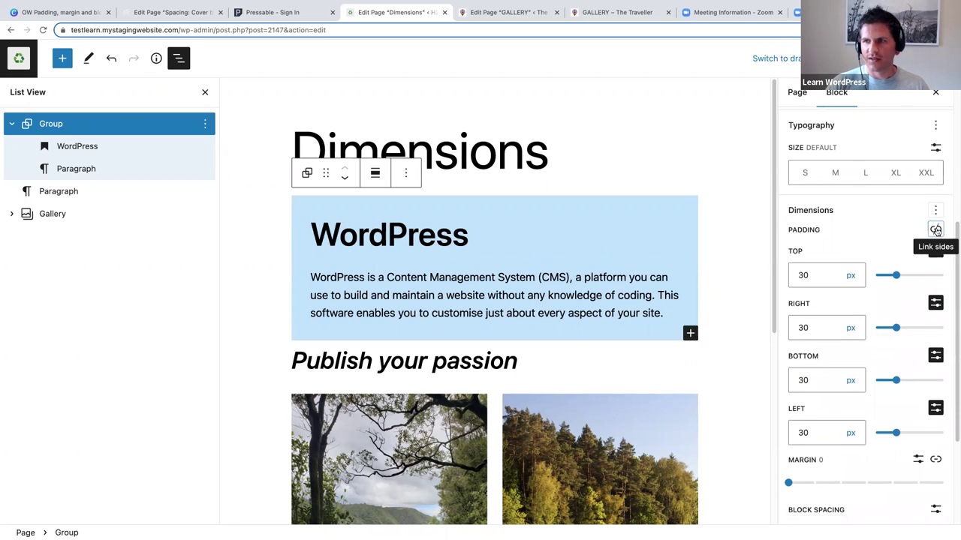
{"action": "left_click", "coordinate": [936, 231]}
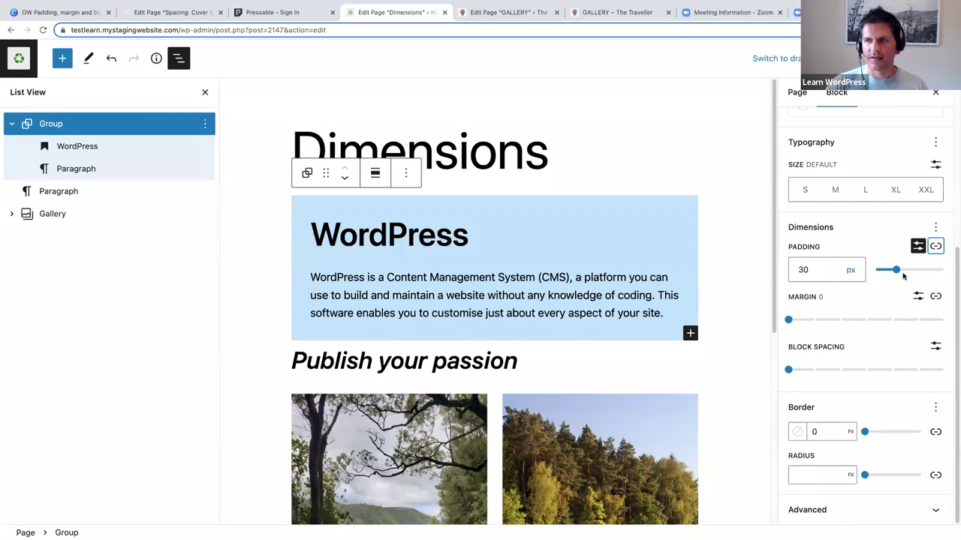
{"action": "left_click", "coordinate": [936, 246]}
{"action": "left_click", "coordinate": [936, 229]}
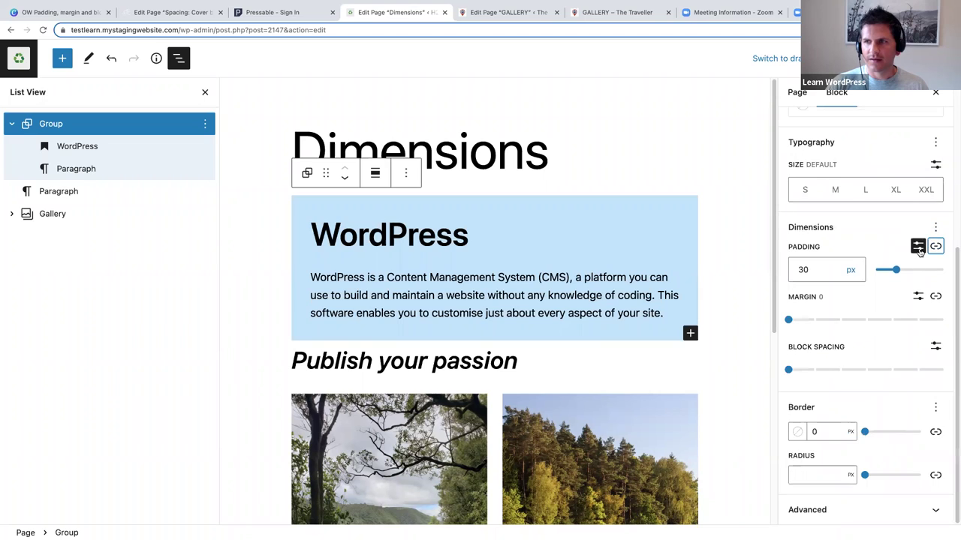
{"action": "left_click", "coordinate": [917, 248]}
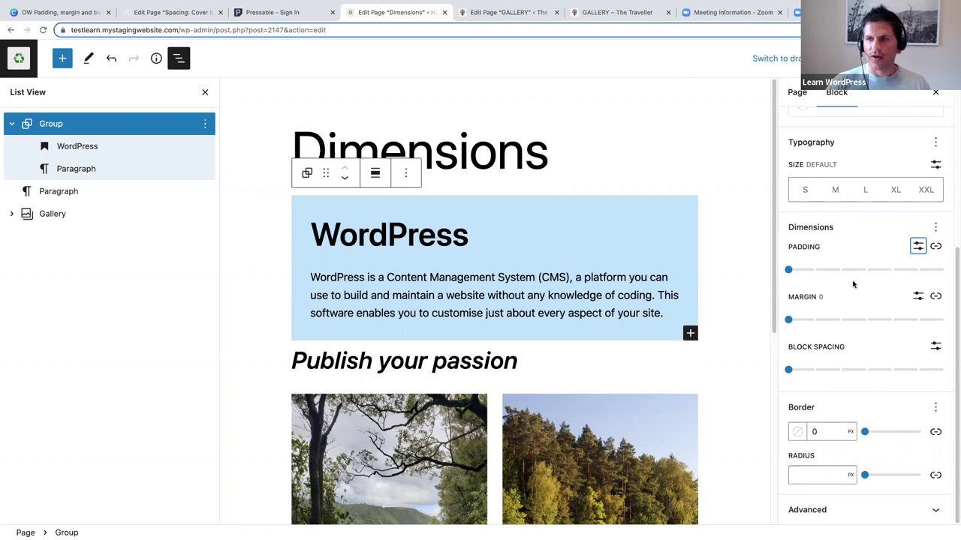
Step: Drag the Group's Margin slider through preset steps 1, 2 and 4
{"action": "mouse_move", "coordinate": [457, 258]}
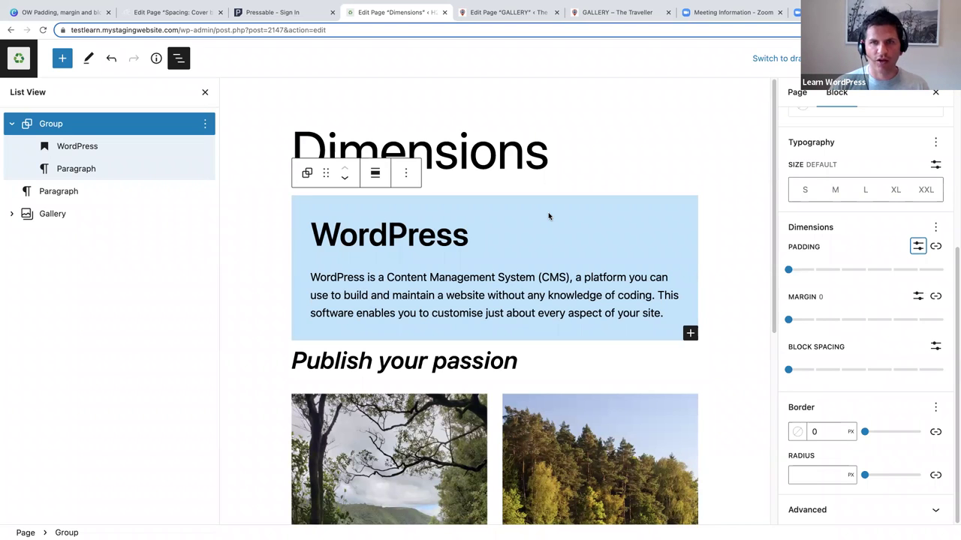
{"action": "left_click", "coordinate": [788, 320]}
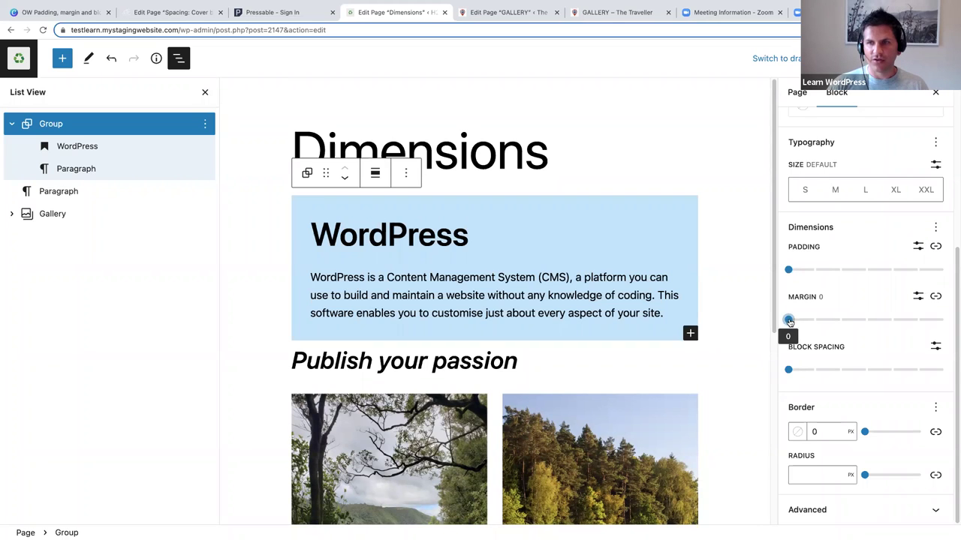
{"action": "left_click_drag", "start_coordinate": [791, 321], "coordinate": [804, 321]}
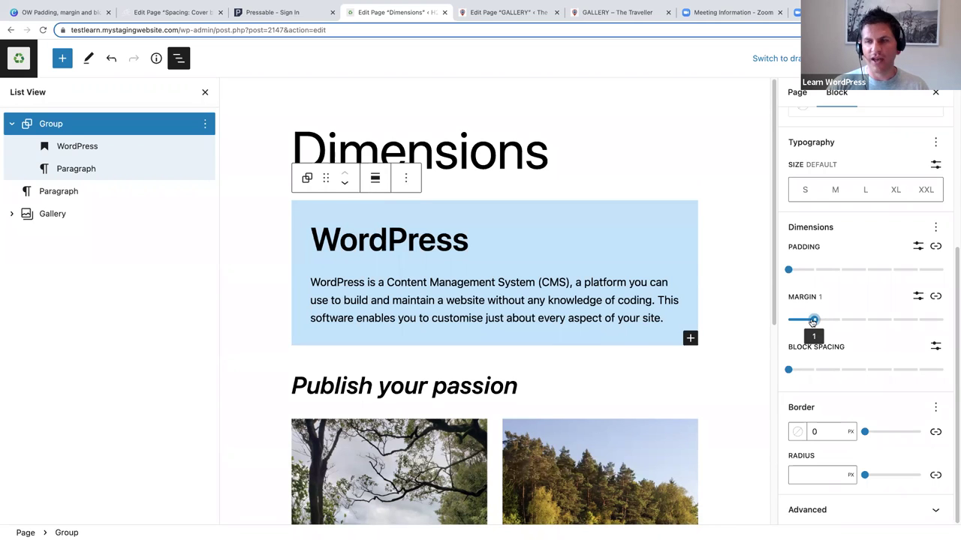
{"action": "left_click_drag", "start_coordinate": [813, 321], "coordinate": [857, 321]}
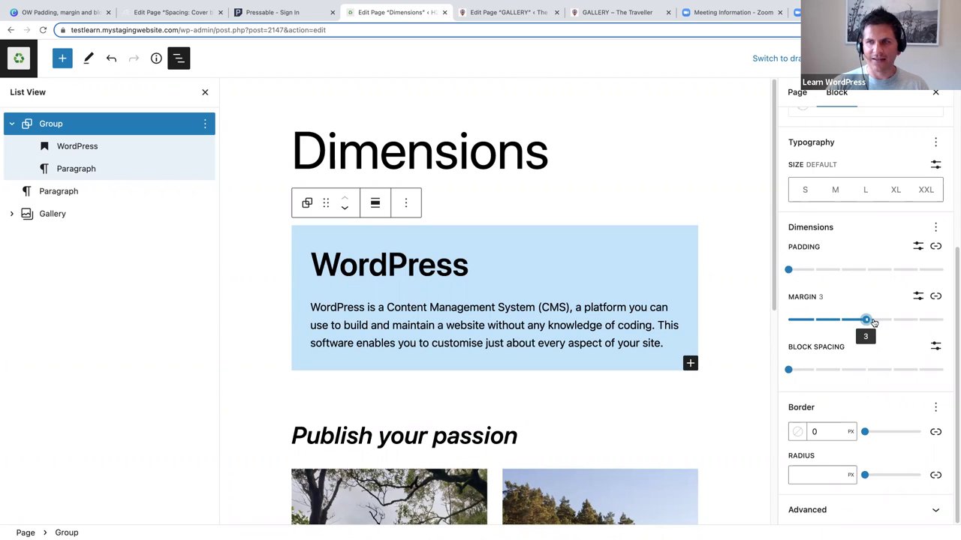
{"action": "left_click_drag", "start_coordinate": [878, 321], "coordinate": [891, 320]}
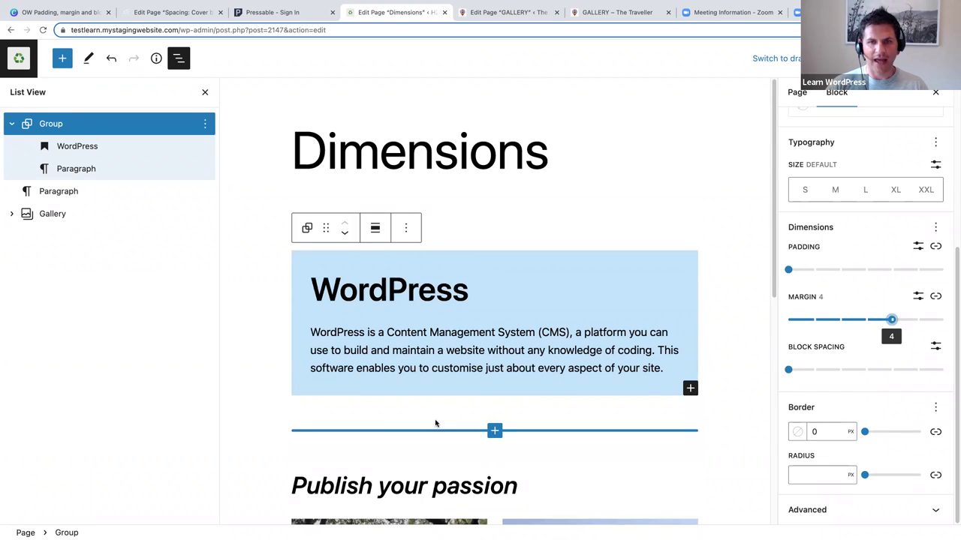
Step: Switch Margin to a custom pixel value and try typed values such as 10, 23 and 42
{"action": "left_click", "coordinate": [917, 297]}
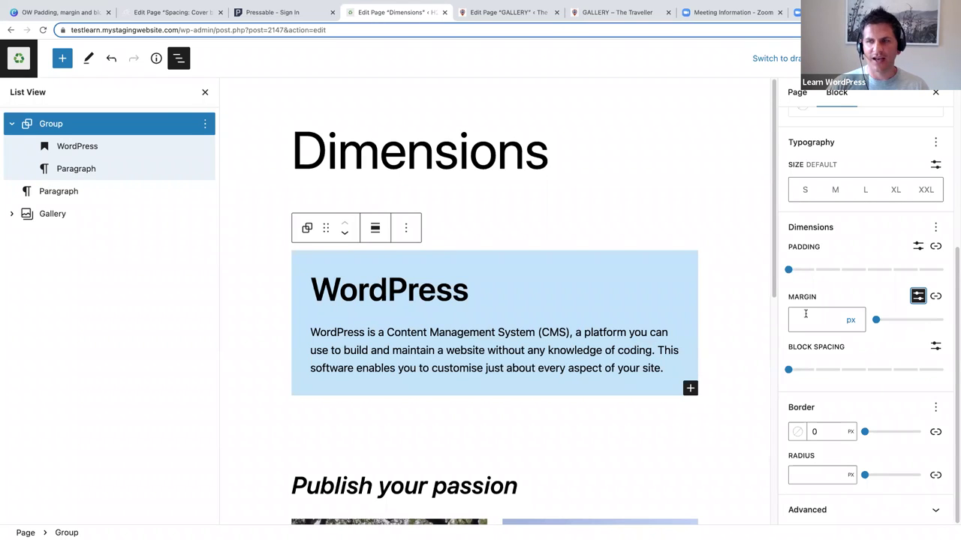
{"action": "left_click", "coordinate": [804, 319]}
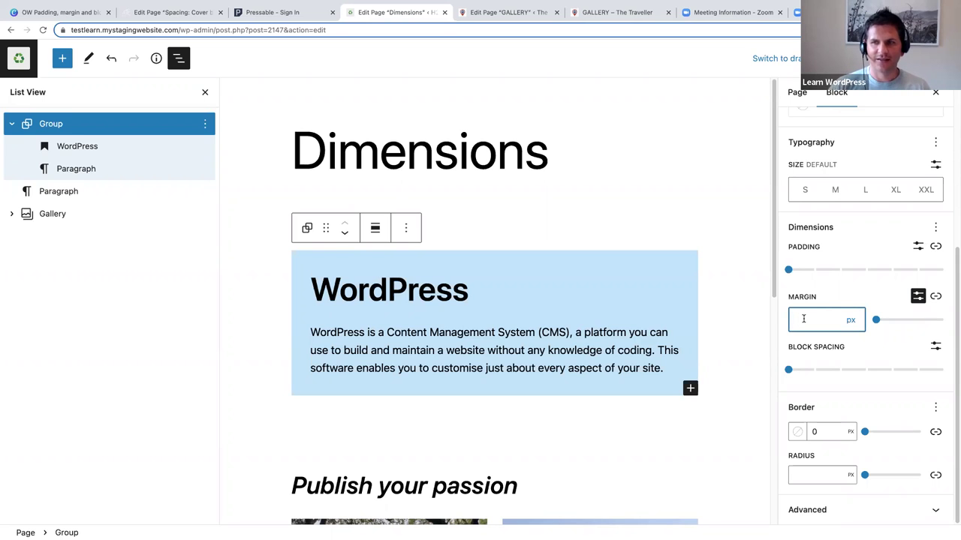
{"action": "type", "text": "10"}
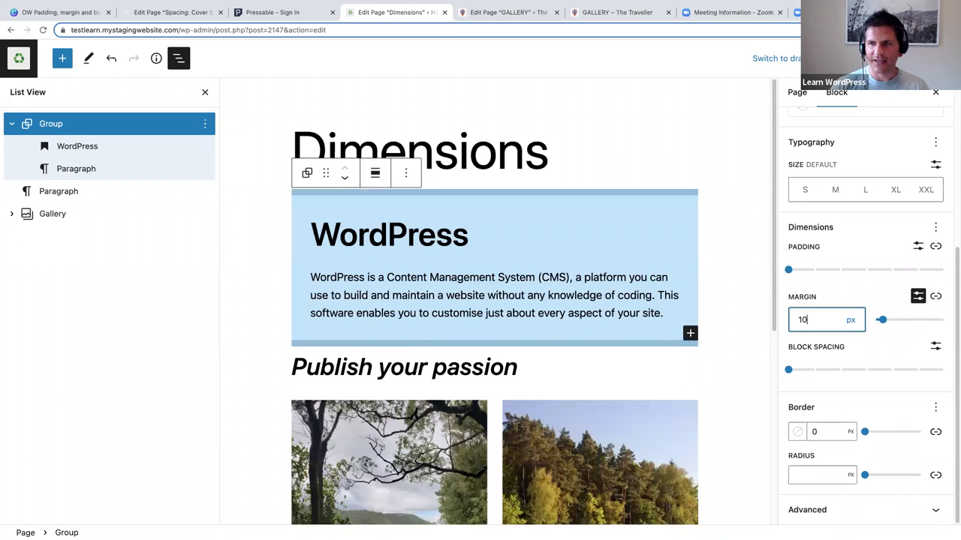
{"action": "double_click", "coordinate": [805, 319]}
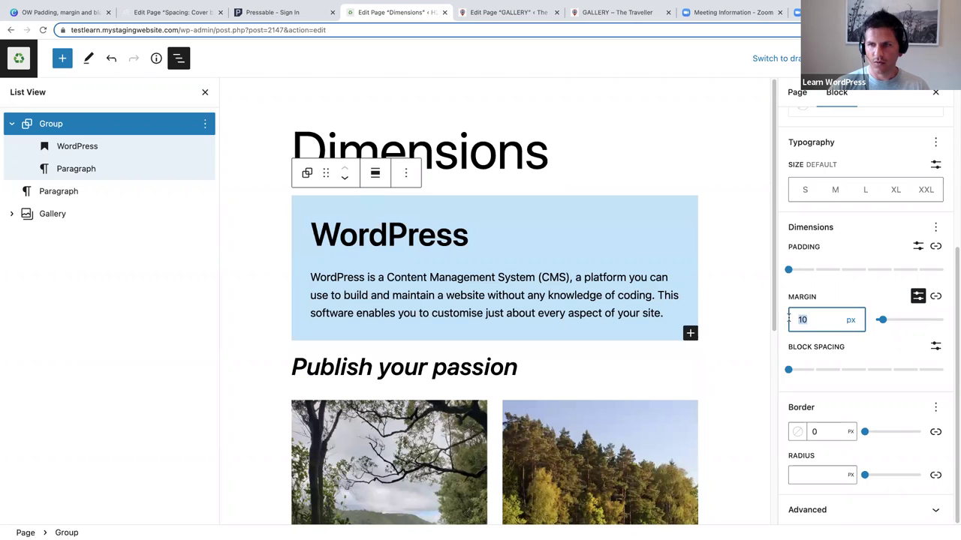
{"action": "type", "text": "156"}
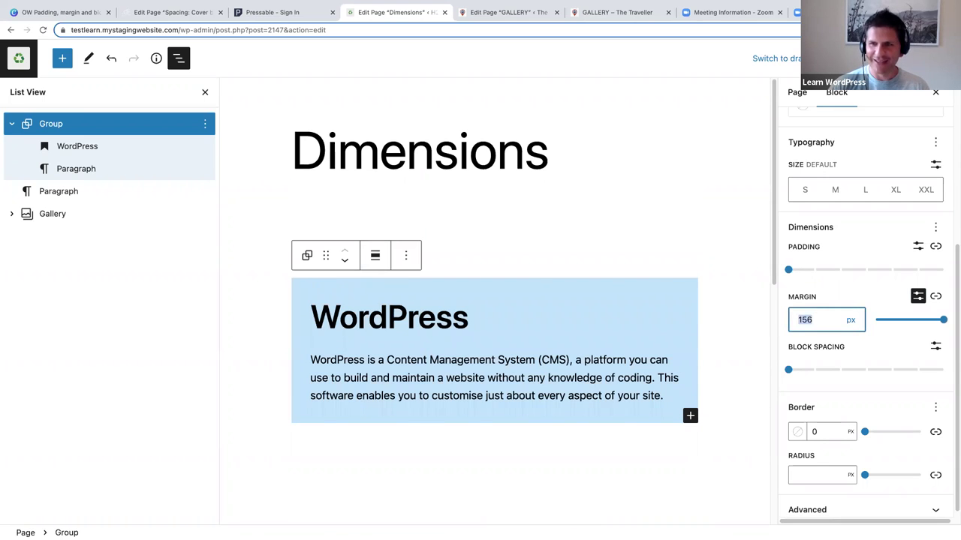
{"action": "type", "text": "15"}
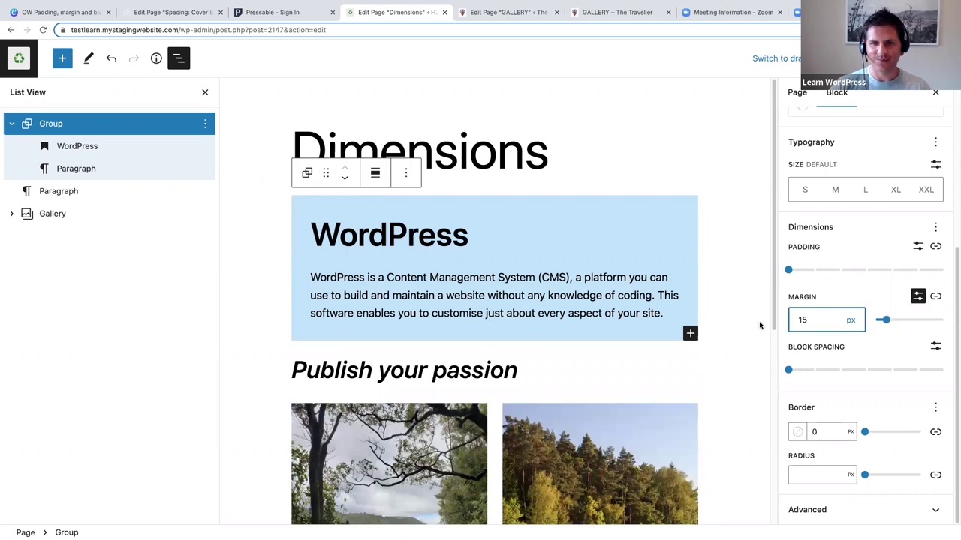
{"action": "double_click", "coordinate": [809, 311]}
{"action": "type", "text": "23"}
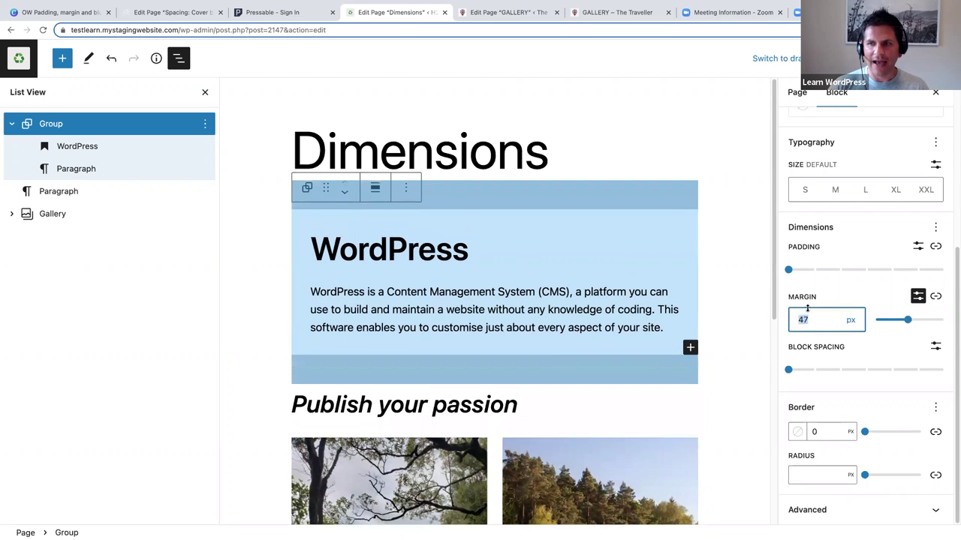
{"action": "double_click", "coordinate": [804, 320]}
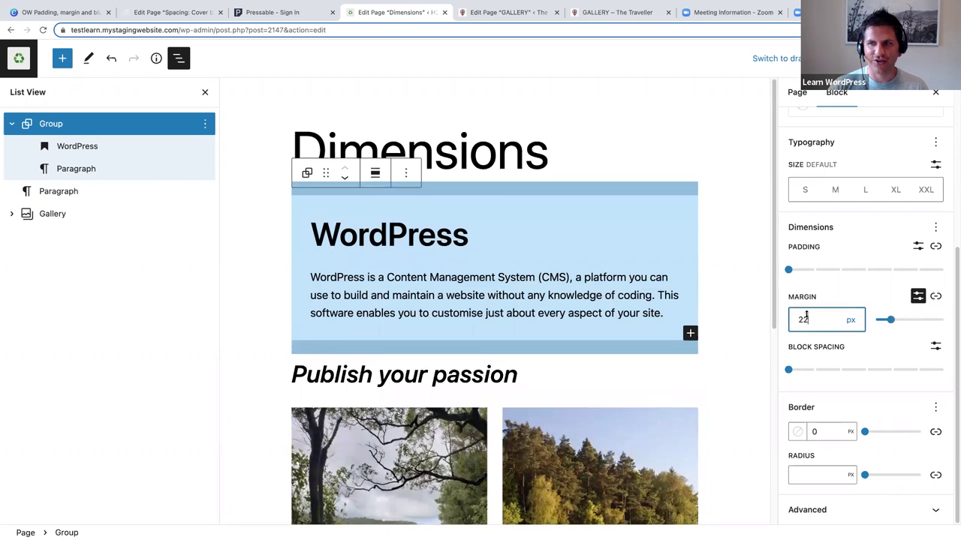
{"action": "type", "text": "42"}
Step: Adjust the margin with arrow keys and typed values, settling on 31 px
{"action": "double_click", "coordinate": [806, 319]}
{"action": "key", "text": "Up"}
{"action": "key", "text": "Up"}
{"action": "key", "text": "Up"}
{"action": "key", "text": "Up"}
{"action": "key", "text": "Up"}
{"action": "key", "text": "Up"}
{"action": "key", "text": "Up"}
{"action": "key", "text": "Up"}
{"action": "key", "text": "Up"}
{"action": "key", "text": "Up"}
{"action": "key", "text": "Up"}
{"action": "key", "text": "Up"}
{"action": "key", "text": "Up"}
{"action": "key", "text": "Up"}
{"action": "key", "text": "Up"}
{"action": "key", "text": "Up"}
{"action": "key", "text": "Up"}
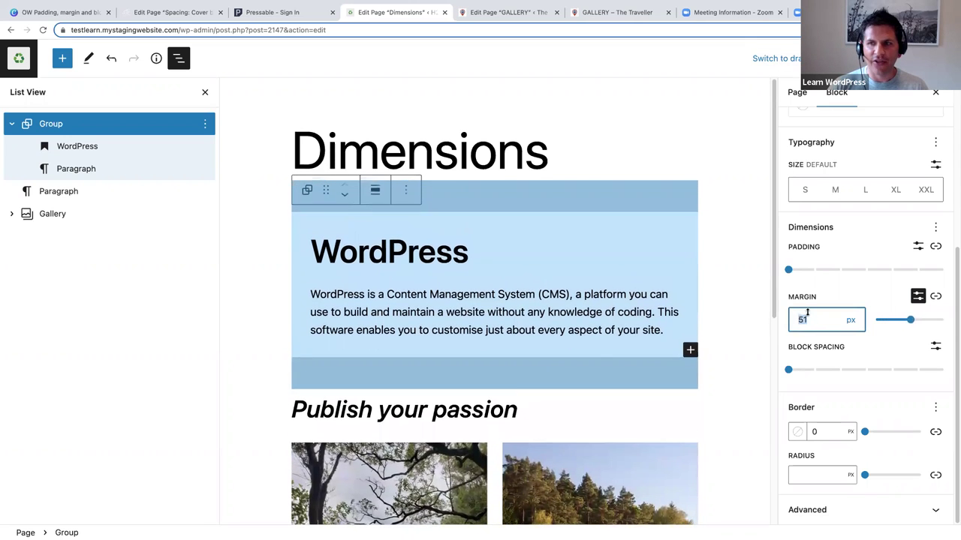
{"action": "key", "text": "Up"}
{"action": "key", "text": "Up"}
{"action": "key", "text": "Up"}
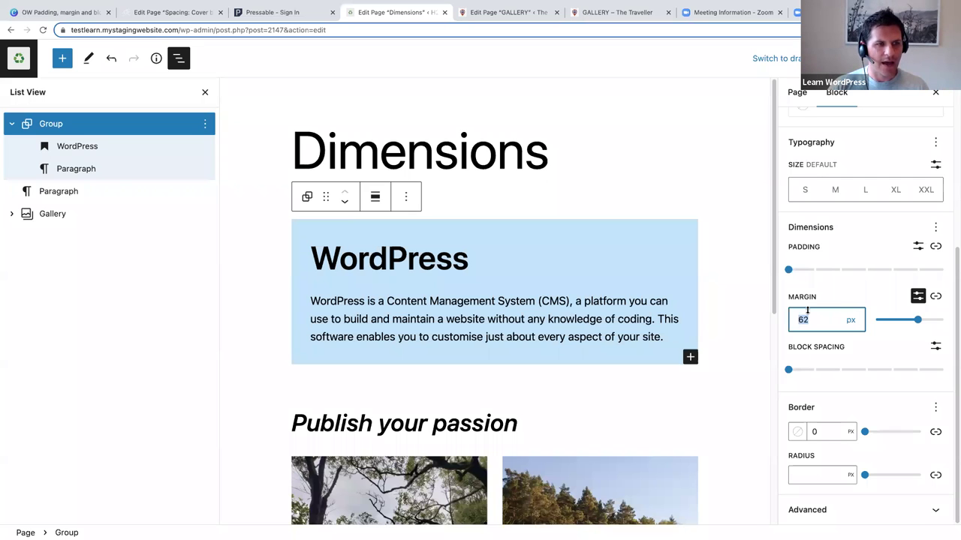
{"action": "type", "text": "46"}
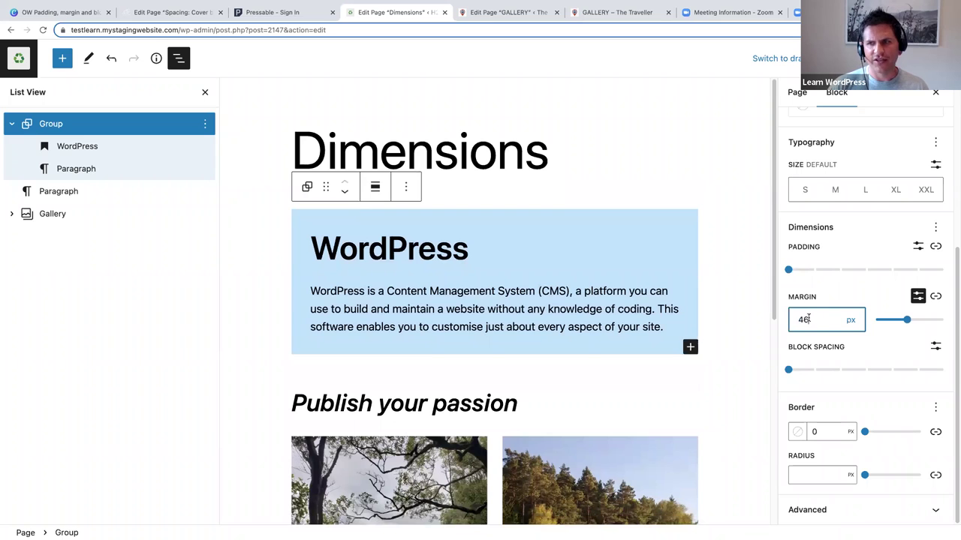
{"action": "key", "text": "Up"}
{"action": "key", "text": "Up"}
{"action": "key", "text": "Up"}
{"action": "key", "text": "Up"}
{"action": "key", "text": "Up"}
{"action": "key", "text": "Up"}
{"action": "key", "text": "Up"}
{"action": "key", "text": "Up"}
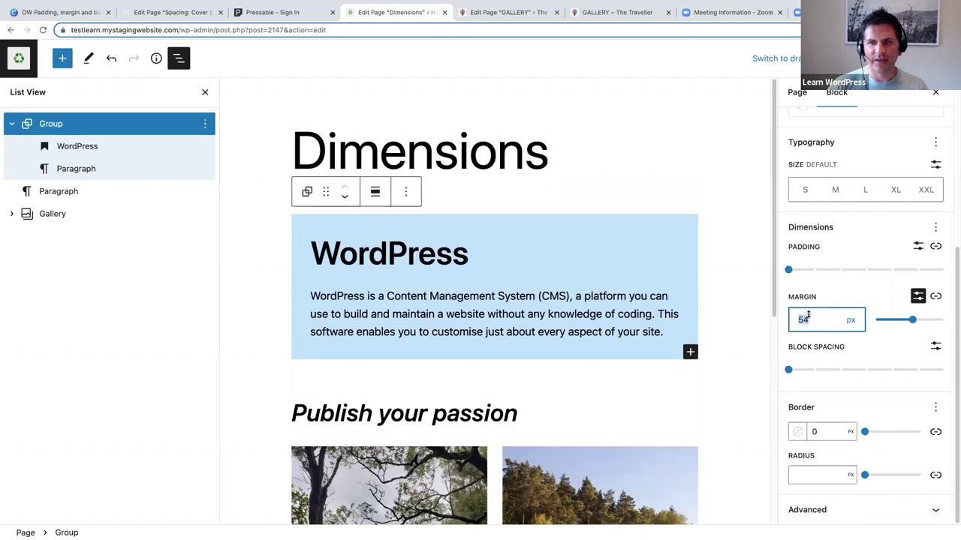
{"action": "key", "text": "Up"}
{"action": "key", "text": "Up"}
{"action": "key", "text": "Up"}
{"action": "key", "text": "Up"}
{"action": "key", "text": "Up"}
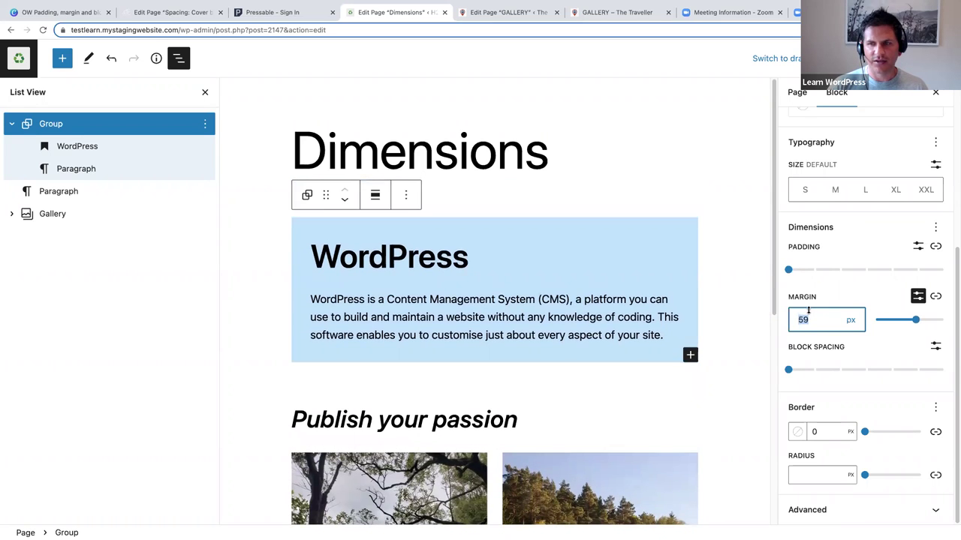
{"action": "key", "text": "Up"}
{"action": "key", "text": "Up"}
{"action": "key", "text": "Up"}
{"action": "key", "text": "Up"}
{"action": "key", "text": "Up"}
{"action": "key", "text": "Up"}
{"action": "key", "text": "Up"}
{"action": "key", "text": "Up"}
{"action": "key", "text": "Up"}
{"action": "key", "text": "Up"}
{"action": "key", "text": "Up"}
{"action": "key", "text": "Up"}
{"action": "key", "text": "Up"}
{"action": "key", "text": "Up"}
{"action": "key", "text": "Up"}
{"action": "key", "text": "Up"}
{"action": "key", "text": "Up"}
{"action": "key", "text": "Up"}
{"action": "key", "text": "Up"}
{"action": "key", "text": "Up"}
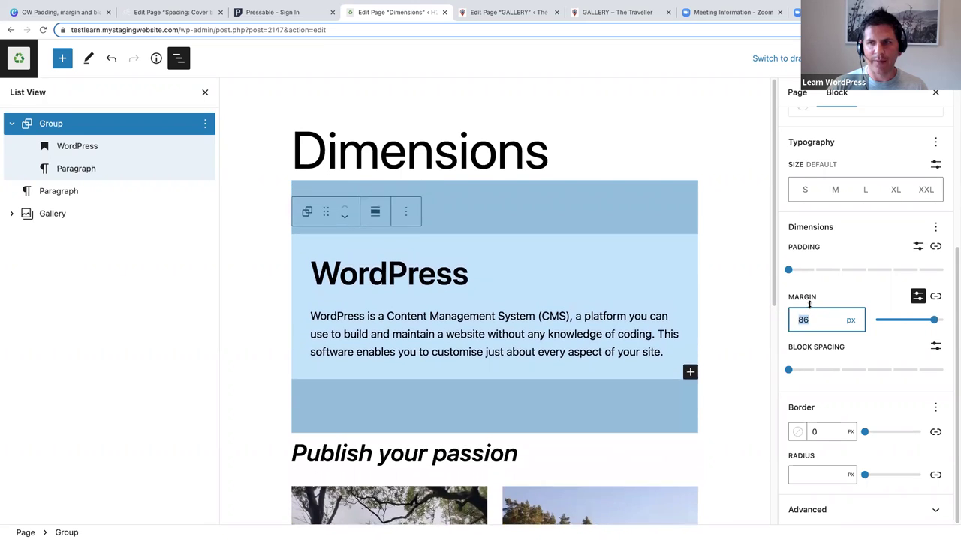
{"action": "type", "text": "18"}
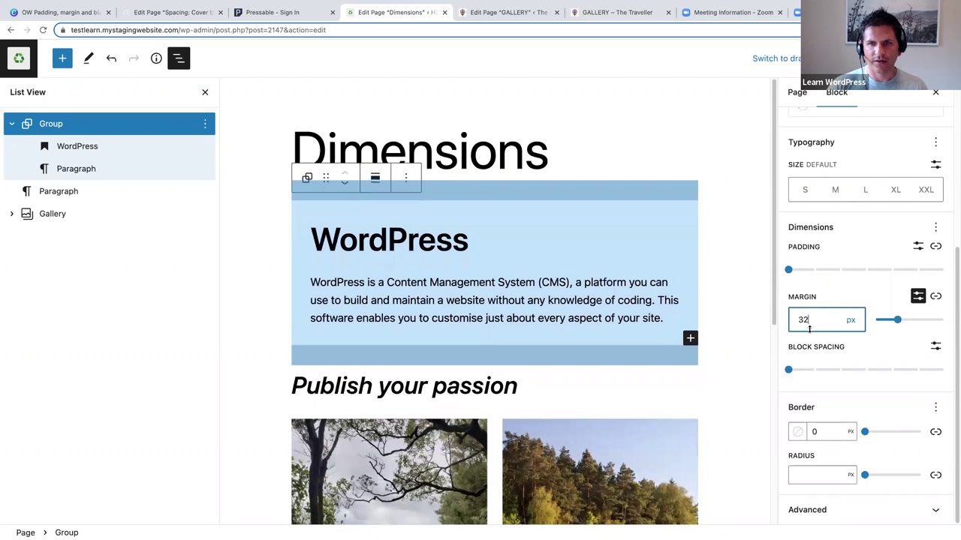
{"action": "key", "text": "Up"}
{"action": "key", "text": "Up"}
{"action": "key", "text": "Up"}
{"action": "key", "text": "Up"}
{"action": "key", "text": "Up"}
{"action": "key", "text": "Up"}
{"action": "key", "text": "Up"}
{"action": "key", "text": "Up"}
{"action": "key", "text": "Up"}
{"action": "key", "text": "Up"}
{"action": "key", "text": "Up"}
{"action": "key", "text": "Up"}
{"action": "key", "text": "Up"}
{"action": "key", "text": "Up"}
{"action": "key", "text": "Up"}
{"action": "key", "text": "Up"}
{"action": "key", "text": "Up"}
{"action": "key", "text": "Up"}
{"action": "key", "text": "Up"}
{"action": "key", "text": "Up"}
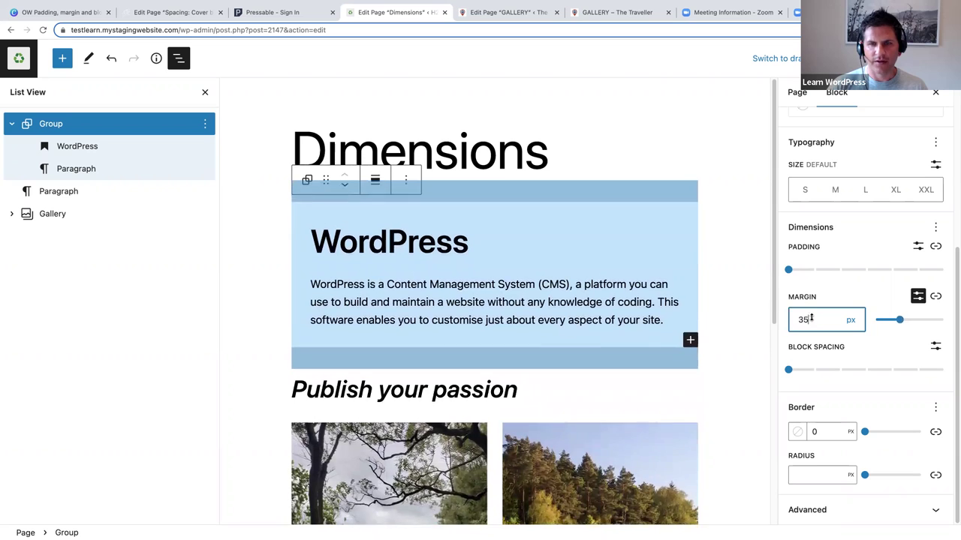
{"action": "key", "text": "Up"}
{"action": "key", "text": "Up"}
{"action": "key", "text": "Up"}
{"action": "key", "text": "Up"}
{"action": "key", "text": "Up"}
{"action": "key", "text": "Up"}
{"action": "key", "text": "Up"}
{"action": "key", "text": "Up"}
{"action": "key", "text": "Up"}
{"action": "key", "text": "Up"}
{"action": "key", "text": "Up"}
{"action": "key", "text": "Up"}
{"action": "key", "text": "Up"}
{"action": "key", "text": "Up"}
{"action": "key", "text": "Up"}
{"action": "key", "text": "Up"}
{"action": "key", "text": "Up"}
{"action": "key", "text": "Up"}
{"action": "key", "text": "Up"}
{"action": "key", "text": "Up"}
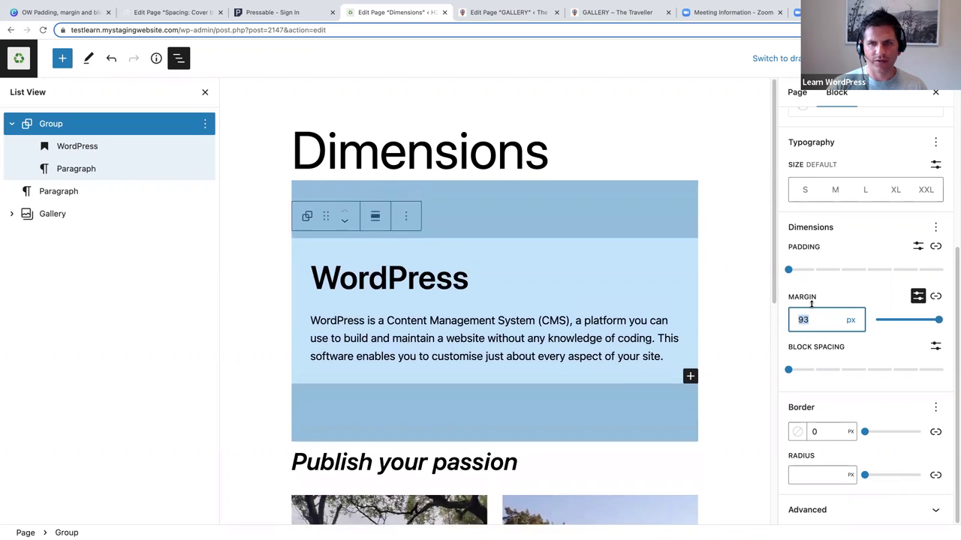
{"action": "key", "text": "Down"}
{"action": "key", "text": "Down"}
{"action": "key", "text": "Down"}
{"action": "key", "text": "Down"}
{"action": "key", "text": "Down"}
{"action": "key", "text": "Down"}
{"action": "key", "text": "Down"}
{"action": "key", "text": "Down"}
{"action": "key", "text": "Down"}
{"action": "key", "text": "Down"}
{"action": "key", "text": "Down"}
{"action": "key", "text": "Down"}
{"action": "key", "text": "Down"}
{"action": "key", "text": "Down"}
{"action": "key", "text": "Down"}
{"action": "key", "text": "Down"}
{"action": "key", "text": "Down"}
{"action": "key", "text": "Down"}
{"action": "key", "text": "Down"}
{"action": "key", "text": "Down"}
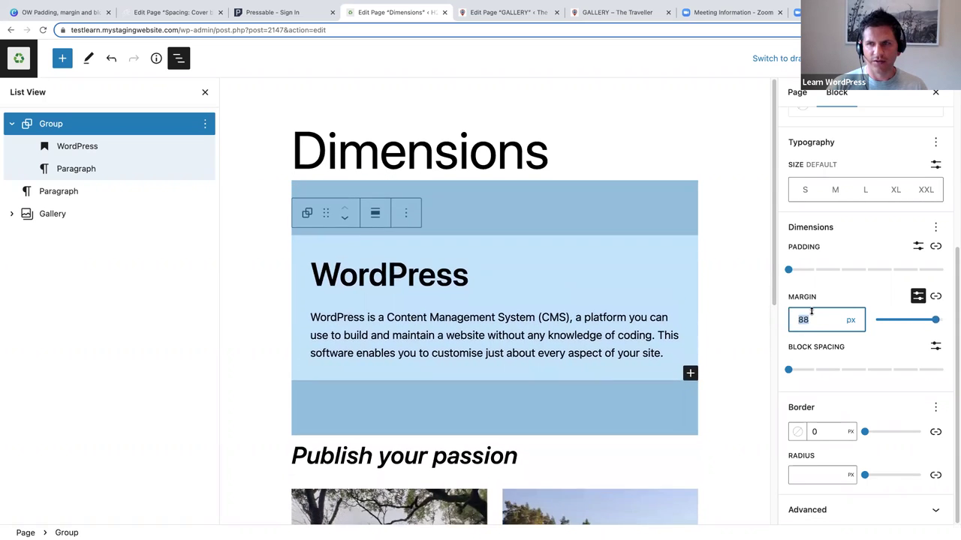
{"action": "key", "text": "Down"}
{"action": "key", "text": "Down"}
{"action": "key", "text": "Down"}
{"action": "key", "text": "Down"}
{"action": "key", "text": "Down"}
{"action": "key", "text": "Down"}
{"action": "key", "text": "Down"}
{"action": "key", "text": "Down"}
{"action": "key", "text": "Down"}
{"action": "key", "text": "Down"}
{"action": "key", "text": "Down"}
{"action": "key", "text": "Down"}
{"action": "key", "text": "Down"}
{"action": "key", "text": "Down"}
{"action": "key", "text": "Down"}
{"action": "key", "text": "Down"}
{"action": "key", "text": "Down"}
{"action": "key", "text": "Down"}
{"action": "key", "text": "Down"}
{"action": "key", "text": "Down"}
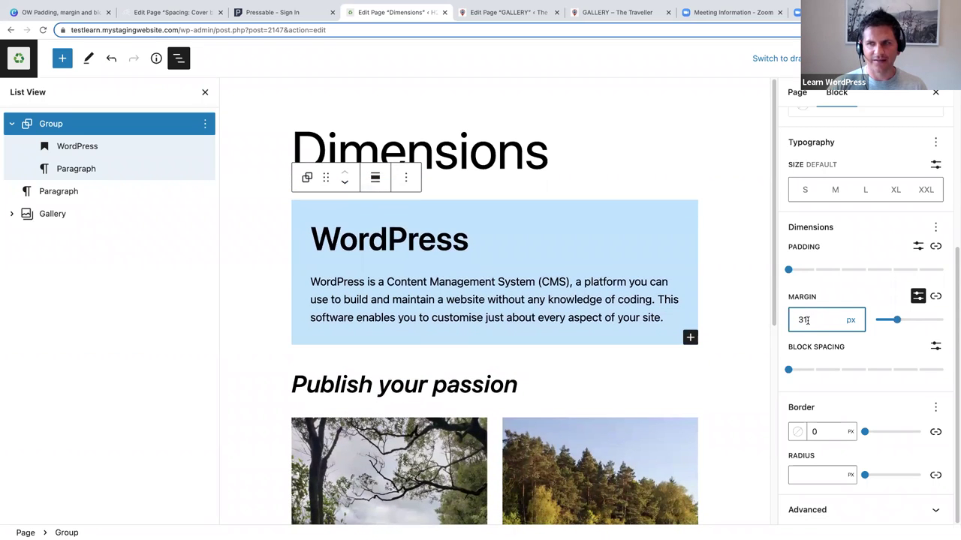
Step: Unlink the Group's margin and set Top to 28 px and Bottom to 32 px
{"action": "left_click", "coordinate": [936, 298]}
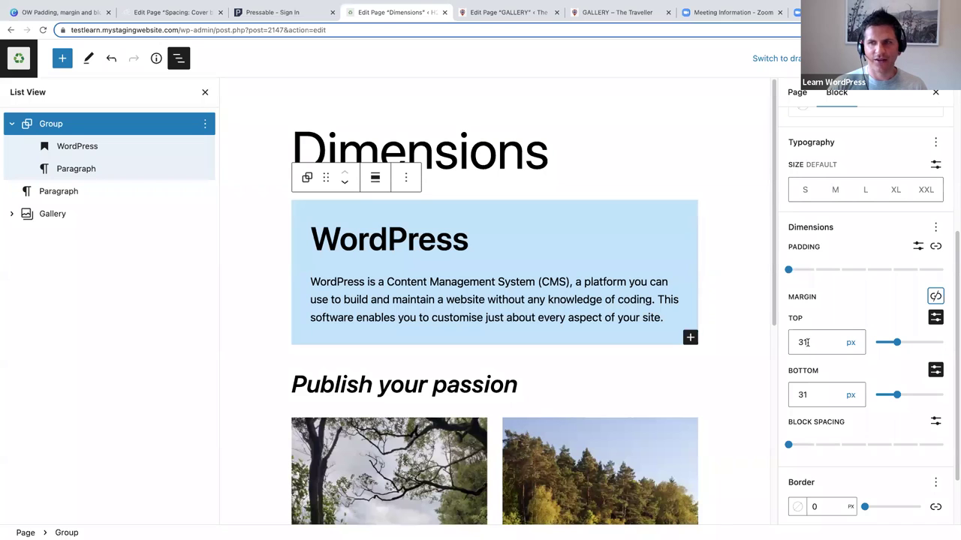
{"action": "double_click", "coordinate": [807, 341]}
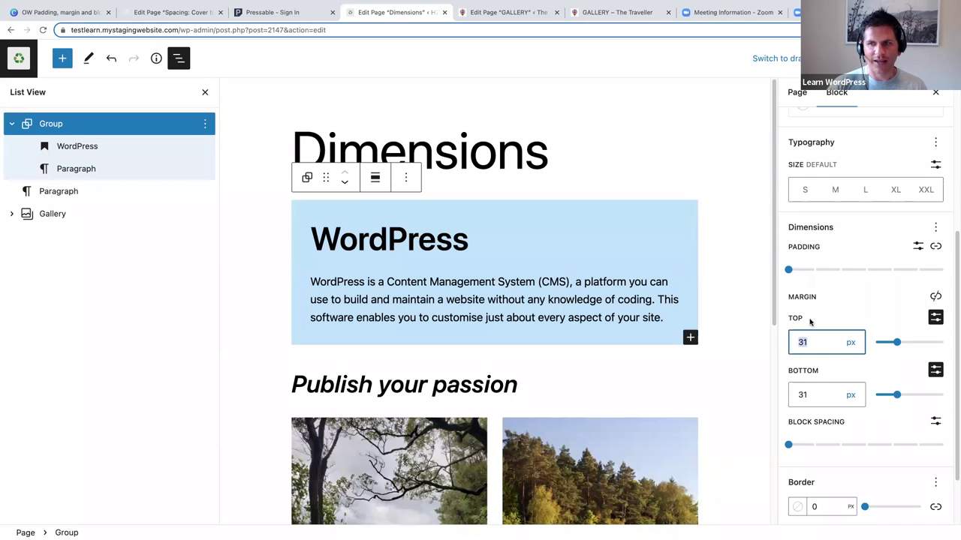
{"action": "type", "text": "55"}
{"action": "key", "text": "Up"}
{"action": "key", "text": "Up"}
{"action": "key", "text": "Up"}
{"action": "key", "text": "Up"}
{"action": "key", "text": "Up"}
{"action": "key", "text": "Up"}
{"action": "key", "text": "Up"}
{"action": "key", "text": "Up"}
{"action": "key", "text": "Up"}
{"action": "key", "text": "Up"}
{"action": "key", "text": "Up"}
{"action": "key", "text": "Up"}
{"action": "key", "text": "Up"}
{"action": "key", "text": "Up"}
{"action": "key", "text": "Up"}
{"action": "key", "text": "Up"}
{"action": "key", "text": "Up"}
{"action": "key", "text": "Up"}
{"action": "key", "text": "Up"}
{"action": "key", "text": "Up"}
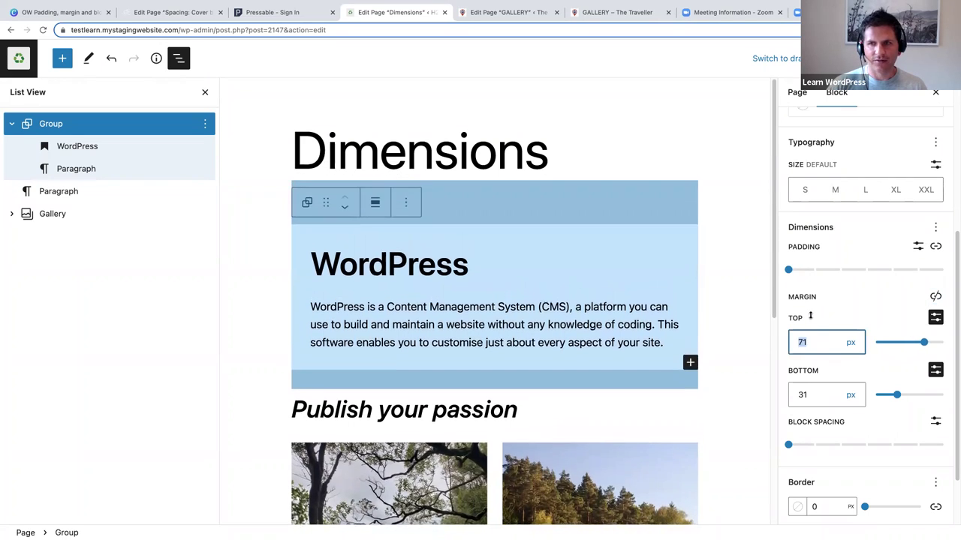
{"action": "key", "text": "Down"}
{"action": "key", "text": "Down"}
{"action": "key", "text": "Down"}
{"action": "key", "text": "Down"}
{"action": "key", "text": "Down"}
{"action": "key", "text": "Down"}
{"action": "key", "text": "Down"}
{"action": "key", "text": "Down"}
{"action": "key", "text": "Down"}
{"action": "key", "text": "Down"}
{"action": "key", "text": "Down"}
{"action": "key", "text": "Down"}
{"action": "key", "text": "Down"}
{"action": "key", "text": "Down"}
{"action": "key", "text": "Down"}
{"action": "key", "text": "Down"}
{"action": "key", "text": "Down"}
{"action": "key", "text": "Down"}
{"action": "key", "text": "Down"}
{"action": "key", "text": "Down"}
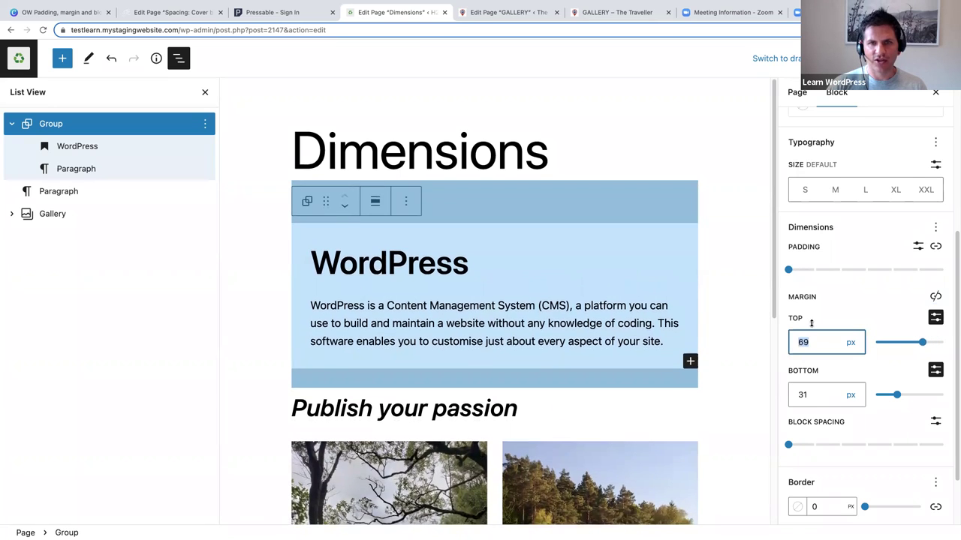
{"action": "left_click", "coordinate": [894, 396]}
{"action": "mouse_move", "coordinate": [894, 395]}
{"action": "left_mouse_down"}
{"action": "mouse_move", "coordinate": [886, 396]}
{"action": "mouse_move", "coordinate": [897, 394]}
{"action": "left_mouse_up"}
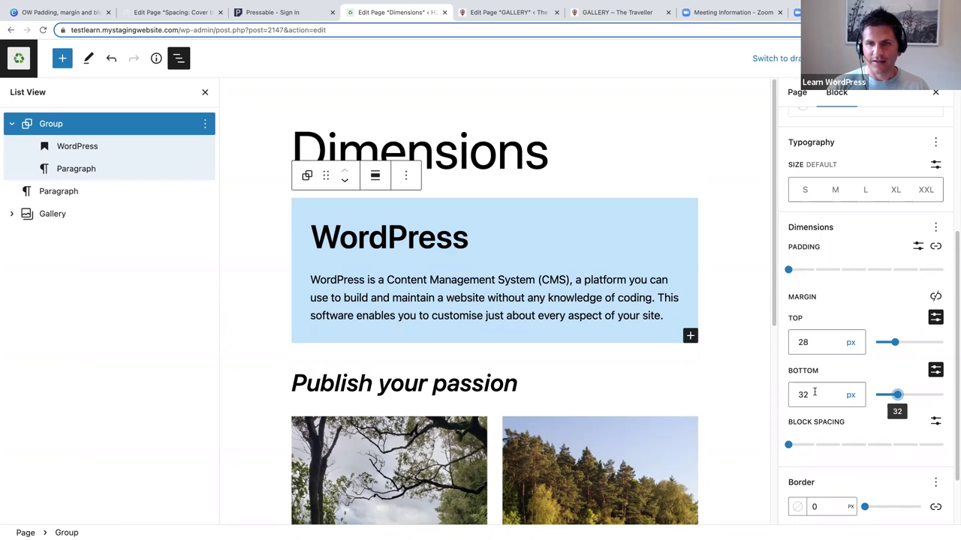
Step: Scroll down and highlight part of the 'Publish your passion' text
{"action": "scroll", "coordinate": [815, 394], "scroll_direction": "down", "scroll_amount": 2}
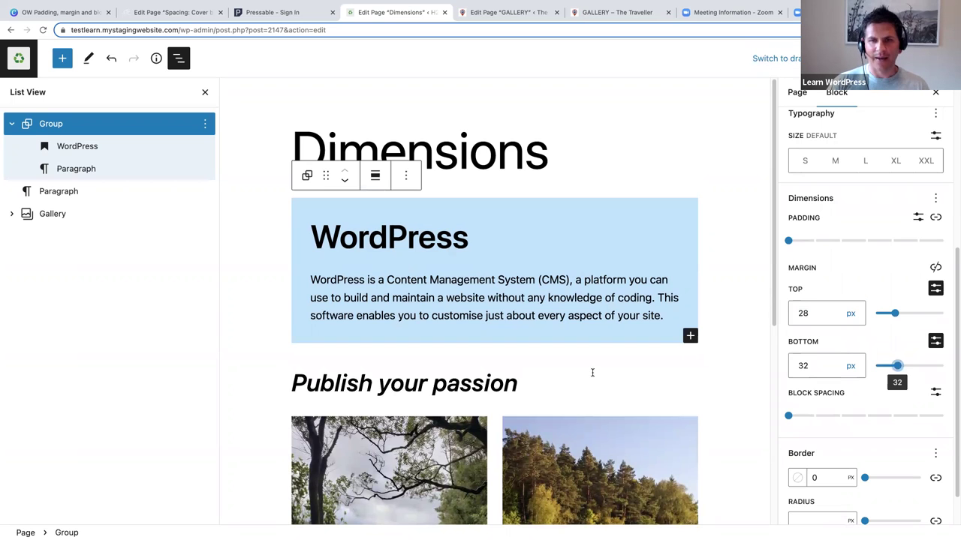
{"action": "scroll", "coordinate": [525, 306], "scroll_direction": "down", "scroll_amount": 1}
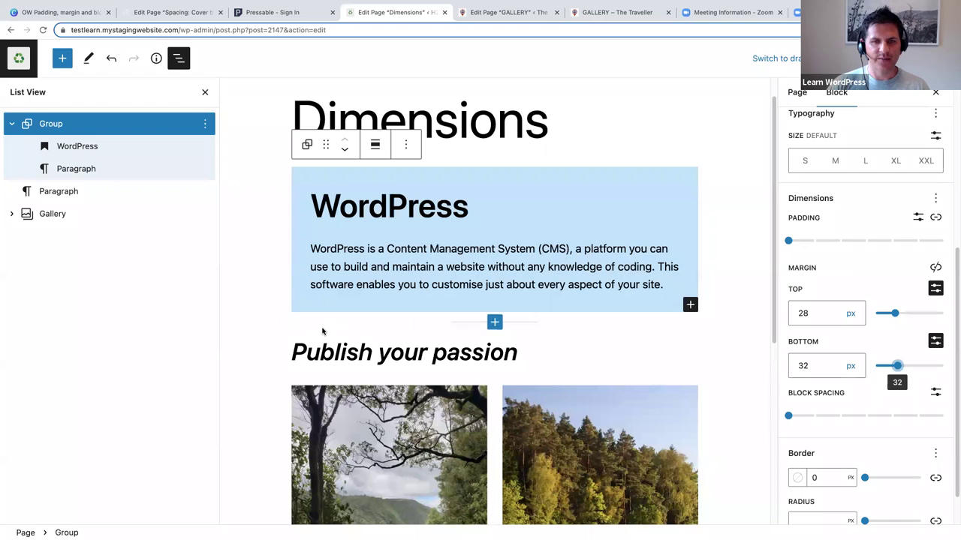
{"action": "left_click_drag", "start_coordinate": [301, 357], "coordinate": [388, 358]}
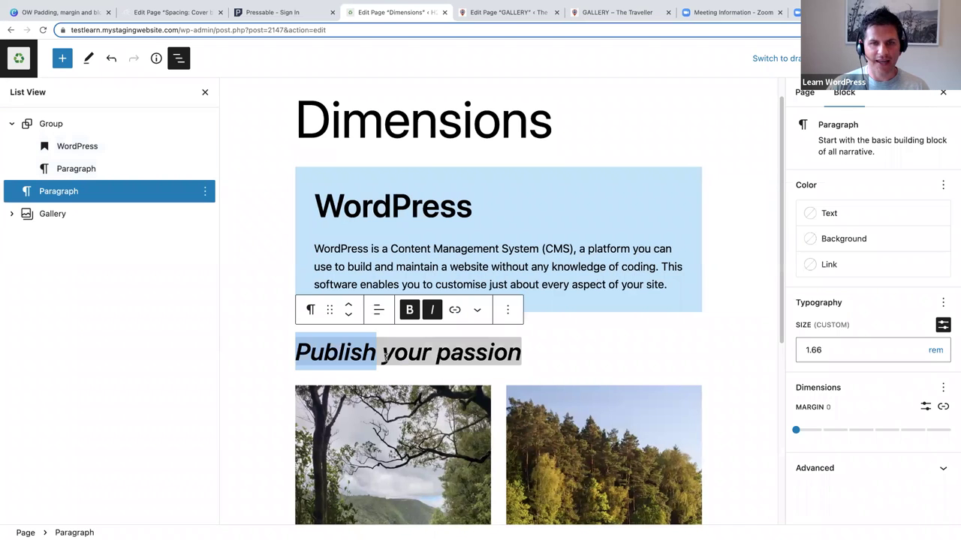
{"action": "left_click", "coordinate": [70, 123]}
{"action": "left_click", "coordinate": [326, 323]}
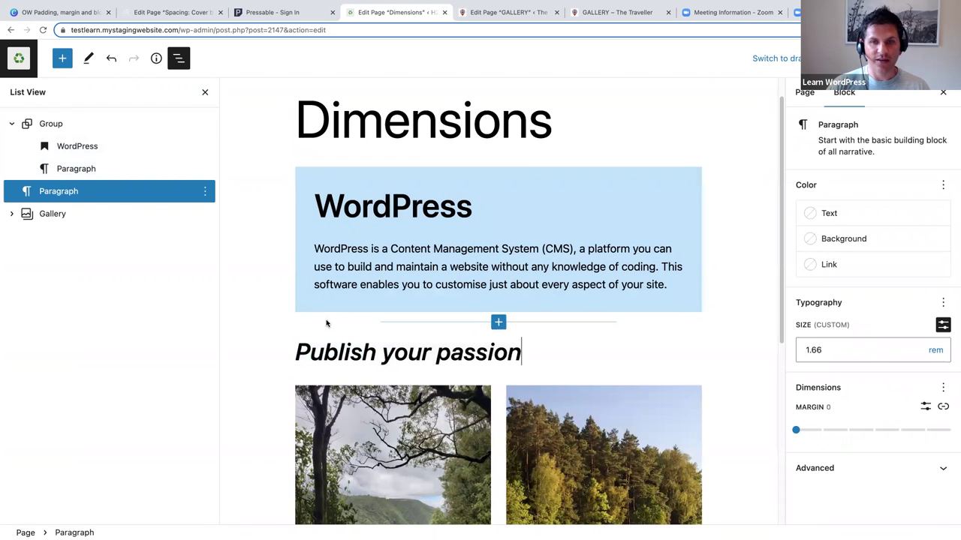
{"action": "left_click", "coordinate": [307, 179]}
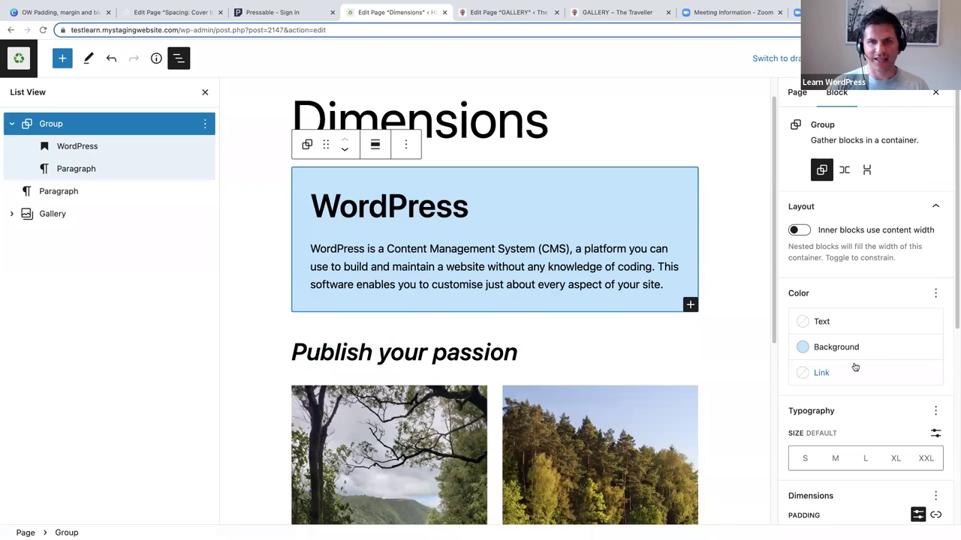
{"action": "scroll", "coordinate": [854, 367], "scroll_direction": "down", "scroll_amount": 1}
{"action": "scroll", "coordinate": [608, 303], "scroll_direction": "down", "scroll_amount": 2}
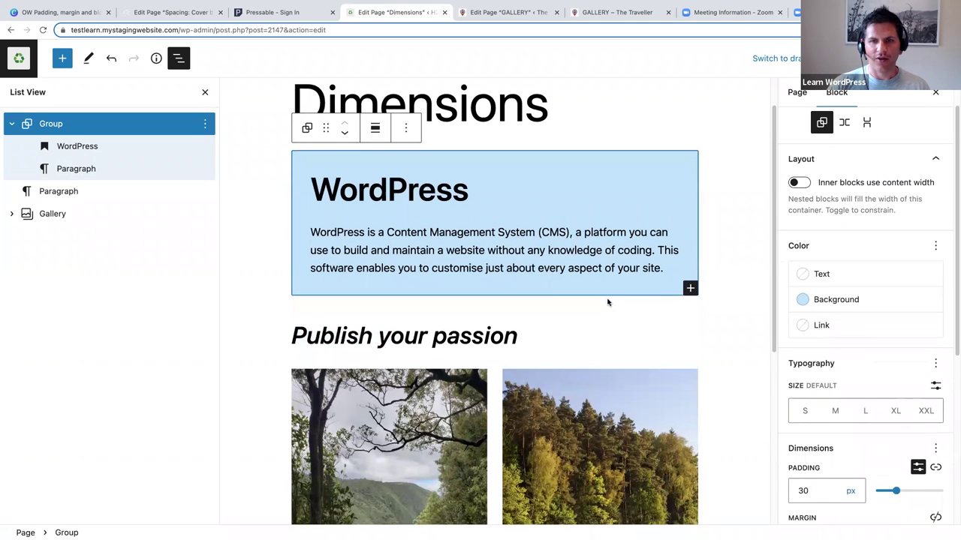
{"action": "scroll", "coordinate": [607, 302], "scroll_direction": "down", "scroll_amount": 2}
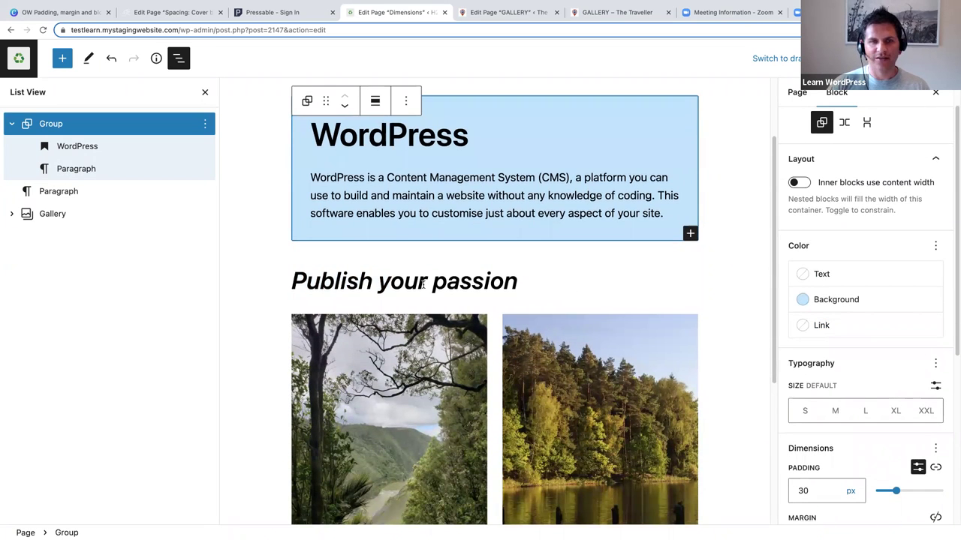
{"action": "scroll", "coordinate": [422, 283], "scroll_direction": "down", "scroll_amount": 3}
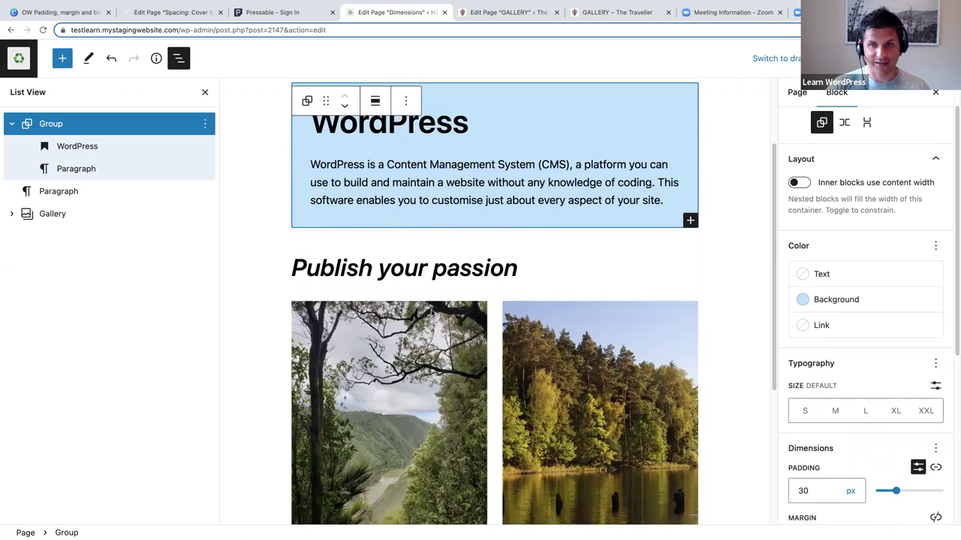
{"action": "scroll", "coordinate": [432, 312], "scroll_direction": "down", "scroll_amount": 2}
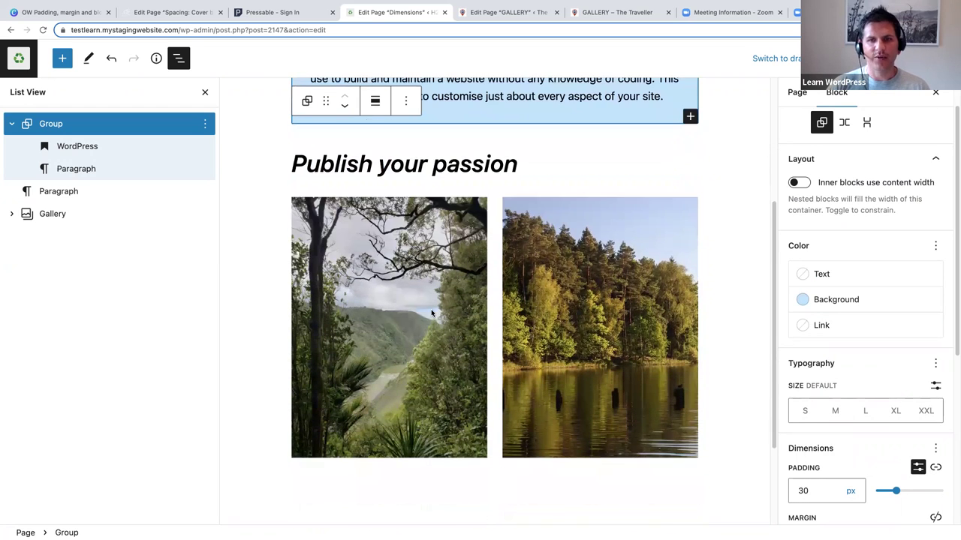
{"action": "left_click", "coordinate": [52, 215]}
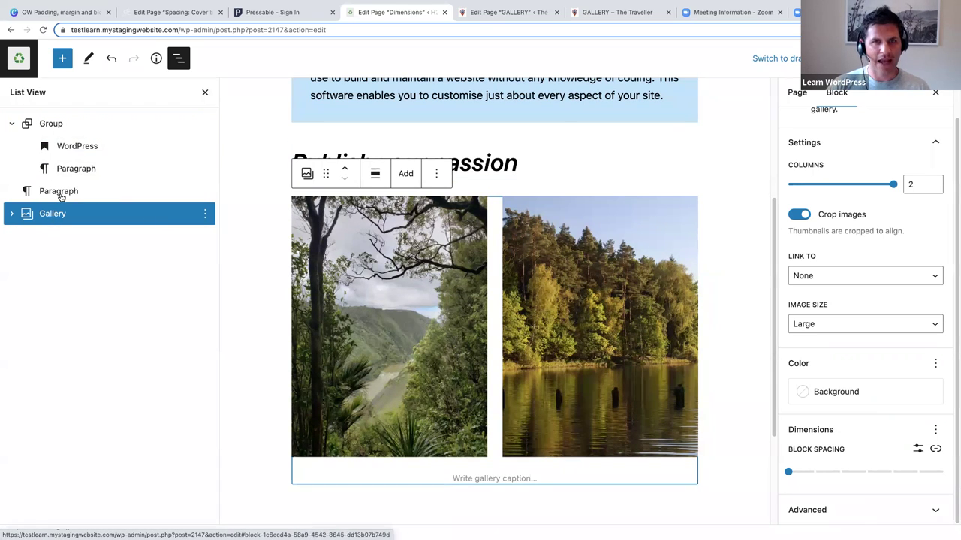
{"action": "scroll", "coordinate": [439, 283], "scroll_direction": "up", "scroll_amount": 1}
{"action": "scroll", "coordinate": [439, 284], "scroll_direction": "up", "scroll_amount": 3}
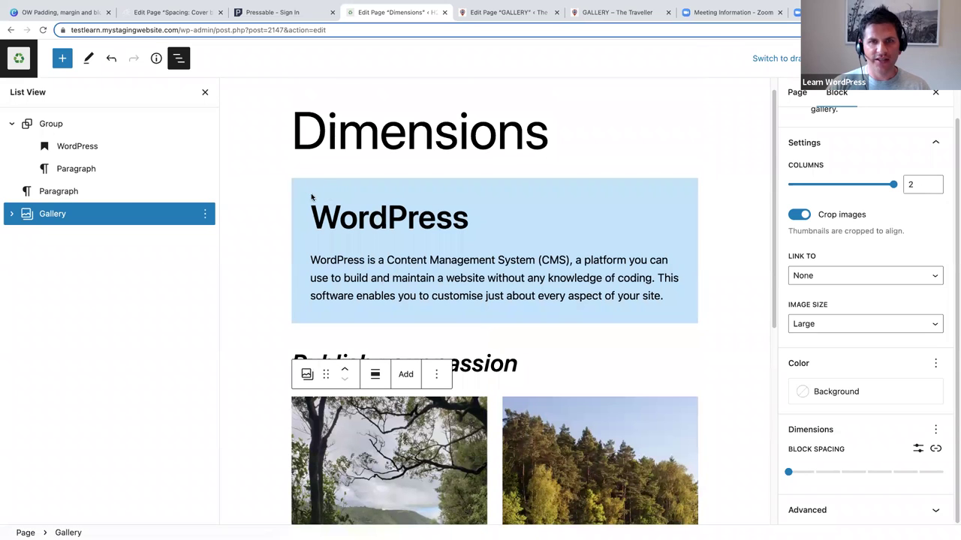
{"action": "left_click", "coordinate": [48, 124]}
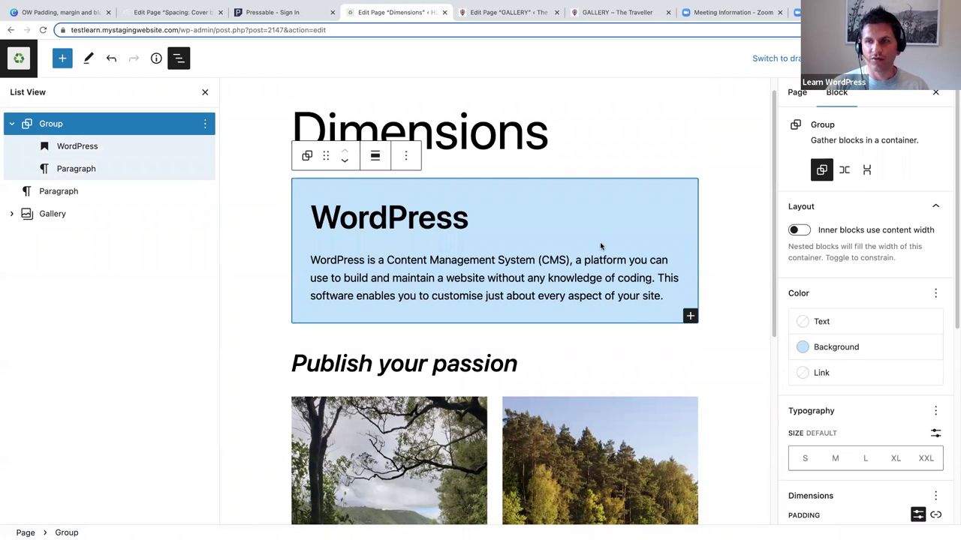
{"action": "scroll", "coordinate": [917, 406], "scroll_direction": "down", "scroll_amount": 5}
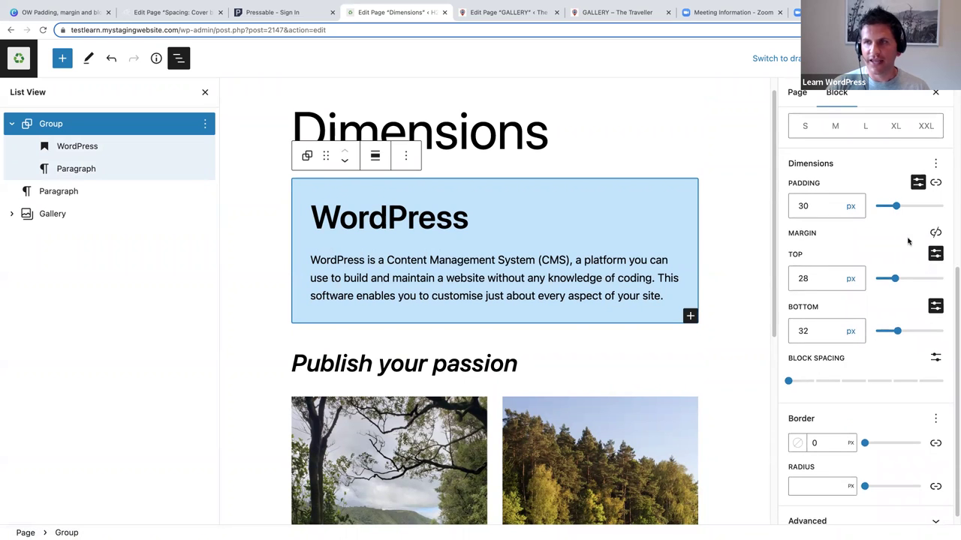
Step: Relink the Group's margin sides and drag the combined margin to 24 px
{"action": "left_click", "coordinate": [936, 232]}
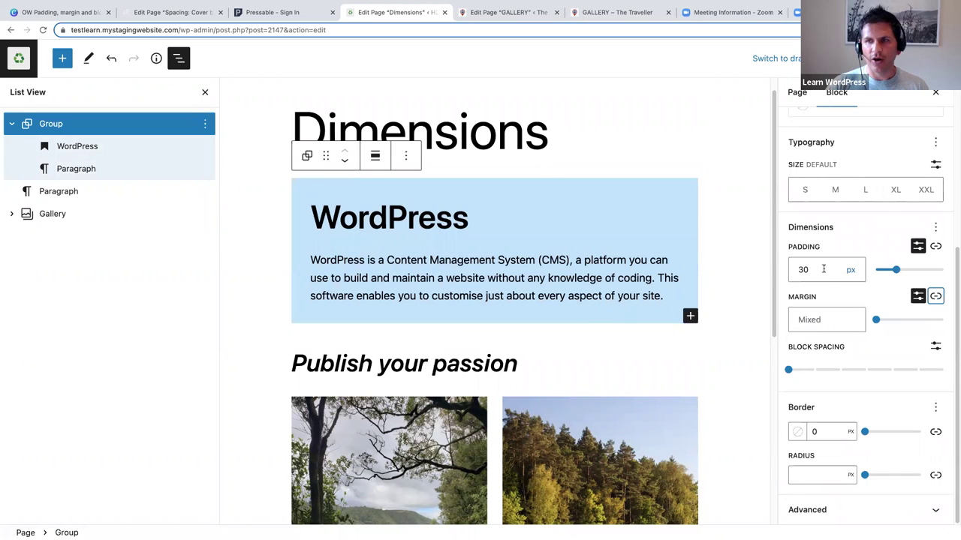
{"action": "left_click", "coordinate": [876, 321]}
{"action": "mouse_move", "coordinate": [878, 323]}
{"action": "left_mouse_down"}
{"action": "mouse_move", "coordinate": [905, 325]}
{"action": "mouse_move", "coordinate": [891, 325]}
{"action": "left_mouse_up"}
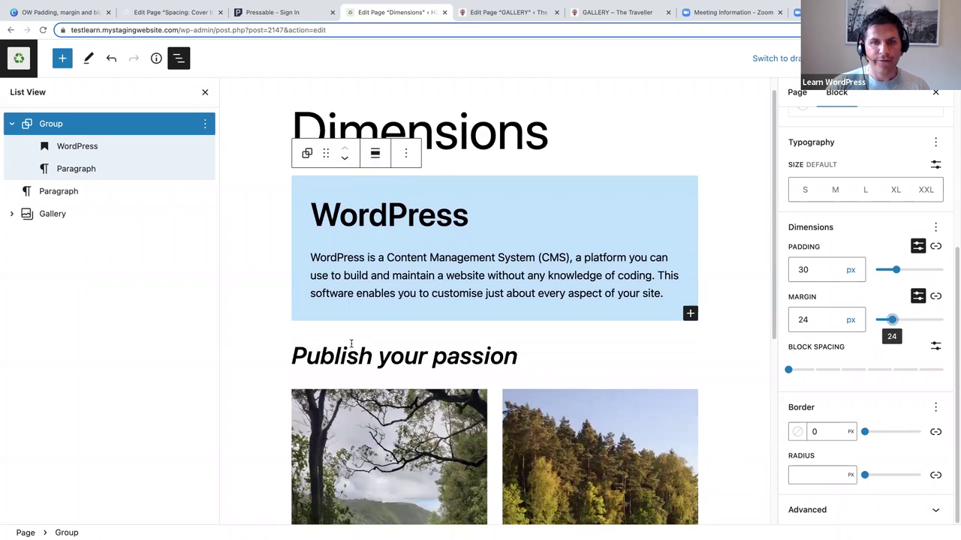
{"action": "scroll", "coordinate": [350, 344], "scroll_direction": "down", "scroll_amount": 2}
{"action": "triple_click", "coordinate": [308, 300]}
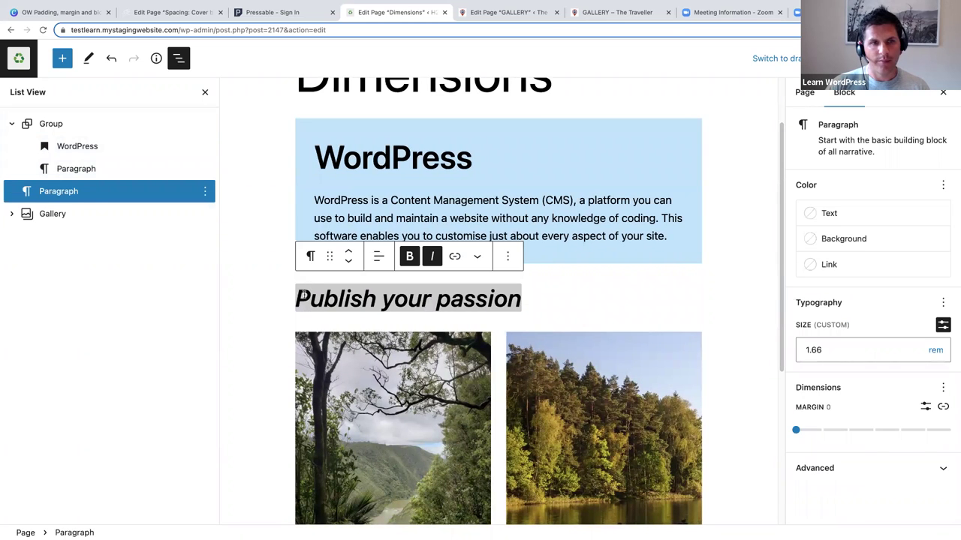
Step: Turn the 'Publish your passion' paragraph into a heading and select it
{"action": "left_click", "coordinate": [310, 256]}
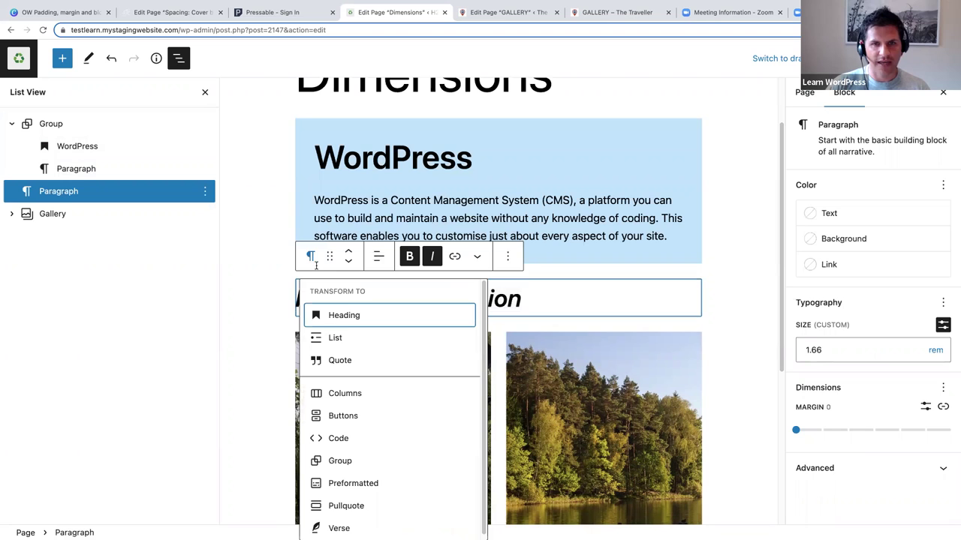
{"action": "left_click", "coordinate": [342, 318]}
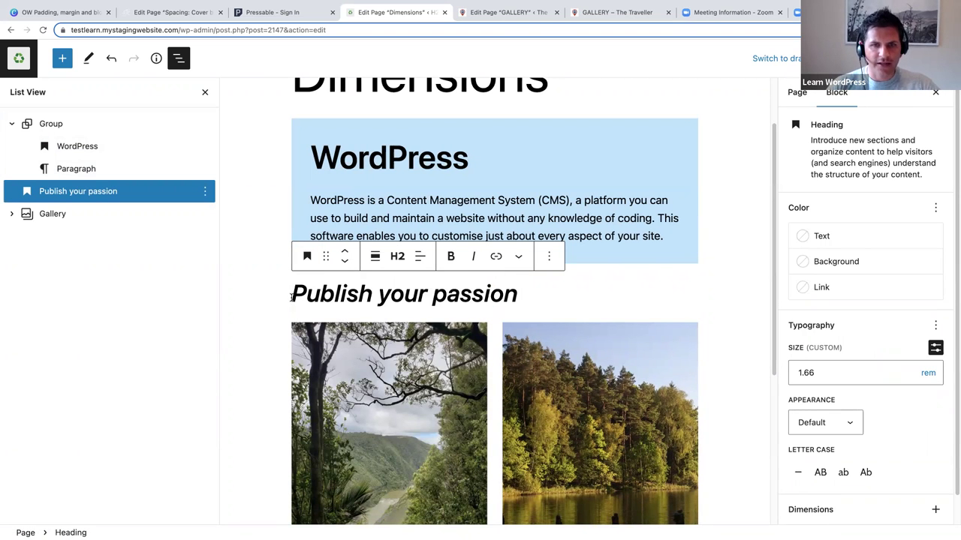
{"action": "triple_click", "coordinate": [315, 294]}
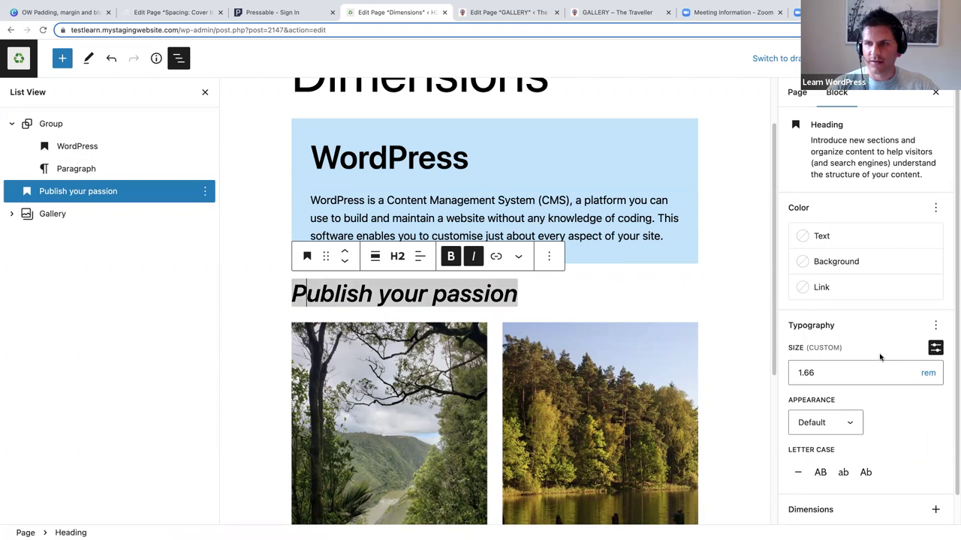
Step: Enable the Padding and Margin controls in the heading's Dimensions options
{"action": "scroll", "coordinate": [877, 350], "scroll_direction": "down", "scroll_amount": 1}
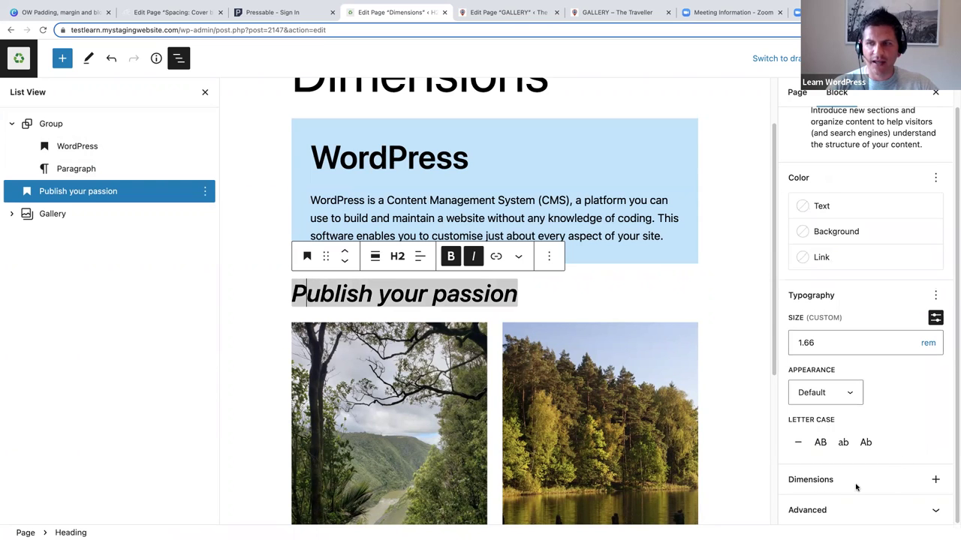
{"action": "left_click", "coordinate": [936, 482]}
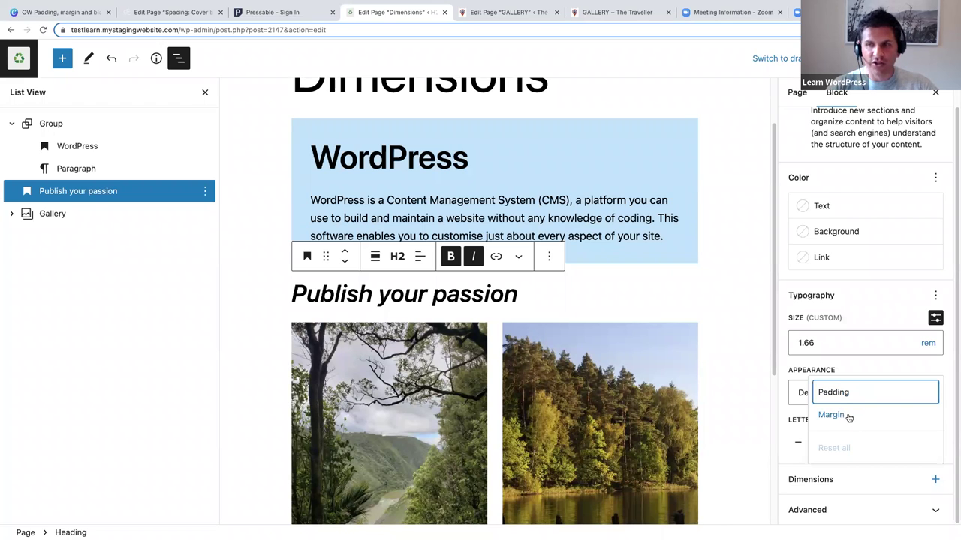
{"action": "left_click", "coordinate": [895, 396]}
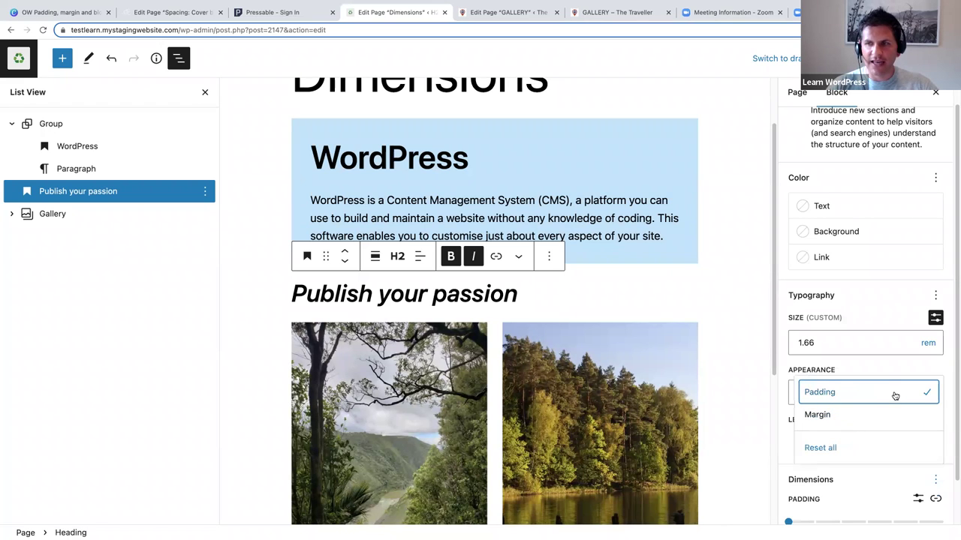
{"action": "left_click", "coordinate": [922, 419]}
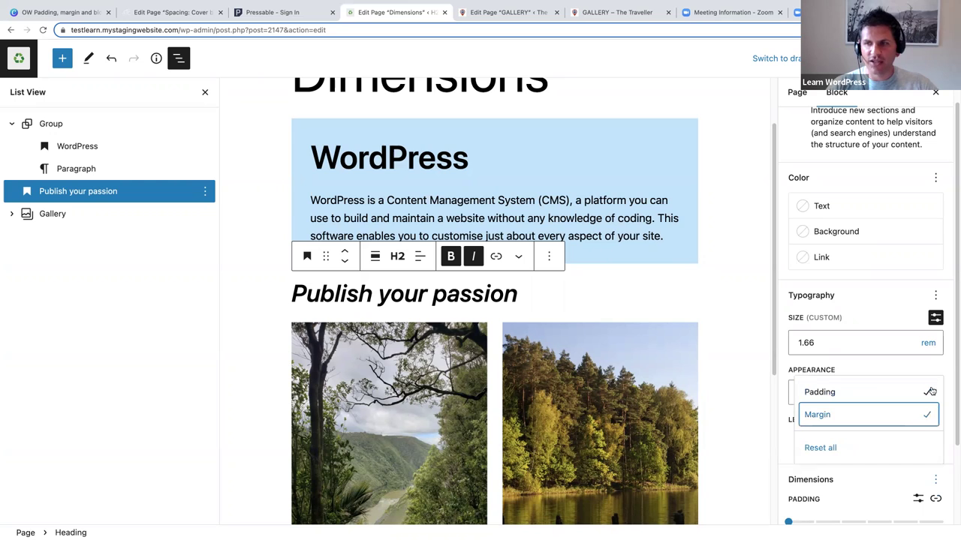
{"action": "left_click", "coordinate": [954, 352]}
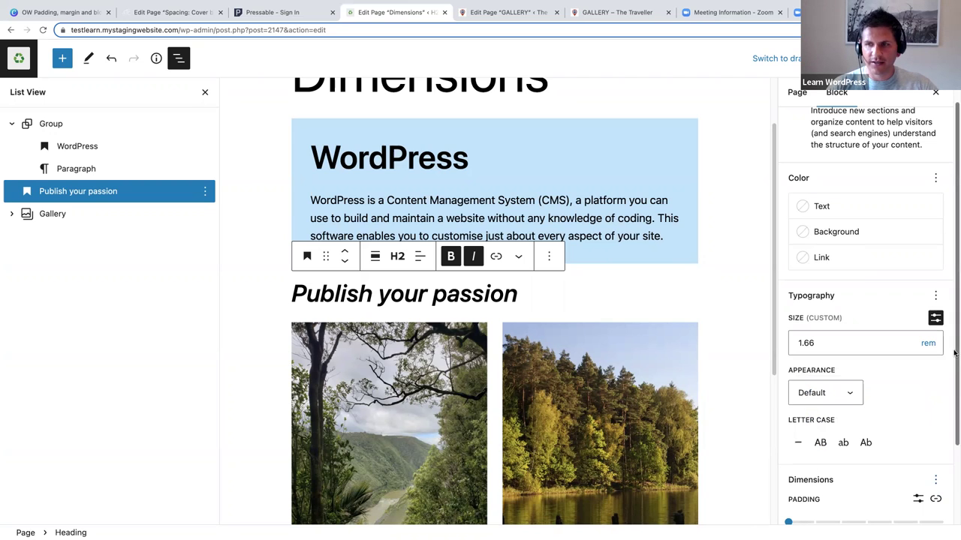
Step: Unlink then relink the heading's margin and drag it from 0 to 1
{"action": "scroll", "coordinate": [955, 477], "scroll_direction": "down", "scroll_amount": 3}
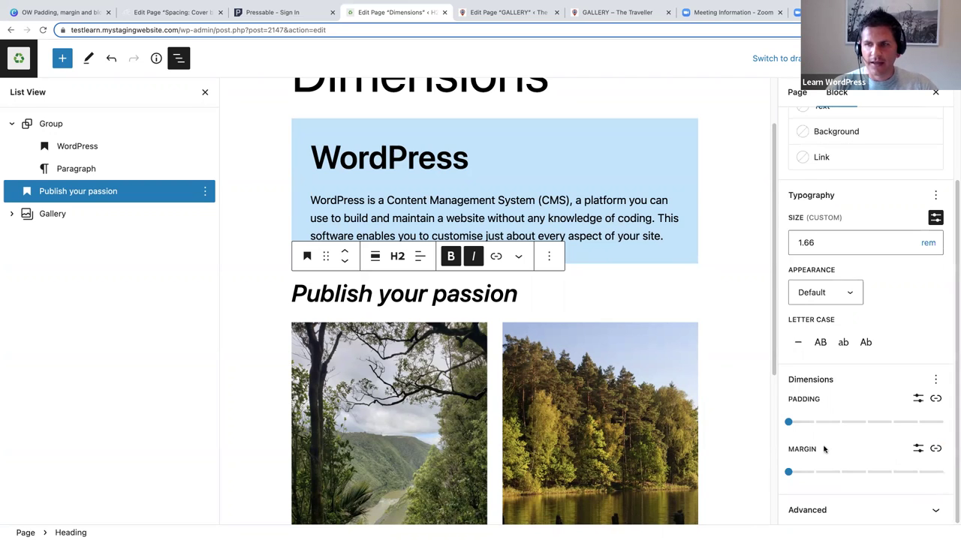
{"action": "left_click", "coordinate": [936, 449]}
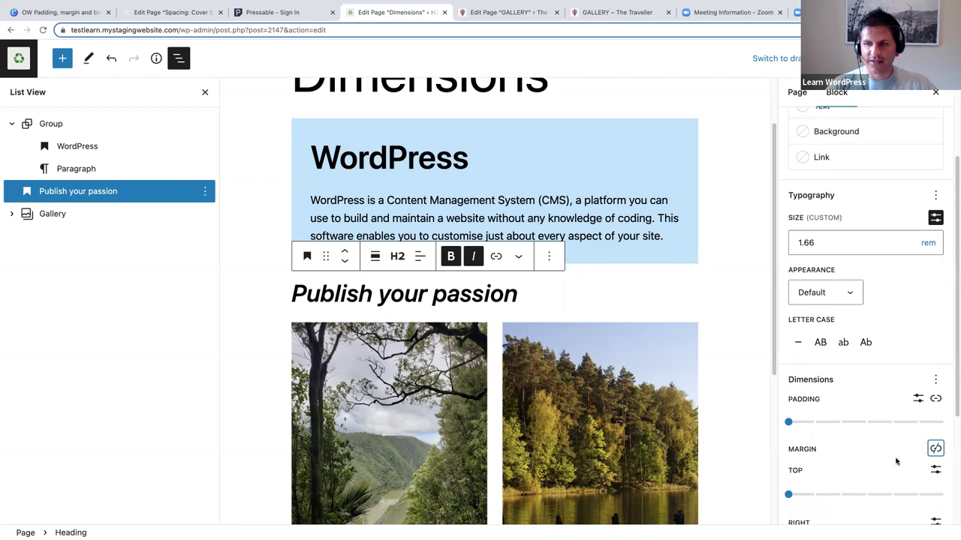
{"action": "scroll", "coordinate": [890, 455], "scroll_direction": "down", "scroll_amount": 5}
{"action": "scroll", "coordinate": [889, 456], "scroll_direction": "down", "scroll_amount": 1}
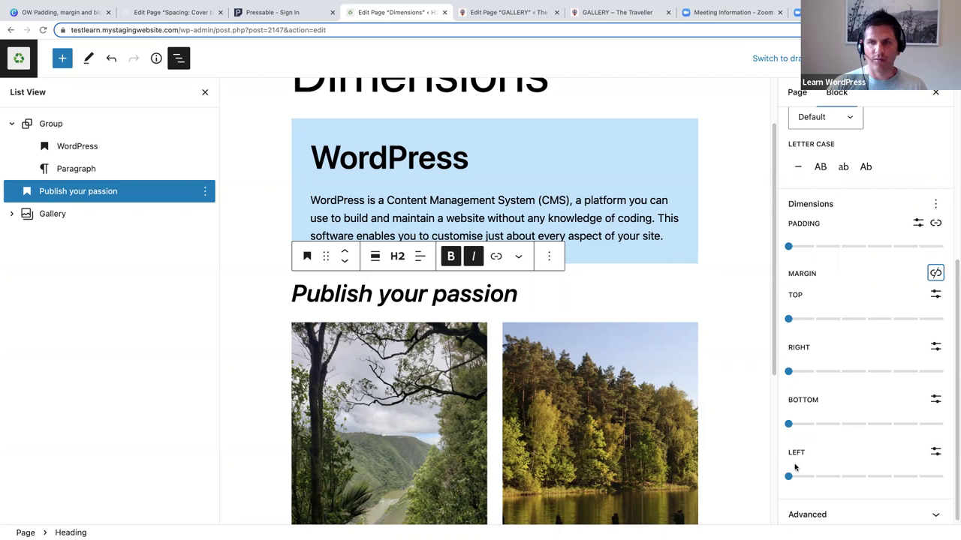
{"action": "left_click", "coordinate": [935, 274]}
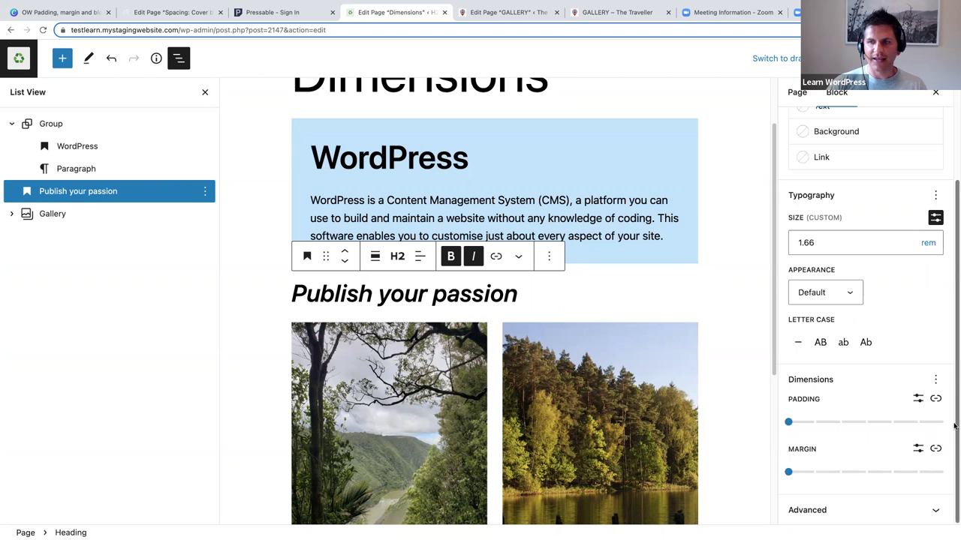
{"action": "left_click", "coordinate": [788, 472]}
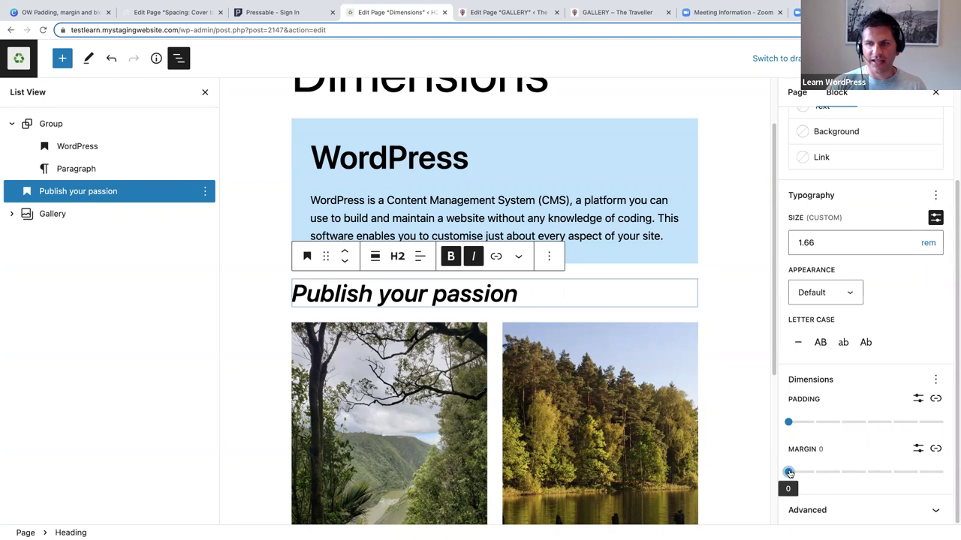
{"action": "left_click_drag", "start_coordinate": [789, 472], "coordinate": [808, 479]}
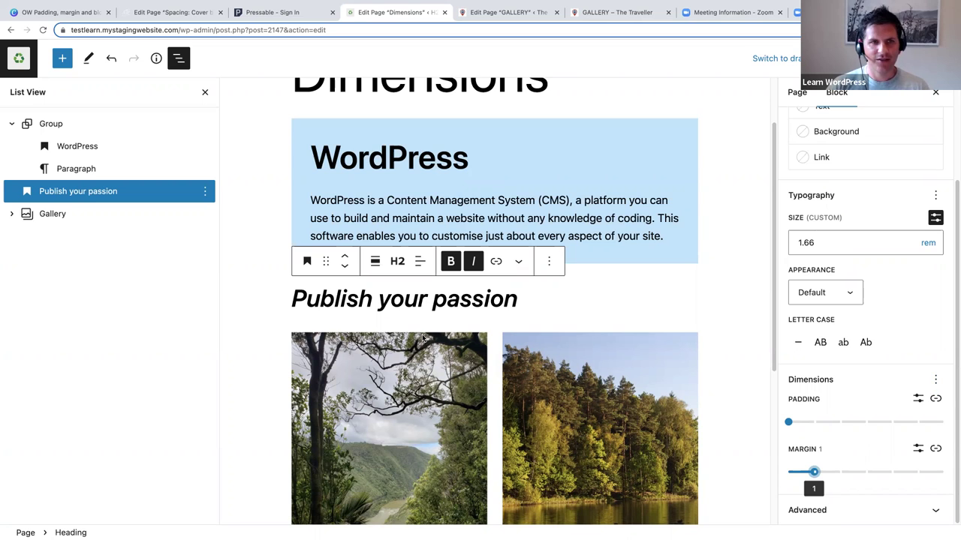
{"action": "left_click", "coordinate": [53, 214]}
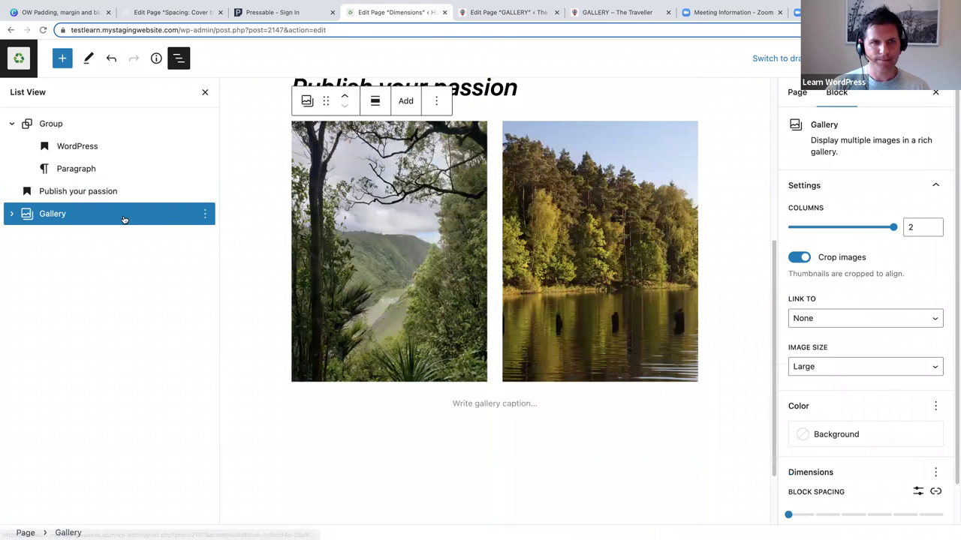
Step: Expand the Gallery, set its Block Spacing to 0, and preview the images
{"action": "left_click", "coordinate": [12, 214]}
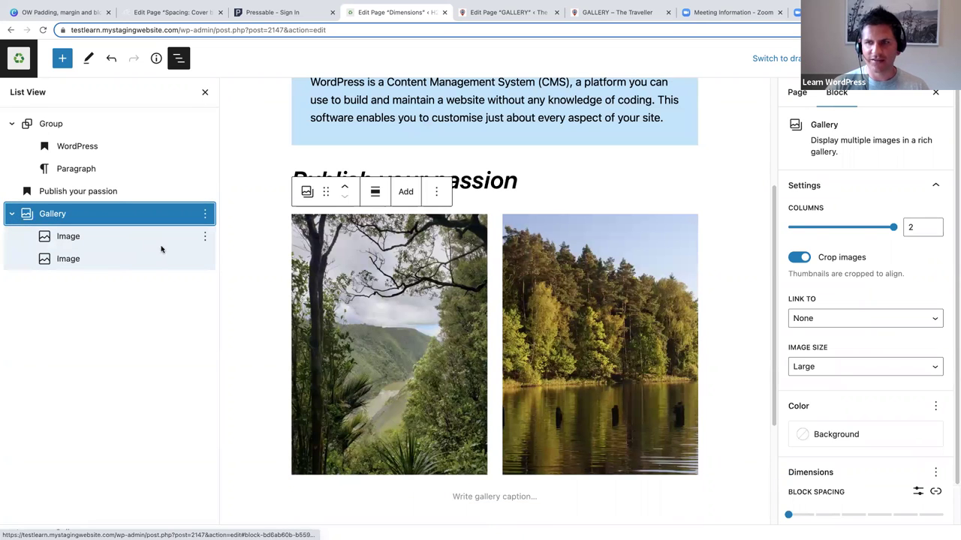
{"action": "scroll", "coordinate": [745, 316], "scroll_direction": "down", "scroll_amount": 1}
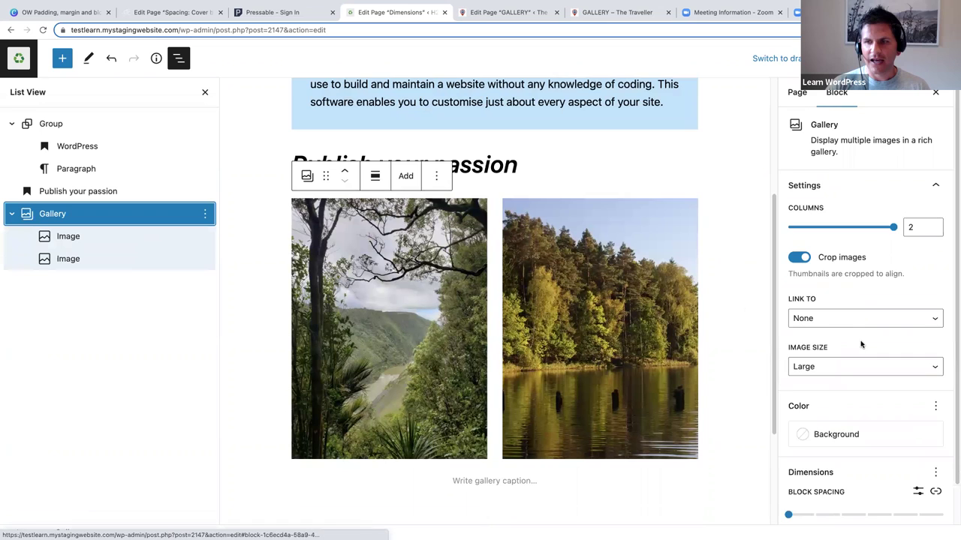
{"action": "scroll", "coordinate": [860, 343], "scroll_direction": "down", "scroll_amount": 1}
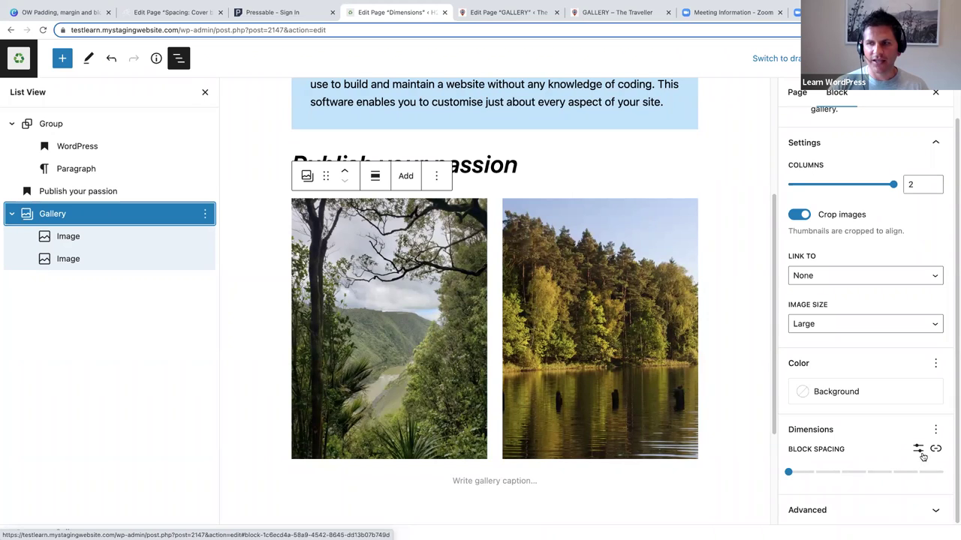
{"action": "left_click", "coordinate": [789, 473]}
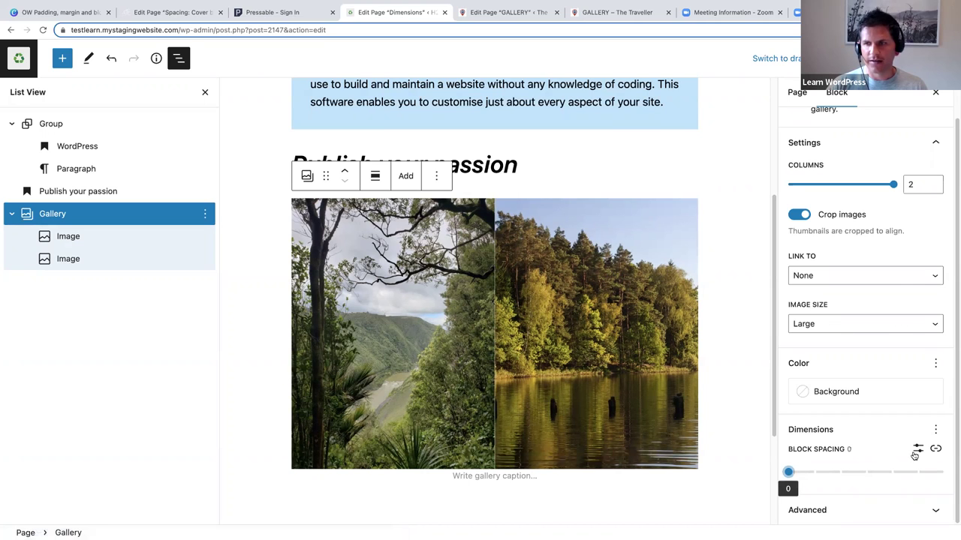
{"action": "left_click", "coordinate": [607, 298]}
{"action": "left_click", "coordinate": [752, 346]}
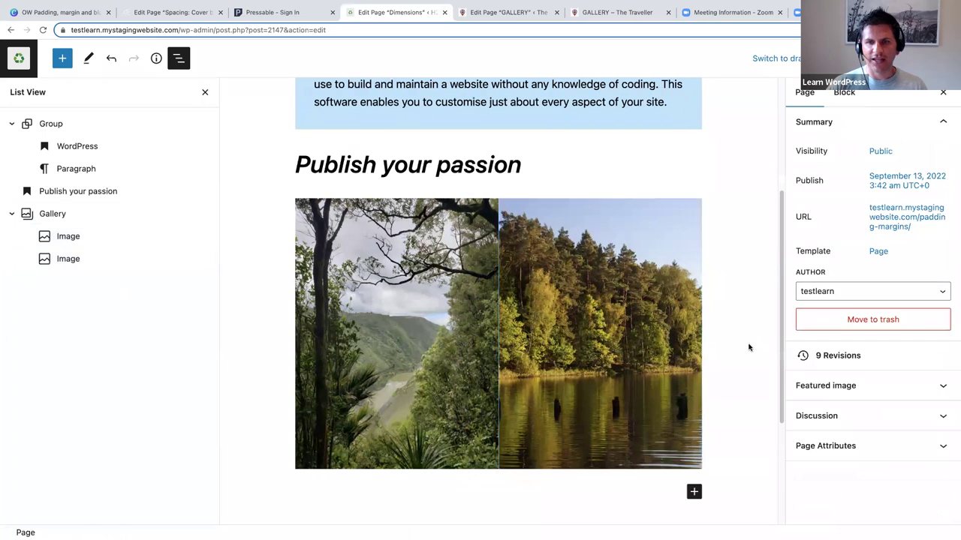
{"action": "scroll", "coordinate": [740, 390], "scroll_direction": "up", "scroll_amount": 1}
{"action": "scroll", "coordinate": [739, 389], "scroll_direction": "down", "scroll_amount": 1}
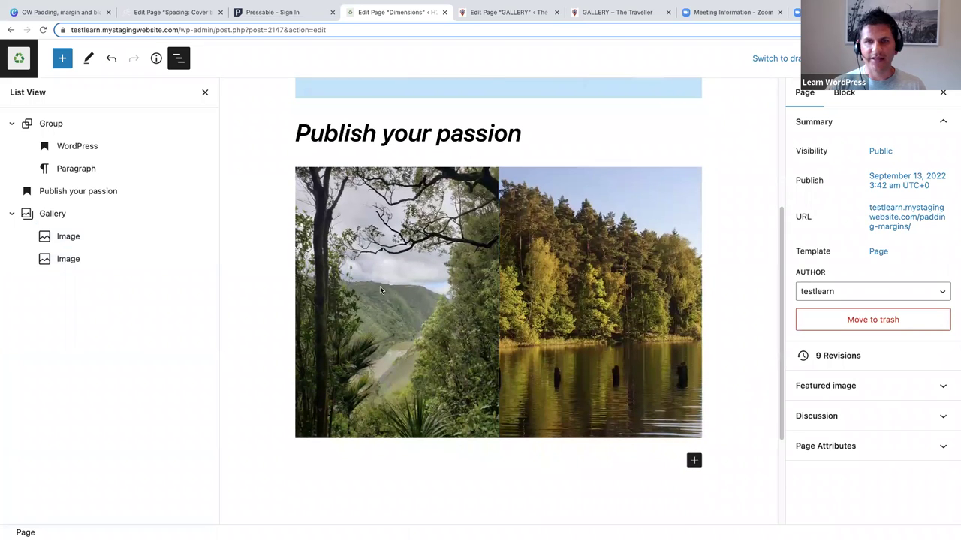
Step: Reselect the Gallery and drag Block Spacing up to 2, opening a gap
{"action": "left_click", "coordinate": [46, 216]}
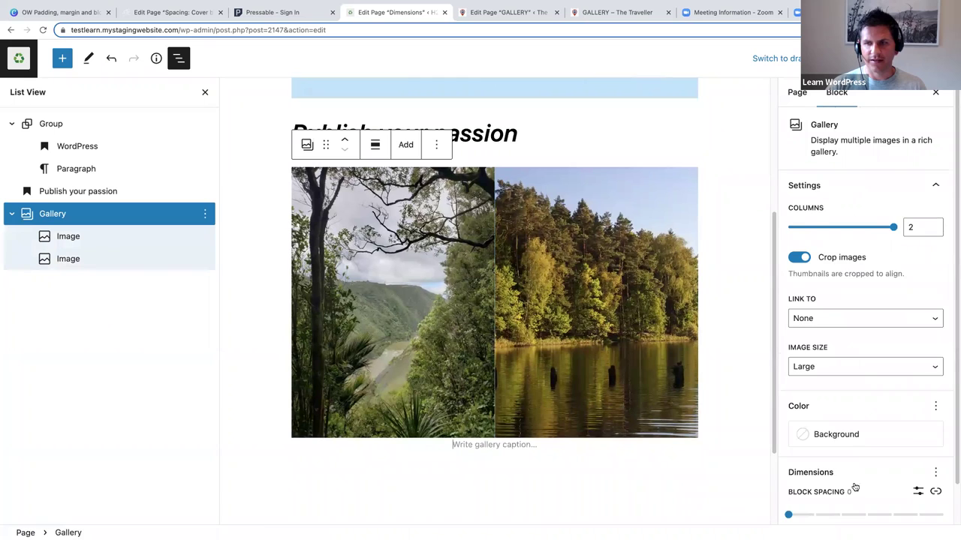
{"action": "scroll", "coordinate": [853, 489], "scroll_direction": "down", "scroll_amount": 1}
{"action": "mouse_move", "coordinate": [798, 475]}
{"action": "left_click_drag", "start_coordinate": [799, 475], "coordinate": [864, 476]}
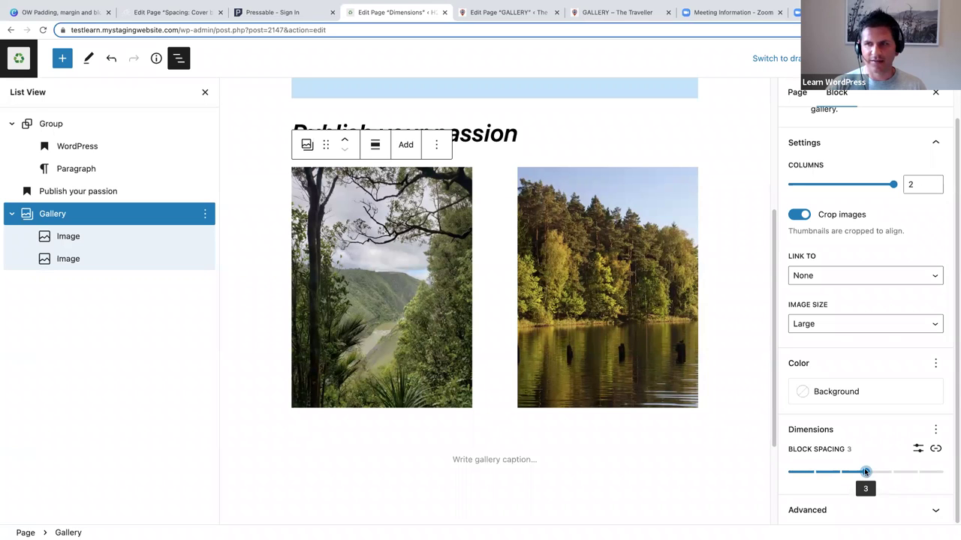
Step: Set a custom Block Spacing of 0 px and preview the edge-to-edge gallery
{"action": "left_click", "coordinate": [918, 450]}
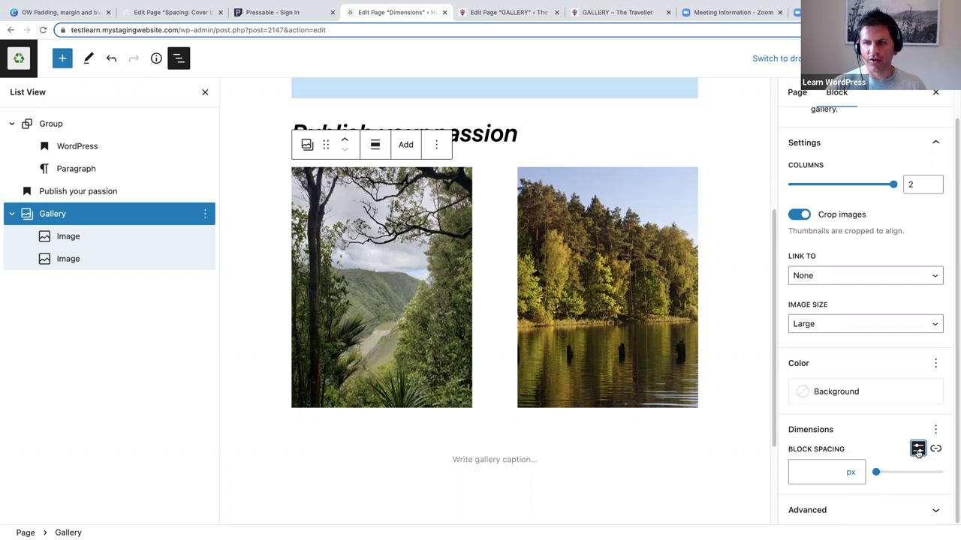
{"action": "left_click", "coordinate": [807, 468]}
{"action": "left_click", "coordinate": [803, 468]}
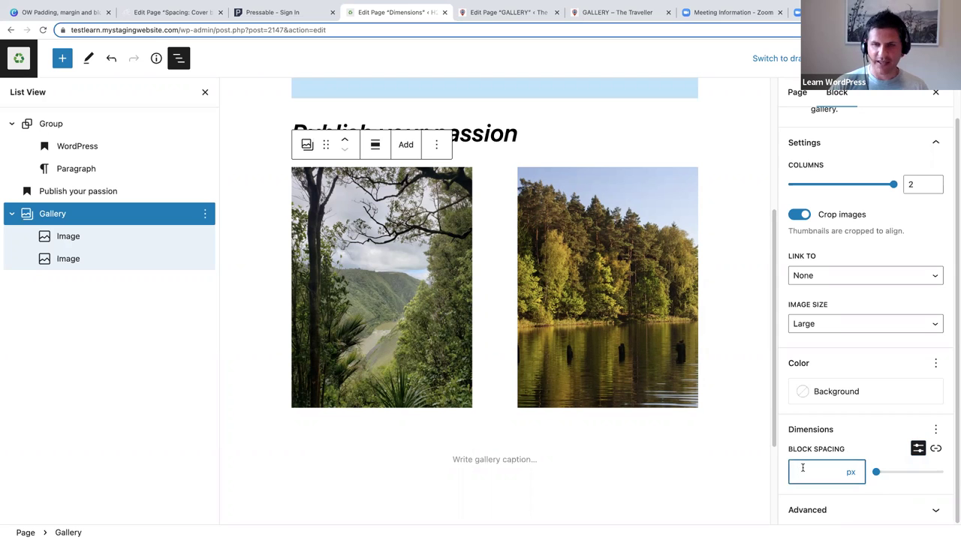
{"action": "type", "text": "0"}
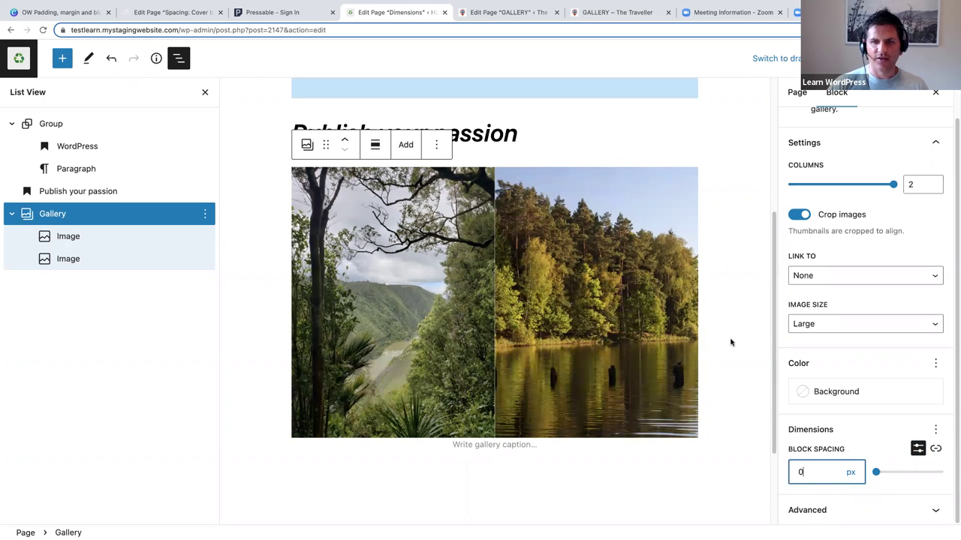
{"action": "left_click", "coordinate": [709, 351]}
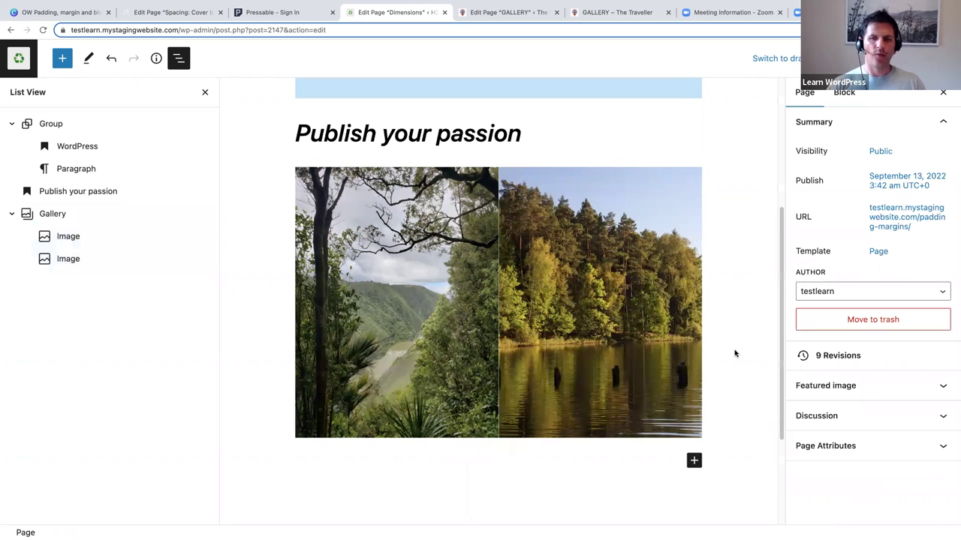
{"action": "scroll", "coordinate": [502, 326], "scroll_direction": "down", "scroll_amount": 1}
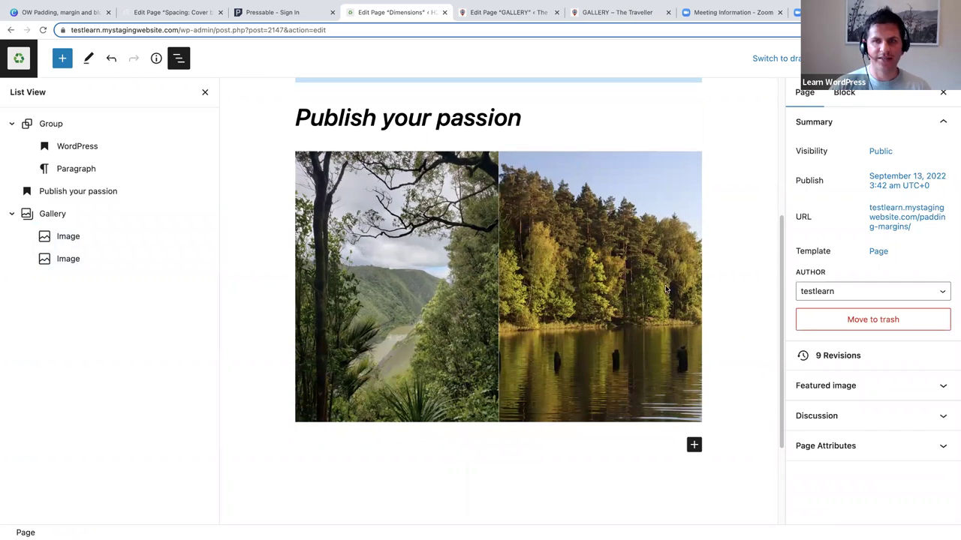
{"action": "scroll", "coordinate": [597, 315], "scroll_direction": "down", "scroll_amount": 3}
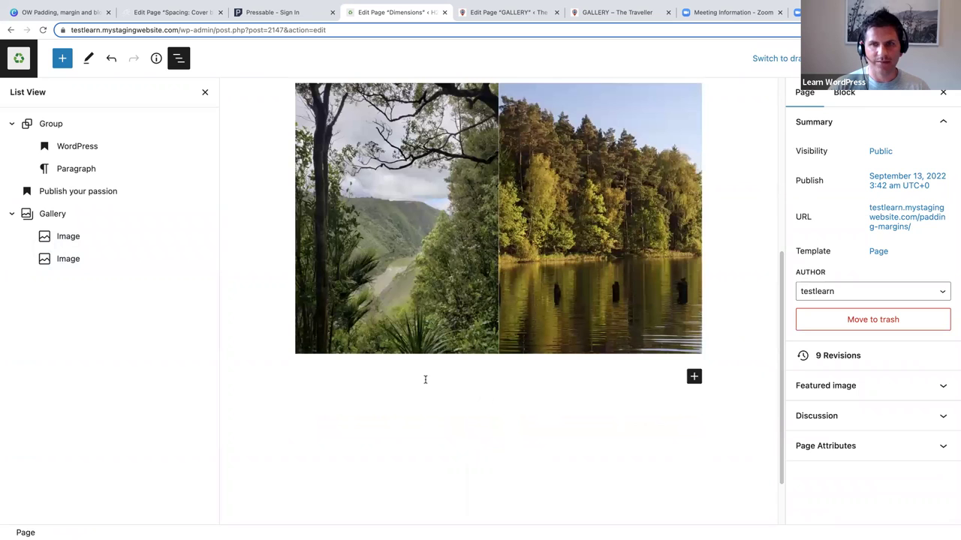
{"action": "scroll", "coordinate": [434, 379], "scroll_direction": "up", "scroll_amount": 5}
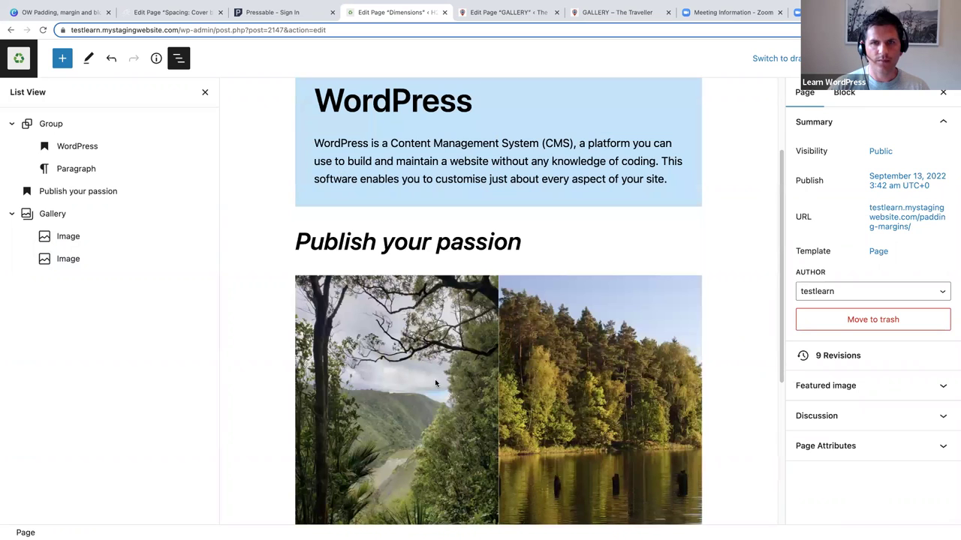
{"action": "scroll", "coordinate": [510, 195], "scroll_direction": "up", "scroll_amount": 2}
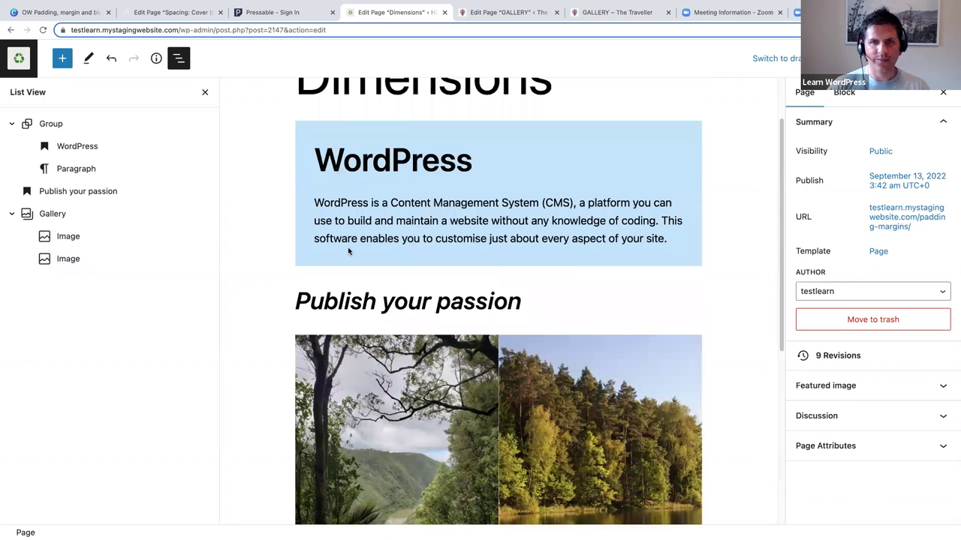
Step: Add an empty block directly after the WordPress group
{"action": "left_click", "coordinate": [674, 238]}
{"action": "key", "text": "Return"}
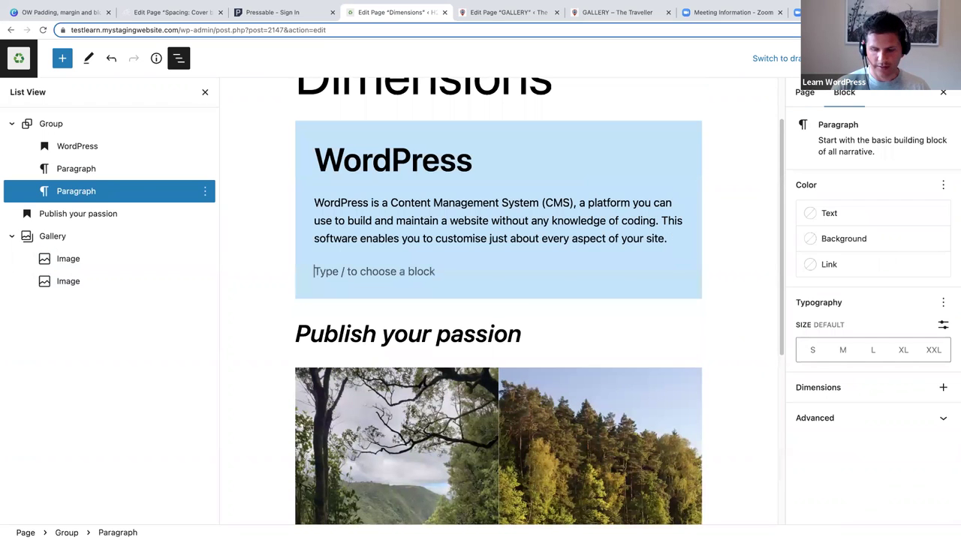
{"action": "key", "text": "BackSpace"}
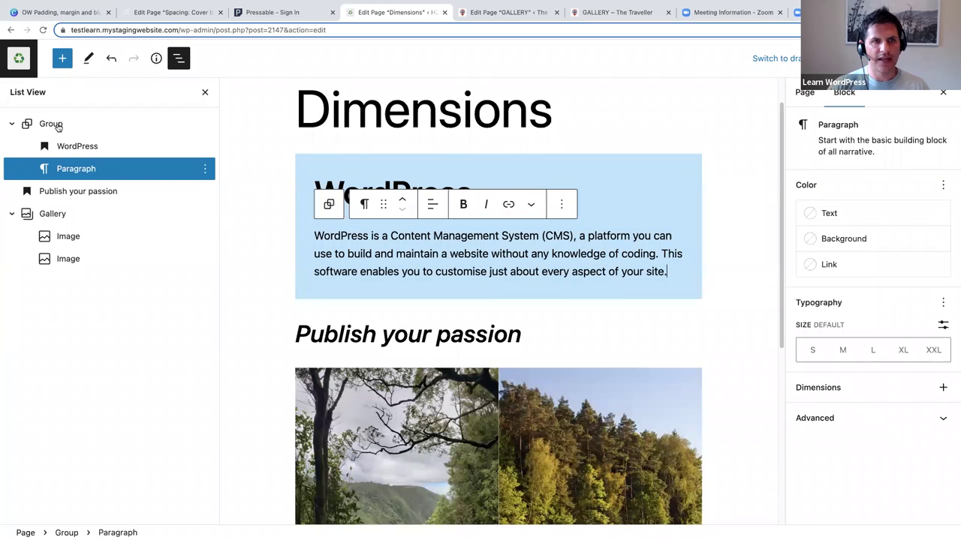
{"action": "left_click", "coordinate": [58, 126]}
{"action": "left_click", "coordinate": [205, 123]}
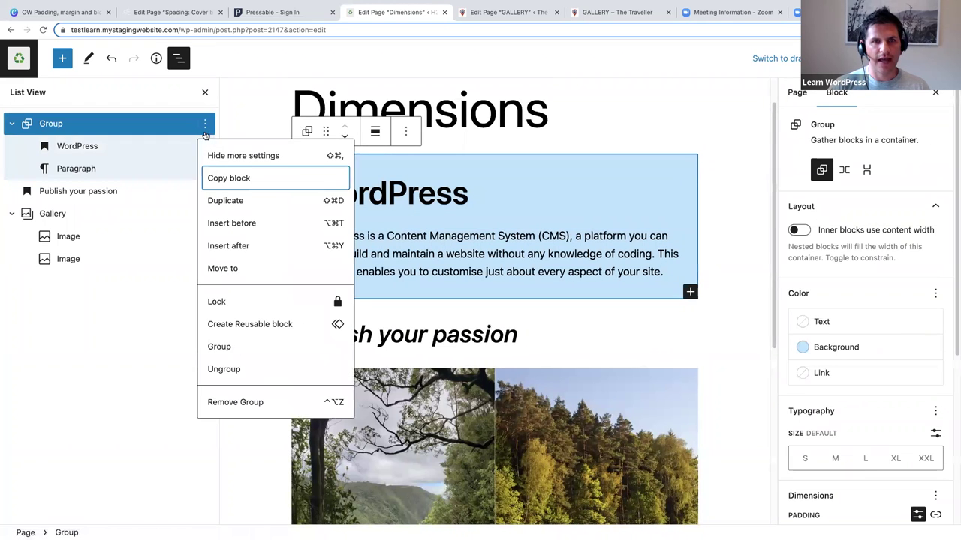
{"action": "left_click", "coordinate": [233, 248]}
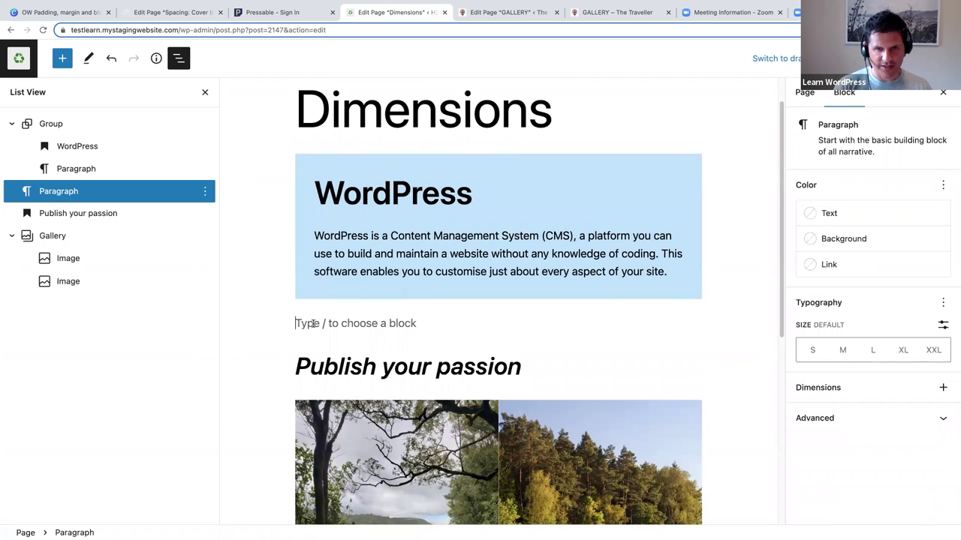
Step: Turn the empty block into an Image block showing the blue WordPress logo from the Media Library
{"action": "type", "text": "/"}
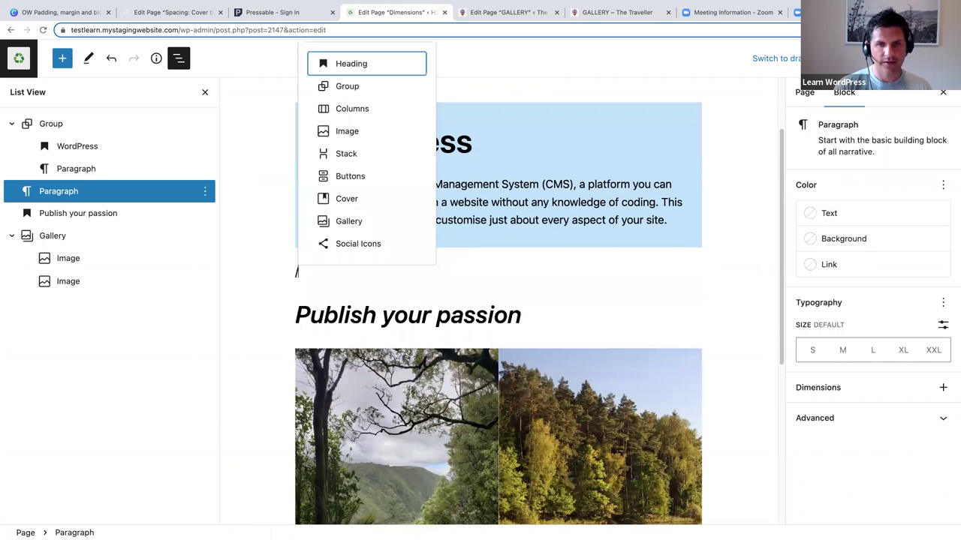
{"action": "type", "text": "imag"}
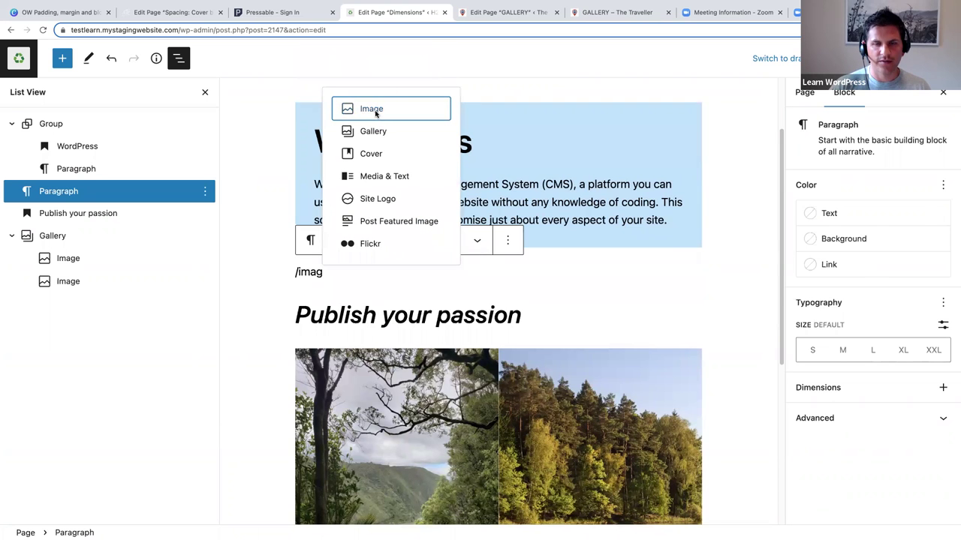
{"action": "left_click", "coordinate": [373, 111]}
{"action": "left_click", "coordinate": [378, 352]}
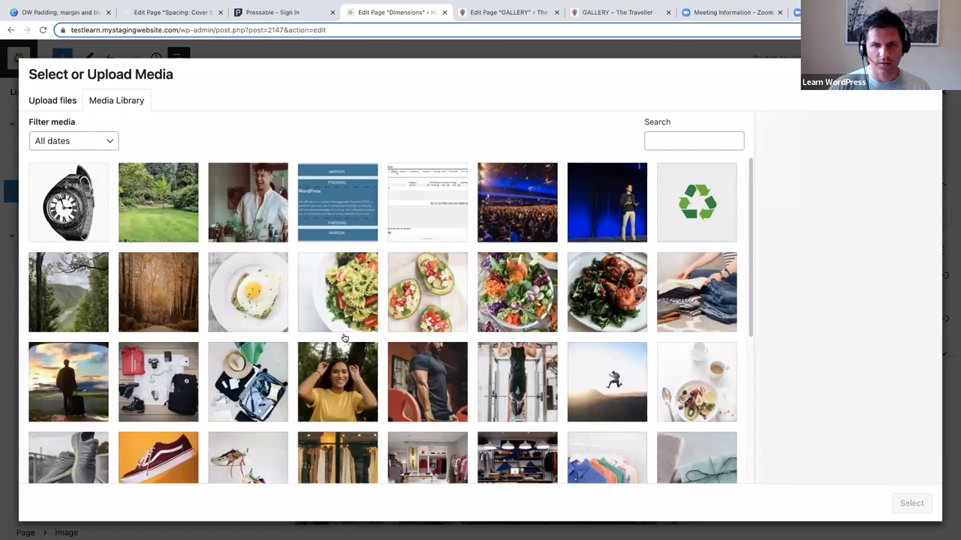
{"action": "scroll", "coordinate": [341, 337], "scroll_direction": "down", "scroll_amount": 3}
{"action": "scroll", "coordinate": [644, 423], "scroll_direction": "down", "scroll_amount": 2}
{"action": "left_click", "coordinate": [427, 389]}
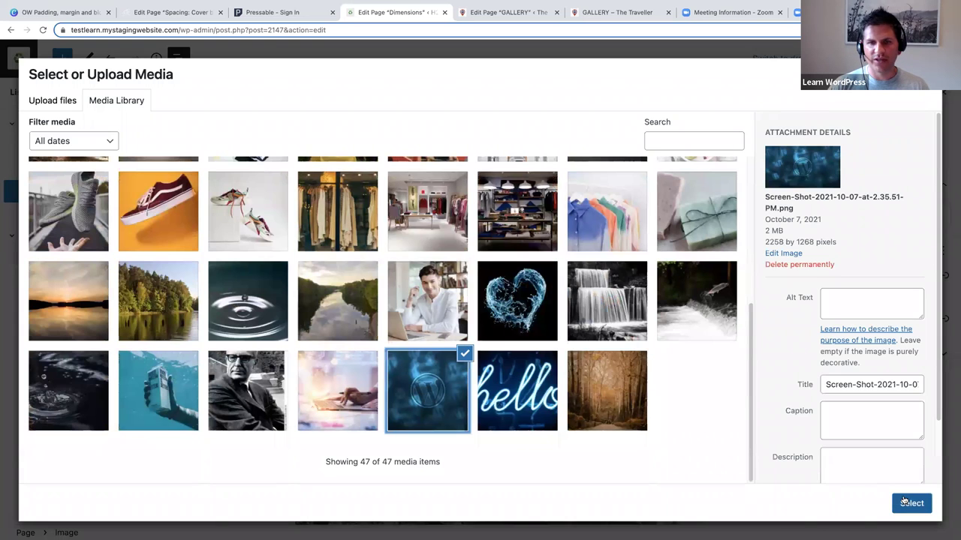
{"action": "left_click", "coordinate": [911, 503]}
{"action": "scroll", "coordinate": [570, 315], "scroll_direction": "up", "scroll_amount": 5}
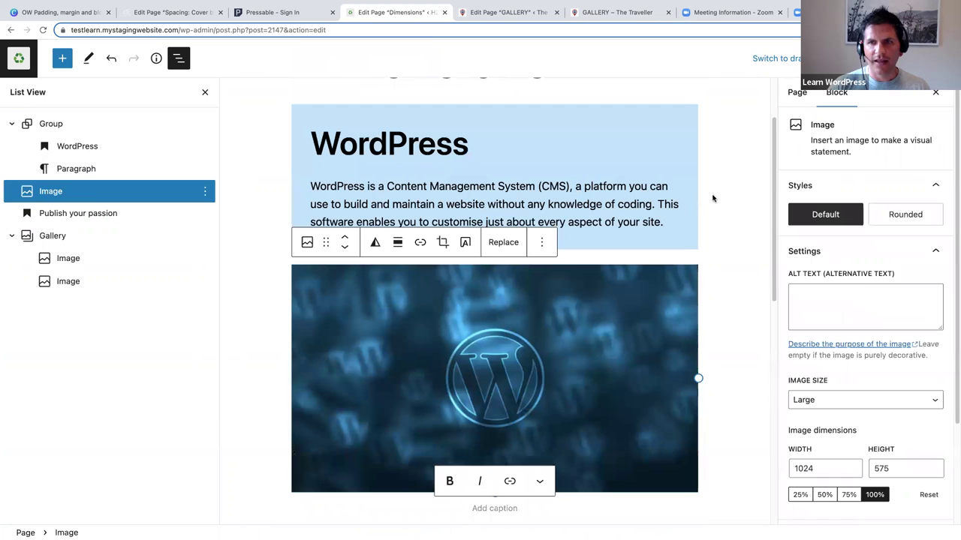
{"action": "left_click", "coordinate": [713, 199]}
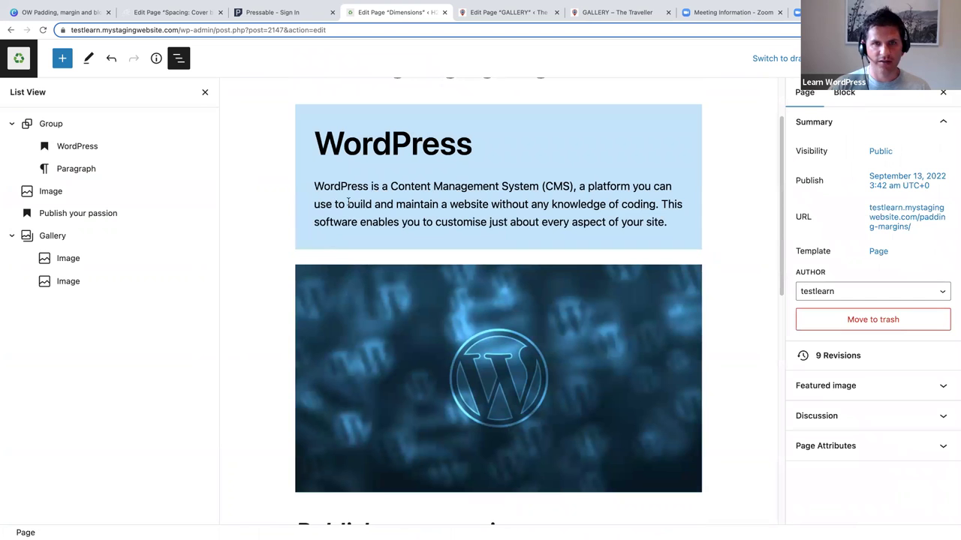
Step: Unlink the WordPress group's margin sides and set its bottom margin to 0 px, keeping the 24 px top
{"action": "left_click", "coordinate": [75, 125]}
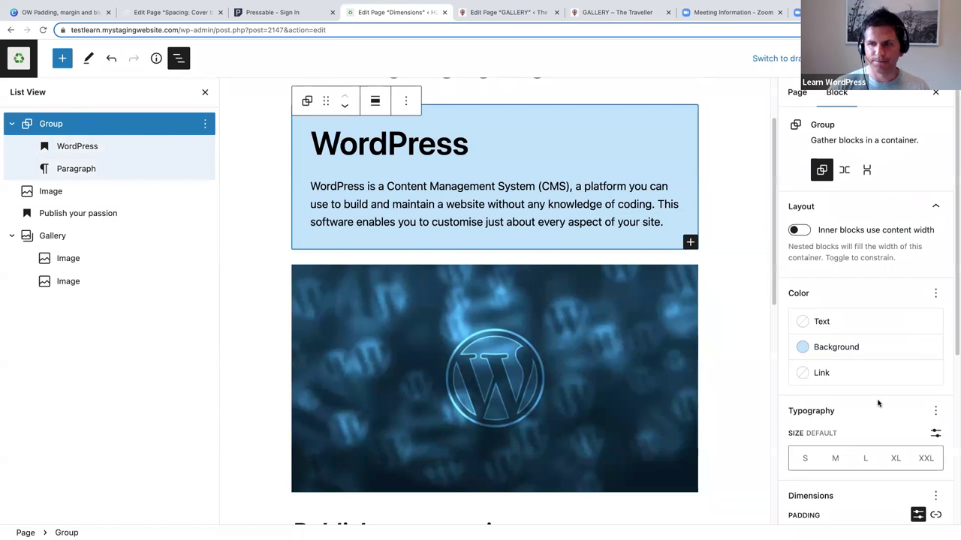
{"action": "scroll", "coordinate": [877, 403], "scroll_direction": "down", "scroll_amount": 2}
{"action": "scroll", "coordinate": [877, 403], "scroll_direction": "down", "scroll_amount": 5}
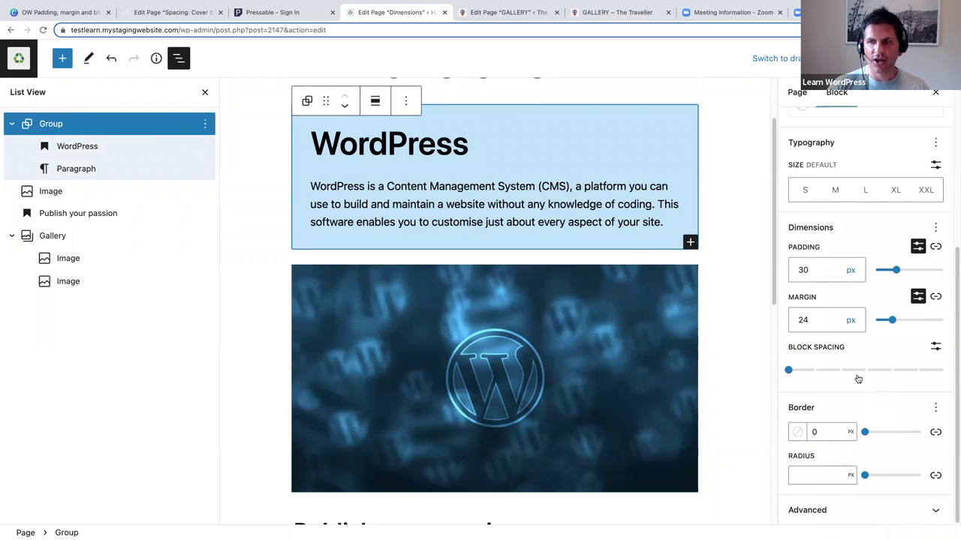
{"action": "left_click", "coordinate": [936, 298]}
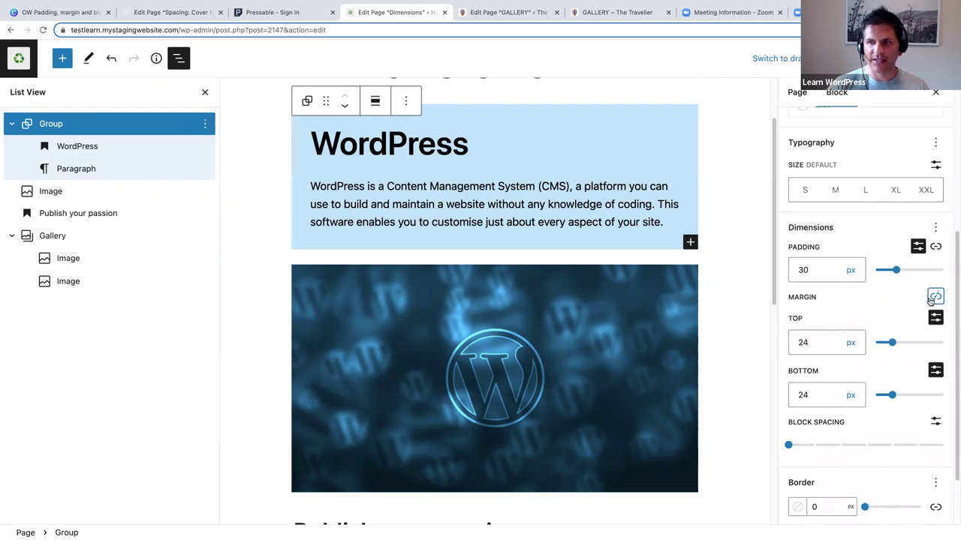
{"action": "left_click_drag", "start_coordinate": [812, 394], "coordinate": [792, 395]}
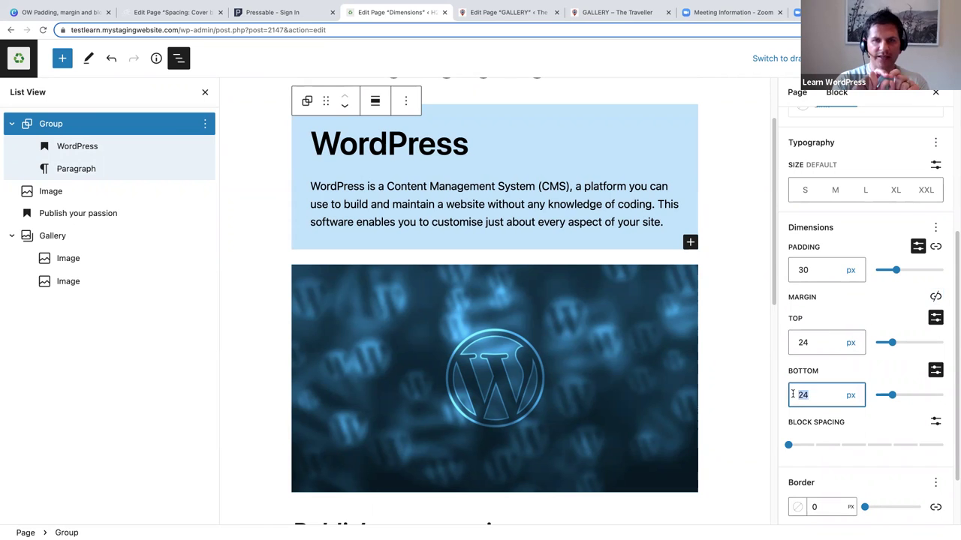
{"action": "type", "text": "0"}
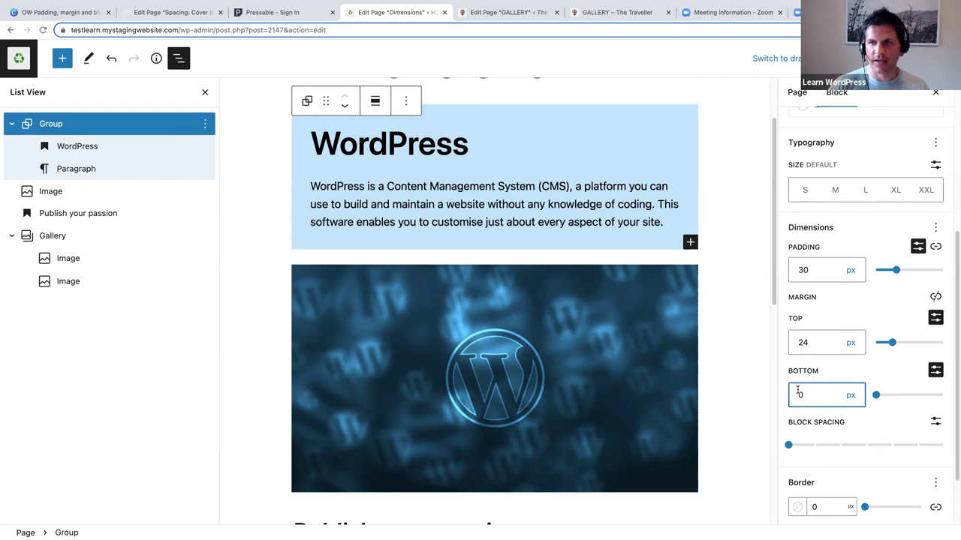
{"action": "left_click", "coordinate": [702, 276]}
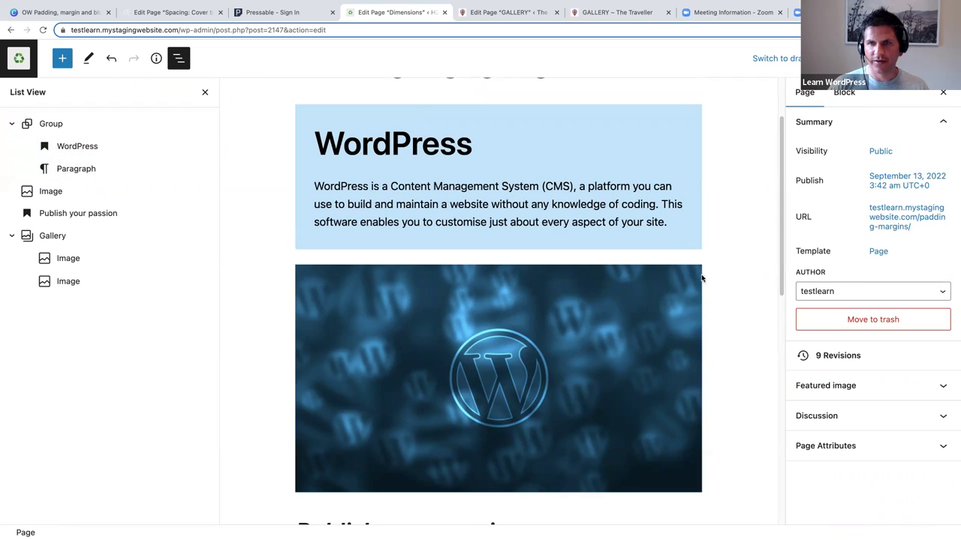
{"action": "left_click", "coordinate": [317, 277]}
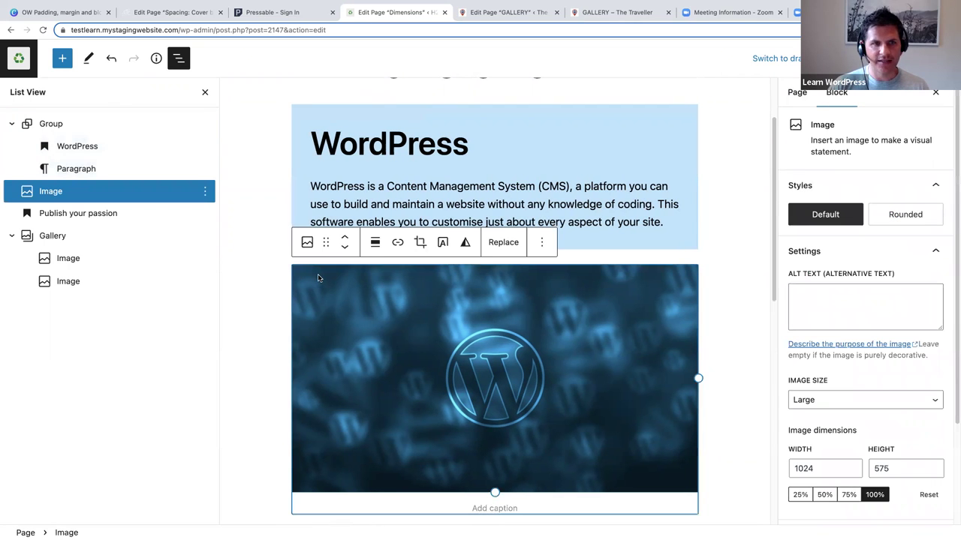
{"action": "scroll", "coordinate": [948, 422], "scroll_direction": "down", "scroll_amount": 3}
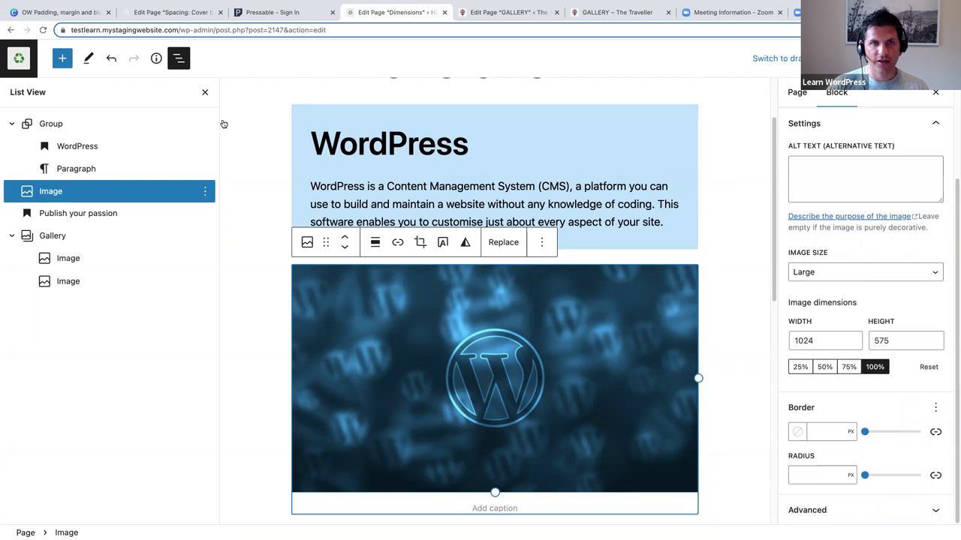
Step: Select the WordPress group and the logo Image block together and wrap them in a Stack
{"action": "left_click", "coordinate": [50, 125]}
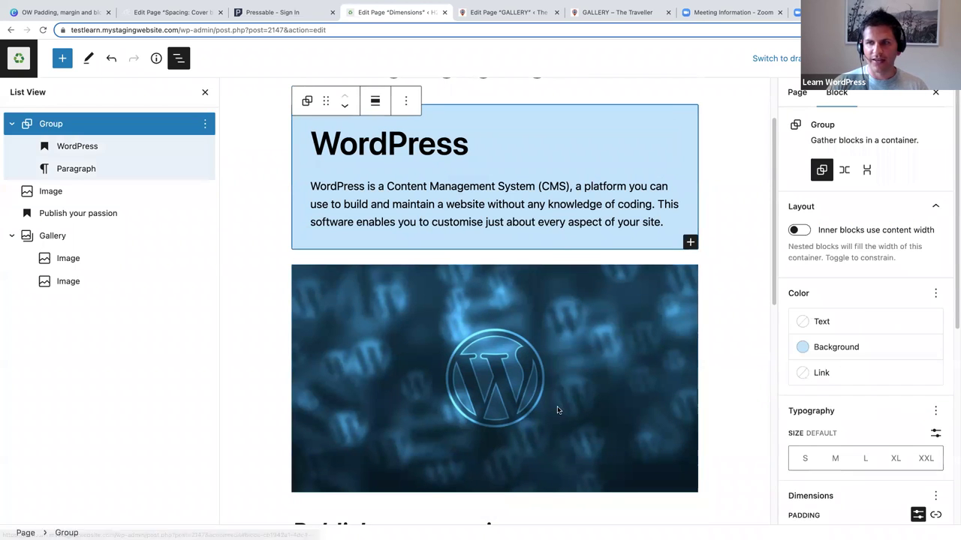
{"action": "scroll", "coordinate": [824, 448], "scroll_direction": "down", "scroll_amount": 3}
{"action": "scroll", "coordinate": [822, 447], "scroll_direction": "down", "scroll_amount": 3}
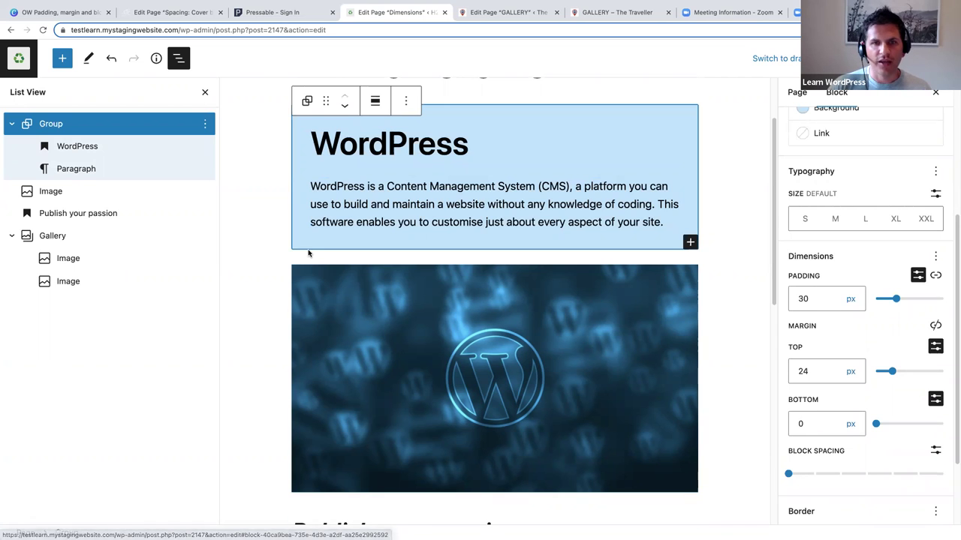
{"action": "mouse_move", "coordinate": [388, 255]}
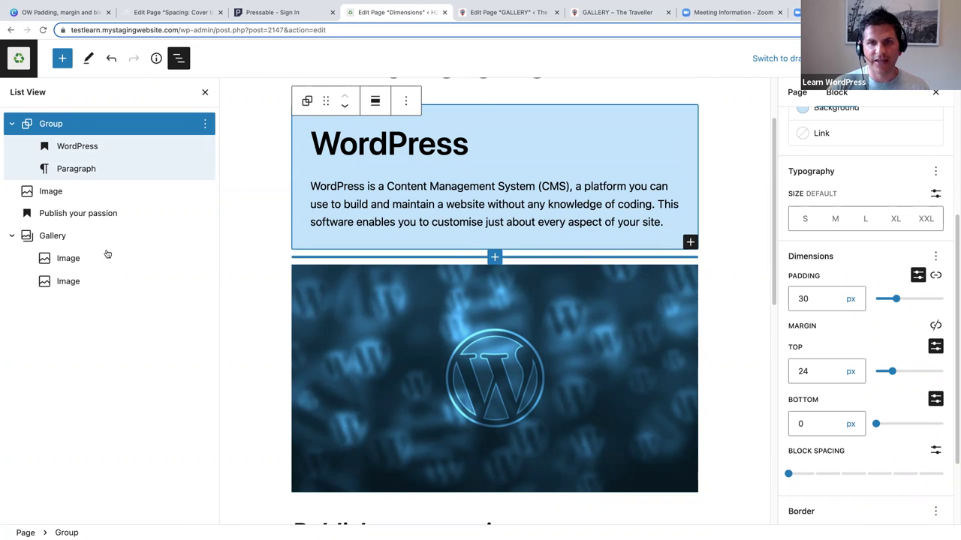
{"action": "left_click", "coordinate": [53, 193], "text": "shift"}
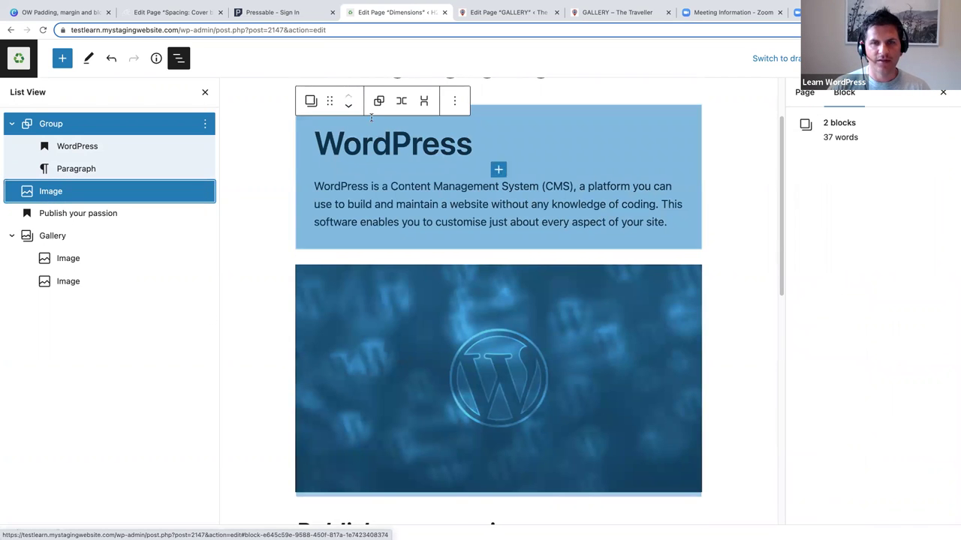
{"action": "left_click", "coordinate": [424, 104]}
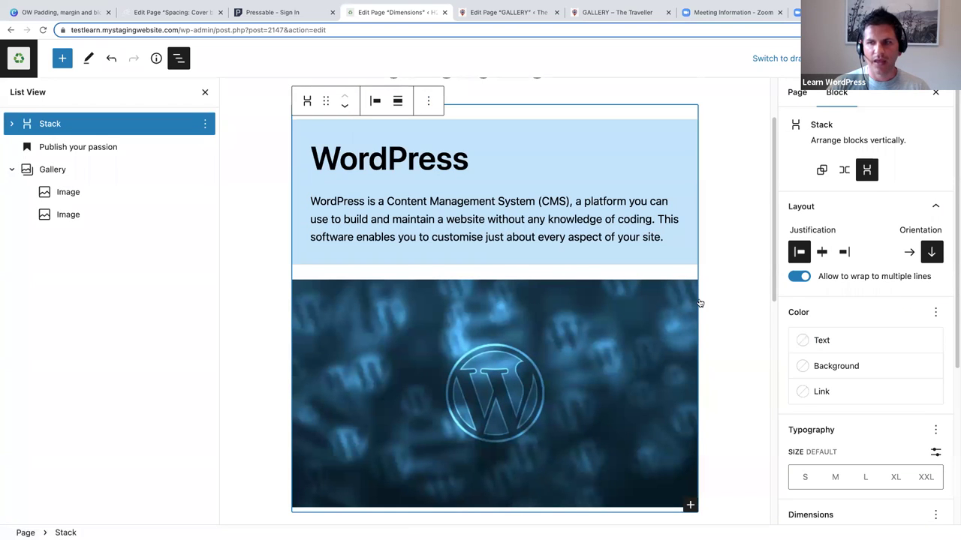
Step: Set the Stack's block spacing under Dimensions to a custom 0 px
{"action": "left_click_drag", "start_coordinate": [954, 237], "coordinate": [953, 435]}
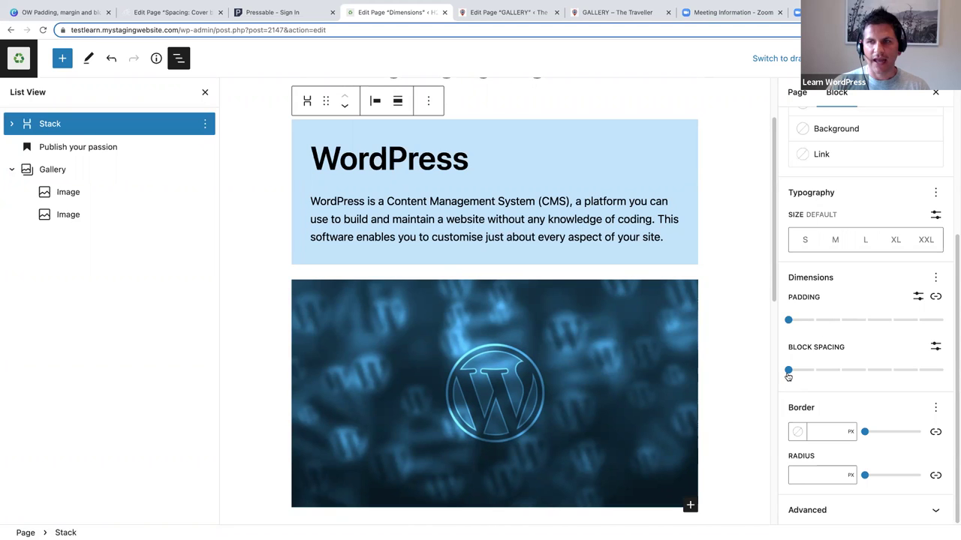
{"action": "left_click", "coordinate": [788, 371]}
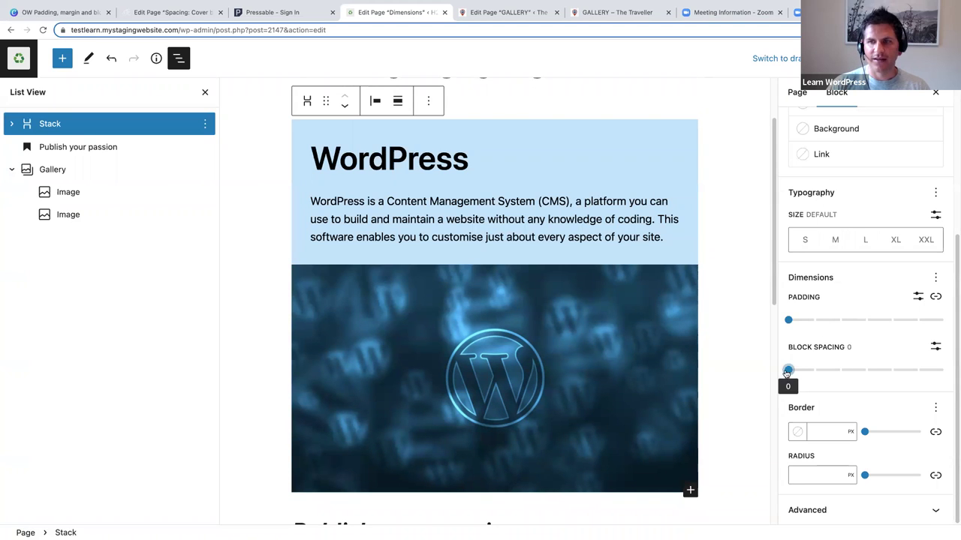
{"action": "left_click", "coordinate": [934, 348]}
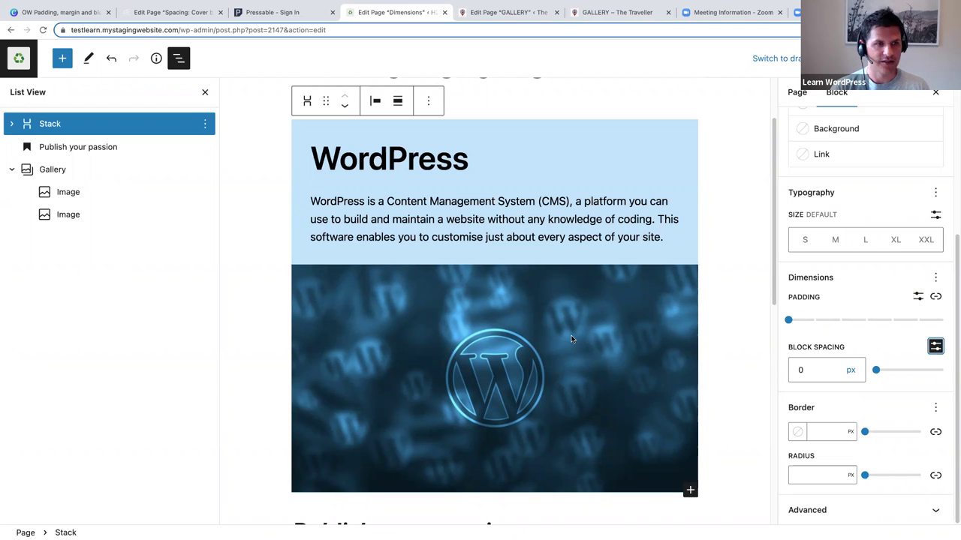
Step: Review the inner WordPress group's settings and save the Dimensions page with Ctrl+S
{"action": "left_click", "coordinate": [319, 137]}
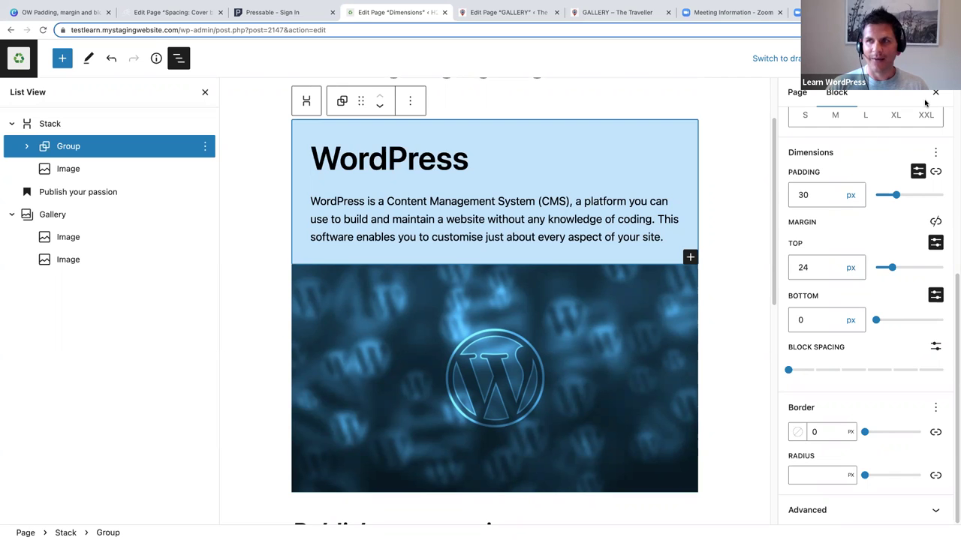
{"action": "scroll", "coordinate": [901, 217], "scroll_direction": "up", "scroll_amount": 3}
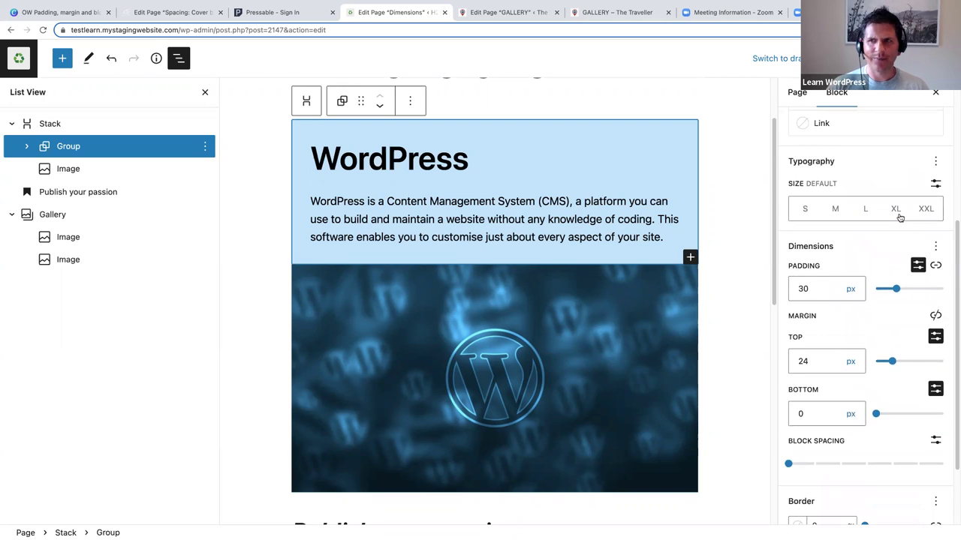
{"action": "scroll", "coordinate": [900, 217], "scroll_direction": "up", "scroll_amount": 2}
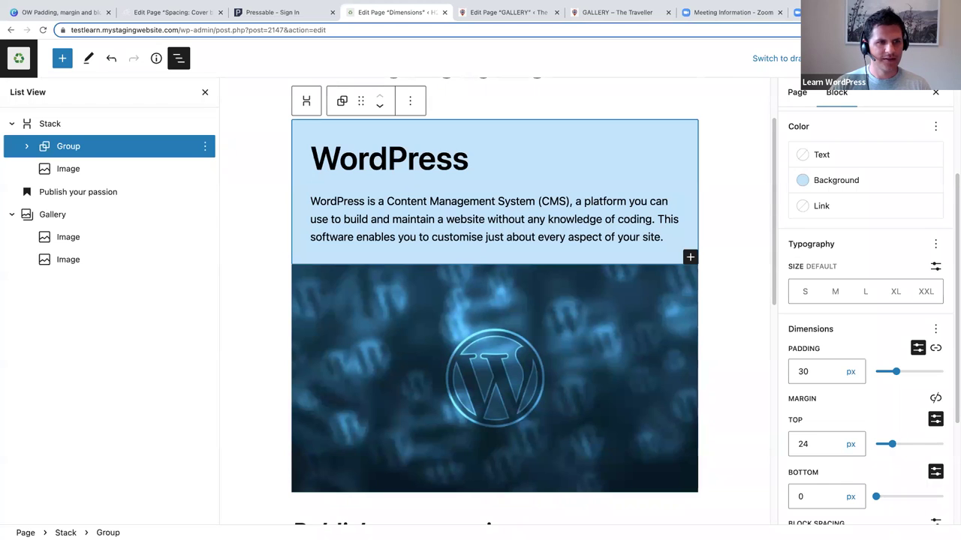
{"action": "key", "text": "ctrl+s"}
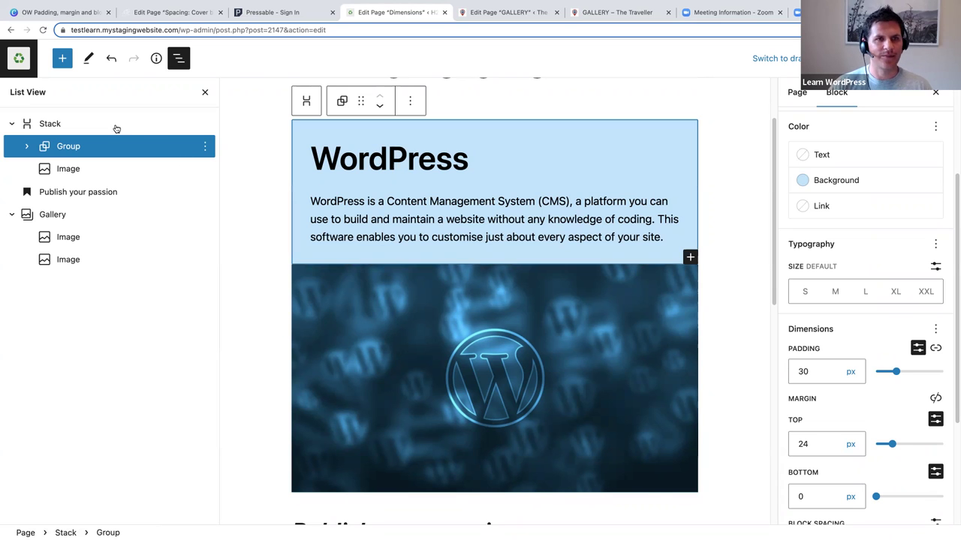
Step: Return to Pages, open Dimensions cont. for editing, and scroll through its Example 1 section
{"action": "left_click", "coordinate": [19, 58]}
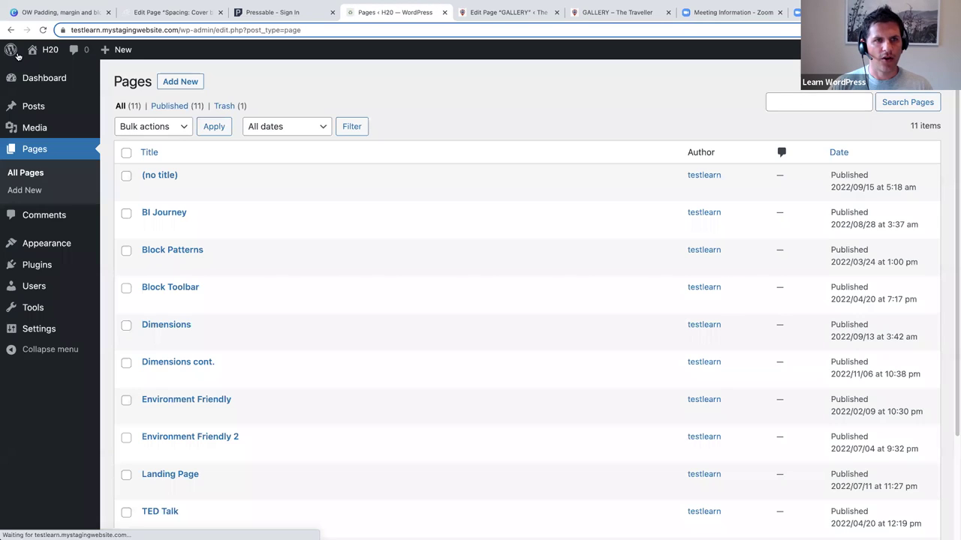
{"action": "left_click", "coordinate": [175, 363]}
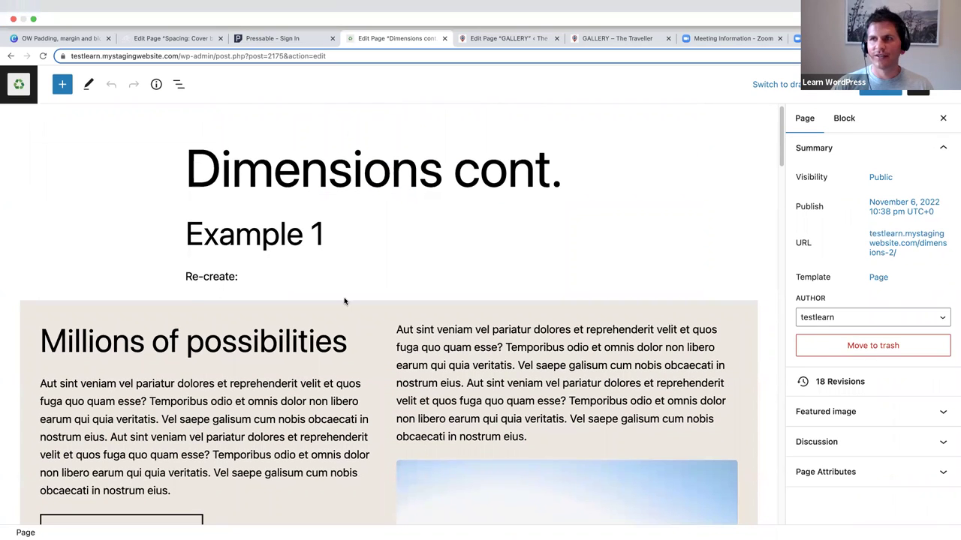
{"action": "scroll", "coordinate": [354, 253], "scroll_direction": "down", "scroll_amount": 5}
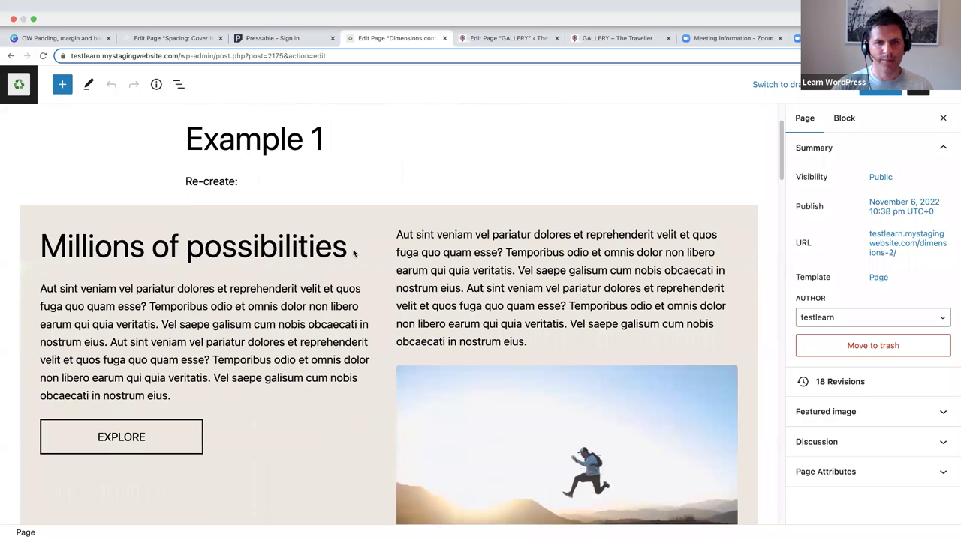
{"action": "scroll", "coordinate": [354, 253], "scroll_direction": "down", "scroll_amount": 2}
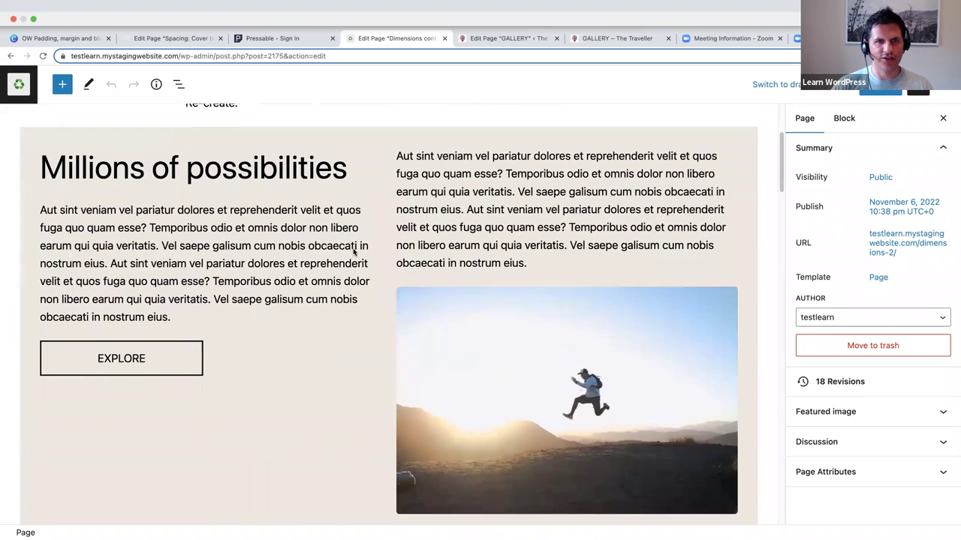
{"action": "scroll", "coordinate": [352, 253], "scroll_direction": "down", "scroll_amount": 1}
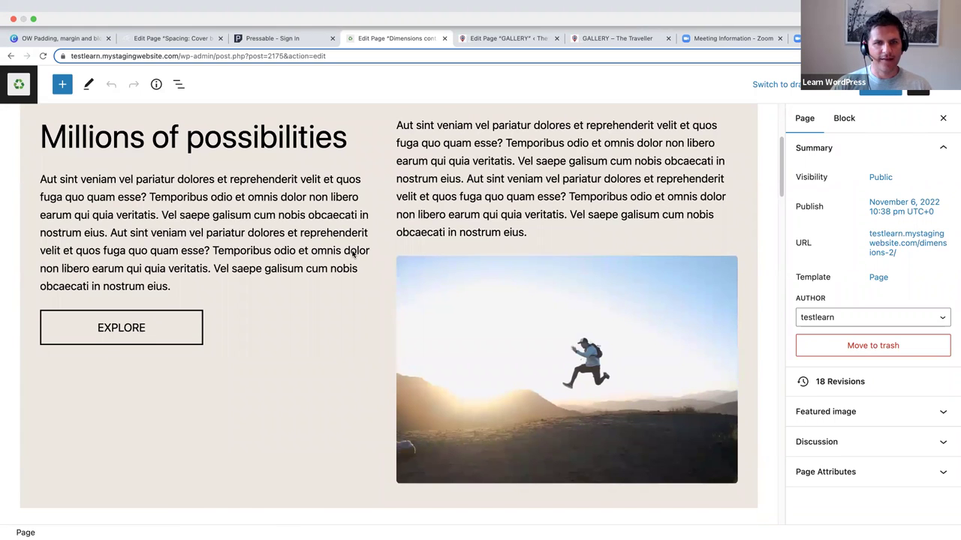
{"action": "scroll", "coordinate": [270, 188], "scroll_direction": "down", "scroll_amount": 3}
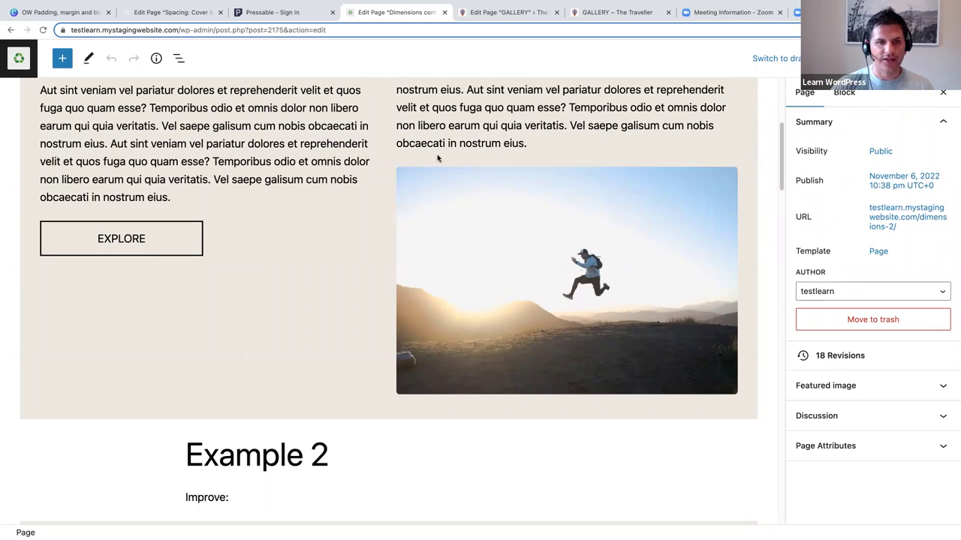
{"action": "scroll", "coordinate": [405, 203], "scroll_direction": "up", "scroll_amount": 1}
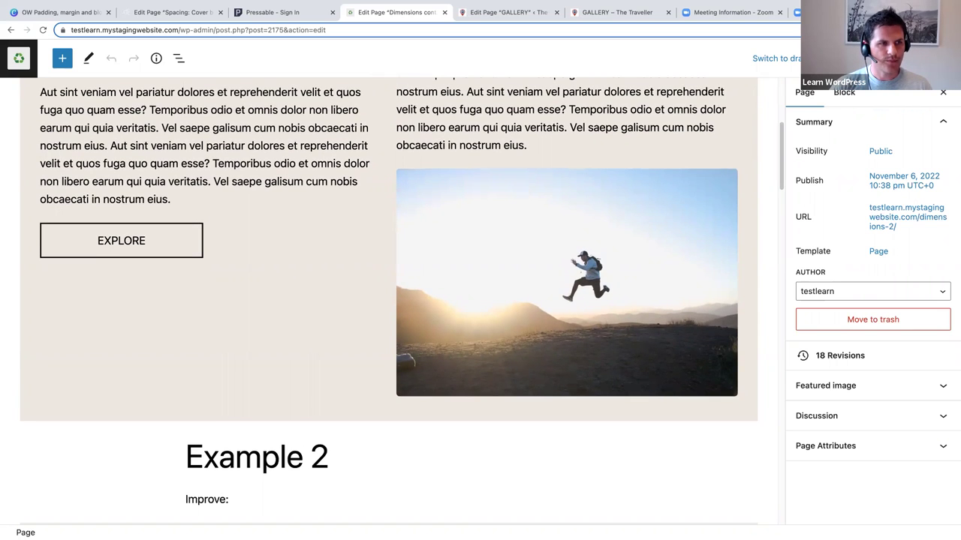
{"action": "scroll", "coordinate": [136, 216], "scroll_direction": "up", "scroll_amount": 2}
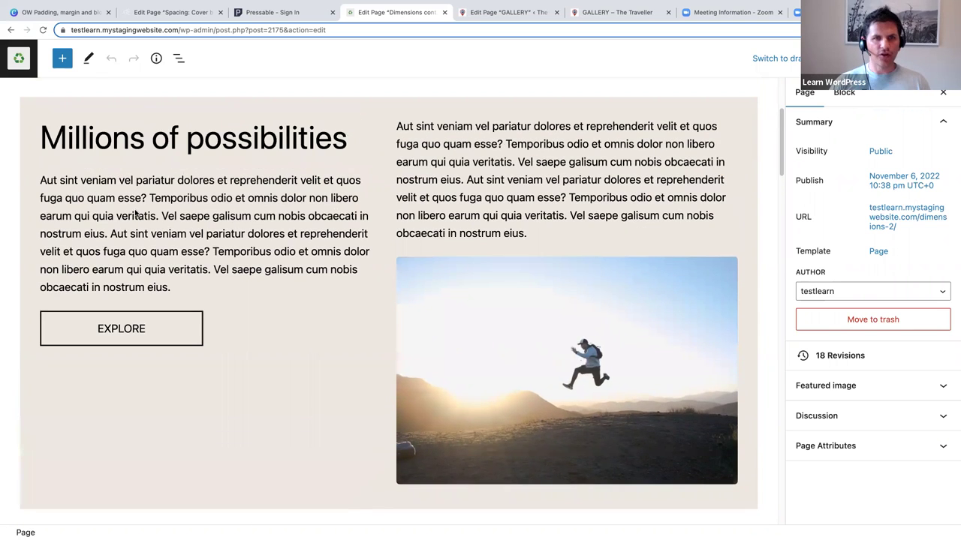
Step: Select the Example 1 Columns block via List View and show its Dimensions and Border settings
{"action": "left_click", "coordinate": [172, 61]}
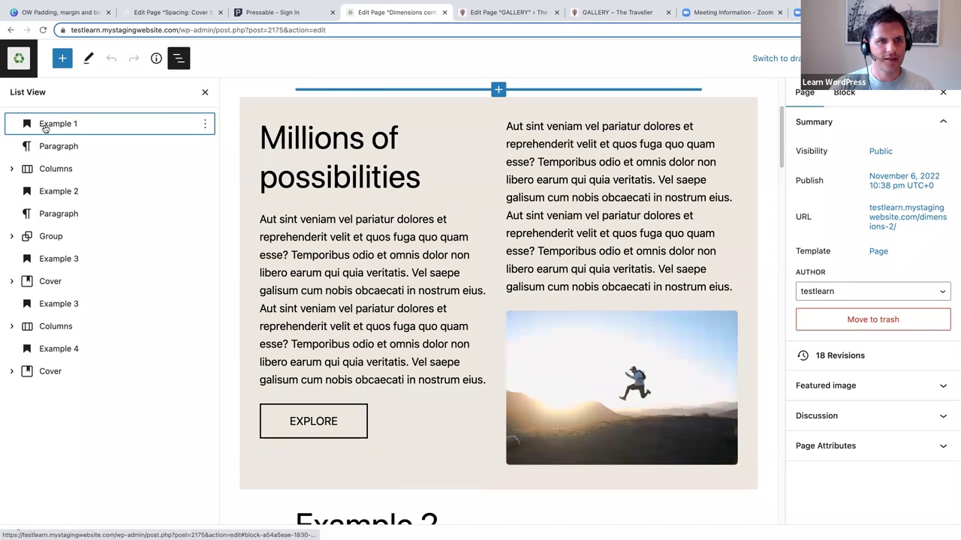
{"action": "left_click", "coordinate": [45, 126]}
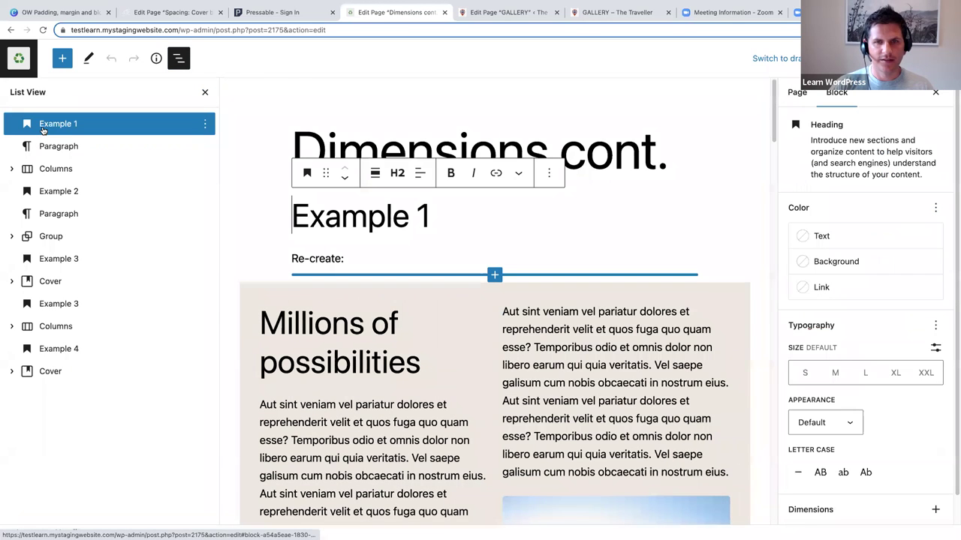
{"action": "left_click", "coordinate": [47, 170]}
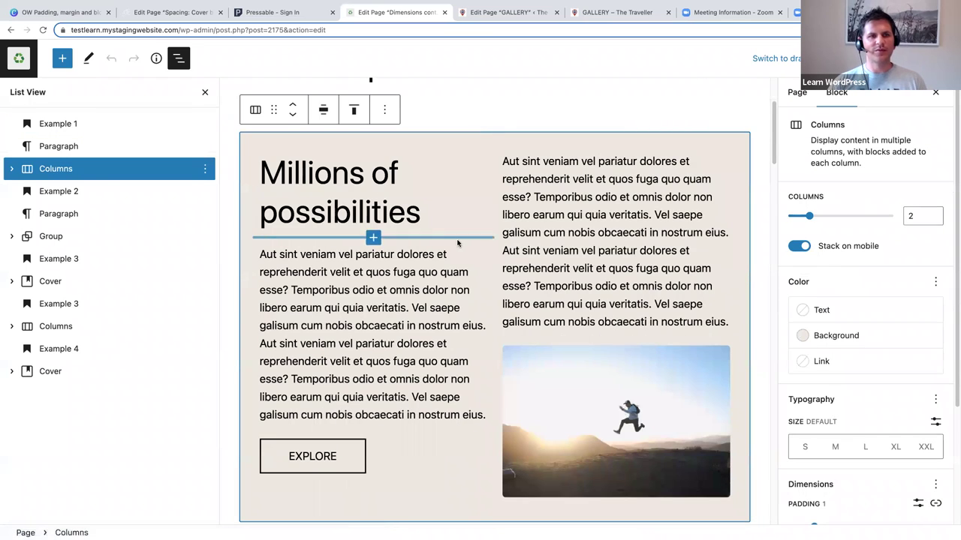
{"action": "scroll", "coordinate": [454, 259], "scroll_direction": "down", "scroll_amount": 1}
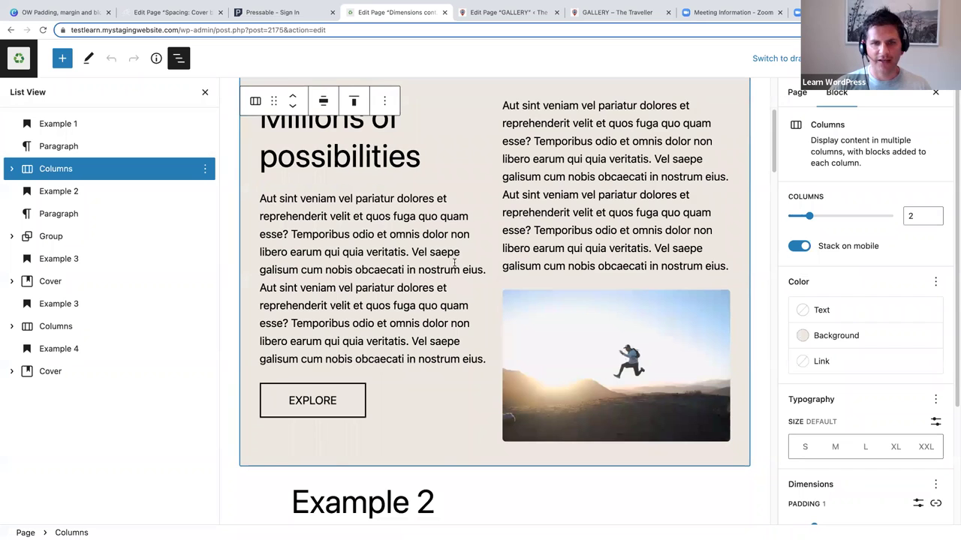
{"action": "scroll", "coordinate": [454, 263], "scroll_direction": "down", "scroll_amount": 1}
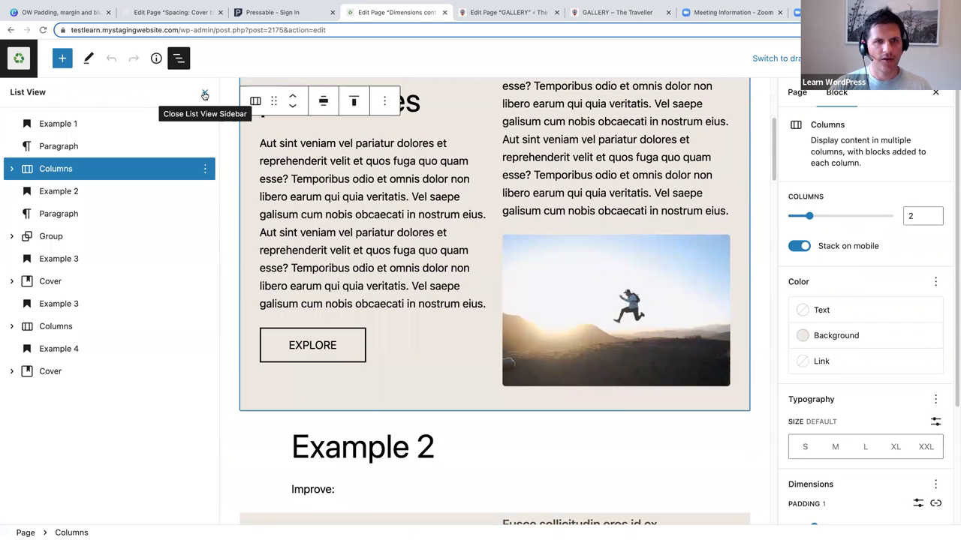
{"action": "left_click", "coordinate": [205, 94]}
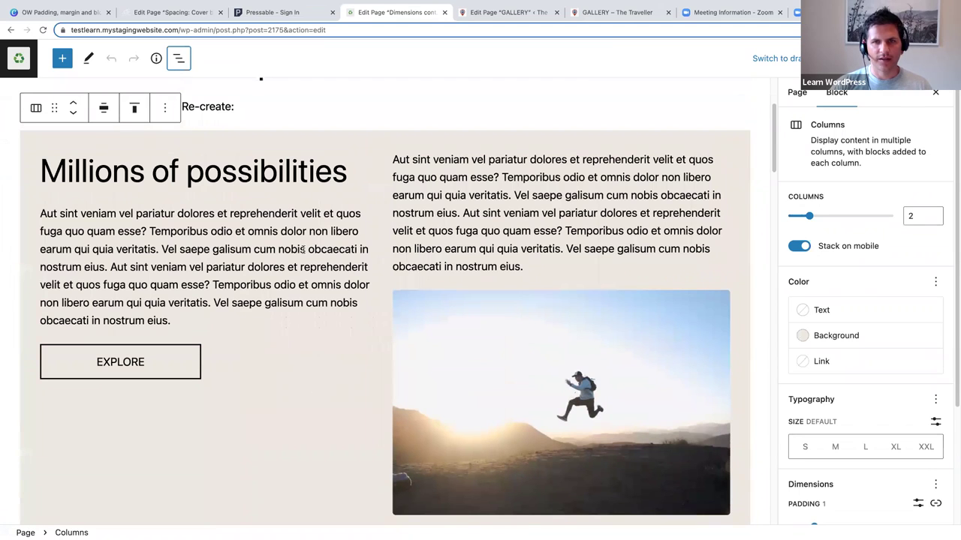
{"action": "left_click", "coordinate": [37, 142]}
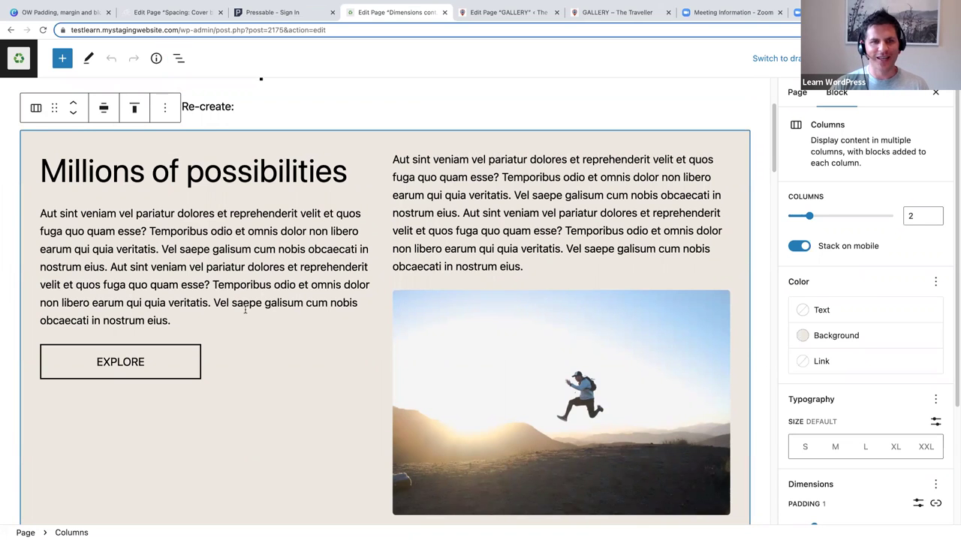
{"action": "scroll", "coordinate": [261, 317], "scroll_direction": "down", "scroll_amount": 1}
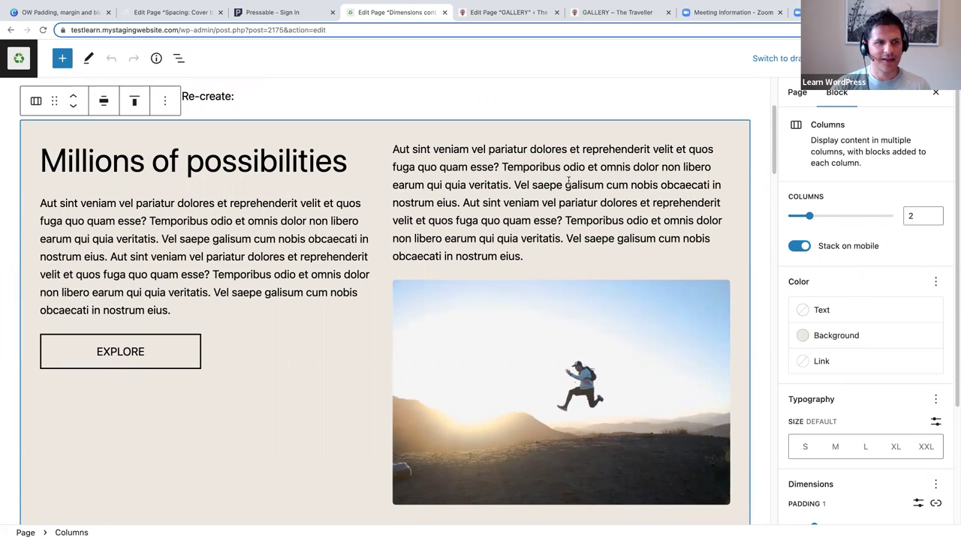
{"action": "scroll", "coordinate": [568, 186], "scroll_direction": "down", "scroll_amount": 3}
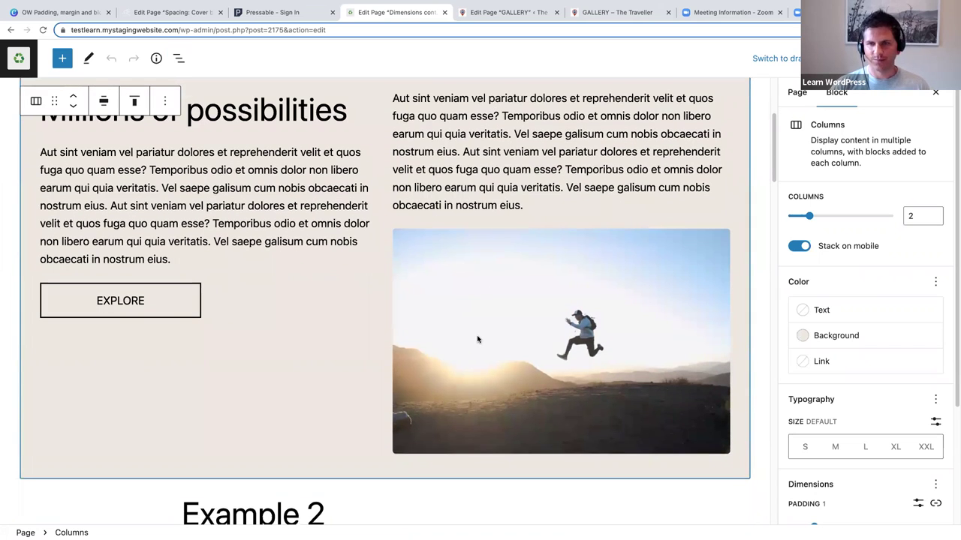
{"action": "scroll", "coordinate": [267, 347], "scroll_direction": "up", "scroll_amount": 4}
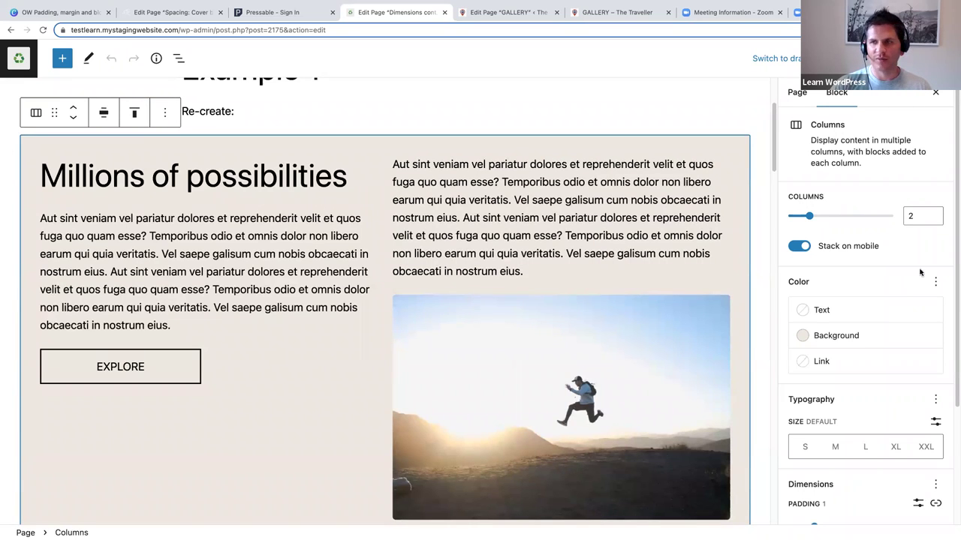
{"action": "scroll", "coordinate": [863, 315], "scroll_direction": "down", "scroll_amount": 4}
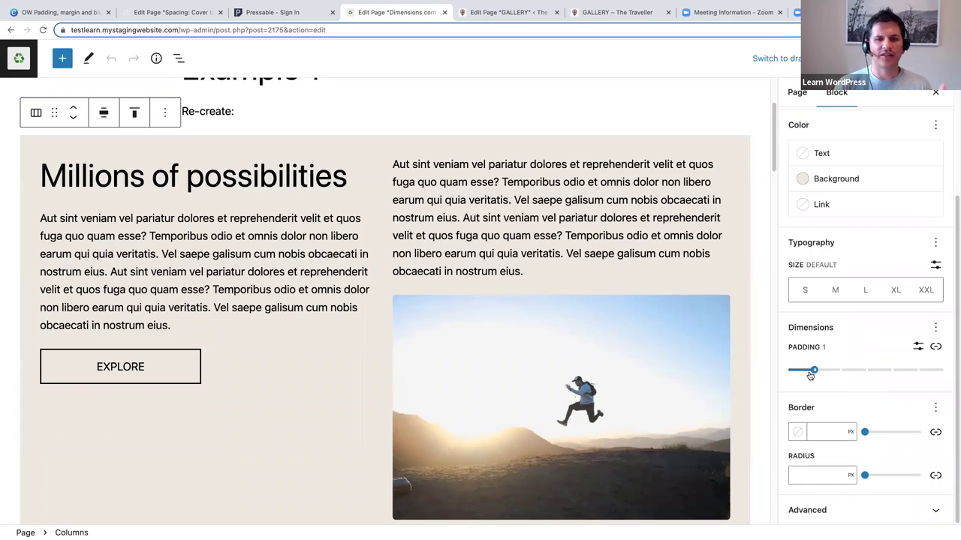
{"action": "left_click", "coordinate": [935, 328]}
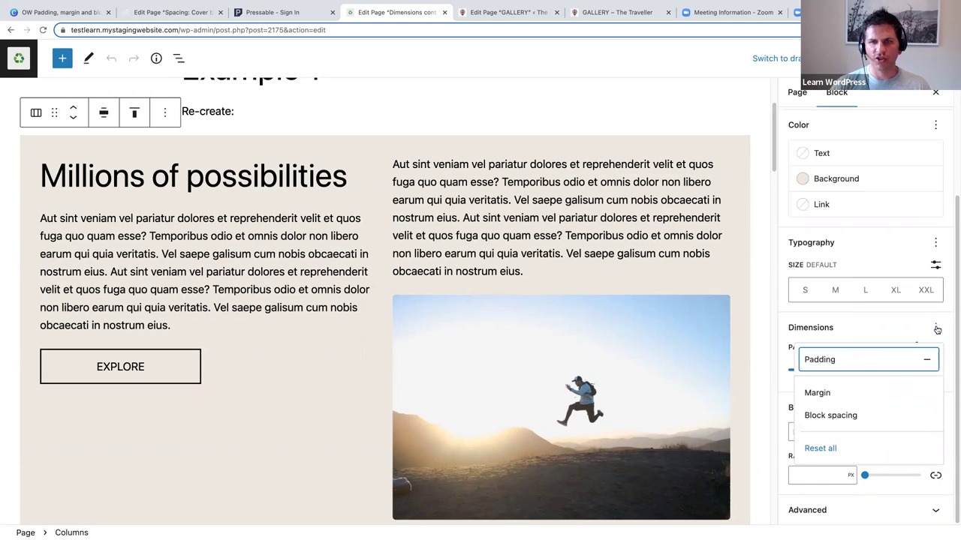
{"action": "left_click", "coordinate": [936, 328]}
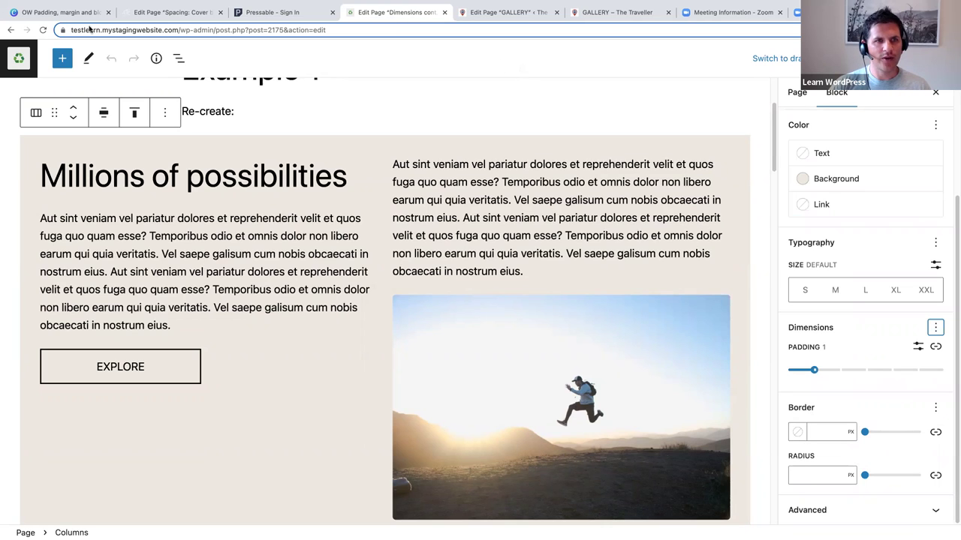
{"action": "left_click", "coordinate": [34, 150]}
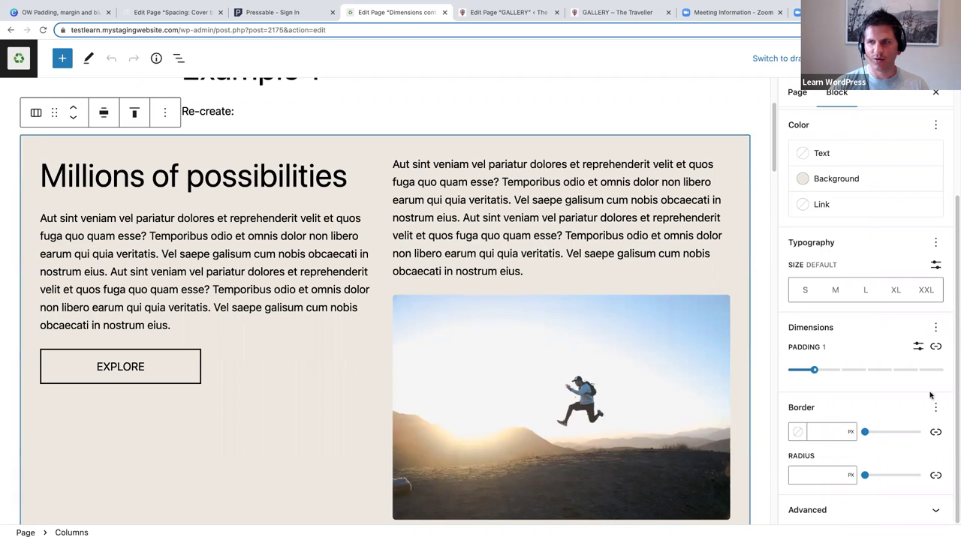
Step: Try border widths of 10 and 5 px before settling on 3 px for the Columns block
{"action": "left_click", "coordinate": [823, 434]}
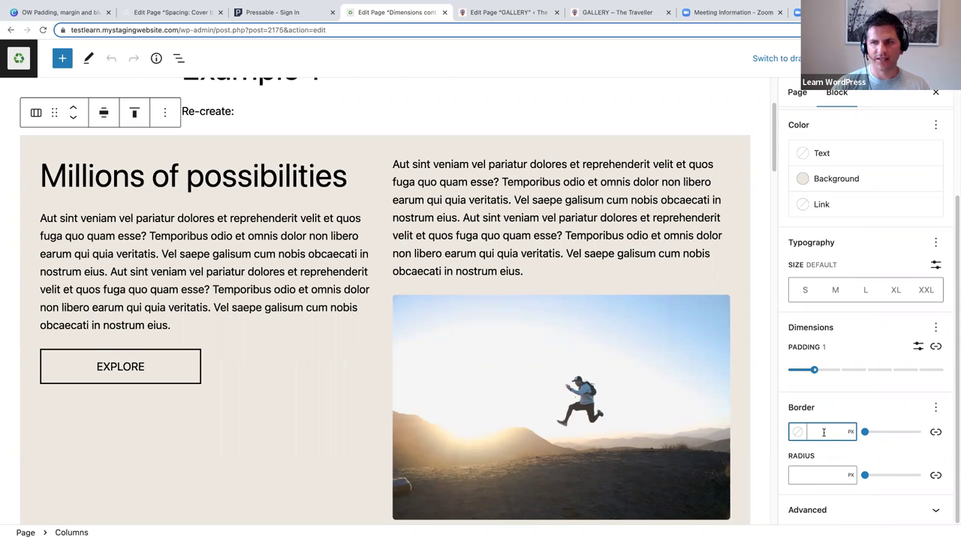
{"action": "type", "text": "1"}
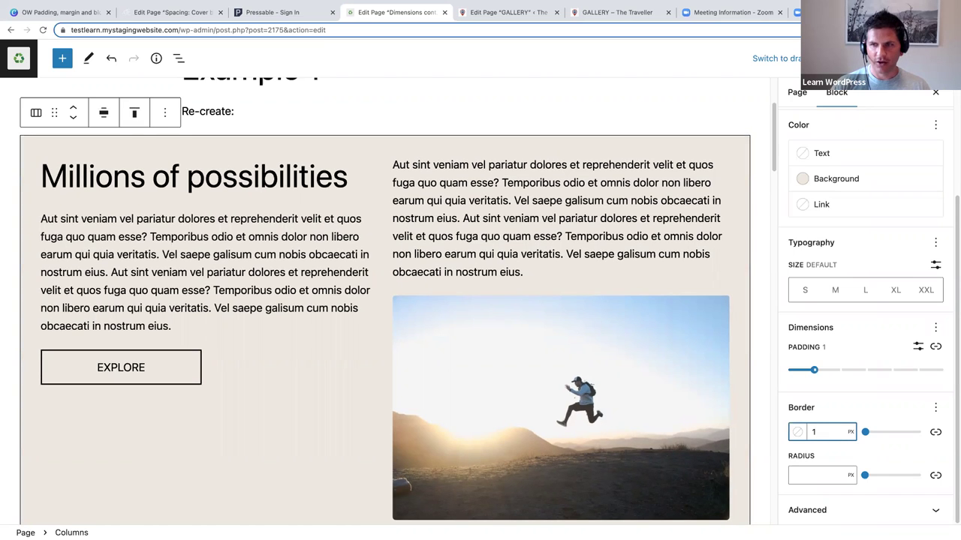
{"action": "type", "text": "0"}
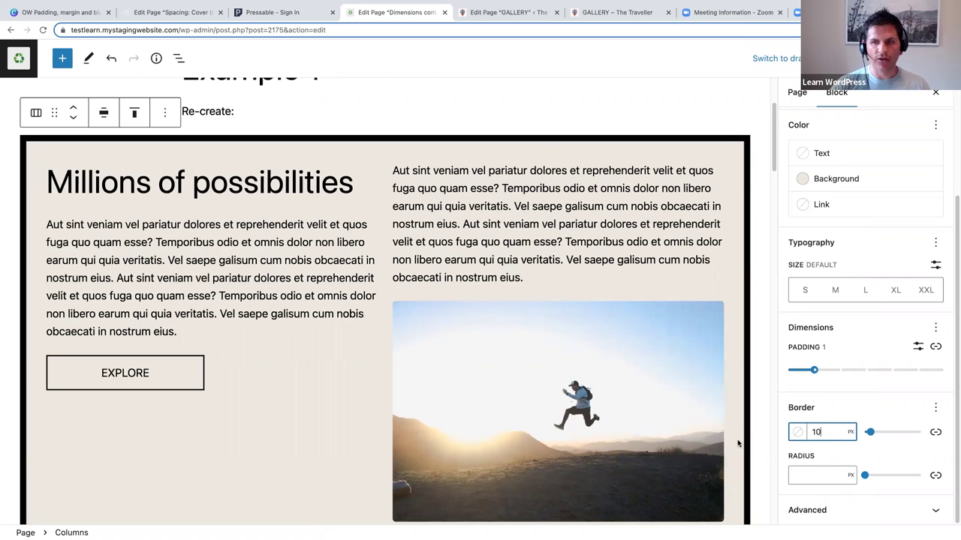
{"action": "scroll", "coordinate": [737, 443], "scroll_direction": "down", "scroll_amount": 1}
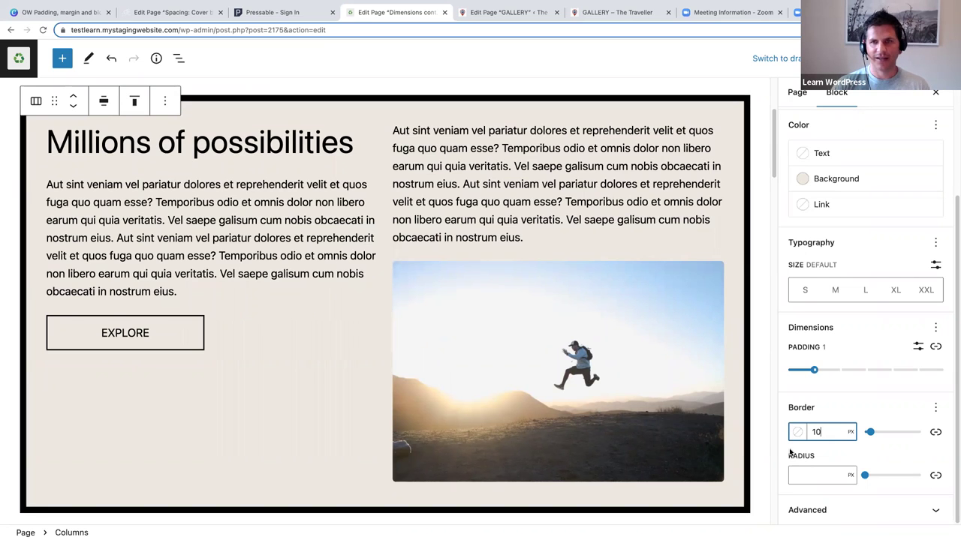
{"action": "left_click_drag", "start_coordinate": [828, 433], "coordinate": [807, 433]}
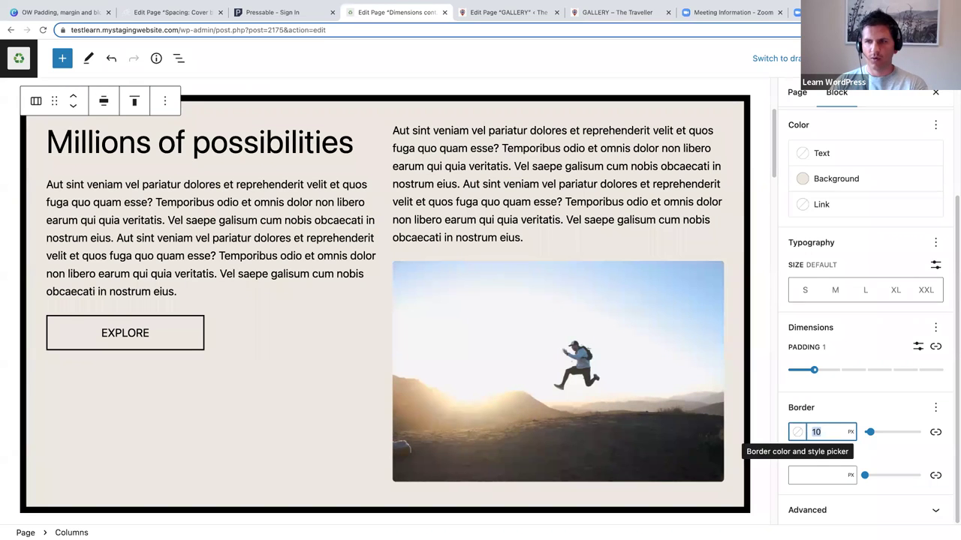
{"action": "type", "text": "5"}
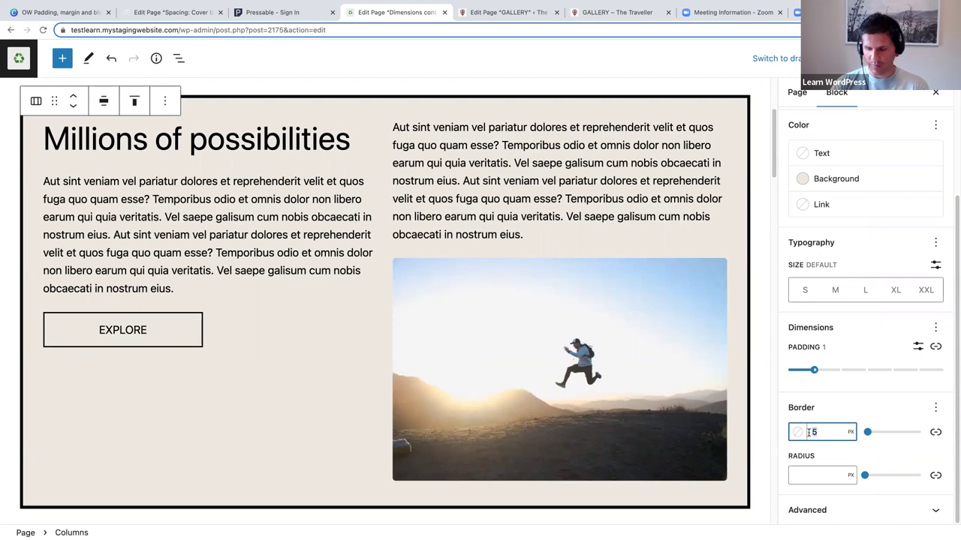
{"action": "key", "text": "BackSpace"}
{"action": "type", "text": "3"}
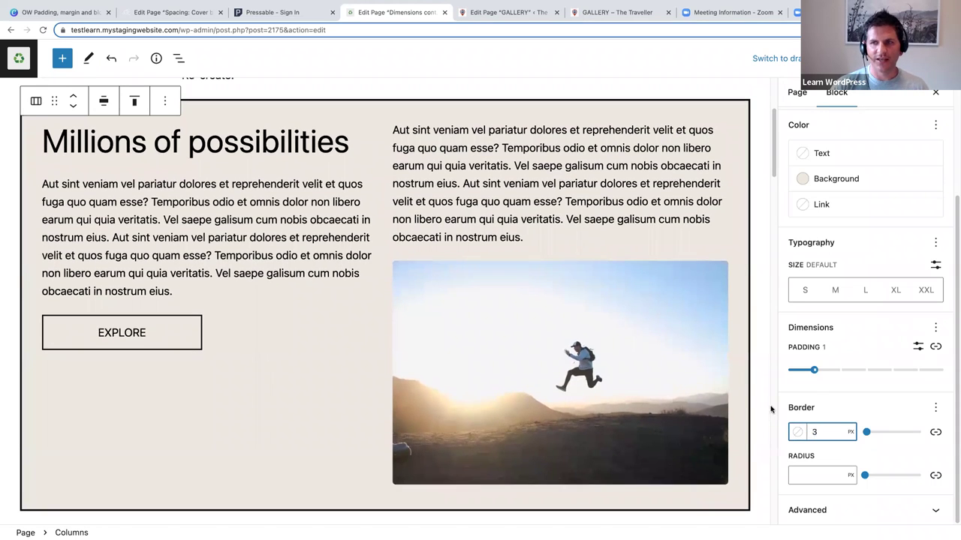
Step: Raise the Columns block's padding through preset steps 2 and 3
{"action": "left_click", "coordinate": [813, 371]}
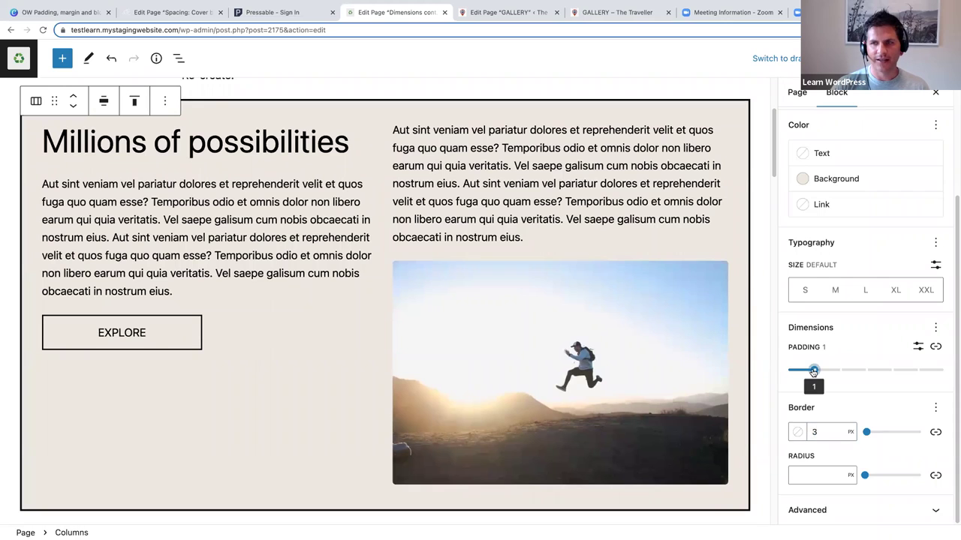
{"action": "left_click_drag", "start_coordinate": [817, 370], "coordinate": [830, 371]}
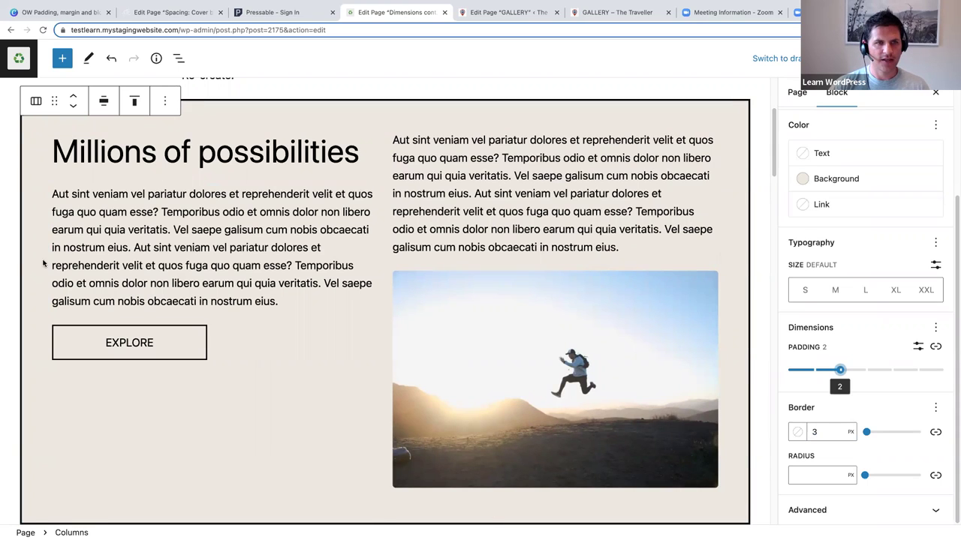
{"action": "left_click", "coordinate": [863, 367]}
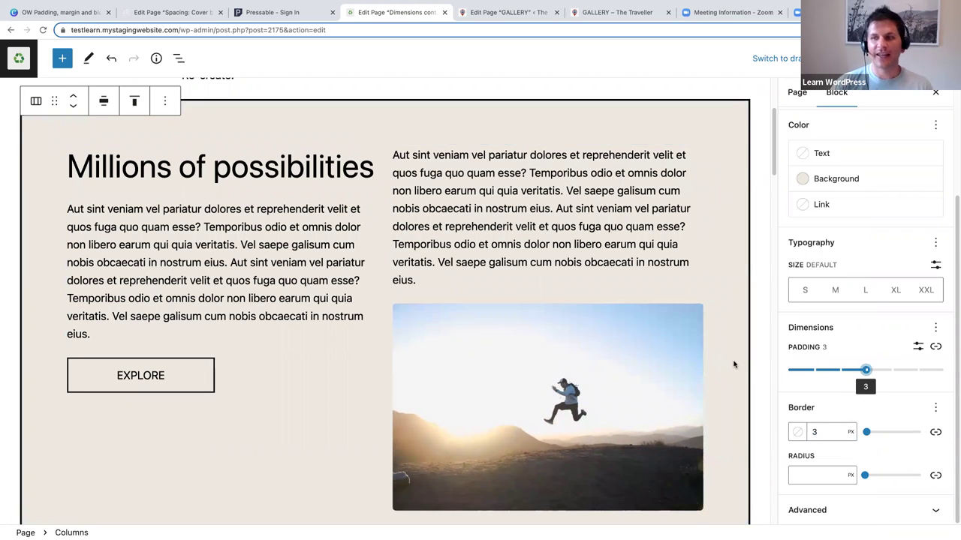
{"action": "scroll", "coordinate": [733, 365], "scroll_direction": "down", "scroll_amount": 1}
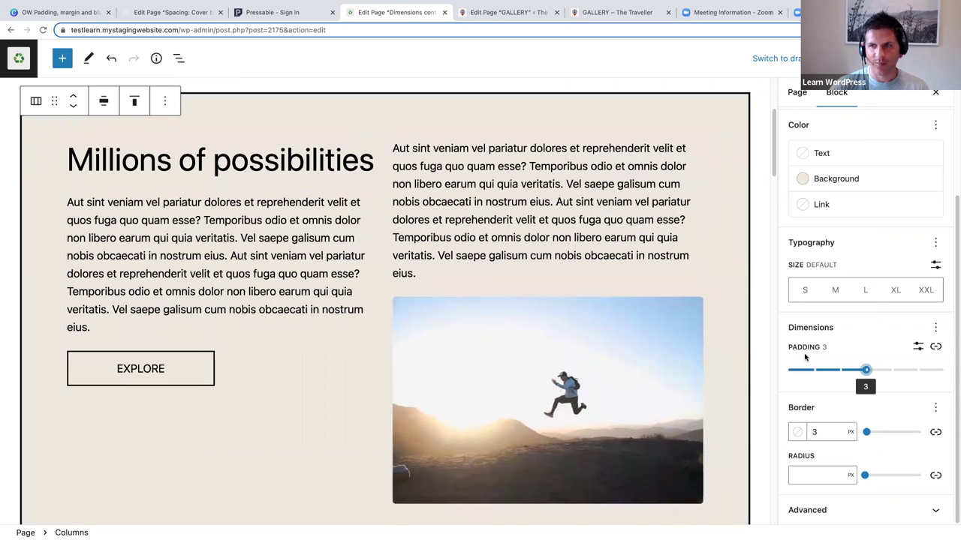
Step: Switch padding to a custom value, trying 30 and 40 px before settling on 80 px
{"action": "left_click", "coordinate": [917, 347]}
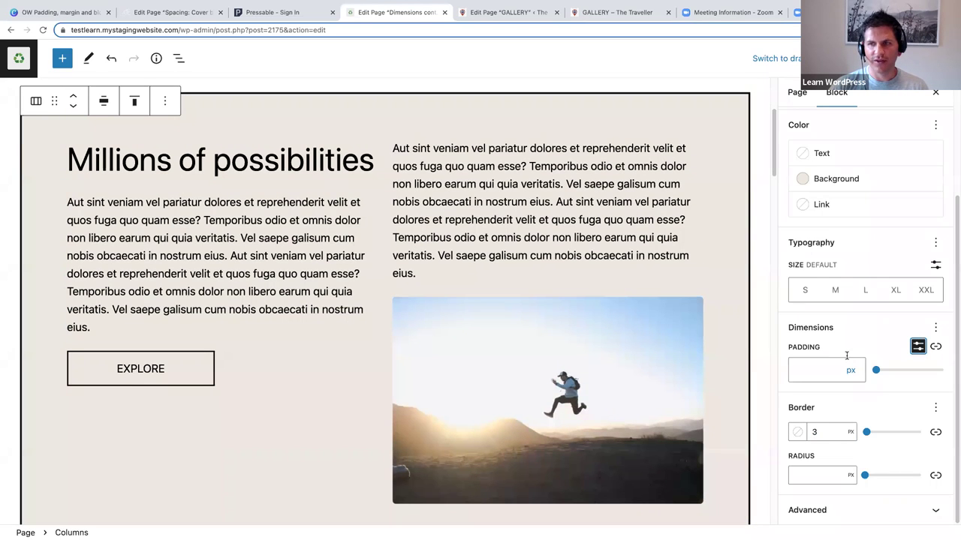
{"action": "left_click", "coordinate": [815, 373]}
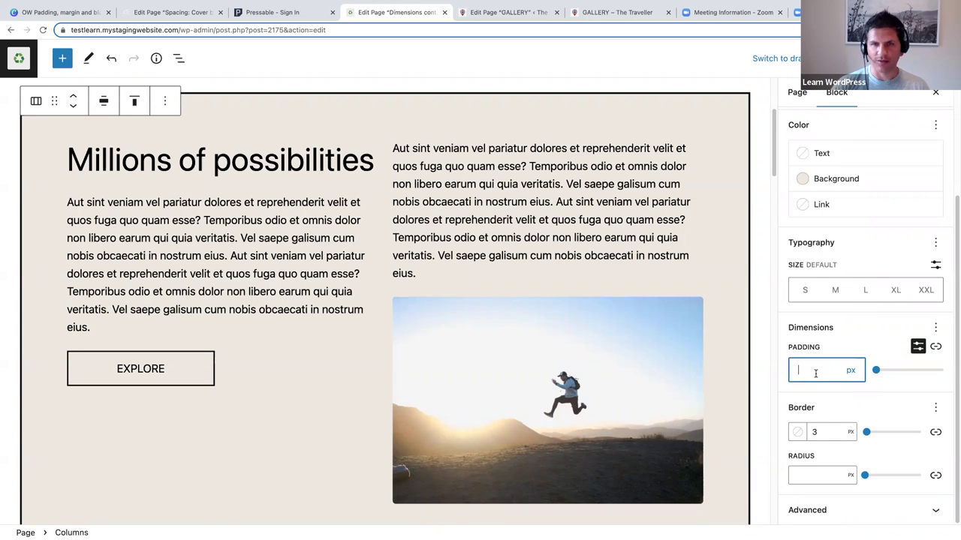
{"action": "type", "text": "30"}
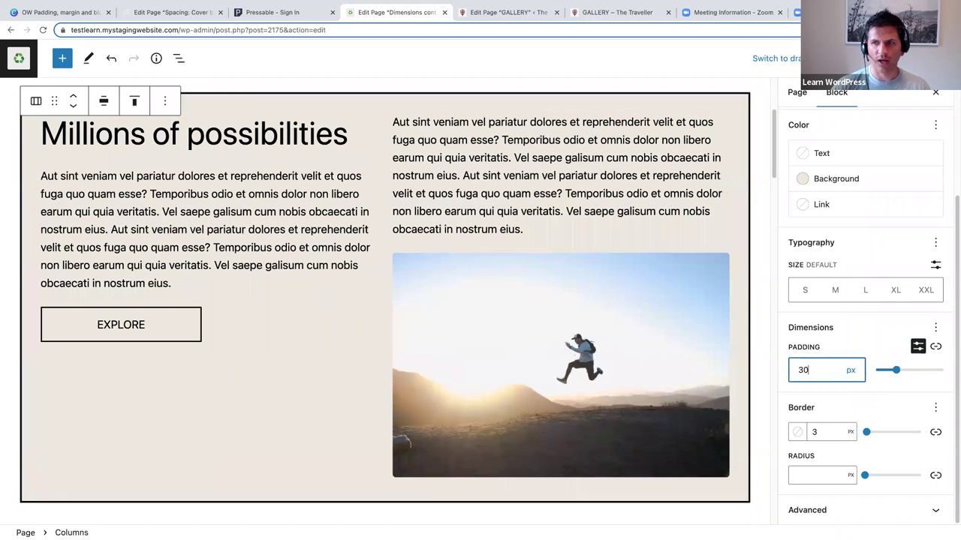
{"action": "double_click", "coordinate": [802, 370]}
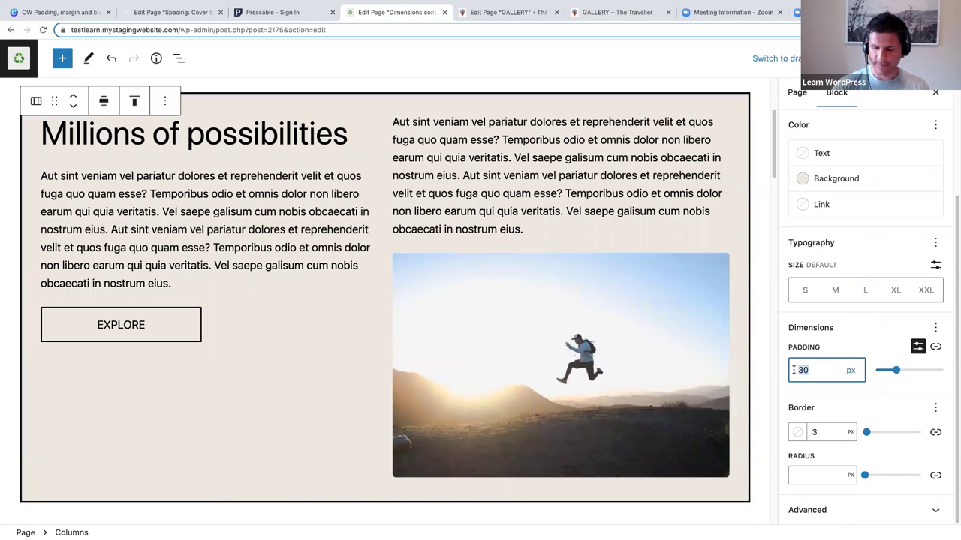
{"action": "type", "text": "40"}
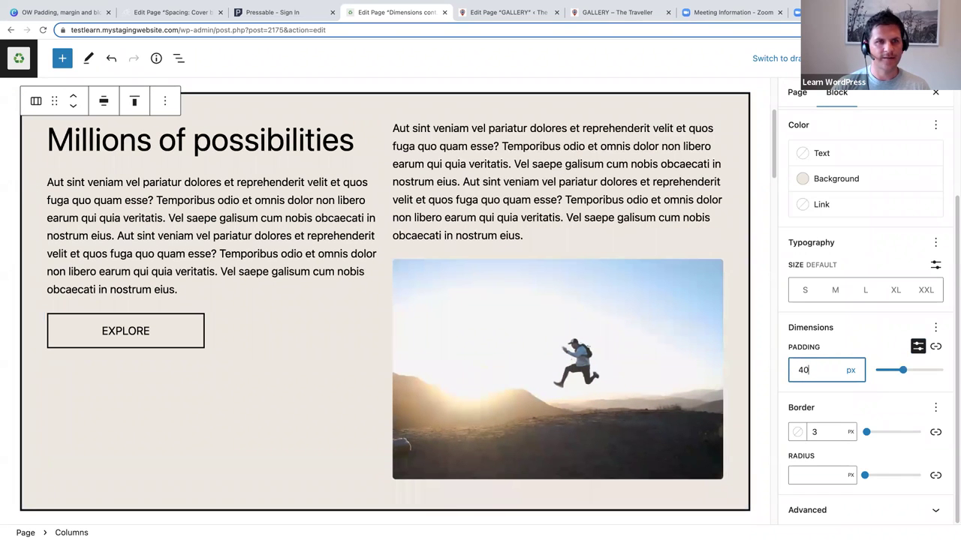
{"action": "double_click", "coordinate": [800, 370]}
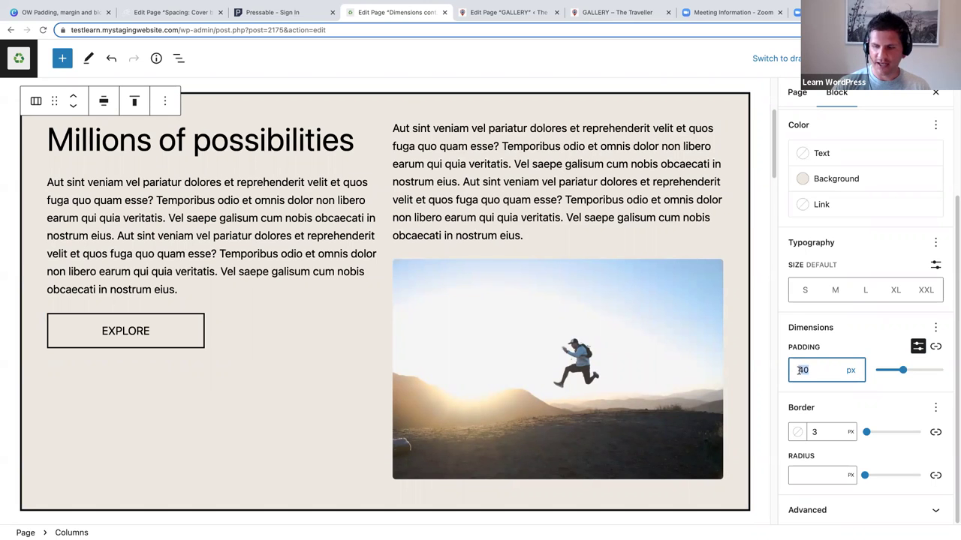
{"action": "type", "text": "80"}
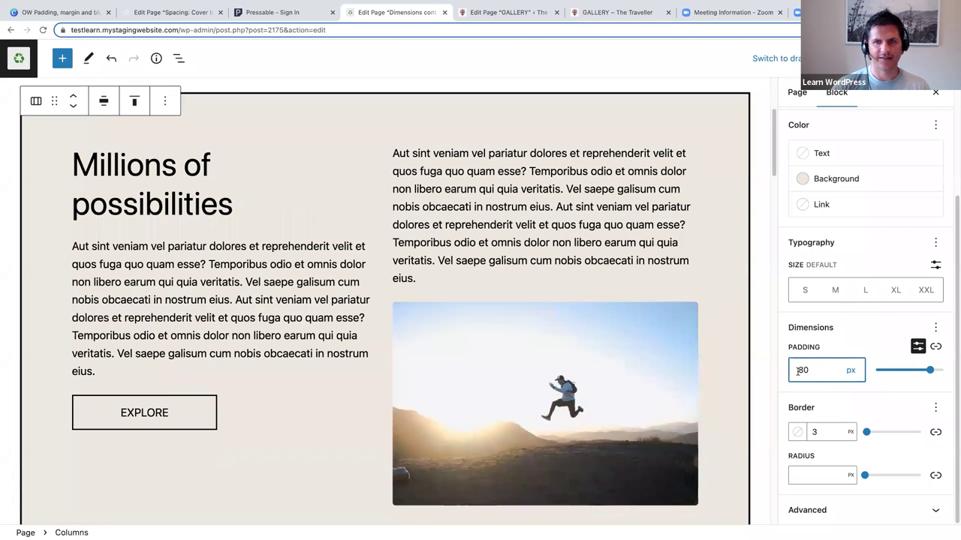
{"action": "scroll", "coordinate": [747, 318], "scroll_direction": "down", "scroll_amount": 2}
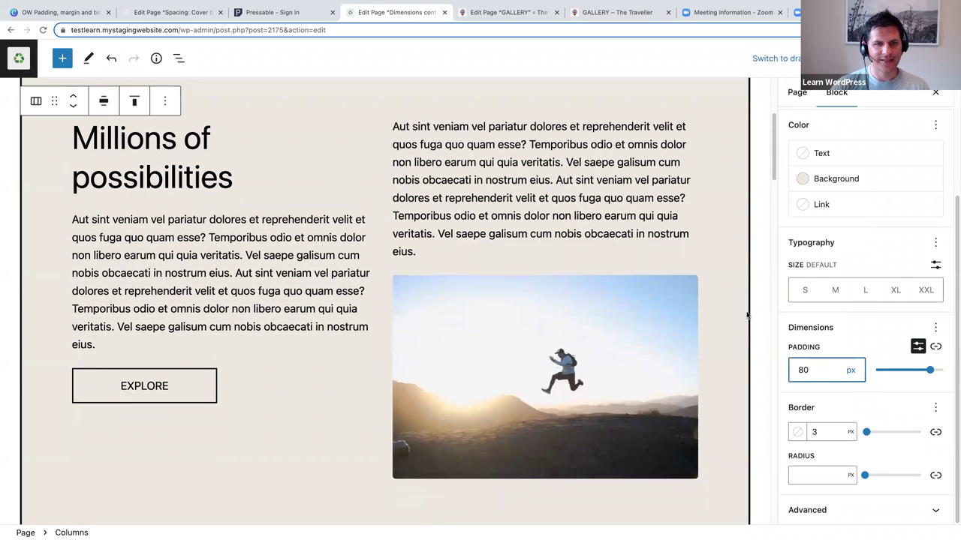
{"action": "scroll", "coordinate": [747, 315], "scroll_direction": "down", "scroll_amount": 2}
{"action": "scroll", "coordinate": [747, 315], "scroll_direction": "up", "scroll_amount": 3}
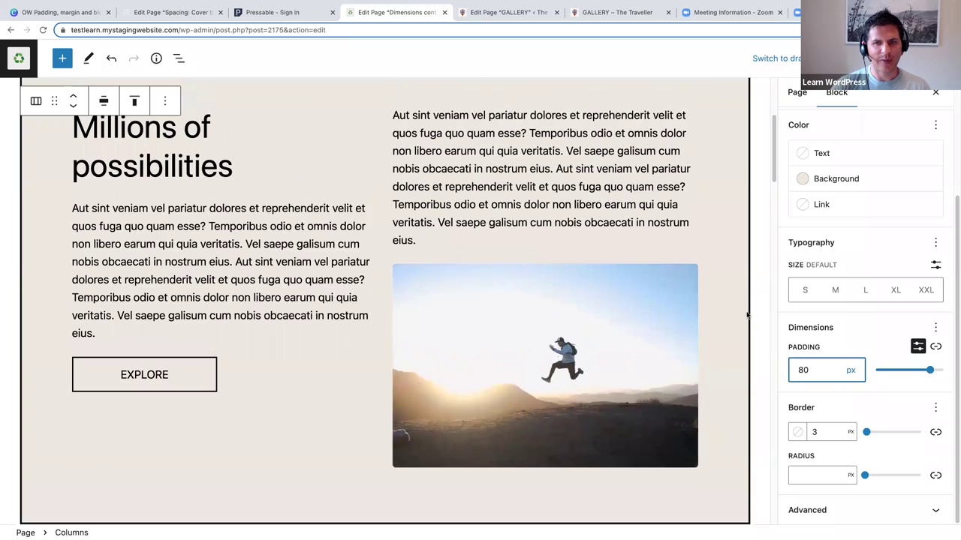
{"action": "scroll", "coordinate": [747, 315], "scroll_direction": "up", "scroll_amount": 1}
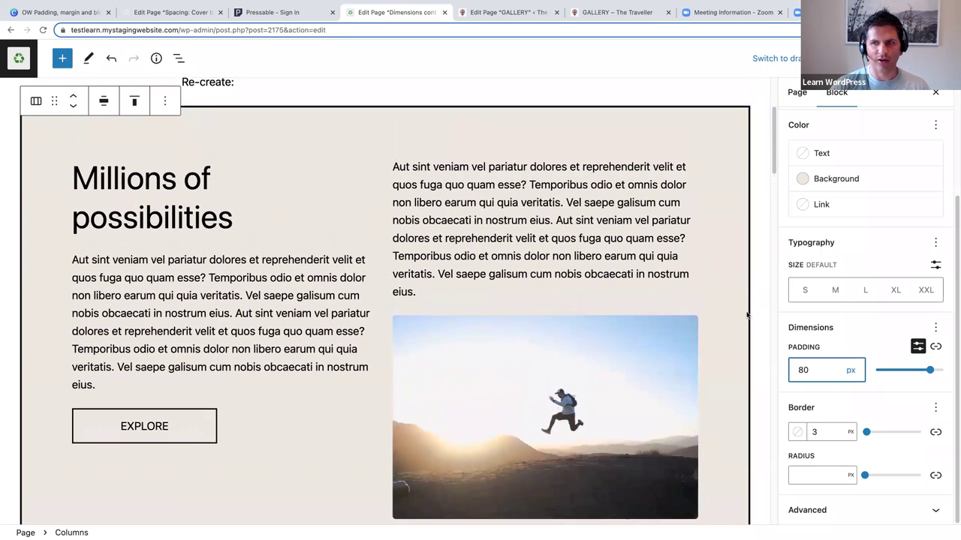
Step: Add a Margin control to the Columns block's Dimensions and set it to preset step 3
{"action": "left_click", "coordinate": [935, 328]}
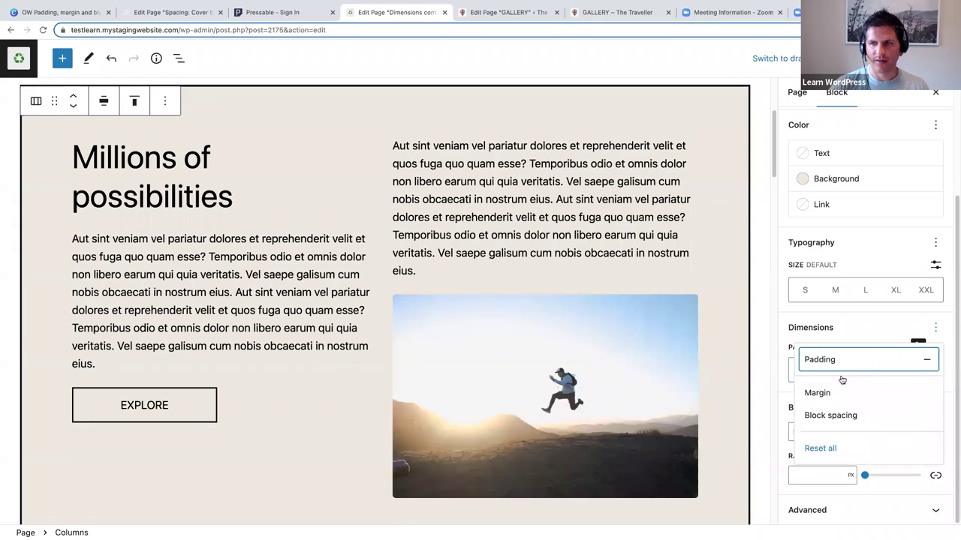
{"action": "left_click", "coordinate": [825, 395]}
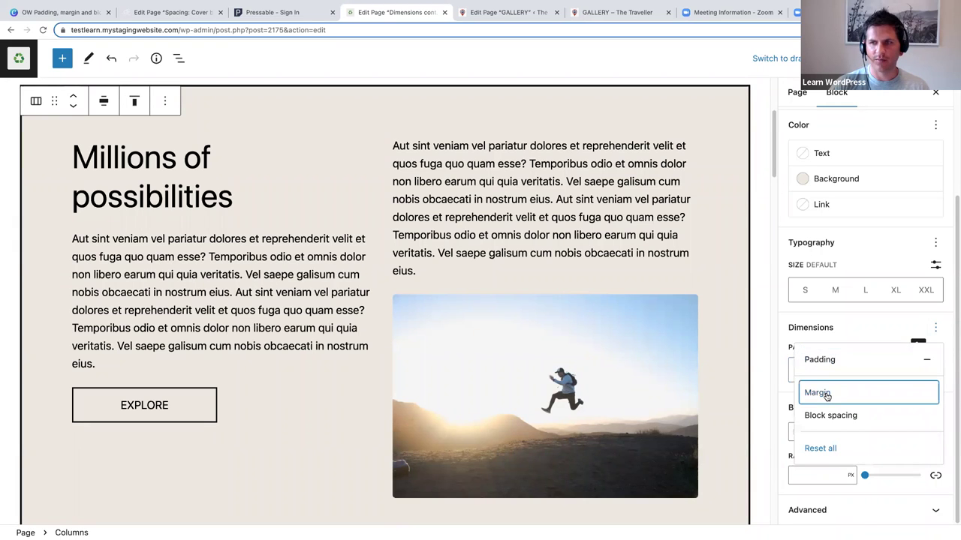
{"action": "left_click", "coordinate": [784, 383]}
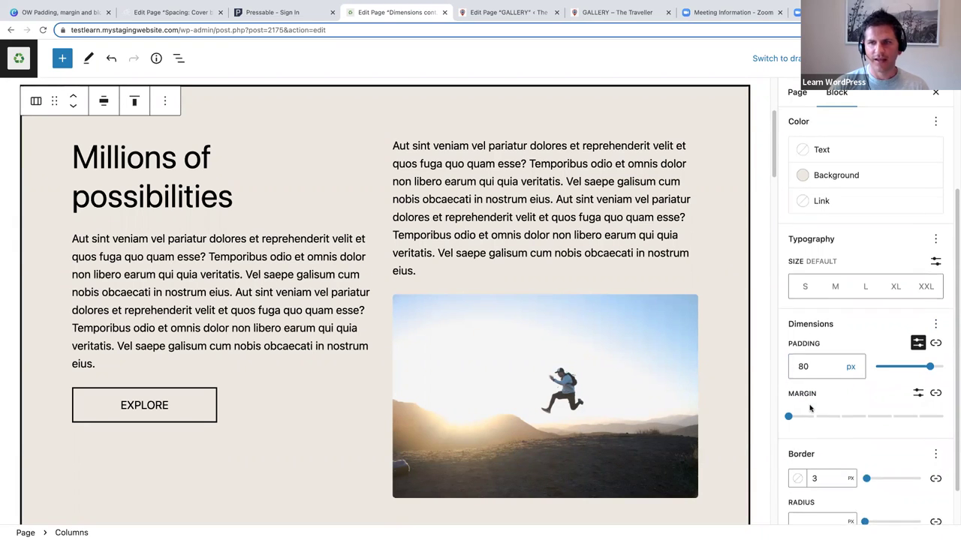
{"action": "scroll", "coordinate": [818, 402], "scroll_direction": "down", "scroll_amount": 1}
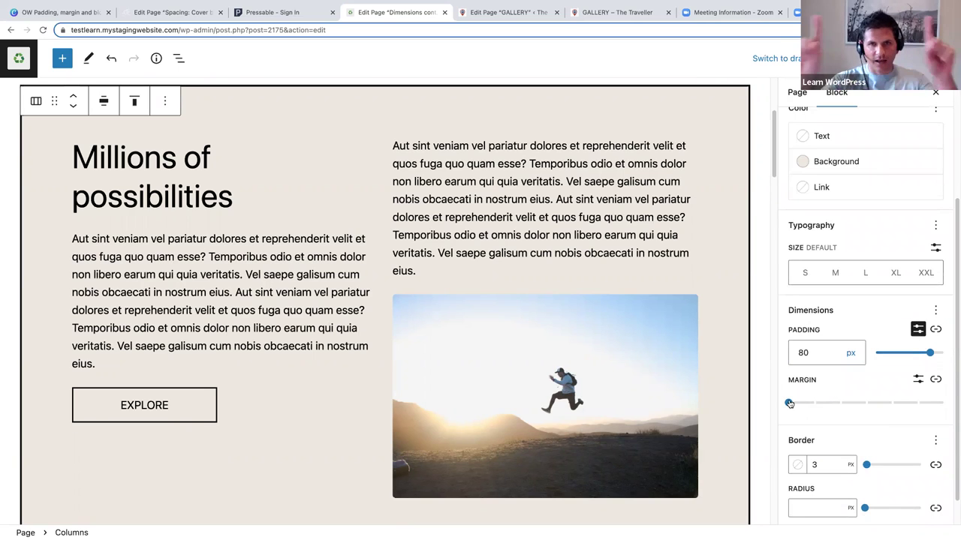
{"action": "left_click_drag", "start_coordinate": [789, 403], "coordinate": [865, 405]}
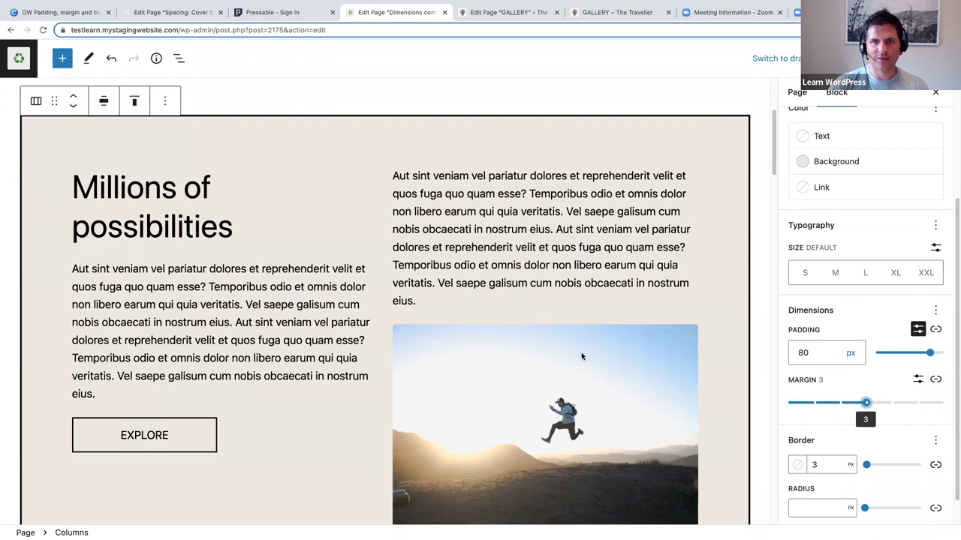
{"action": "scroll", "coordinate": [581, 356], "scroll_direction": "up", "scroll_amount": 3}
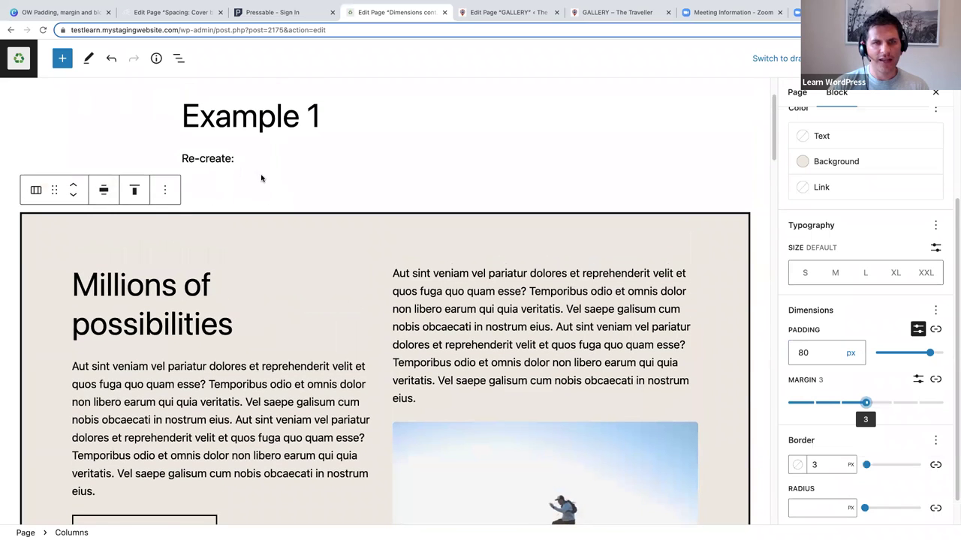
{"action": "scroll", "coordinate": [264, 193], "scroll_direction": "down", "scroll_amount": 5}
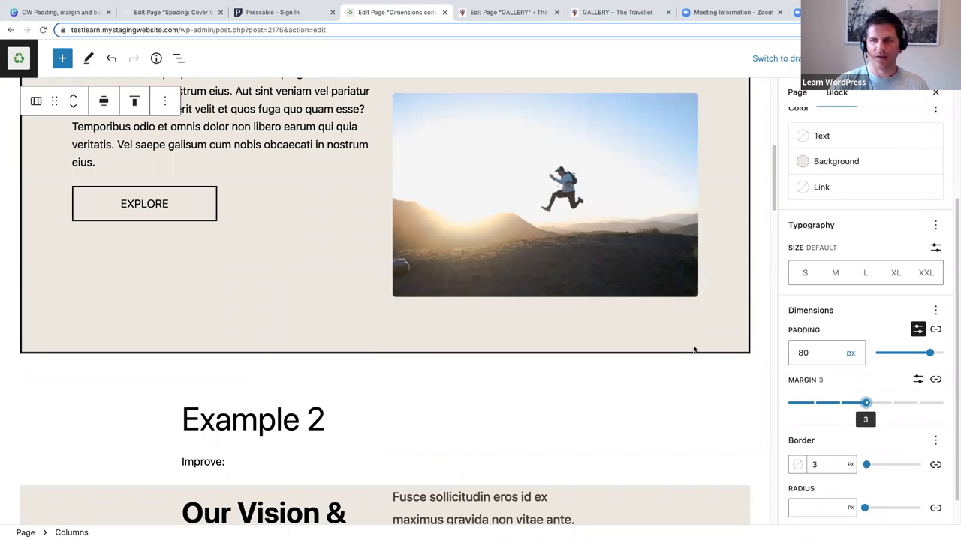
{"action": "scroll", "coordinate": [691, 349], "scroll_direction": "up", "scroll_amount": 3}
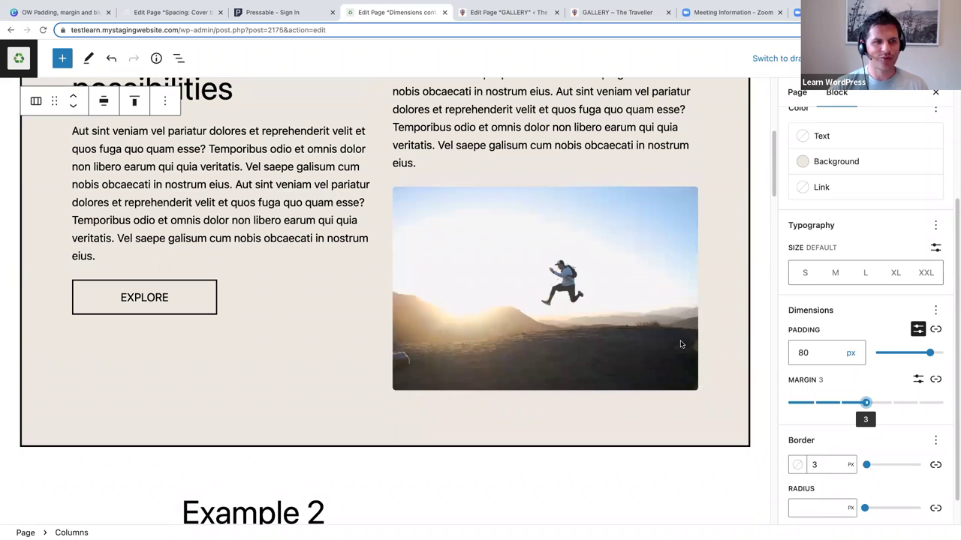
{"action": "scroll", "coordinate": [680, 347], "scroll_direction": "up", "scroll_amount": 3}
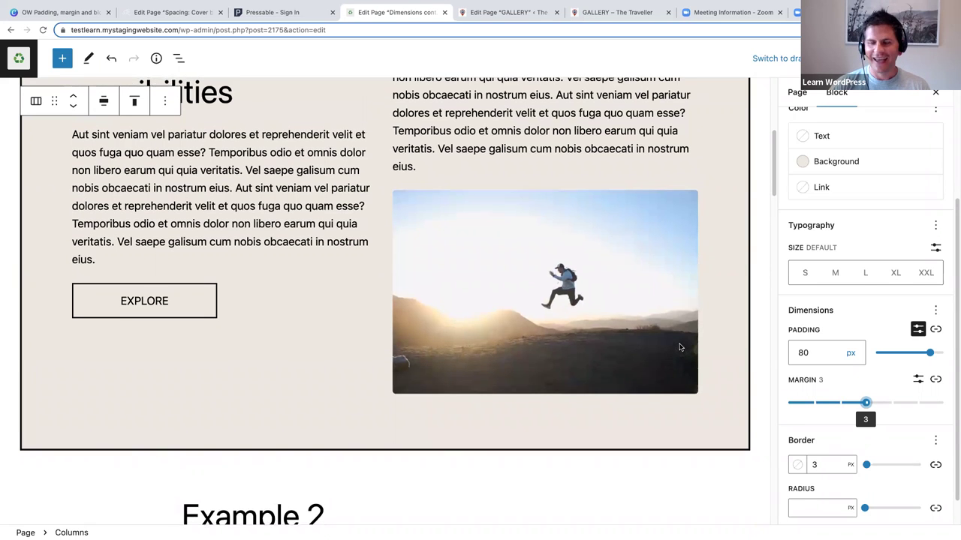
{"action": "scroll", "coordinate": [640, 336], "scroll_direction": "up", "scroll_amount": 2}
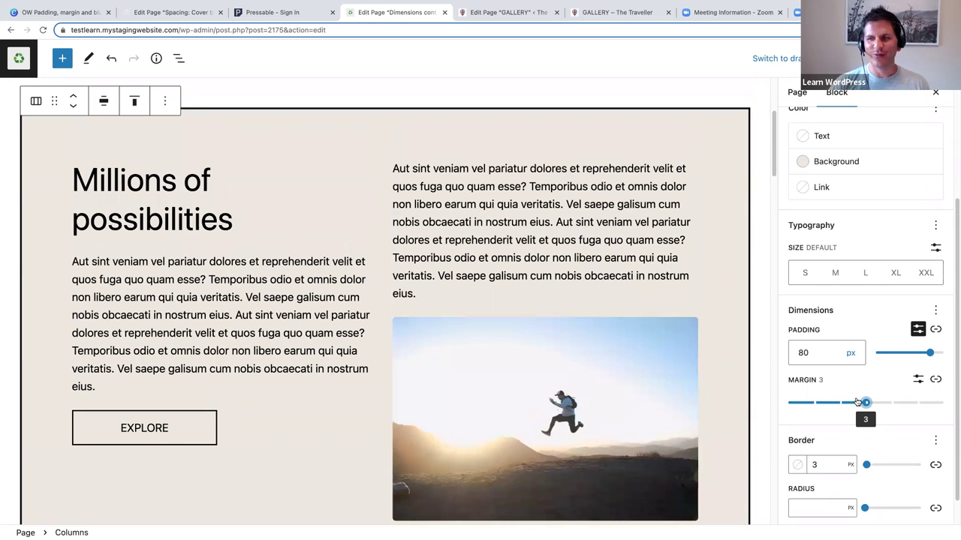
Step: Switch the margin to a custom px entry and focus its empty value field
{"action": "left_click", "coordinate": [917, 379]}
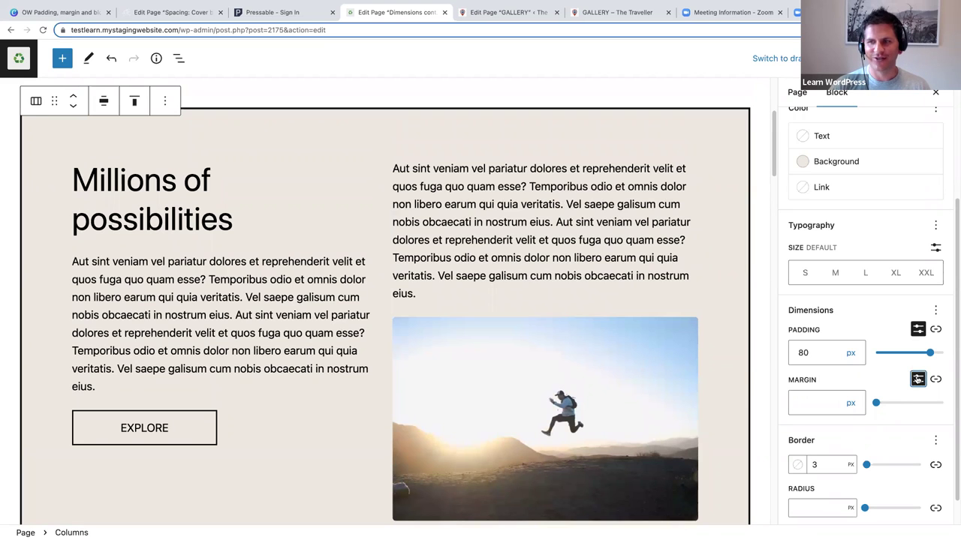
{"action": "scroll", "coordinate": [848, 398], "scroll_direction": "down", "scroll_amount": 1}
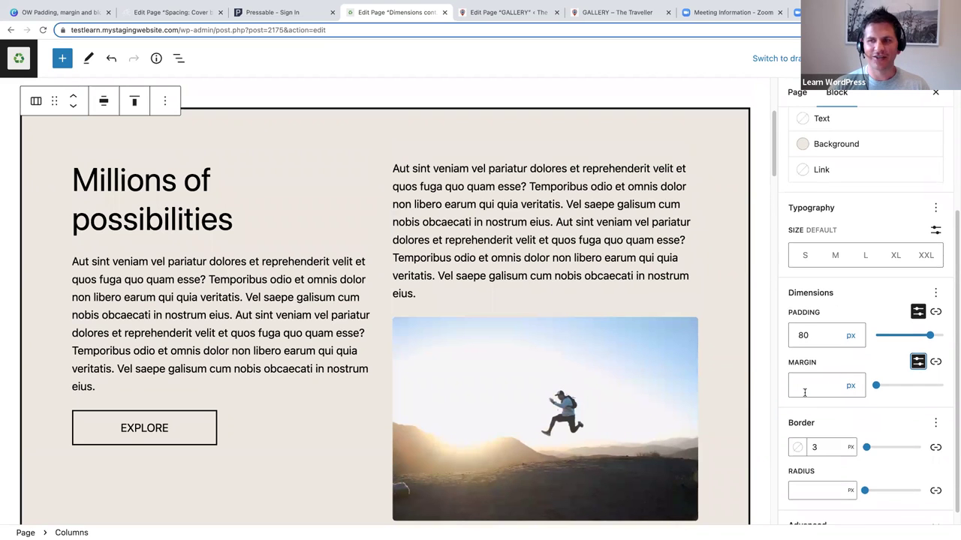
{"action": "left_click", "coordinate": [805, 387]}
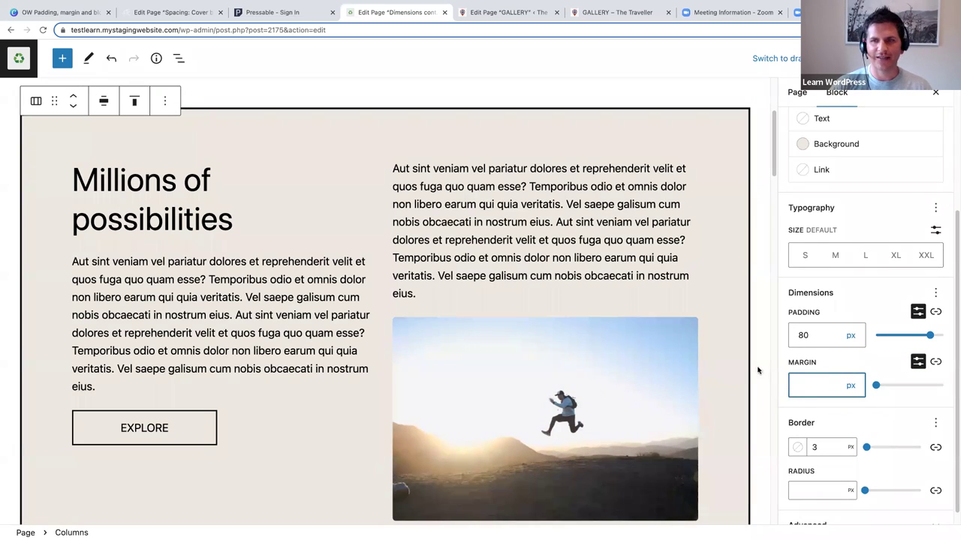
{"action": "scroll", "coordinate": [753, 366], "scroll_direction": "down", "scroll_amount": 2}
{"action": "scroll", "coordinate": [753, 366], "scroll_direction": "down", "scroll_amount": 6}
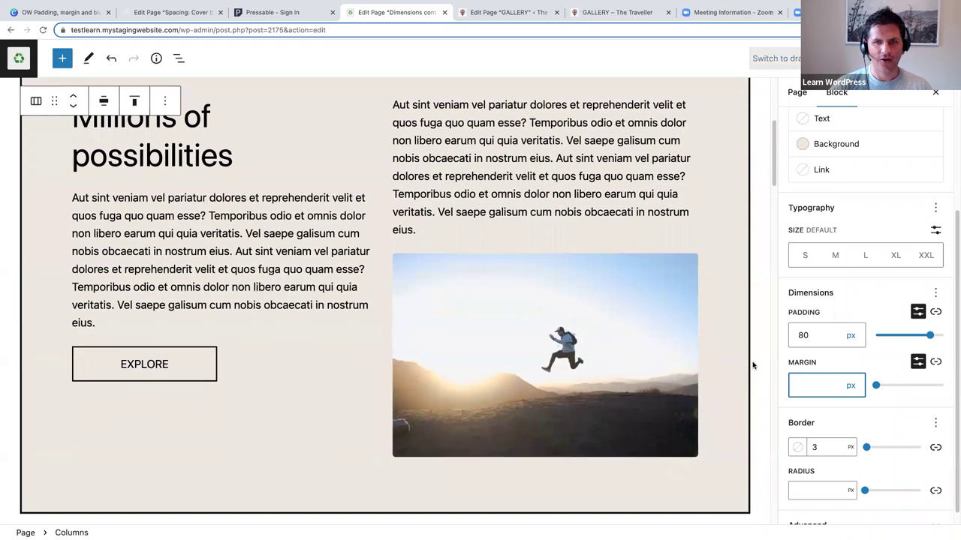
{"action": "scroll", "coordinate": [753, 365], "scroll_direction": "down", "scroll_amount": 8}
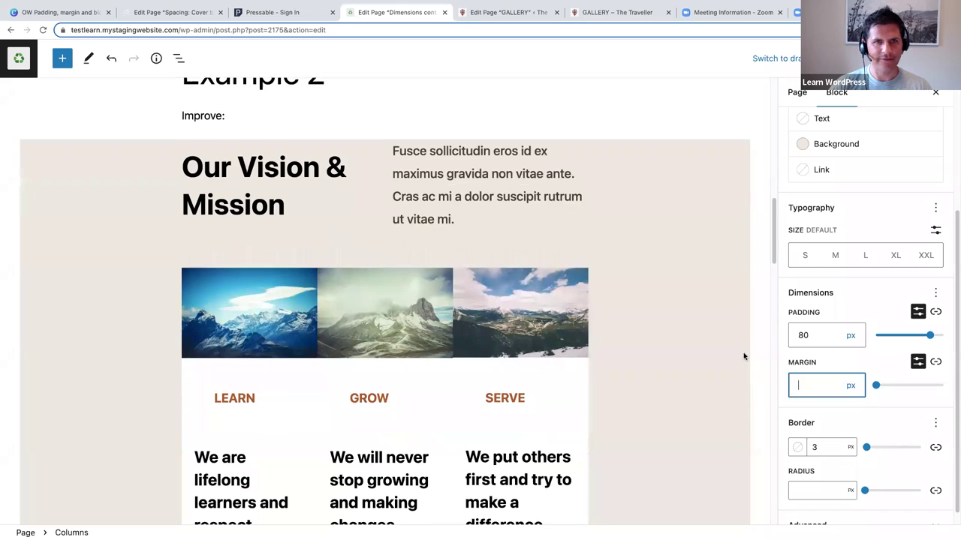
{"action": "scroll", "coordinate": [745, 356], "scroll_direction": "down", "scroll_amount": 1}
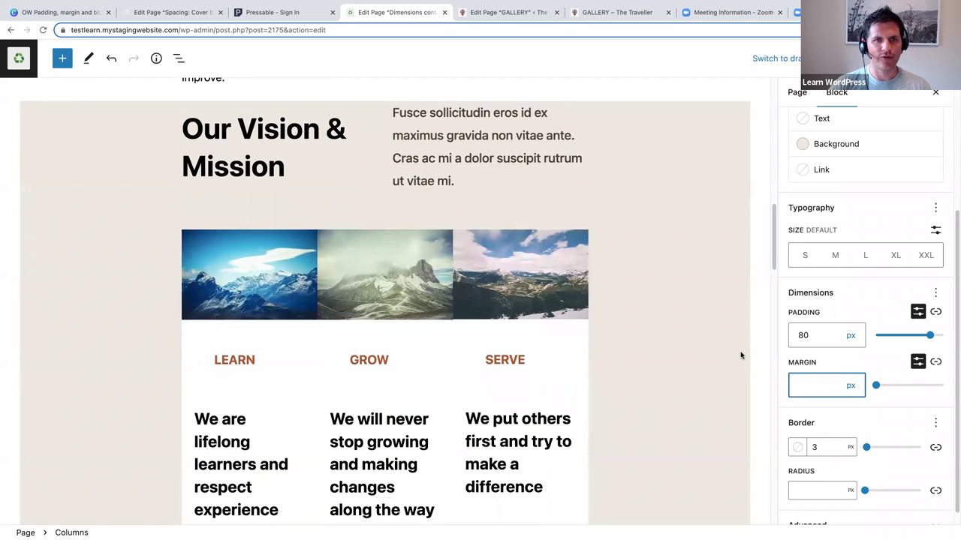
{"action": "scroll", "coordinate": [741, 356], "scroll_direction": "up", "scroll_amount": 1}
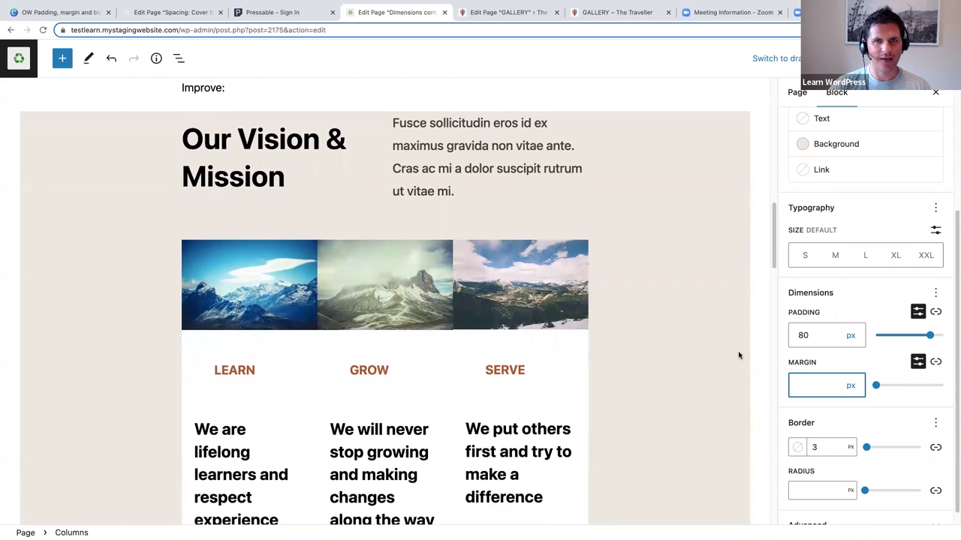
{"action": "scroll", "coordinate": [739, 355], "scroll_direction": "down", "scroll_amount": 1}
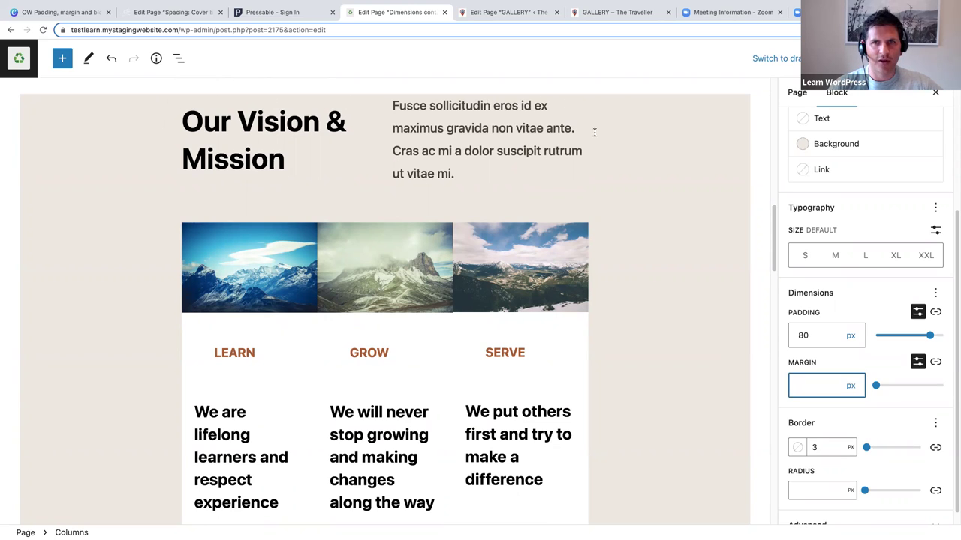
{"action": "scroll", "coordinate": [583, 171], "scroll_direction": "up", "scroll_amount": 2}
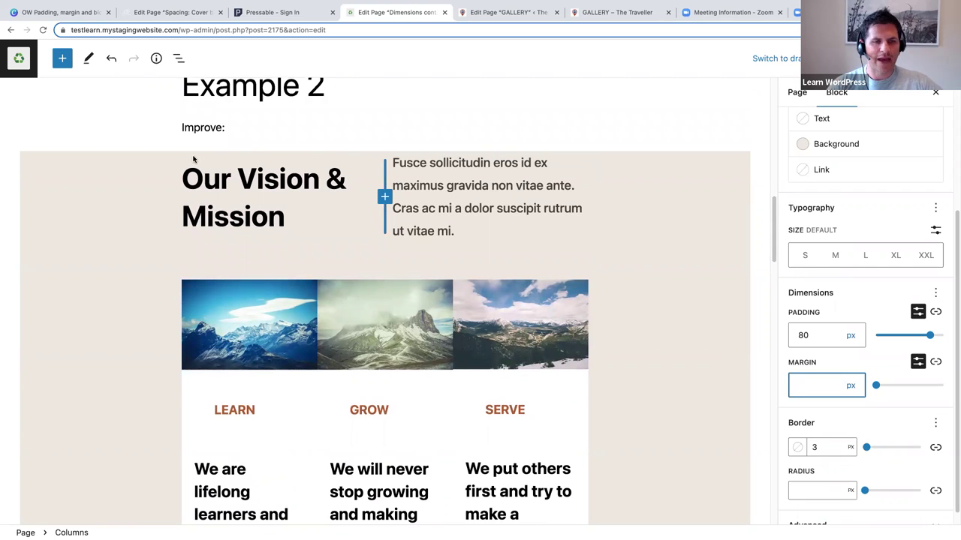
{"action": "scroll", "coordinate": [192, 165], "scroll_direction": "down", "scroll_amount": 2}
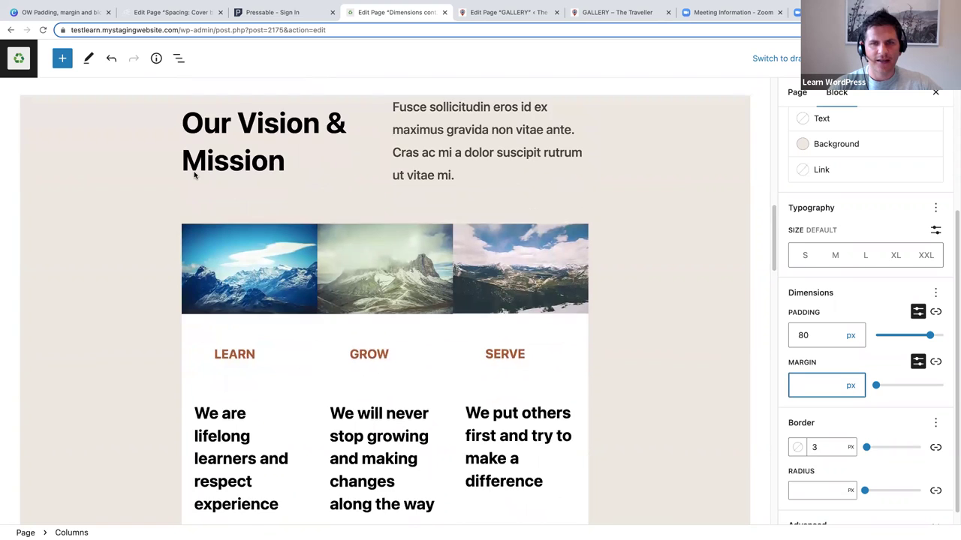
{"action": "scroll", "coordinate": [196, 176], "scroll_direction": "down", "scroll_amount": 2}
{"action": "scroll", "coordinate": [198, 189], "scroll_direction": "down", "scroll_amount": 1}
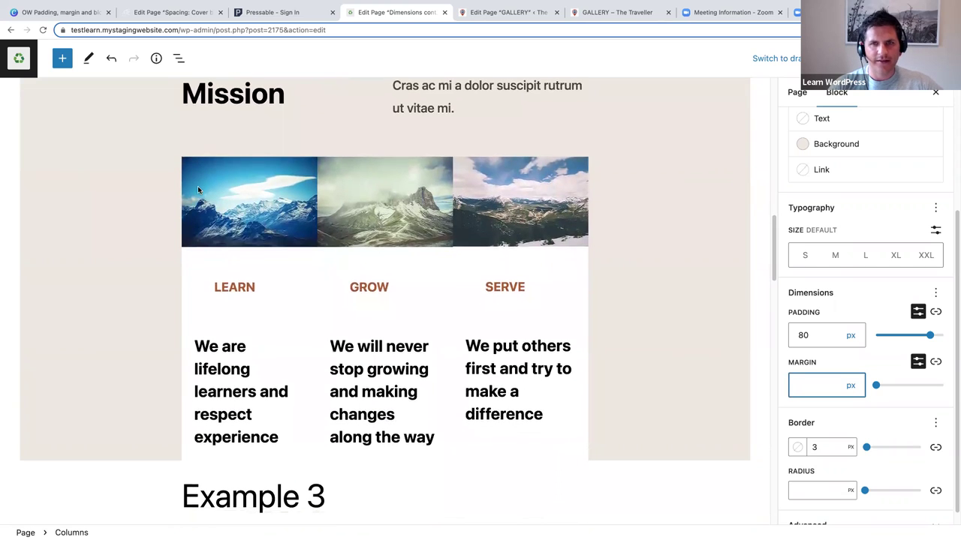
{"action": "scroll", "coordinate": [197, 190], "scroll_direction": "down", "scroll_amount": 1}
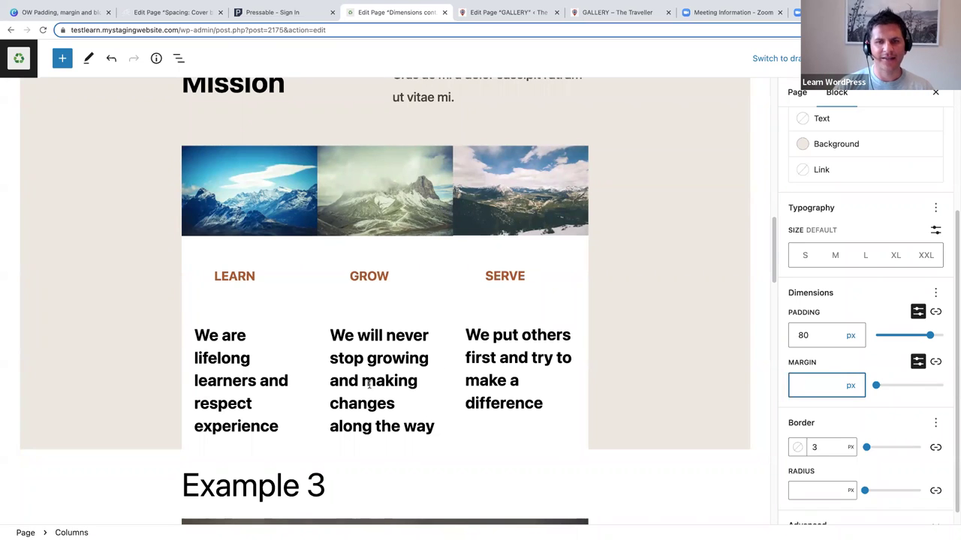
{"action": "scroll", "coordinate": [278, 413], "scroll_direction": "down", "scroll_amount": 1}
{"action": "scroll", "coordinate": [163, 376], "scroll_direction": "down", "scroll_amount": 2}
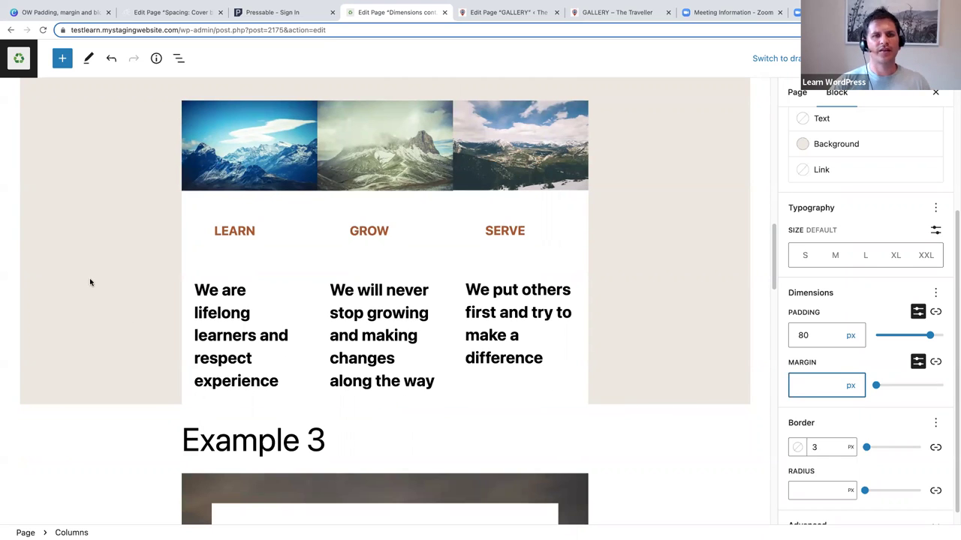
{"action": "scroll", "coordinate": [89, 279], "scroll_direction": "up", "scroll_amount": 3}
{"action": "scroll", "coordinate": [90, 280], "scroll_direction": "up", "scroll_amount": 3}
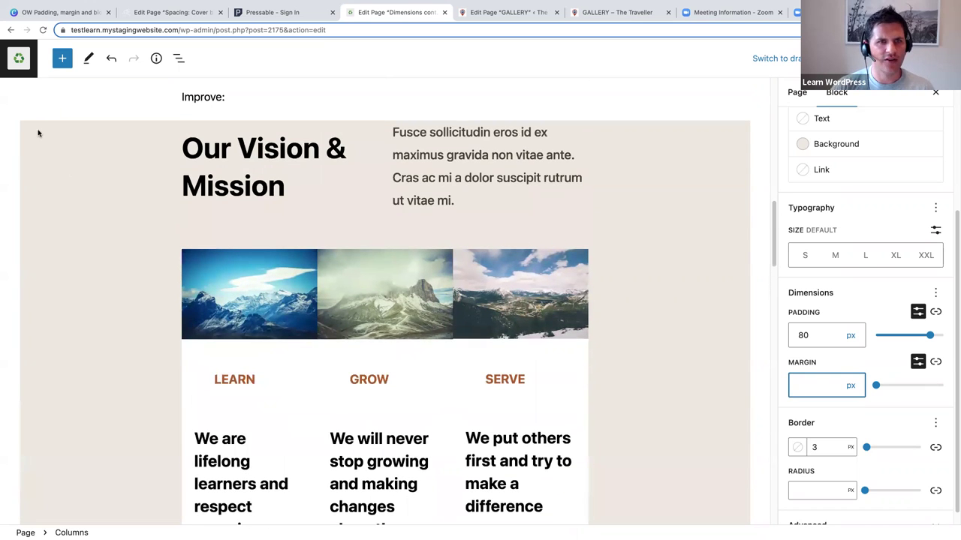
{"action": "left_click", "coordinate": [38, 133]}
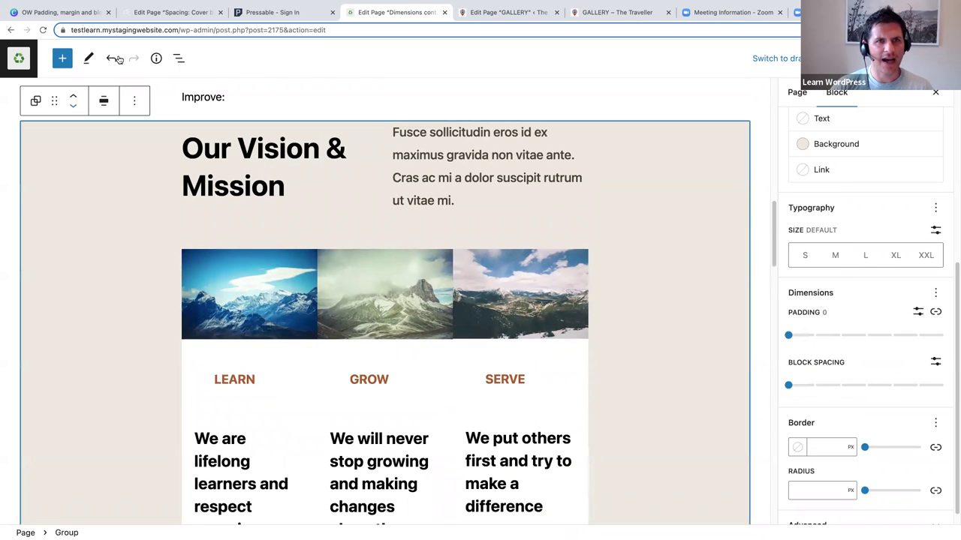
{"action": "left_click", "coordinate": [179, 58]}
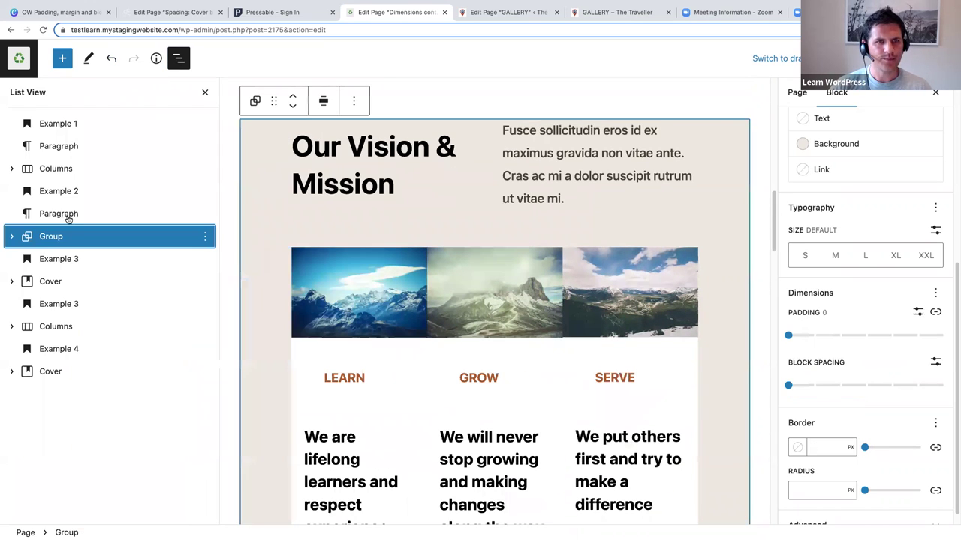
{"action": "left_click", "coordinate": [11, 237]}
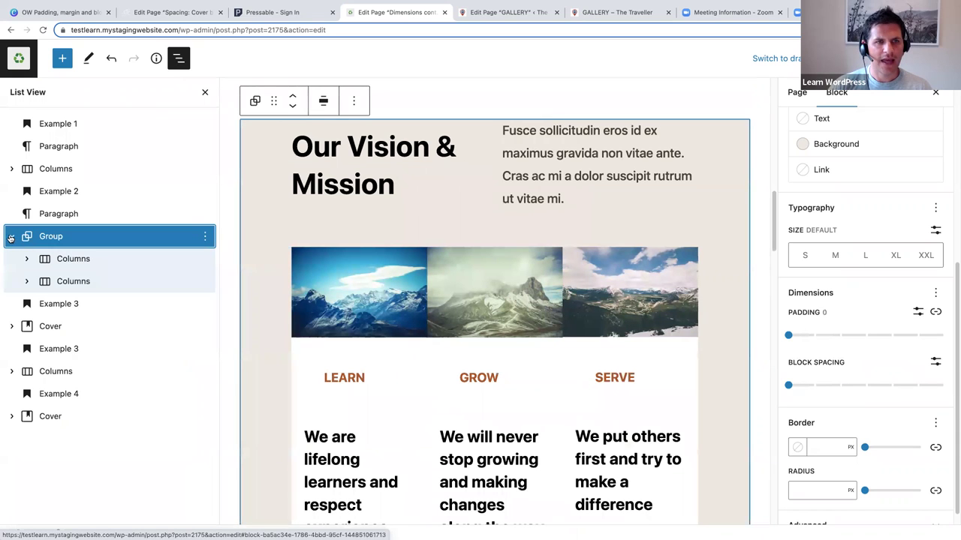
{"action": "left_click", "coordinate": [79, 260]}
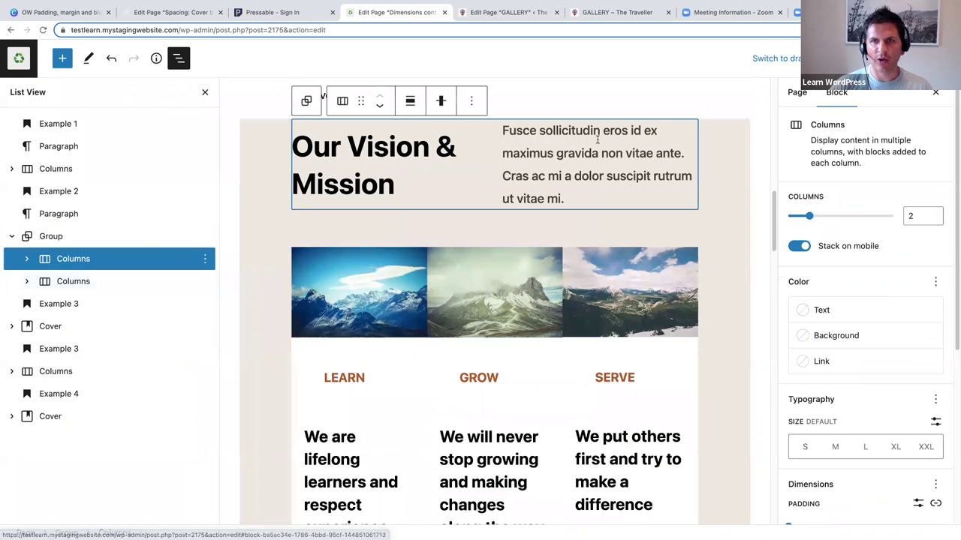
{"action": "left_click", "coordinate": [70, 286]}
{"action": "scroll", "coordinate": [481, 343], "scroll_direction": "down", "scroll_amount": 2}
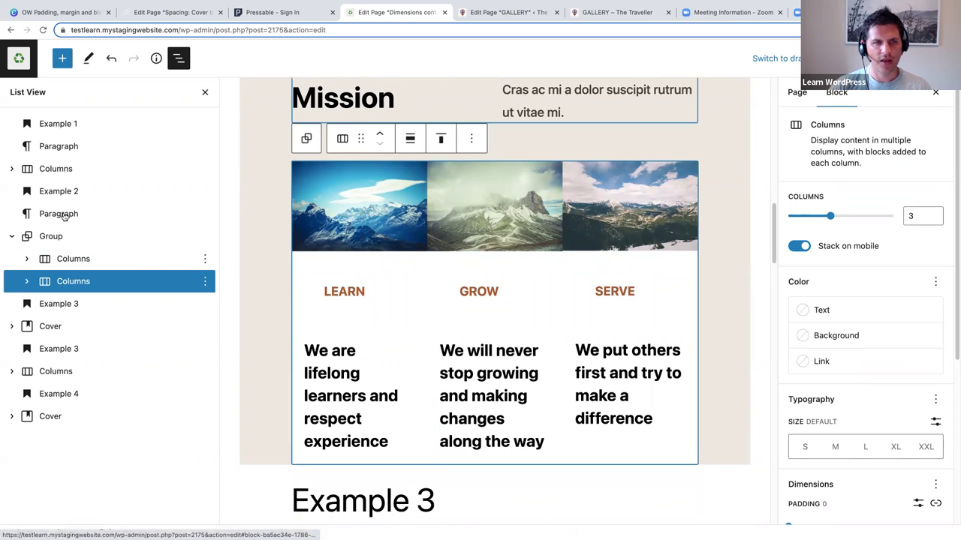
{"action": "left_click", "coordinate": [47, 237]}
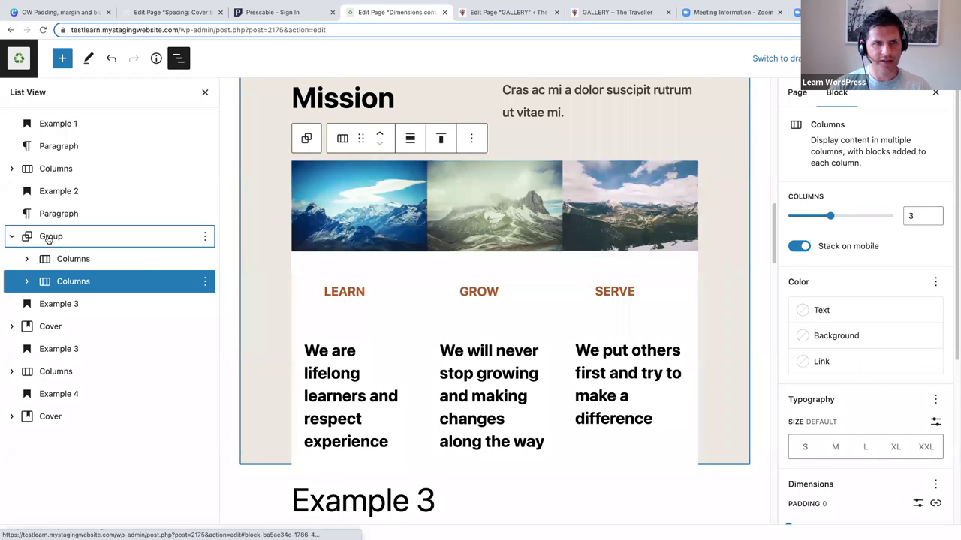
{"action": "left_click", "coordinate": [203, 93]}
{"action": "scroll", "coordinate": [268, 251], "scroll_direction": "up", "scroll_amount": 2}
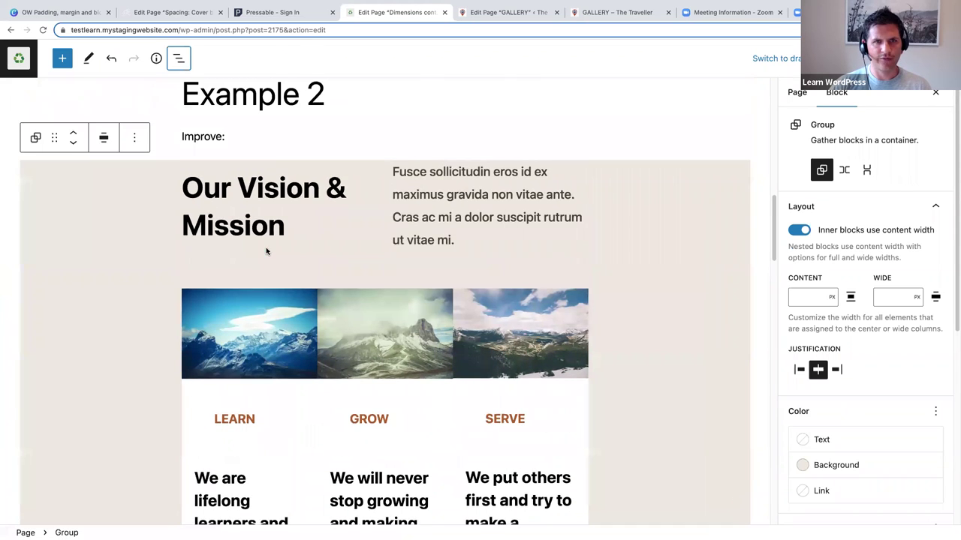
Step: Select the Example 2 group and give it a custom padding of 40 px
{"action": "left_click", "coordinate": [52, 181]}
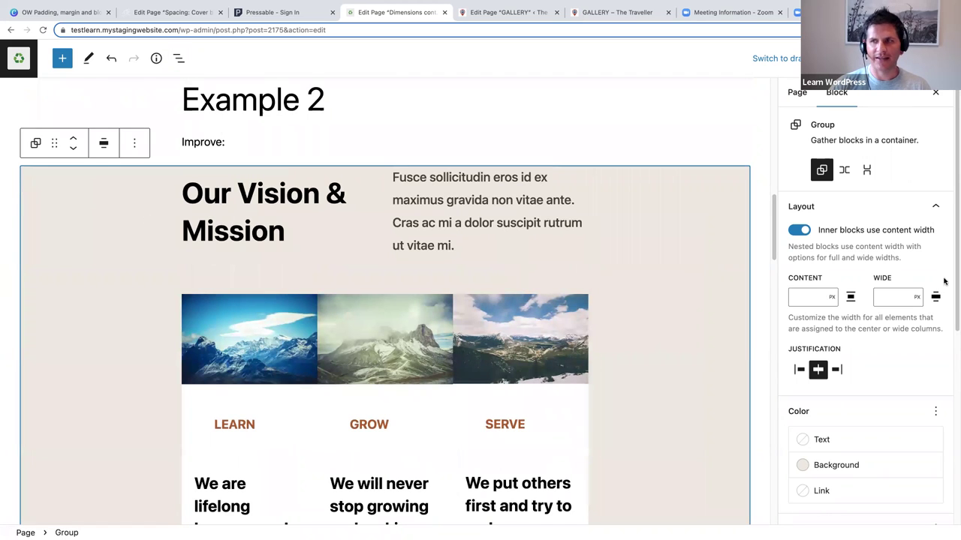
{"action": "left_click_drag", "start_coordinate": [955, 208], "coordinate": [955, 415]}
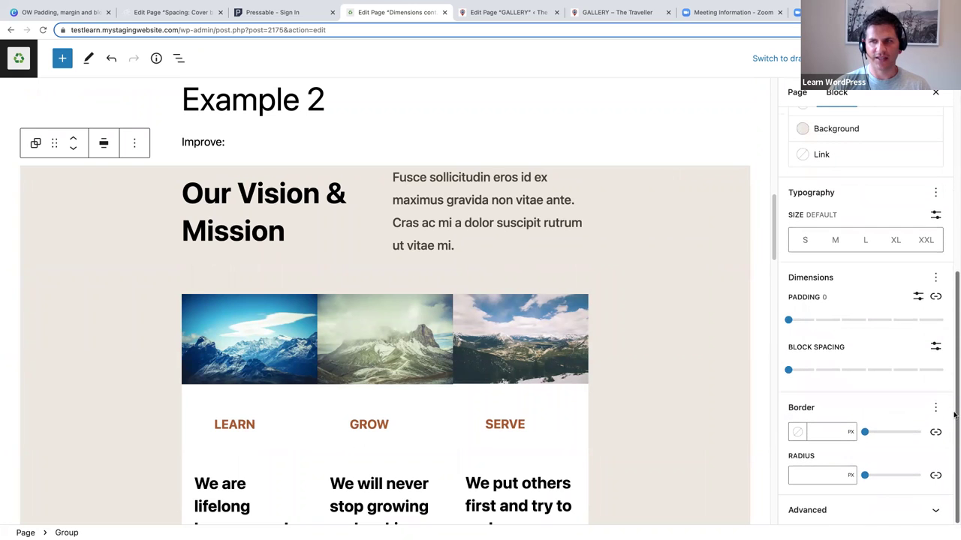
{"action": "left_click", "coordinate": [918, 298]}
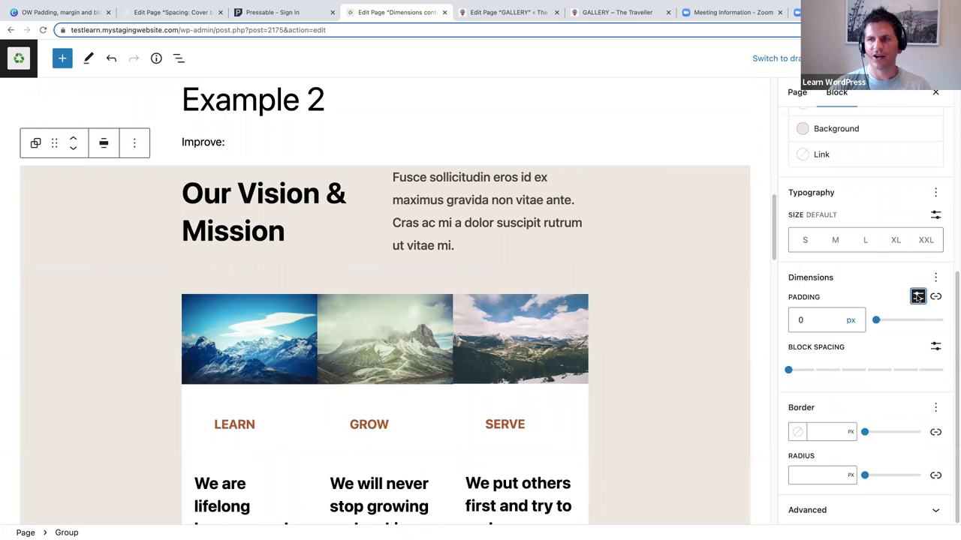
{"action": "double_click", "coordinate": [794, 319]}
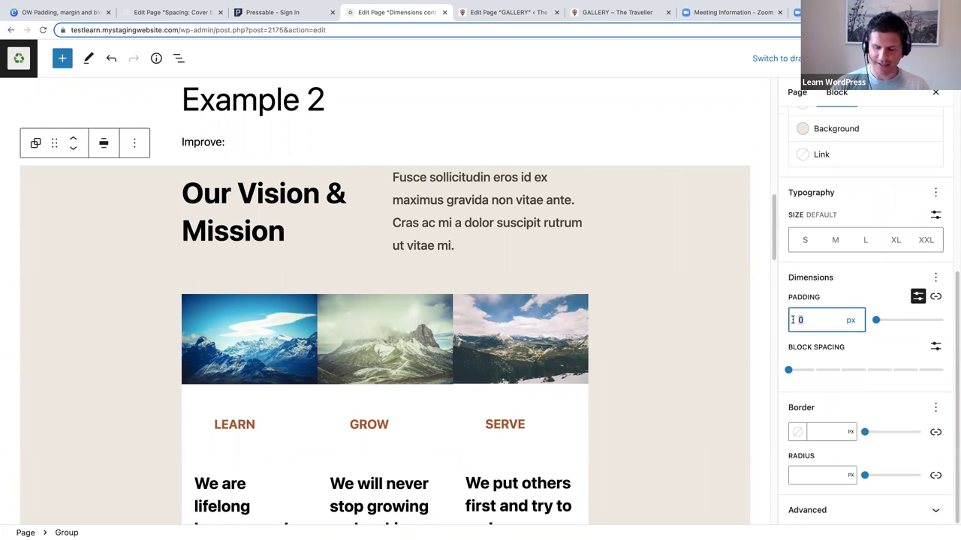
{"action": "type", "text": "40"}
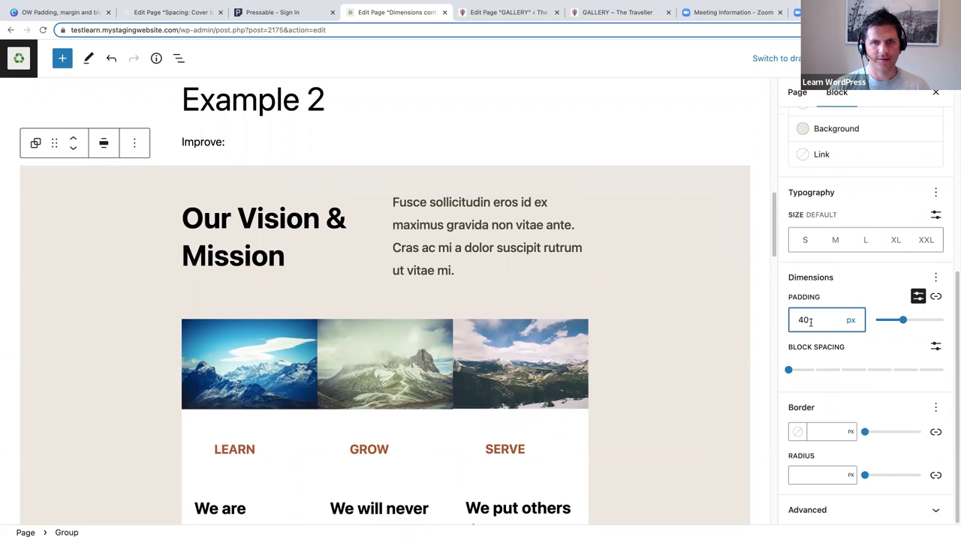
{"action": "scroll", "coordinate": [641, 335], "scroll_direction": "down", "scroll_amount": 1}
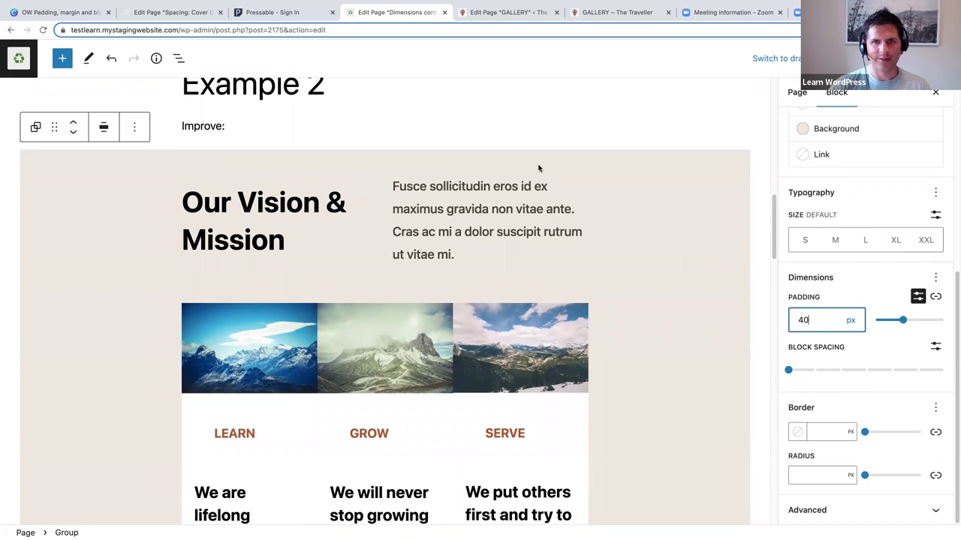
{"action": "scroll", "coordinate": [633, 270], "scroll_direction": "down", "scroll_amount": 5}
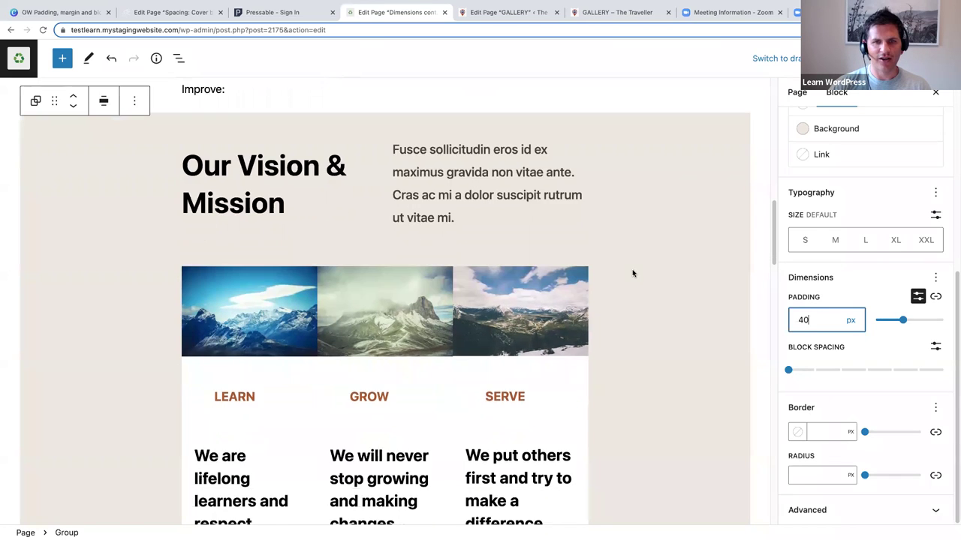
{"action": "scroll", "coordinate": [632, 273], "scroll_direction": "down", "scroll_amount": 3}
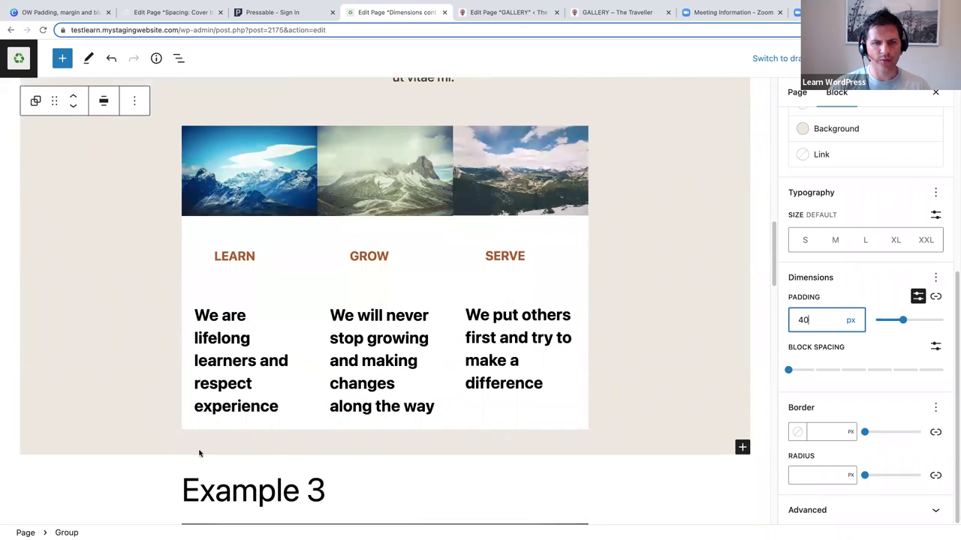
Step: Undo the 40 px padding change on the Example 2 group
{"action": "left_click", "coordinate": [111, 58]}
{"action": "key", "text": "super+z"}
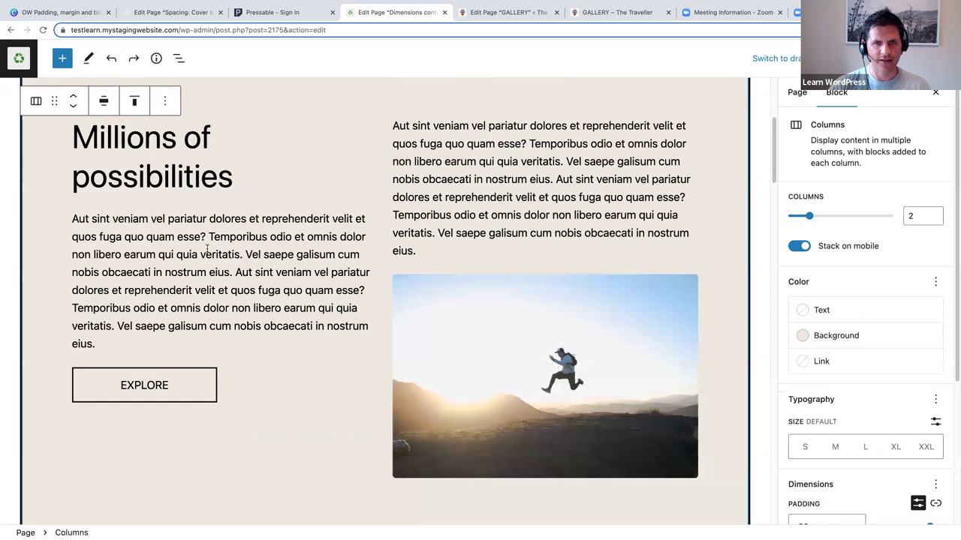
{"action": "scroll", "coordinate": [203, 298], "scroll_direction": "down", "scroll_amount": 10}
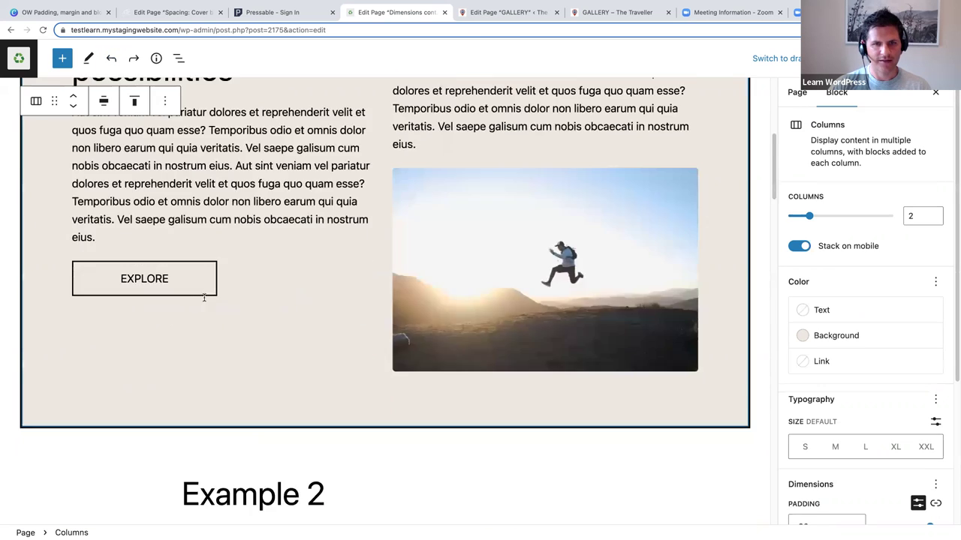
{"action": "scroll", "coordinate": [204, 298], "scroll_direction": "down", "scroll_amount": 1}
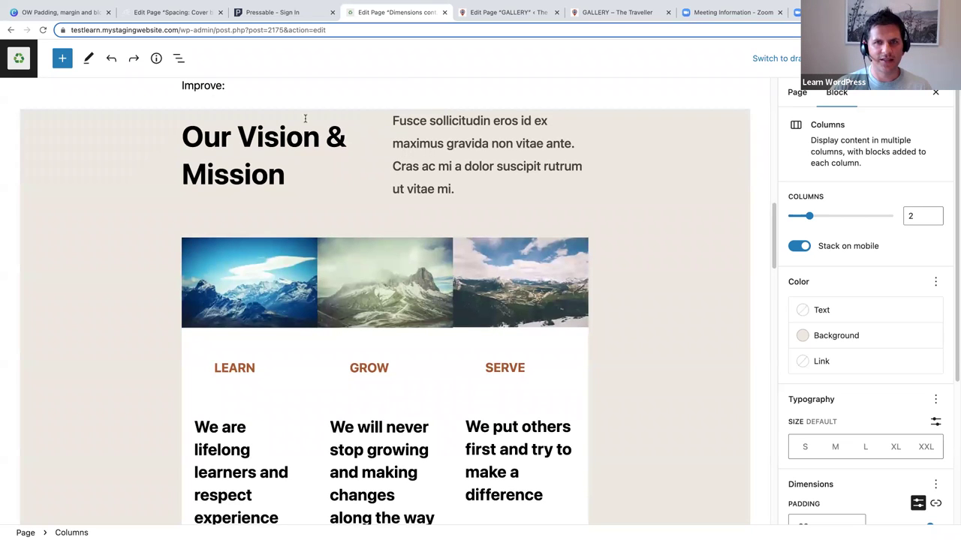
{"action": "scroll", "coordinate": [327, 238], "scroll_direction": "down", "scroll_amount": 1}
{"action": "scroll", "coordinate": [327, 239], "scroll_direction": "down", "scroll_amount": 3}
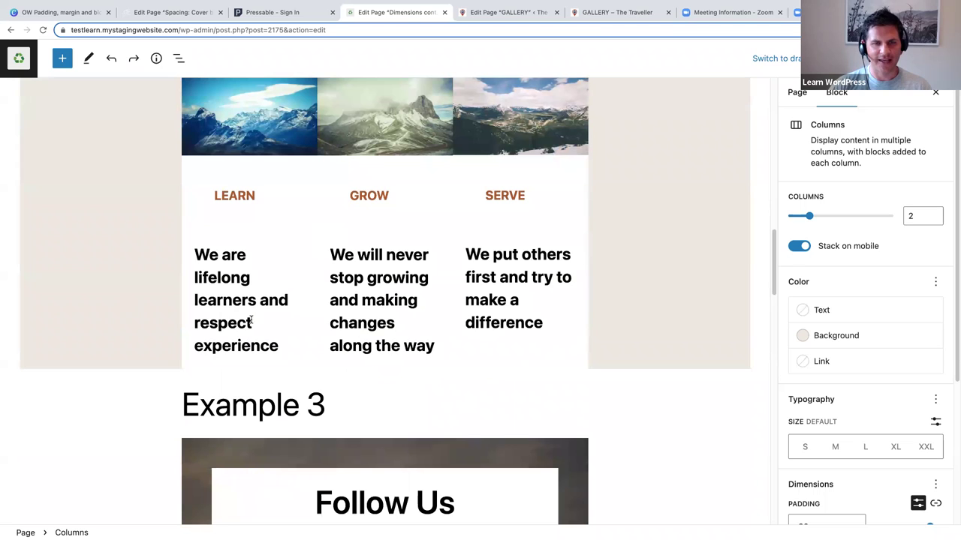
{"action": "scroll", "coordinate": [251, 323], "scroll_direction": "up", "scroll_amount": 3}
Step: Reselect the Example 2 group and set its custom padding to 50 px
{"action": "left_click", "coordinate": [41, 132]}
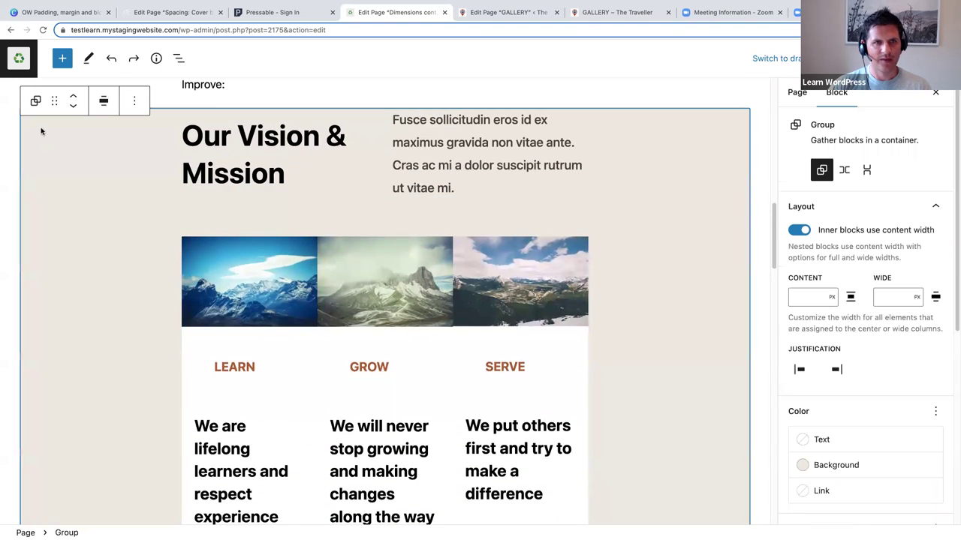
{"action": "scroll", "coordinate": [927, 373], "scroll_direction": "down", "scroll_amount": 5}
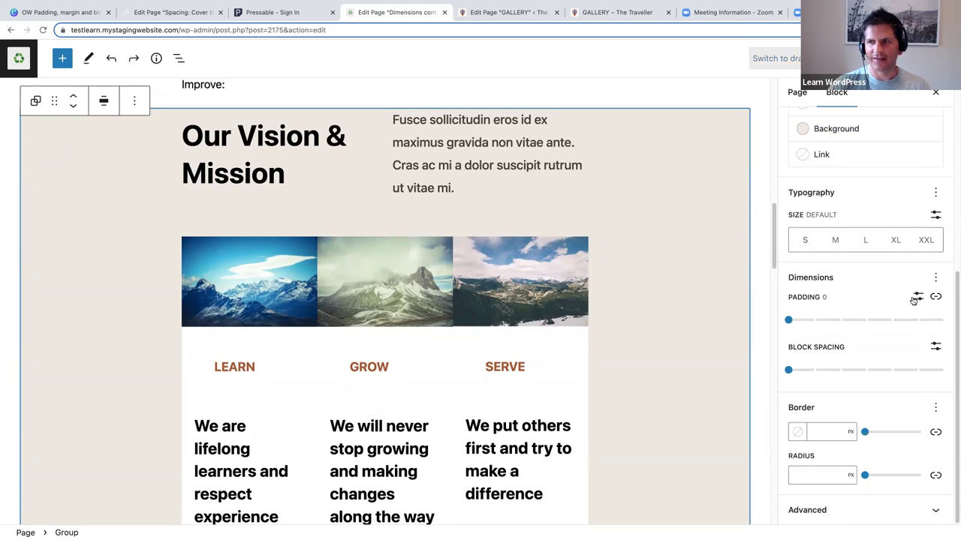
{"action": "left_click", "coordinate": [917, 296]}
{"action": "left_click", "coordinate": [799, 320]}
{"action": "type", "text": "50"}
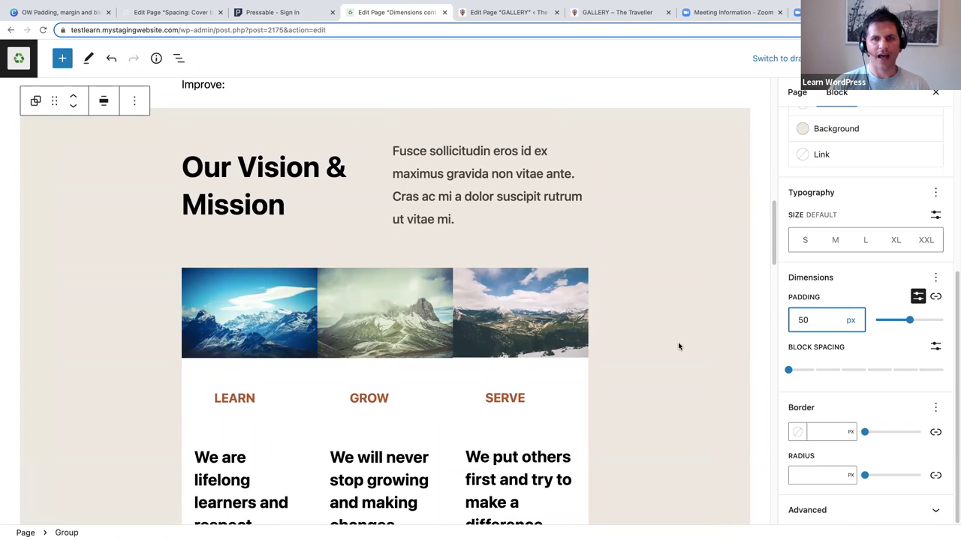
{"action": "scroll", "coordinate": [676, 344], "scroll_direction": "down", "scroll_amount": 2}
{"action": "scroll", "coordinate": [676, 345], "scroll_direction": "down", "scroll_amount": 1}
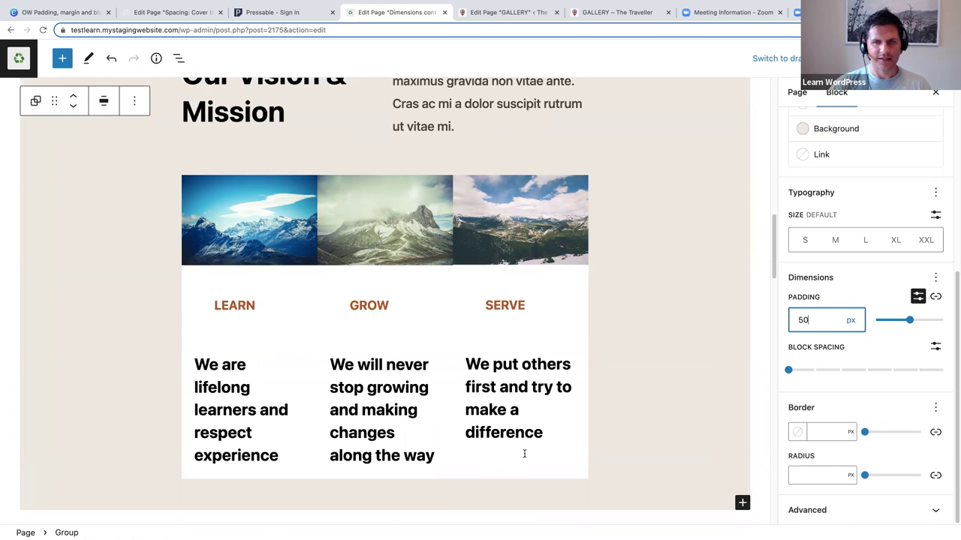
Step: Select the LEARN/GROW/SERVE Columns block via List View and set its block spacing to 1
{"action": "left_click", "coordinate": [190, 197]}
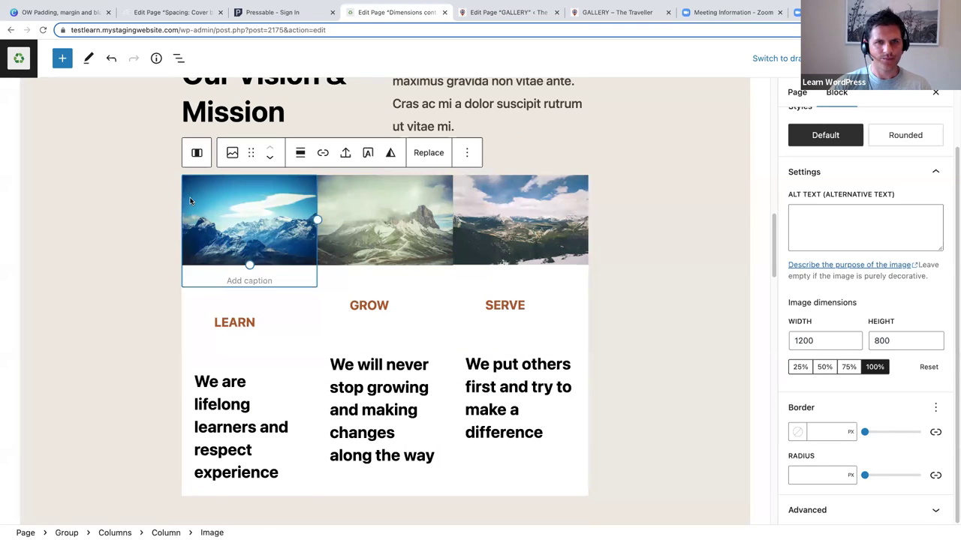
{"action": "left_click", "coordinate": [179, 58]}
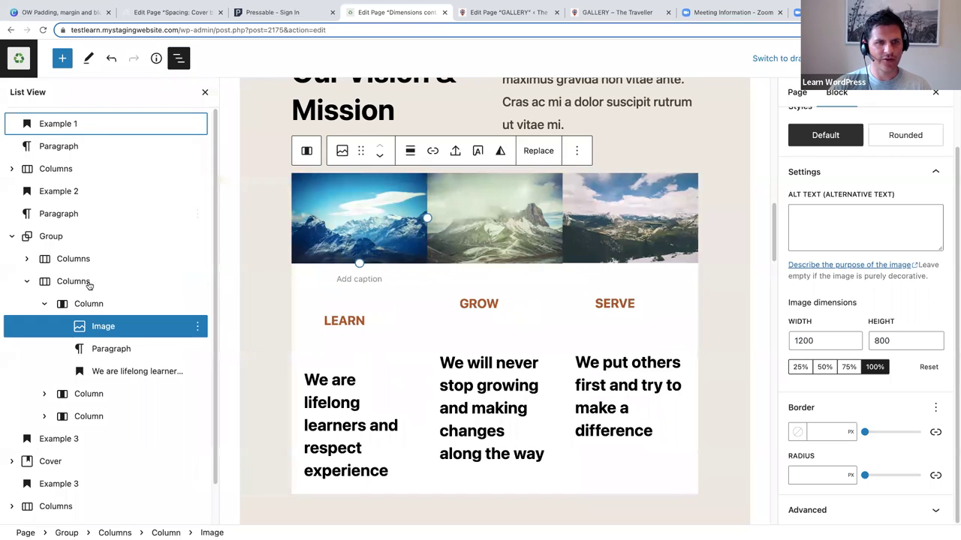
{"action": "left_click", "coordinate": [57, 283]}
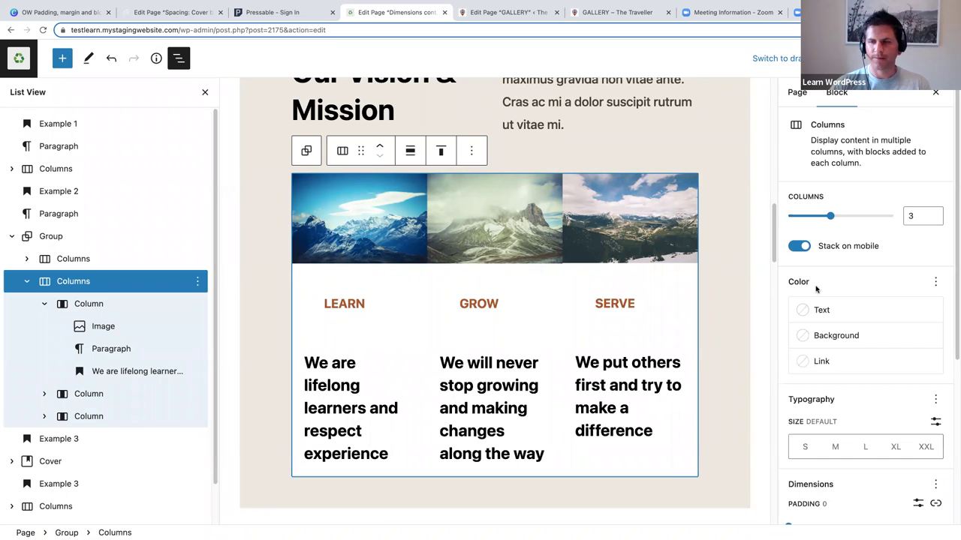
{"action": "left_click_drag", "start_coordinate": [954, 246], "coordinate": [954, 432]}
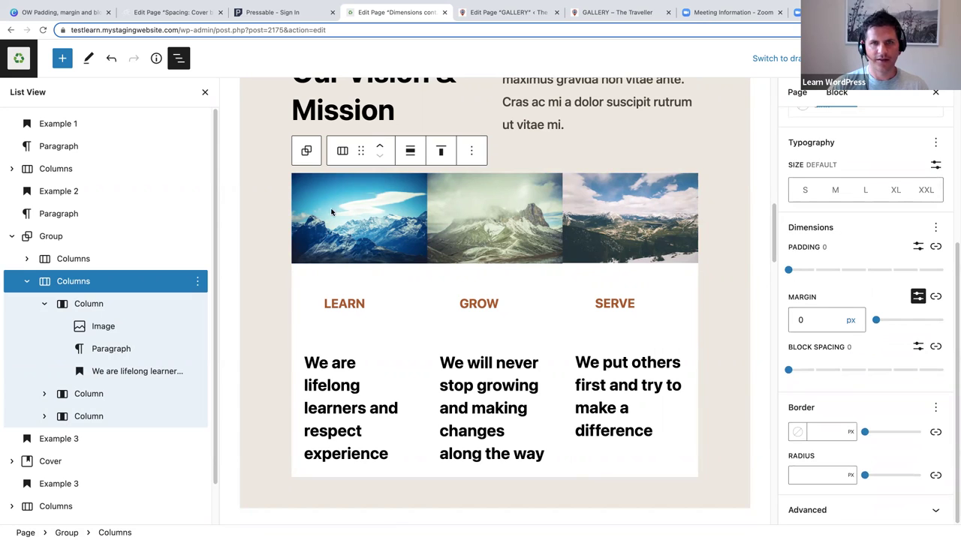
{"action": "left_click", "coordinate": [73, 281]}
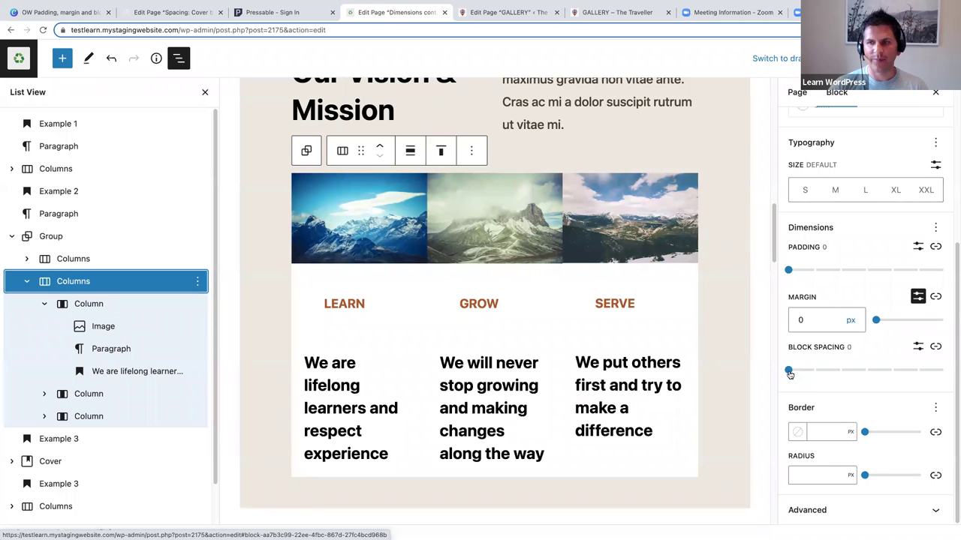
{"action": "left_click_drag", "start_coordinate": [788, 371], "coordinate": [807, 373]}
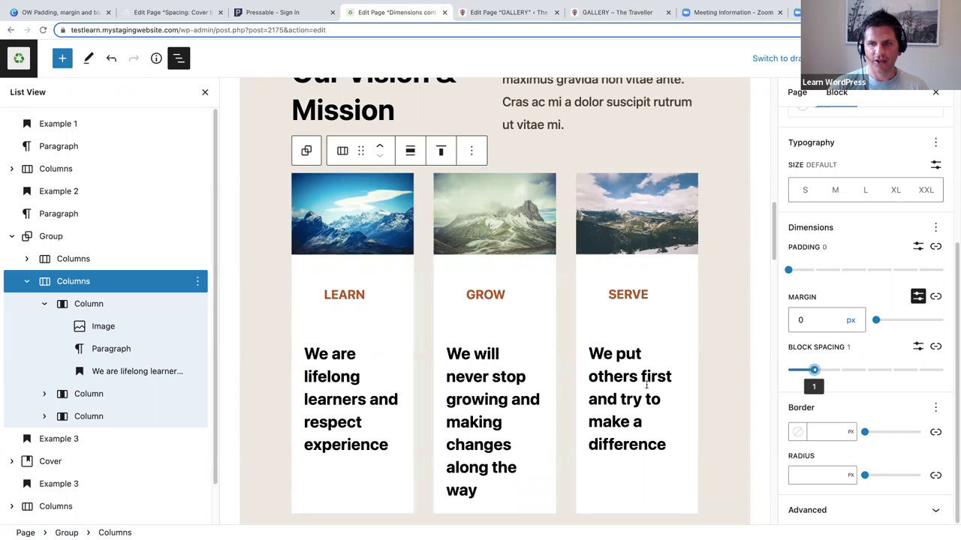
{"action": "scroll", "coordinate": [645, 385], "scroll_direction": "down", "scroll_amount": 2}
{"action": "scroll", "coordinate": [644, 383], "scroll_direction": "down", "scroll_amount": 1}
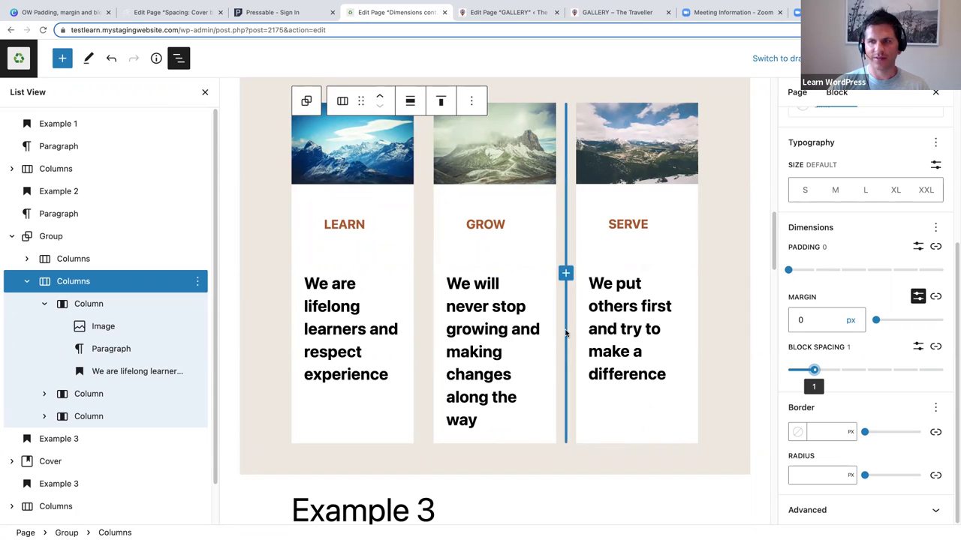
Step: Close List View and the block settings sidebar, then review the spaced LEARN, GROW, SERVE columns
{"action": "left_click", "coordinate": [204, 94]}
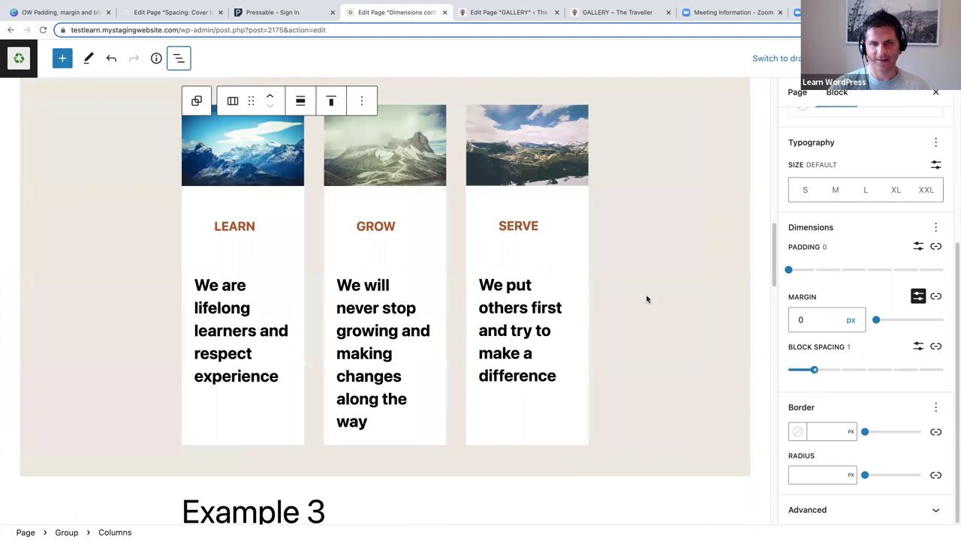
{"action": "scroll", "coordinate": [646, 300], "scroll_direction": "up", "scroll_amount": 1}
{"action": "scroll", "coordinate": [646, 300], "scroll_direction": "up", "scroll_amount": 4}
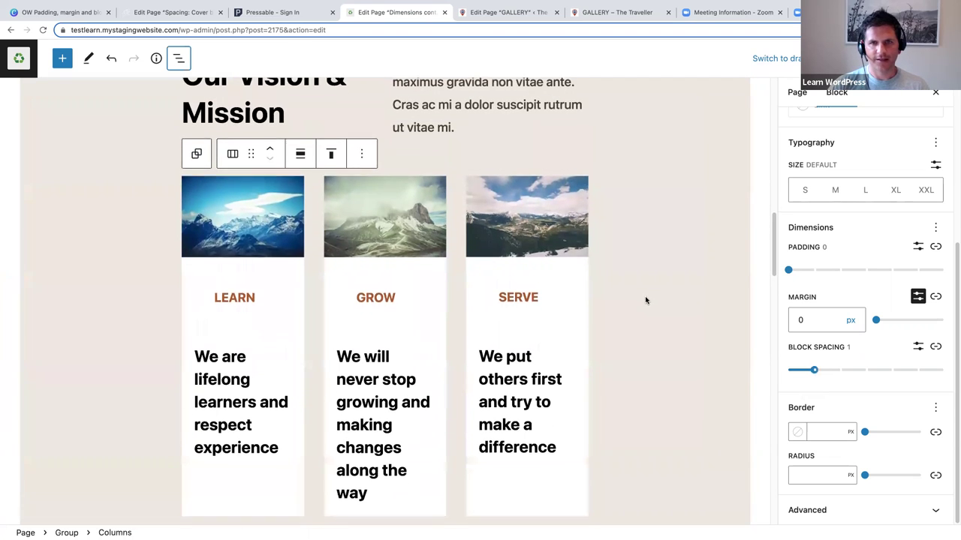
{"action": "left_click", "coordinate": [935, 92]}
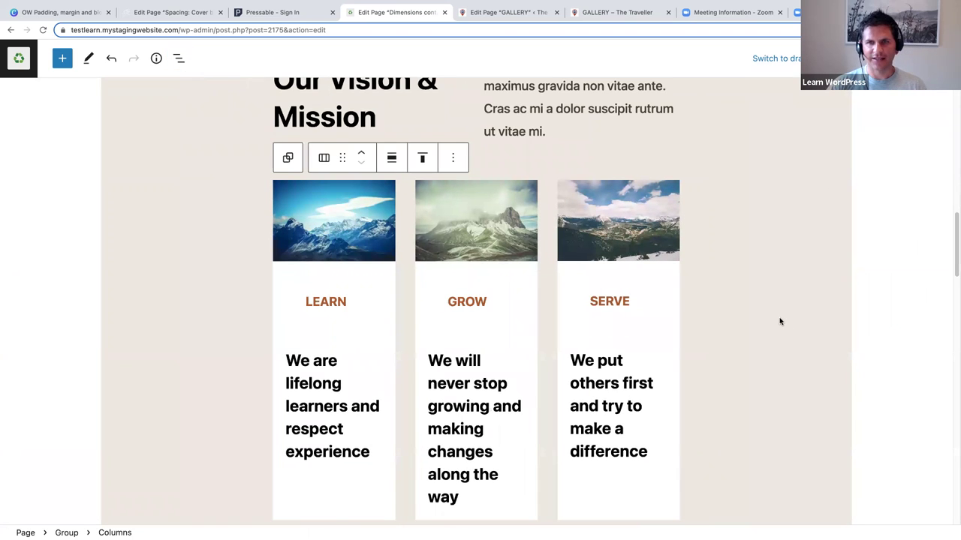
{"action": "scroll", "coordinate": [780, 322], "scroll_direction": "down", "scroll_amount": 4}
{"action": "scroll", "coordinate": [781, 318], "scroll_direction": "down", "scroll_amount": 2}
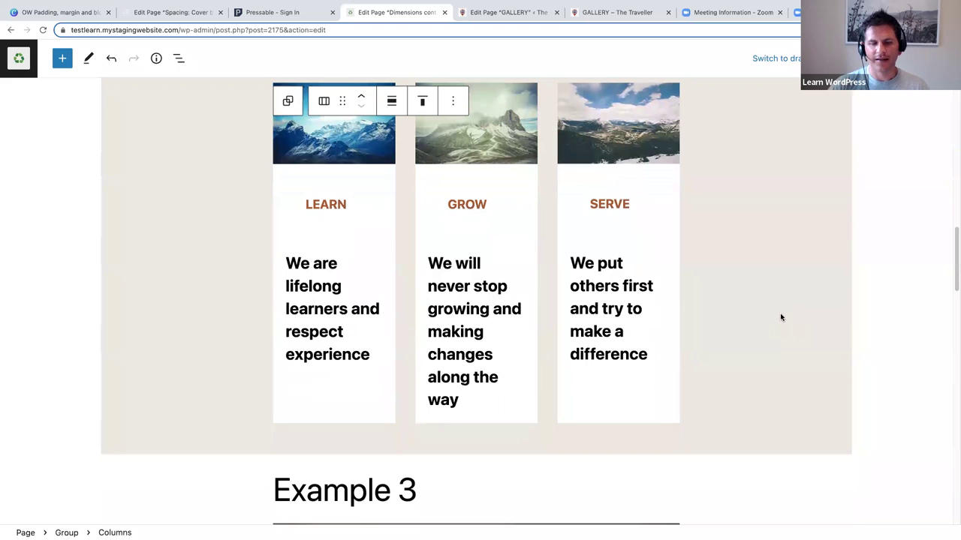
{"action": "scroll", "coordinate": [780, 316], "scroll_direction": "up", "scroll_amount": 2}
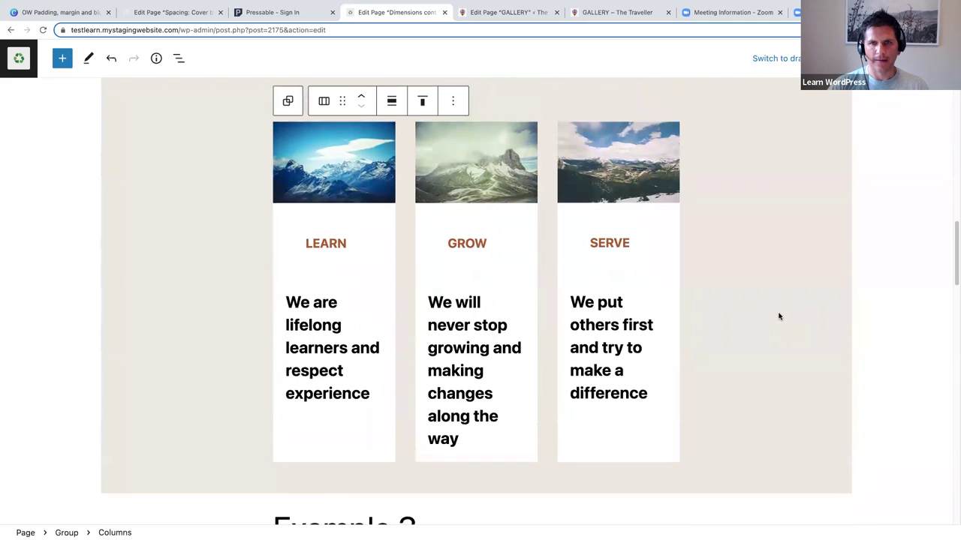
{"action": "scroll", "coordinate": [777, 309], "scroll_direction": "up", "scroll_amount": 4}
{"action": "scroll", "coordinate": [776, 314], "scroll_direction": "up", "scroll_amount": 3}
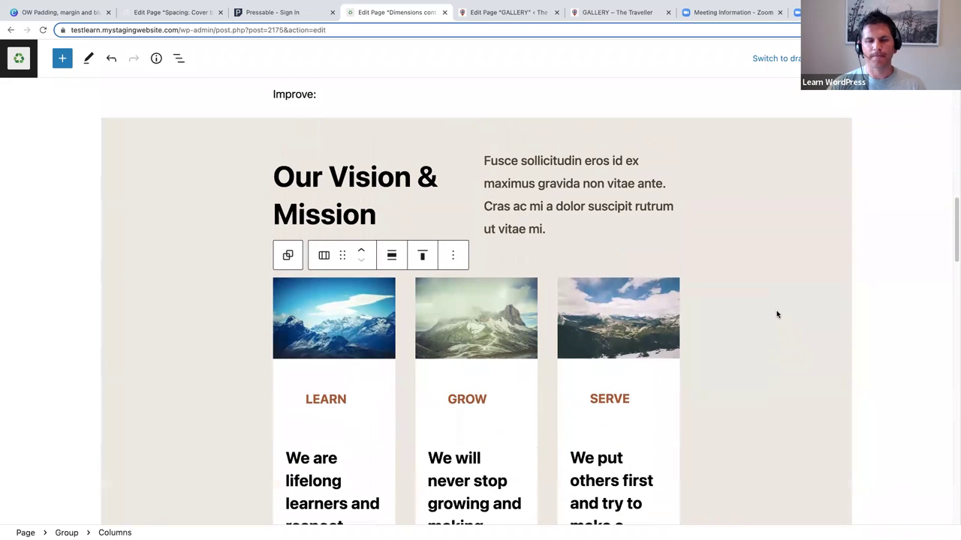
{"action": "scroll", "coordinate": [775, 316], "scroll_direction": "down", "scroll_amount": 3}
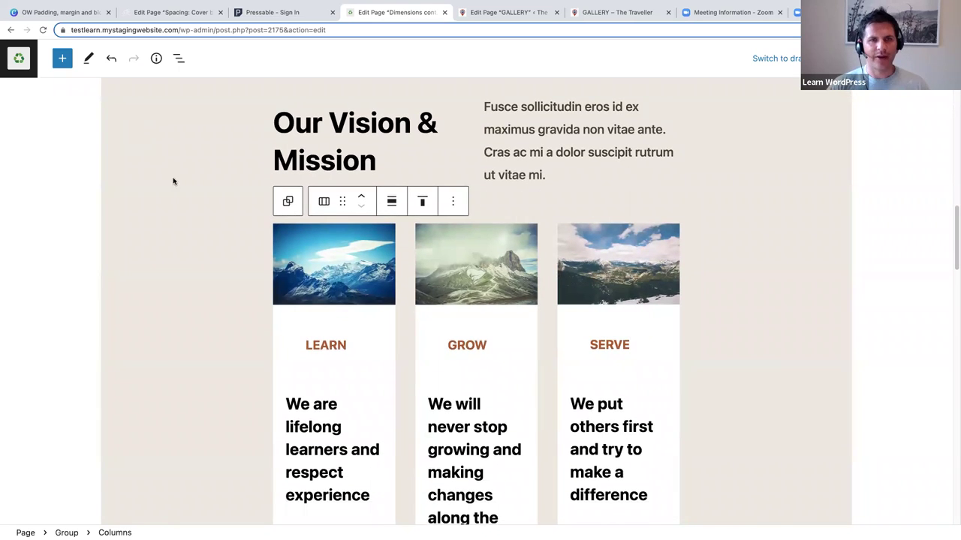
{"action": "scroll", "coordinate": [190, 234], "scroll_direction": "up", "scroll_amount": 1}
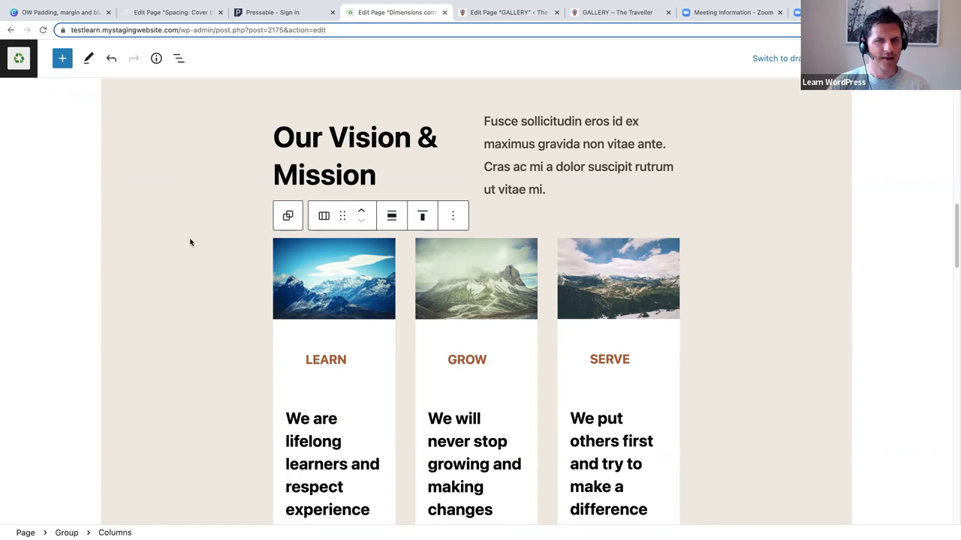
{"action": "scroll", "coordinate": [190, 243], "scroll_direction": "up", "scroll_amount": 1}
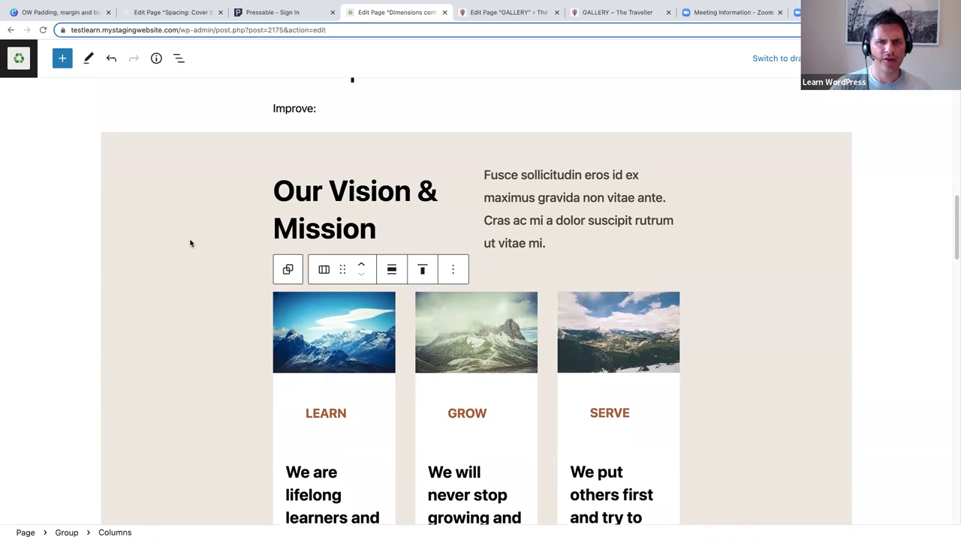
{"action": "scroll", "coordinate": [190, 242], "scroll_direction": "up", "scroll_amount": 3}
{"action": "scroll", "coordinate": [191, 243], "scroll_direction": "up", "scroll_amount": 3}
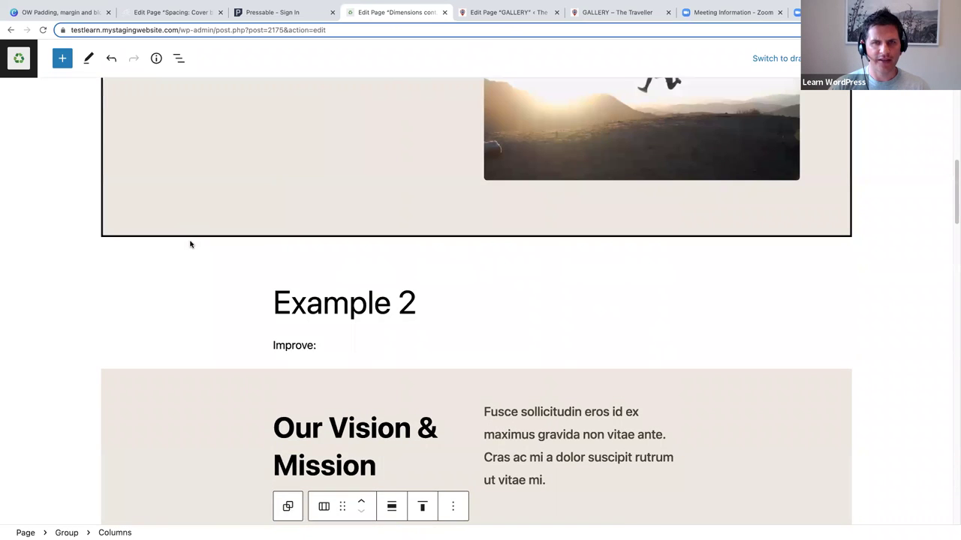
{"action": "scroll", "coordinate": [190, 244], "scroll_direction": "up", "scroll_amount": 1}
{"action": "scroll", "coordinate": [190, 243], "scroll_direction": "up", "scroll_amount": 2}
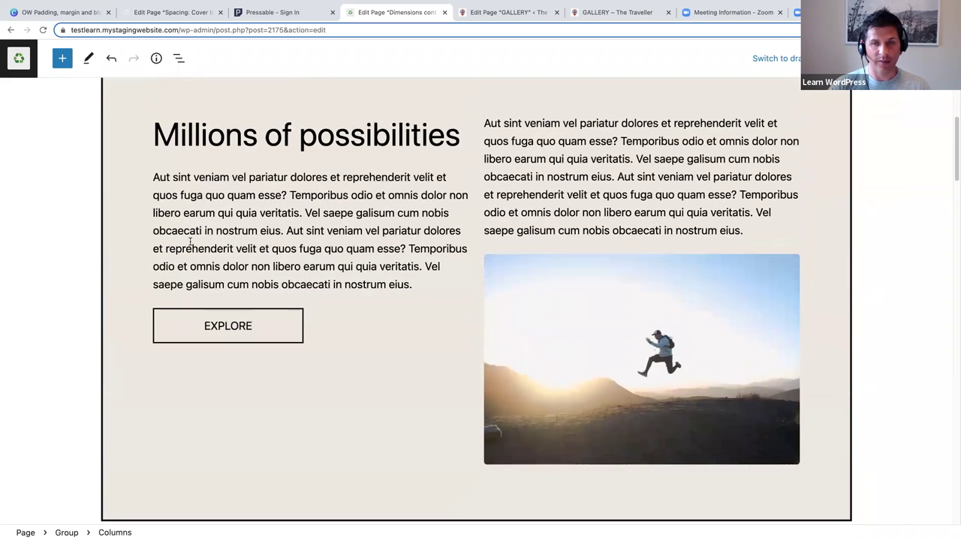
{"action": "scroll", "coordinate": [191, 241], "scroll_direction": "up", "scroll_amount": 1}
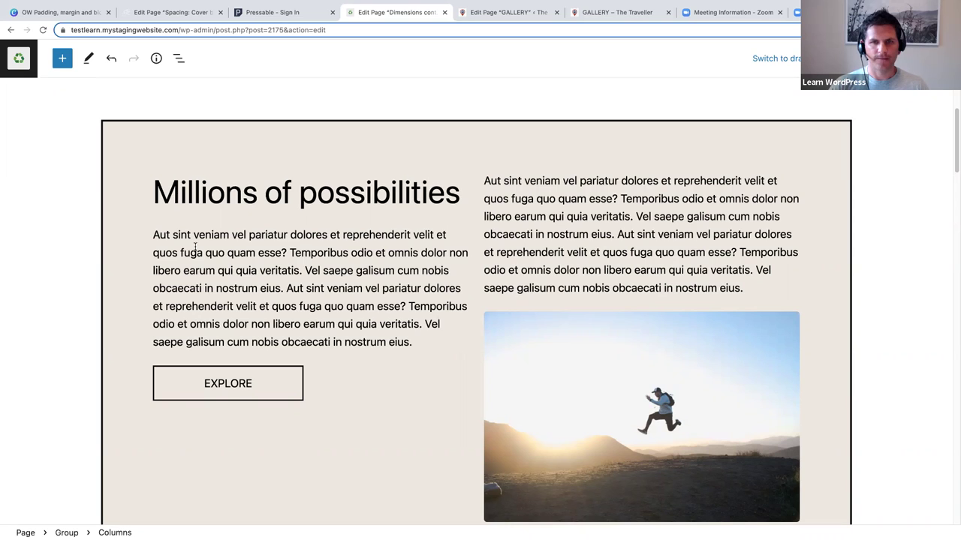
{"action": "scroll", "coordinate": [194, 248], "scroll_direction": "down", "scroll_amount": 1}
{"action": "scroll", "coordinate": [195, 249], "scroll_direction": "down", "scroll_amount": 3}
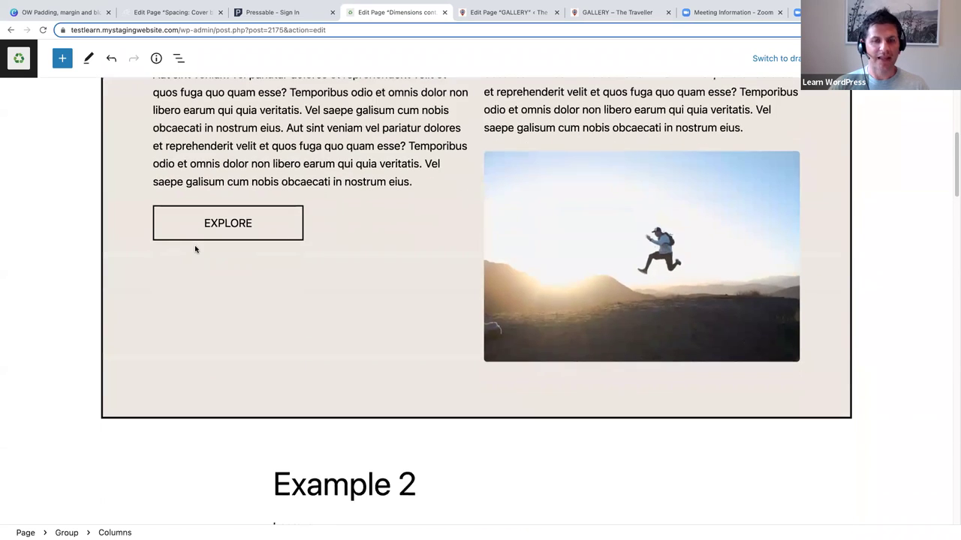
{"action": "scroll", "coordinate": [195, 249], "scroll_direction": "down", "scroll_amount": 1}
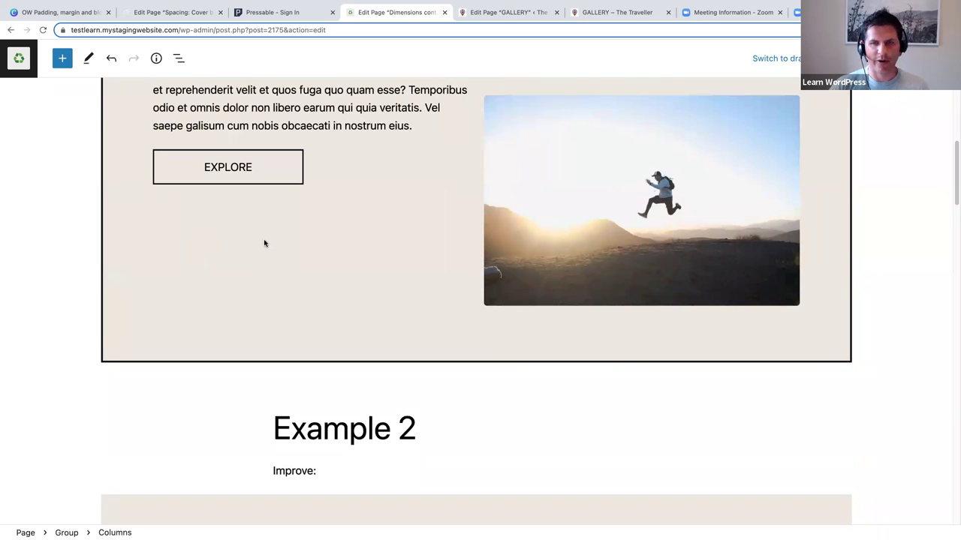
{"action": "scroll", "coordinate": [264, 240], "scroll_direction": "up", "scroll_amount": 1}
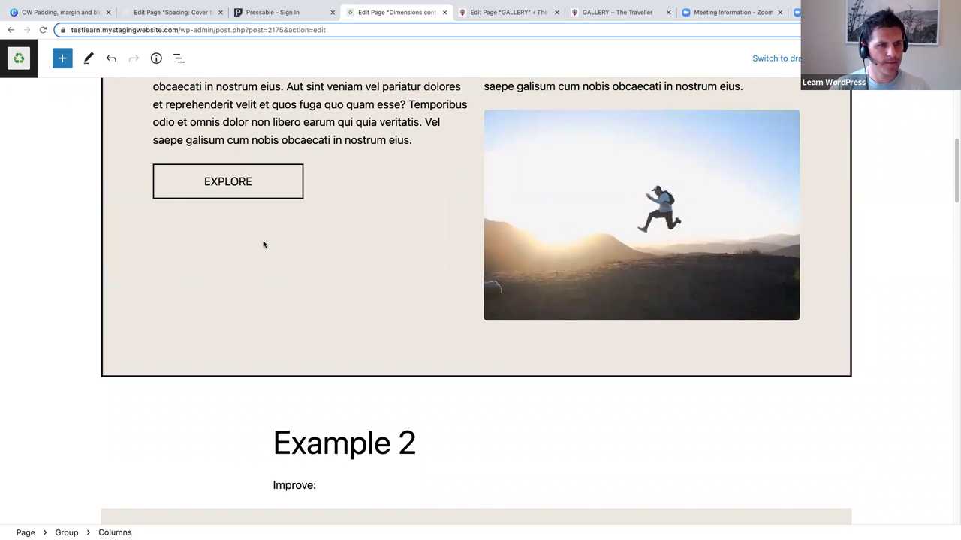
{"action": "scroll", "coordinate": [263, 244], "scroll_direction": "up", "scroll_amount": 8}
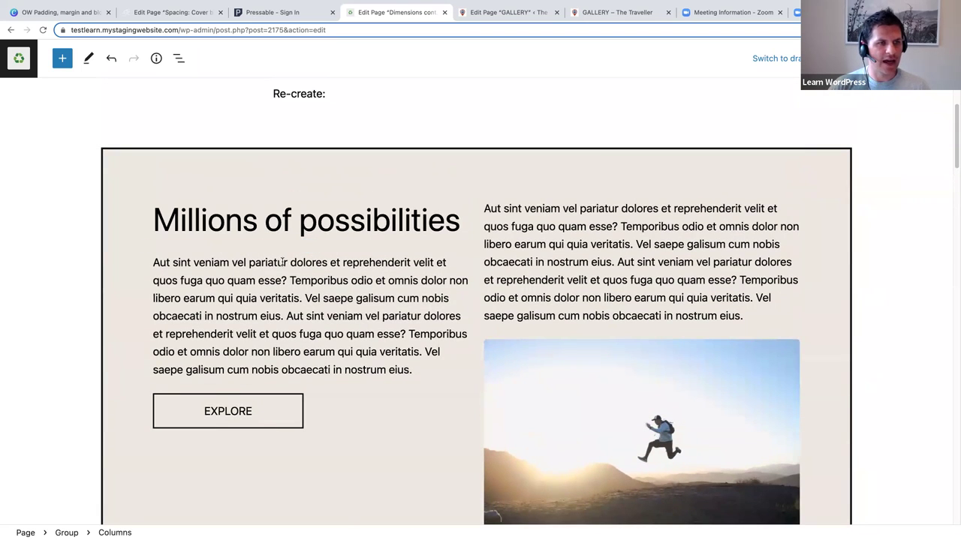
{"action": "scroll", "coordinate": [278, 259], "scroll_direction": "down", "scroll_amount": 1}
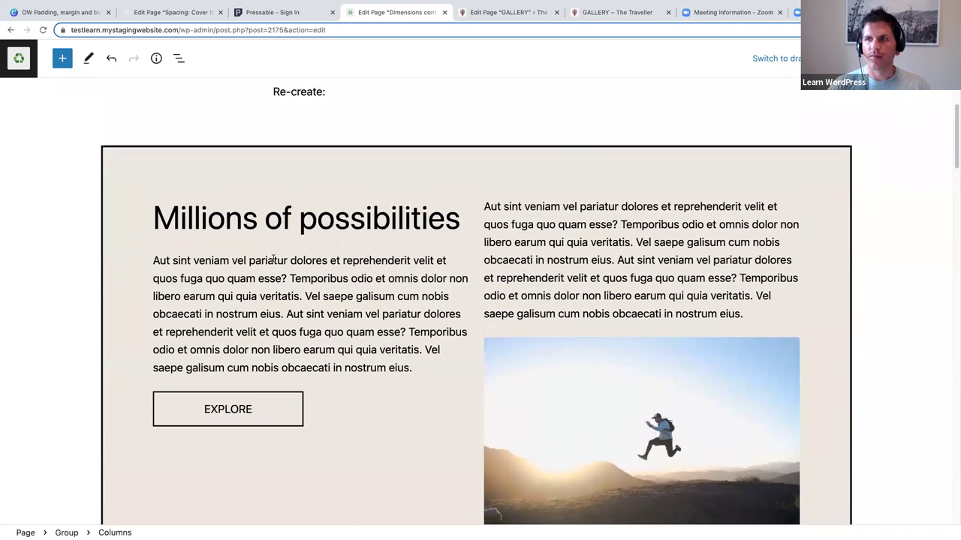
{"action": "scroll", "coordinate": [272, 256], "scroll_direction": "down", "scroll_amount": 4}
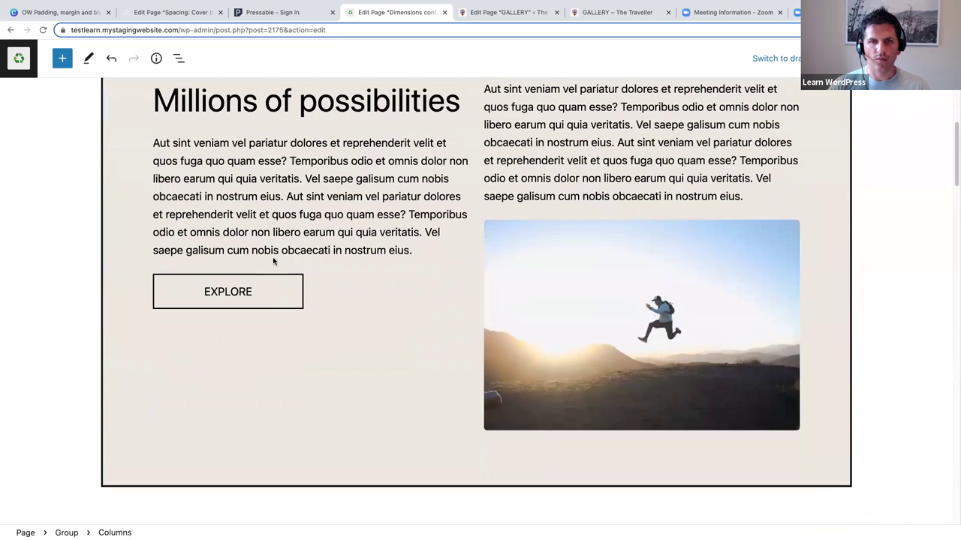
Step: Scroll down to Example 3 and deselect the Columns block using the empty canvas
{"action": "scroll", "coordinate": [268, 256], "scroll_direction": "up", "scroll_amount": 2}
{"action": "scroll", "coordinate": [267, 258], "scroll_direction": "down", "scroll_amount": 5}
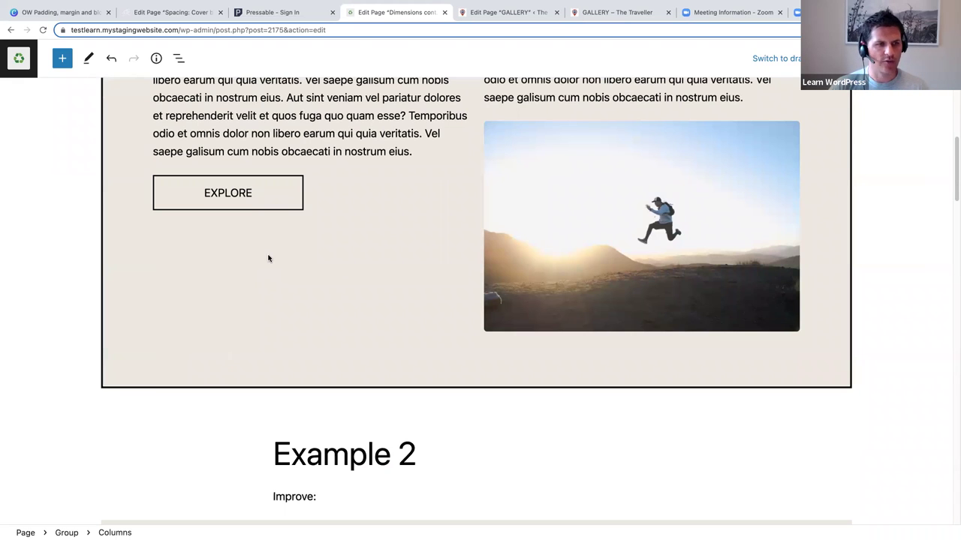
{"action": "scroll", "coordinate": [271, 255], "scroll_direction": "down", "scroll_amount": 8}
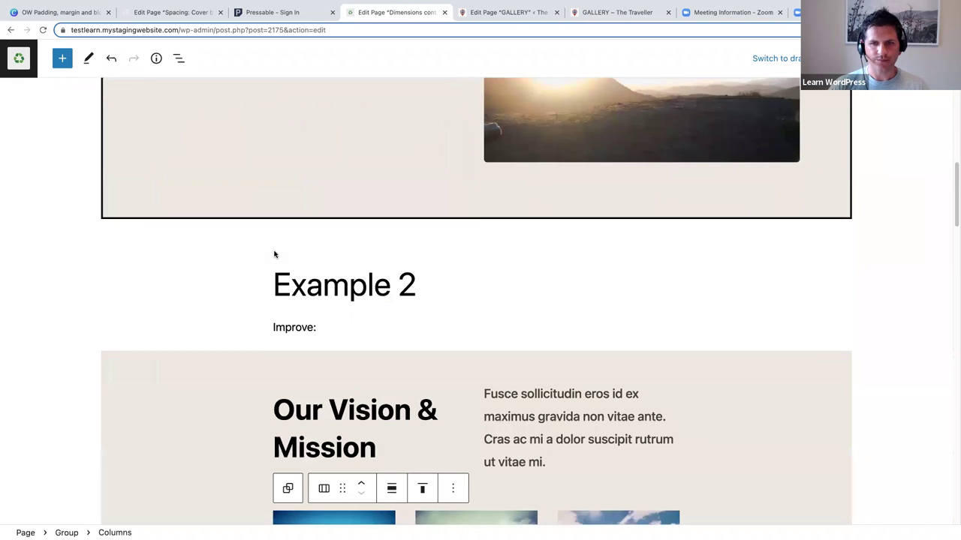
{"action": "scroll", "coordinate": [271, 251], "scroll_direction": "down", "scroll_amount": 7}
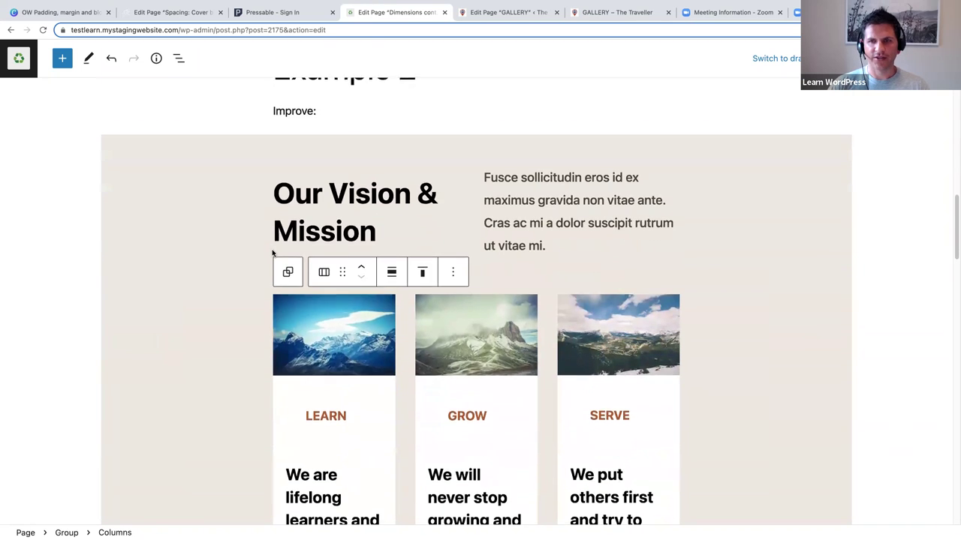
{"action": "scroll", "coordinate": [272, 253], "scroll_direction": "down", "scroll_amount": 2}
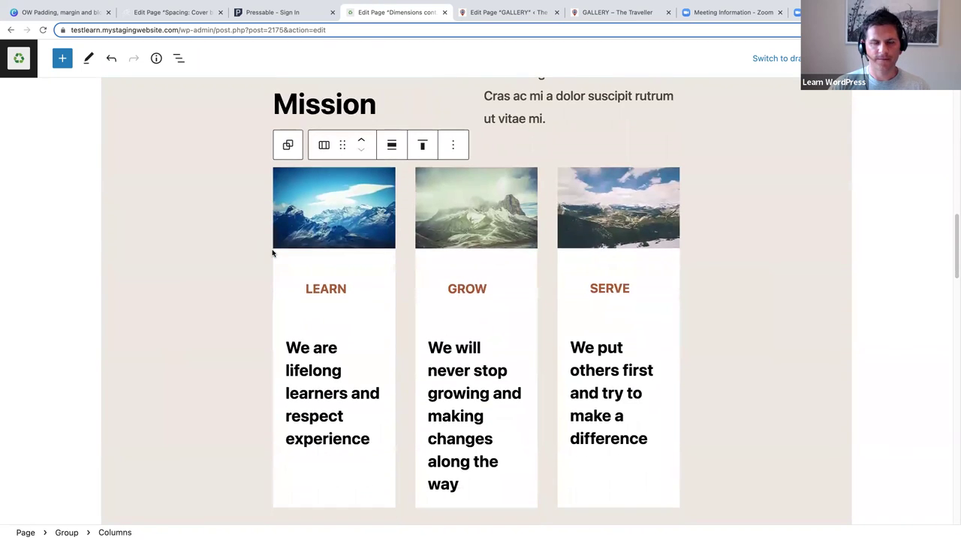
{"action": "scroll", "coordinate": [272, 253], "scroll_direction": "down", "scroll_amount": 6}
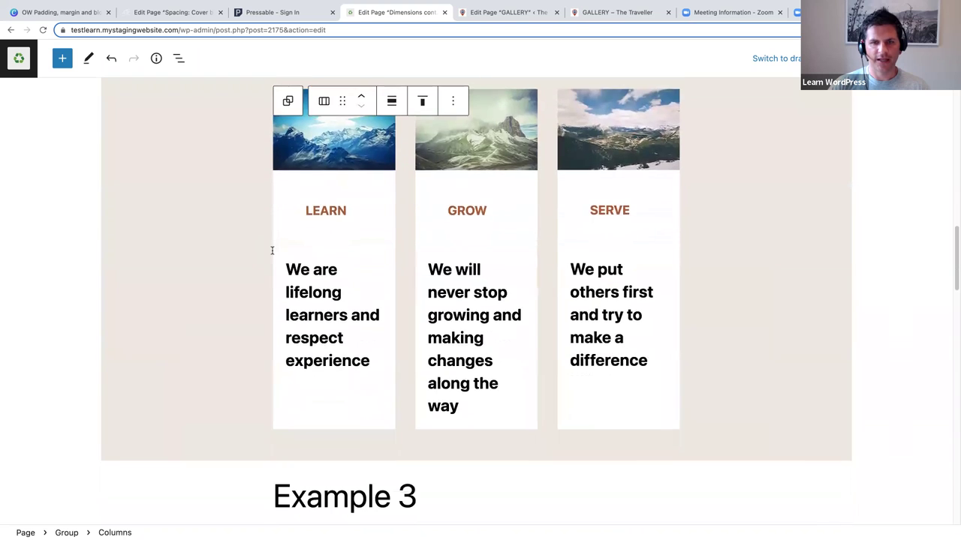
{"action": "scroll", "coordinate": [273, 251], "scroll_direction": "down", "scroll_amount": 10}
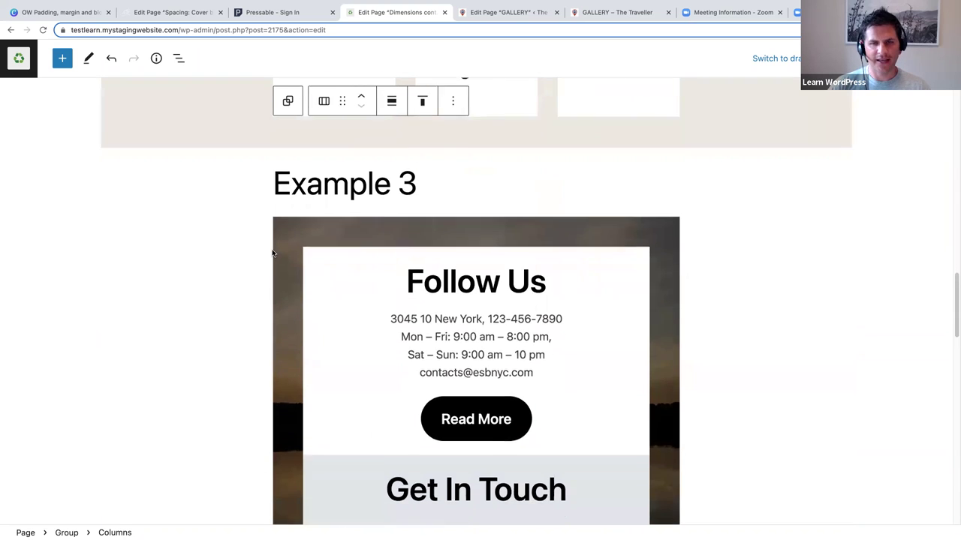
{"action": "left_click", "coordinate": [791, 274]}
{"action": "scroll", "coordinate": [785, 270], "scroll_direction": "up", "scroll_amount": 1}
{"action": "scroll", "coordinate": [785, 272], "scroll_direction": "down", "scroll_amount": 1}
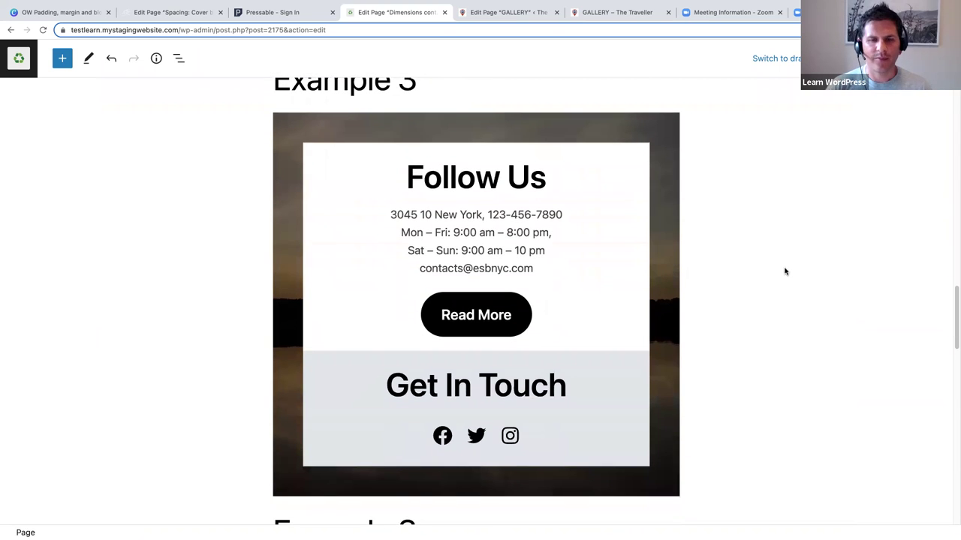
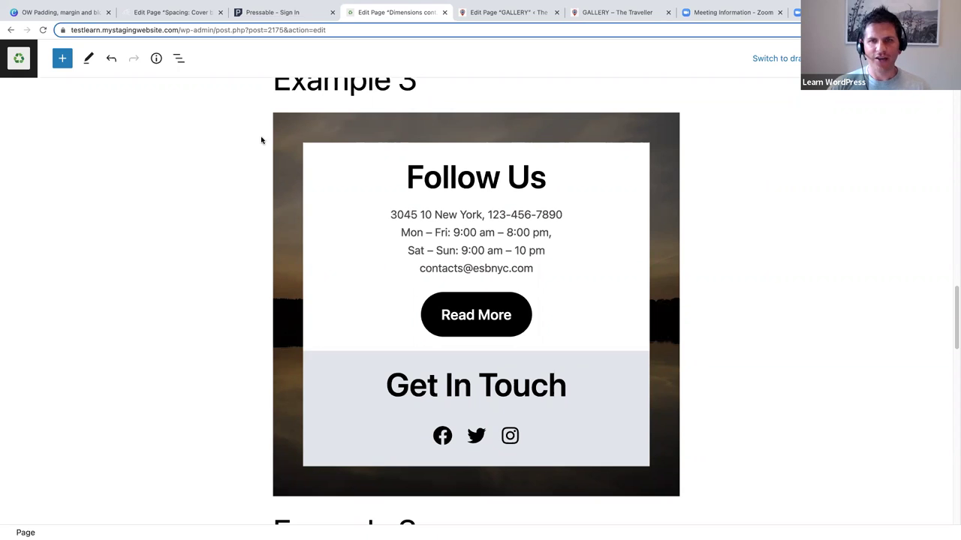
Step: Insert a Cover block above the Example 3 heading by searching 'cover'
{"action": "scroll", "coordinate": [298, 174], "scroll_direction": "down", "scroll_amount": 3}
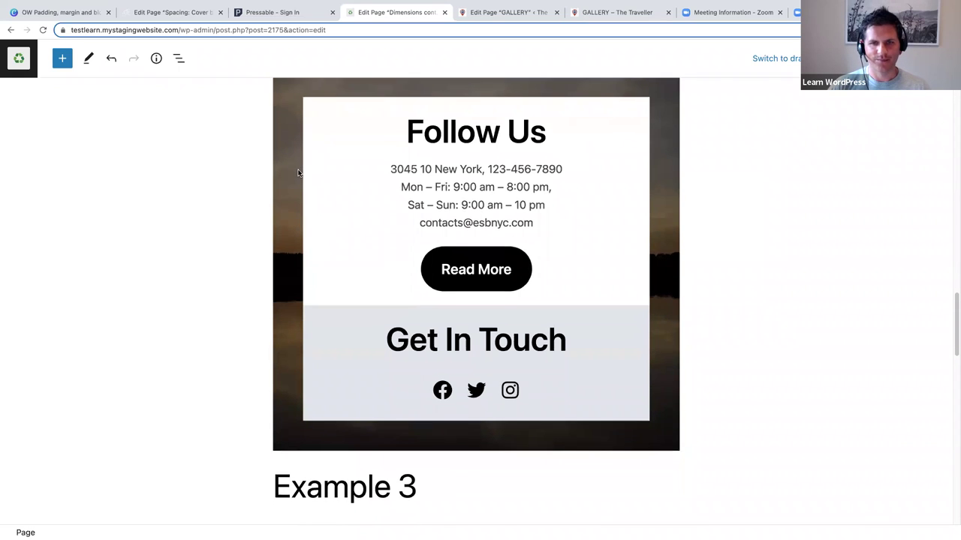
{"action": "left_click", "coordinate": [418, 395]}
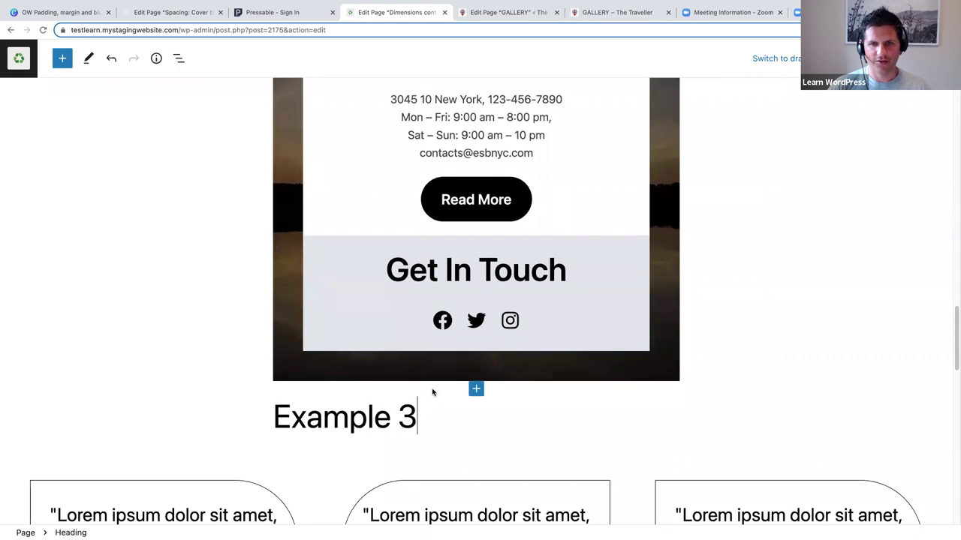
{"action": "left_click", "coordinate": [476, 388]}
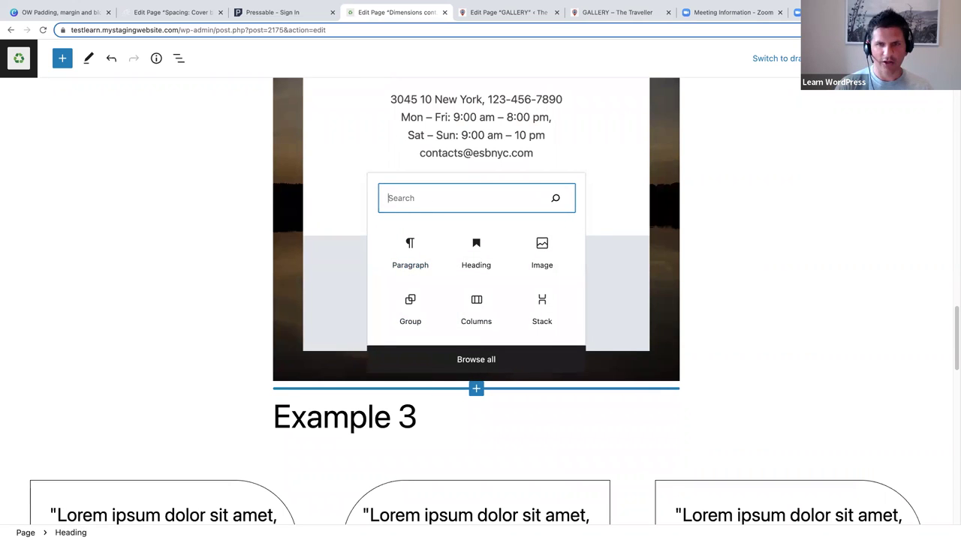
{"action": "type", "text": "cover"}
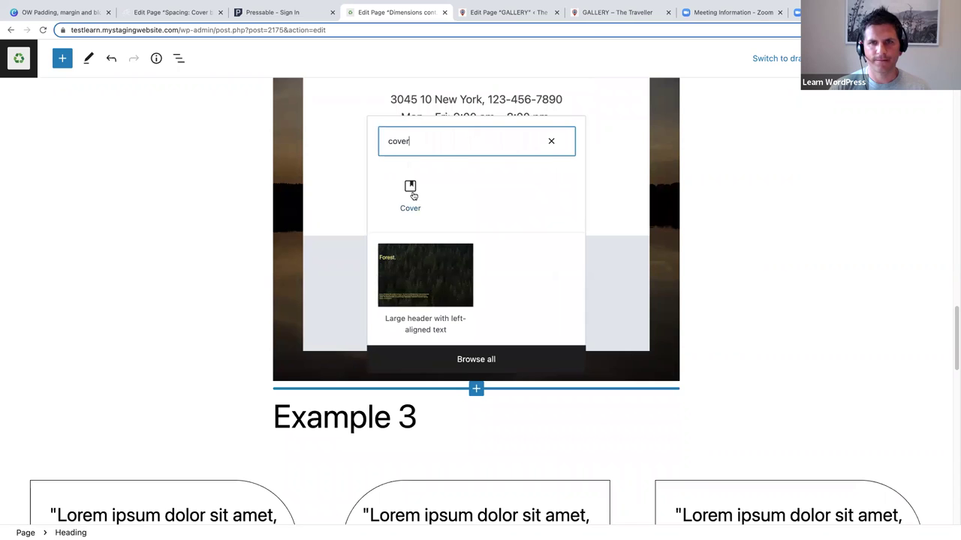
{"action": "left_click", "coordinate": [410, 192]}
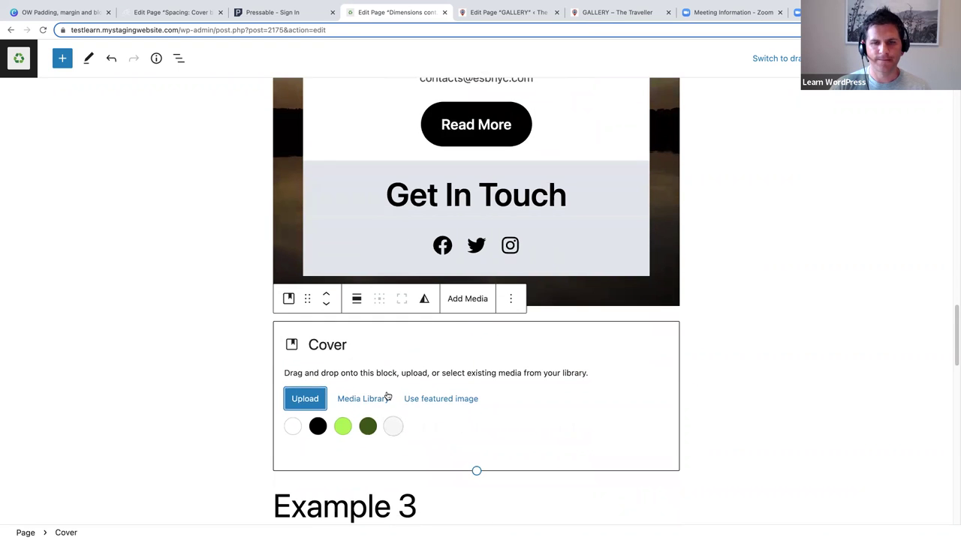
Step: Set the new Cover's background to the lake sunset image from the Media Library
{"action": "left_click", "coordinate": [363, 400]}
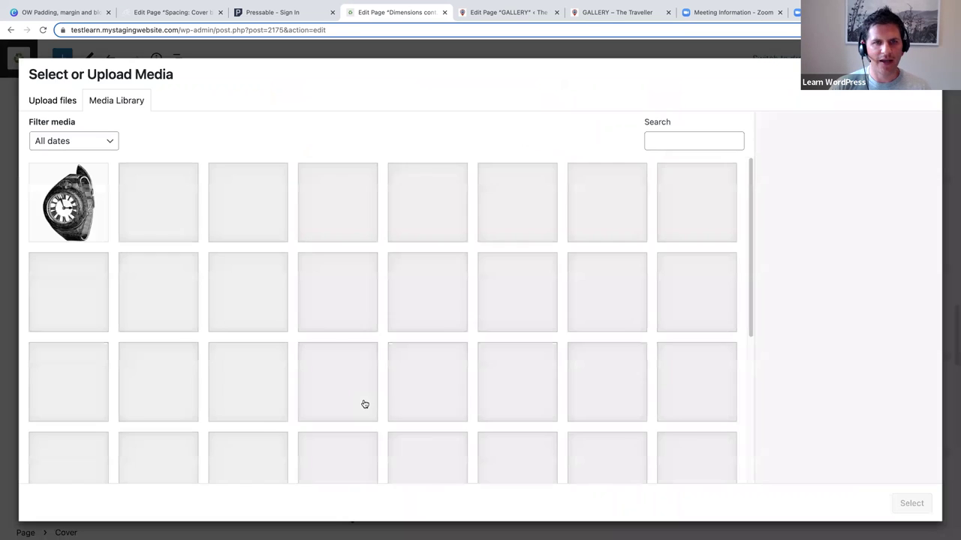
{"action": "scroll", "coordinate": [242, 353], "scroll_direction": "down", "scroll_amount": 2}
{"action": "scroll", "coordinate": [242, 352], "scroll_direction": "down", "scroll_amount": 5}
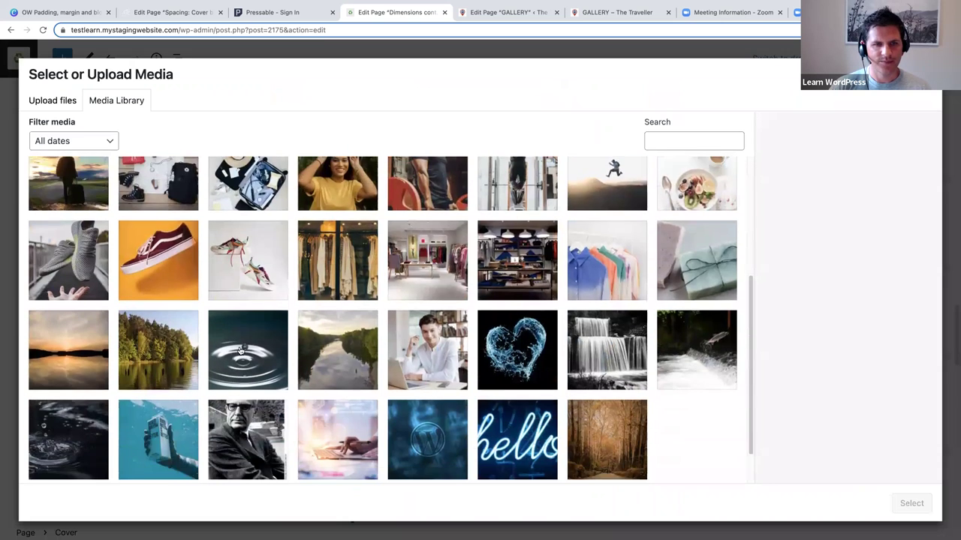
{"action": "left_click", "coordinate": [60, 302]}
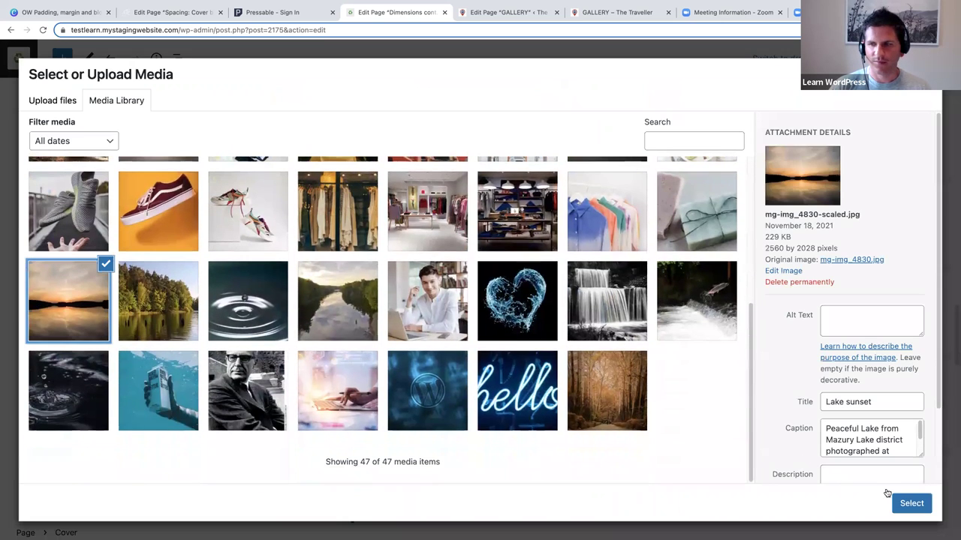
{"action": "left_click", "coordinate": [911, 505]}
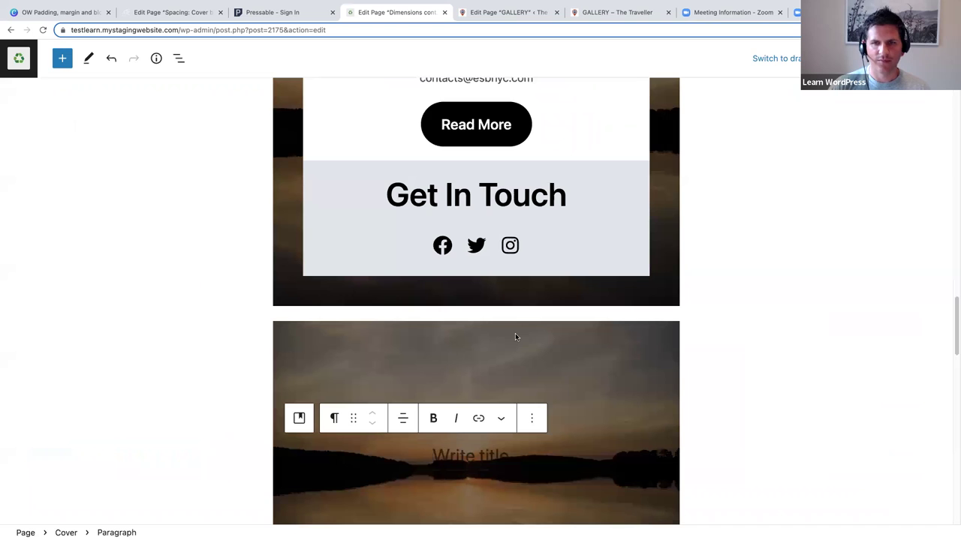
Step: Switch on full height for the lake sunset Cover block
{"action": "scroll", "coordinate": [514, 337], "scroll_direction": "down", "scroll_amount": 3}
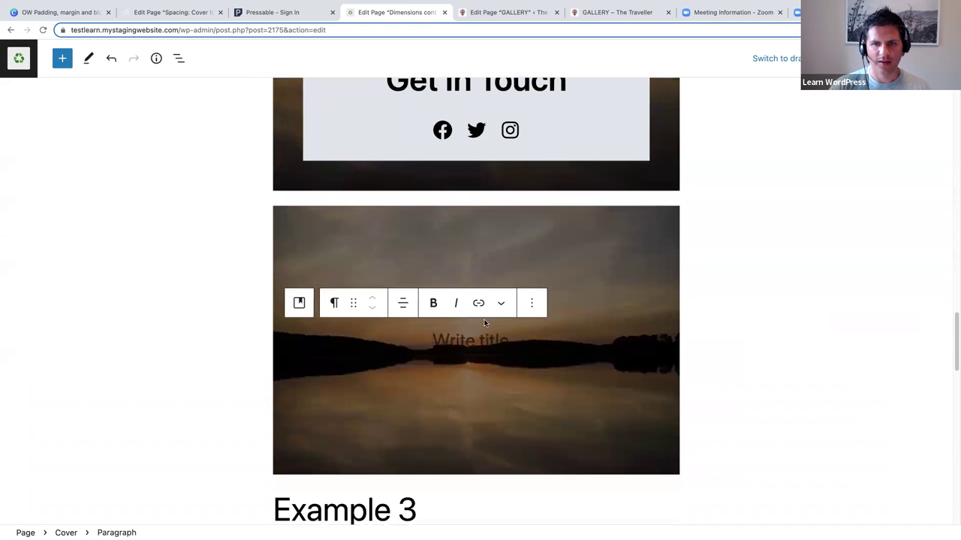
{"action": "left_click", "coordinate": [312, 228]}
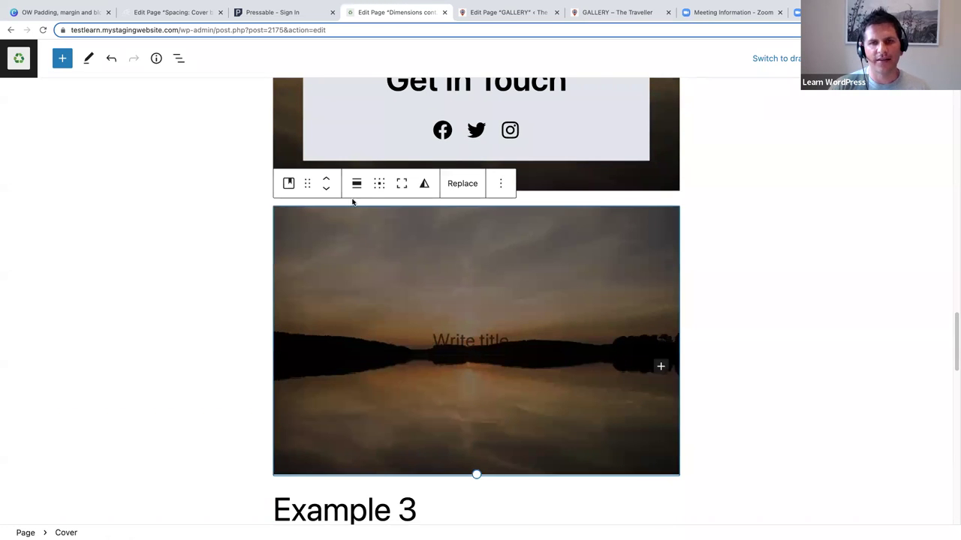
{"action": "left_click", "coordinate": [401, 185]}
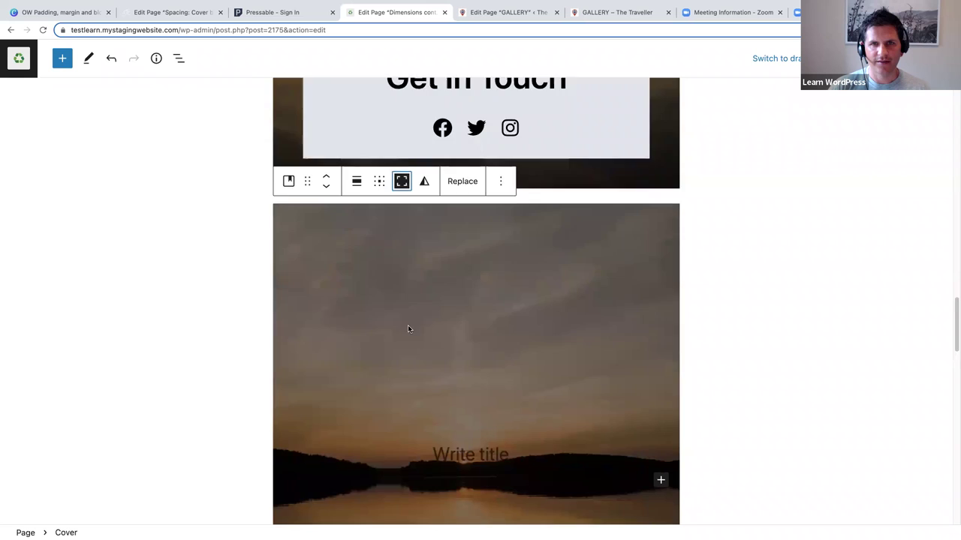
{"action": "scroll", "coordinate": [408, 329], "scroll_direction": "down", "scroll_amount": 3}
{"action": "scroll", "coordinate": [407, 325], "scroll_direction": "up", "scroll_amount": 6}
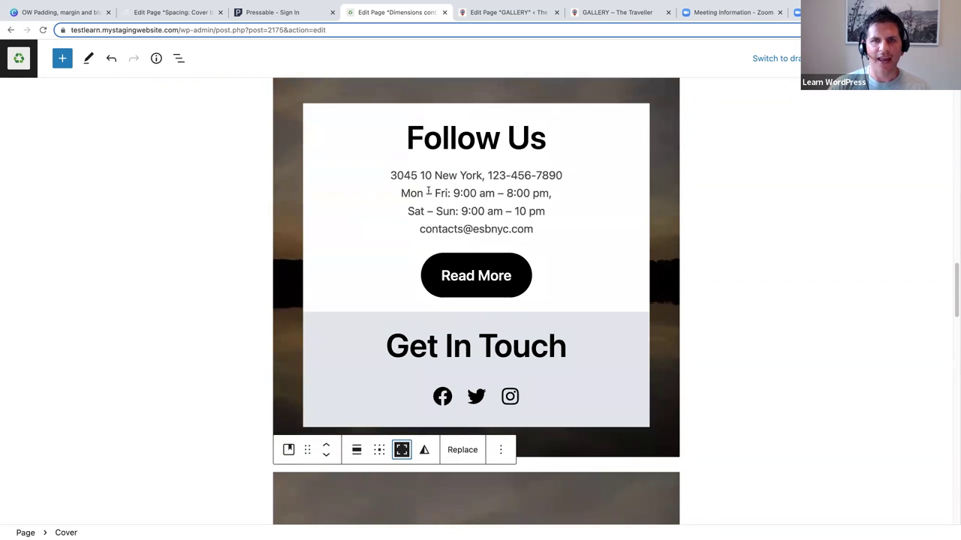
{"action": "scroll", "coordinate": [367, 250], "scroll_direction": "down", "scroll_amount": 3}
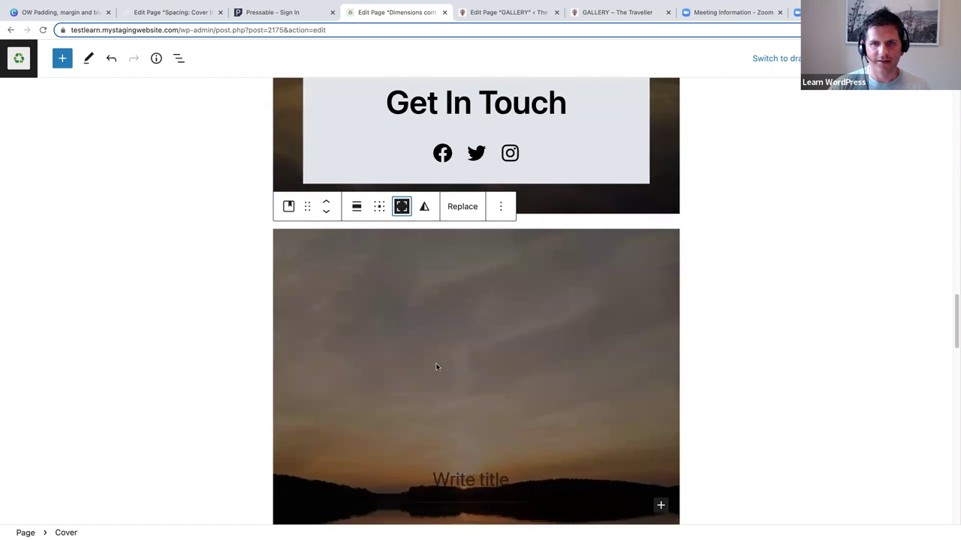
{"action": "scroll", "coordinate": [458, 396], "scroll_direction": "down", "scroll_amount": 1}
Step: Turn the Cover's title paragraph into a Group block with /group
{"action": "left_click", "coordinate": [454, 422]}
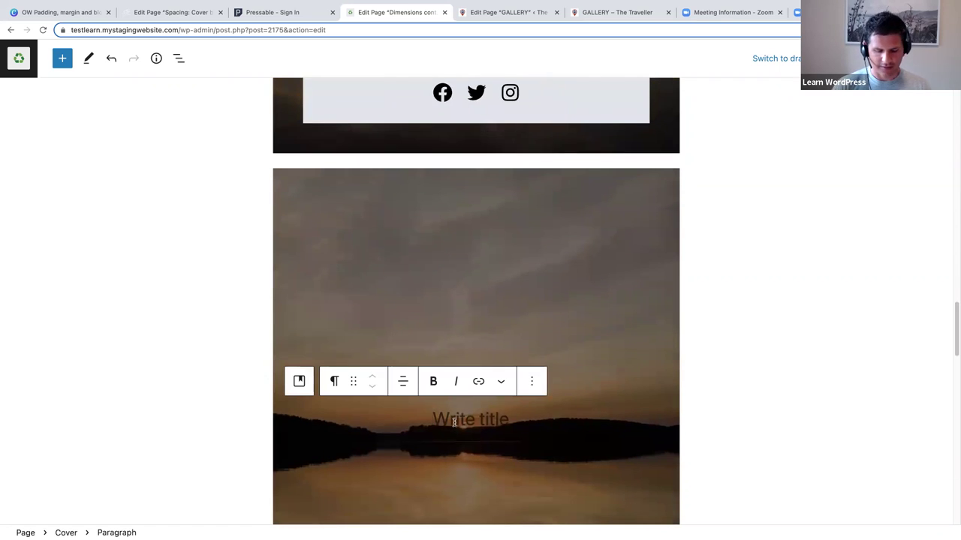
{"action": "type", "text": "/group"}
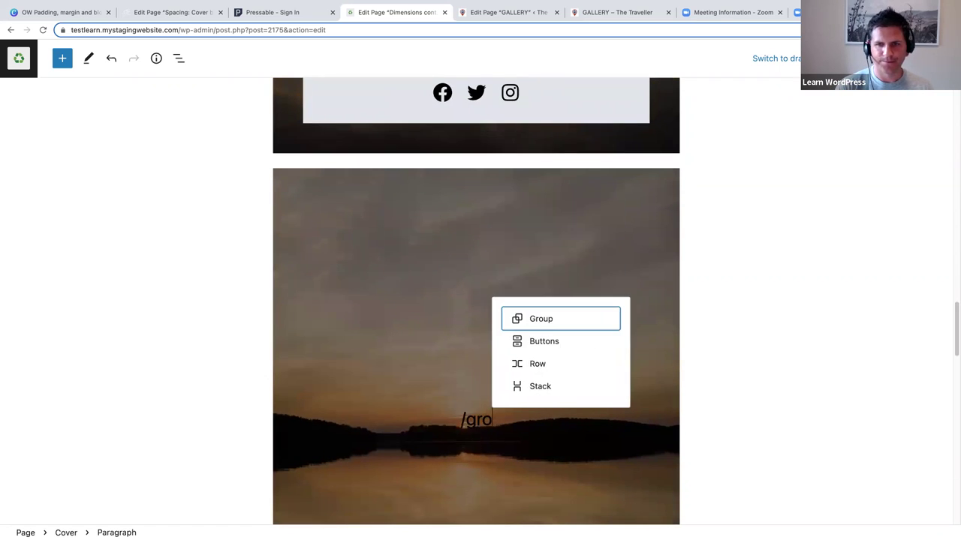
{"action": "left_click", "coordinate": [553, 320]}
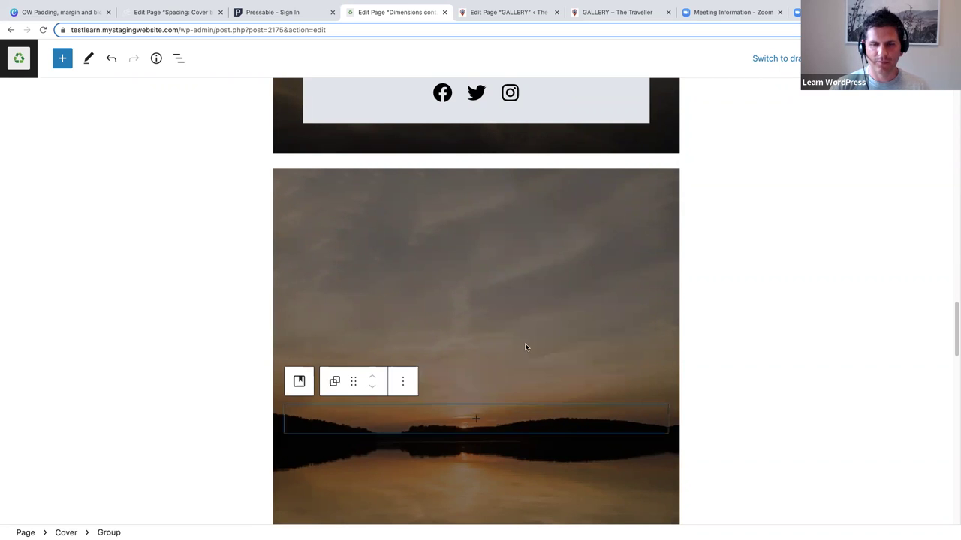
{"action": "left_click", "coordinate": [475, 422]}
{"action": "left_click", "coordinate": [426, 424]}
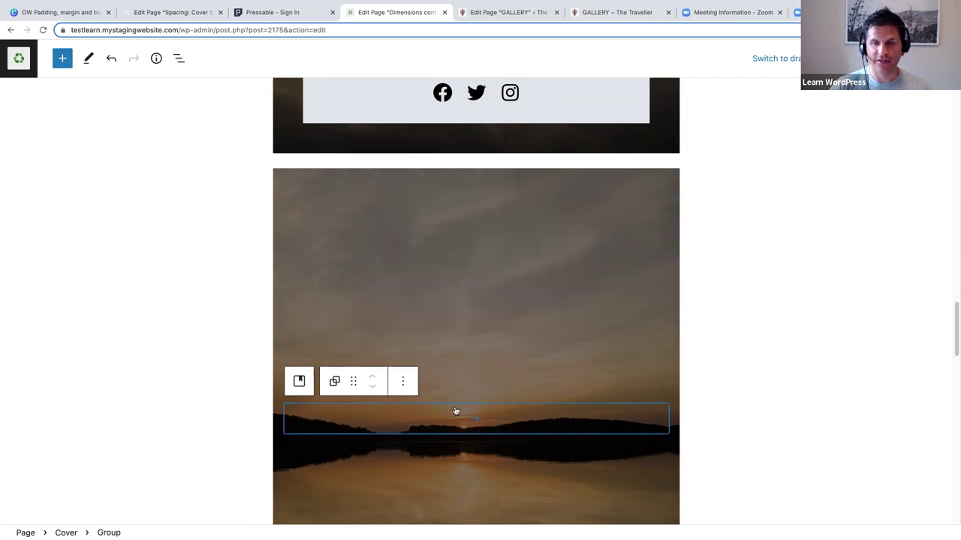
Step: Give the Group a white Base background colour
{"action": "key", "text": "super+shift+comma"}
{"action": "scroll", "coordinate": [863, 360], "scroll_direction": "down", "scroll_amount": 2}
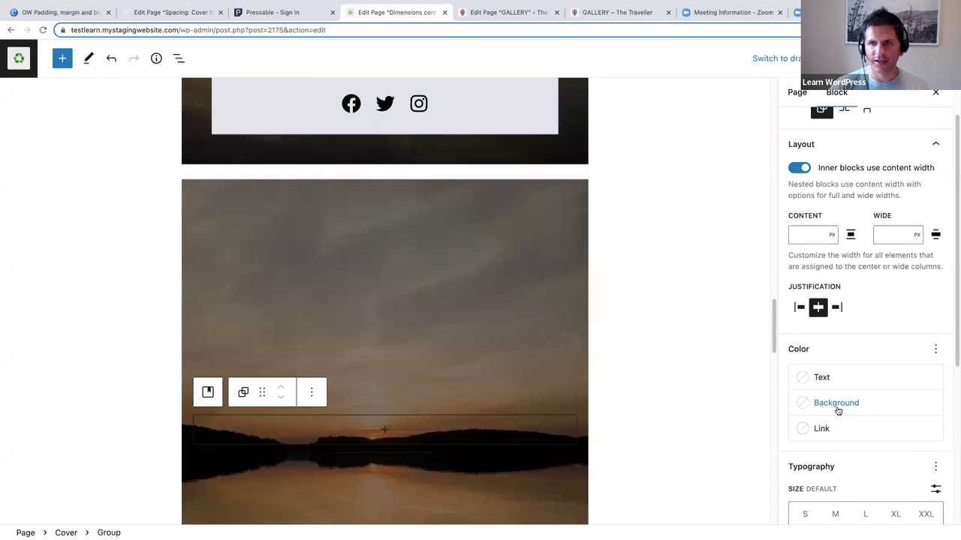
{"action": "left_click", "coordinate": [836, 403]}
{"action": "left_click", "coordinate": [622, 326]}
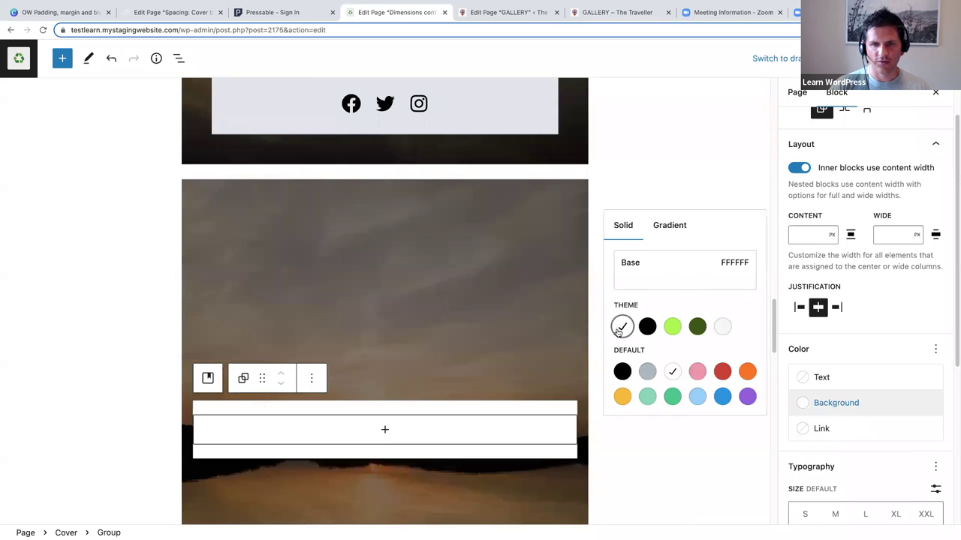
Step: Add a Heading block inside the white Group
{"action": "scroll", "coordinate": [378, 420], "scroll_direction": "down", "scroll_amount": 3}
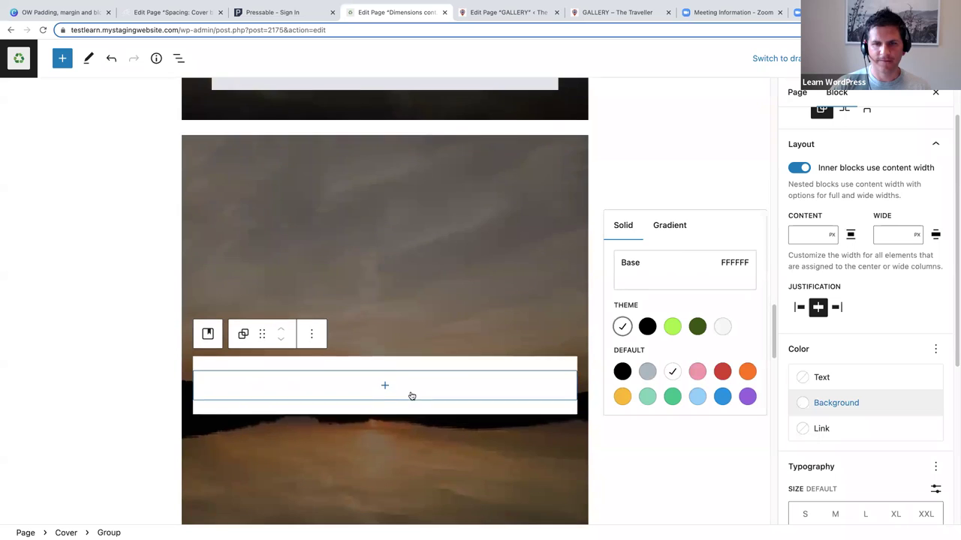
{"action": "left_click", "coordinate": [386, 345]}
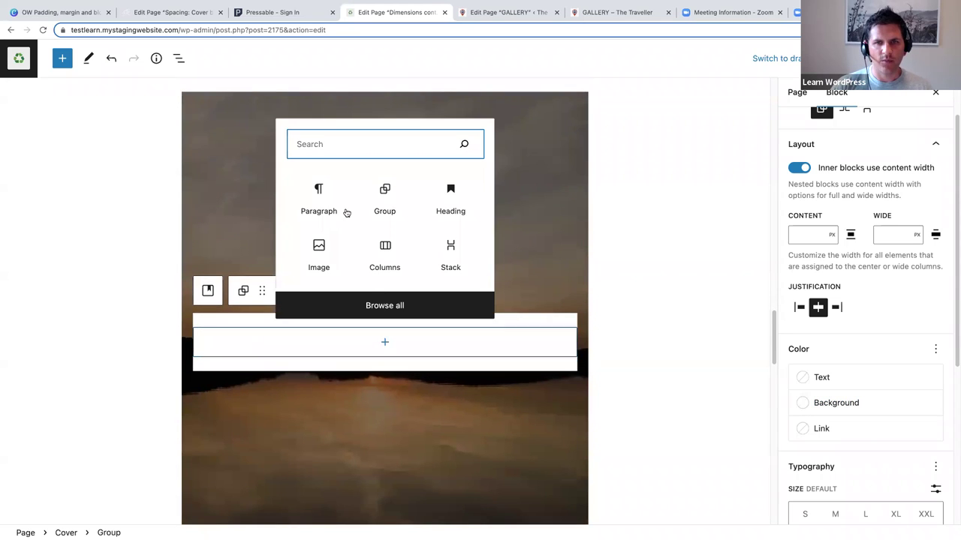
{"action": "left_click", "coordinate": [451, 190]}
{"action": "scroll", "coordinate": [307, 332], "scroll_direction": "up", "scroll_amount": 8}
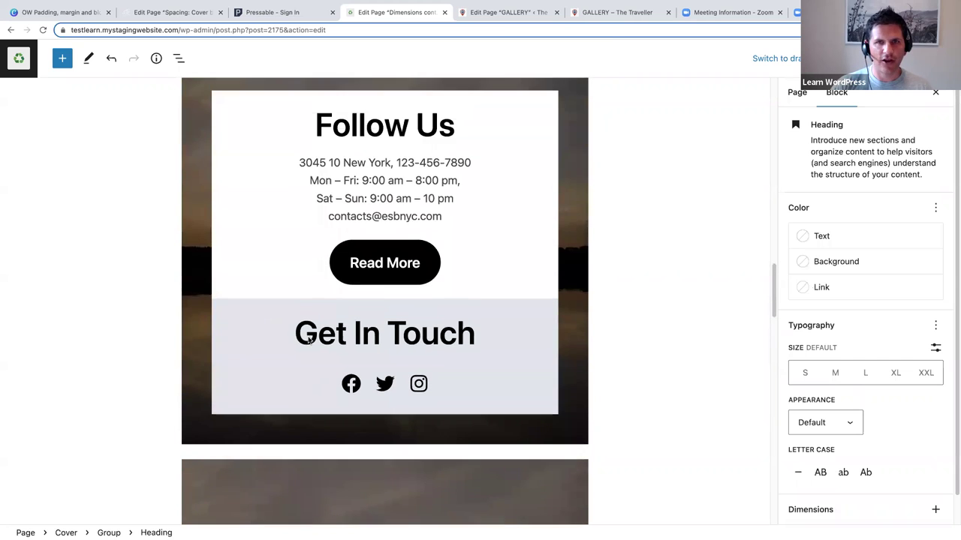
Step: Title the heading 'Follow Us' and start a paragraph below it
{"action": "scroll", "coordinate": [309, 340], "scroll_direction": "down", "scroll_amount": 10}
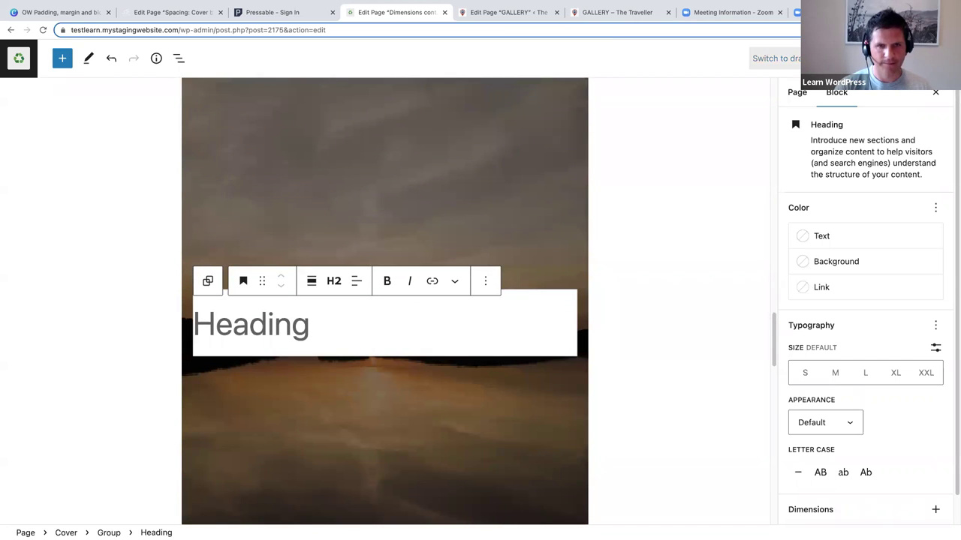
{"action": "type", "text": "Follow Us"}
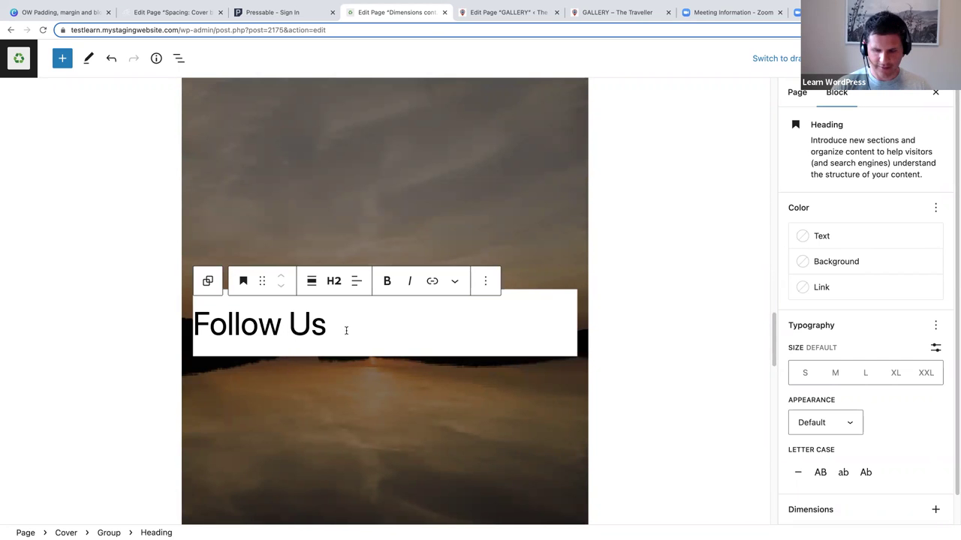
{"action": "key", "text": "Return"}
Step: Copy the address, hours and email lines from the original card and paste them under Follow Us
{"action": "scroll", "coordinate": [421, 243], "scroll_direction": "up", "scroll_amount": 10}
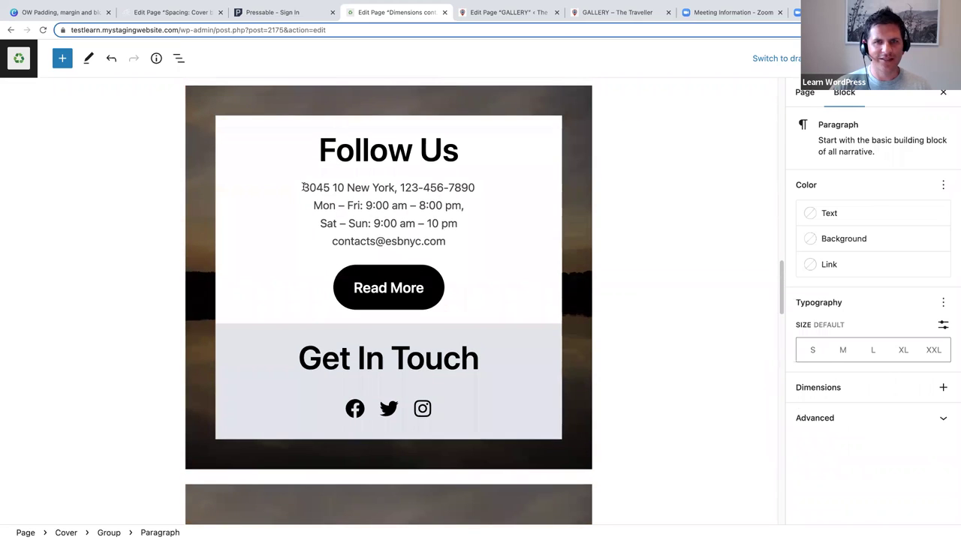
{"action": "mouse_move", "coordinate": [303, 188]}
{"action": "left_mouse_down"}
{"action": "mouse_move", "coordinate": [442, 248]}
{"action": "mouse_move", "coordinate": [332, 242]}
{"action": "mouse_move", "coordinate": [301, 193]}
{"action": "left_mouse_up"}
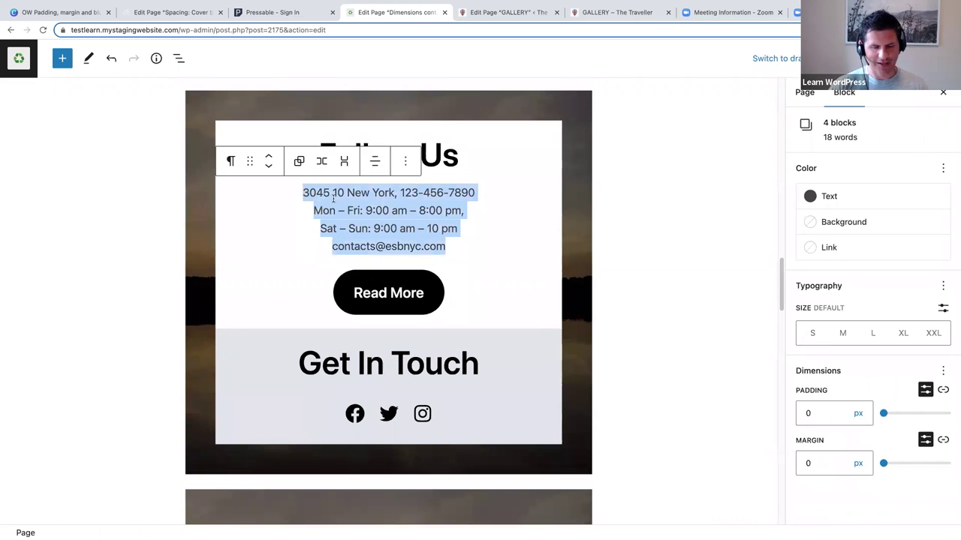
{"action": "key", "text": "super+c"}
{"action": "scroll", "coordinate": [343, 298], "scroll_direction": "down", "scroll_amount": 5}
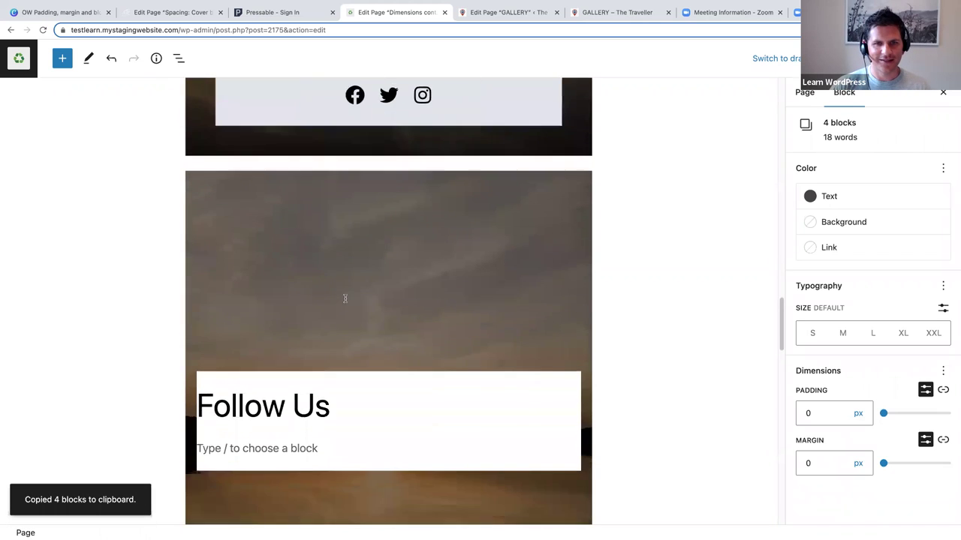
{"action": "left_click", "coordinate": [225, 425]}
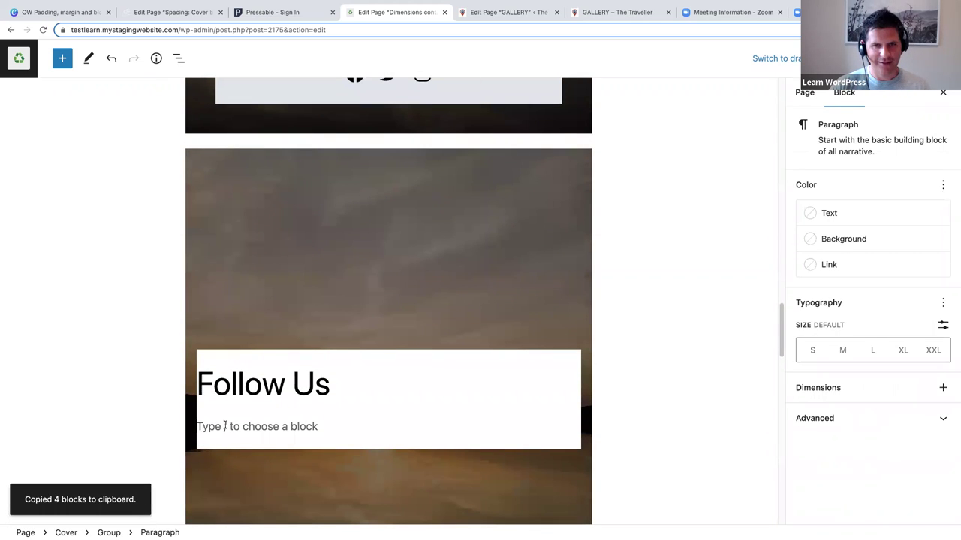
{"action": "key", "text": "super+v"}
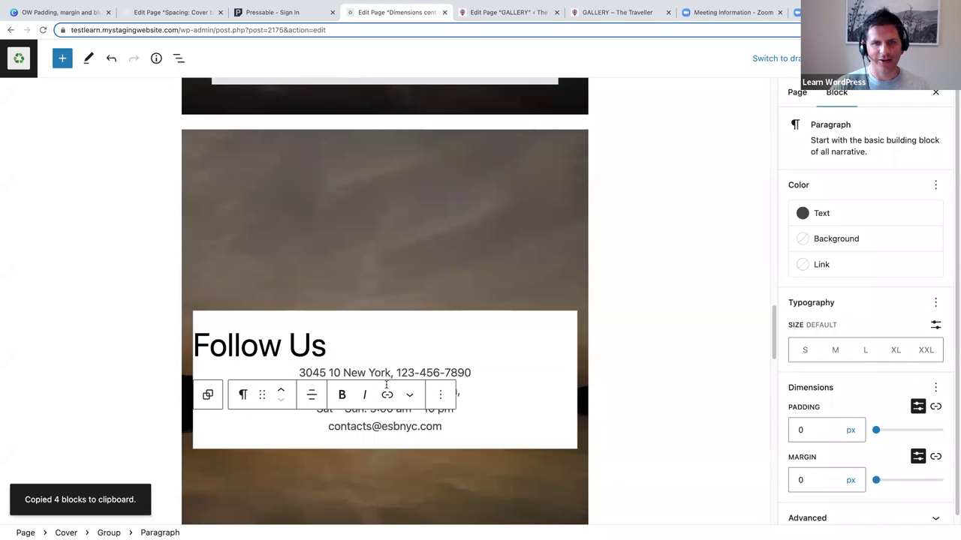
Step: Centre the Follow Us heading and add an empty paragraph after the email line
{"action": "left_click", "coordinate": [242, 345]}
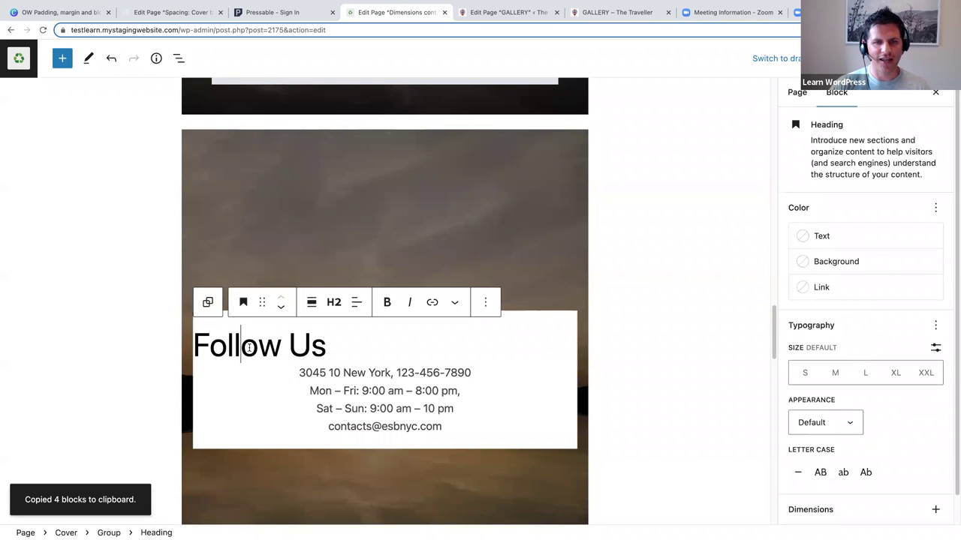
{"action": "left_click", "coordinate": [356, 302]}
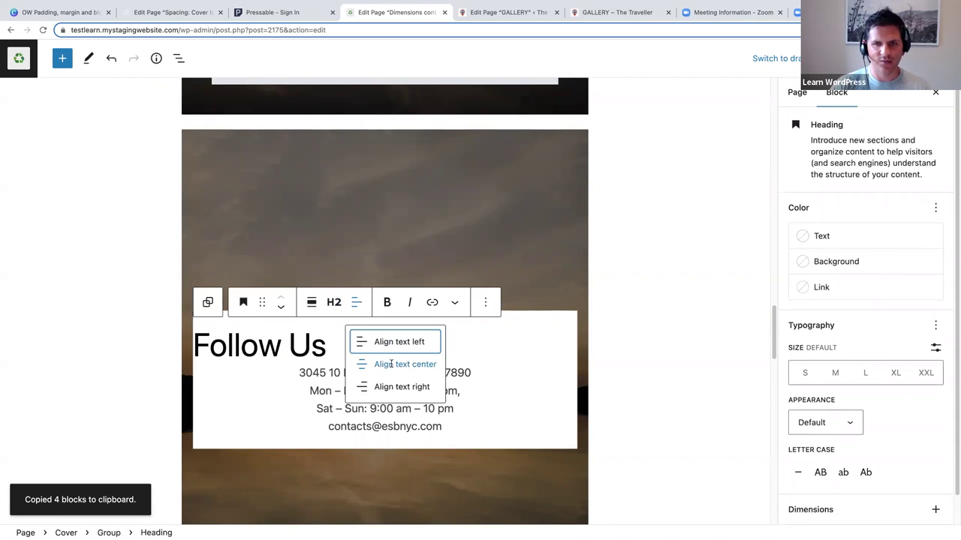
{"action": "left_click", "coordinate": [391, 364]}
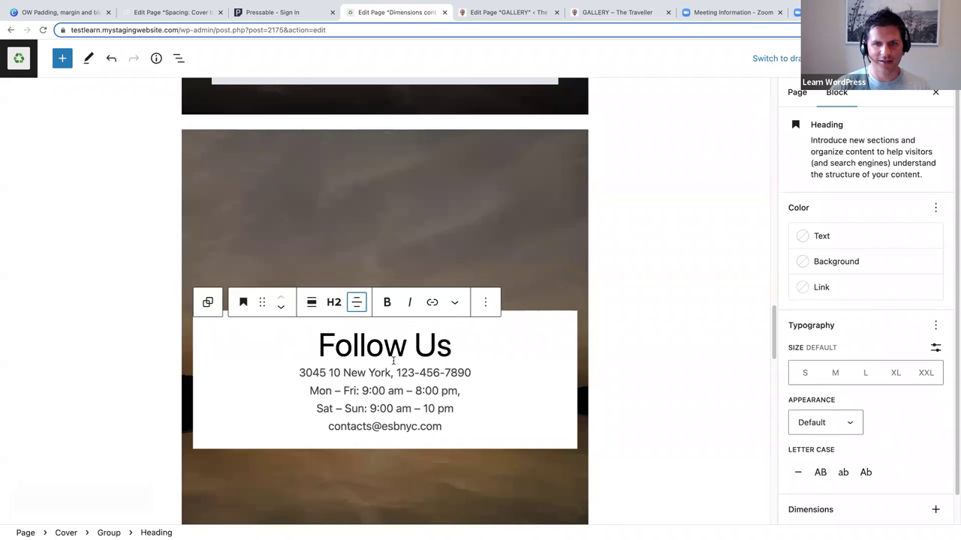
{"action": "left_click", "coordinate": [453, 426]}
{"action": "key", "text": "Return"}
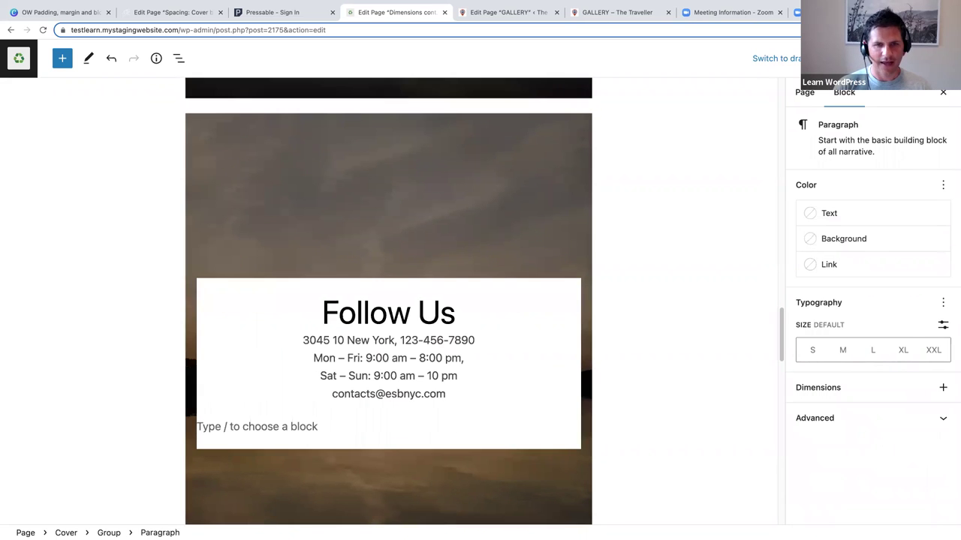
Step: Insert a Buttons block with /butto and label the button 'READ MORE'
{"action": "type", "text": "/"}
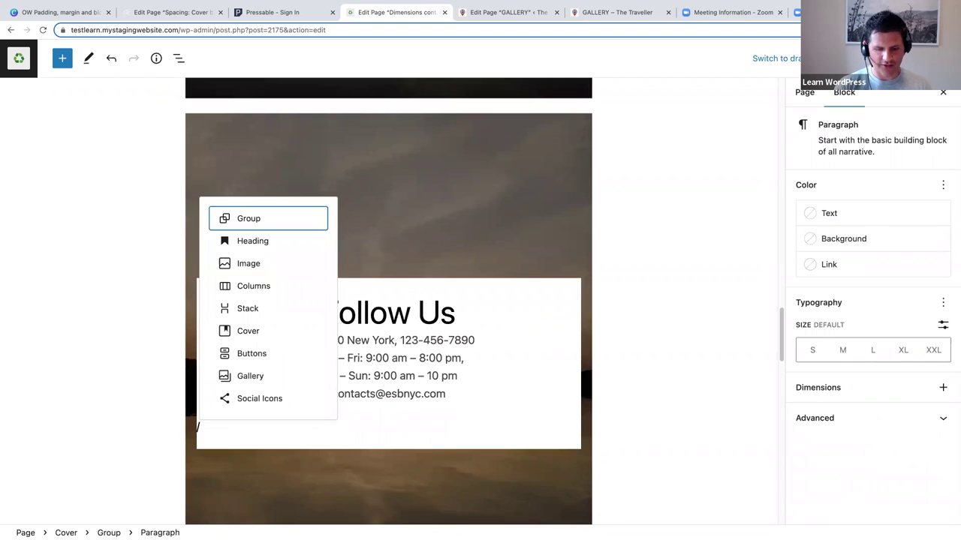
{"action": "type", "text": "butto"}
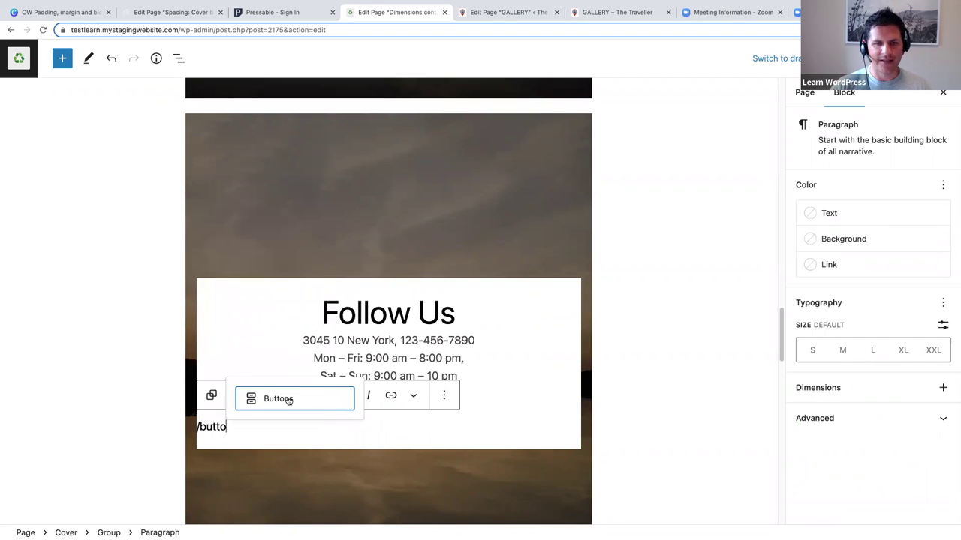
{"action": "left_click", "coordinate": [289, 399]}
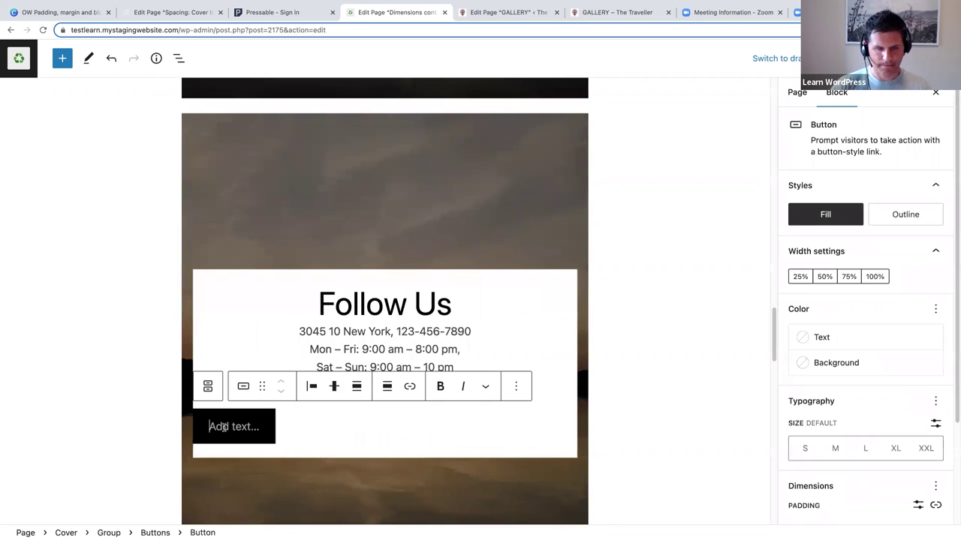
{"action": "scroll", "coordinate": [298, 346], "scroll_direction": "up", "scroll_amount": 5}
{"action": "scroll", "coordinate": [300, 355], "scroll_direction": "down", "scroll_amount": 5}
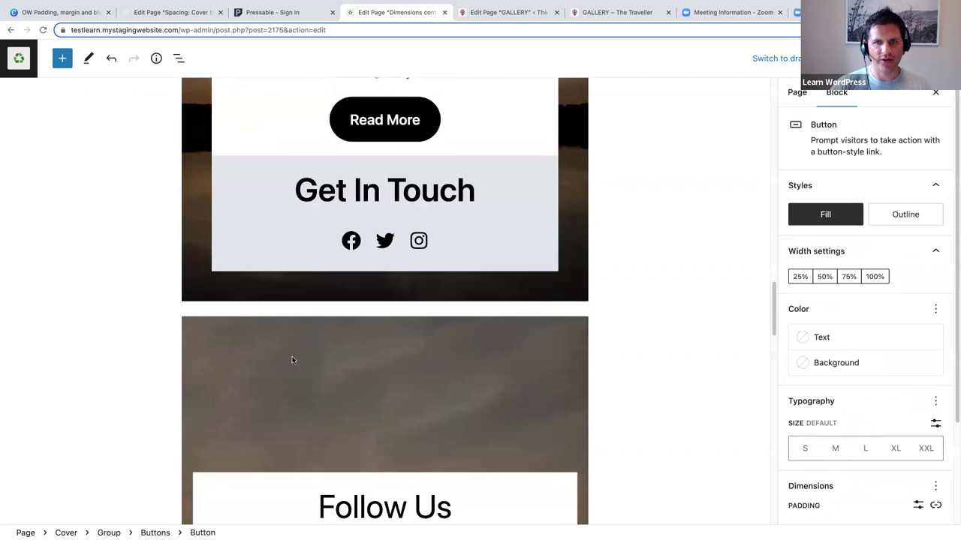
{"action": "scroll", "coordinate": [262, 383], "scroll_direction": "down", "scroll_amount": 1}
{"action": "type", "text": "RE"}
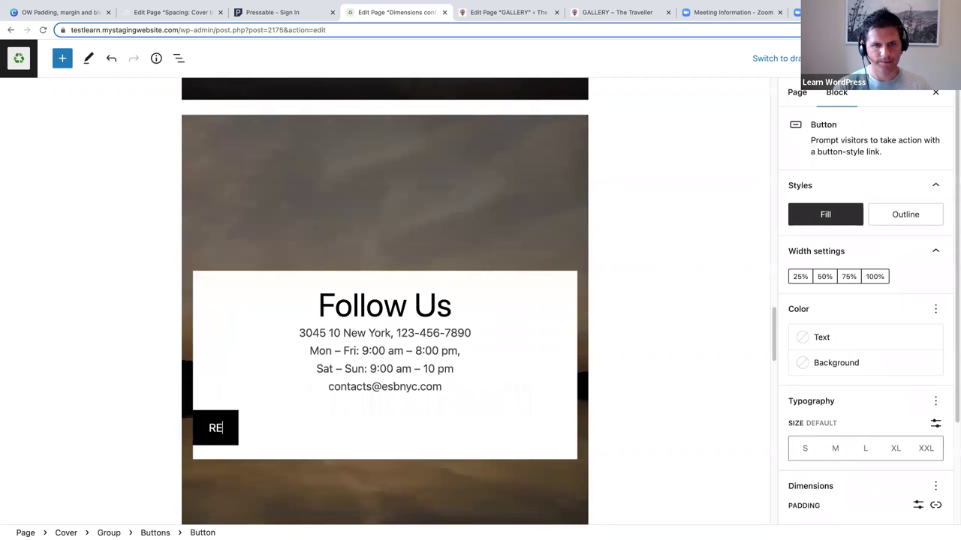
{"action": "type", "text": "AD MORE"}
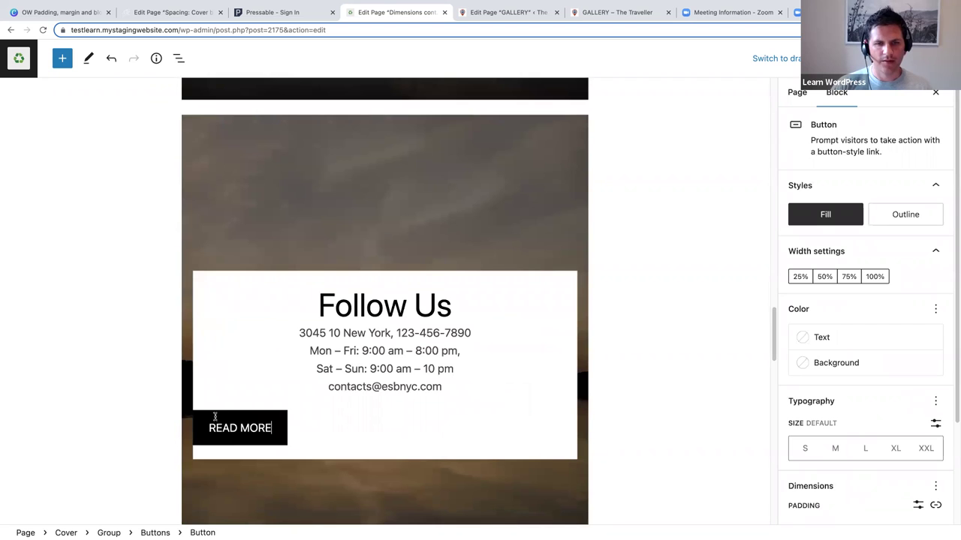
Step: Give the READ MORE button a black background and white text
{"action": "left_click", "coordinate": [853, 363]}
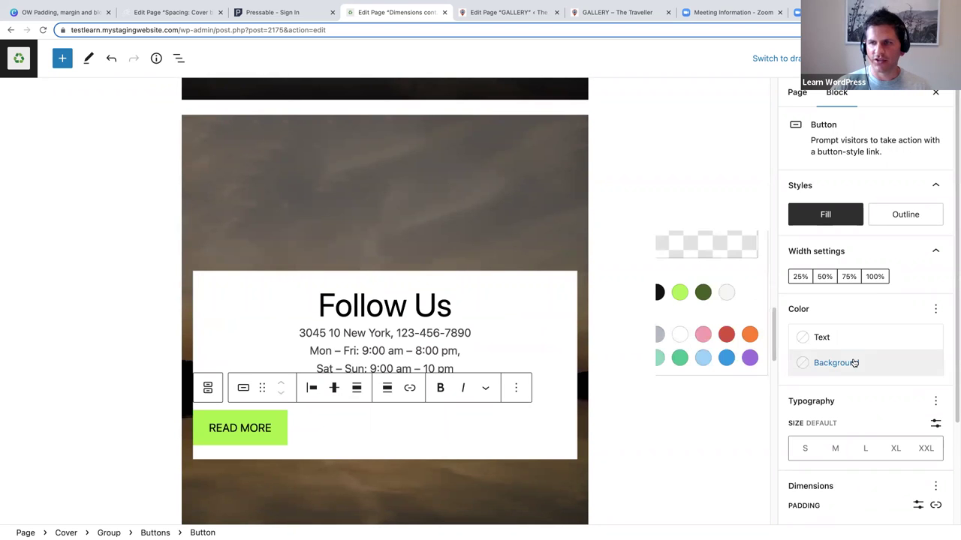
{"action": "left_click", "coordinate": [647, 286]}
{"action": "left_click", "coordinate": [821, 337]}
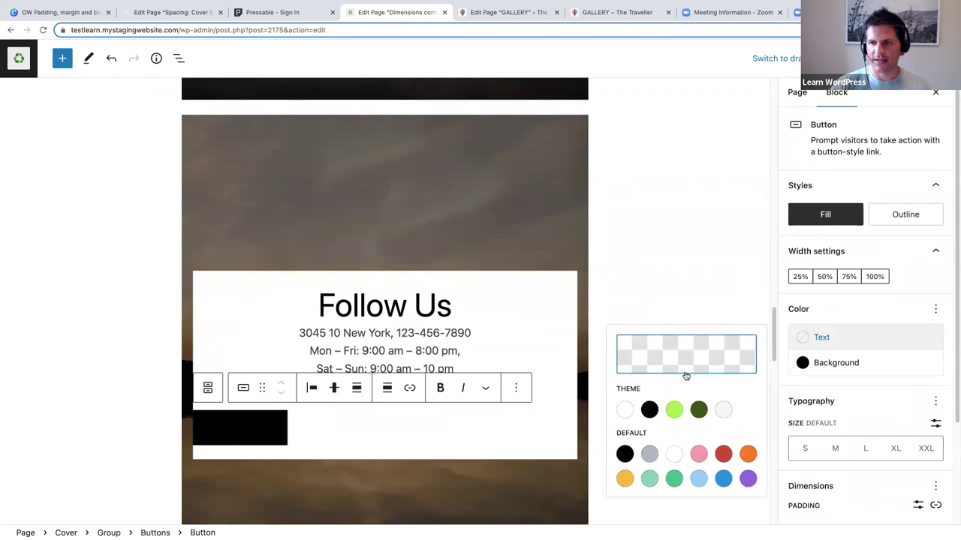
{"action": "left_click", "coordinate": [624, 409]}
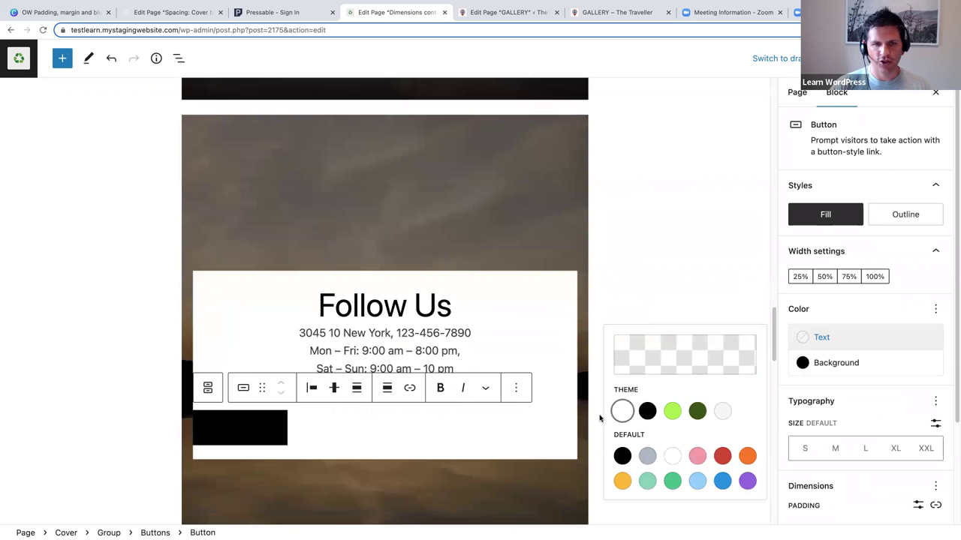
{"action": "left_click", "coordinate": [200, 419]}
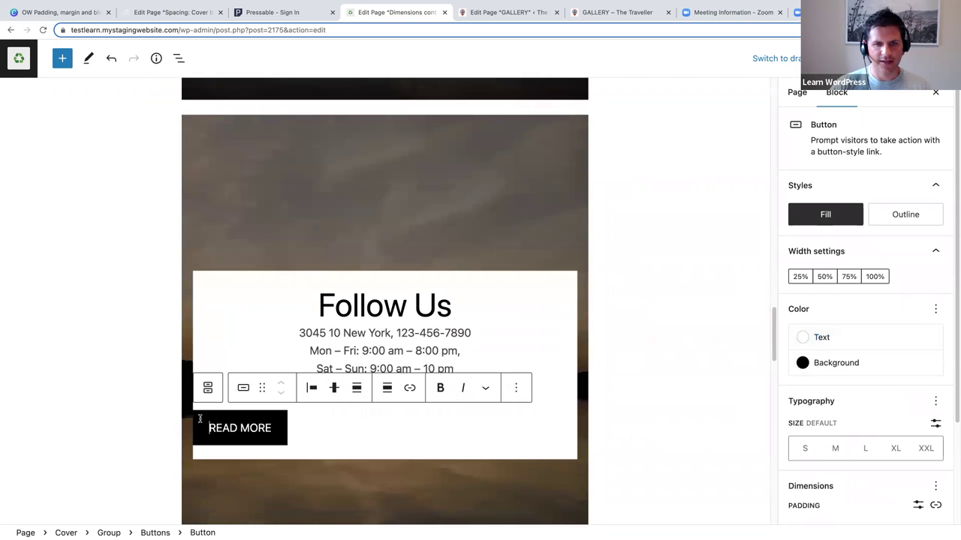
Step: Open List View and select the Buttons container holding READ MORE
{"action": "left_click", "coordinate": [335, 388]}
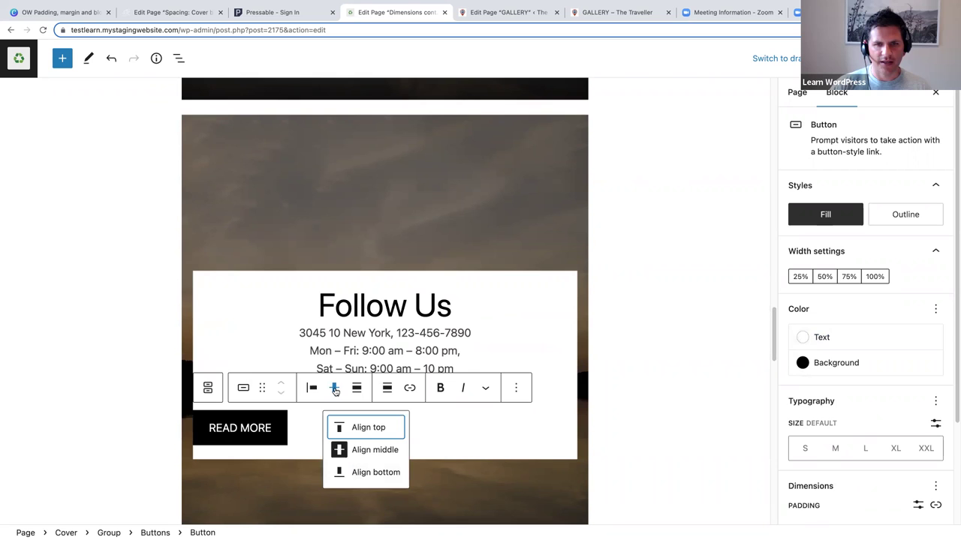
{"action": "left_click", "coordinate": [334, 388]}
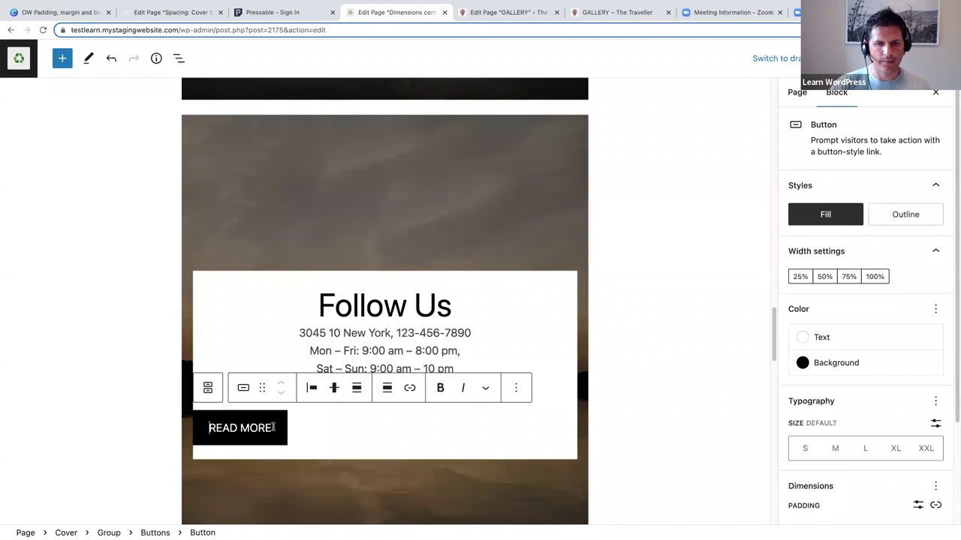
{"action": "left_click", "coordinate": [178, 58]}
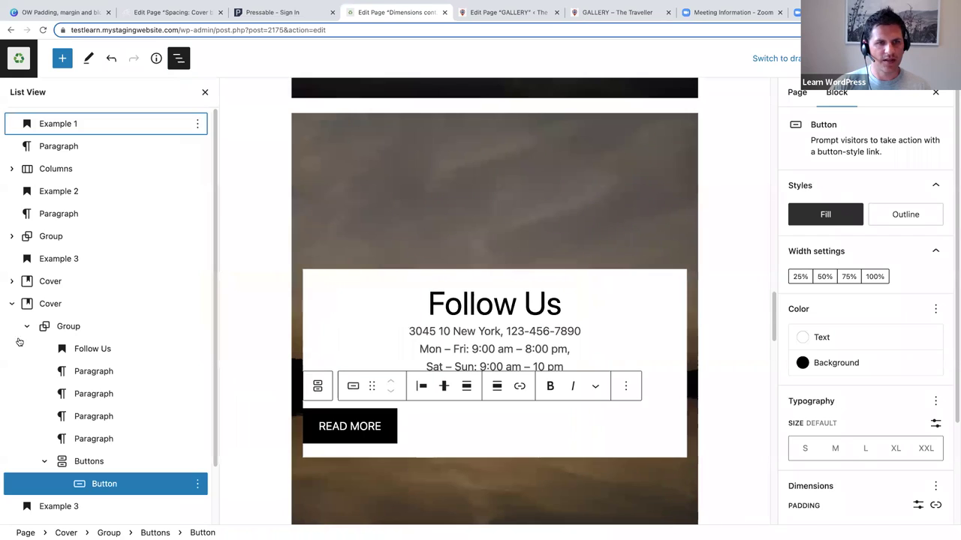
{"action": "scroll", "coordinate": [68, 392], "scroll_direction": "down", "scroll_amount": 2}
{"action": "left_click", "coordinate": [80, 396]}
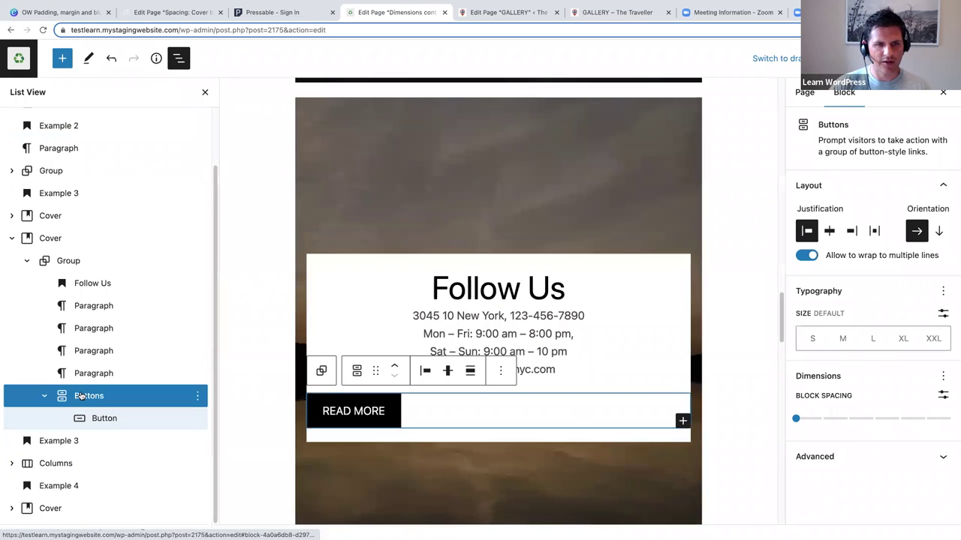
{"action": "left_click", "coordinate": [448, 372]}
{"action": "left_click", "coordinate": [488, 432]}
Step: Select the READ MORE Button block and centre it horizontally in the card
{"action": "left_click", "coordinate": [375, 411]}
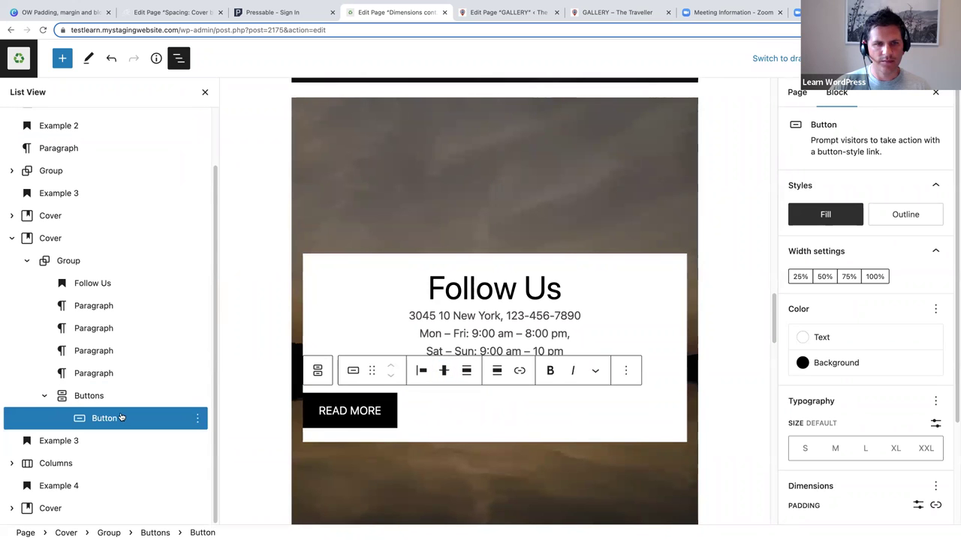
{"action": "left_click", "coordinate": [99, 397]}
{"action": "left_click", "coordinate": [96, 424]}
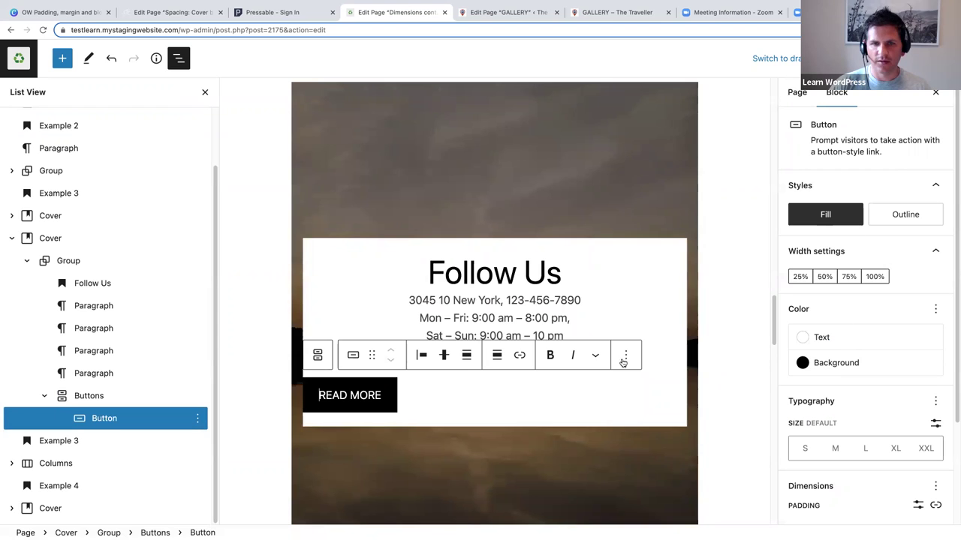
{"action": "left_click", "coordinate": [467, 356]}
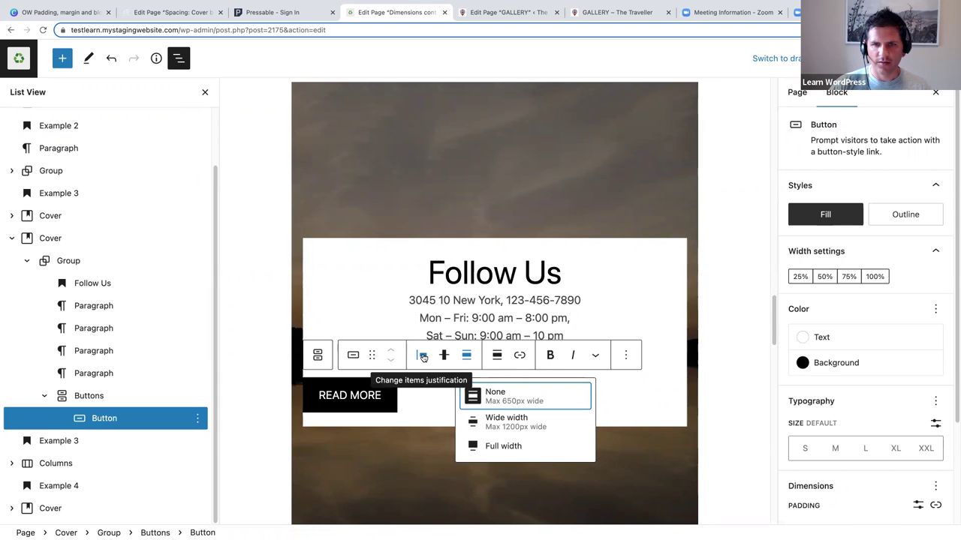
{"action": "left_click", "coordinate": [499, 359]}
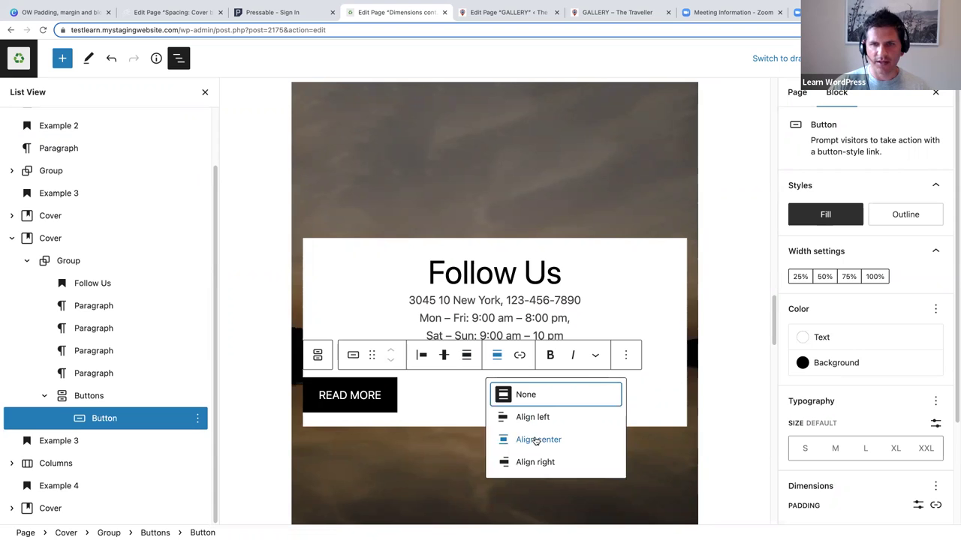
{"action": "left_click", "coordinate": [536, 441]}
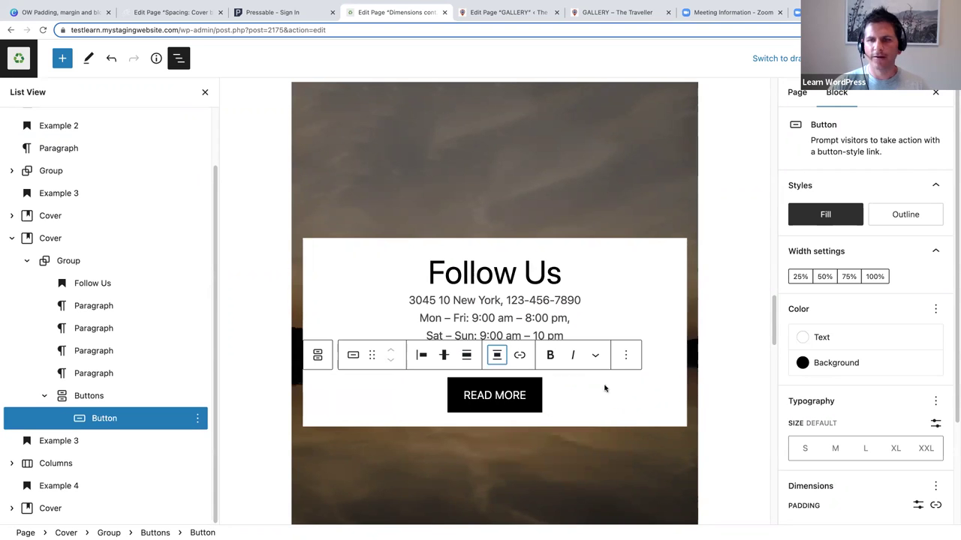
Step: Set the READ MORE button's border radius to 100 px and its padding to 0
{"action": "left_click_drag", "start_coordinate": [953, 309], "coordinate": [952, 460]}
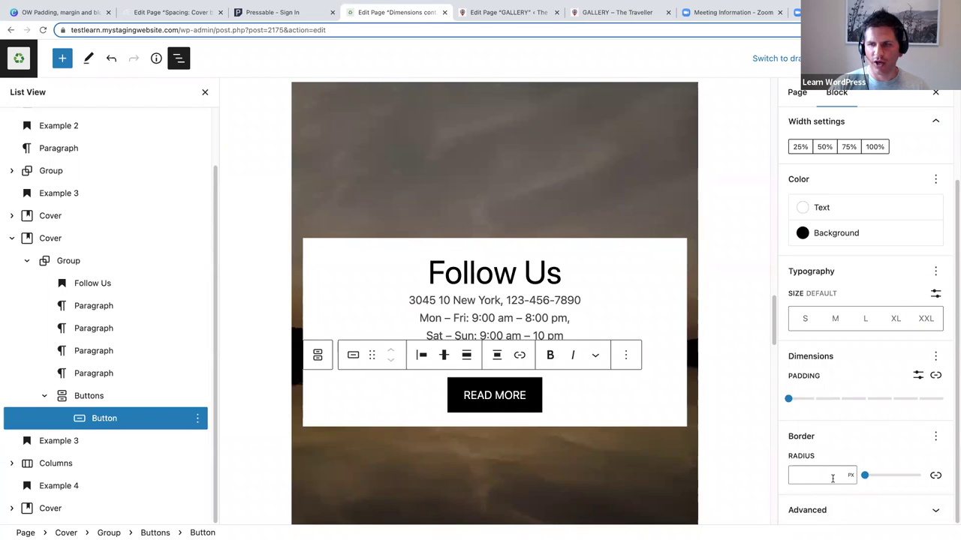
{"action": "mouse_move", "coordinate": [865, 477]}
{"action": "left_click_drag", "start_coordinate": [866, 477], "coordinate": [873, 478]}
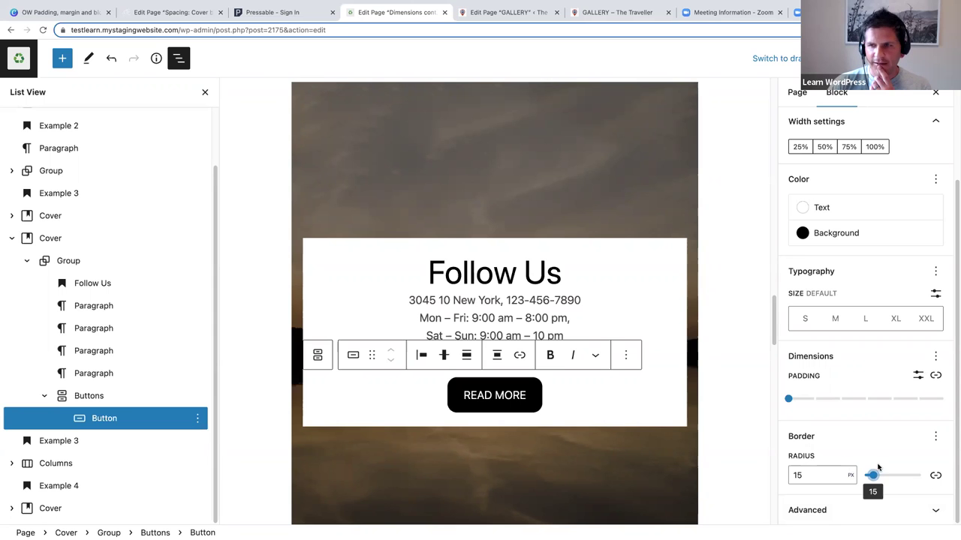
{"action": "left_click_drag", "start_coordinate": [875, 475], "coordinate": [923, 475]}
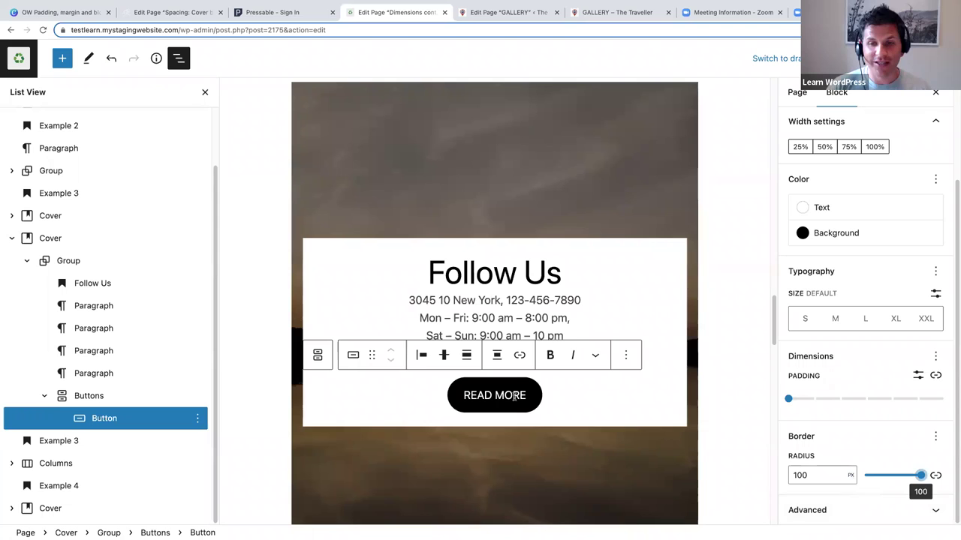
{"action": "scroll", "coordinate": [487, 390], "scroll_direction": "down", "scroll_amount": 1}
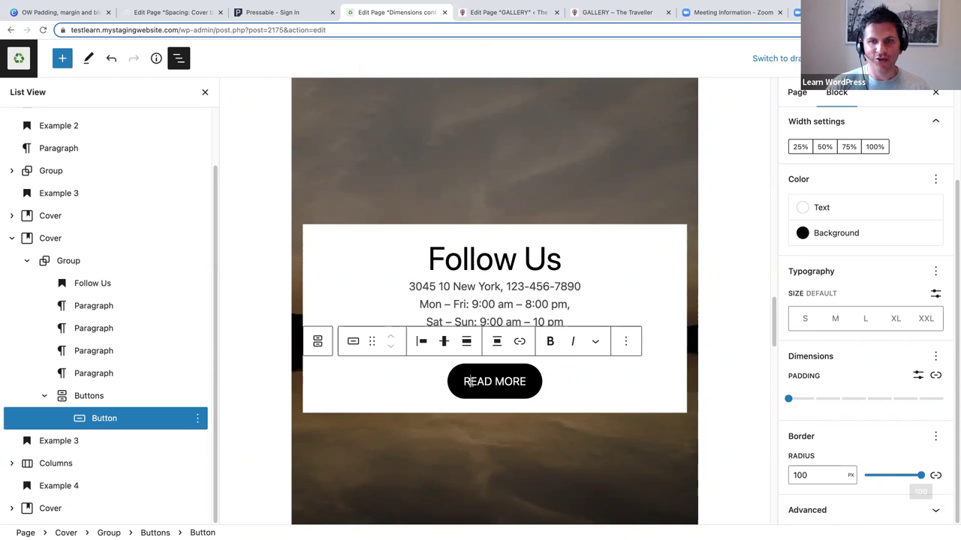
{"action": "left_click", "coordinate": [789, 401]}
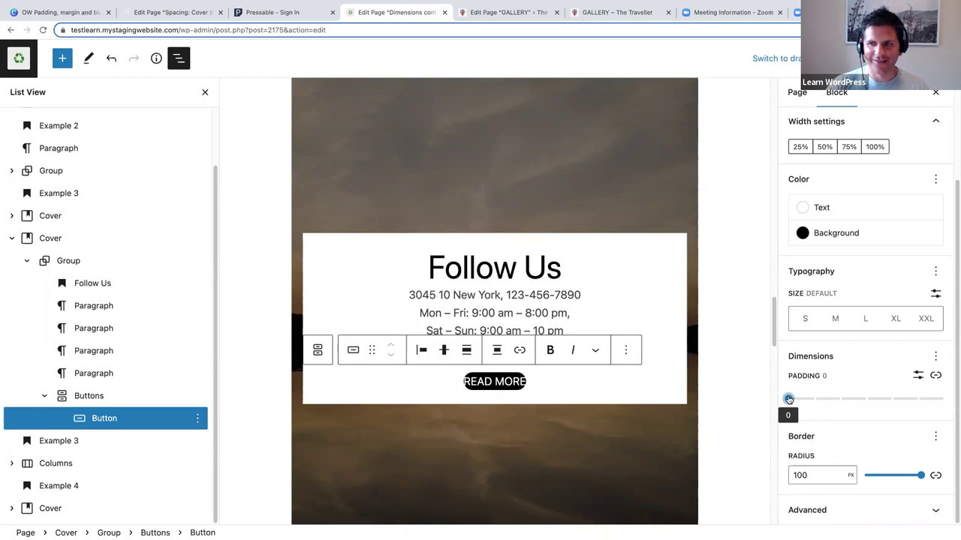
Step: Try a custom padding value in rem on the READ MORE button
{"action": "left_click", "coordinate": [918, 375]}
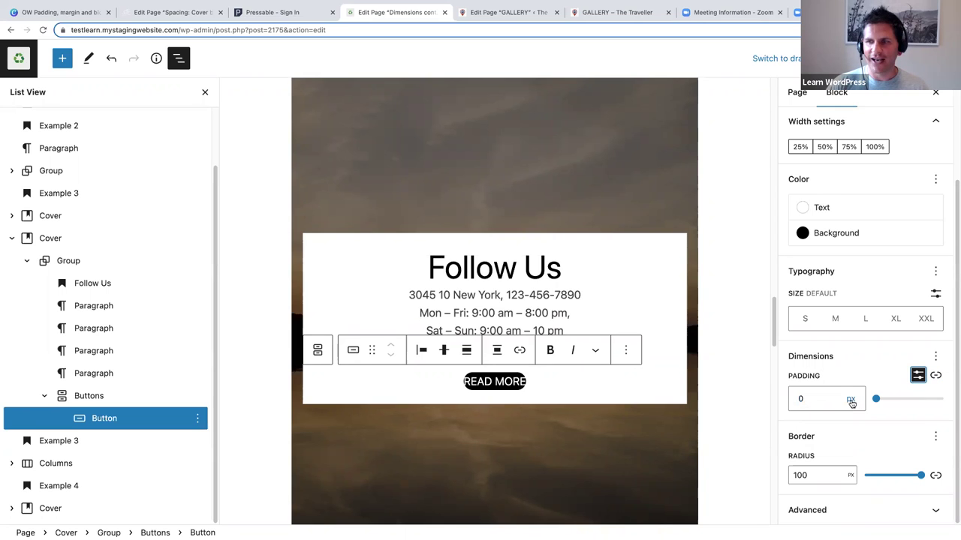
{"action": "left_click", "coordinate": [851, 400]}
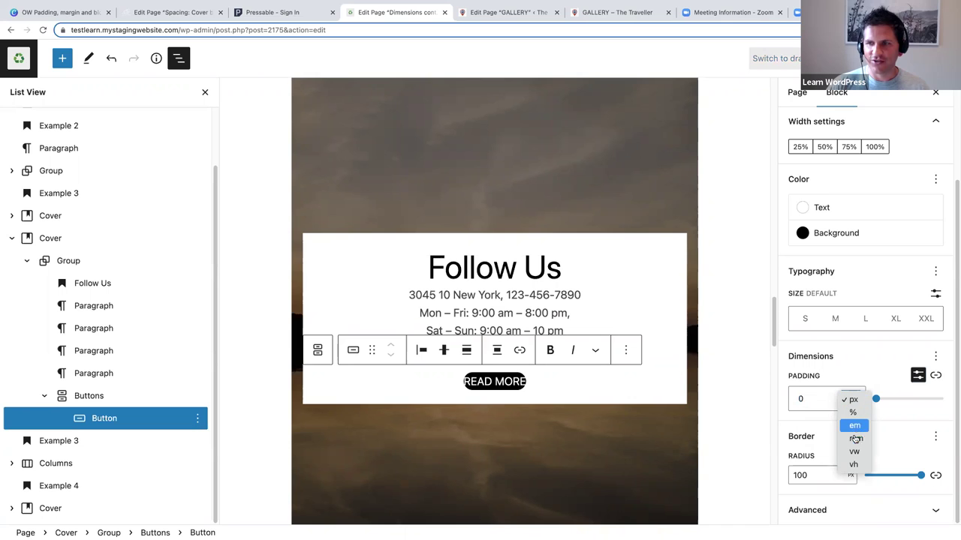
{"action": "left_click", "coordinate": [854, 440]}
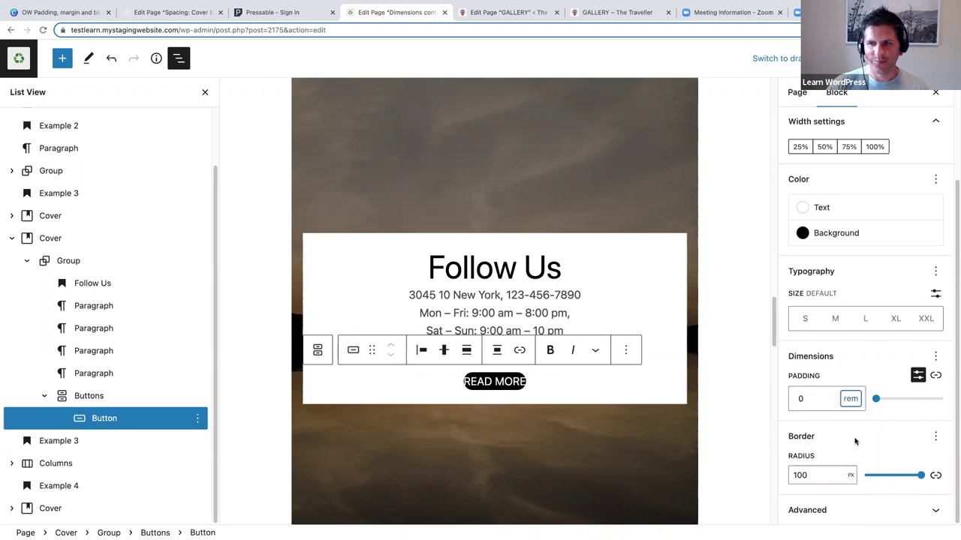
{"action": "left_click_drag", "start_coordinate": [807, 400], "coordinate": [815, 345]}
{"action": "mouse_move", "coordinate": [817, 373]}
{"action": "left_mouse_down"}
{"action": "mouse_move", "coordinate": [818, 406]}
{"action": "mouse_move", "coordinate": [818, 378]}
{"action": "left_mouse_up"}
{"action": "left_click", "coordinate": [535, 379]}
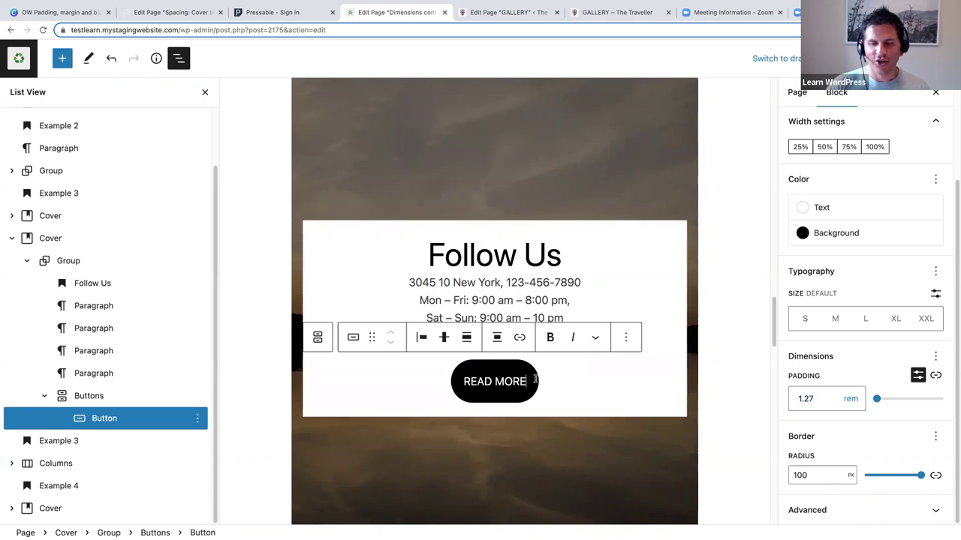
{"action": "scroll", "coordinate": [574, 368], "scroll_direction": "down", "scroll_amount": 1}
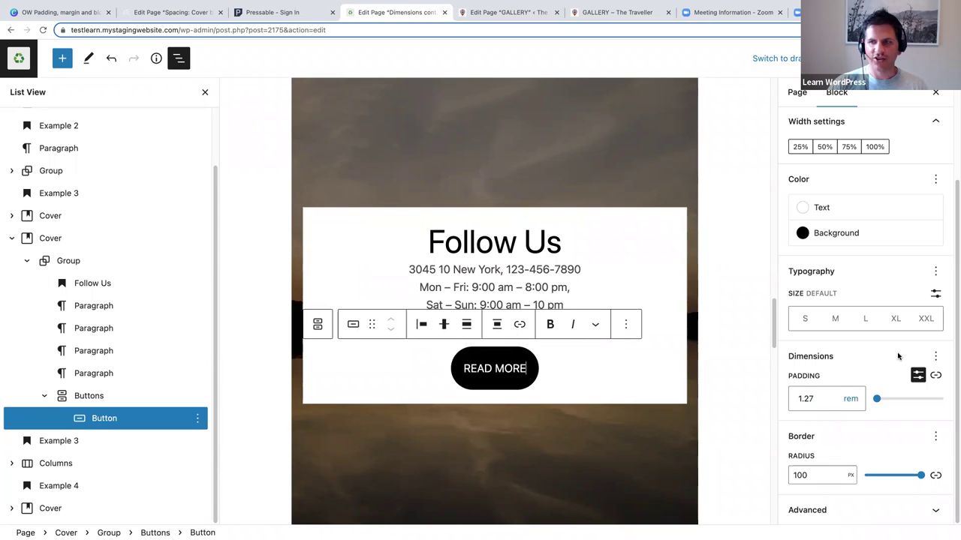
Step: Reset the button's Dimensions settings to default with Reset all
{"action": "left_click", "coordinate": [935, 357]}
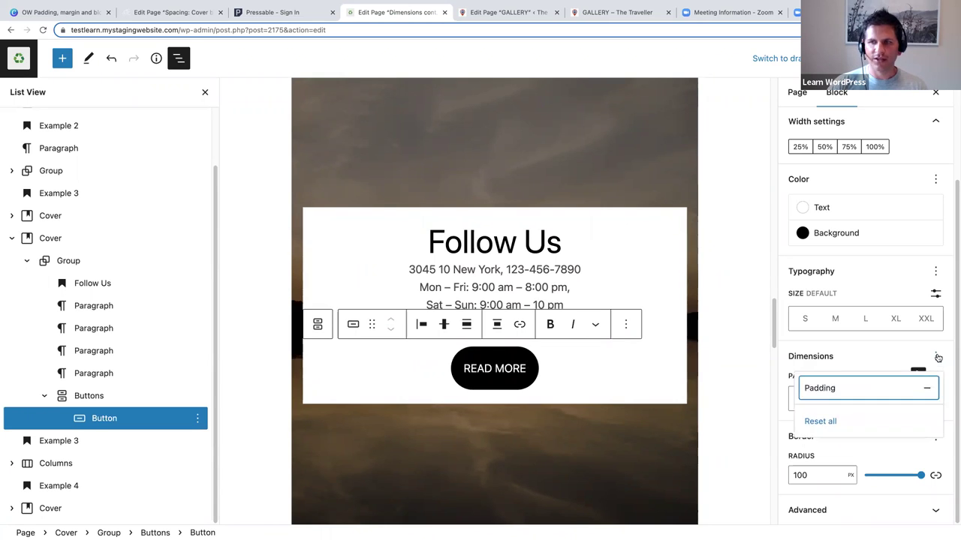
{"action": "left_click", "coordinate": [818, 422]}
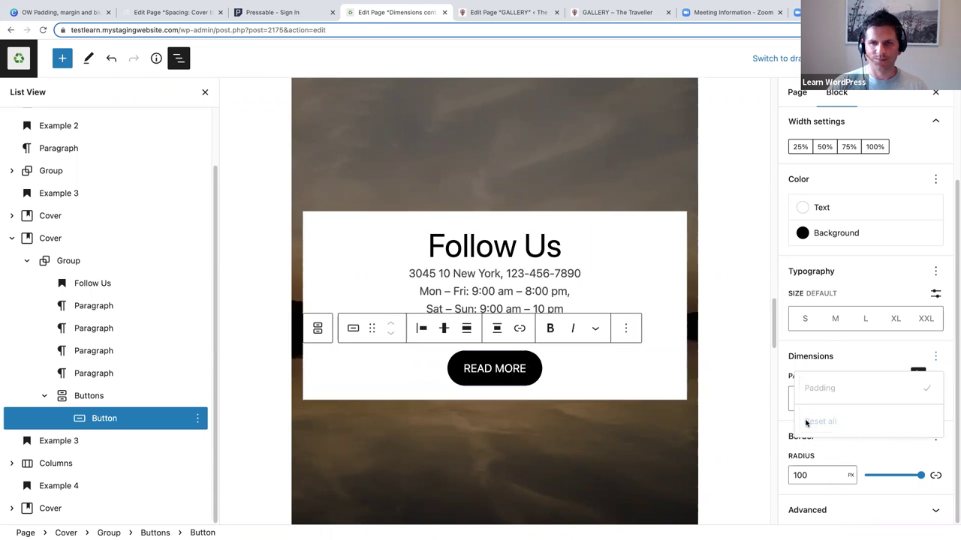
{"action": "scroll", "coordinate": [556, 366], "scroll_direction": "down", "scroll_amount": 1}
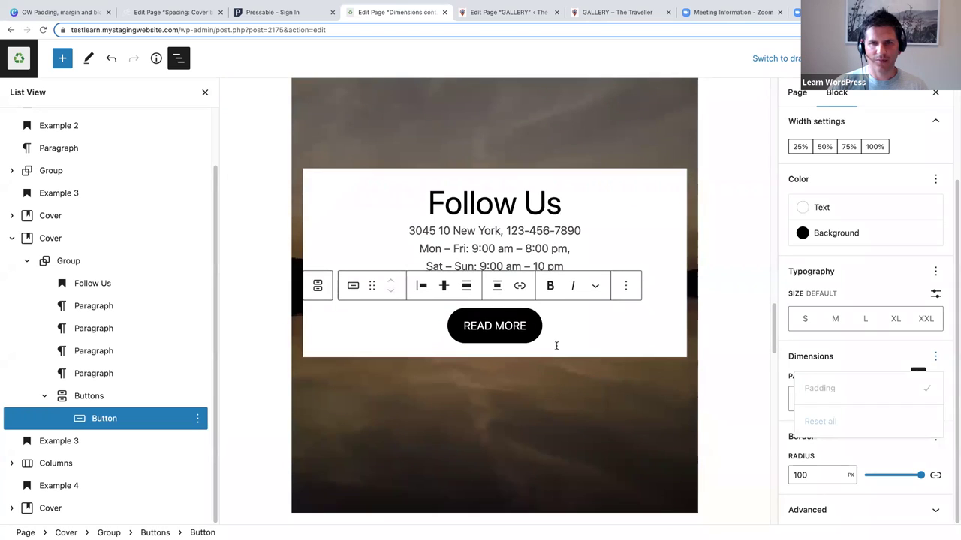
Step: Make the Follow Us heading text bold
{"action": "left_click", "coordinate": [325, 194]}
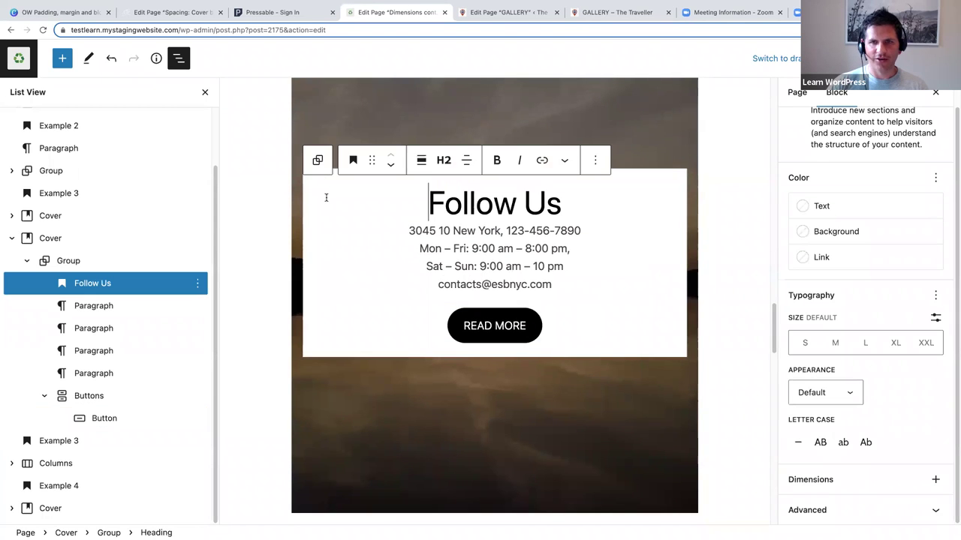
{"action": "scroll", "coordinate": [346, 240], "scroll_direction": "up", "scroll_amount": 2}
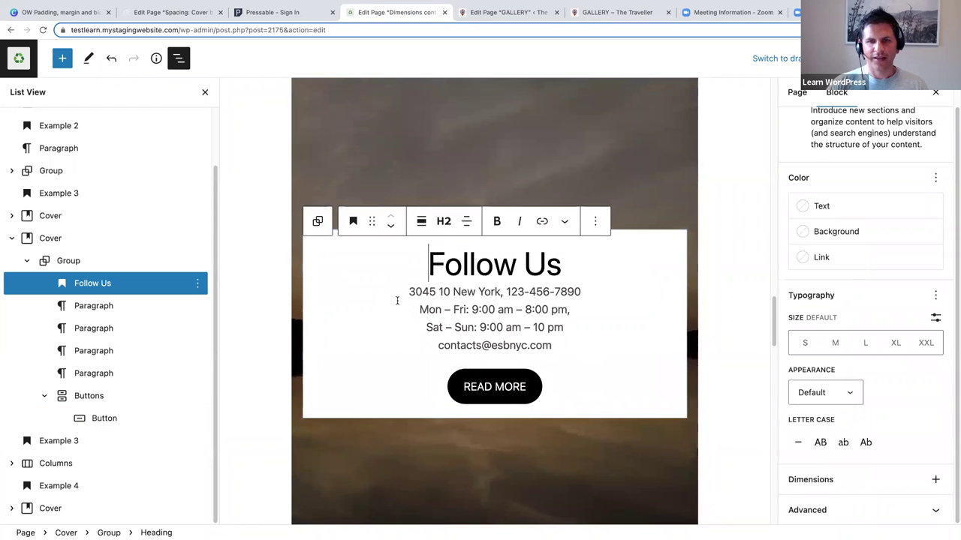
{"action": "scroll", "coordinate": [397, 300], "scroll_direction": "up", "scroll_amount": 5}
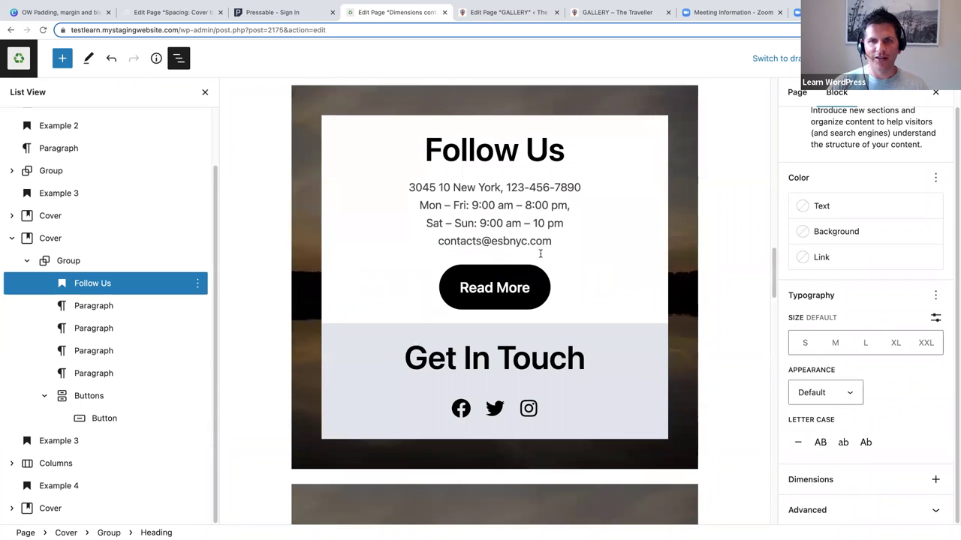
{"action": "scroll", "coordinate": [557, 282], "scroll_direction": "down", "scroll_amount": 5}
{"action": "scroll", "coordinate": [558, 285], "scroll_direction": "down", "scroll_amount": 2}
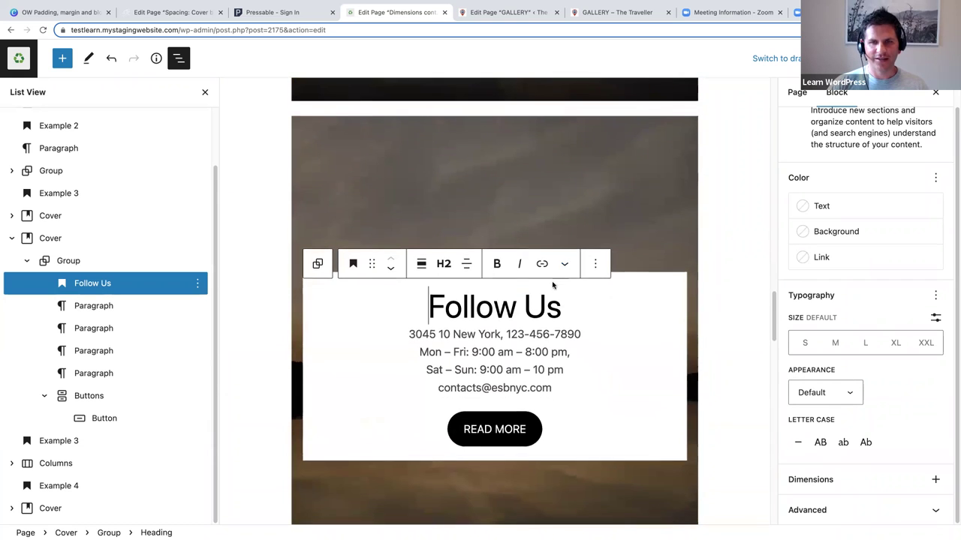
{"action": "left_click_drag", "start_coordinate": [428, 305], "coordinate": [565, 301]}
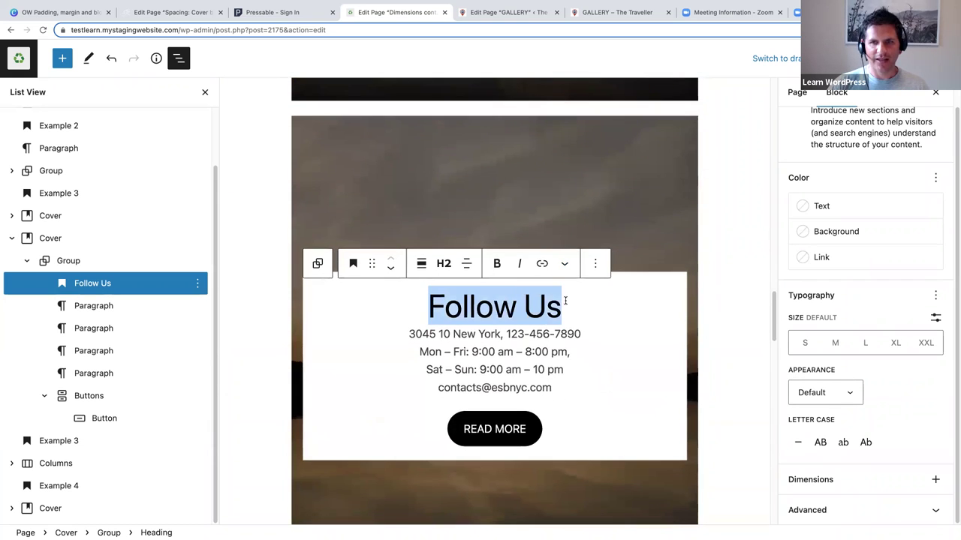
{"action": "left_click", "coordinate": [496, 263]}
Step: Enable the Margin control in the Follow Us heading's Dimensions options
{"action": "scroll", "coordinate": [507, 319], "scroll_direction": "down", "scroll_amount": 1}
{"action": "left_click", "coordinate": [469, 289]}
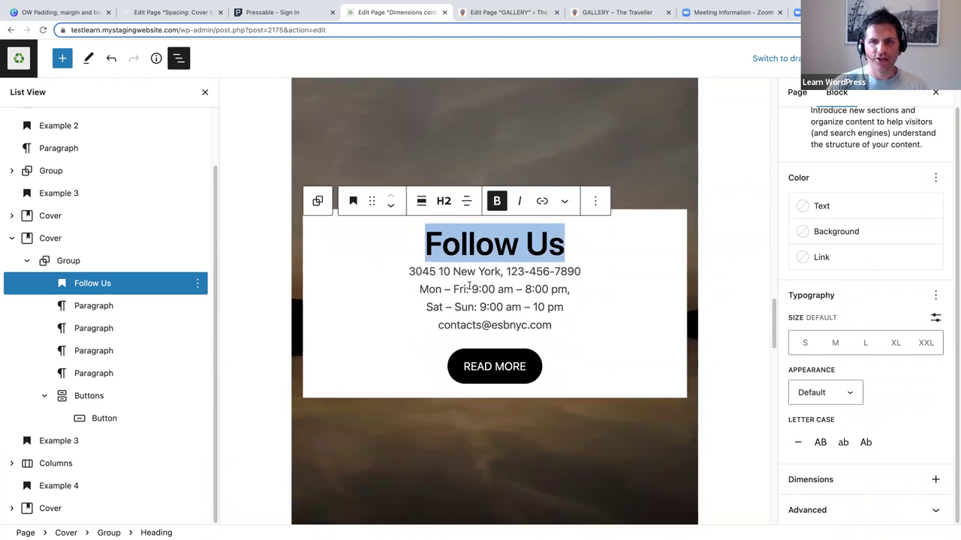
{"action": "left_click", "coordinate": [577, 248]}
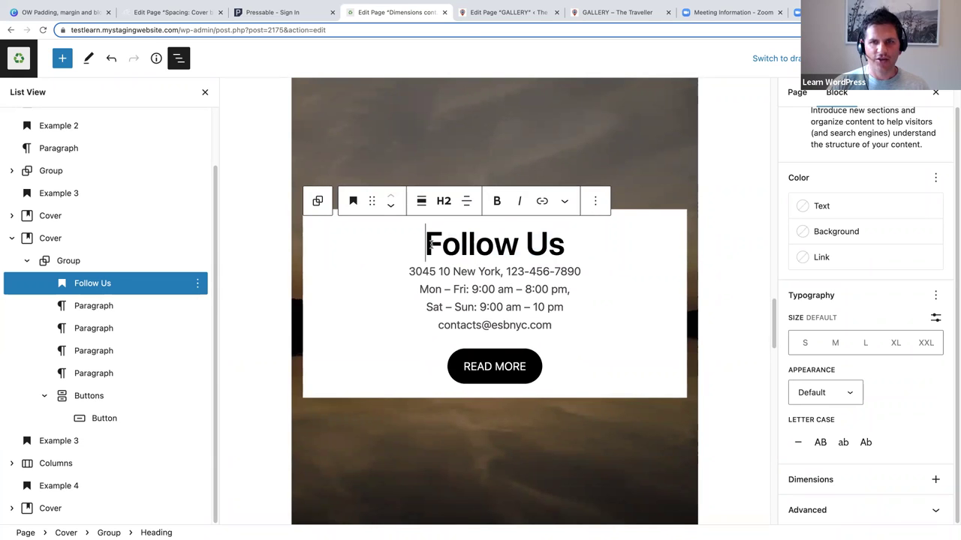
{"action": "triple_click", "coordinate": [472, 244]}
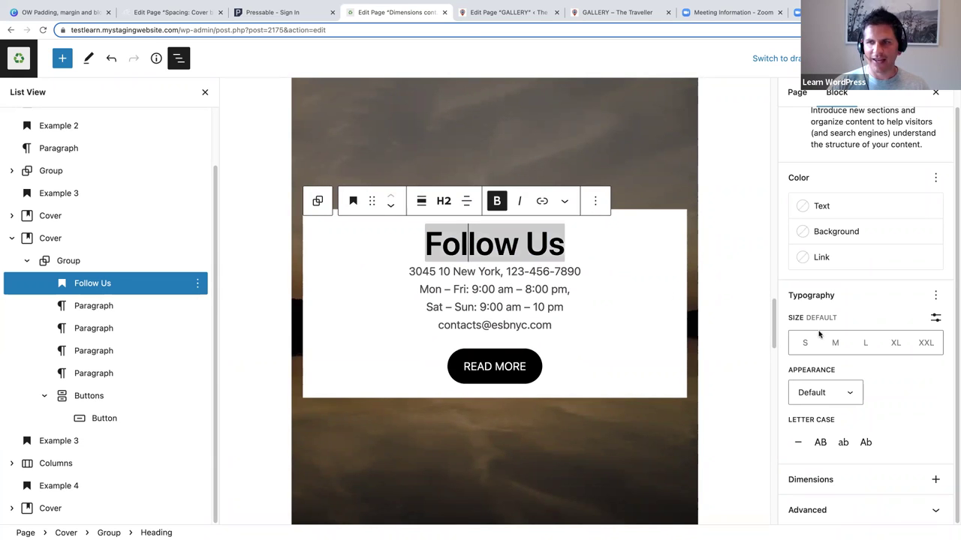
{"action": "left_click", "coordinate": [936, 484]}
{"action": "left_click", "coordinate": [838, 415]}
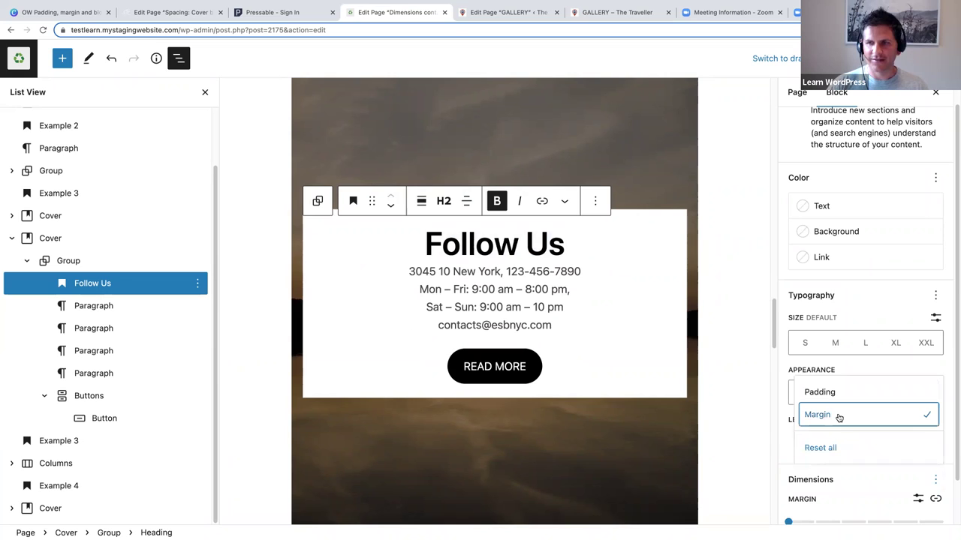
Step: Experiment with a rem margin on Follow Us, then remove and re-add the Margin control
{"action": "left_click", "coordinate": [785, 448]}
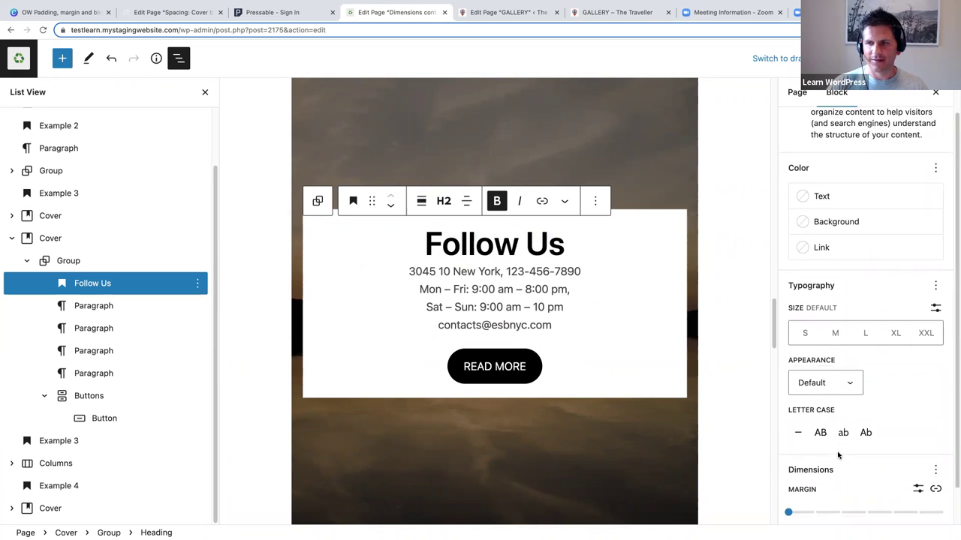
{"action": "scroll", "coordinate": [839, 456], "scroll_direction": "down", "scroll_amount": 1}
{"action": "left_click", "coordinate": [917, 449]}
{"action": "left_click", "coordinate": [852, 474]}
{"action": "left_click", "coordinate": [852, 504]}
{"action": "left_click_drag", "start_coordinate": [809, 469], "coordinate": [808, 451]}
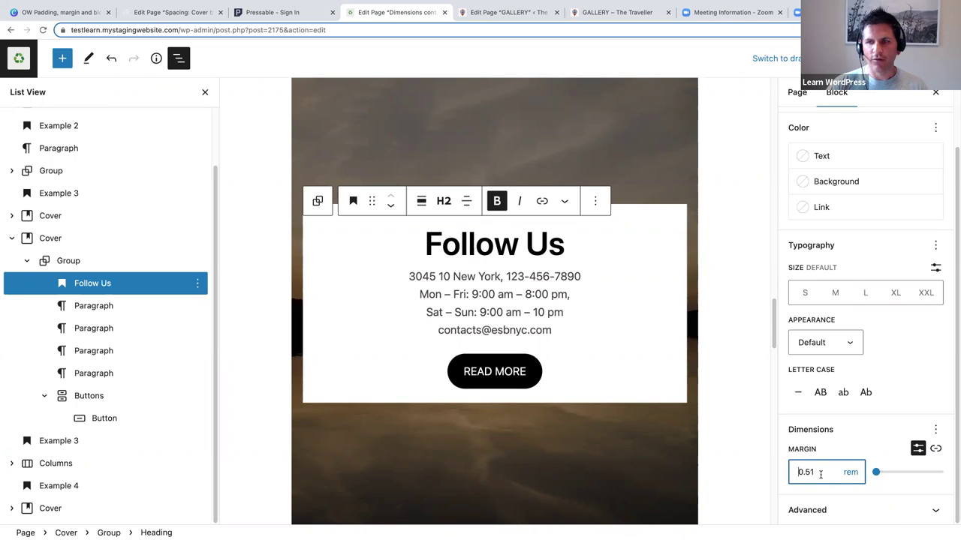
{"action": "left_click", "coordinate": [935, 429]}
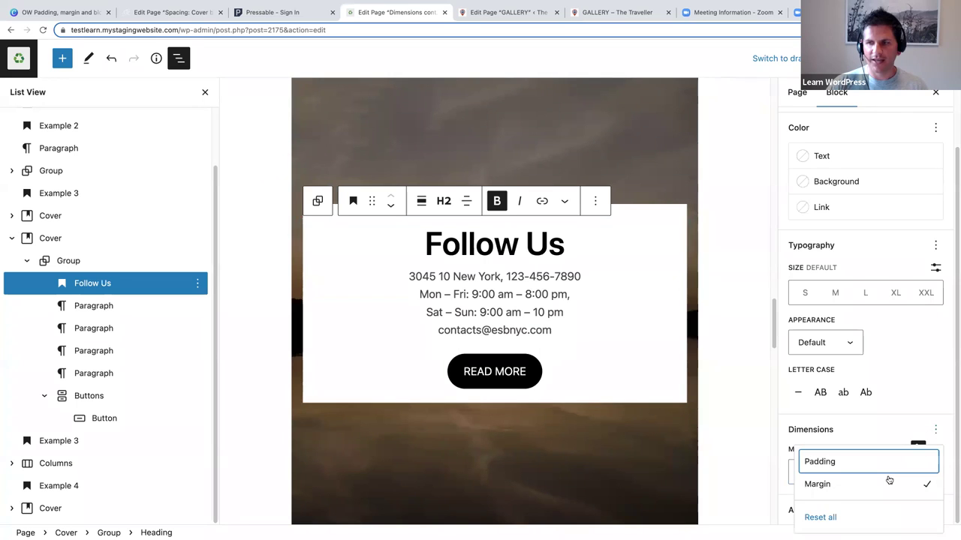
{"action": "left_click", "coordinate": [839, 516]}
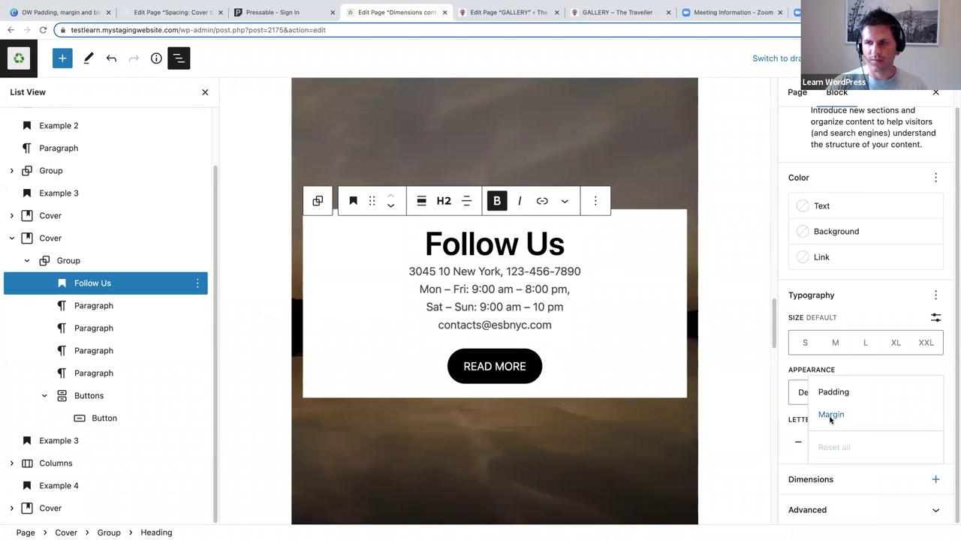
{"action": "left_click", "coordinate": [831, 416]}
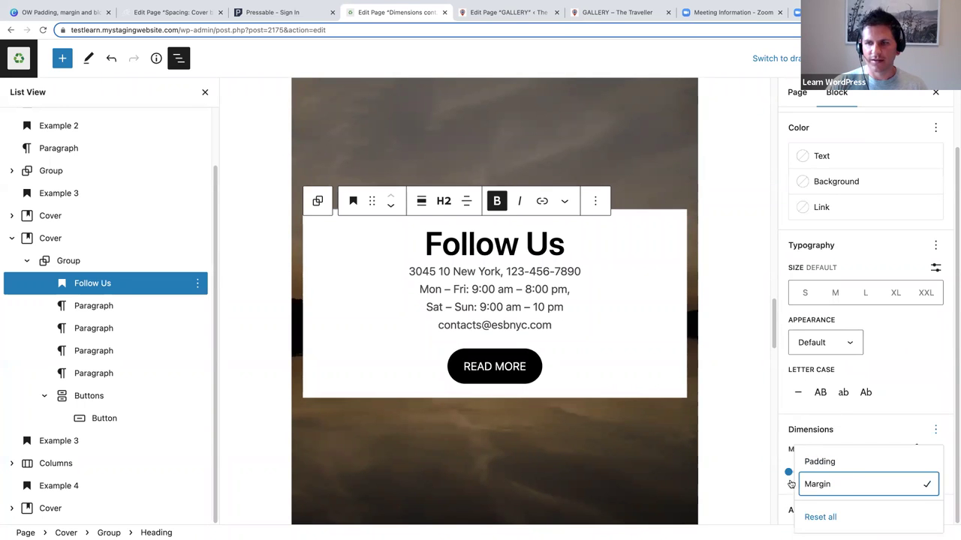
{"action": "left_click", "coordinate": [790, 484]}
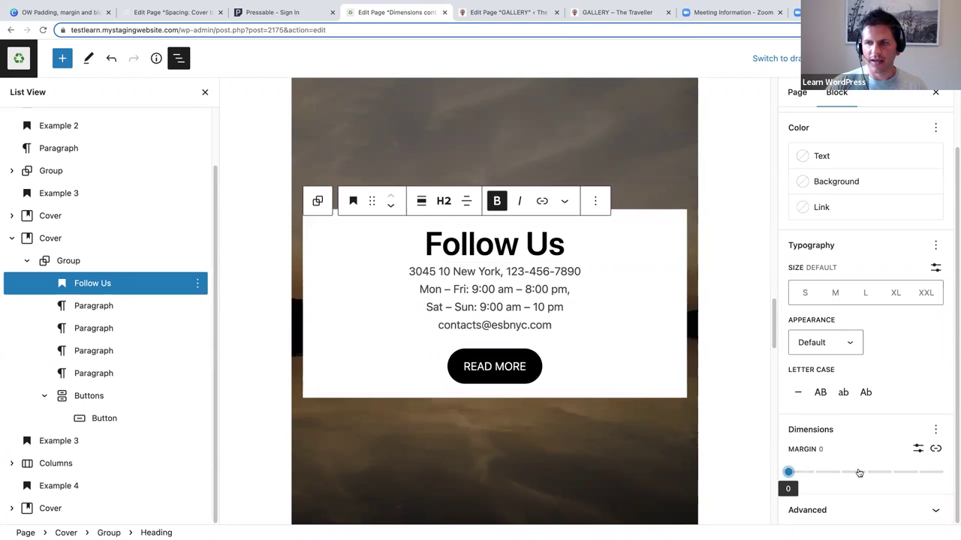
Step: Give the Follow Us heading a 15 px bottom margin using per-side margin settings
{"action": "left_click", "coordinate": [936, 449]}
{"action": "left_click_drag", "start_coordinate": [955, 392], "coordinate": [954, 447]}
{"action": "scroll", "coordinate": [954, 448], "scroll_direction": "down", "scroll_amount": 3}
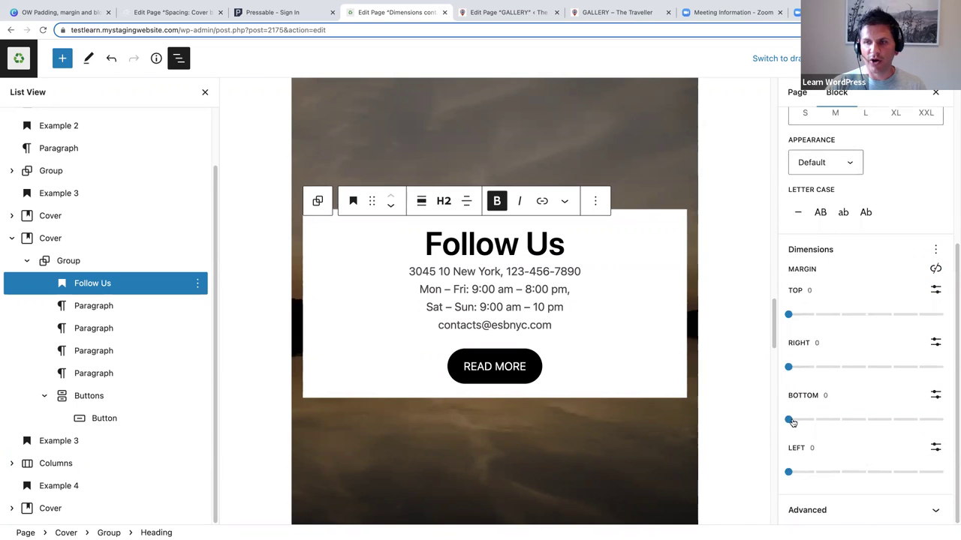
{"action": "mouse_move", "coordinate": [792, 423]}
{"action": "left_mouse_down"}
{"action": "mouse_move", "coordinate": [815, 418]}
{"action": "mouse_move", "coordinate": [789, 420]}
{"action": "left_mouse_up"}
{"action": "left_click", "coordinate": [934, 395]}
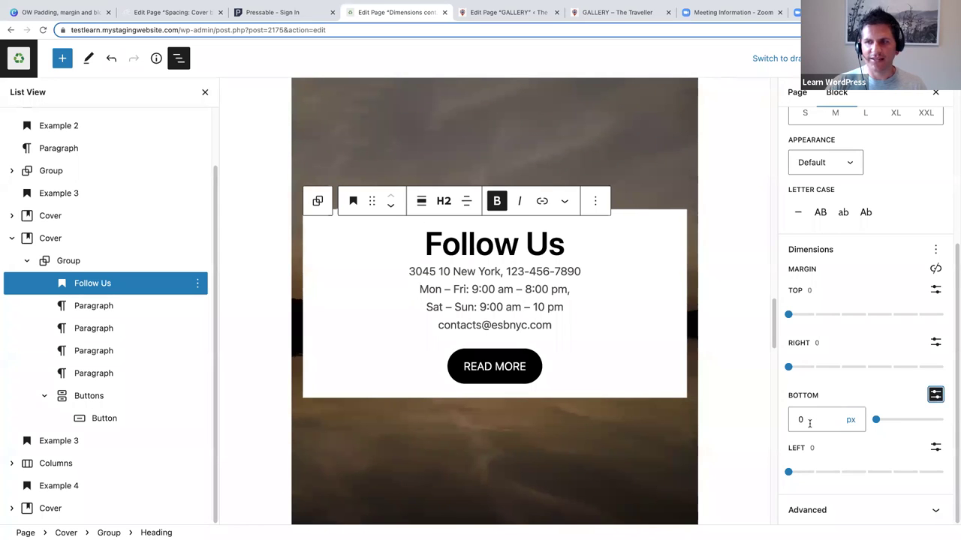
{"action": "left_click_drag", "start_coordinate": [808, 421], "coordinate": [807, 411]}
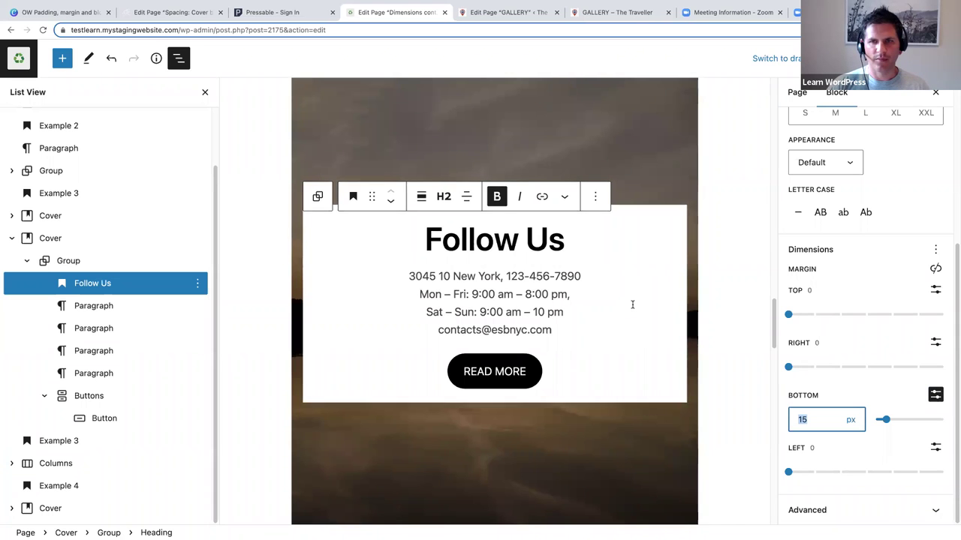
Step: Insert an empty block after the Follow Us group from the group's Options menu
{"action": "left_click", "coordinate": [638, 189]}
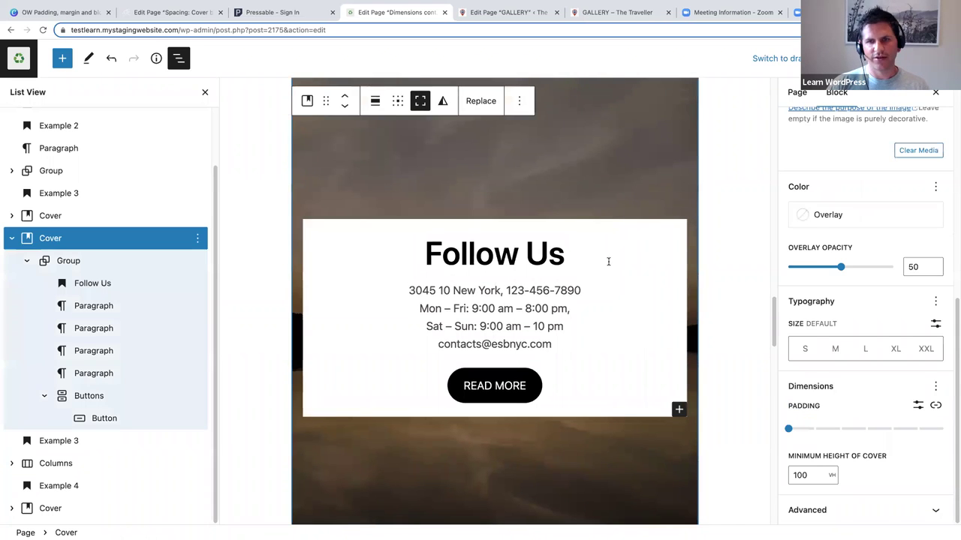
{"action": "scroll", "coordinate": [418, 221], "scroll_direction": "down", "scroll_amount": 1}
{"action": "left_click", "coordinate": [318, 165]}
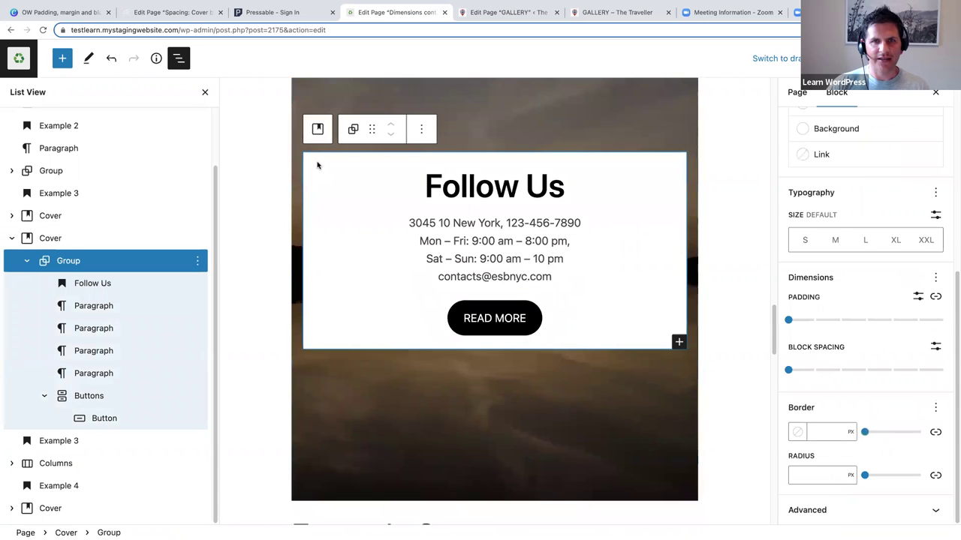
{"action": "left_click", "coordinate": [422, 134]}
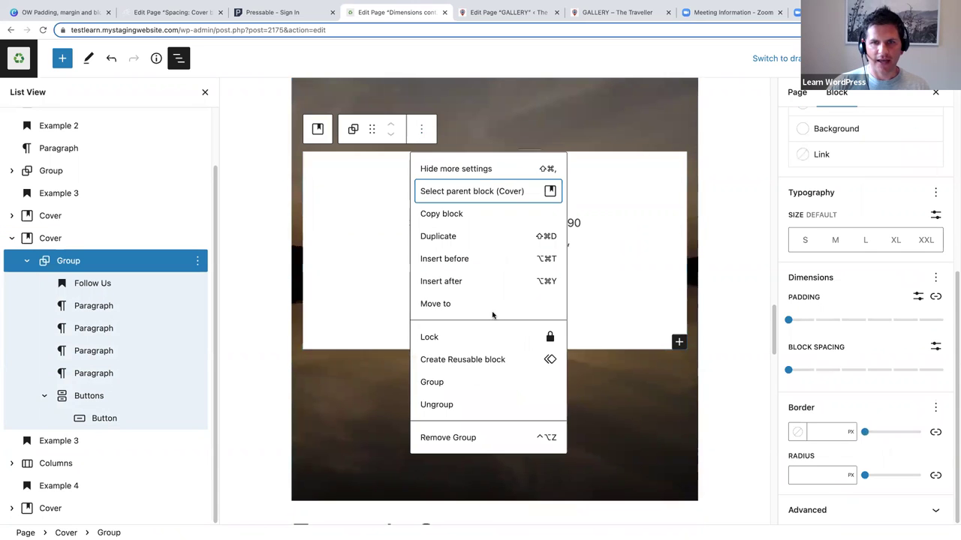
{"action": "left_click", "coordinate": [443, 282]}
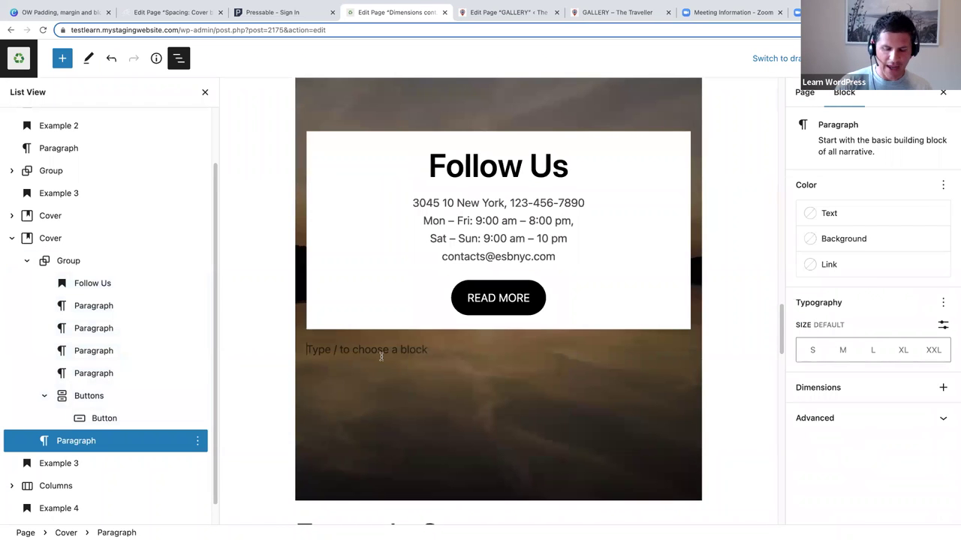
Step: Convert the empty paragraph below the Follow Us box into an empty Group block via /group
{"action": "type", "text": "/gru"}
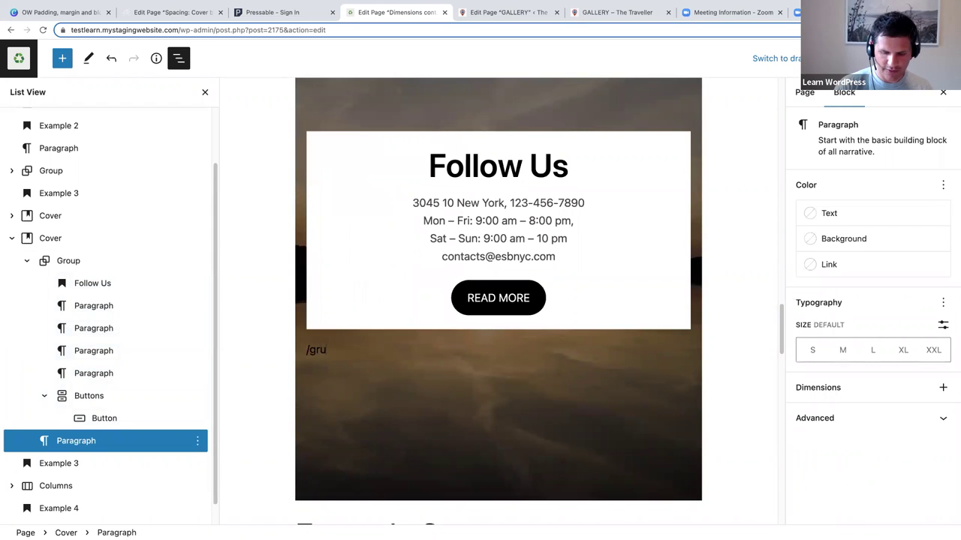
{"action": "key", "text": "BackSpace"}
{"action": "type", "text": "oup"}
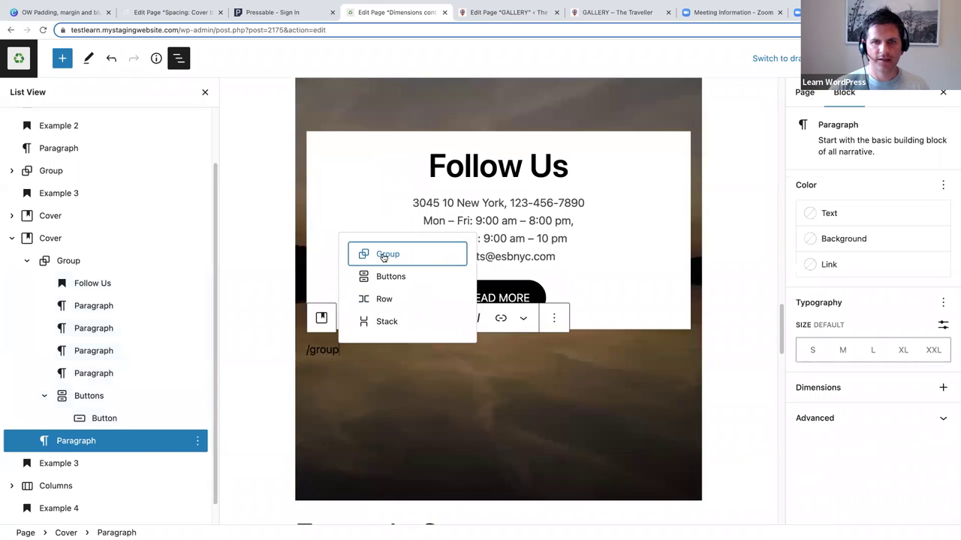
{"action": "left_click", "coordinate": [383, 256]}
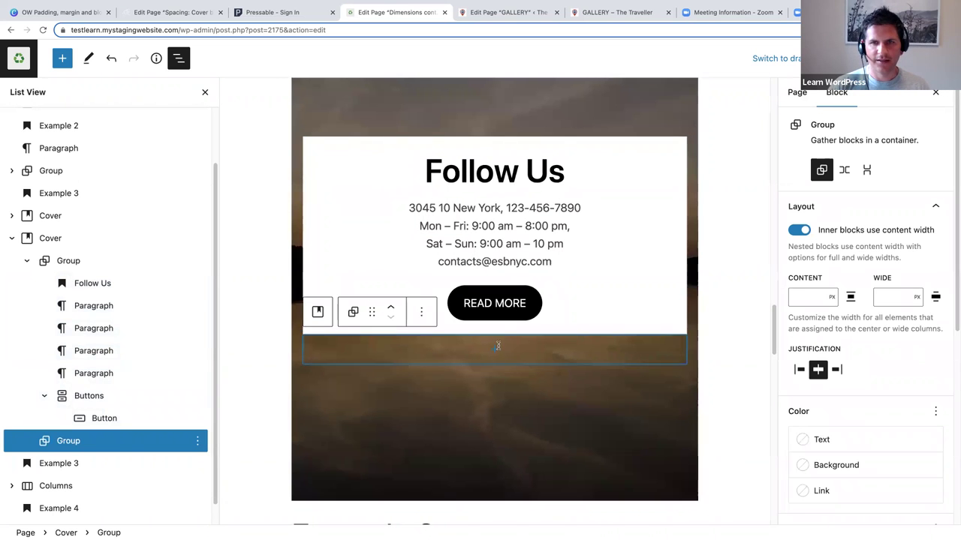
{"action": "scroll", "coordinate": [435, 323], "scroll_direction": "up", "scroll_amount": 5}
{"action": "scroll", "coordinate": [420, 270], "scroll_direction": "up", "scroll_amount": 2}
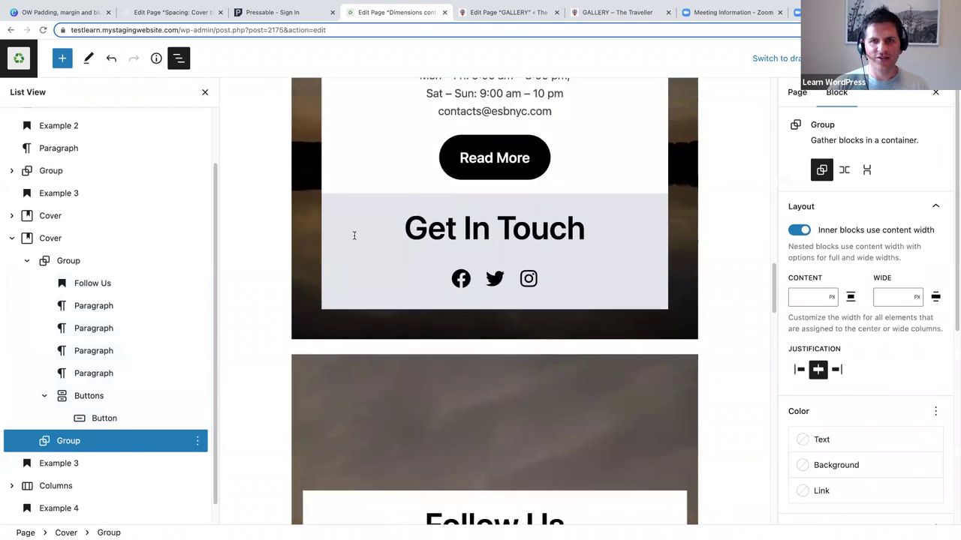
Step: Select the Get In Touch group and copy its custom E0E5EB background hex value
{"action": "left_click", "coordinate": [340, 215]}
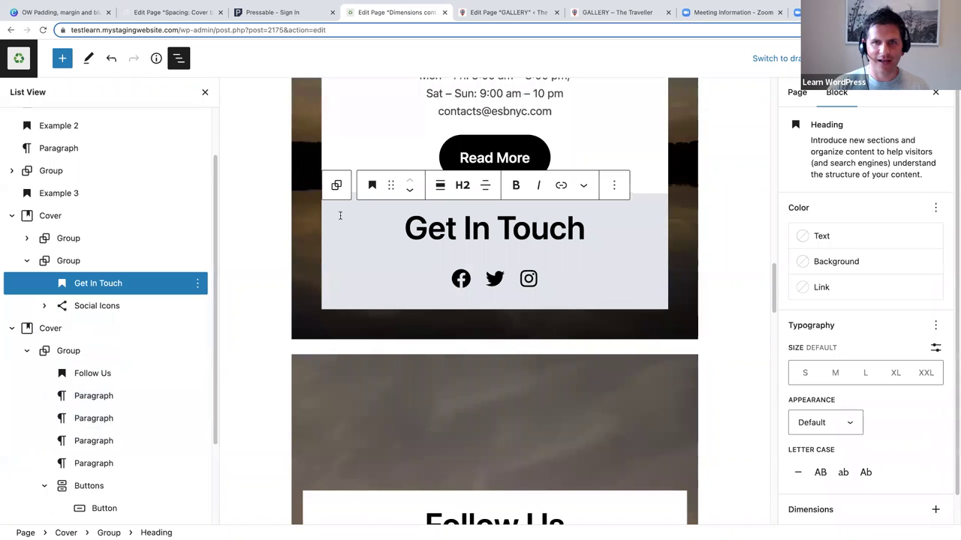
{"action": "left_click", "coordinate": [624, 239]}
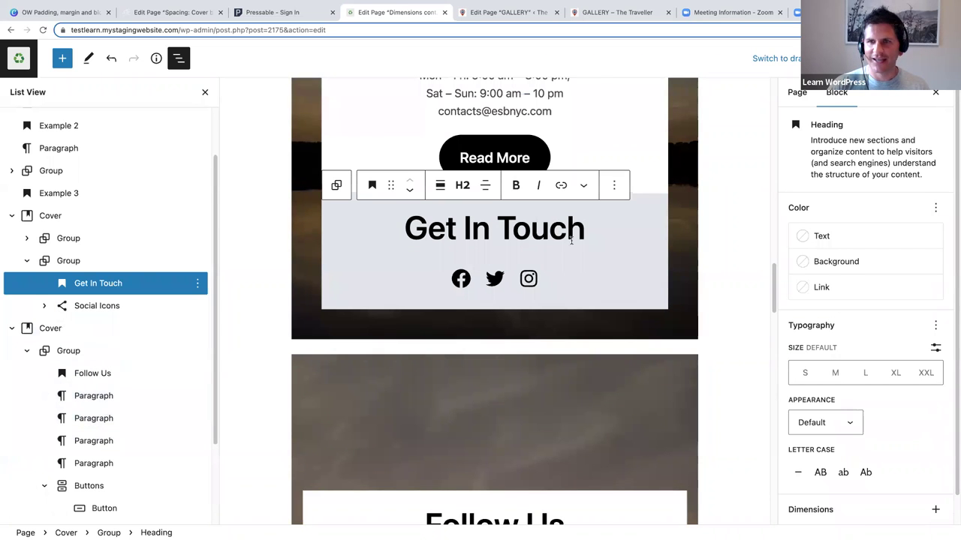
{"action": "left_click", "coordinate": [81, 261]}
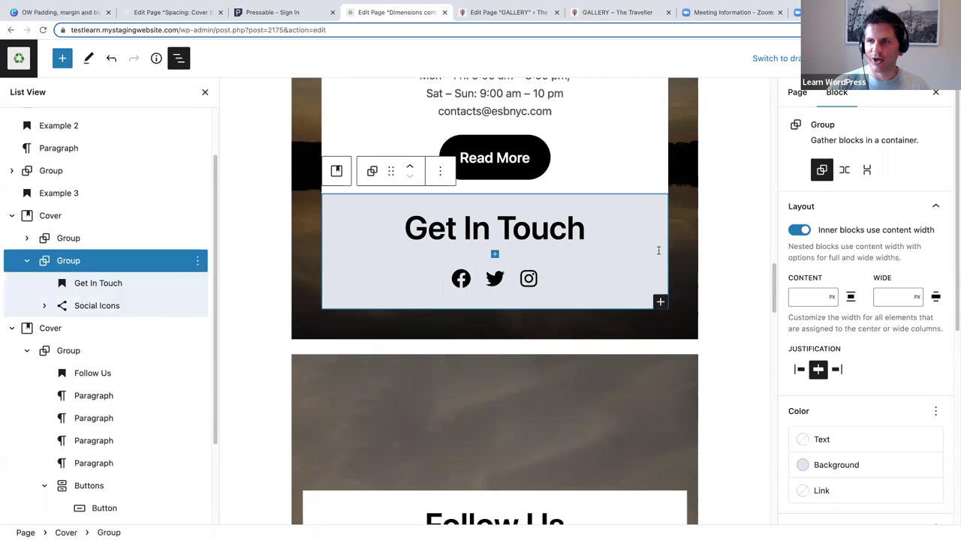
{"action": "scroll", "coordinate": [860, 312], "scroll_direction": "down", "scroll_amount": 3}
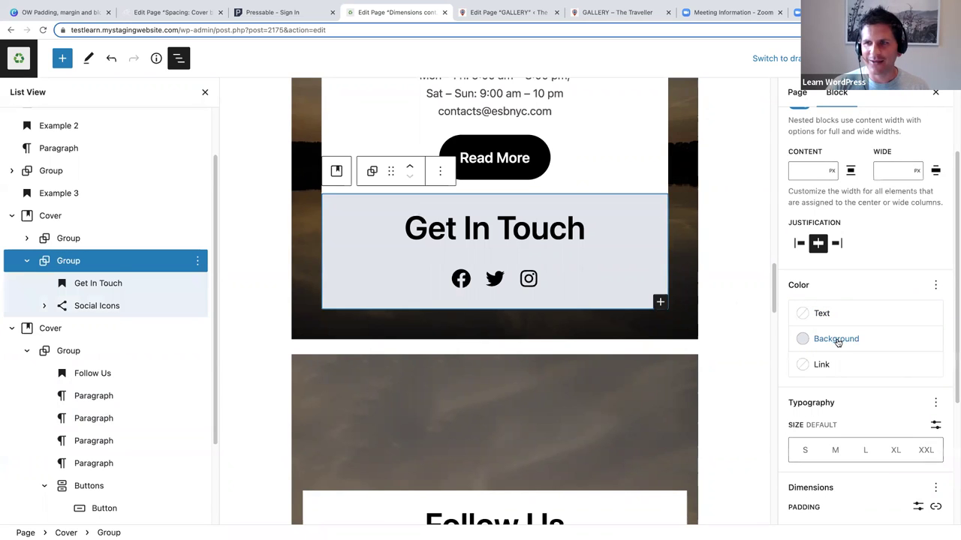
{"action": "left_click", "coordinate": [837, 342]}
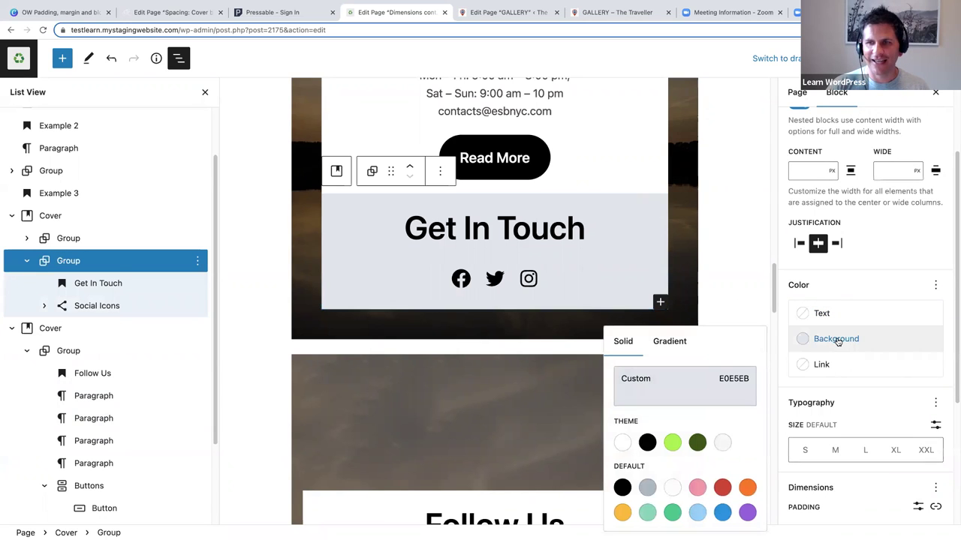
{"action": "left_click", "coordinate": [680, 387]}
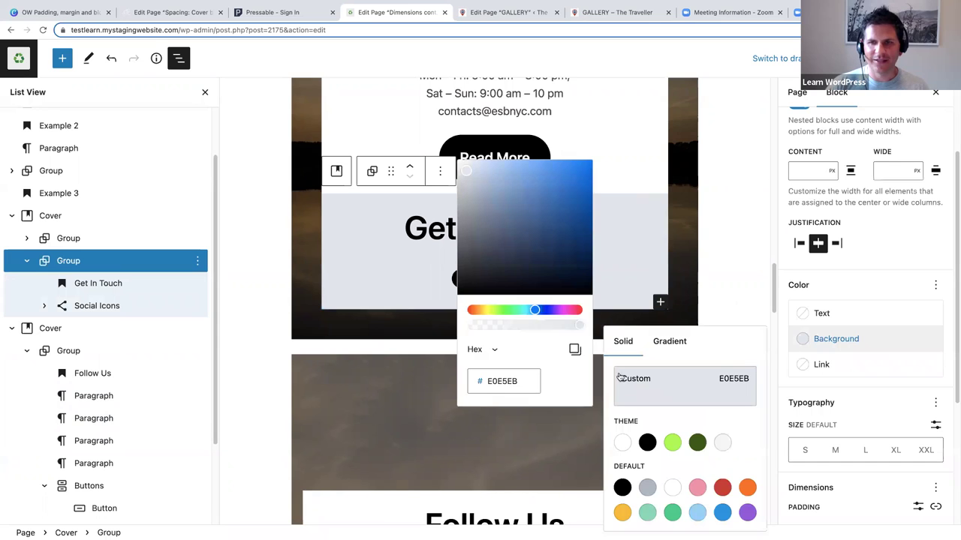
{"action": "left_click", "coordinate": [575, 350]}
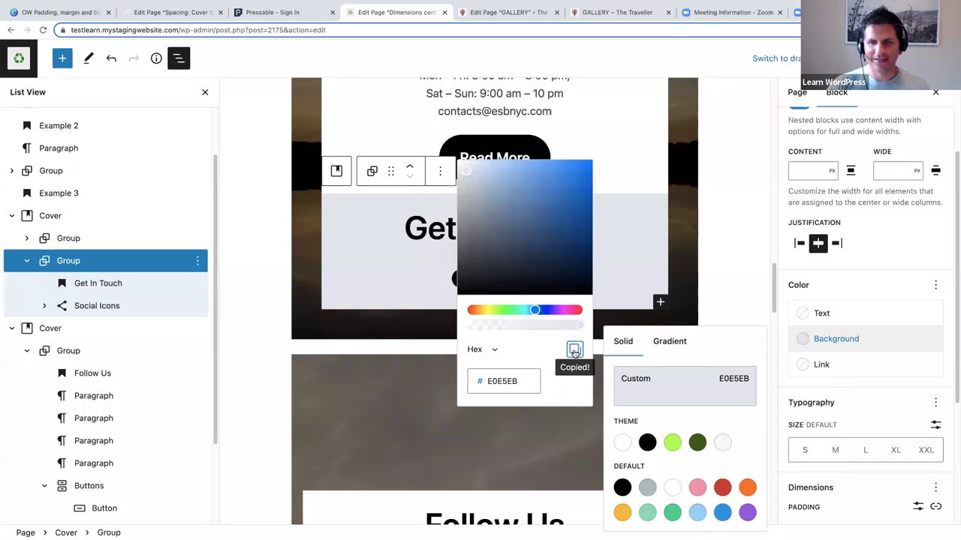
{"action": "left_click", "coordinate": [421, 289]}
{"action": "scroll", "coordinate": [421, 289], "scroll_direction": "down", "scroll_amount": 5}
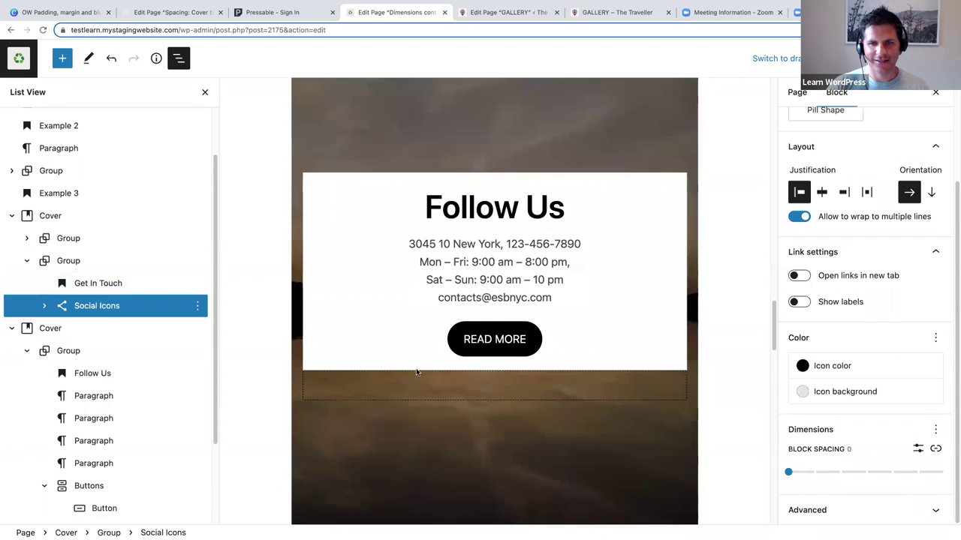
Step: Select the new empty group and bring up its custom background colour picker
{"action": "left_click", "coordinate": [418, 385]}
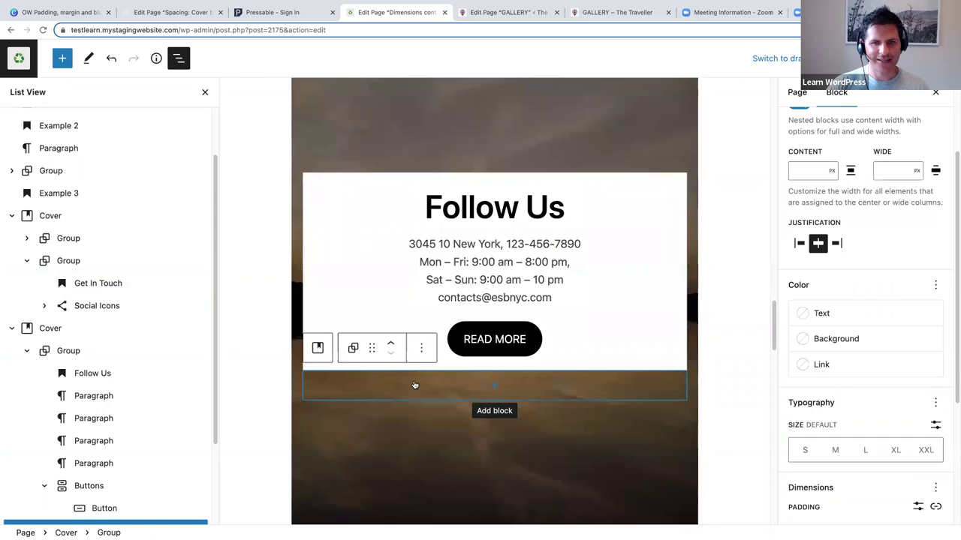
{"action": "scroll", "coordinate": [415, 385], "scroll_direction": "down", "scroll_amount": 1}
{"action": "scroll", "coordinate": [161, 377], "scroll_direction": "down", "scroll_amount": 3}
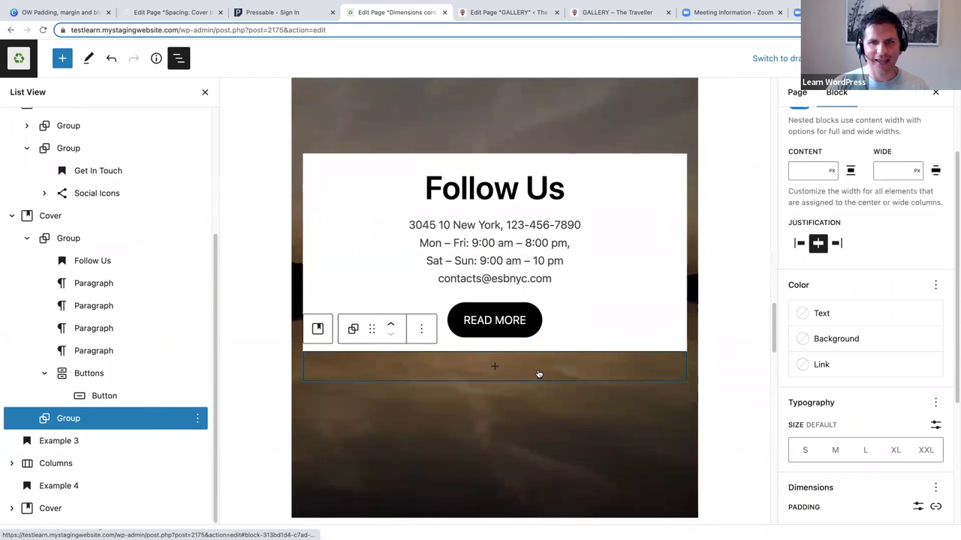
{"action": "left_click", "coordinate": [856, 340]}
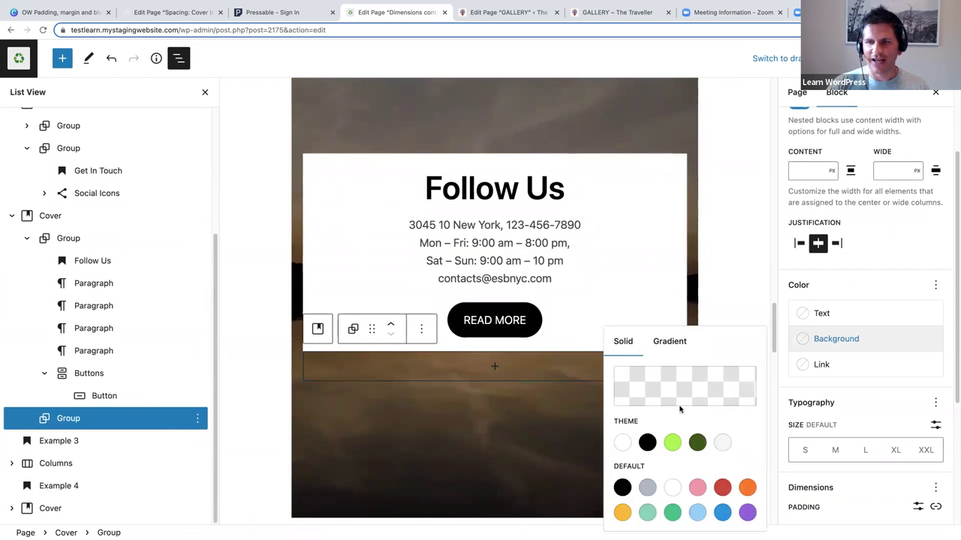
{"action": "left_click", "coordinate": [677, 390]}
Step: Replace the group's FFFFFF background hex with the pasted E0E5EB value
{"action": "left_click_drag", "start_coordinate": [522, 381], "coordinate": [485, 380]}
{"action": "key", "text": "BackSpace"}
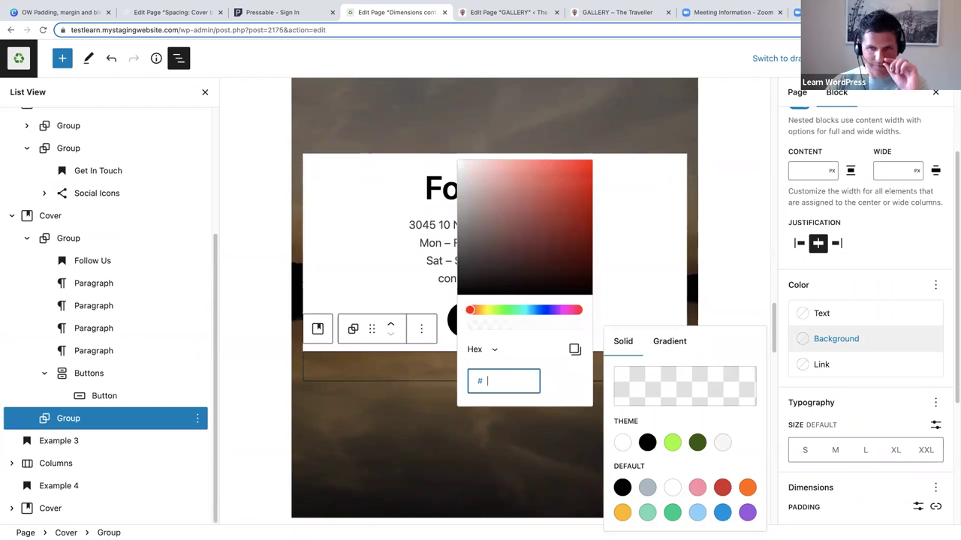
{"action": "key", "text": "ctrl+v"}
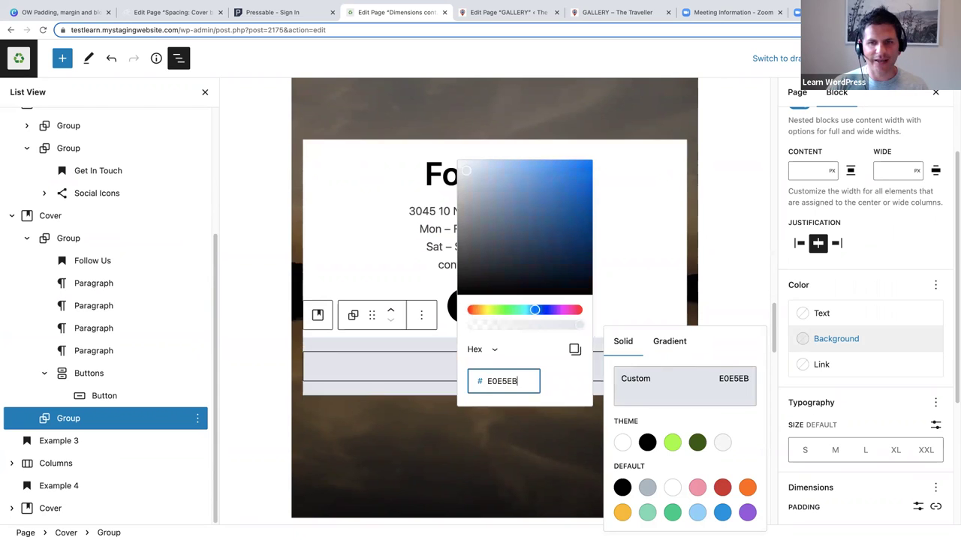
{"action": "left_click", "coordinate": [408, 365]}
{"action": "left_click", "coordinate": [462, 367]}
{"action": "scroll", "coordinate": [472, 364], "scroll_direction": "up", "scroll_amount": 5}
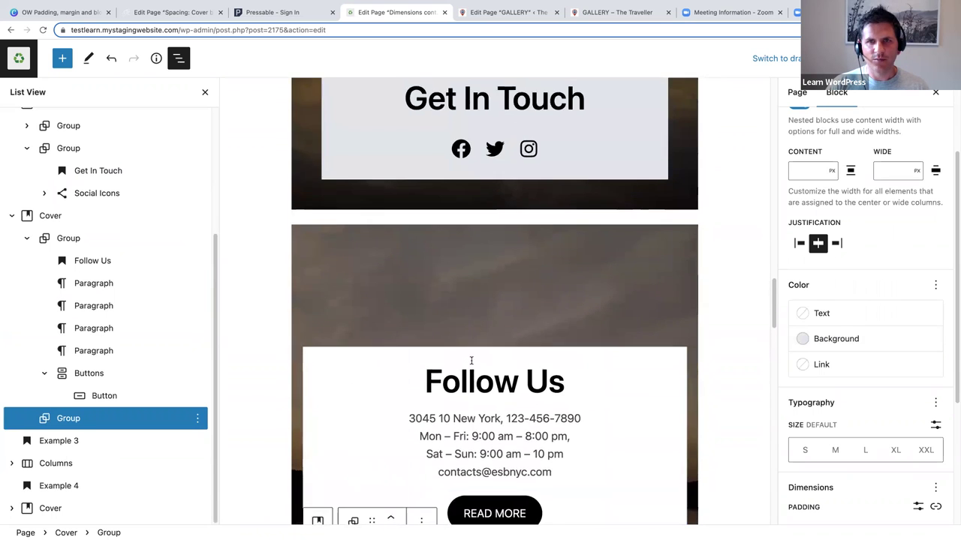
{"action": "scroll", "coordinate": [472, 361], "scroll_direction": "up", "scroll_amount": 3}
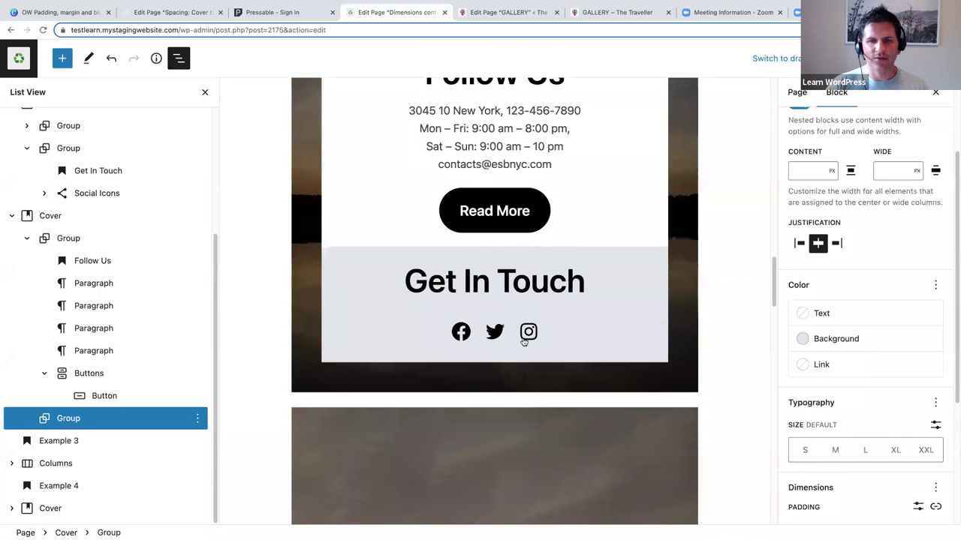
{"action": "scroll", "coordinate": [524, 341], "scroll_direction": "down", "scroll_amount": 6}
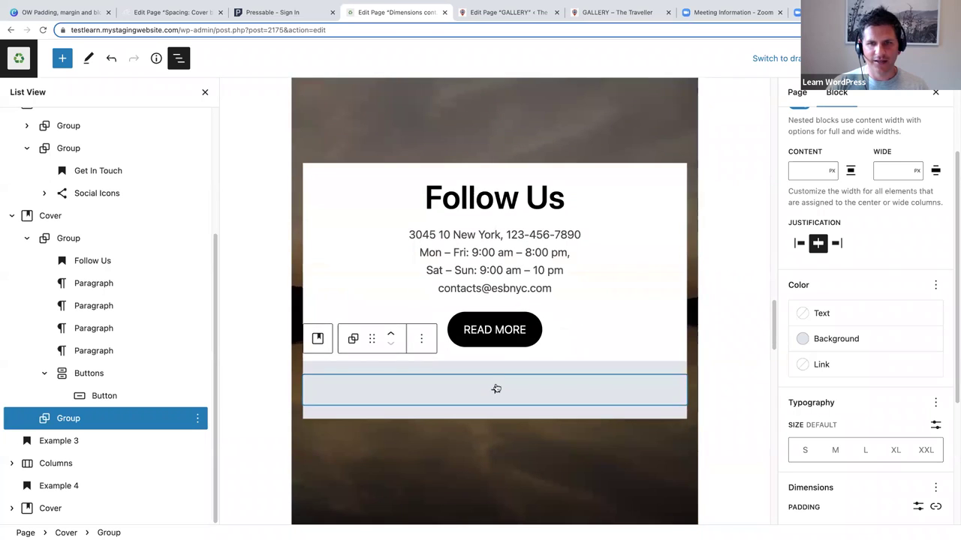
Step: Add a paragraph reading 'Get In Touch' inside the grey group
{"action": "left_click", "coordinate": [496, 389]}
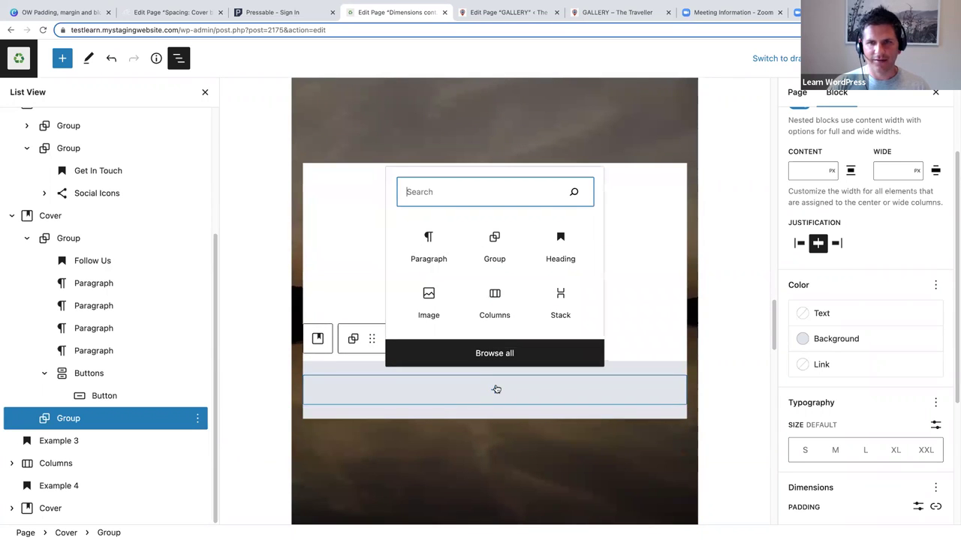
{"action": "left_click", "coordinate": [430, 242]}
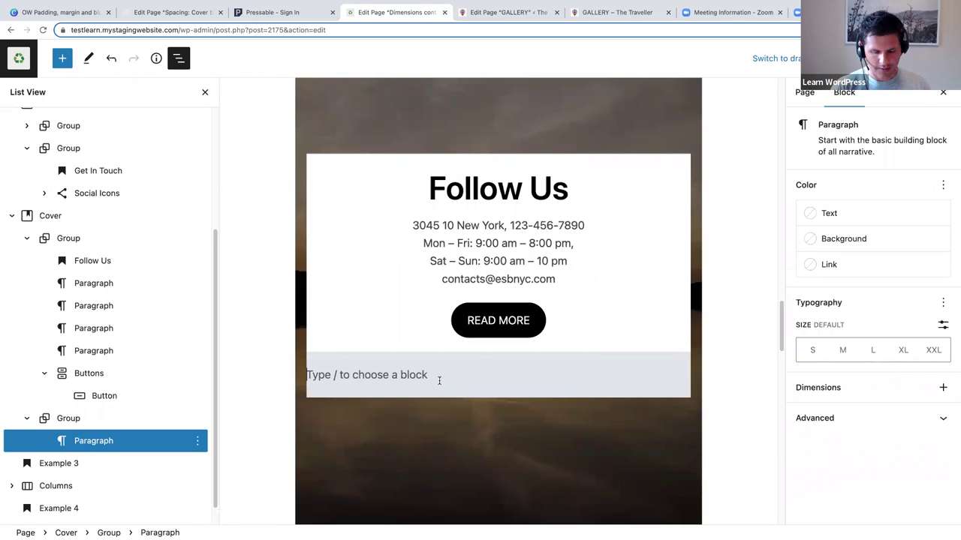
{"action": "type", "text": "Get in T"}
{"action": "key", "text": "BackSpace"}
{"action": "key", "text": "BackSpace"}
{"action": "key", "text": "BackSpace"}
{"action": "key", "text": "BackSpace"}
{"action": "type", "text": "In Touch"}
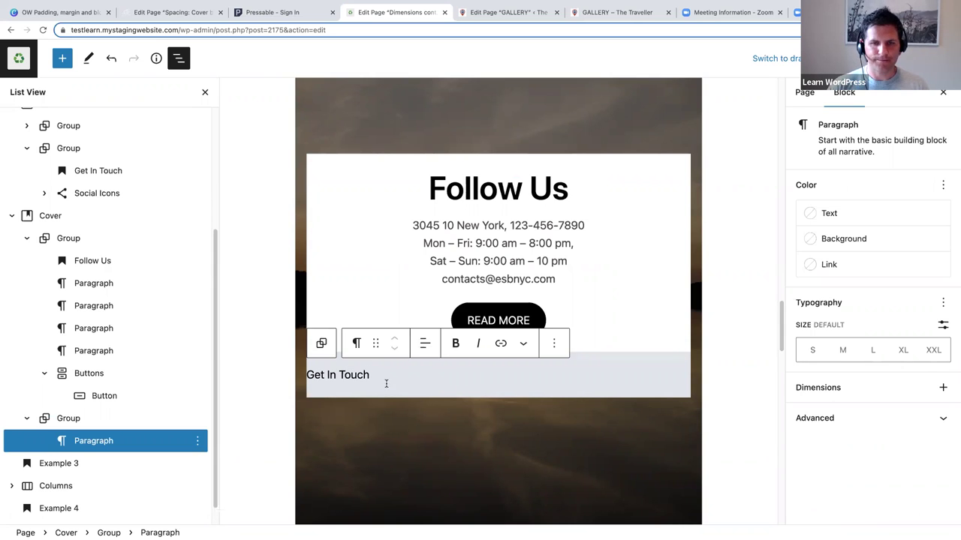
Step: Centre and bold the Get In Touch text, sizing it Large then custom 1.9 rem
{"action": "left_click", "coordinate": [424, 343]}
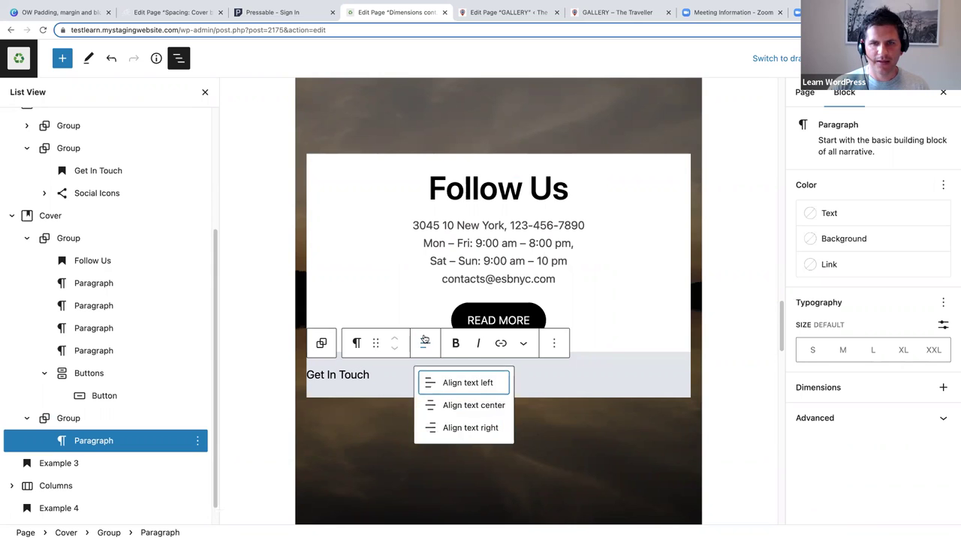
{"action": "left_click", "coordinate": [470, 407]}
{"action": "left_click_drag", "start_coordinate": [467, 374], "coordinate": [530, 375]}
{"action": "left_click", "coordinate": [455, 345]}
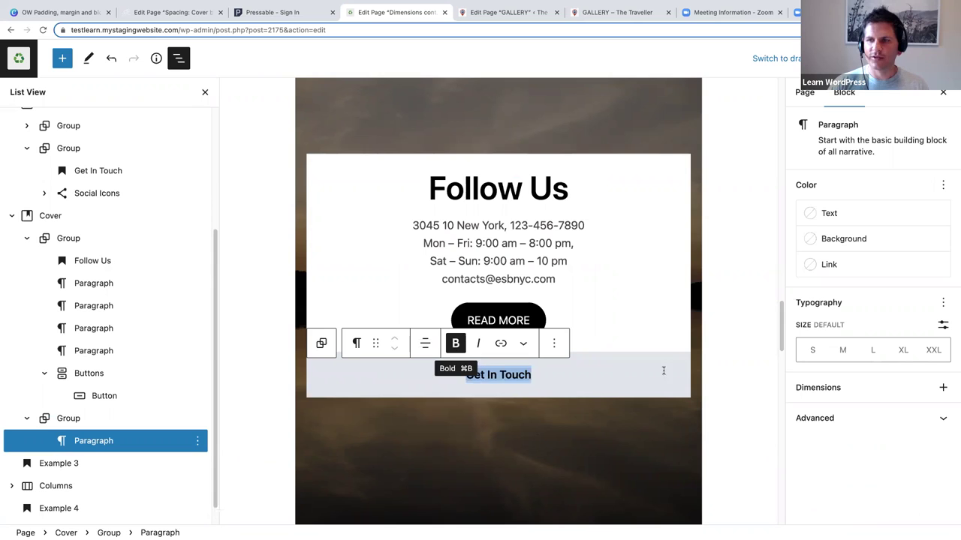
{"action": "left_click", "coordinate": [873, 350]}
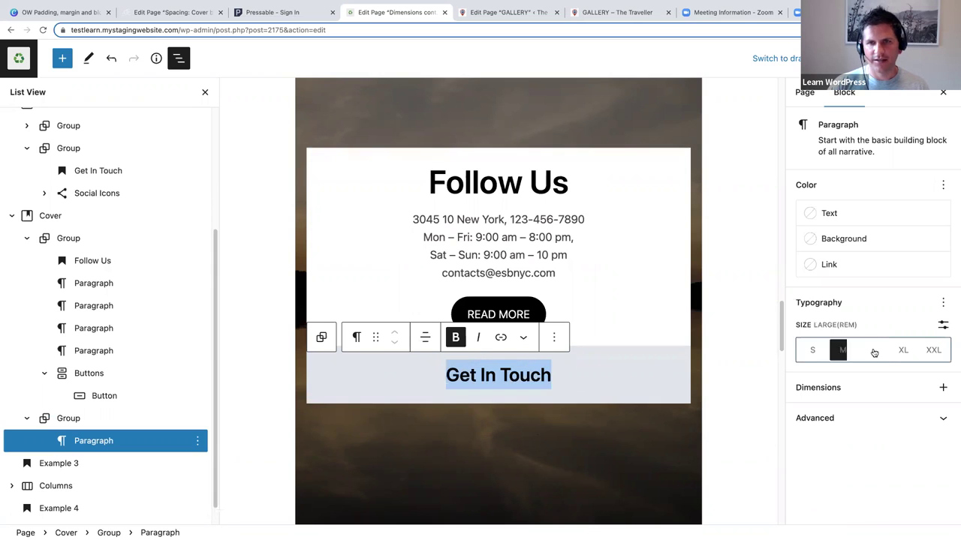
{"action": "left_click", "coordinate": [943, 326]}
{"action": "mouse_move", "coordinate": [821, 349]}
{"action": "left_mouse_down"}
{"action": "mouse_move", "coordinate": [819, 326]}
{"action": "mouse_move", "coordinate": [821, 338]}
{"action": "left_mouse_up"}
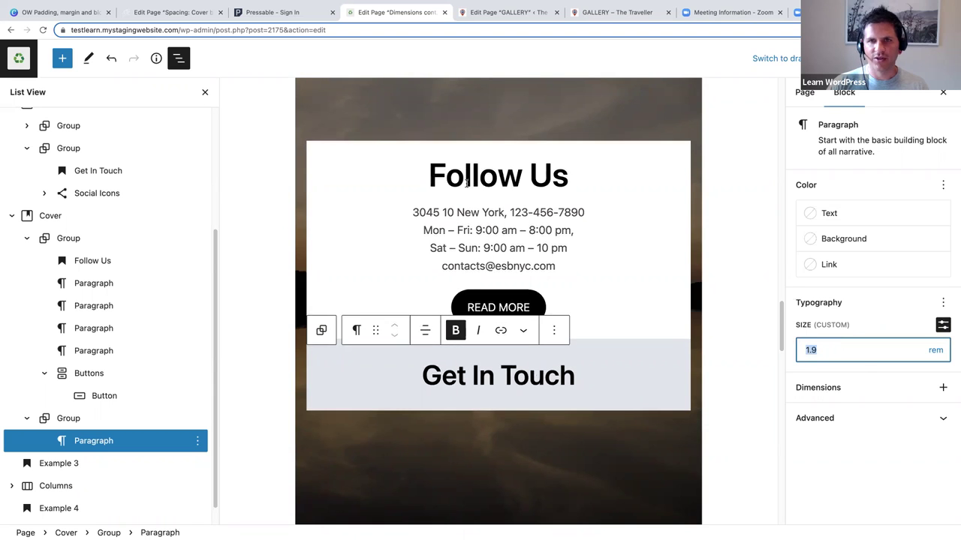
Step: Give the Follow Us heading a custom font size of 2.32 rem
{"action": "left_click", "coordinate": [466, 182]}
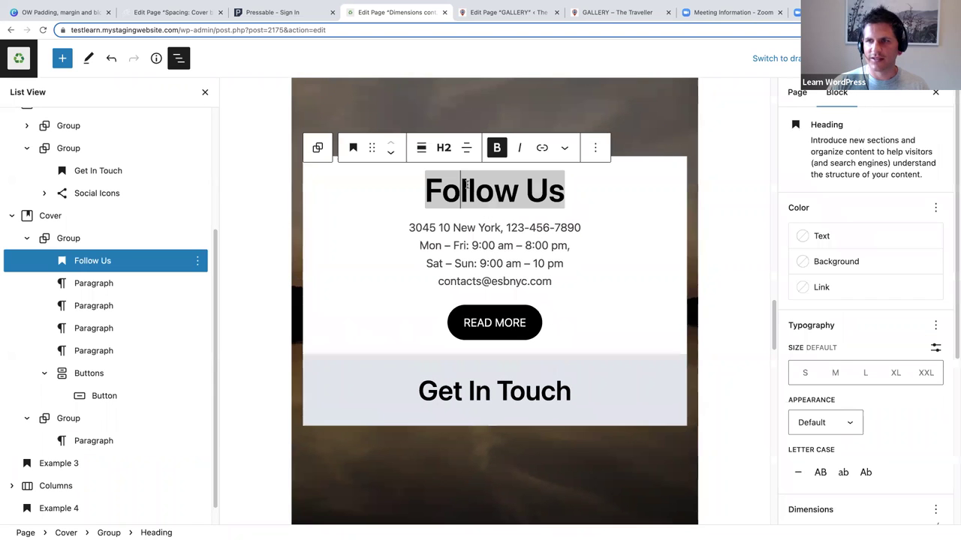
{"action": "left_click", "coordinate": [936, 347]}
{"action": "left_click", "coordinate": [928, 375]}
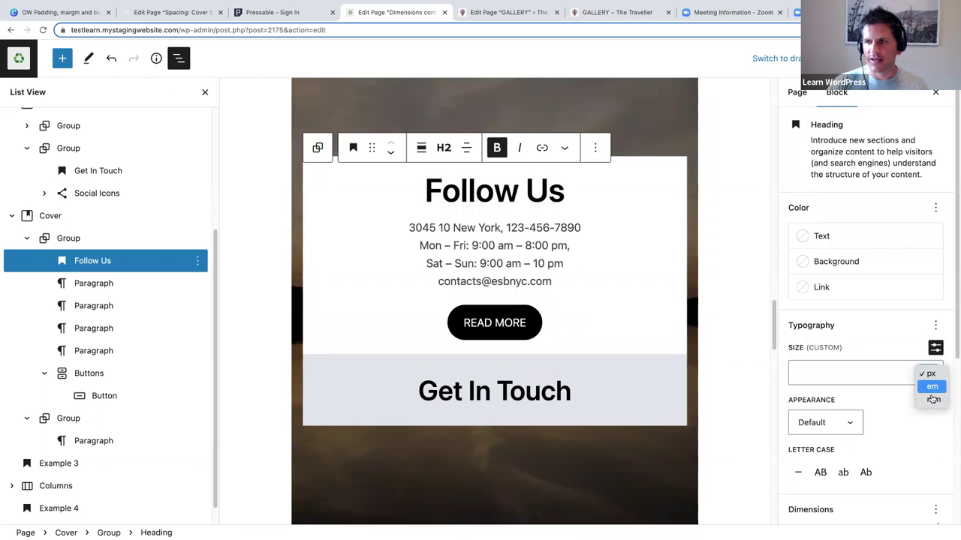
{"action": "left_click", "coordinate": [931, 395]}
{"action": "left_click", "coordinate": [828, 372]}
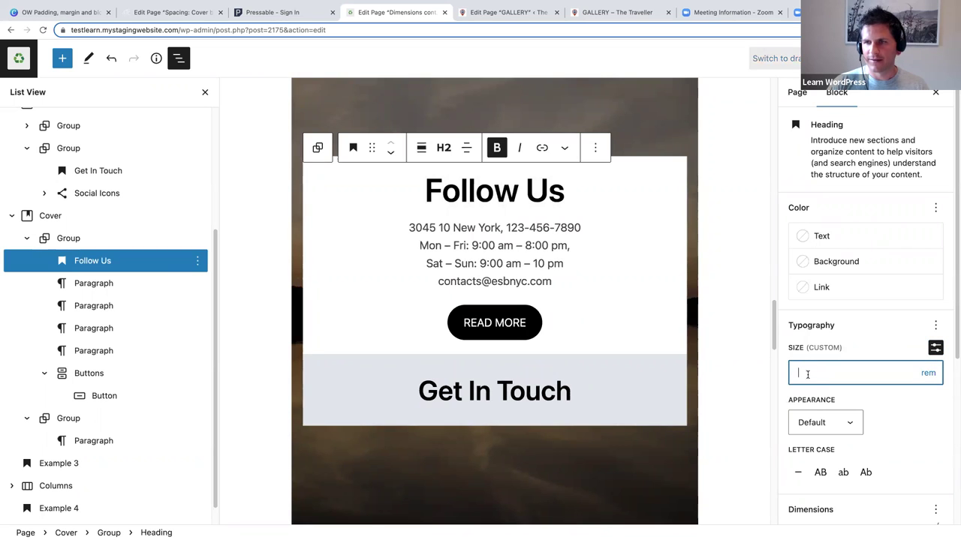
{"action": "left_click_drag", "start_coordinate": [800, 373], "coordinate": [791, 239]}
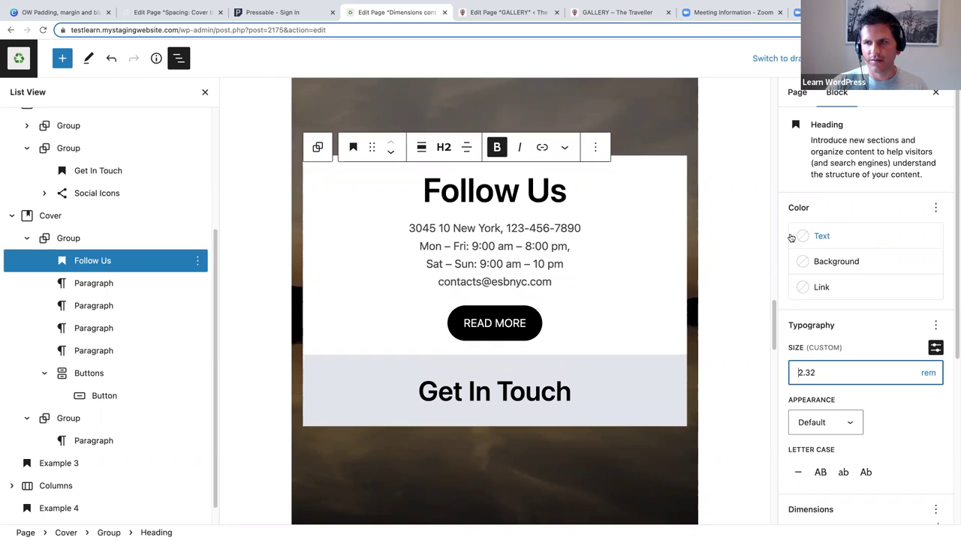
Step: Set the Get In Touch paragraph to 2.32 rem and start an empty paragraph below it
{"action": "triple_click", "coordinate": [488, 397]}
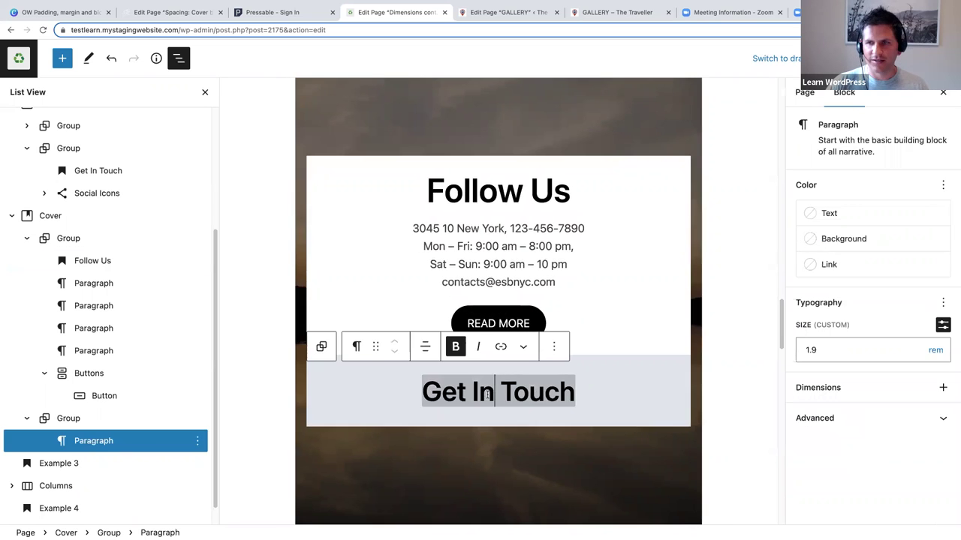
{"action": "left_click_drag", "start_coordinate": [815, 349], "coordinate": [794, 353]}
{"action": "type", "text": "2.2"}
{"action": "key", "text": "BackSpace"}
{"action": "type", "text": "32"}
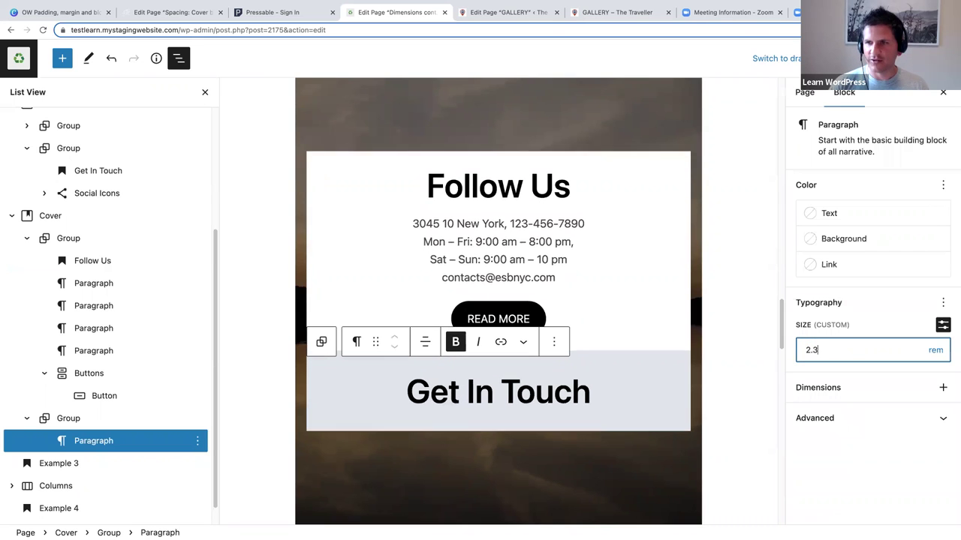
{"action": "left_click", "coordinate": [591, 395]}
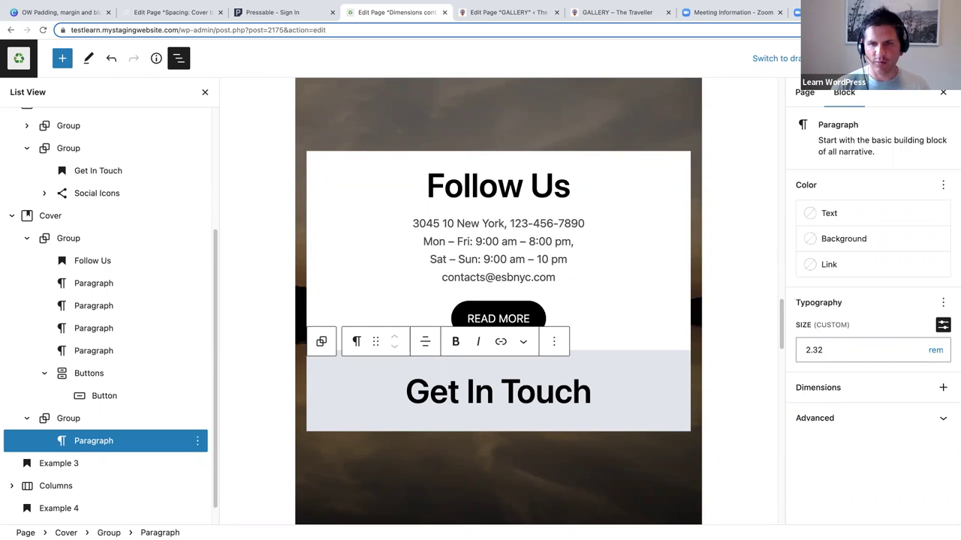
{"action": "key", "text": "Return"}
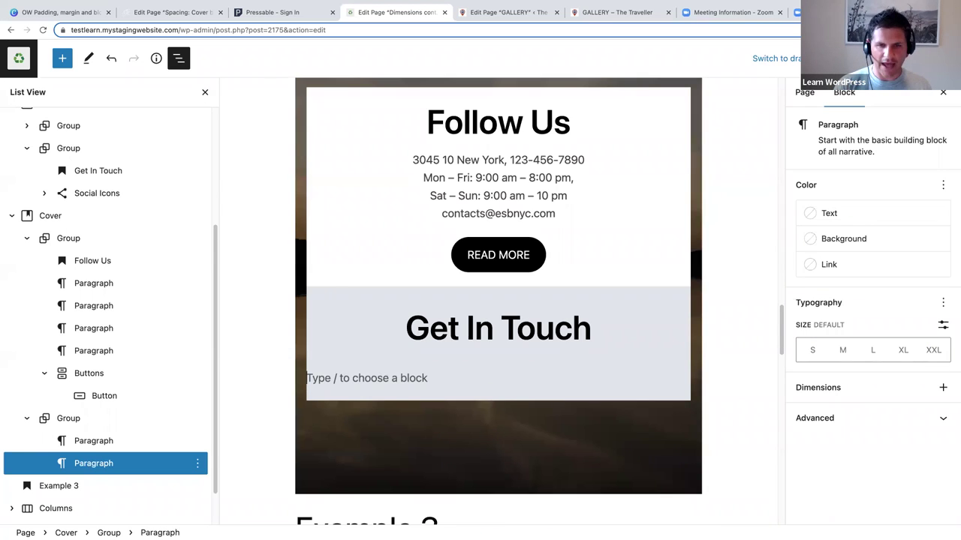
Step: Turn the empty paragraph into a Social Icons block containing a Facebook icon
{"action": "type", "text": "/"}
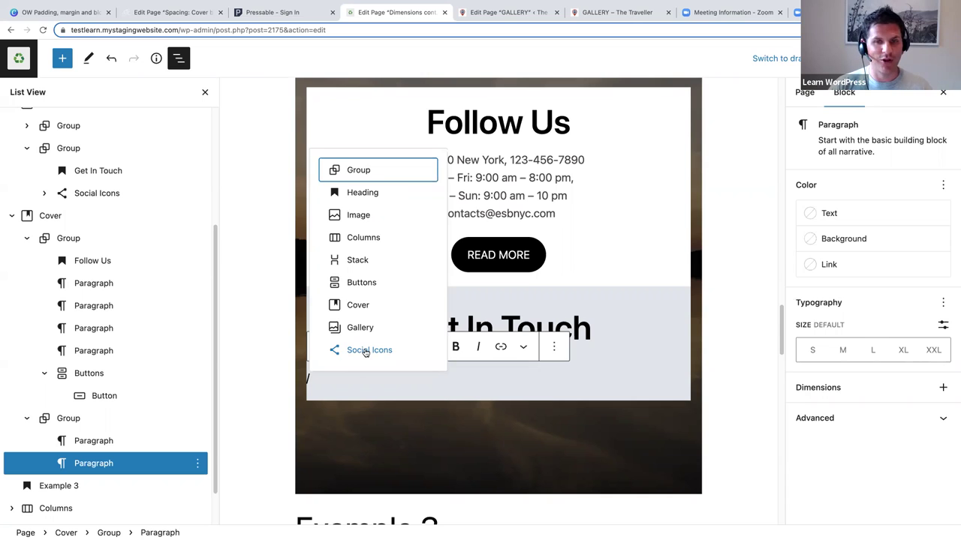
{"action": "left_click", "coordinate": [366, 351]}
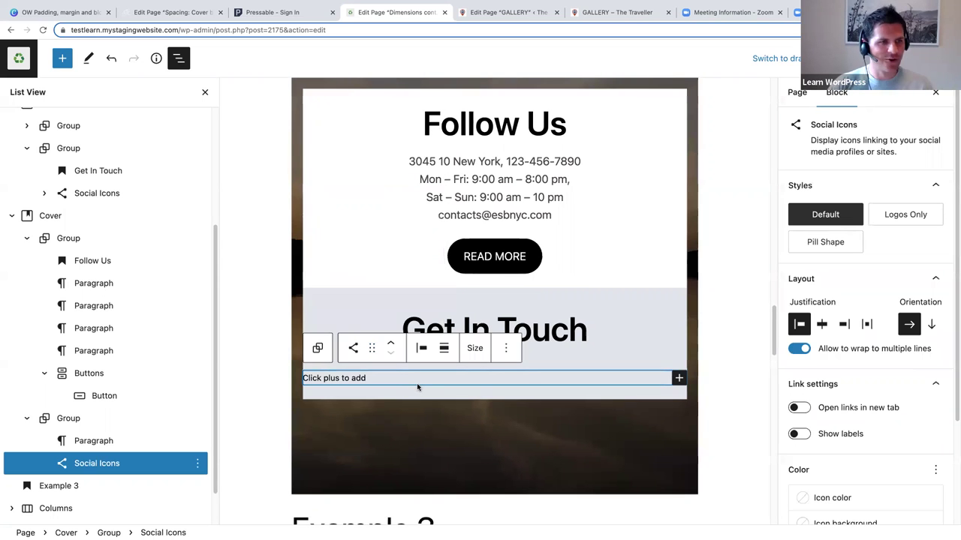
{"action": "scroll", "coordinate": [417, 387], "scroll_direction": "down", "scroll_amount": 1}
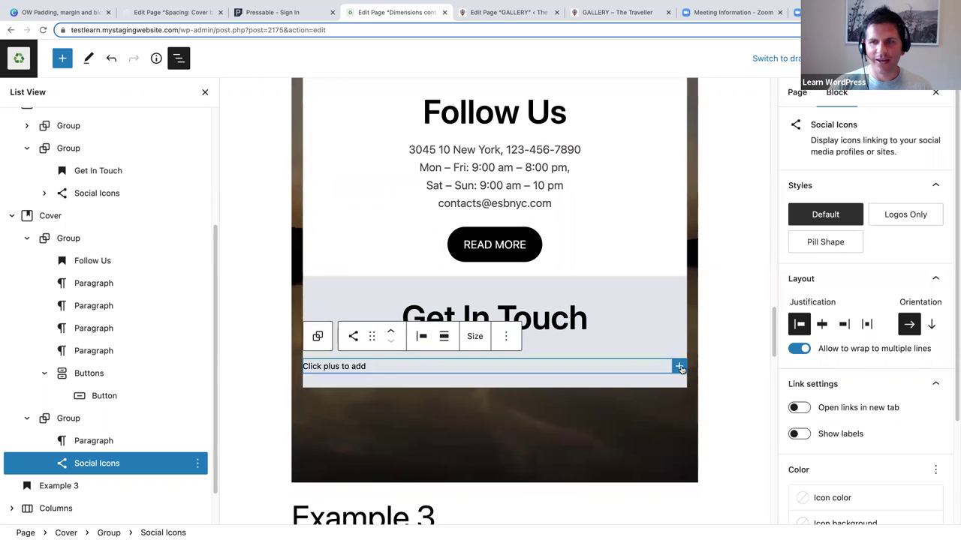
{"action": "left_click", "coordinate": [679, 368]}
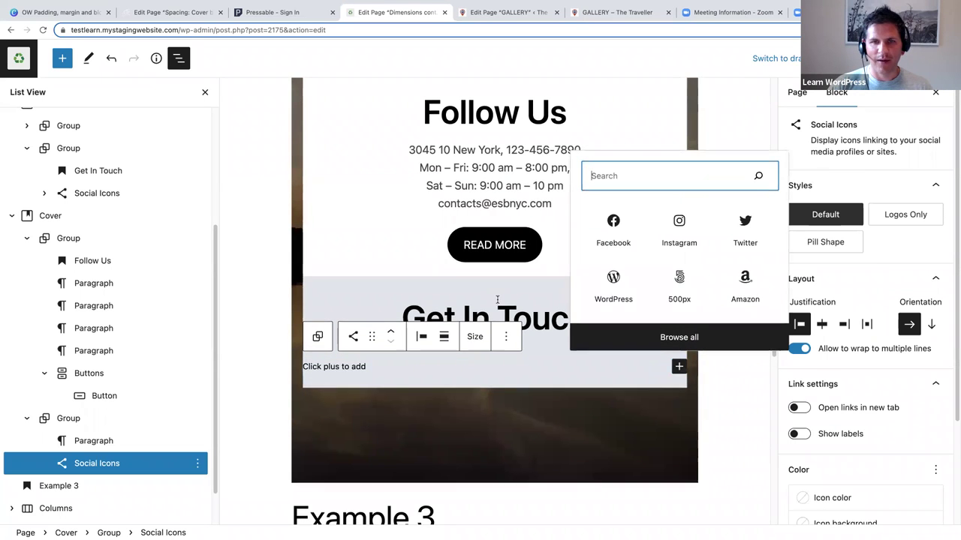
{"action": "scroll", "coordinate": [497, 300], "scroll_direction": "up", "scroll_amount": 2}
{"action": "scroll", "coordinate": [496, 301], "scroll_direction": "up", "scroll_amount": 5}
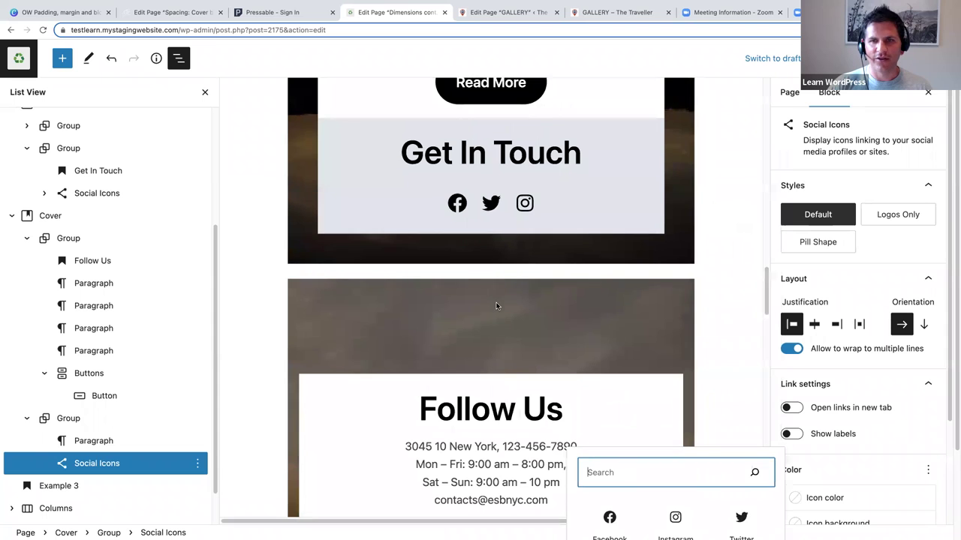
{"action": "scroll", "coordinate": [496, 306], "scroll_direction": "down", "scroll_amount": 5}
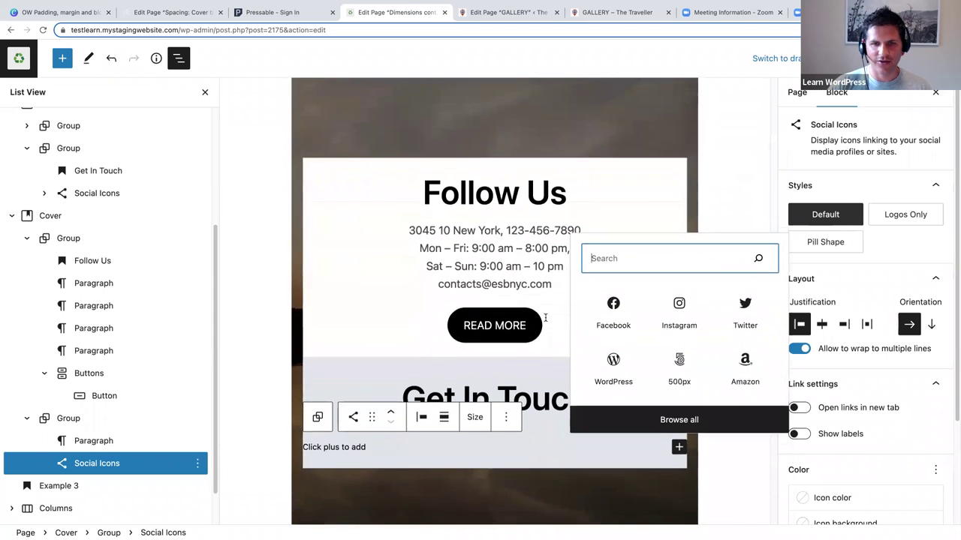
{"action": "left_click", "coordinate": [616, 304]}
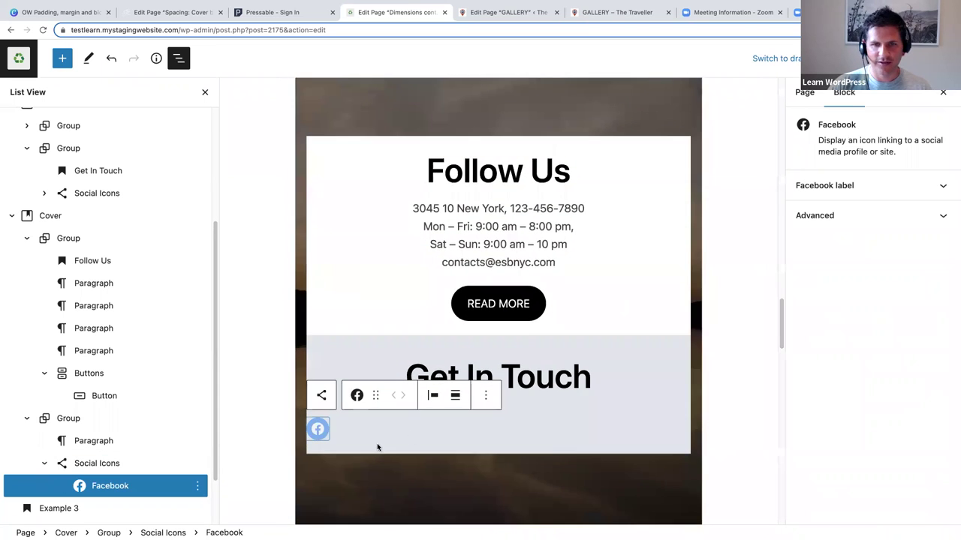
{"action": "left_click", "coordinate": [315, 444]}
{"action": "left_click", "coordinate": [312, 442]}
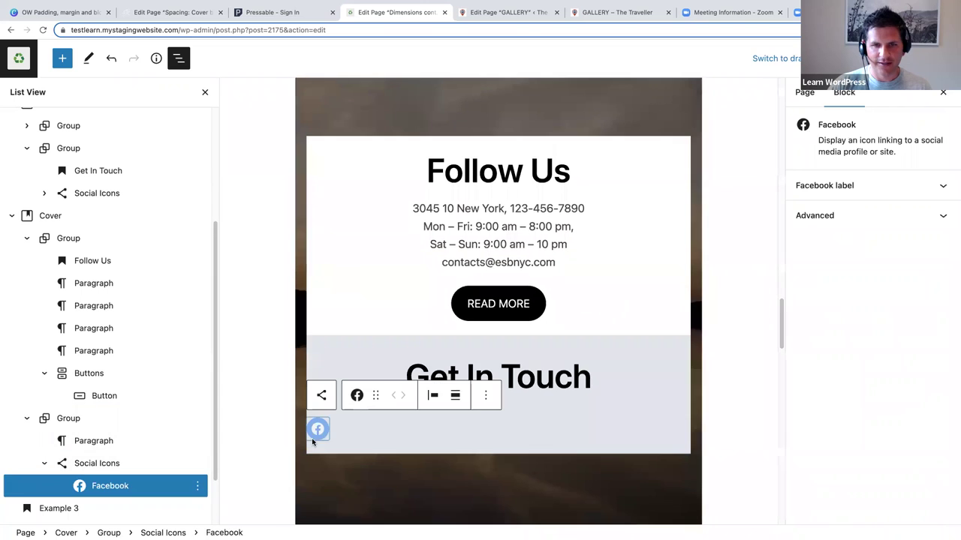
{"action": "left_click", "coordinate": [368, 432]}
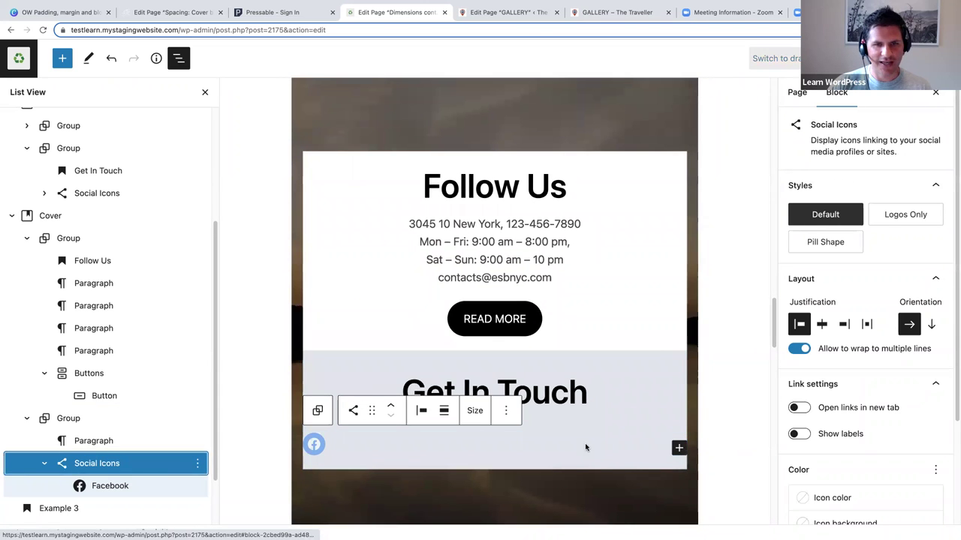
Step: Add Twitter and Instagram icons after Facebook in the Social Icons block
{"action": "left_click", "coordinate": [679, 448]}
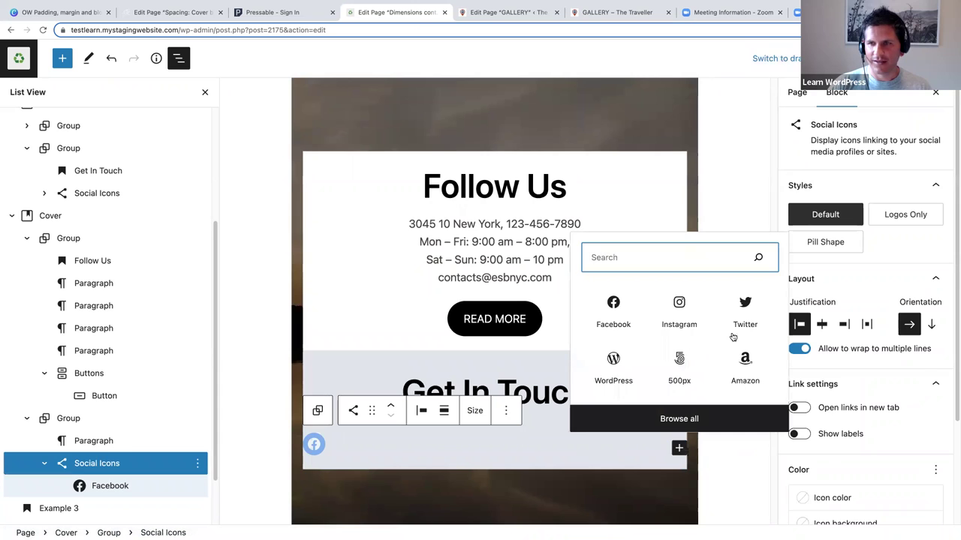
{"action": "left_click", "coordinate": [745, 305]}
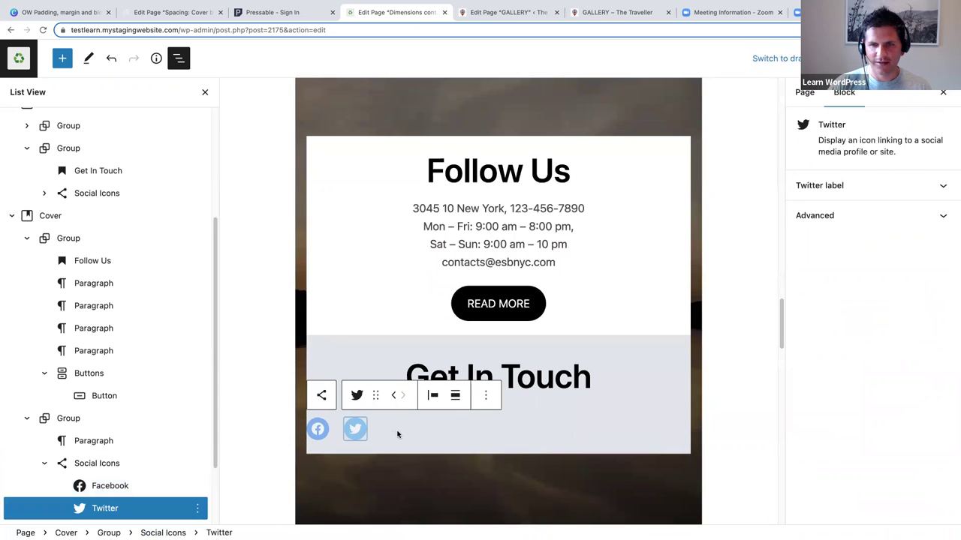
{"action": "left_click", "coordinate": [96, 463]}
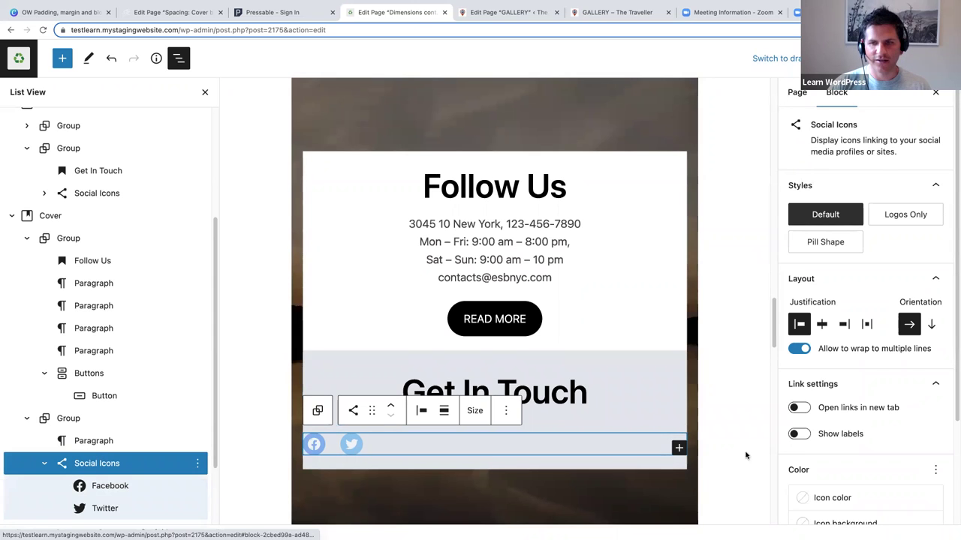
{"action": "left_click", "coordinate": [679, 448]}
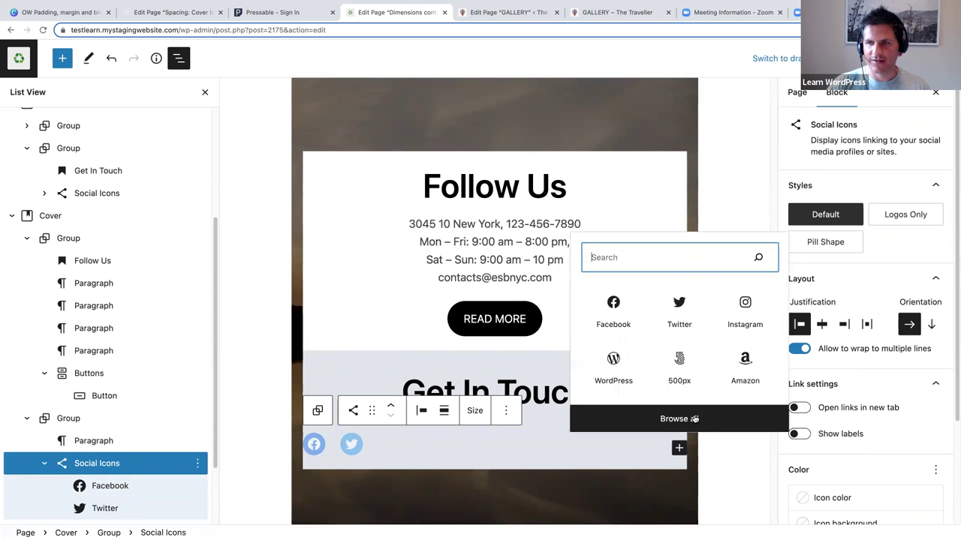
{"action": "left_click", "coordinate": [747, 307]}
{"action": "scroll", "coordinate": [486, 450], "scroll_direction": "down", "scroll_amount": 2}
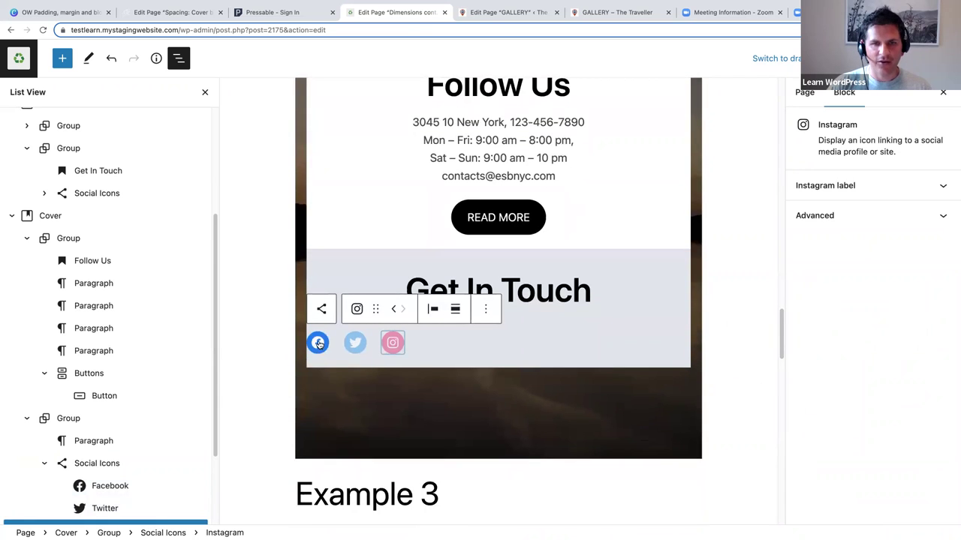
Step: Give the Facebook, Twitter and Instagram icons each the placeholder link 'x'
{"action": "left_click", "coordinate": [319, 347]}
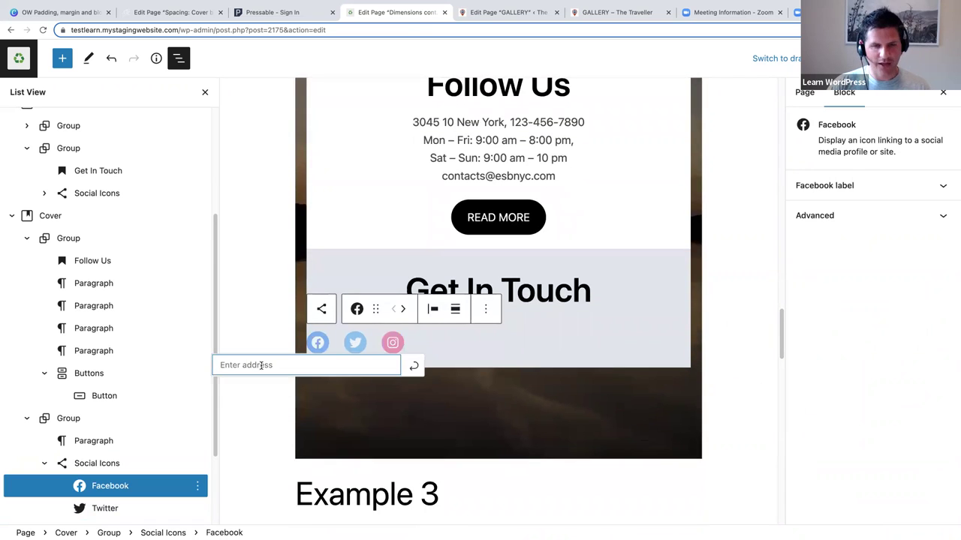
{"action": "type", "text": "x"}
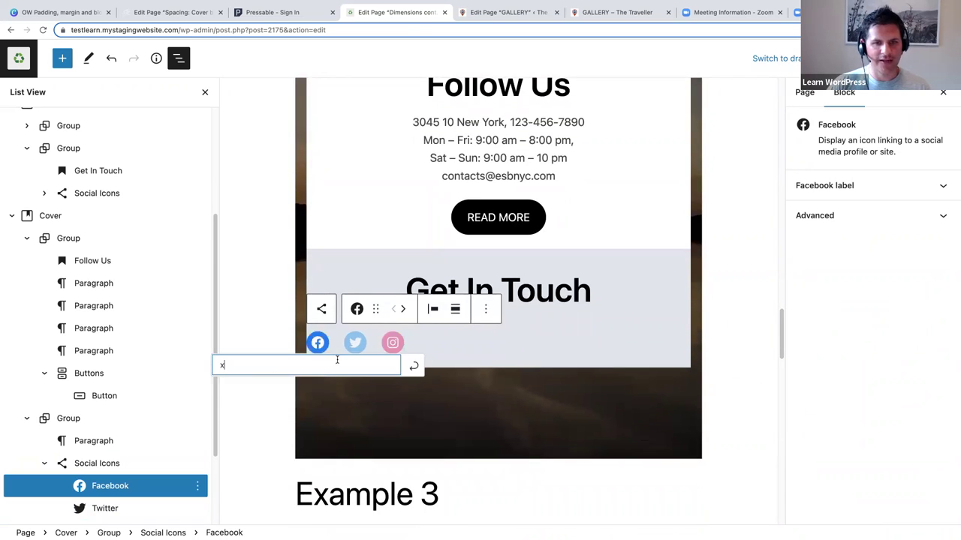
{"action": "left_click", "coordinate": [415, 369]}
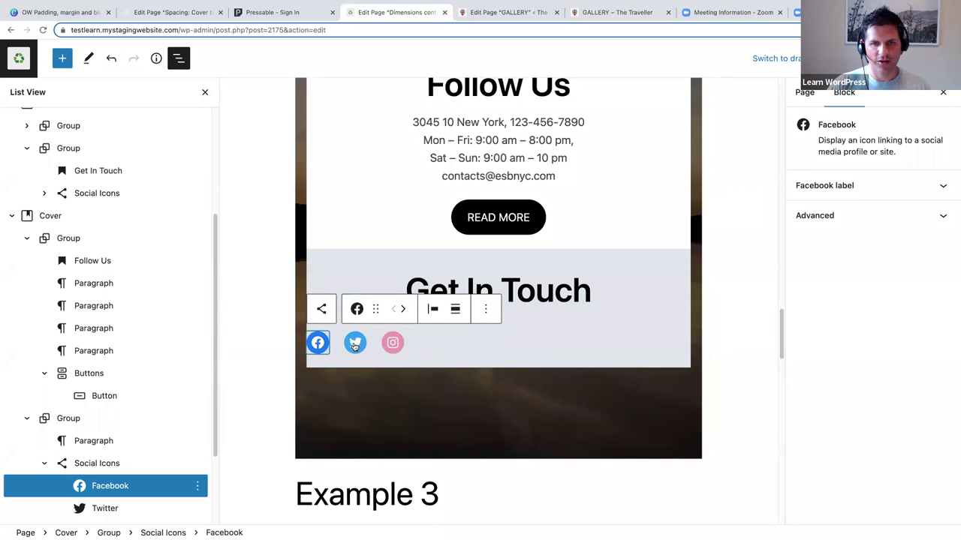
{"action": "left_click", "coordinate": [355, 343]}
{"action": "type", "text": "x"}
{"action": "left_click", "coordinate": [451, 366]}
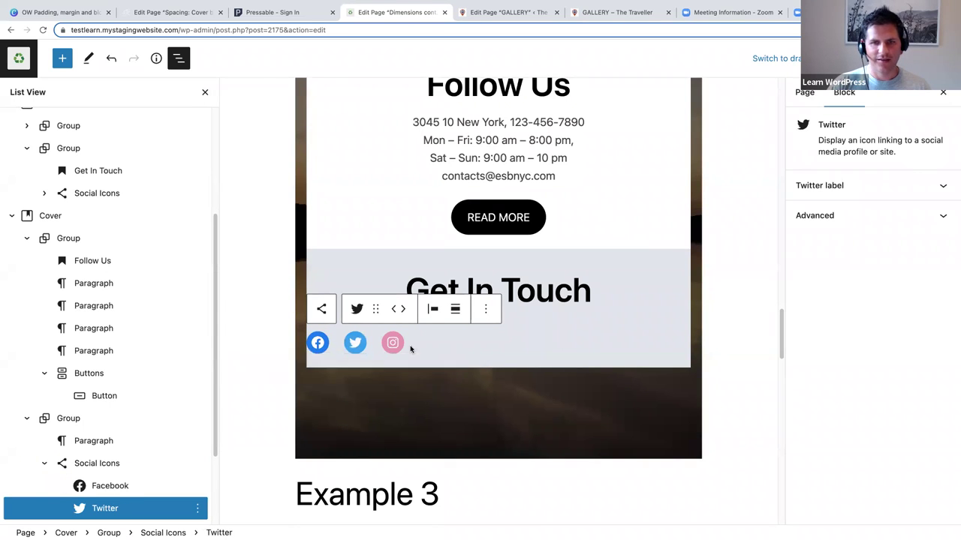
{"action": "left_click", "coordinate": [392, 343]}
{"action": "type", "text": "x"}
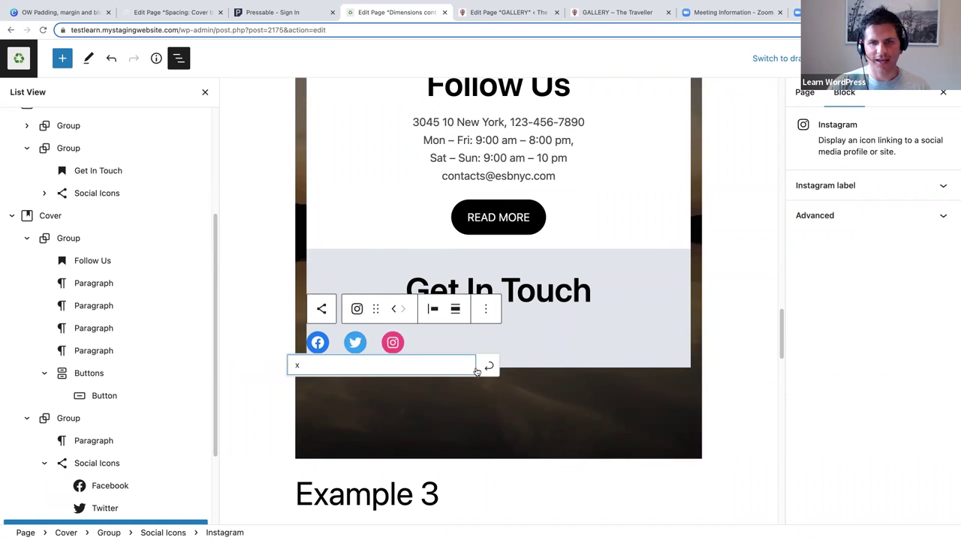
{"action": "left_click", "coordinate": [490, 368]}
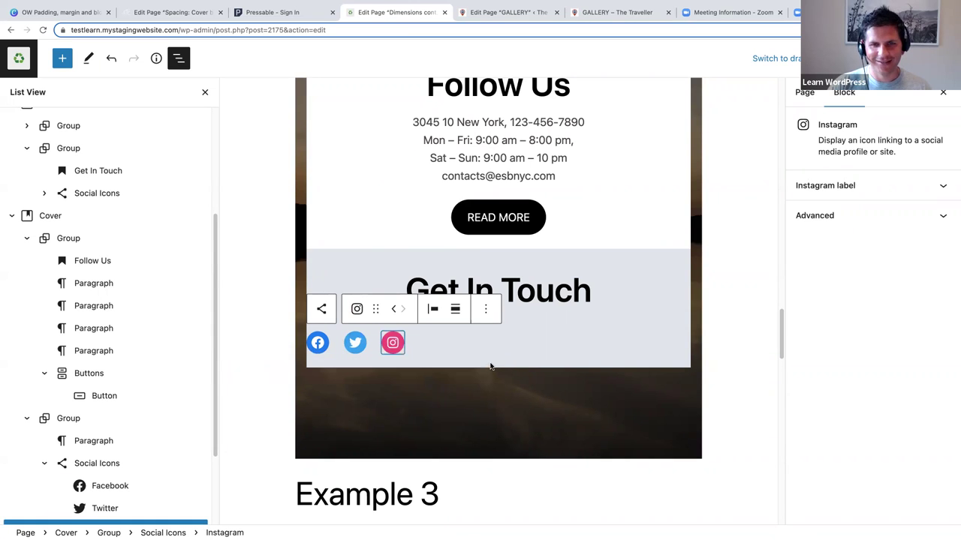
{"action": "left_click", "coordinate": [92, 464]}
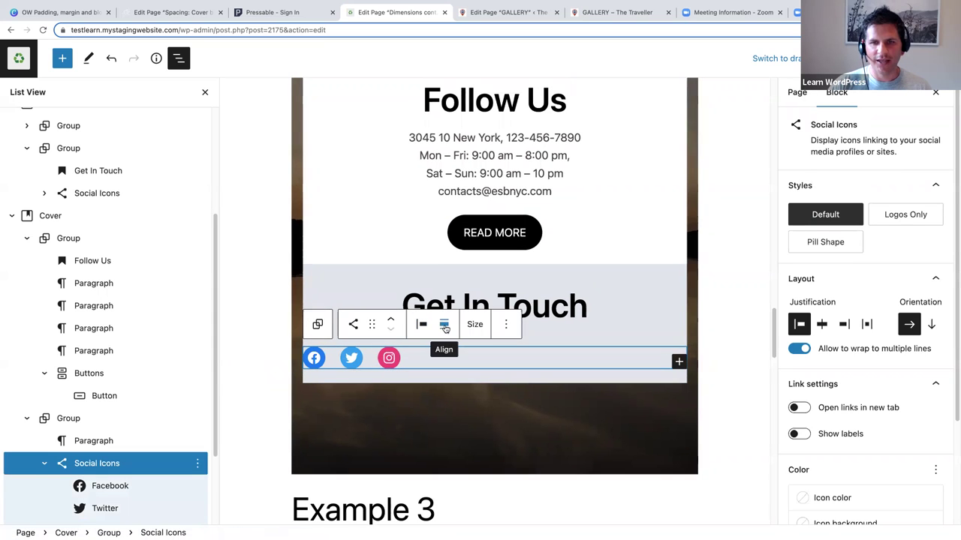
Step: Centre the social icons and copy the E0E5EB icon background from the other Get In Touch icons
{"action": "left_click", "coordinate": [444, 327]}
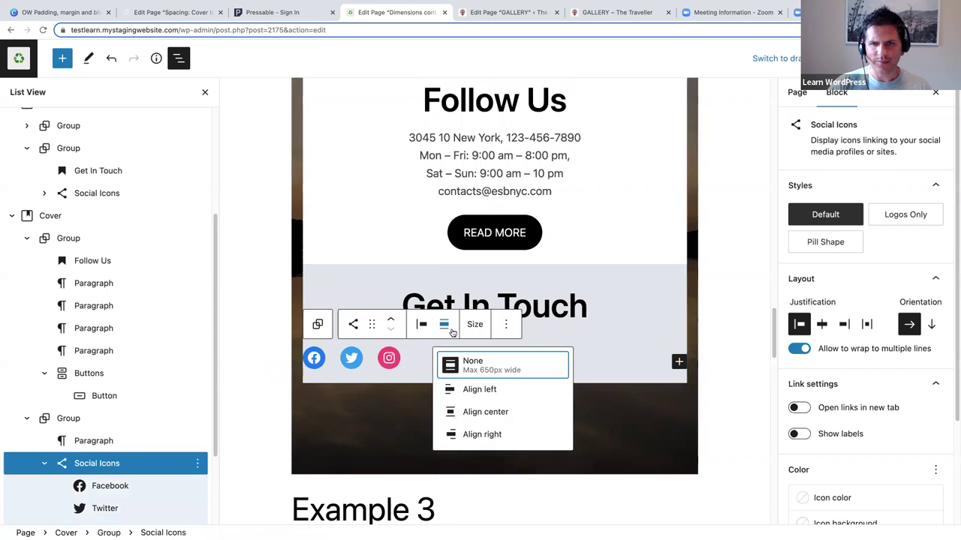
{"action": "left_click", "coordinate": [488, 415]}
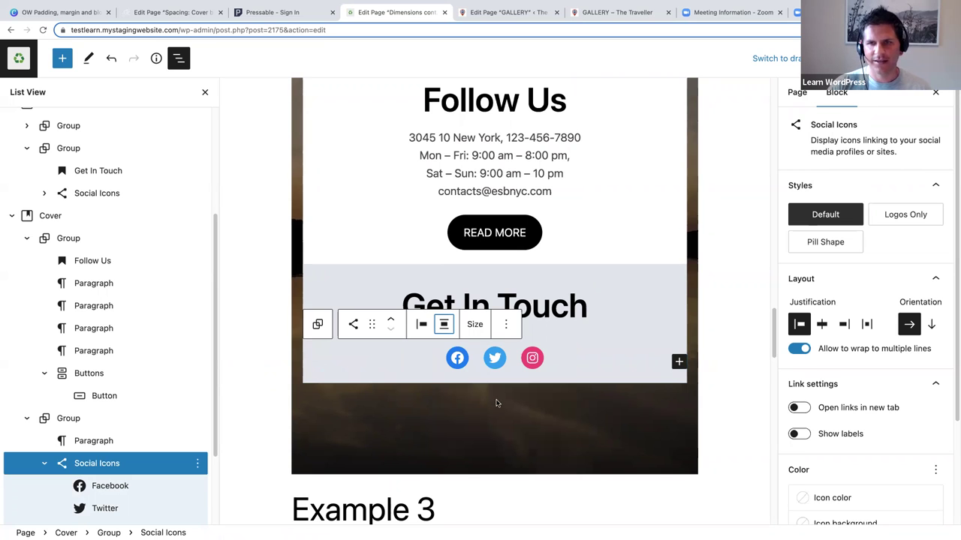
{"action": "scroll", "coordinate": [507, 379], "scroll_direction": "up", "scroll_amount": 5}
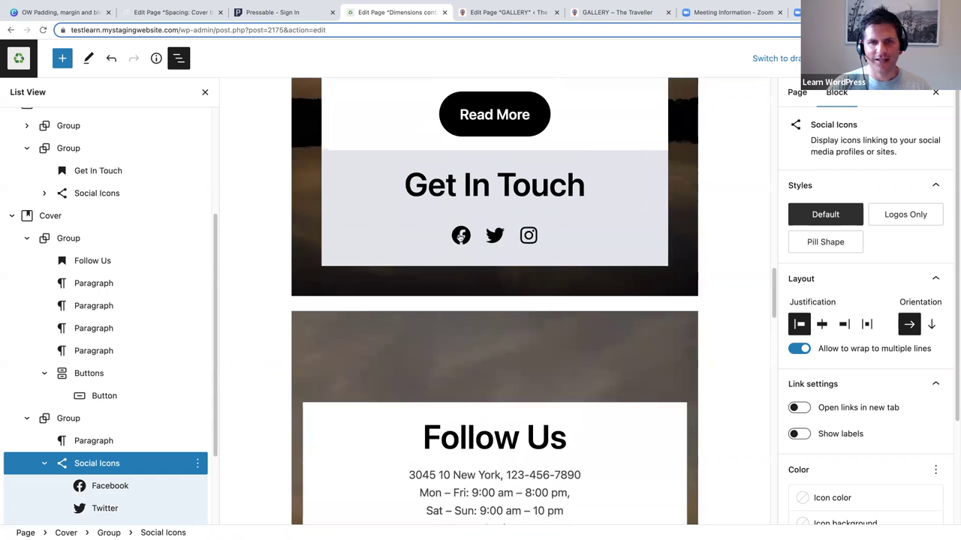
{"action": "left_click", "coordinate": [463, 237]}
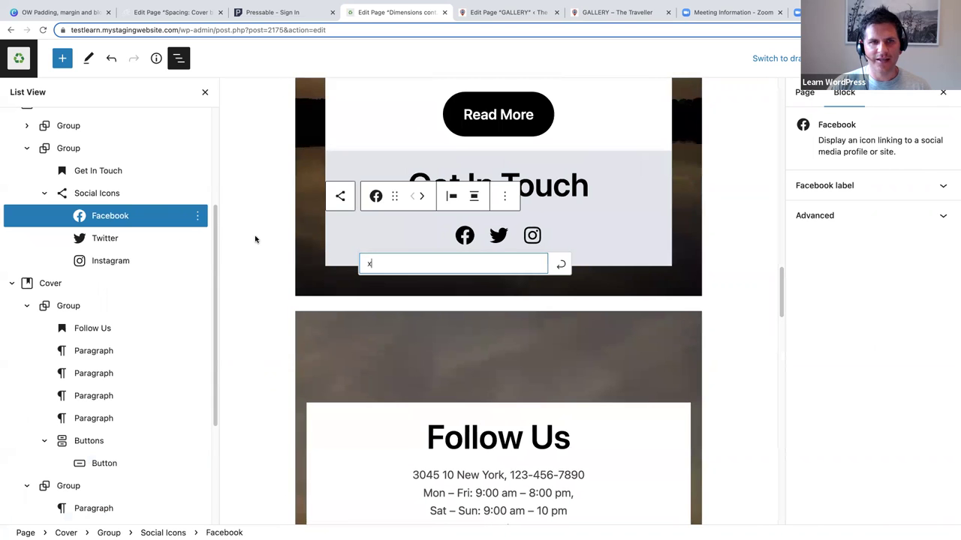
{"action": "left_click", "coordinate": [86, 193]}
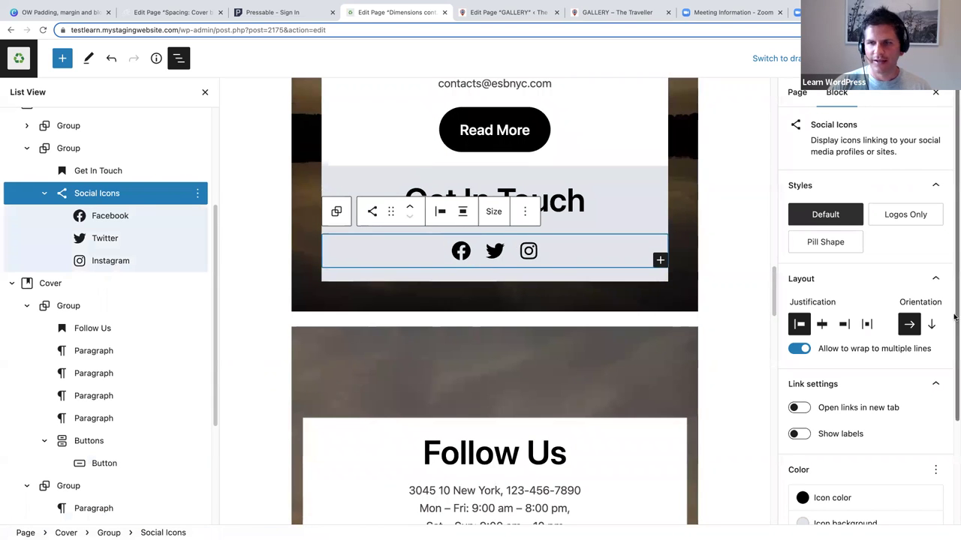
{"action": "scroll", "coordinate": [955, 453], "scroll_direction": "down", "scroll_amount": 2}
{"action": "scroll", "coordinate": [954, 452], "scroll_direction": "down", "scroll_amount": 2}
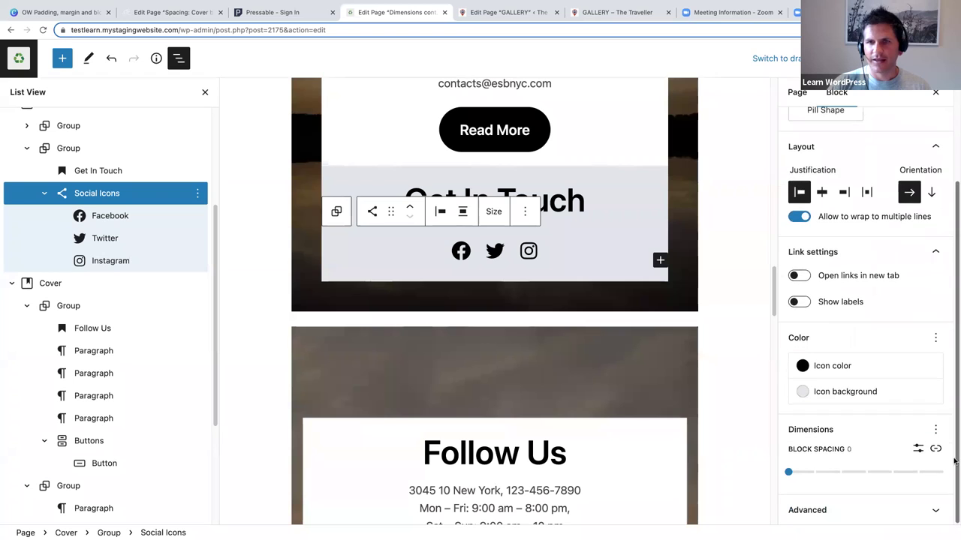
{"action": "left_click", "coordinate": [826, 392]}
{"action": "left_click", "coordinate": [688, 263]}
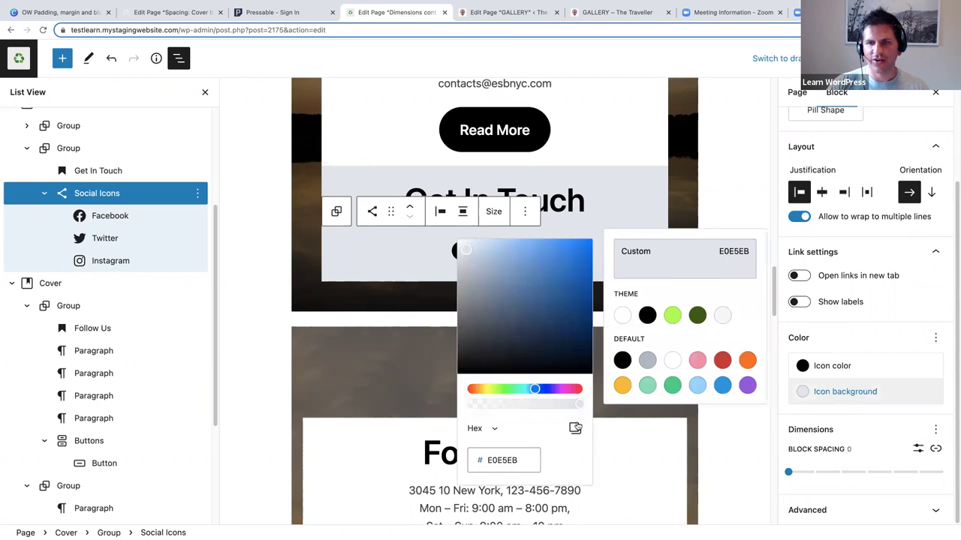
{"action": "left_click", "coordinate": [575, 428]}
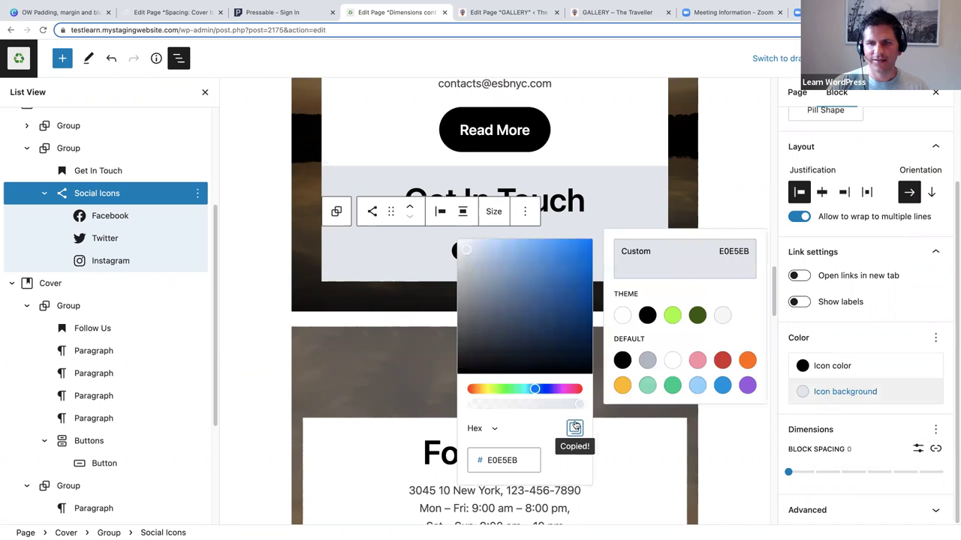
{"action": "left_click", "coordinate": [367, 261]}
Step: Make the lake-sunset Get In Touch social icons black
{"action": "scroll", "coordinate": [414, 360], "scroll_direction": "down", "scroll_amount": 5}
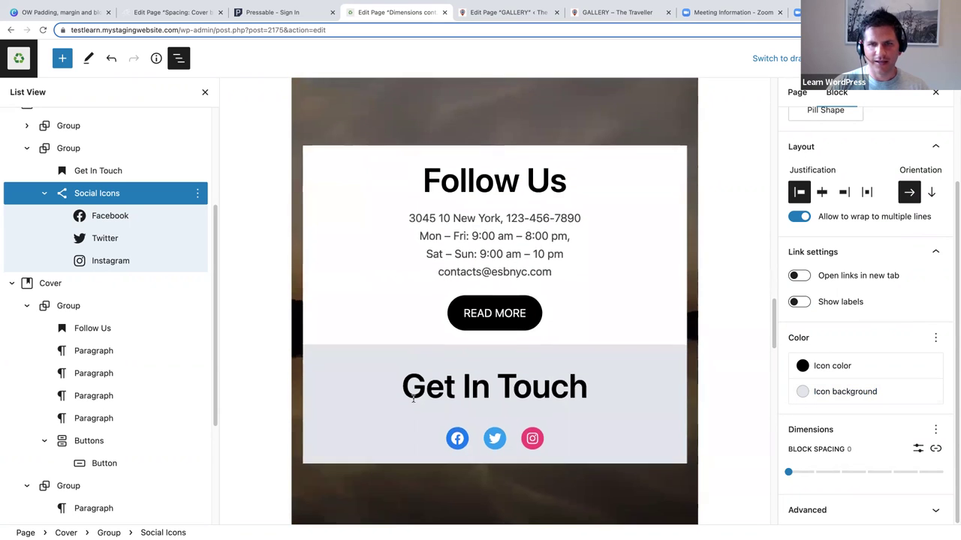
{"action": "scroll", "coordinate": [413, 399], "scroll_direction": "down", "scroll_amount": 1}
{"action": "left_click", "coordinate": [424, 429]}
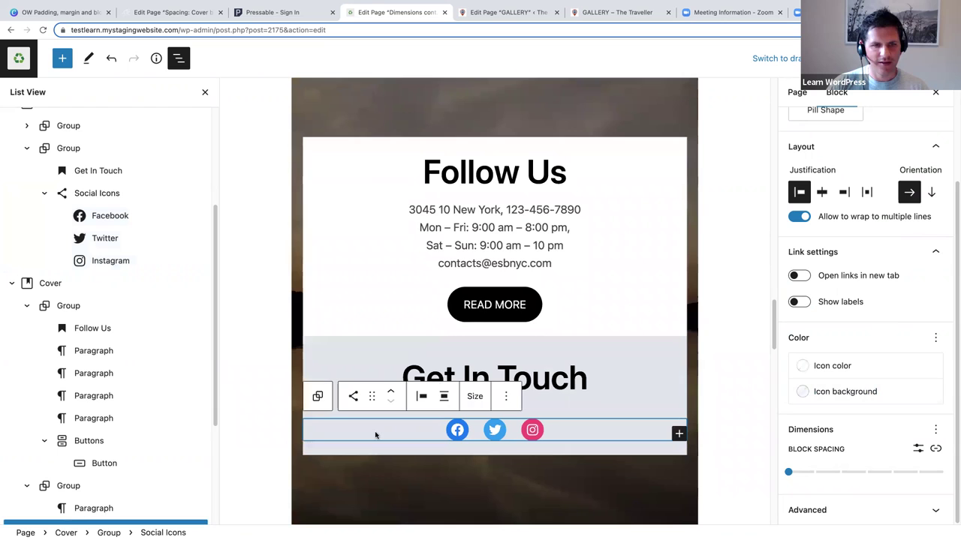
{"action": "scroll", "coordinate": [120, 458], "scroll_direction": "down", "scroll_amount": 2}
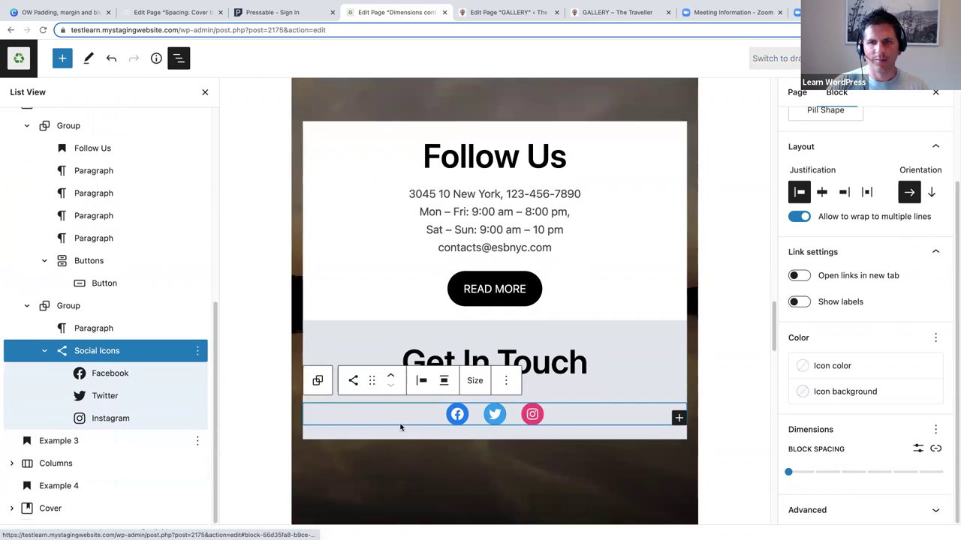
{"action": "left_click", "coordinate": [833, 367]}
{"action": "left_click", "coordinate": [647, 439]}
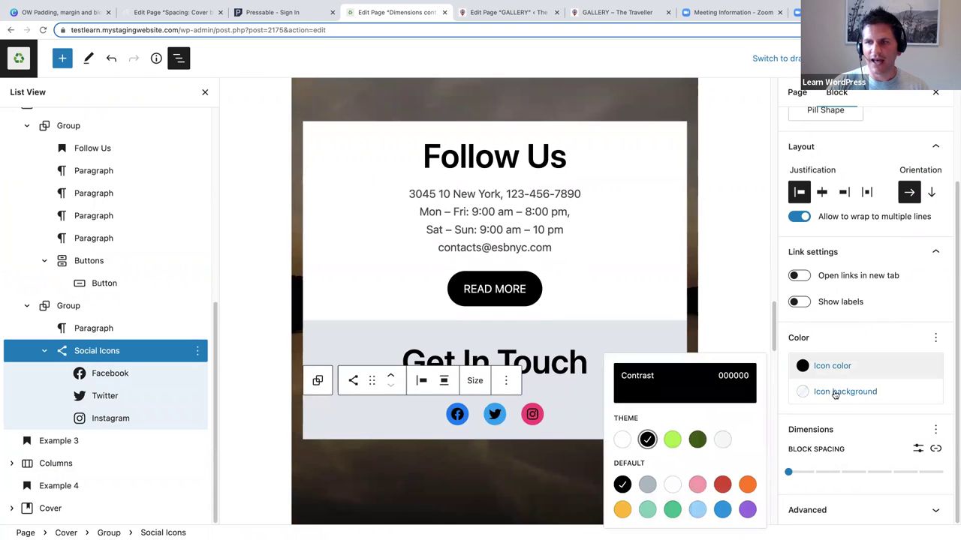
Step: Set the icon background to custom hex E0E5EB, replacing FFFFFF
{"action": "left_click", "coordinate": [834, 393]}
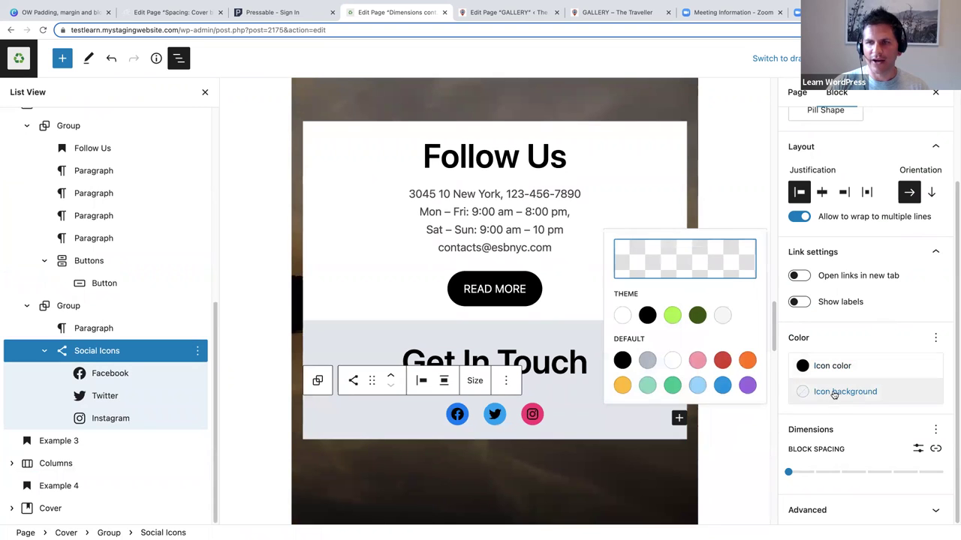
{"action": "left_click", "coordinate": [671, 257]}
{"action": "left_click", "coordinate": [517, 459]}
{"action": "double_click", "coordinate": [517, 459]}
{"action": "key", "text": "BackSpace"}
{"action": "key", "text": "ctrl+v"}
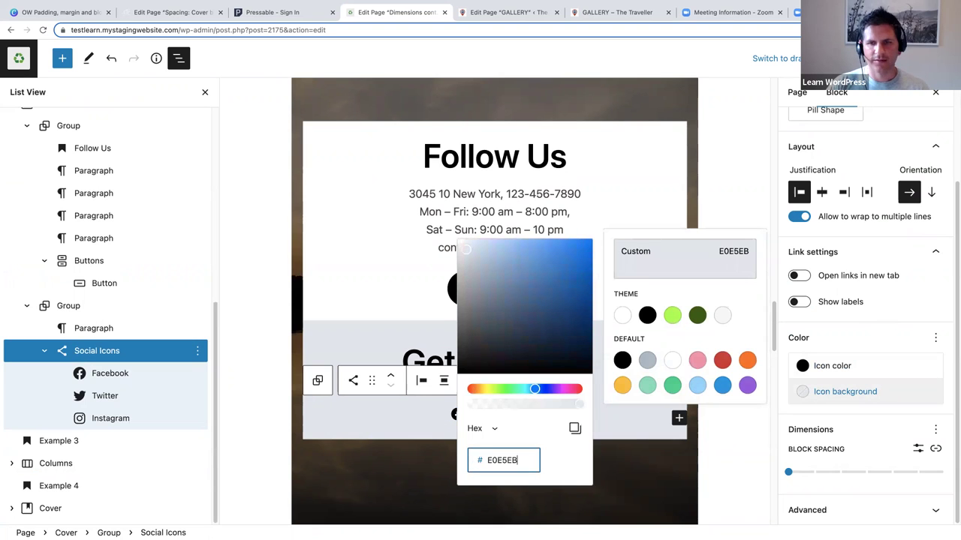
{"action": "left_click", "coordinate": [327, 348]}
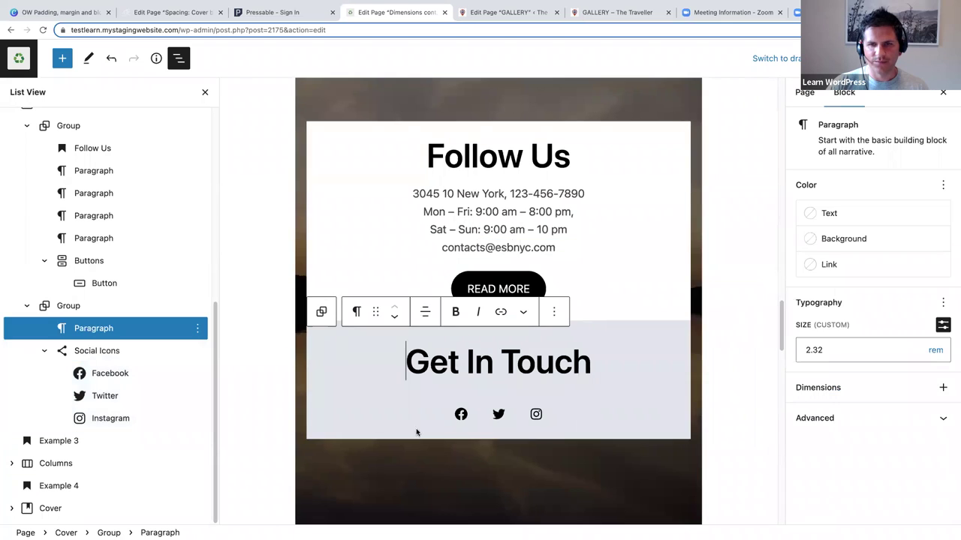
{"action": "left_click", "coordinate": [440, 411]}
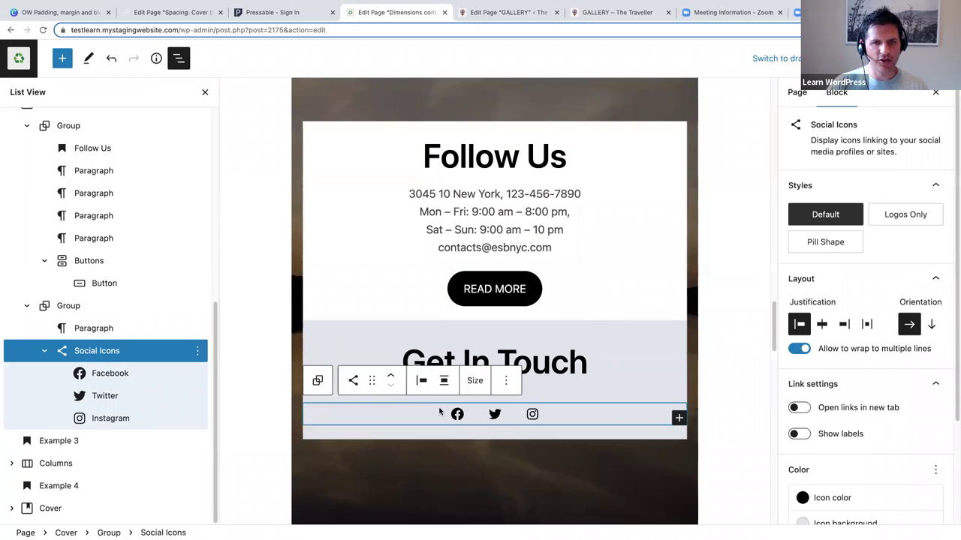
Step: Make the Get In Touch social icons Large
{"action": "left_click", "coordinate": [477, 382]}
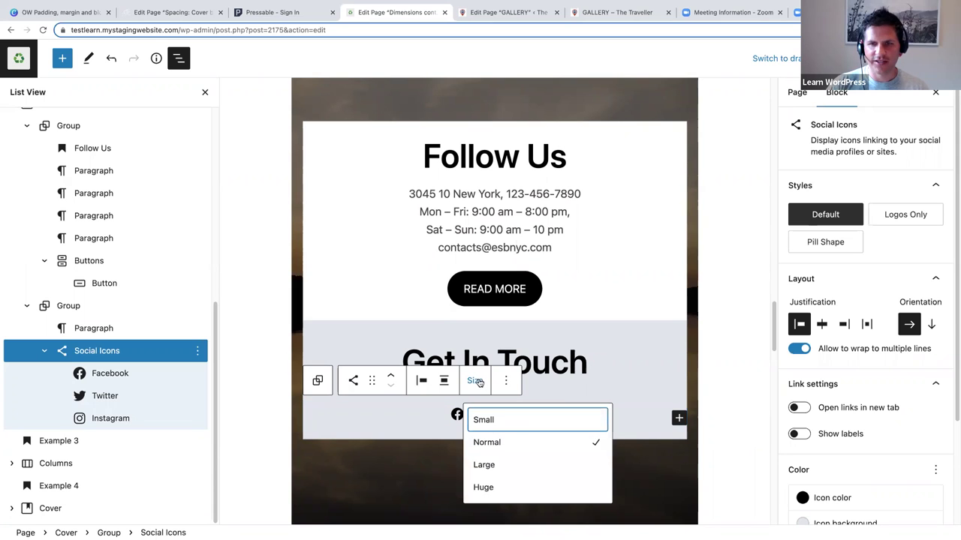
{"action": "left_click", "coordinate": [525, 466]}
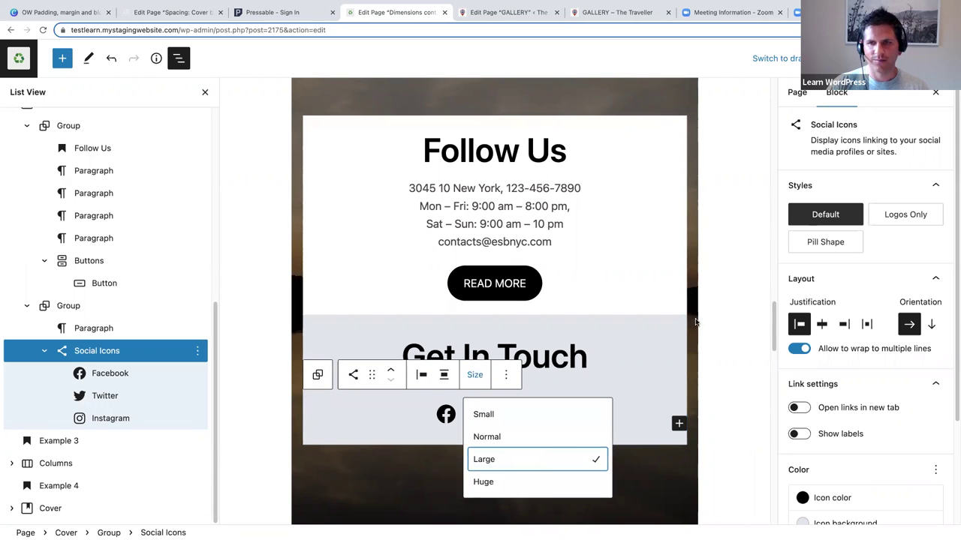
{"action": "left_click", "coordinate": [721, 342]}
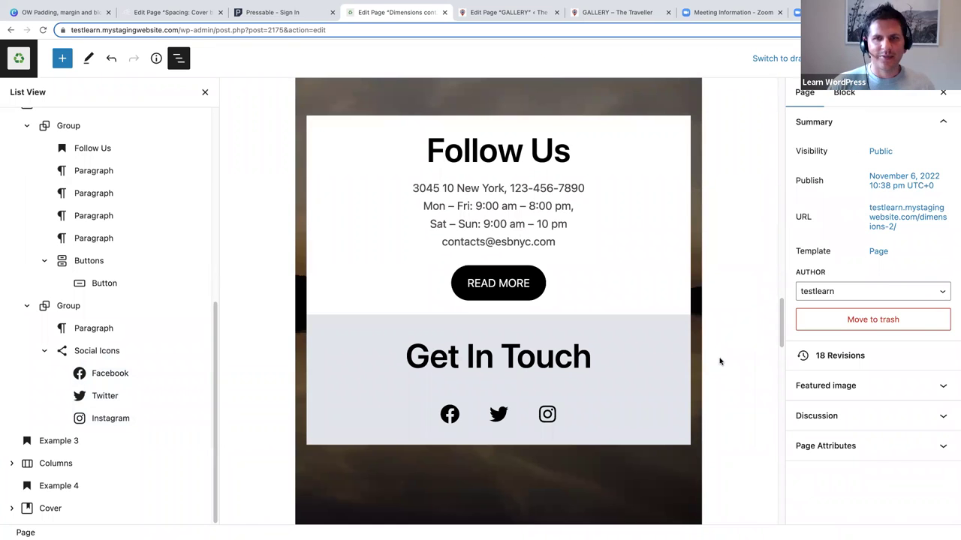
{"action": "left_click", "coordinate": [469, 393]}
{"action": "triple_click", "coordinate": [552, 377]}
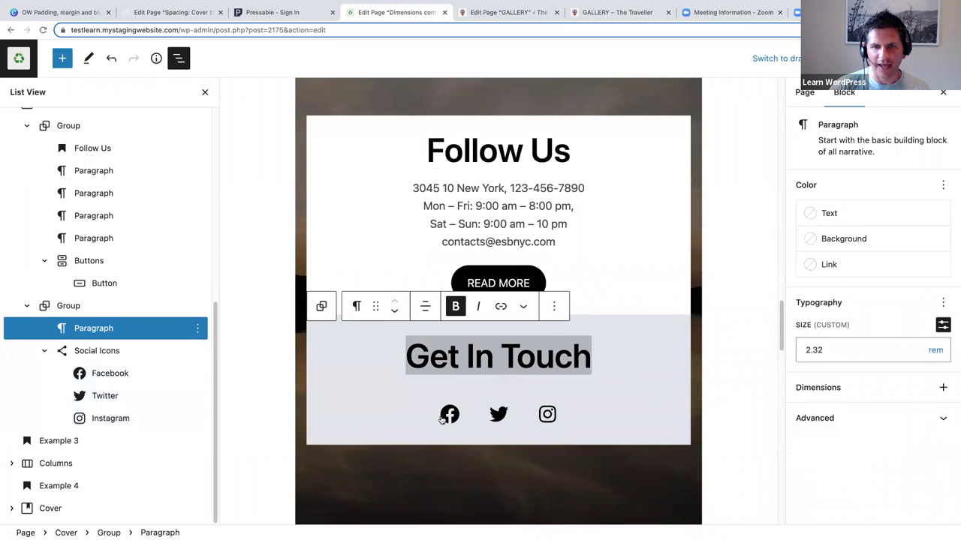
Step: Set the social icons' block spacing to 0
{"action": "left_click", "coordinate": [154, 354]}
{"action": "scroll", "coordinate": [593, 448], "scroll_direction": "down", "scroll_amount": 2}
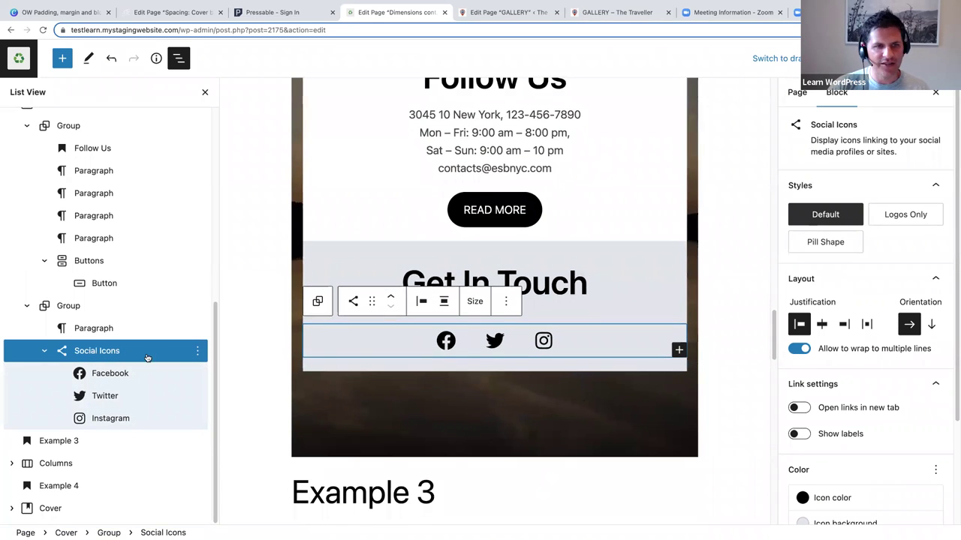
{"action": "left_click_drag", "start_coordinate": [954, 296], "coordinate": [954, 372]}
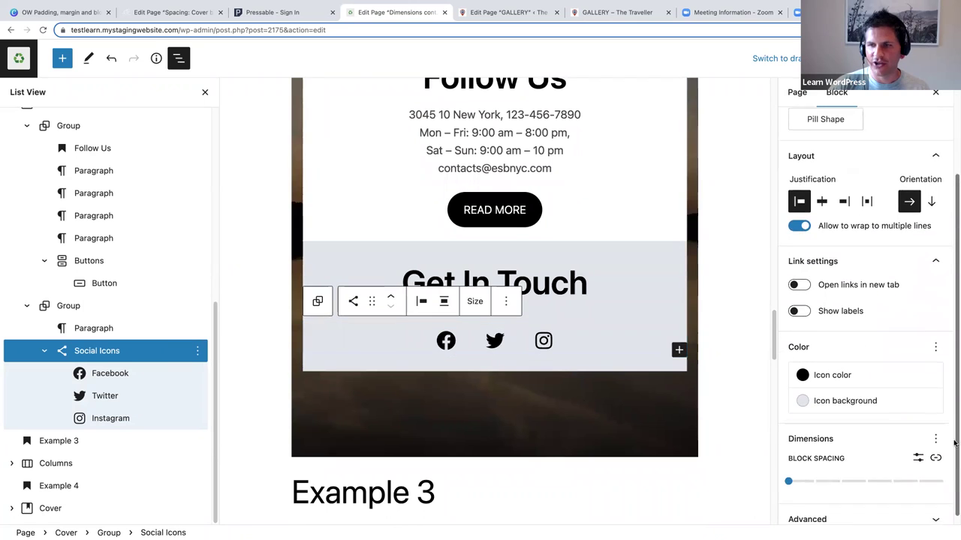
{"action": "left_click", "coordinate": [790, 473]}
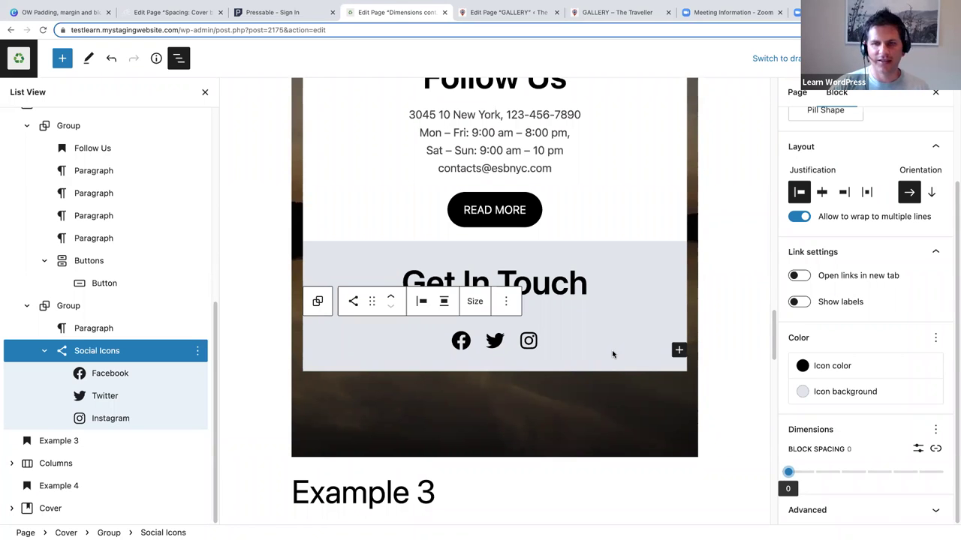
{"action": "triple_click", "coordinate": [540, 289]}
{"action": "left_click", "coordinate": [478, 303]}
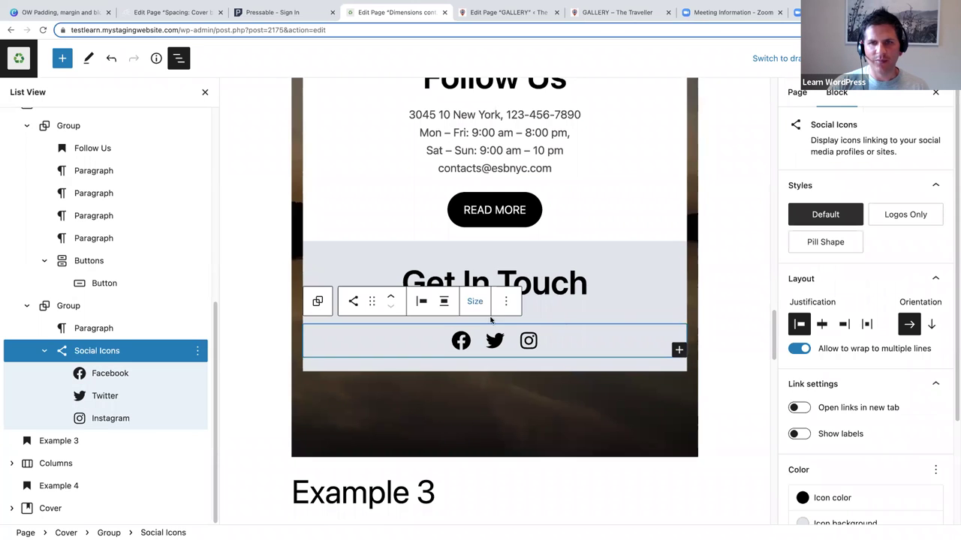
{"action": "triple_click", "coordinate": [559, 285]}
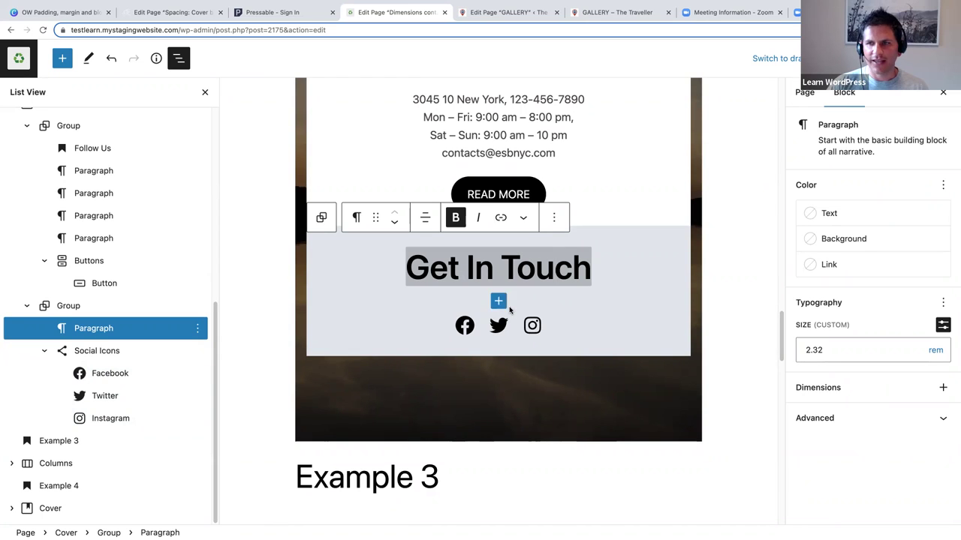
Step: Add per-side margin controls to the Get In Touch heading, giving it a 0 bottom margin
{"action": "left_click", "coordinate": [944, 388]}
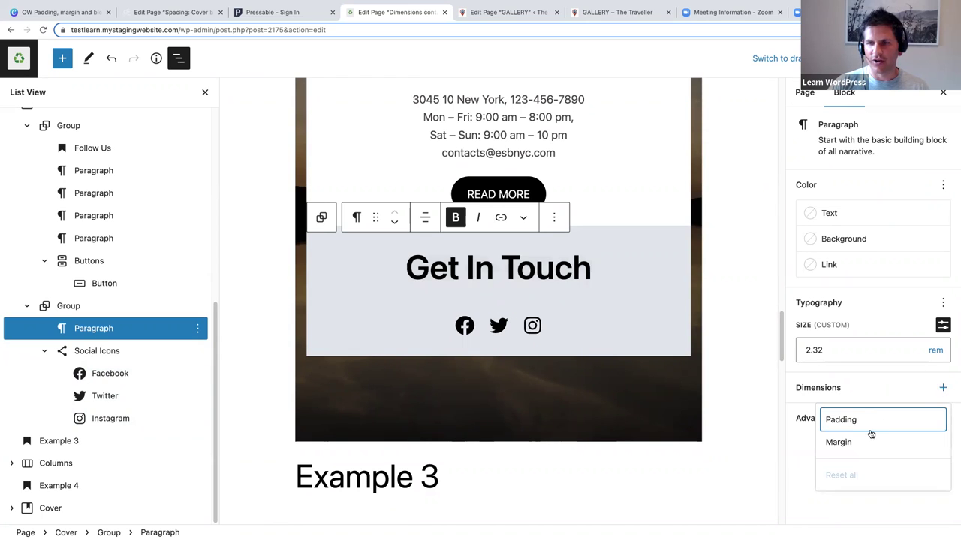
{"action": "left_click", "coordinate": [860, 445]}
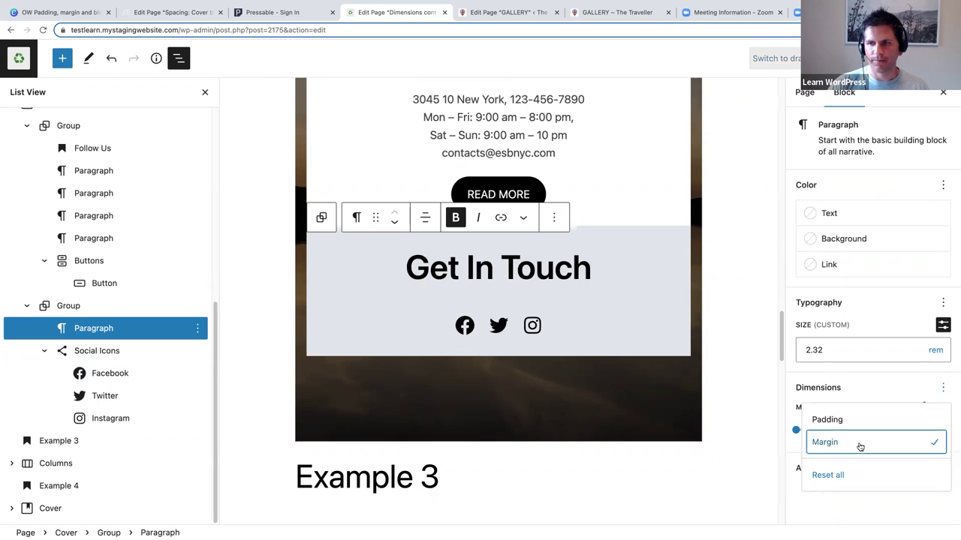
{"action": "left_click", "coordinate": [789, 448]}
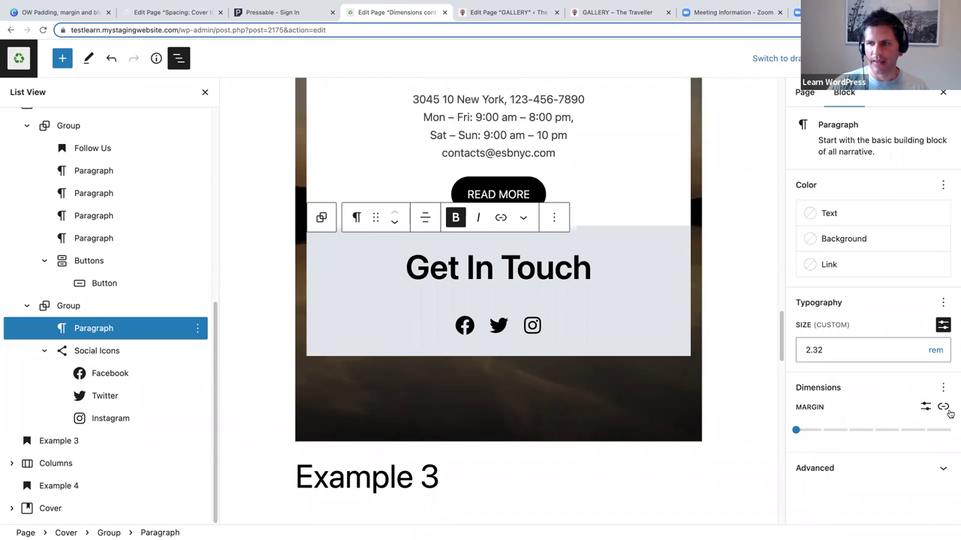
{"action": "left_click", "coordinate": [942, 406]}
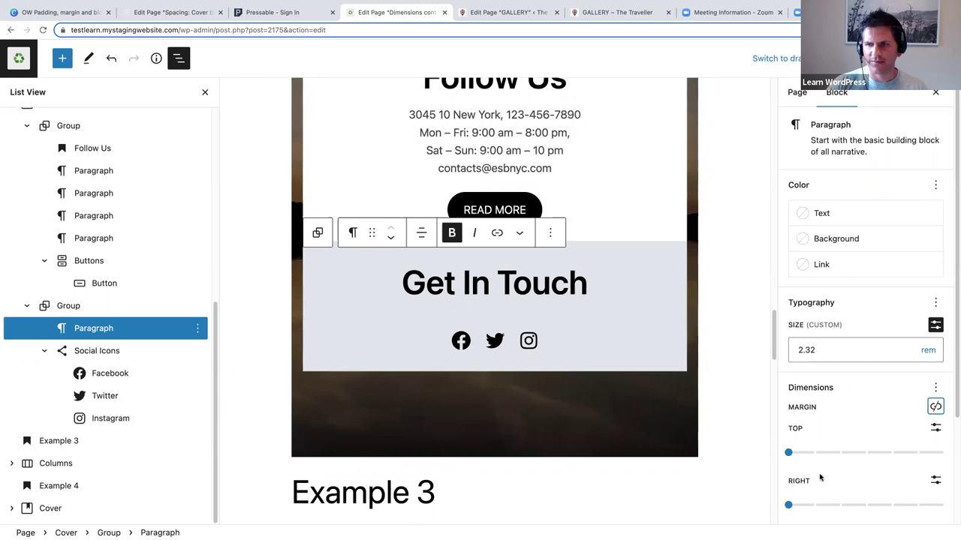
Step: Select the Get In Touch paragraph and the Social Icons together in List View
{"action": "scroll", "coordinate": [819, 478], "scroll_direction": "down", "scroll_amount": 2}
{"action": "scroll", "coordinate": [819, 470], "scroll_direction": "down", "scroll_amount": 1}
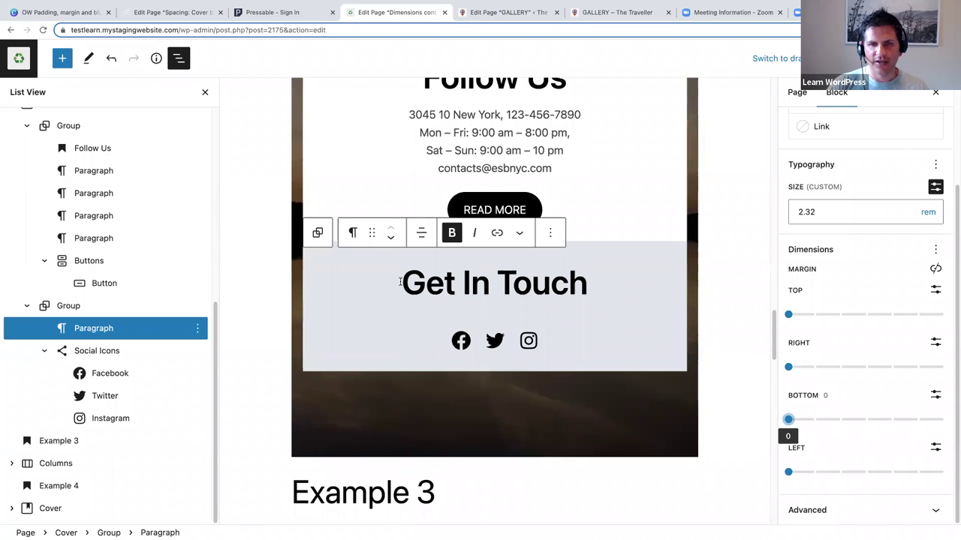
{"action": "left_click", "coordinate": [84, 328]}
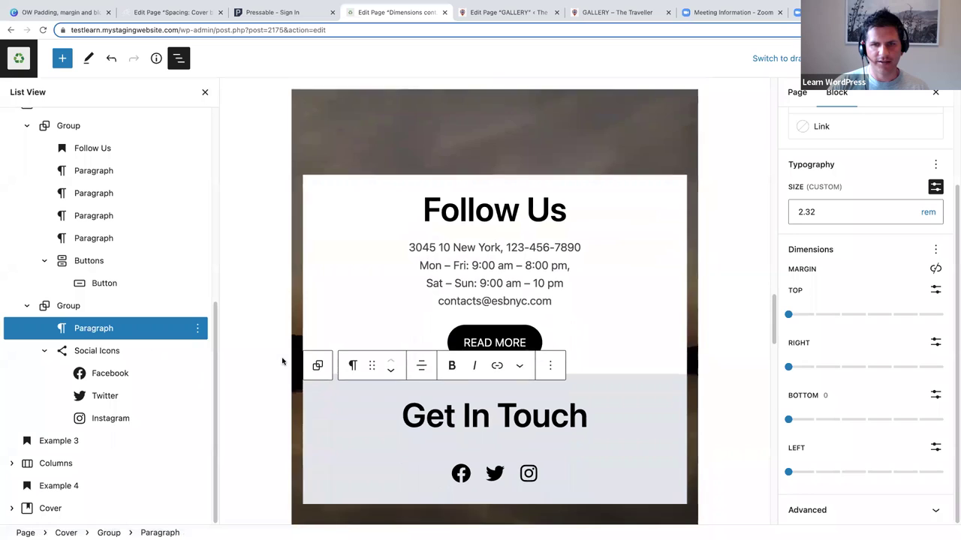
{"action": "left_click", "coordinate": [90, 350], "text": "shift"}
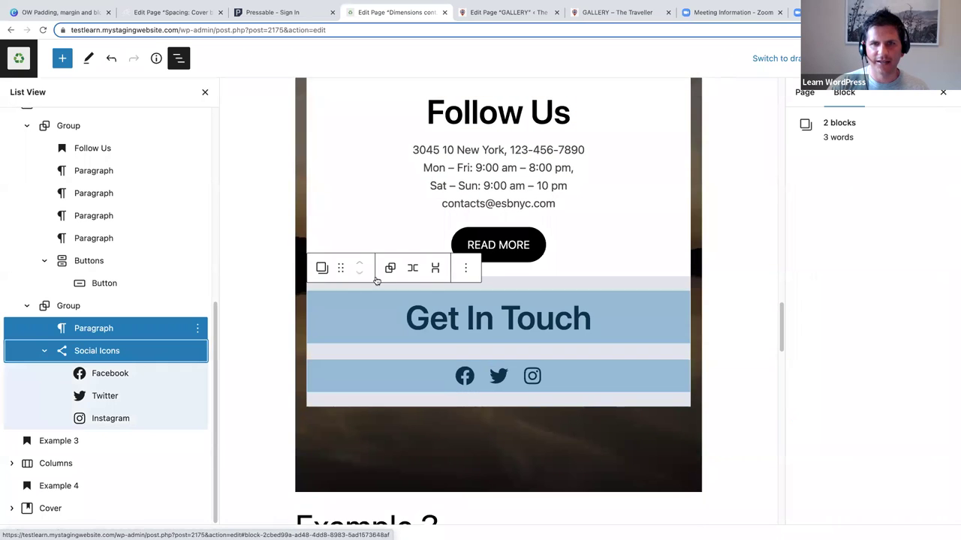
Step: Wrap Get In Touch and its icons in a centre-justified Stack with 0 block spacing
{"action": "left_click", "coordinate": [436, 269]}
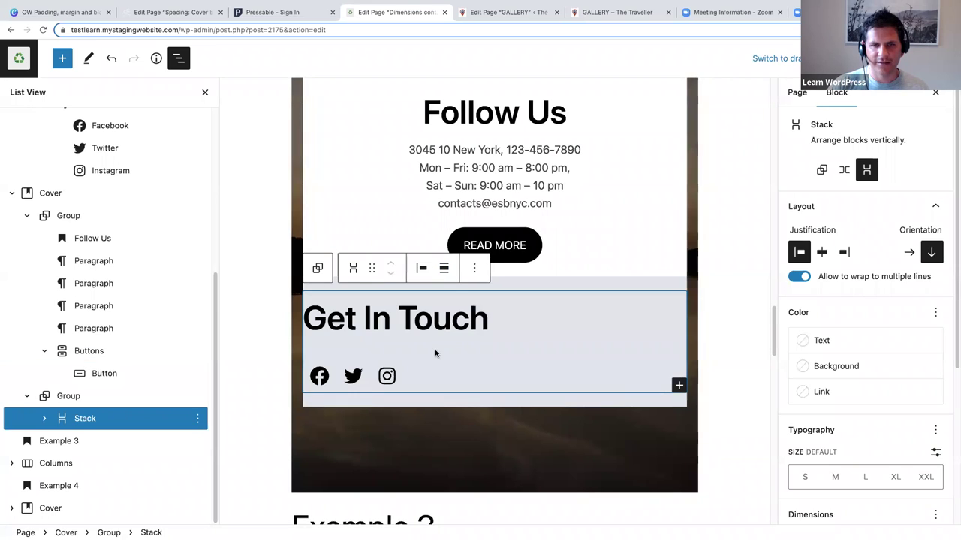
{"action": "left_click", "coordinate": [443, 268]}
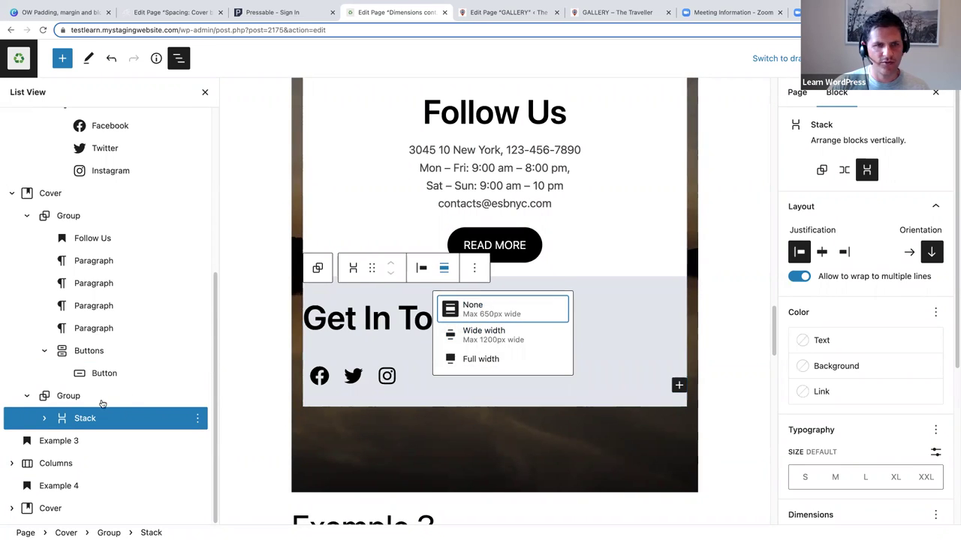
{"action": "left_click", "coordinate": [270, 362]}
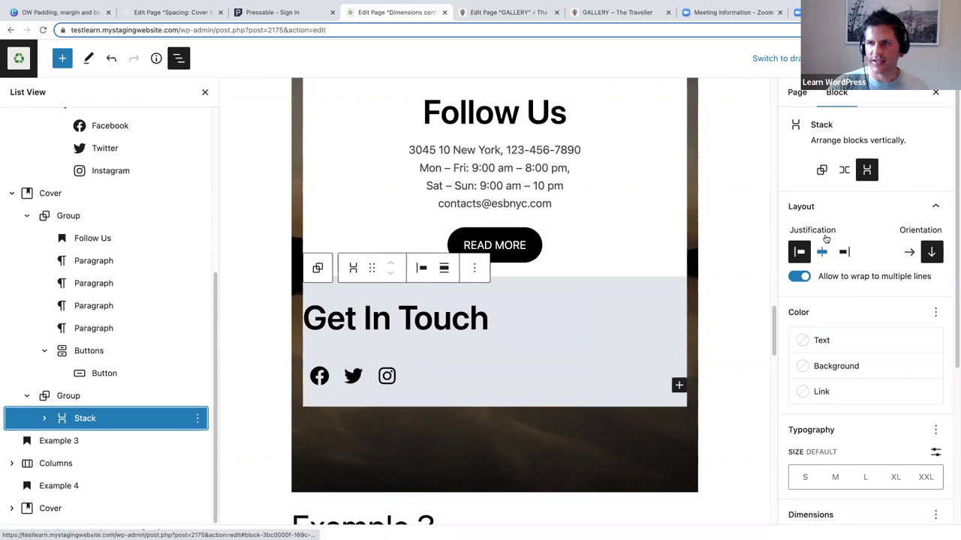
{"action": "left_click", "coordinate": [821, 253]}
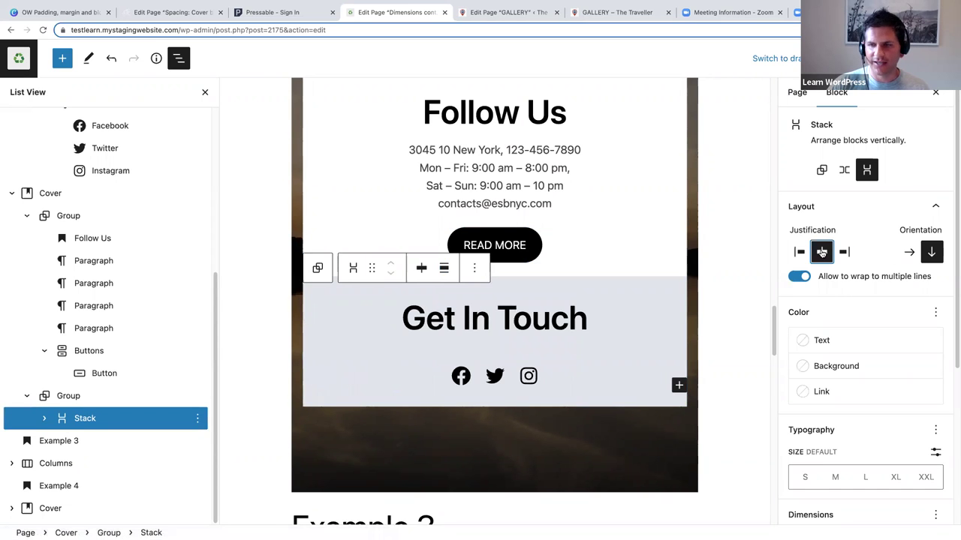
{"action": "left_click_drag", "start_coordinate": [953, 293], "coordinate": [953, 444]}
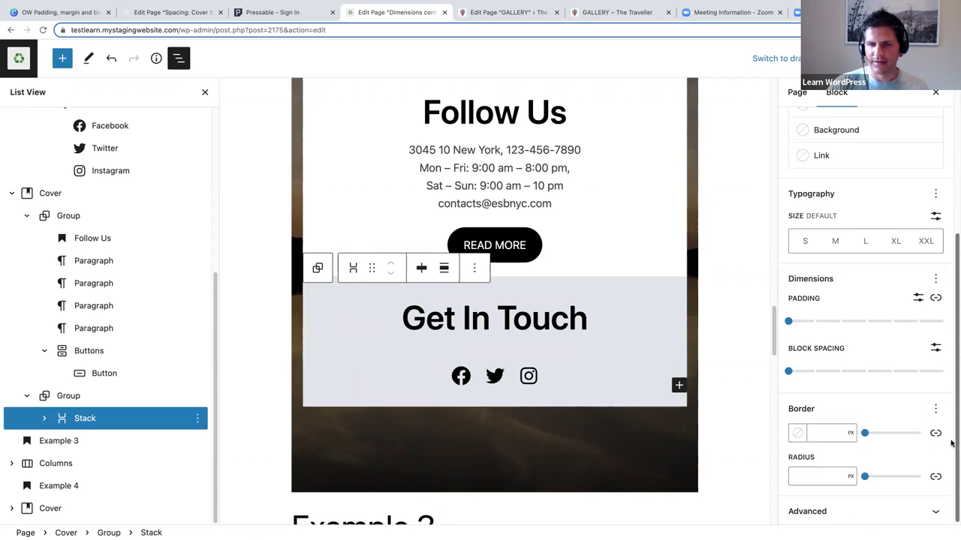
{"action": "left_click", "coordinate": [794, 373]}
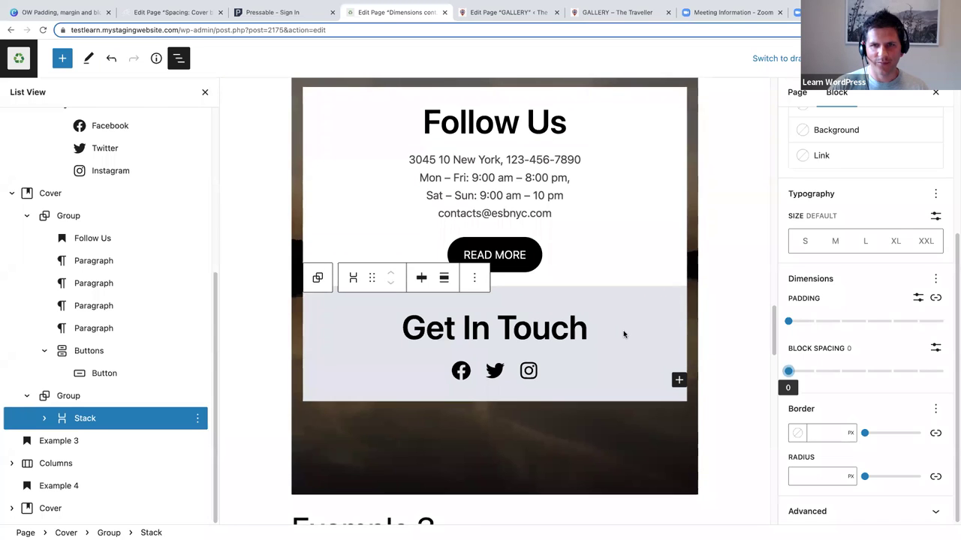
{"action": "scroll", "coordinate": [623, 336], "scroll_direction": "up", "scroll_amount": 1}
{"action": "scroll", "coordinate": [623, 335], "scroll_direction": "up", "scroll_amount": 5}
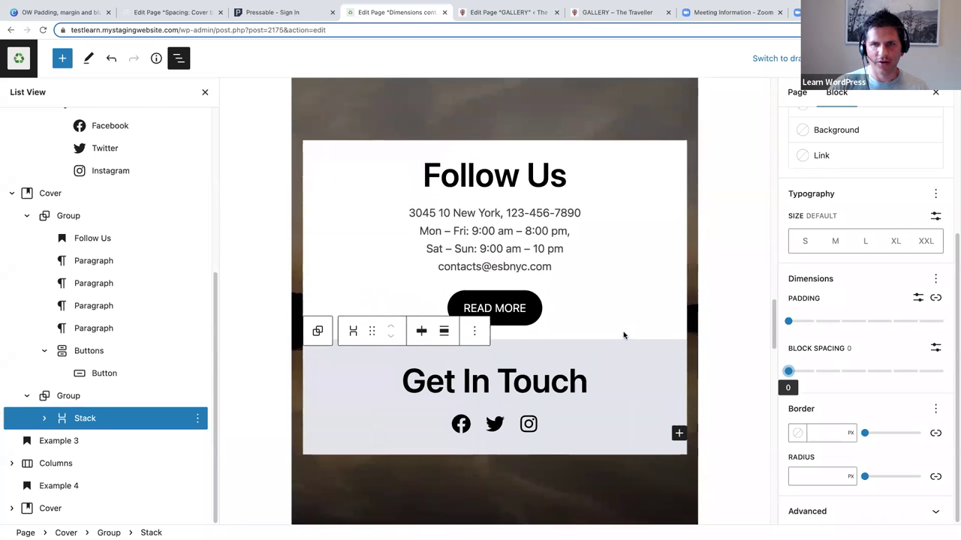
{"action": "scroll", "coordinate": [622, 331], "scroll_direction": "up", "scroll_amount": 2}
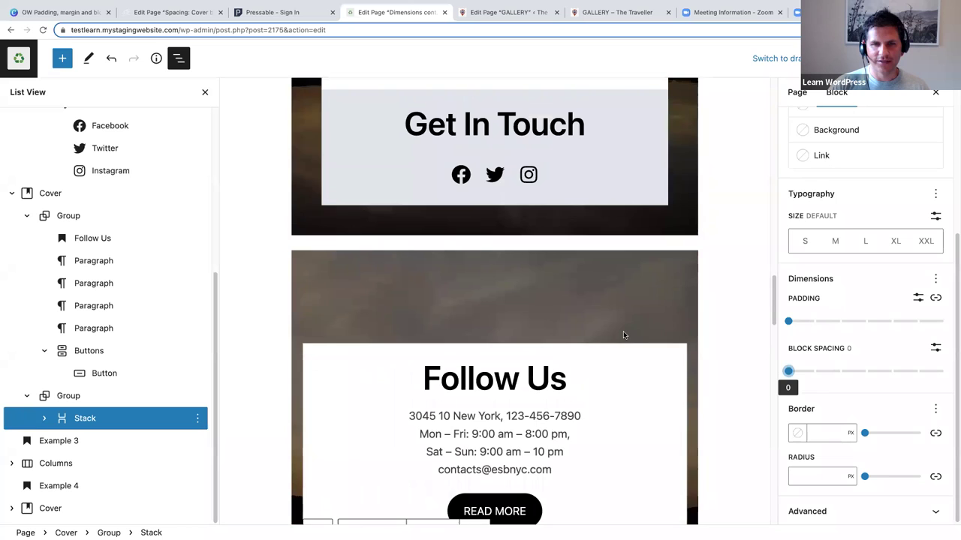
{"action": "scroll", "coordinate": [623, 331], "scroll_direction": "down", "scroll_amount": 3}
{"action": "scroll", "coordinate": [623, 335], "scroll_direction": "down", "scroll_amount": 1}
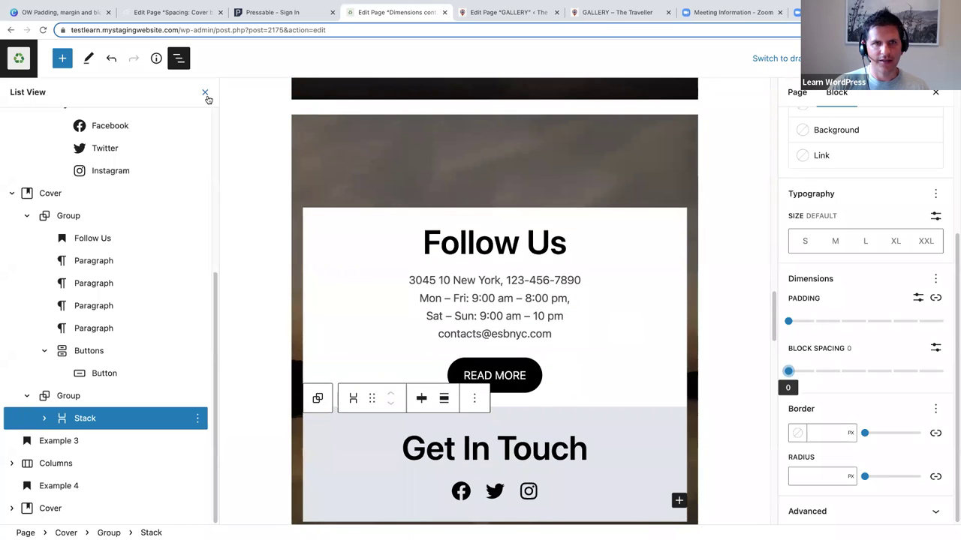
Step: Compare with the Example 3 cover, viewing its alignment options without changing them
{"action": "left_click", "coordinate": [326, 148]}
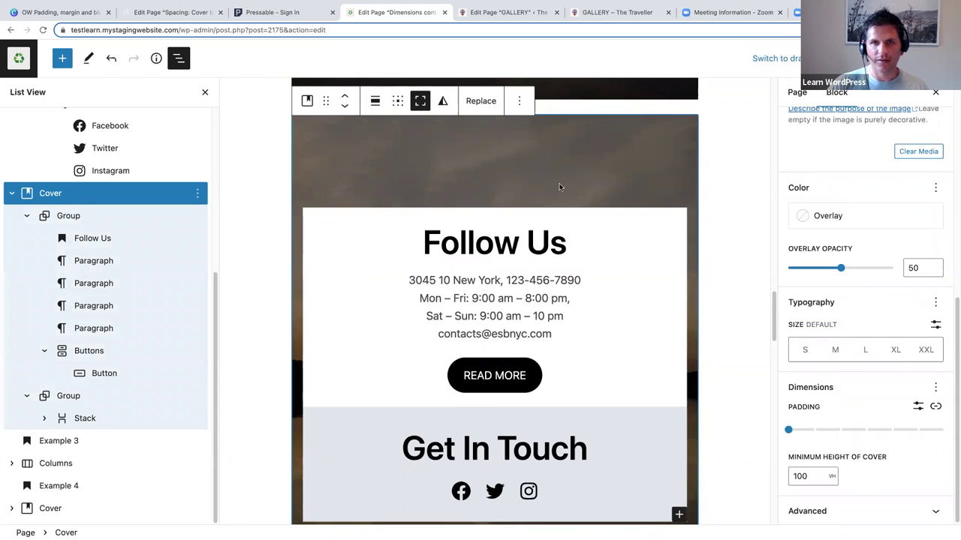
{"action": "scroll", "coordinate": [559, 187], "scroll_direction": "up", "scroll_amount": 10}
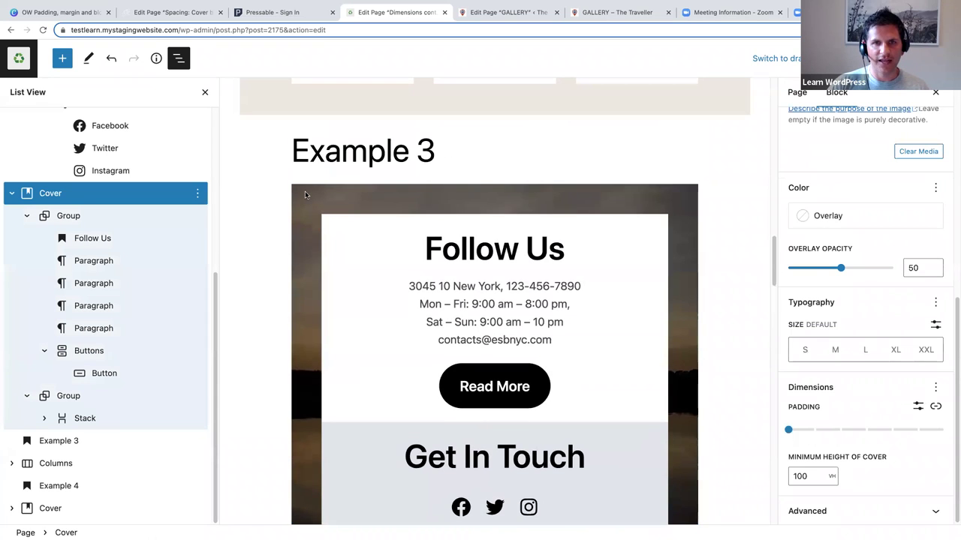
{"action": "left_click", "coordinate": [305, 195]}
{"action": "left_click", "coordinate": [378, 164]}
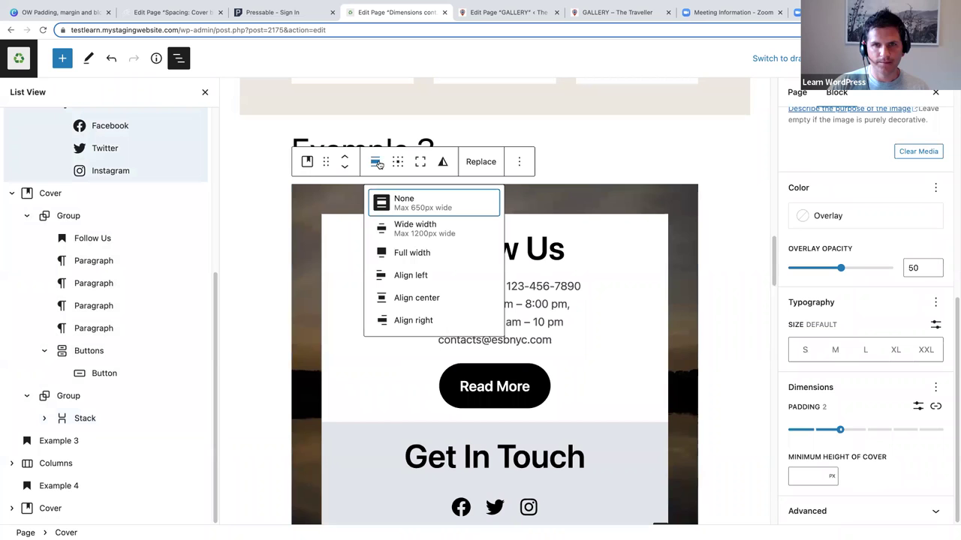
{"action": "left_click", "coordinate": [316, 192]}
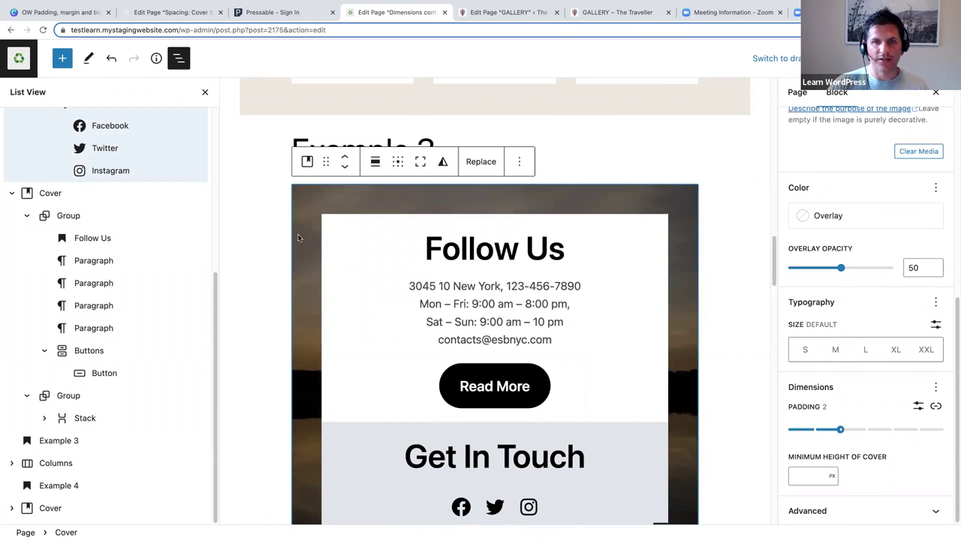
{"action": "scroll", "coordinate": [301, 225], "scroll_direction": "down", "scroll_amount": 5}
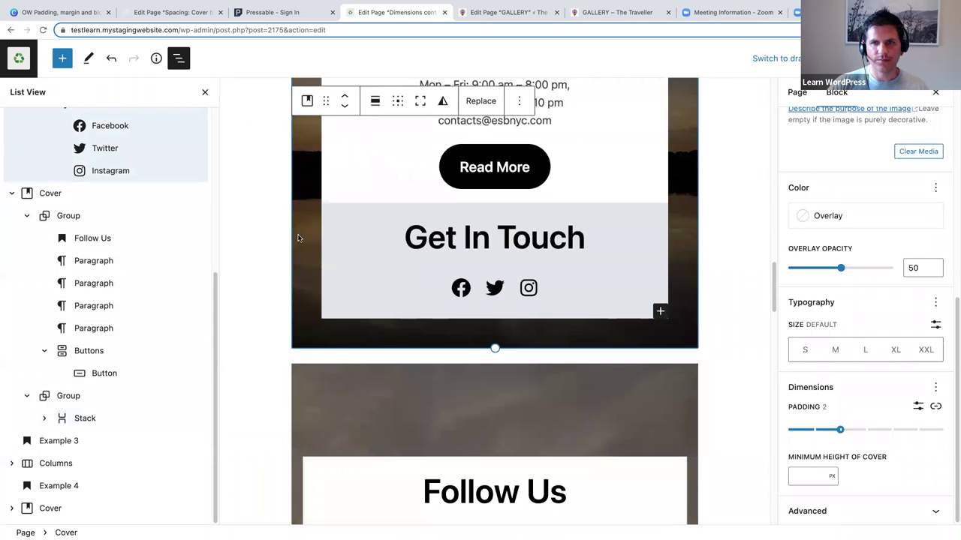
{"action": "scroll", "coordinate": [297, 238], "scroll_direction": "down", "scroll_amount": 5}
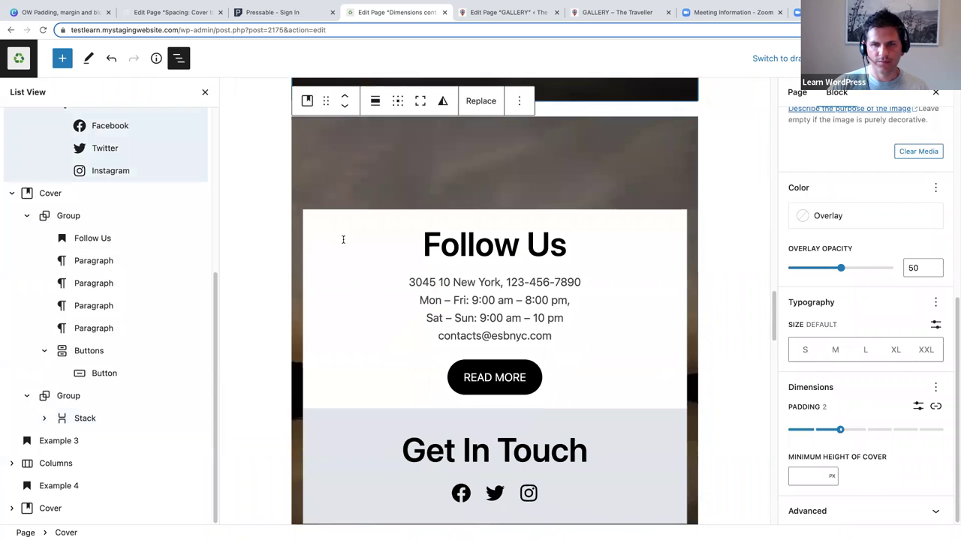
{"action": "scroll", "coordinate": [343, 240], "scroll_direction": "down", "scroll_amount": 3}
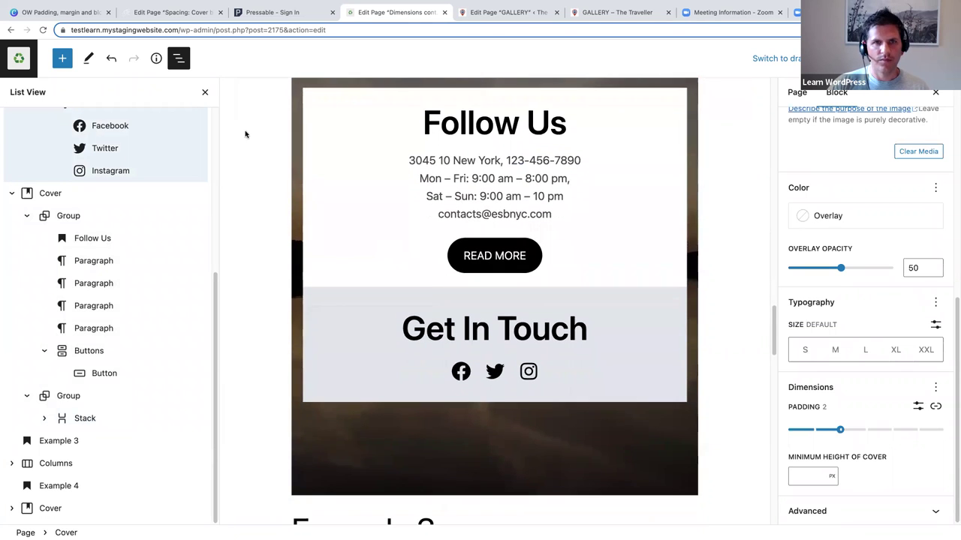
Step: Select the lower lake-sunset Cover and bring its block settings back into view
{"action": "left_click", "coordinate": [936, 92]}
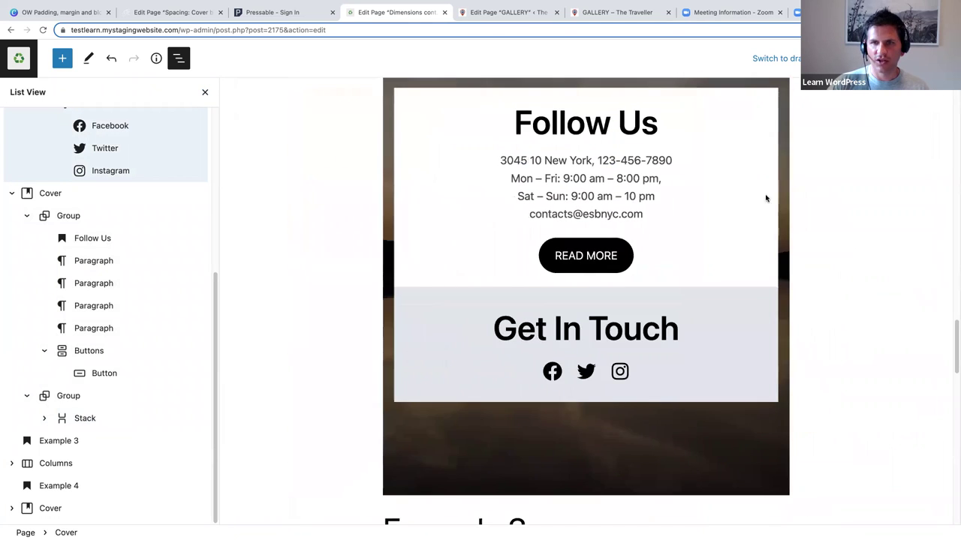
{"action": "scroll", "coordinate": [653, 331], "scroll_direction": "up", "scroll_amount": 2}
{"action": "scroll", "coordinate": [652, 331], "scroll_direction": "up", "scroll_amount": 2}
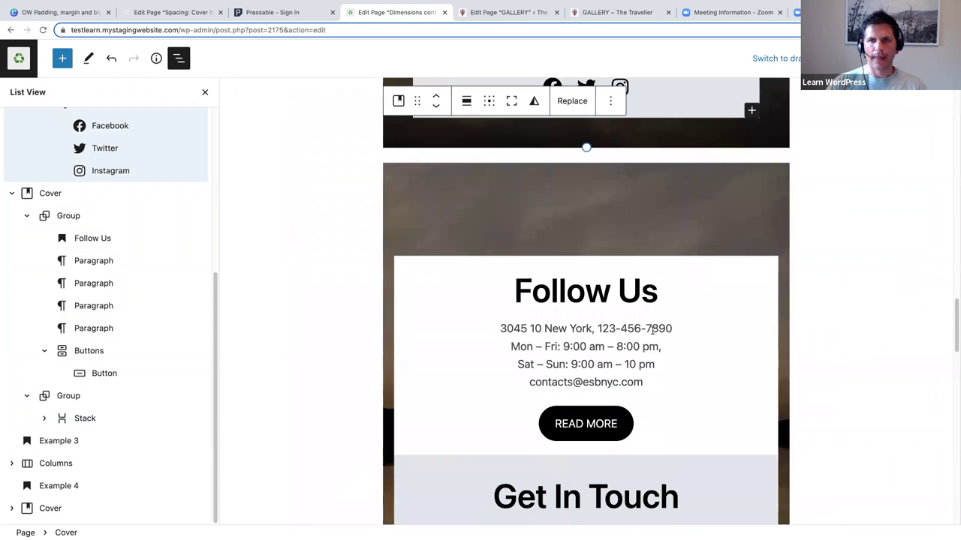
{"action": "left_click", "coordinate": [414, 189]}
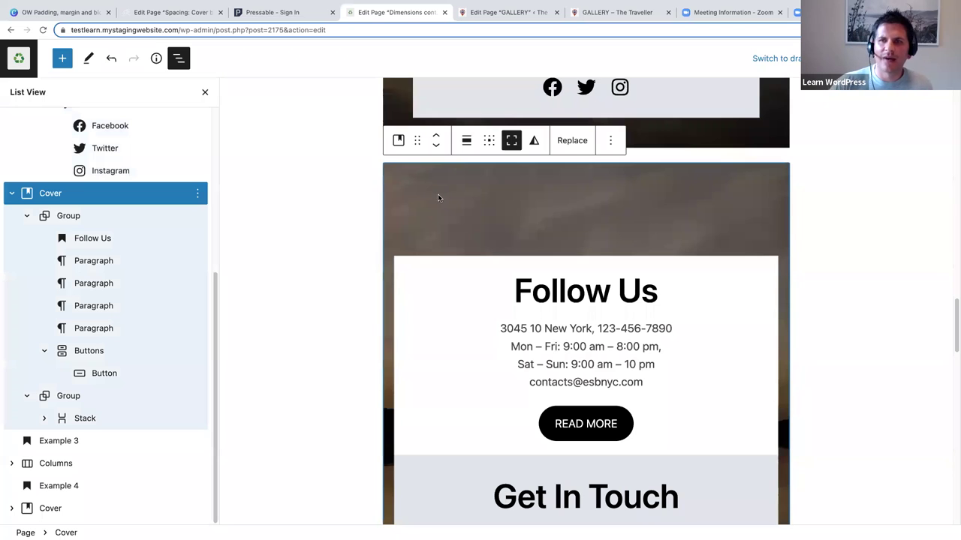
{"action": "scroll", "coordinate": [716, 231], "scroll_direction": "down", "scroll_amount": 1}
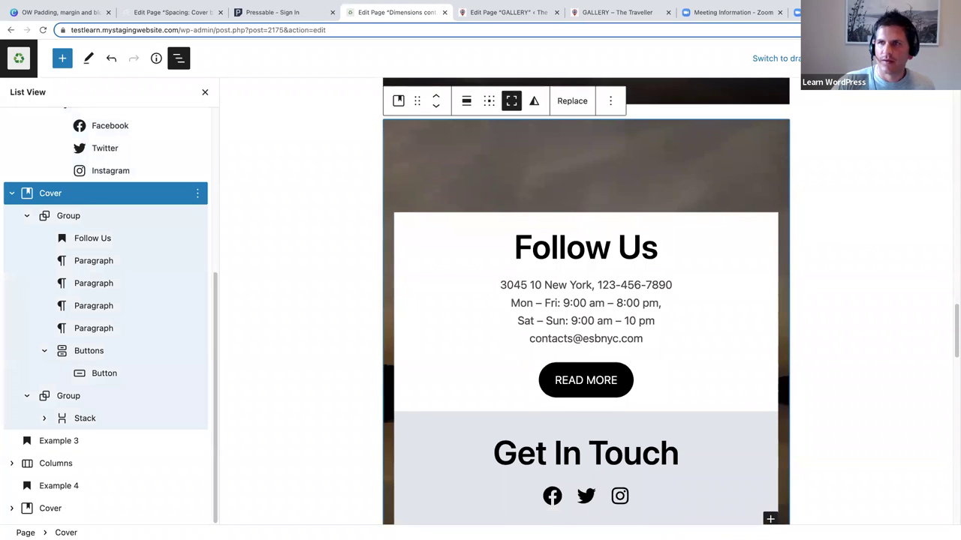
{"action": "left_click", "coordinate": [920, 58]}
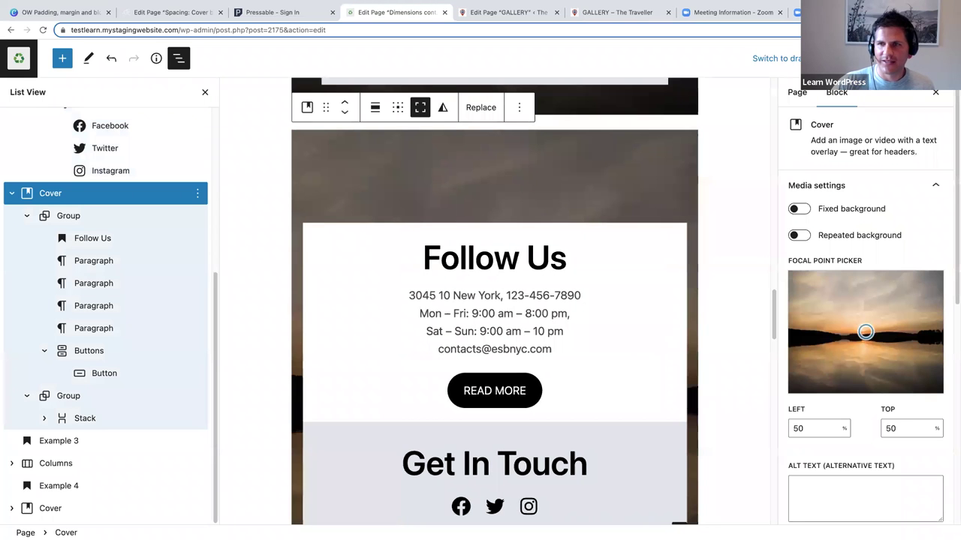
Step: Give the cover padding of 1 and switch to per-side padding values
{"action": "left_click_drag", "start_coordinate": [954, 218], "coordinate": [954, 470]}
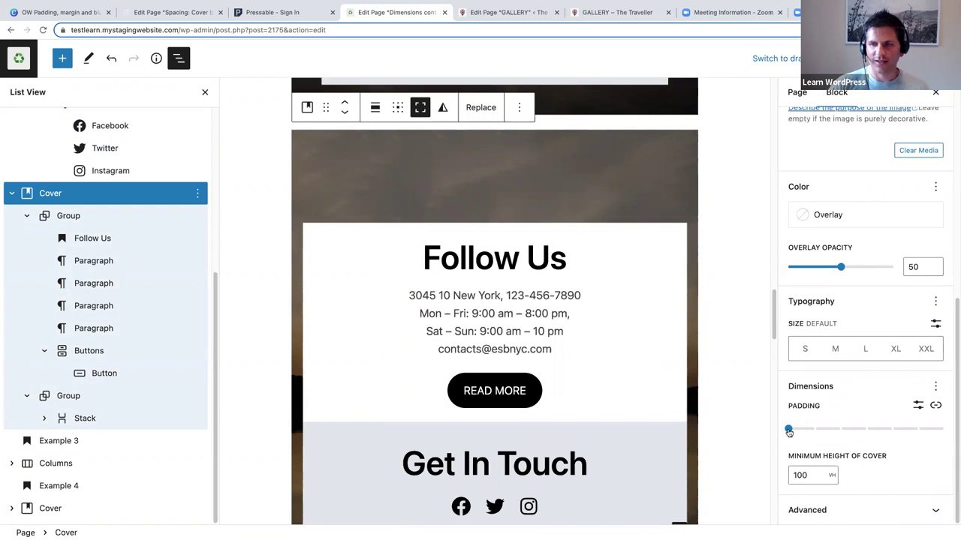
{"action": "left_click_drag", "start_coordinate": [789, 430], "coordinate": [825, 432]}
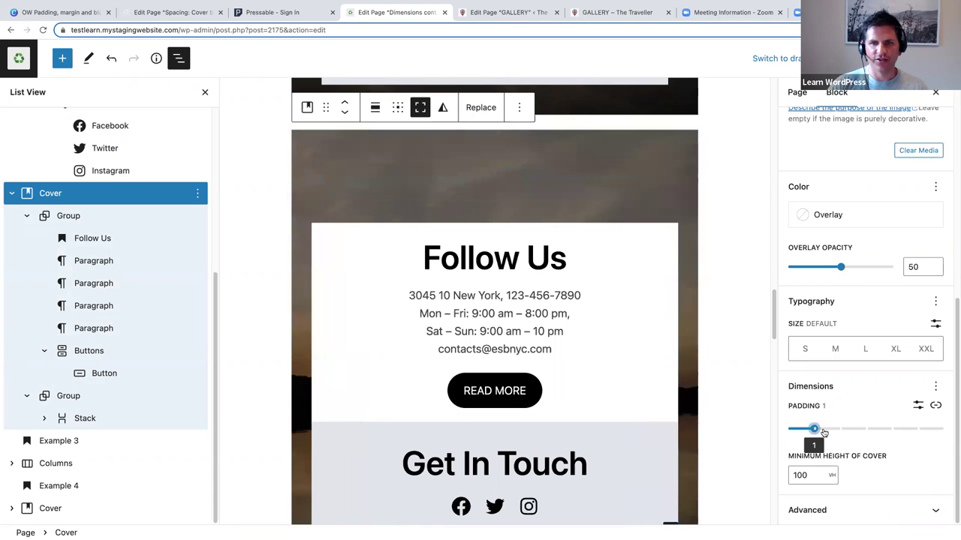
{"action": "scroll", "coordinate": [569, 372], "scroll_direction": "down", "scroll_amount": 2}
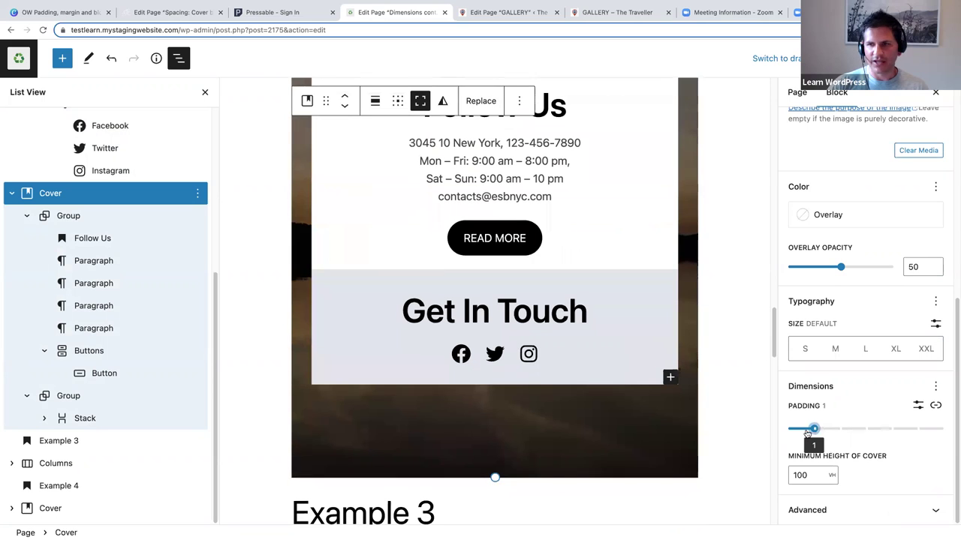
{"action": "left_click", "coordinate": [935, 407]}
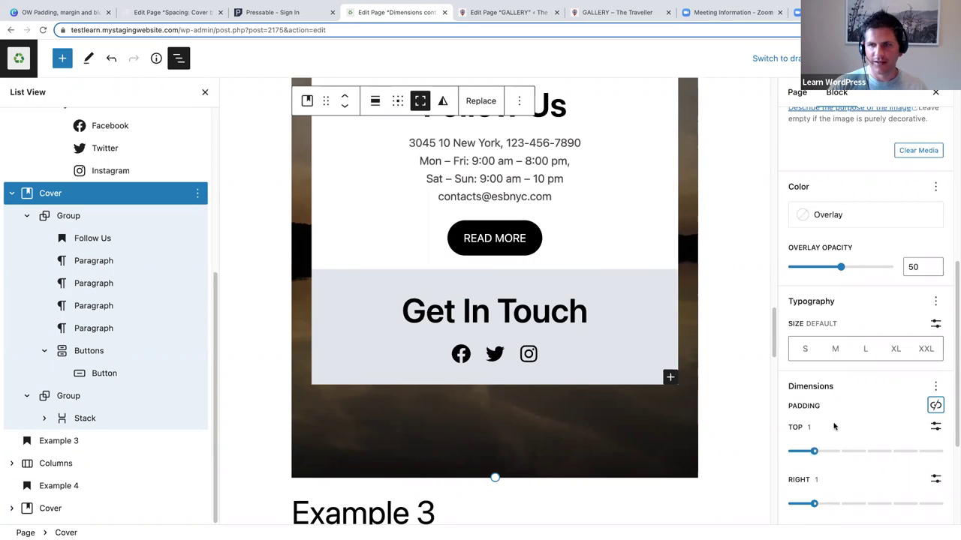
Step: Set the cover's top and bottom padding to 0
{"action": "scroll", "coordinate": [833, 427], "scroll_direction": "down", "scroll_amount": 4}
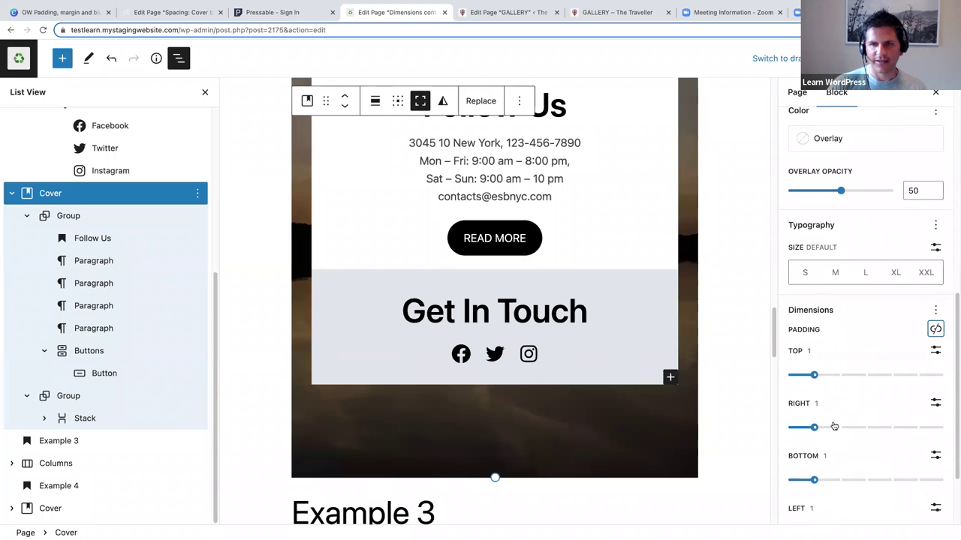
{"action": "left_click_drag", "start_coordinate": [814, 375], "coordinate": [788, 375]}
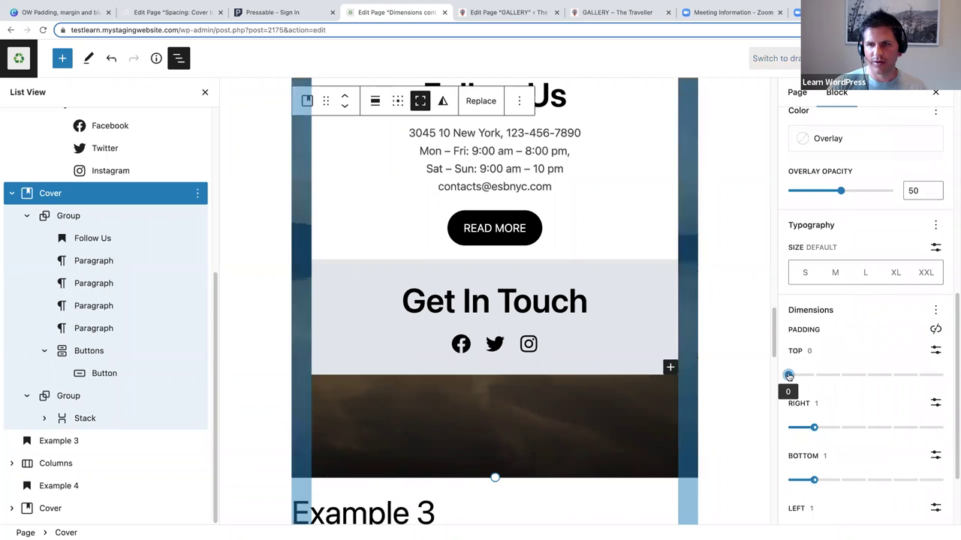
{"action": "scroll", "coordinate": [644, 342], "scroll_direction": "up", "scroll_amount": 5}
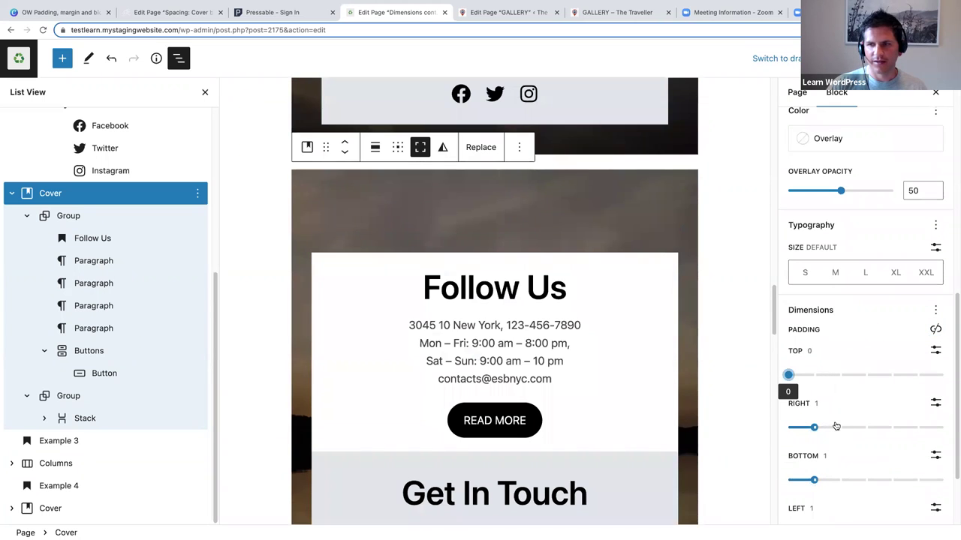
{"action": "scroll", "coordinate": [825, 420], "scroll_direction": "down", "scroll_amount": 5}
{"action": "scroll", "coordinate": [824, 429], "scroll_direction": "down", "scroll_amount": 1}
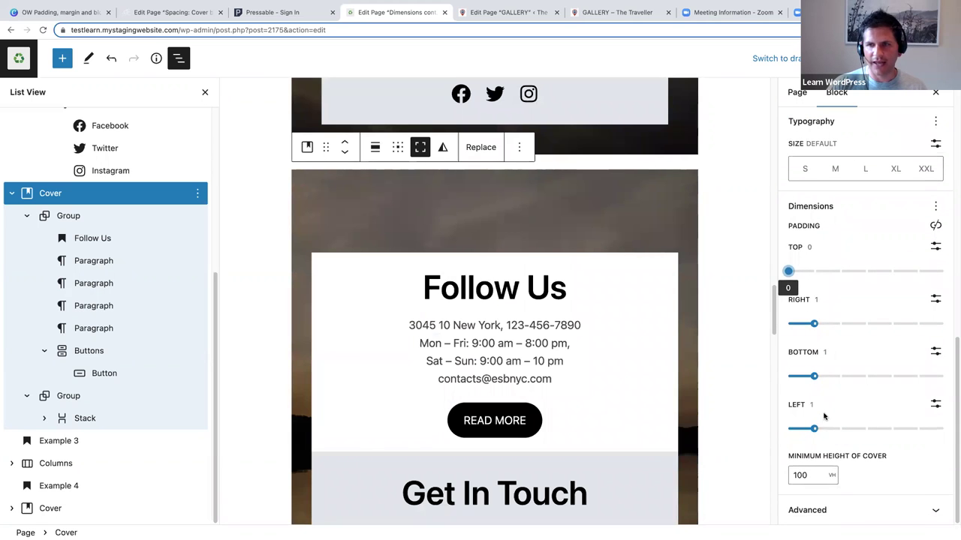
{"action": "left_click_drag", "start_coordinate": [813, 377], "coordinate": [787, 377]}
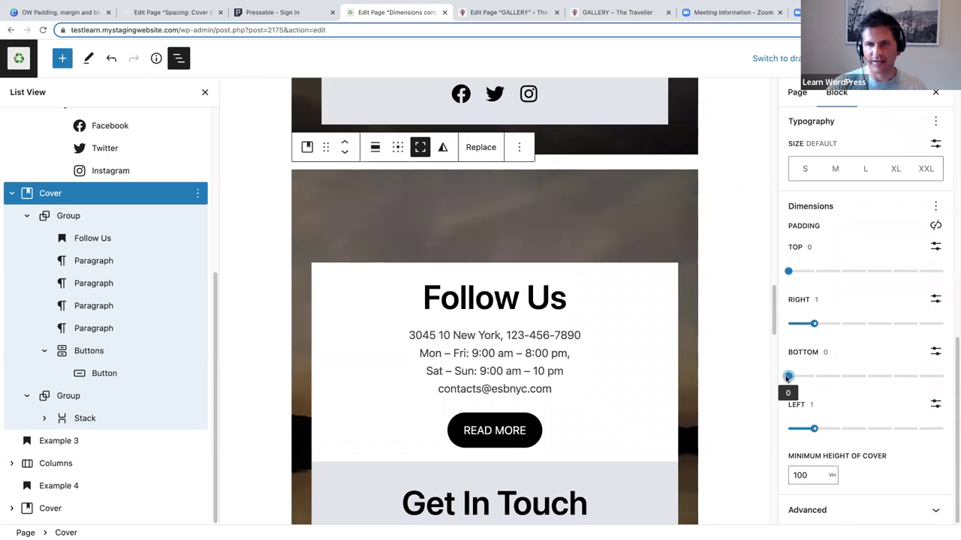
Step: Close the List View outline, dismiss the cover's block inserter unused, and review the covers
{"action": "left_click", "coordinate": [204, 91]}
{"action": "scroll", "coordinate": [413, 262], "scroll_direction": "down", "scroll_amount": 1}
{"action": "scroll", "coordinate": [414, 262], "scroll_direction": "down", "scroll_amount": 3}
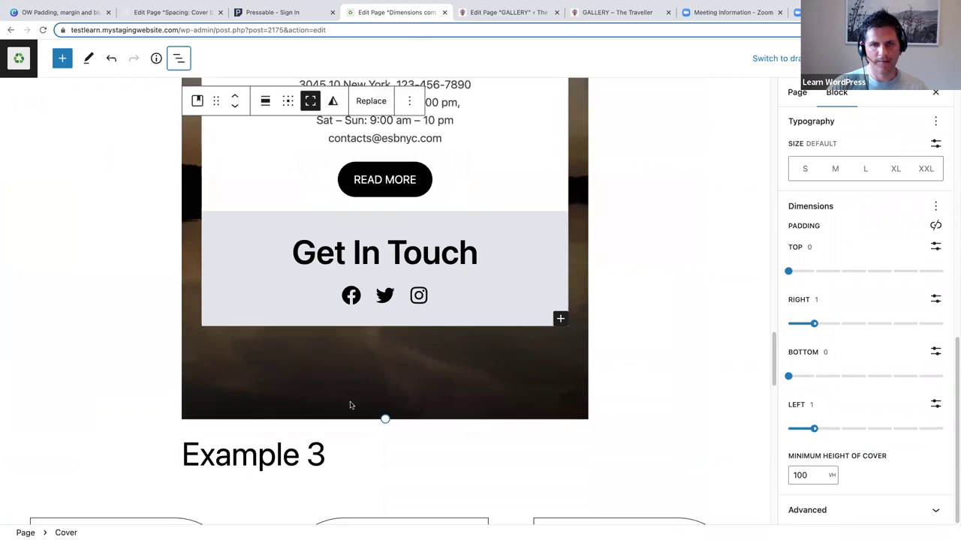
{"action": "left_click", "coordinate": [384, 425]}
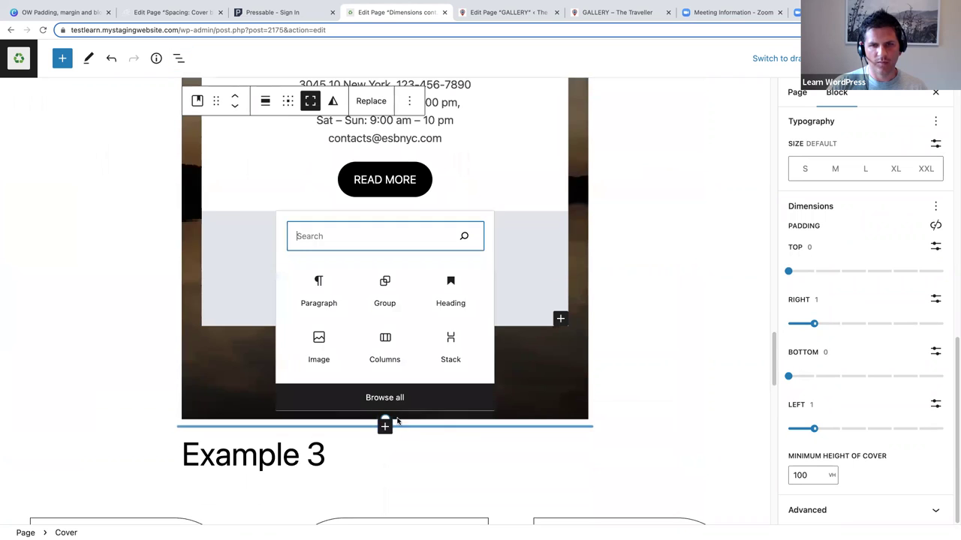
{"action": "left_click", "coordinate": [537, 377]}
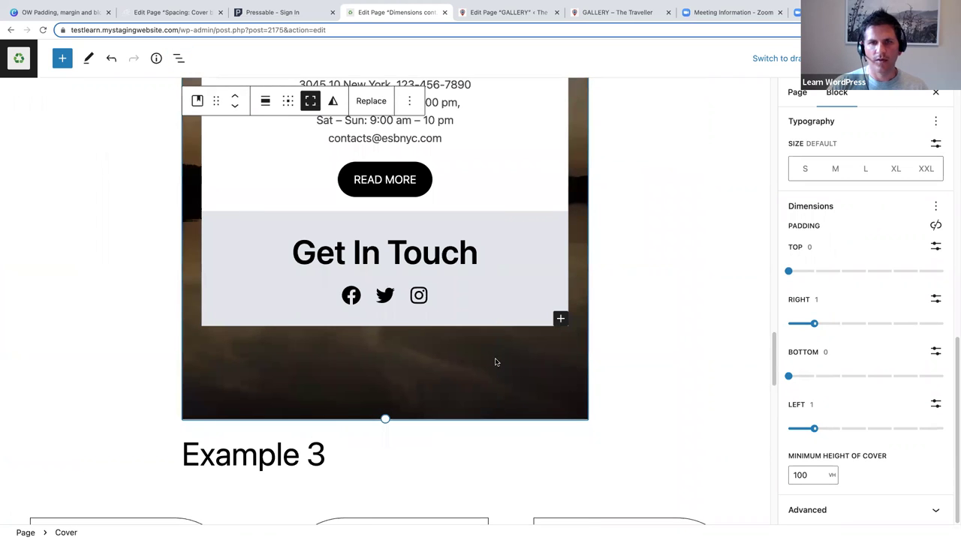
{"action": "scroll", "coordinate": [483, 374], "scroll_direction": "up", "scroll_amount": 1}
{"action": "scroll", "coordinate": [483, 371], "scroll_direction": "up", "scroll_amount": 5}
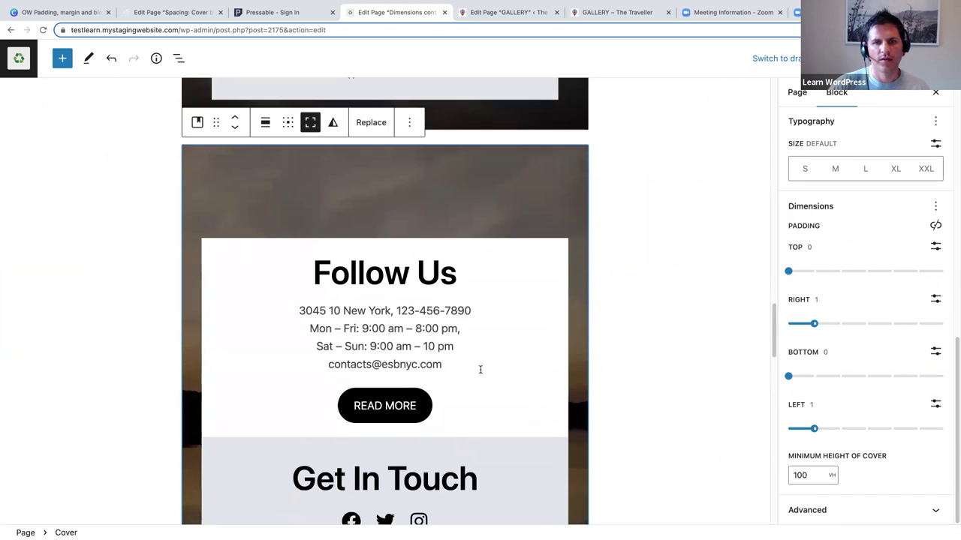
{"action": "scroll", "coordinate": [482, 372], "scroll_direction": "up", "scroll_amount": 2}
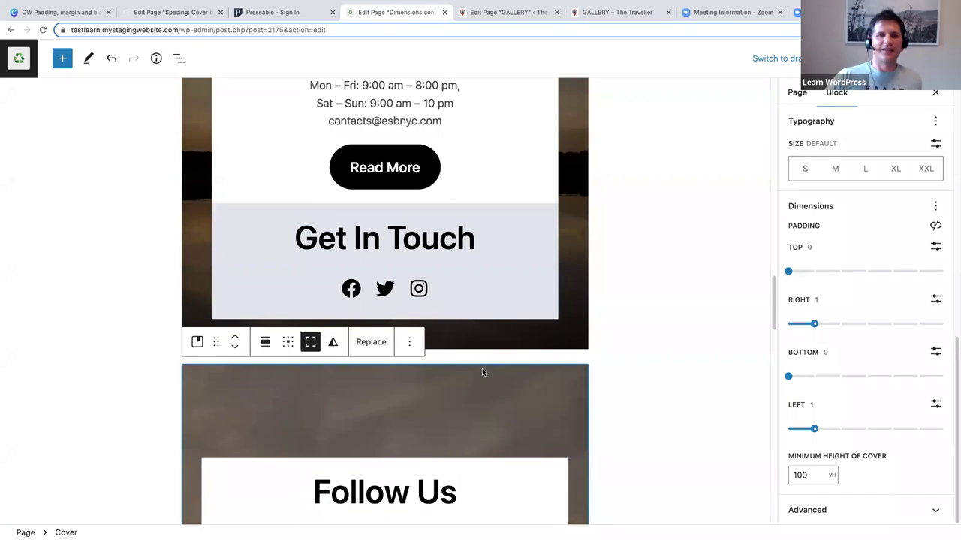
{"action": "scroll", "coordinate": [483, 373], "scroll_direction": "up", "scroll_amount": 1}
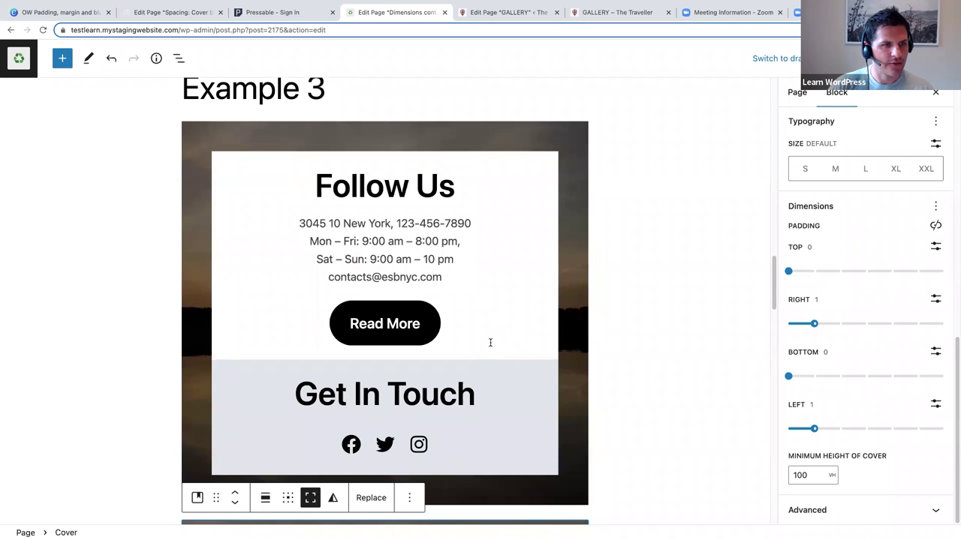
{"action": "scroll", "coordinate": [559, 360], "scroll_direction": "down", "scroll_amount": 3}
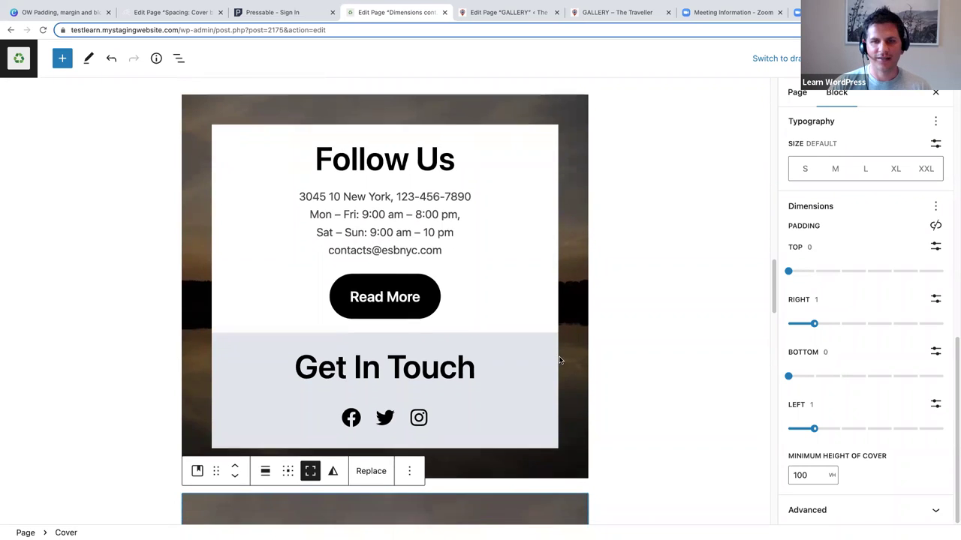
{"action": "scroll", "coordinate": [560, 360], "scroll_direction": "down", "scroll_amount": 6}
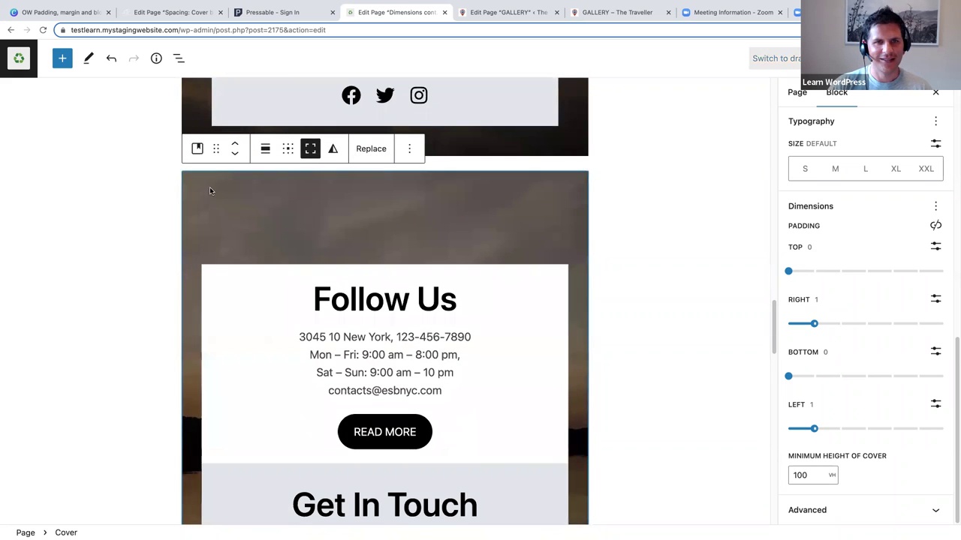
Step: Turn off the cover's full height and raise its top and bottom padding to 1
{"action": "left_click", "coordinate": [310, 148]}
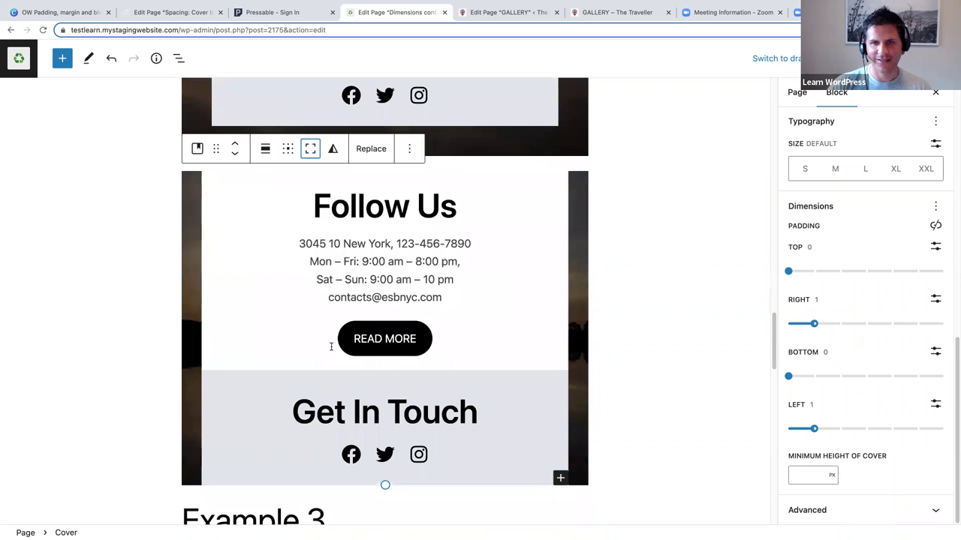
{"action": "scroll", "coordinate": [269, 302], "scroll_direction": "up", "scroll_amount": 1}
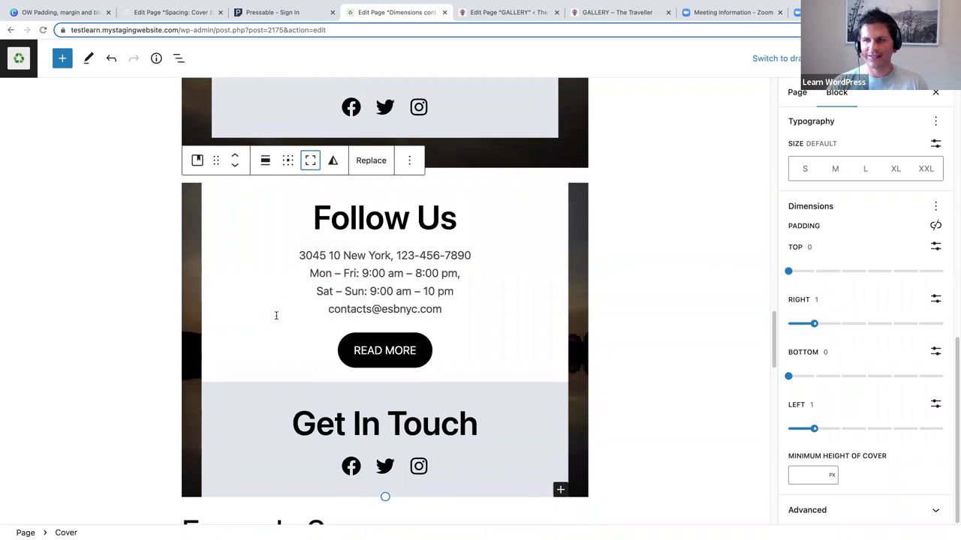
{"action": "left_click", "coordinate": [788, 272]}
{"action": "left_click", "coordinate": [808, 273]}
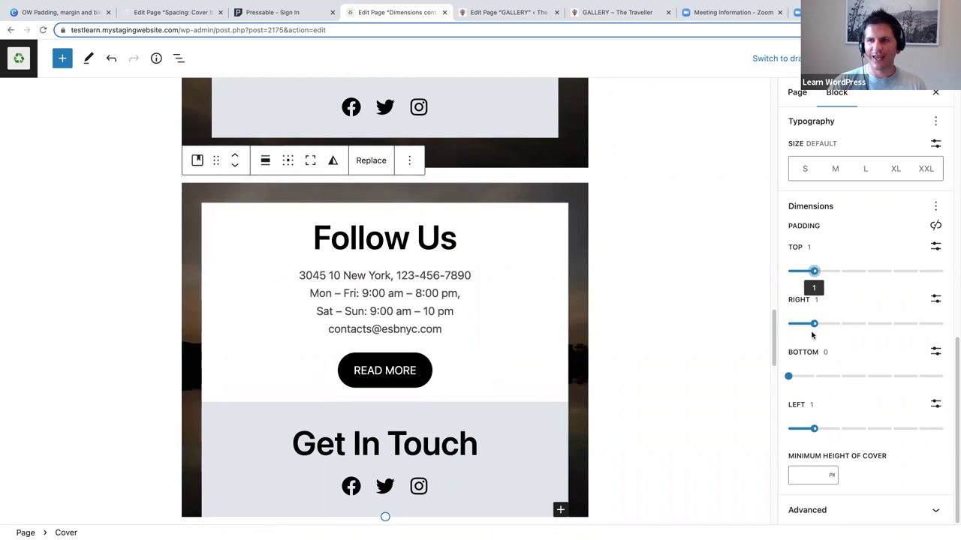
{"action": "left_click", "coordinate": [810, 376]}
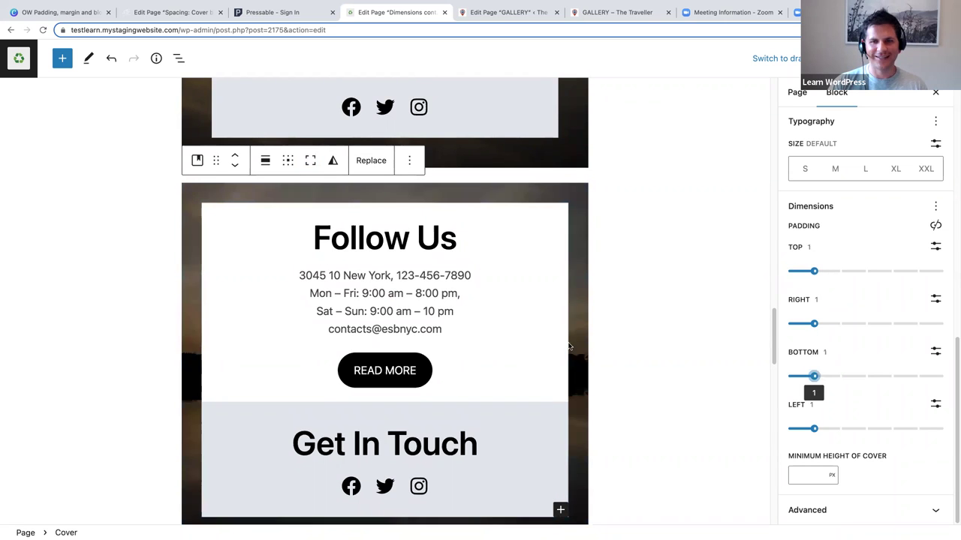
{"action": "scroll", "coordinate": [568, 346], "scroll_direction": "down", "scroll_amount": 3}
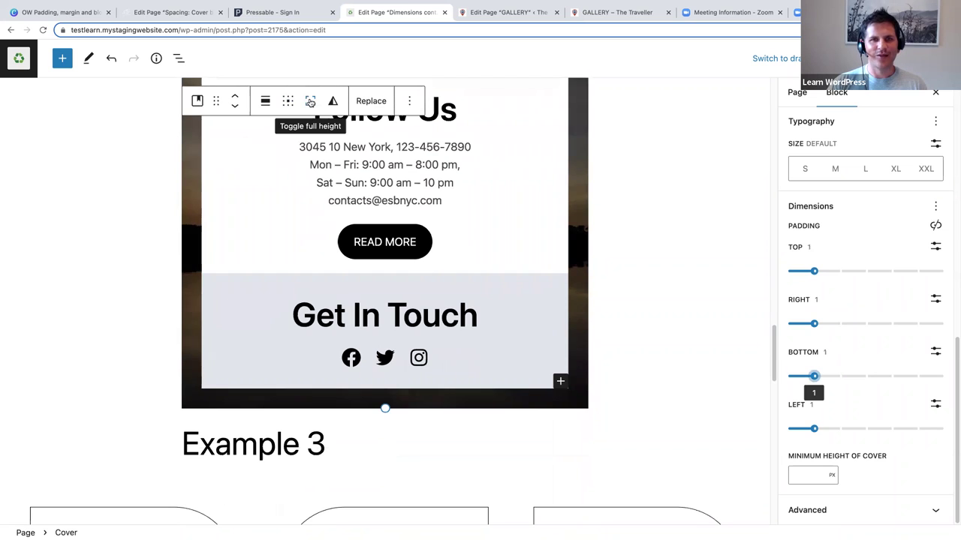
{"action": "left_click", "coordinate": [310, 102]}
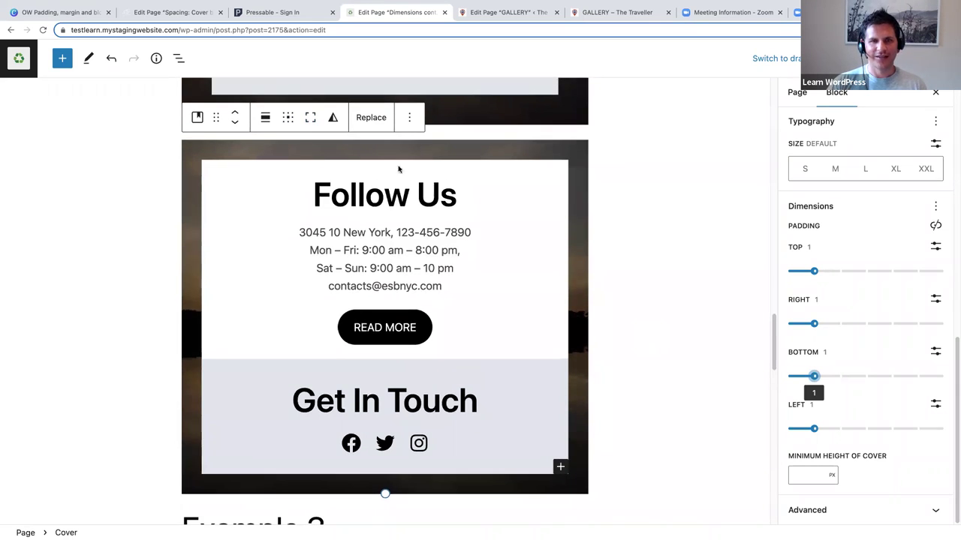
{"action": "left_click", "coordinate": [815, 272]}
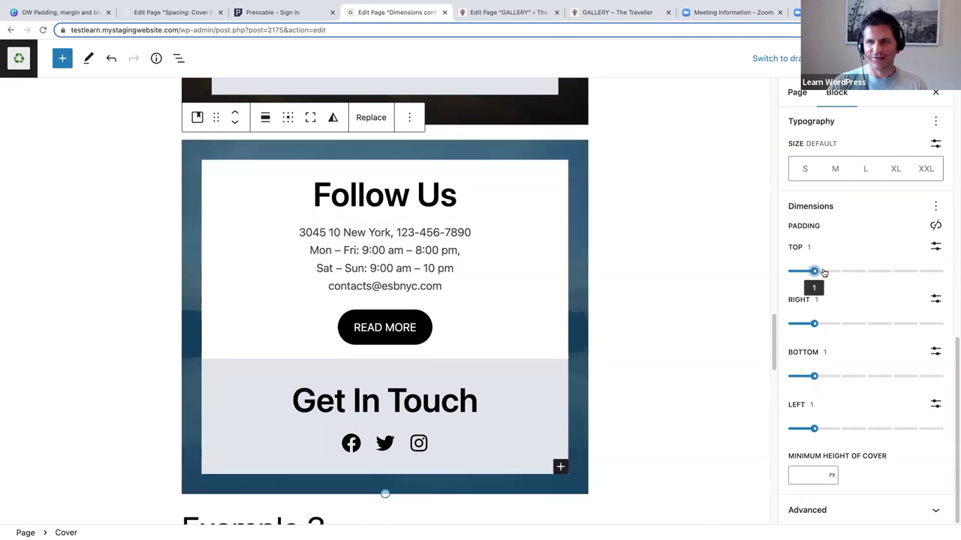
{"action": "left_click", "coordinate": [815, 323]}
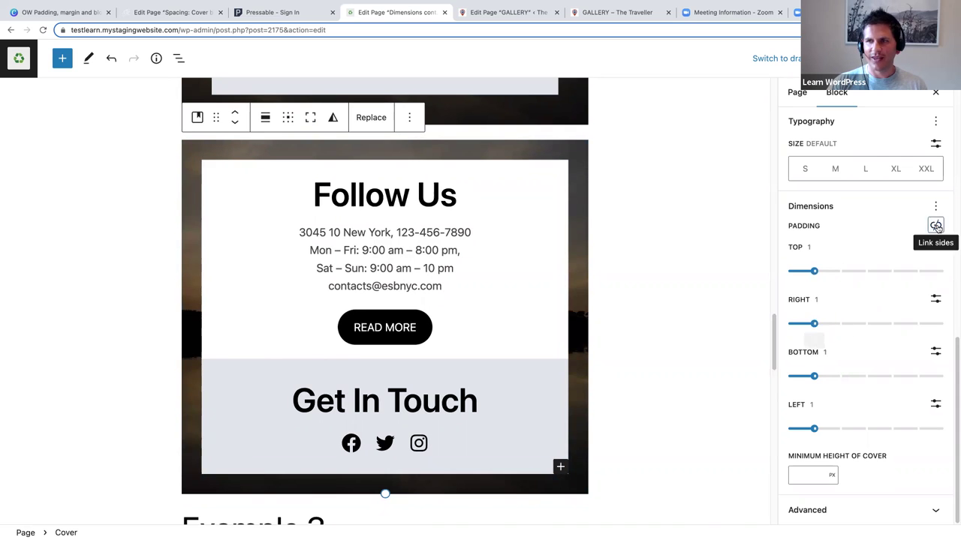
Step: Link all four padding sides and raise the cover's combined padding from 1 to 2
{"action": "left_click", "coordinate": [936, 227]}
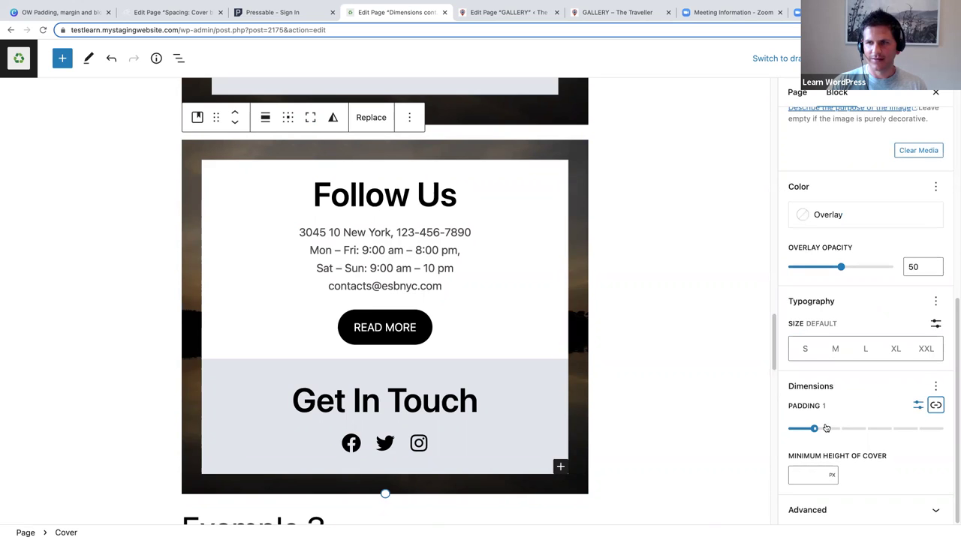
{"action": "left_click_drag", "start_coordinate": [815, 429], "coordinate": [831, 432]}
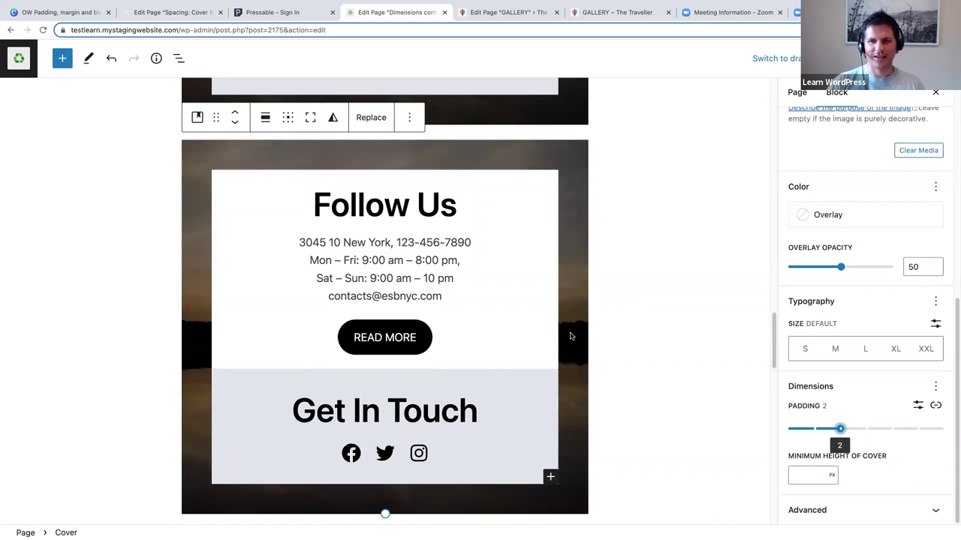
{"action": "scroll", "coordinate": [571, 336], "scroll_direction": "down", "scroll_amount": 1}
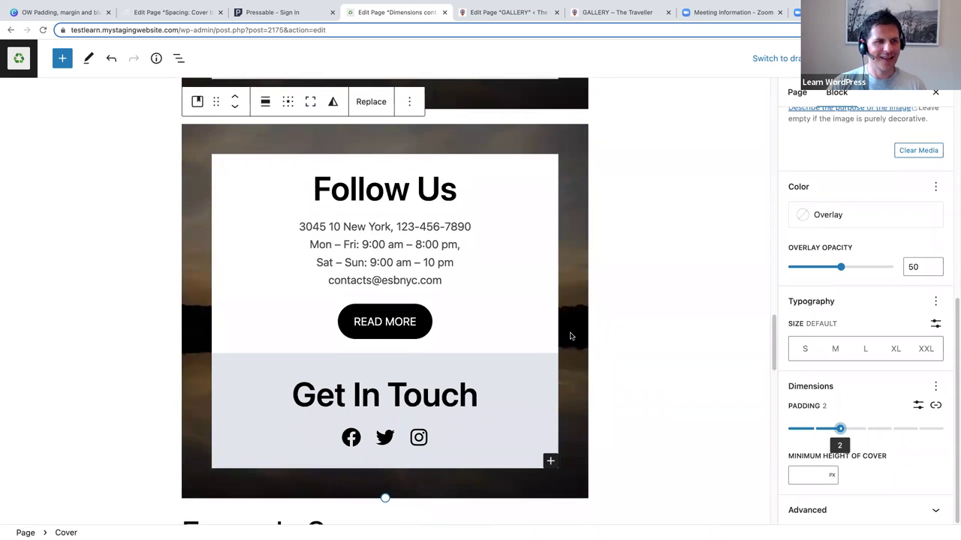
{"action": "scroll", "coordinate": [570, 336], "scroll_direction": "down", "scroll_amount": 2}
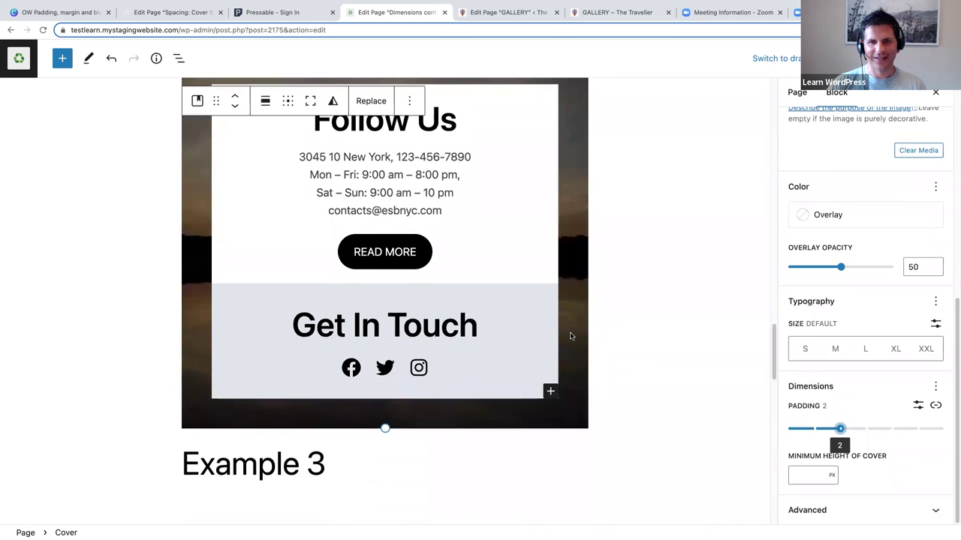
{"action": "scroll", "coordinate": [570, 336], "scroll_direction": "up", "scroll_amount": 2}
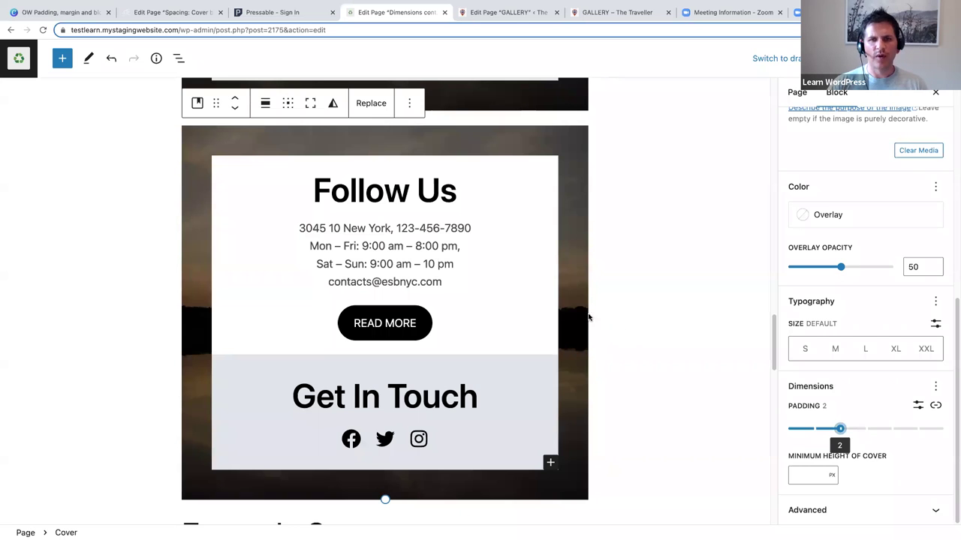
{"action": "scroll", "coordinate": [581, 325], "scroll_direction": "down", "scroll_amount": 1}
{"action": "scroll", "coordinate": [582, 325], "scroll_direction": "down", "scroll_amount": 3}
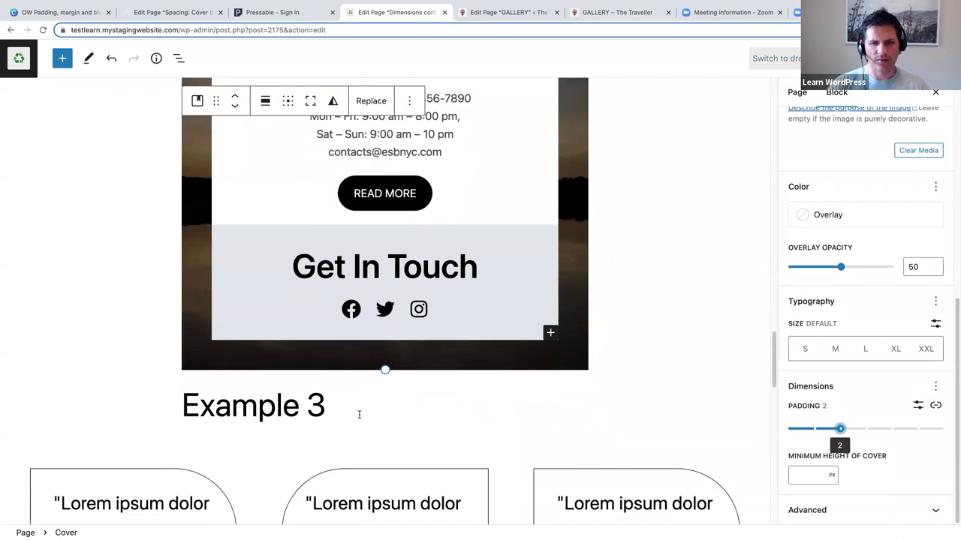
Step: Add a paragraph reading 'Content' below the Example 3 heading
{"action": "left_click", "coordinate": [334, 408]}
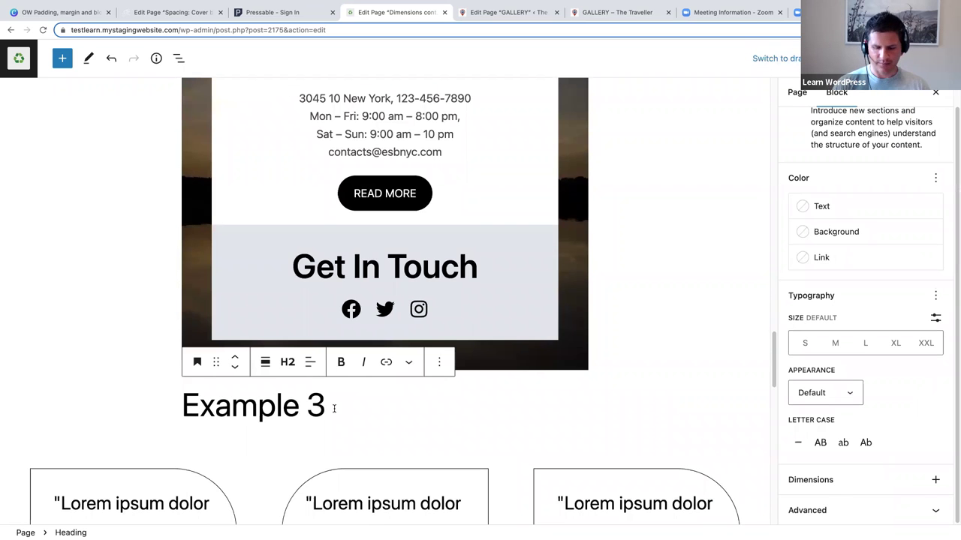
{"action": "key", "text": "Return"}
{"action": "scroll", "coordinate": [402, 352], "scroll_direction": "down", "scroll_amount": 2}
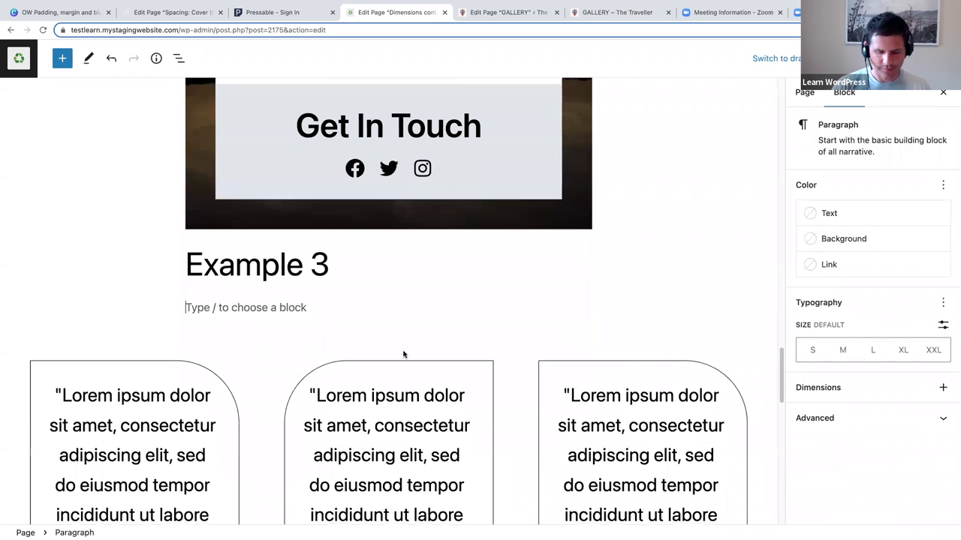
{"action": "type", "text": "slafj"}
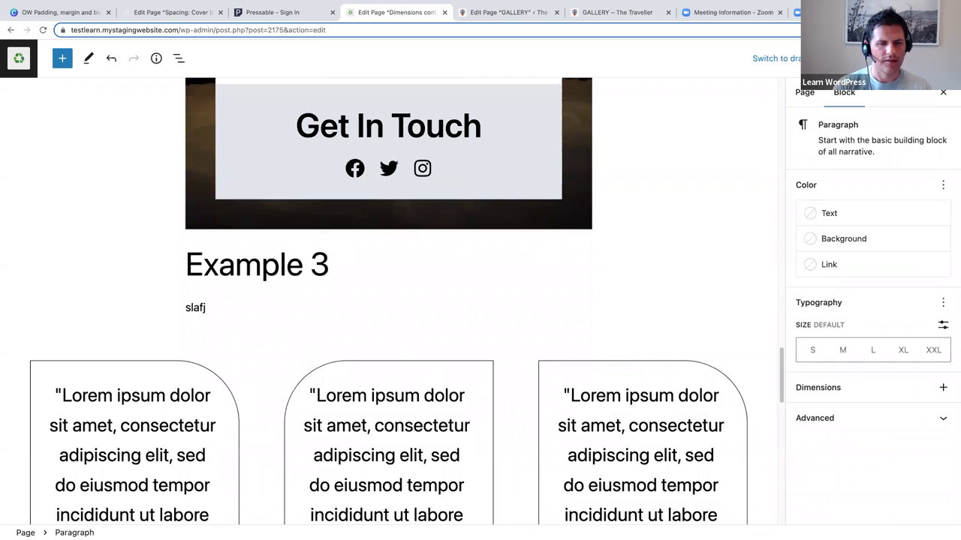
{"action": "key", "text": "BackSpace"}
{"action": "key", "text": "BackSpace"}
{"action": "key", "text": "BackSpace"}
{"action": "type", "text": "Content"}
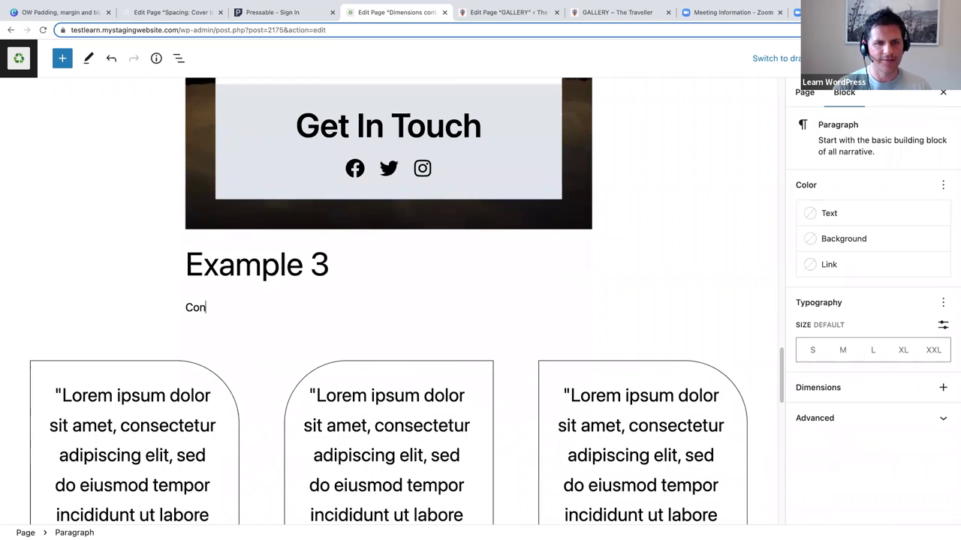
Step: Switch the Content paragraph to a custom font size, keeping px as the unit
{"action": "left_click", "coordinate": [201, 307]}
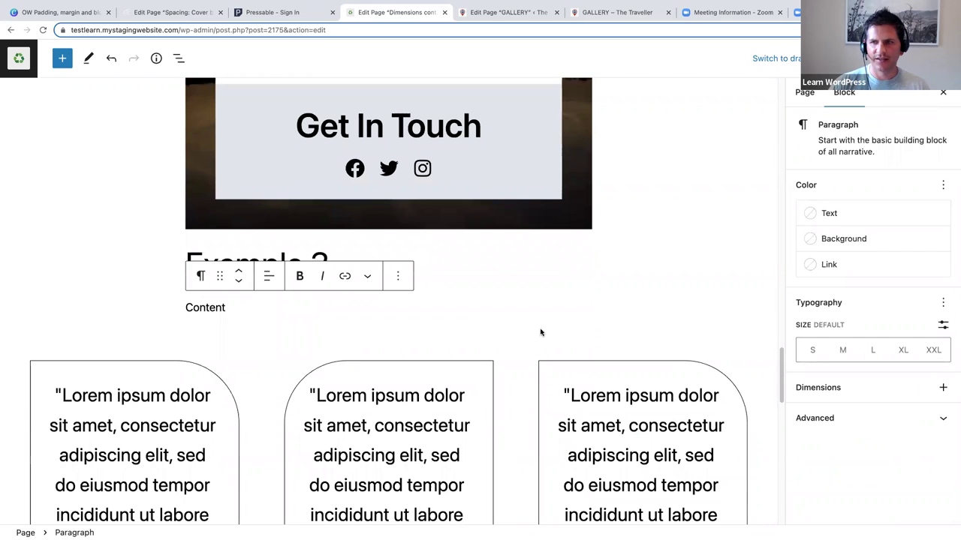
{"action": "left_click", "coordinate": [943, 325]}
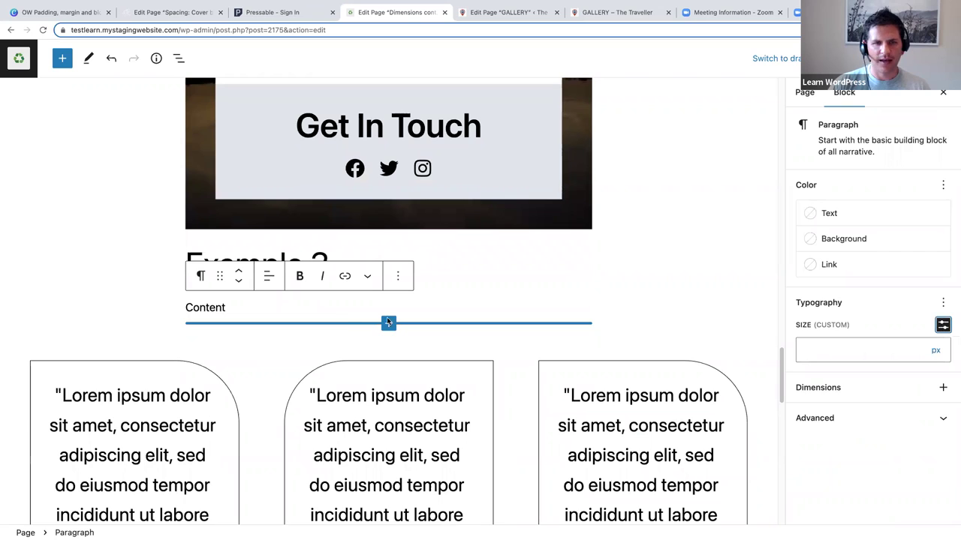
{"action": "left_click", "coordinate": [936, 352]}
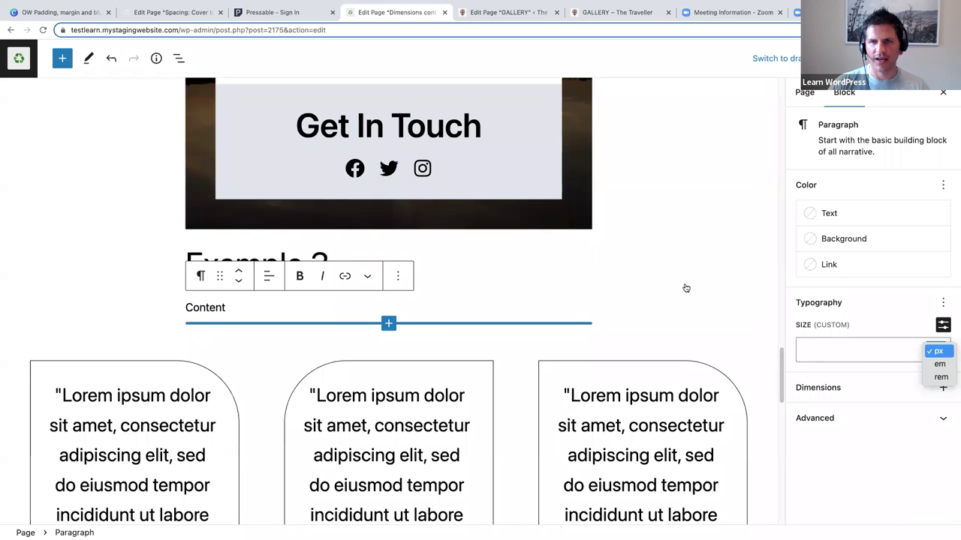
{"action": "left_click", "coordinate": [653, 218]}
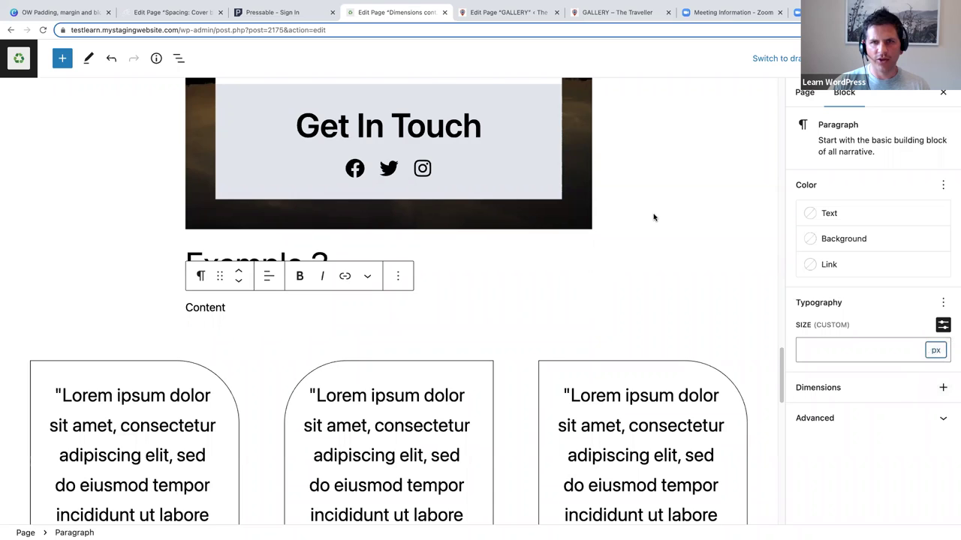
{"action": "scroll", "coordinate": [653, 218], "scroll_direction": "up", "scroll_amount": 4}
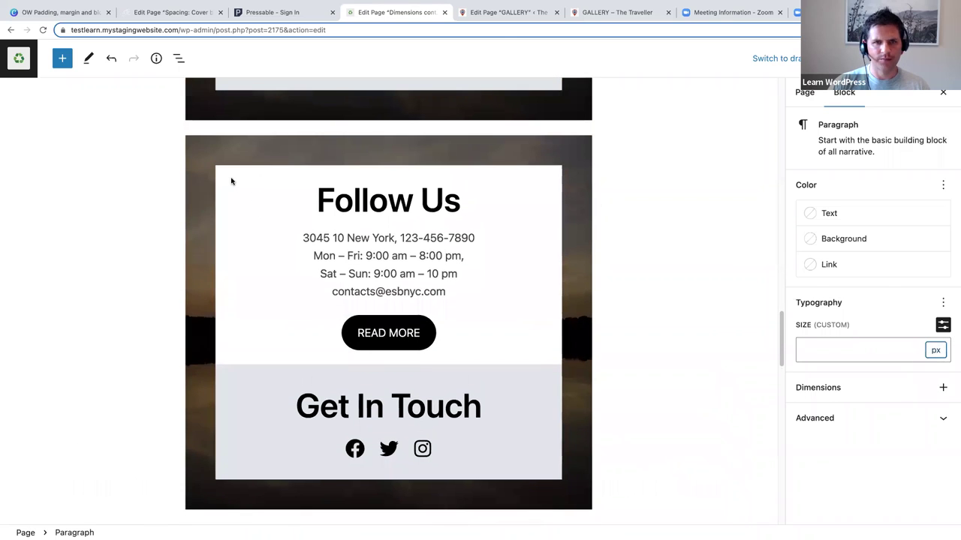
Step: Select the Follow Us group and add a Margin control from the Dimensions options
{"action": "left_click", "coordinate": [231, 181]}
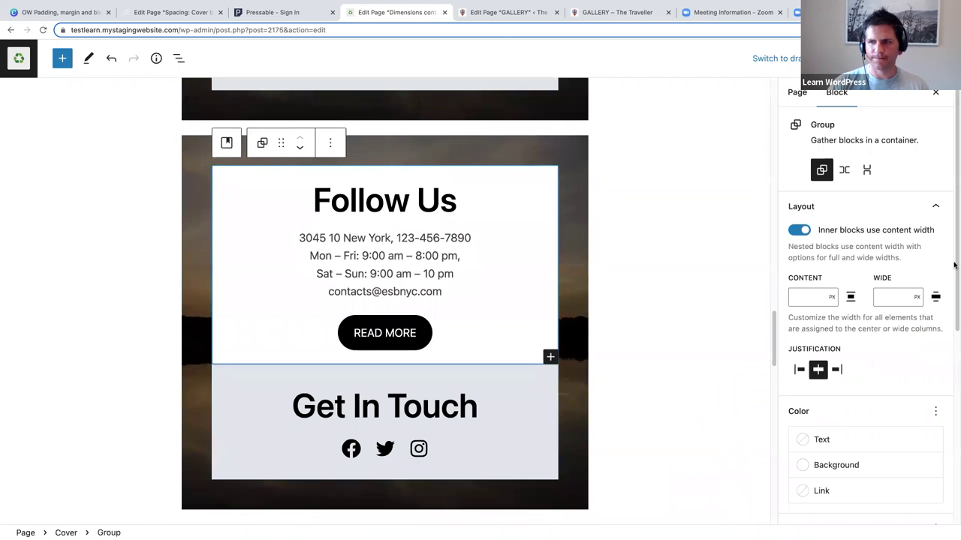
{"action": "scroll", "coordinate": [955, 267], "scroll_direction": "down", "scroll_amount": 1}
{"action": "scroll", "coordinate": [955, 266], "scroll_direction": "down", "scroll_amount": 8}
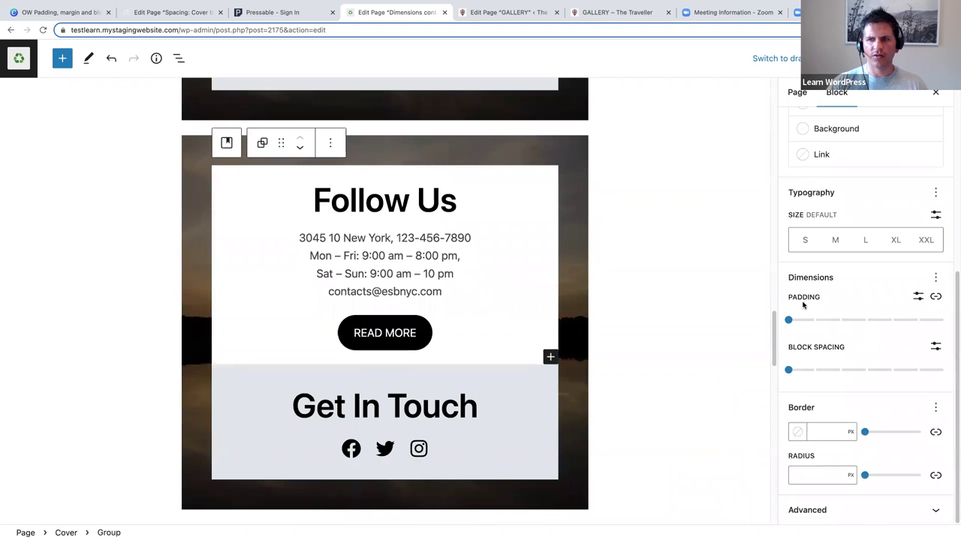
{"action": "left_click", "coordinate": [935, 277]}
{"action": "left_click", "coordinate": [833, 367]}
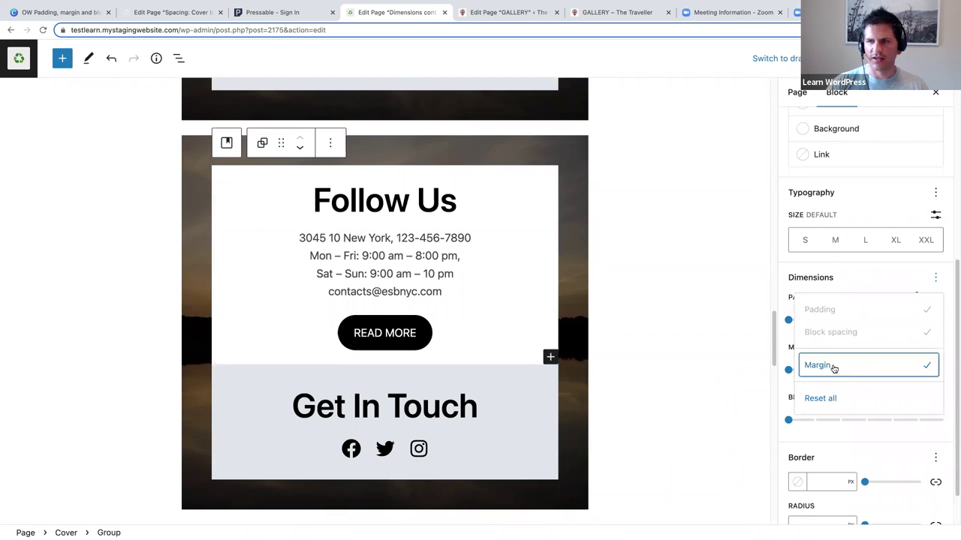
{"action": "left_click", "coordinate": [780, 283]}
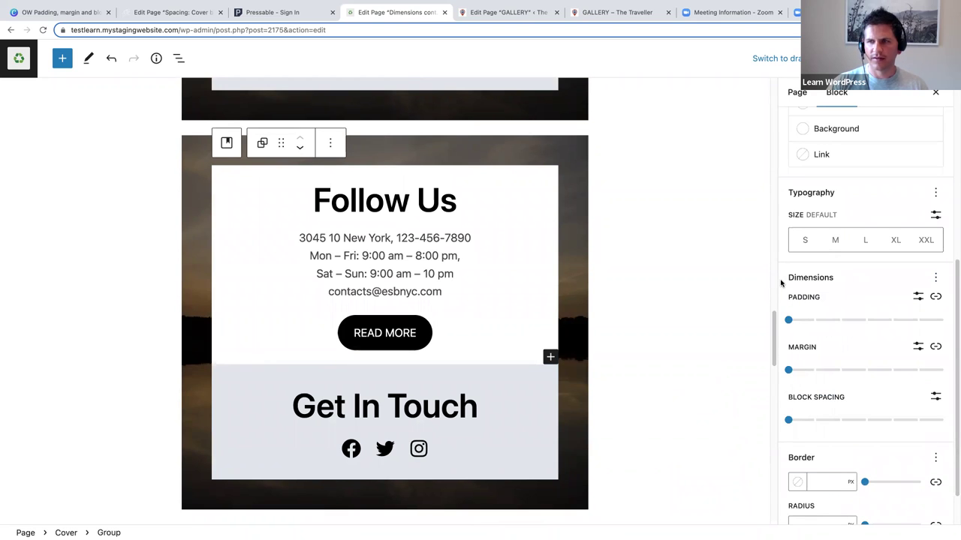
Step: Switch the group's padding to custom values measured in rem
{"action": "left_click", "coordinate": [918, 297]}
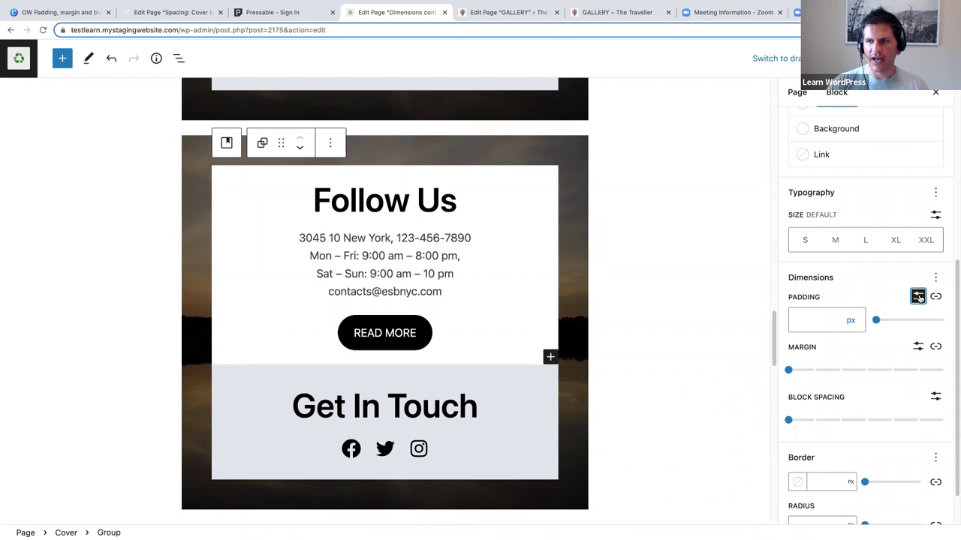
{"action": "left_click", "coordinate": [852, 322]}
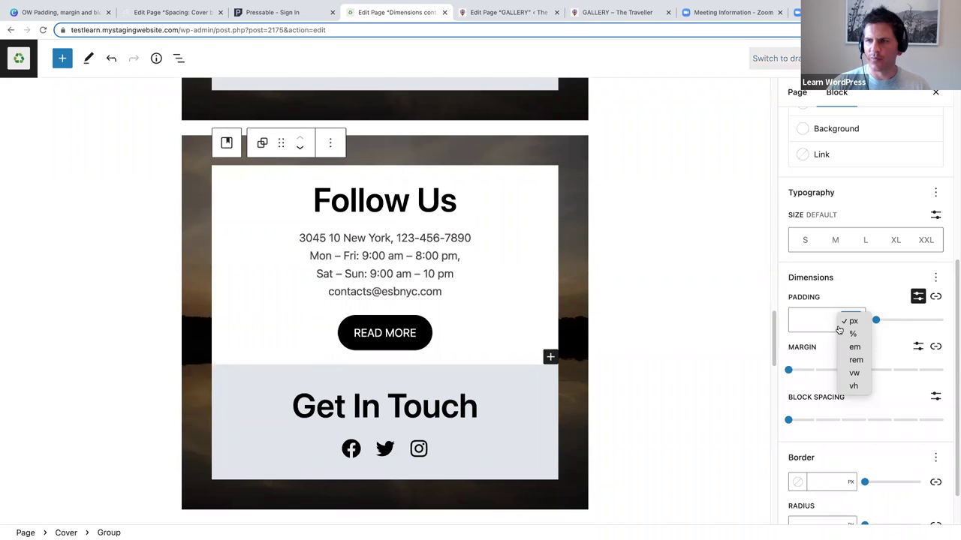
{"action": "left_click", "coordinate": [855, 361]}
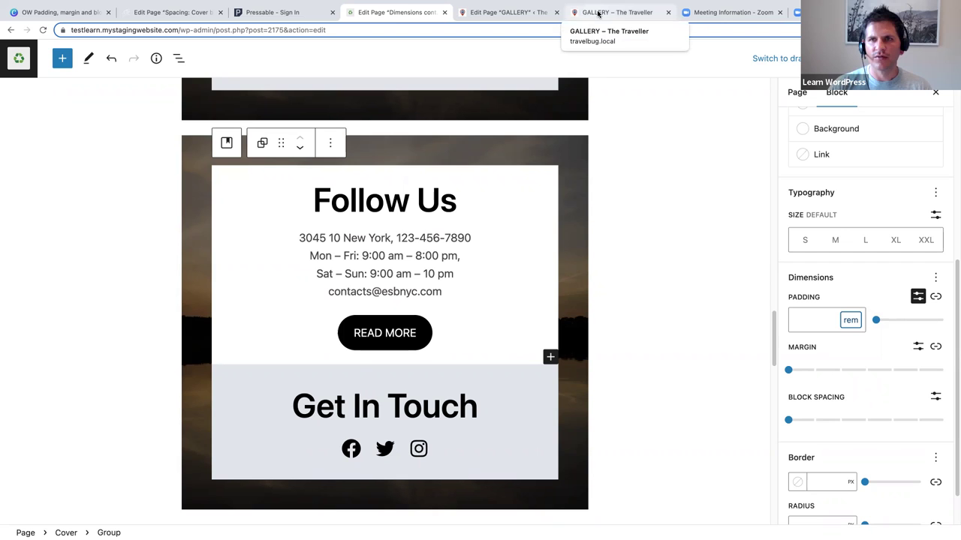
Step: Open the Gallery page for editing and insert an empty Group at the page end
{"action": "left_click", "coordinate": [599, 14]}
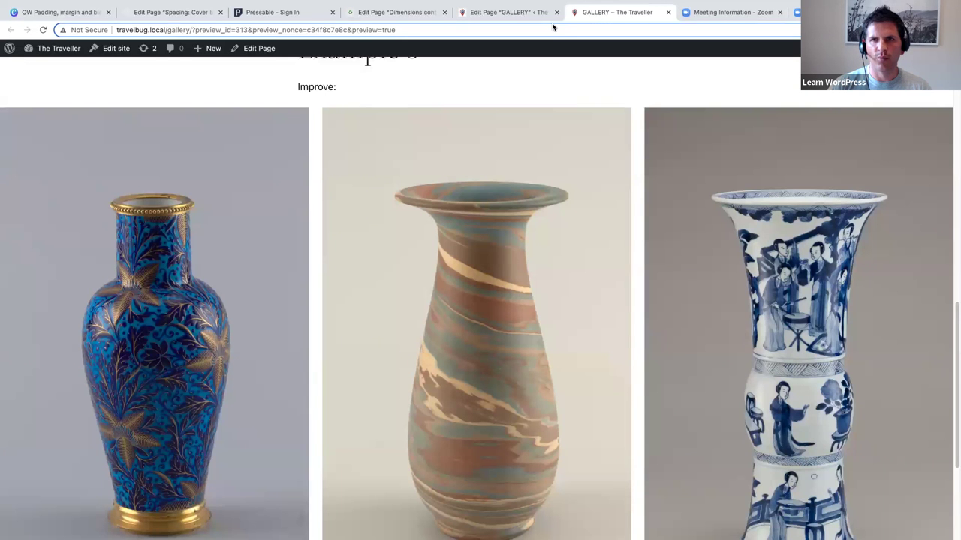
{"action": "left_click", "coordinate": [514, 13]}
{"action": "scroll", "coordinate": [425, 465], "scroll_direction": "down", "scroll_amount": 10}
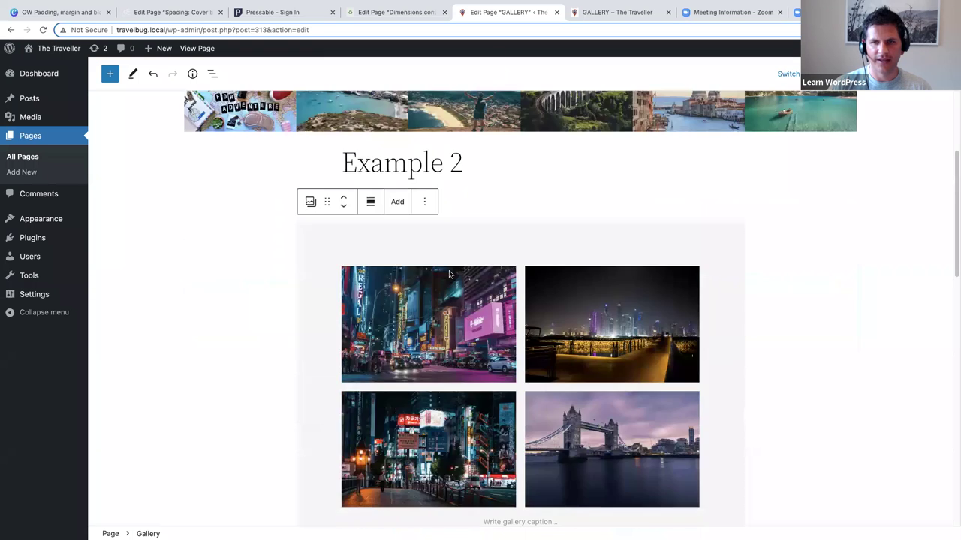
{"action": "scroll", "coordinate": [425, 465], "scroll_direction": "down", "scroll_amount": 3}
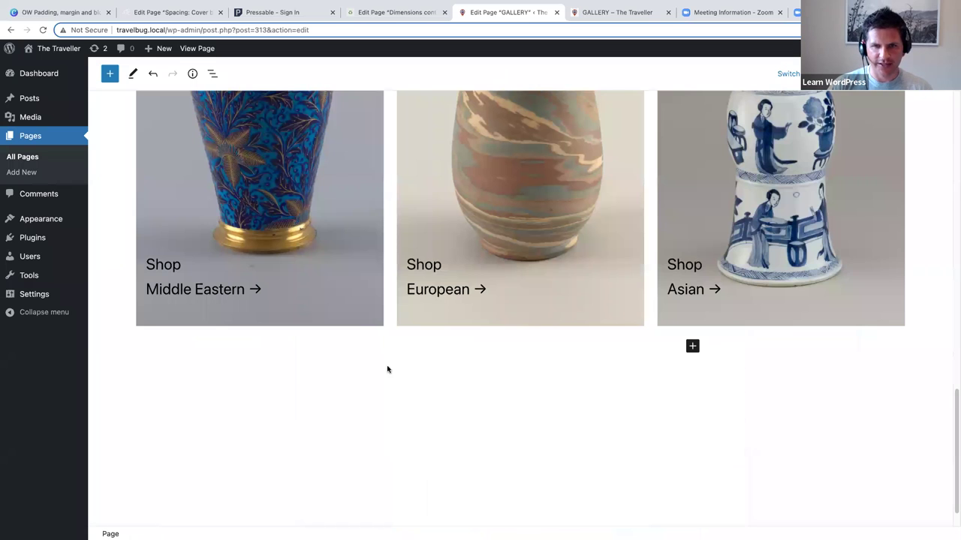
{"action": "left_click", "coordinate": [693, 347]}
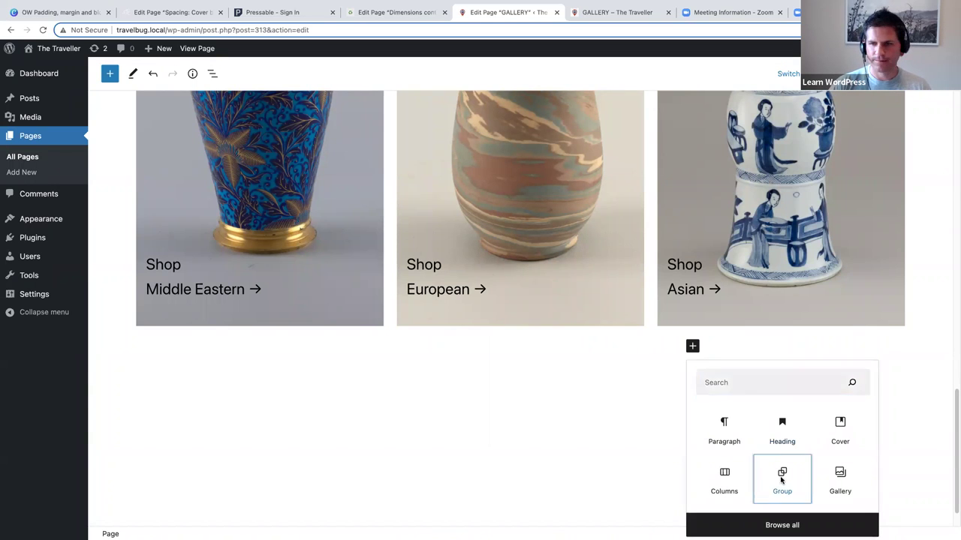
{"action": "left_click", "coordinate": [782, 480]}
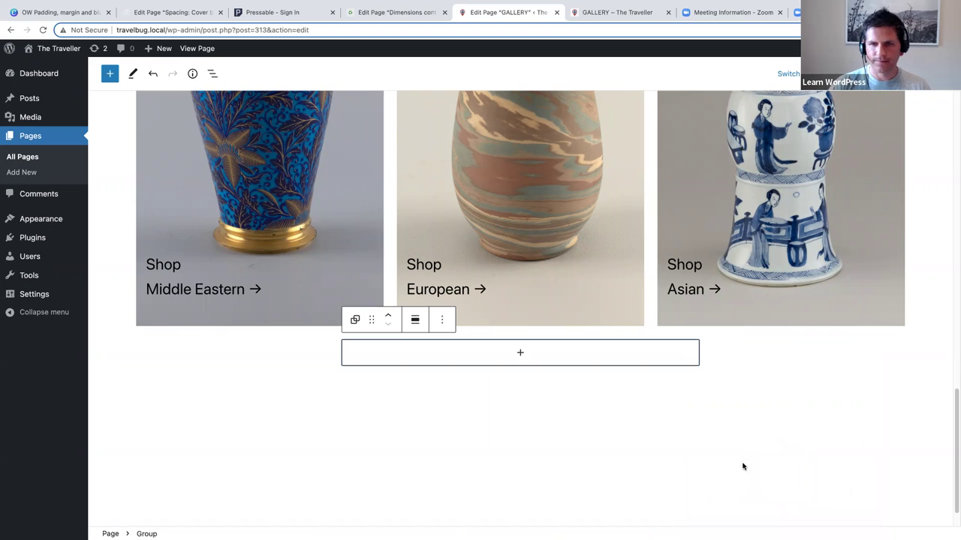
Step: Add a 'Heading' heading and a 'Content' paragraph inside the new group
{"action": "left_click", "coordinate": [520, 354]}
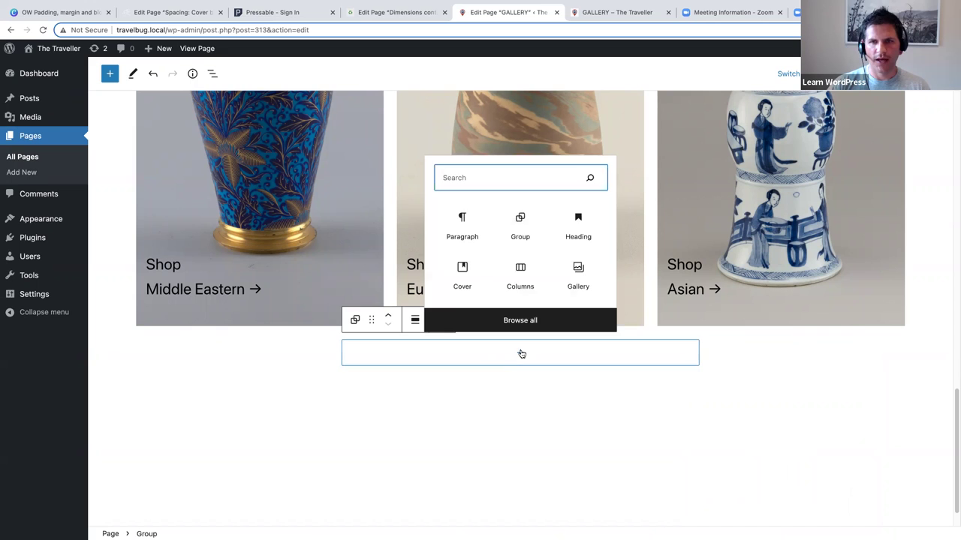
{"action": "left_click", "coordinate": [578, 223]}
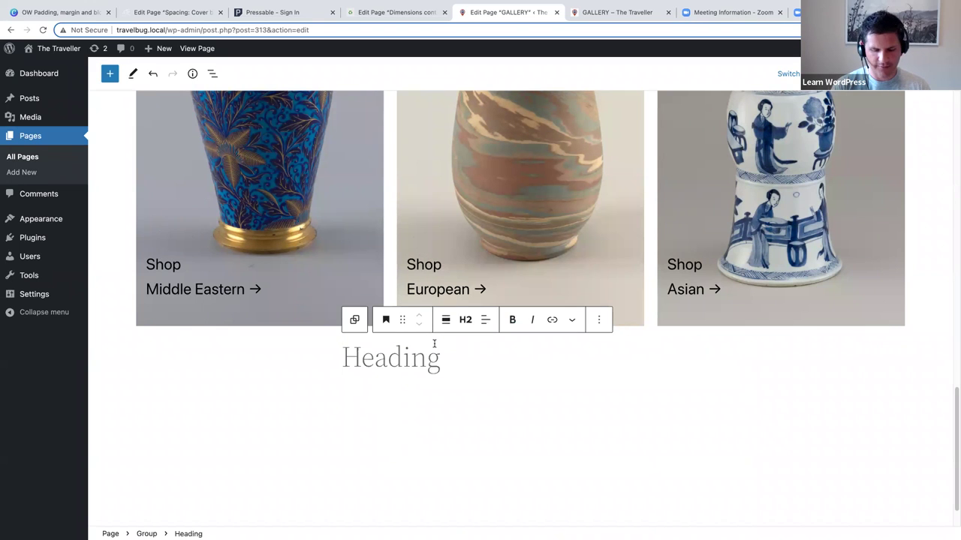
{"action": "type", "text": "Headingf"}
{"action": "key", "text": "Return"}
{"action": "key", "text": "BackSpace"}
{"action": "key", "text": "BackSpace"}
{"action": "key", "text": "Return"}
{"action": "type", "text": "Content"}
{"action": "left_click", "coordinate": [313, 314]}
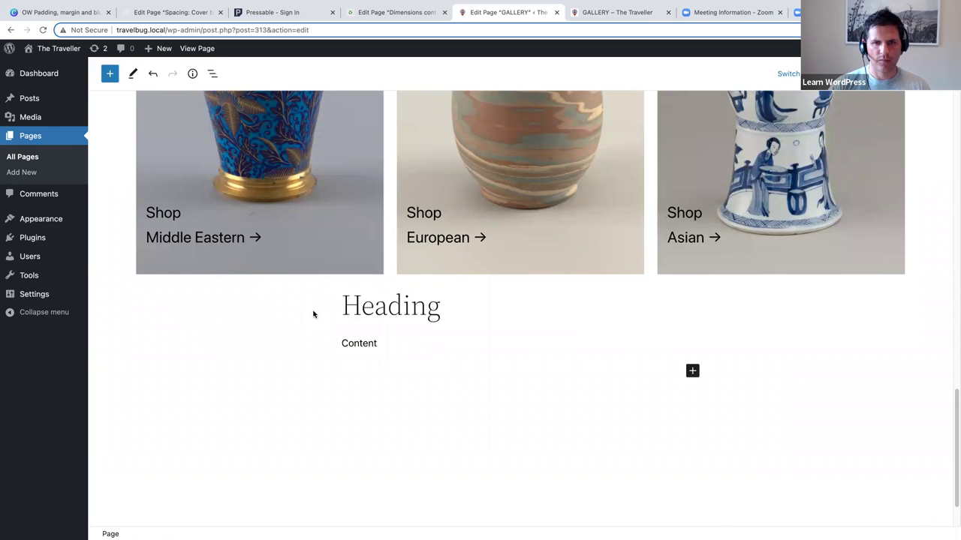
Step: Select the Heading/Content group in List View and switch its padding to custom px values
{"action": "left_click", "coordinate": [210, 74]}
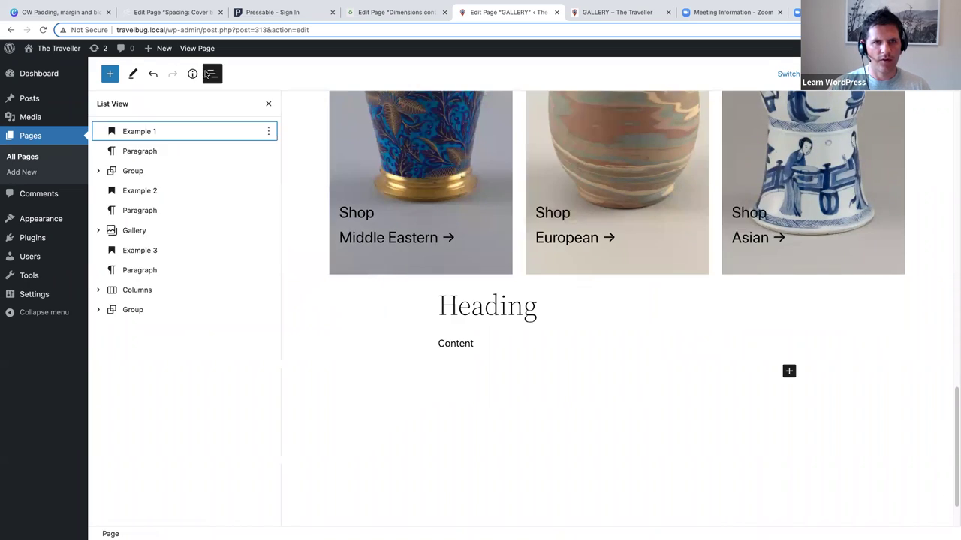
{"action": "left_click", "coordinate": [133, 309]}
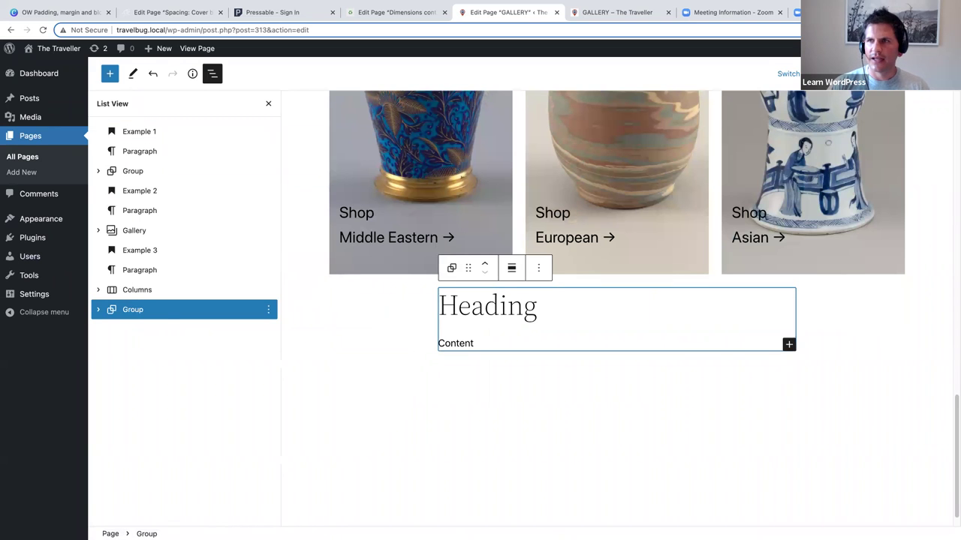
{"action": "left_click", "coordinate": [934, 74]}
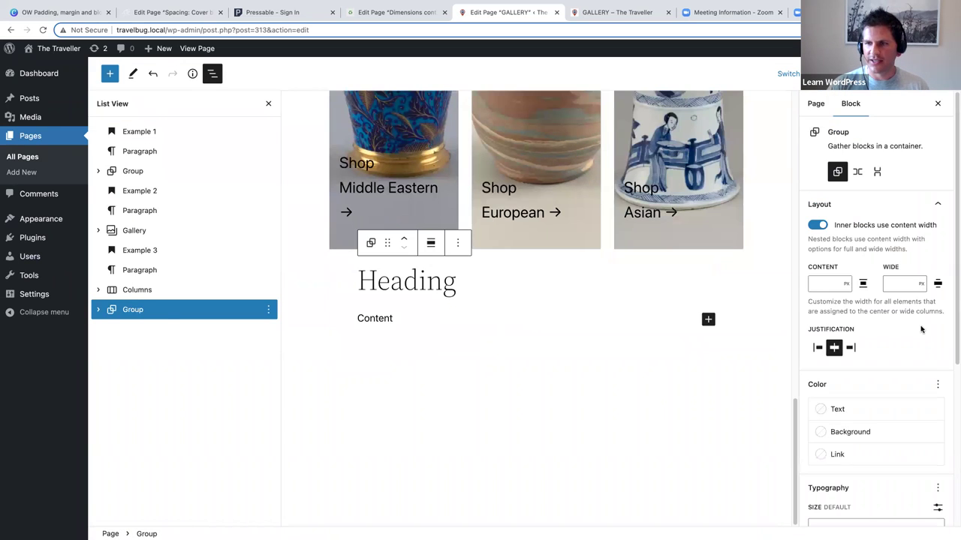
{"action": "scroll", "coordinate": [922, 330], "scroll_direction": "down", "scroll_amount": 5}
{"action": "scroll", "coordinate": [922, 330], "scroll_direction": "down", "scroll_amount": 3}
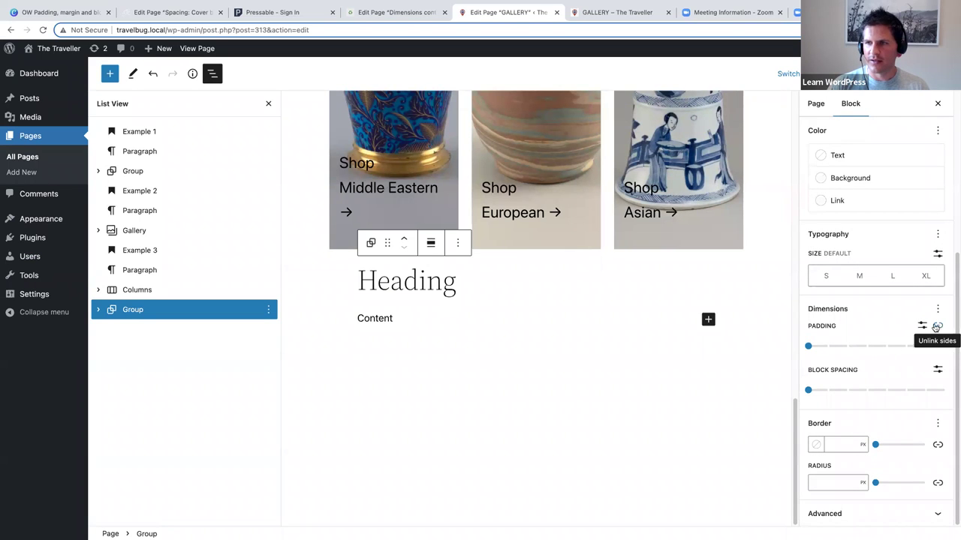
{"action": "left_click", "coordinate": [923, 326]}
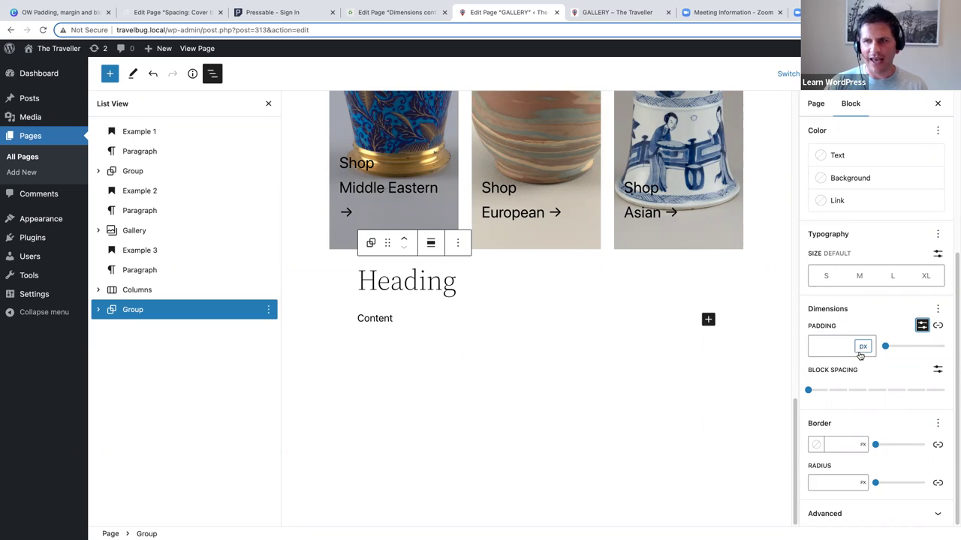
{"action": "left_click", "coordinate": [393, 320]}
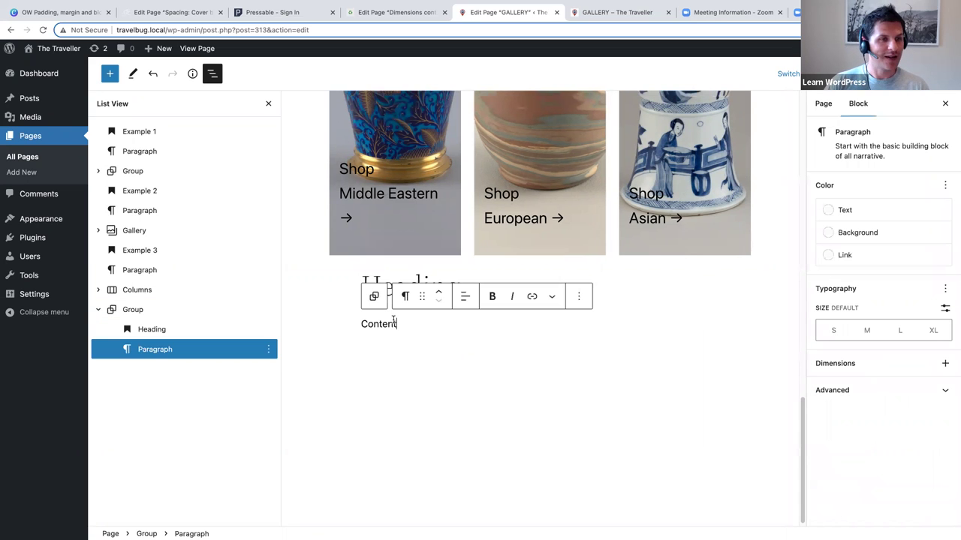
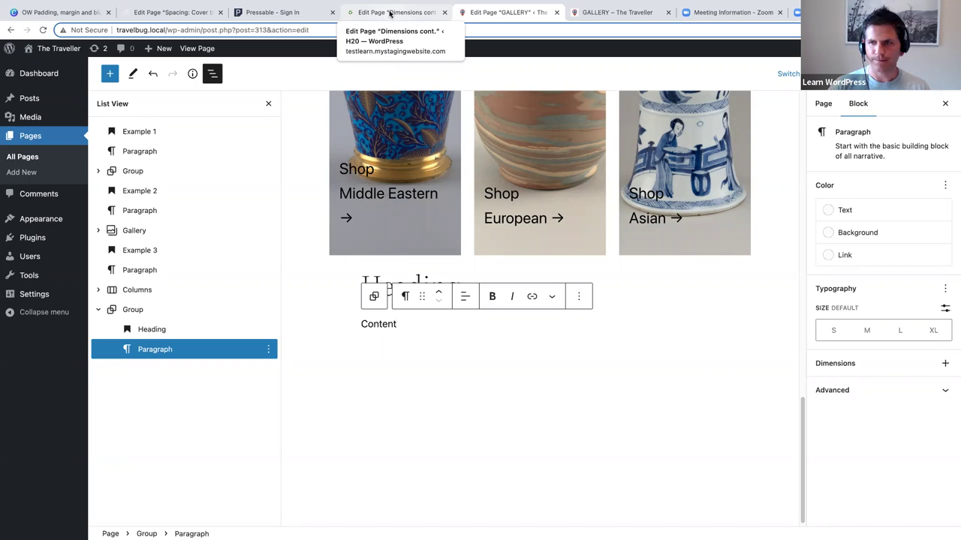
Step: Select the Heading block in List View and zoom the browser to 125%
{"action": "left_click", "coordinate": [389, 279]}
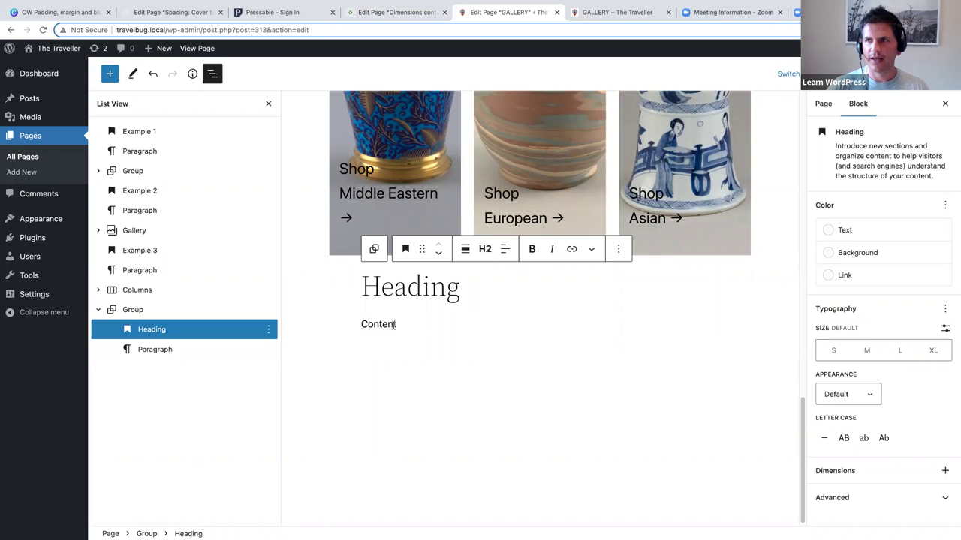
{"action": "left_click", "coordinate": [942, 30]}
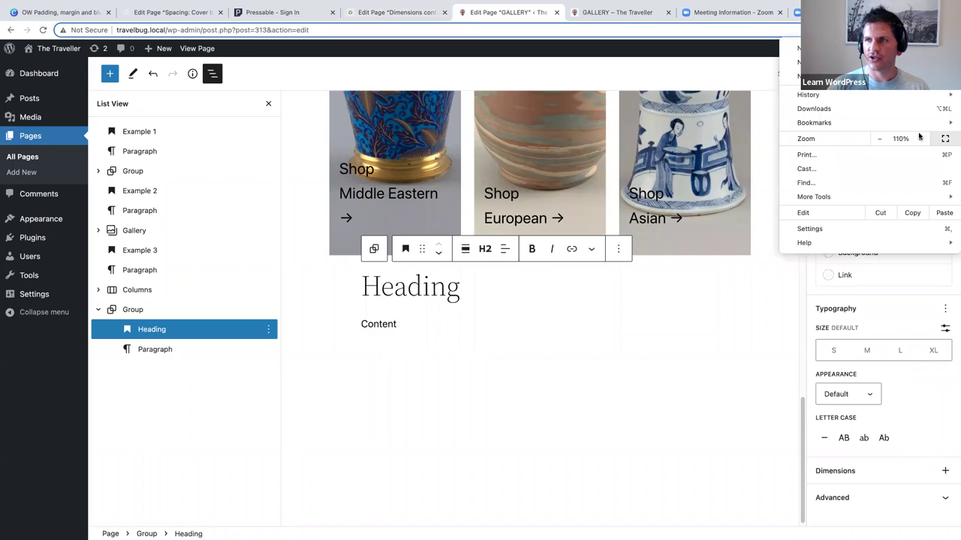
{"action": "left_click", "coordinate": [919, 138]}
{"action": "key", "text": "Escape"}
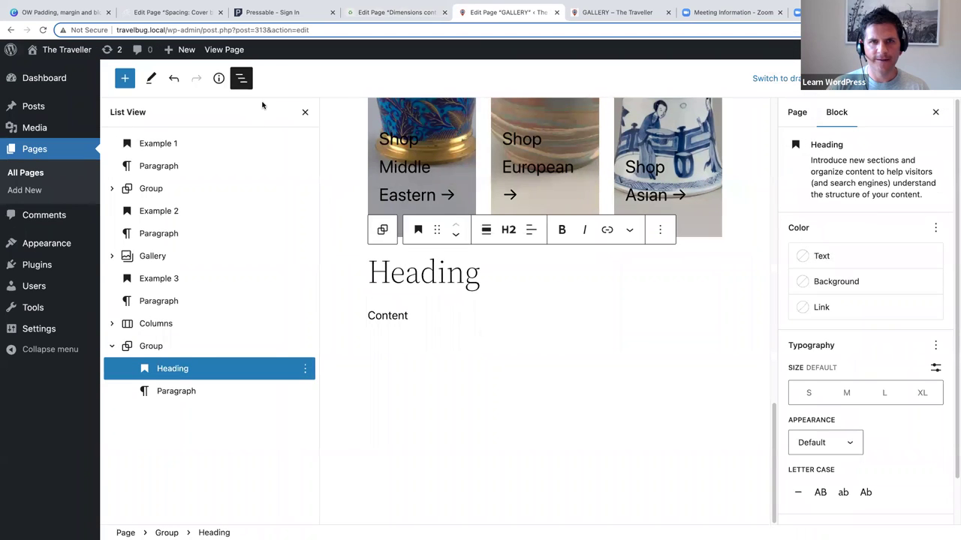
Step: Close List View and scroll the Heading's block settings down to Dimensions
{"action": "left_click", "coordinate": [304, 112]}
{"action": "scroll", "coordinate": [288, 401], "scroll_direction": "down", "scroll_amount": 3}
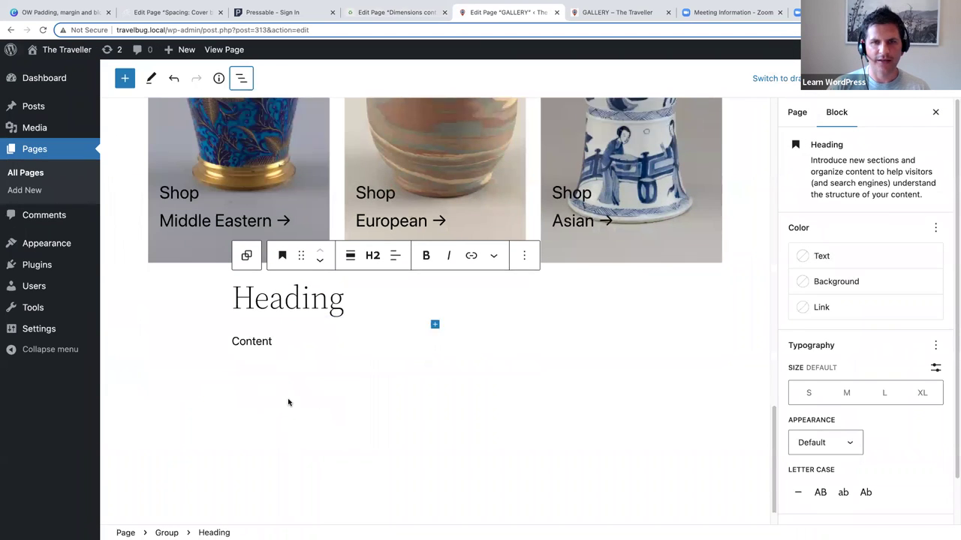
{"action": "left_click", "coordinate": [274, 275]}
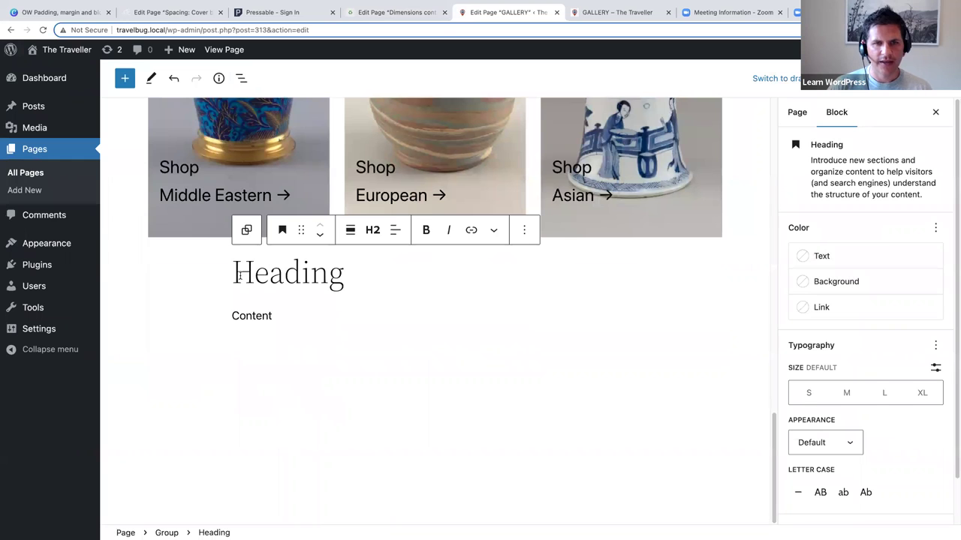
{"action": "left_click_drag", "start_coordinate": [234, 274], "coordinate": [346, 274]}
{"action": "left_click", "coordinate": [310, 274]}
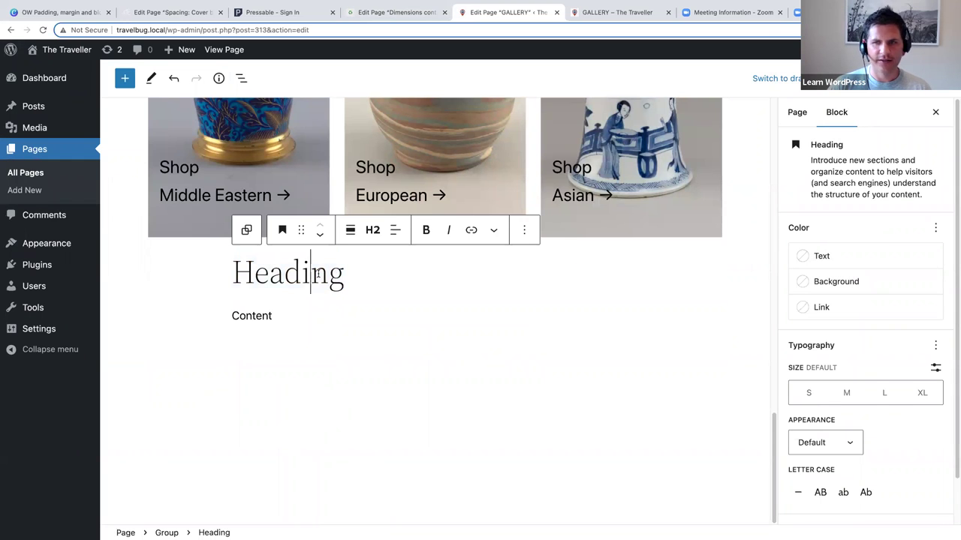
{"action": "scroll", "coordinate": [954, 213], "scroll_direction": "down", "scroll_amount": 2}
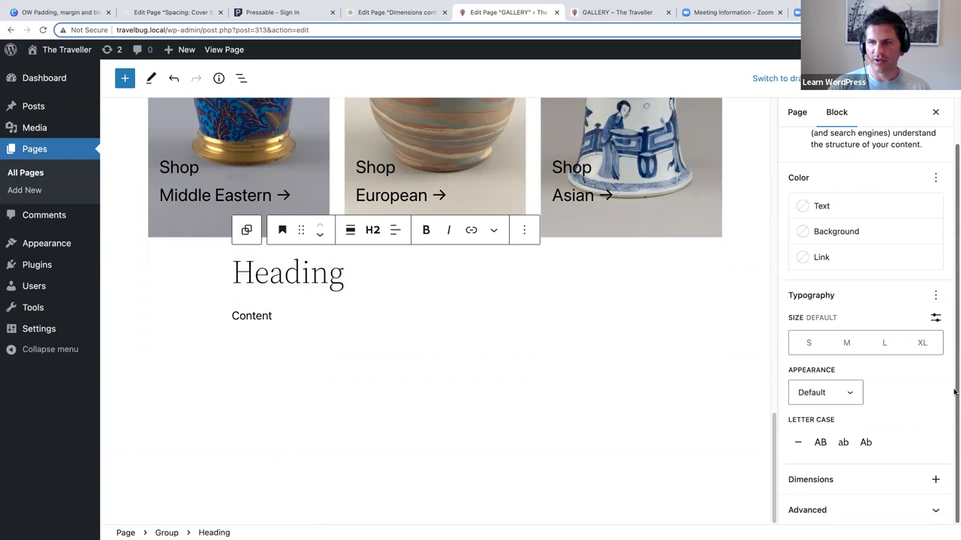
Step: Add the Padding and Margin controls to the Heading's Dimensions panel
{"action": "left_click", "coordinate": [935, 481]}
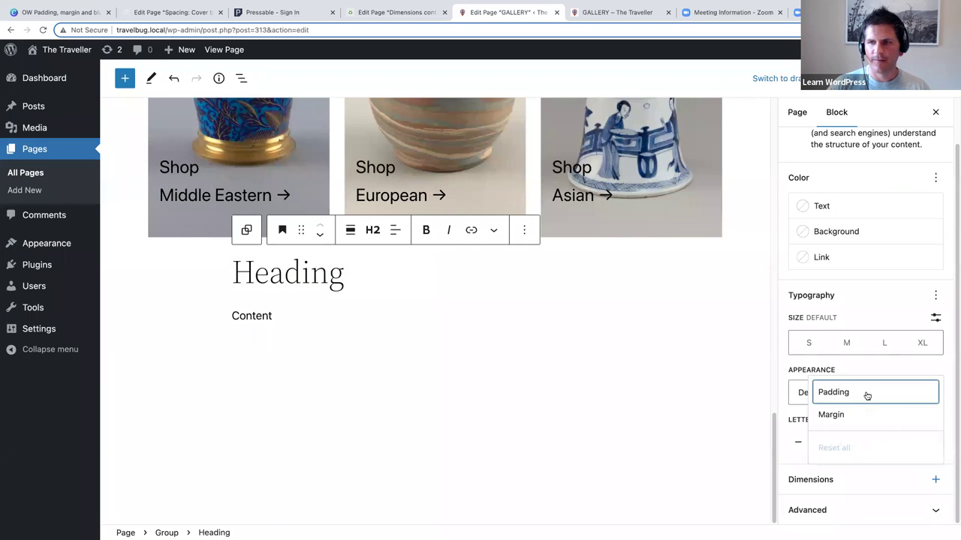
{"action": "left_click", "coordinate": [907, 393]}
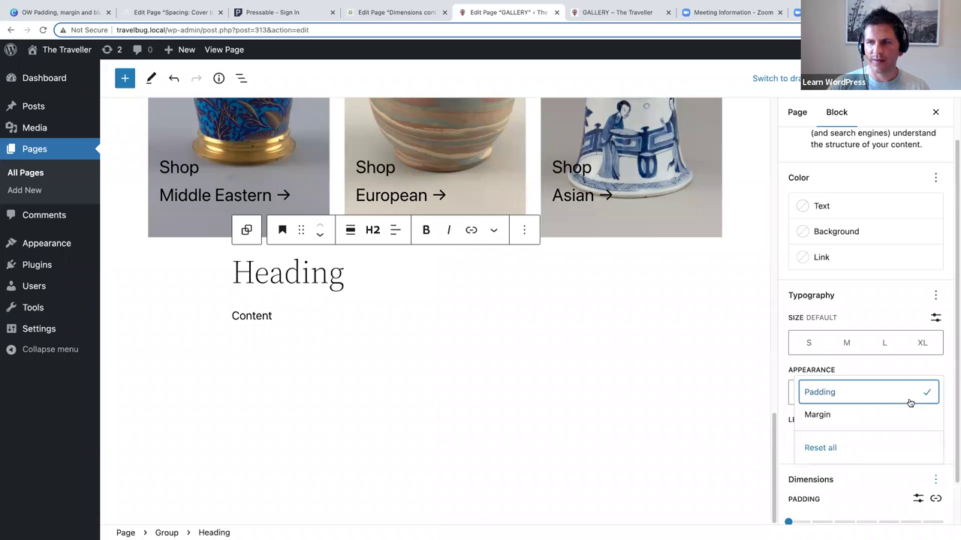
{"action": "left_click", "coordinate": [913, 417]}
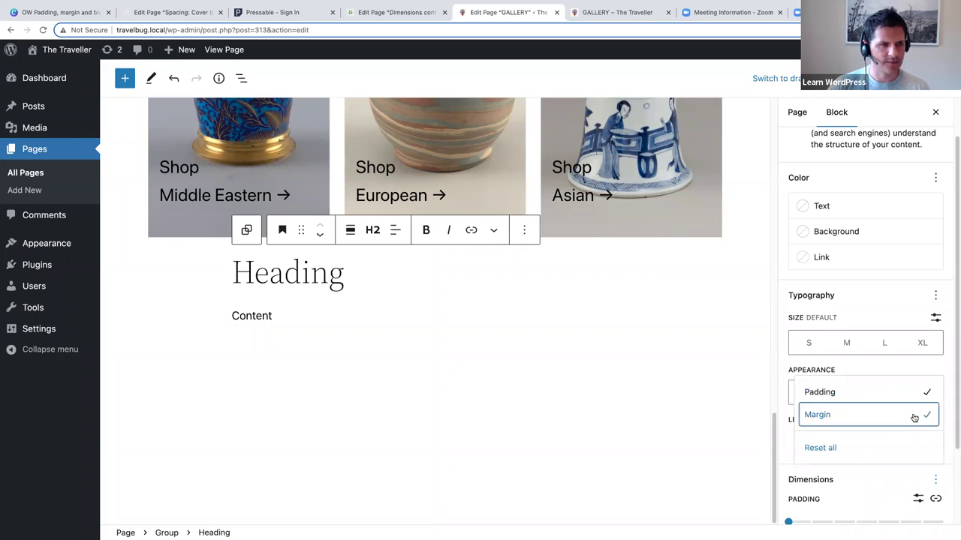
{"action": "left_click", "coordinate": [789, 446]}
Step: Switch the Heading's padding to a custom value of 0 px
{"action": "scroll", "coordinate": [923, 436], "scroll_direction": "down", "scroll_amount": 3}
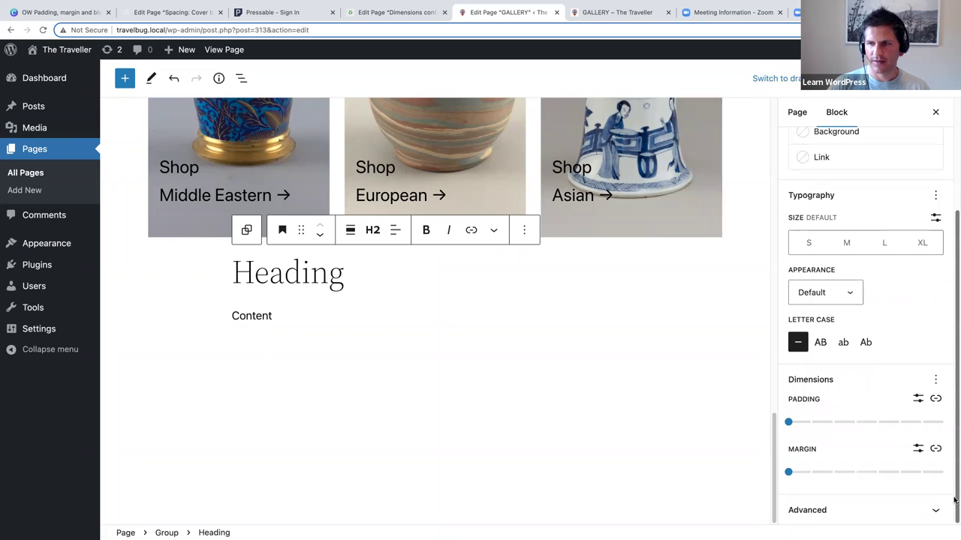
{"action": "left_click", "coordinate": [918, 399]}
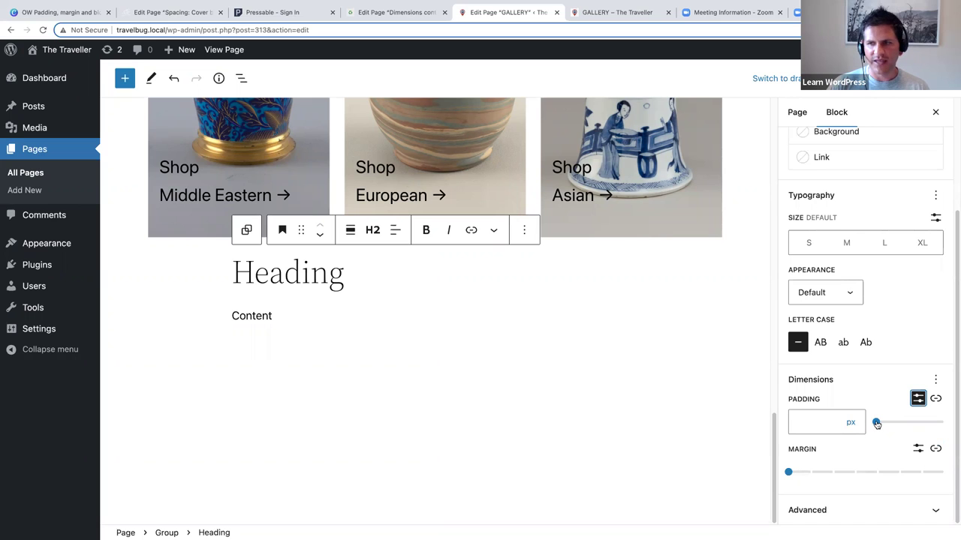
{"action": "mouse_move", "coordinate": [876, 423]}
{"action": "left_mouse_down"}
{"action": "mouse_move", "coordinate": [887, 424]}
{"action": "mouse_move", "coordinate": [875, 424]}
{"action": "left_mouse_up"}
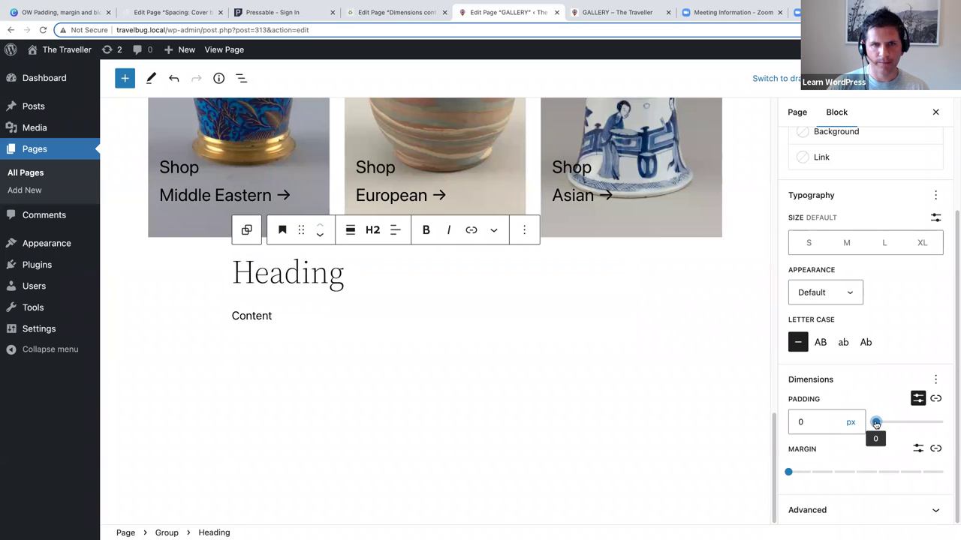
Step: Set the Heading's margin to a custom 1.51 rem and update the GALLERY page
{"action": "left_click", "coordinate": [918, 449]}
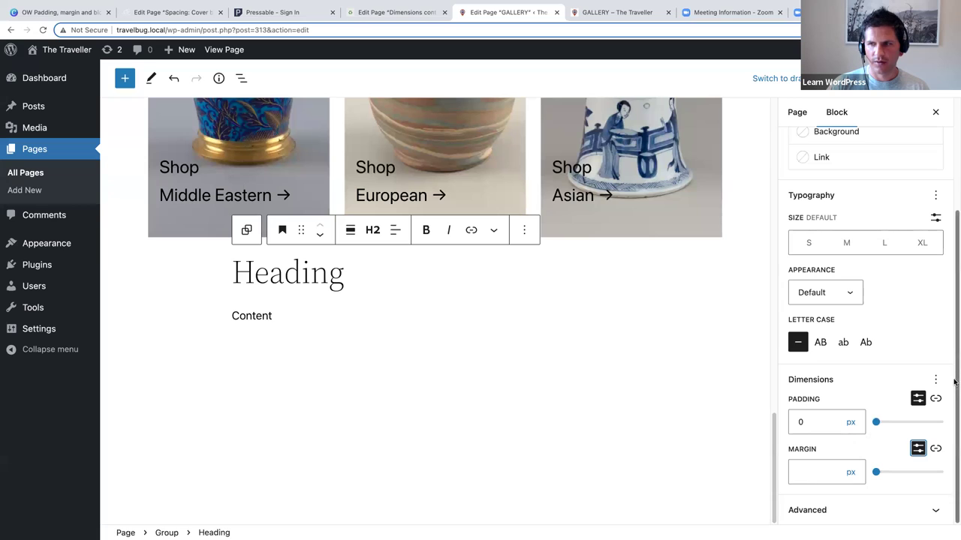
{"action": "left_click", "coordinate": [801, 473]}
{"action": "type", "text": "3"}
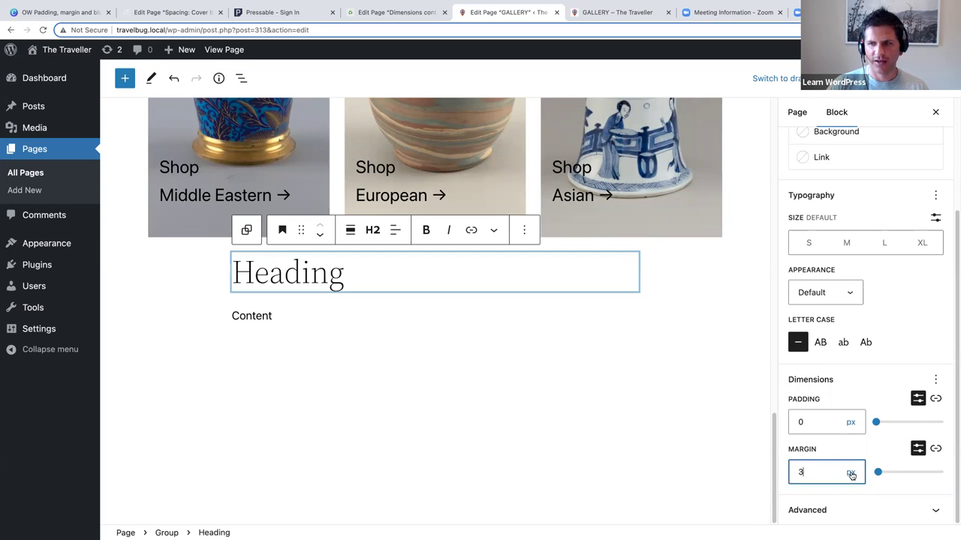
{"action": "left_click", "coordinate": [850, 472]}
{"action": "left_click", "coordinate": [853, 512]}
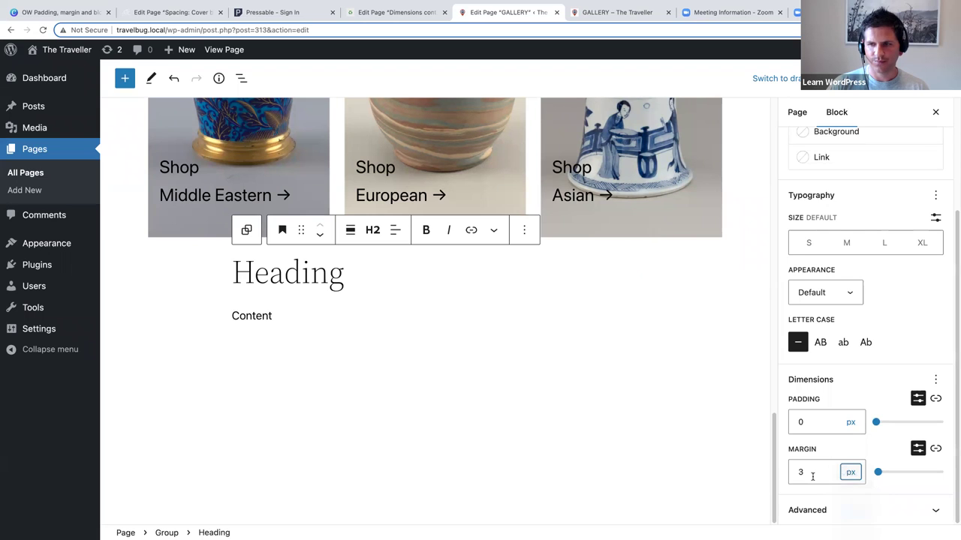
{"action": "left_click", "coordinate": [801, 471]}
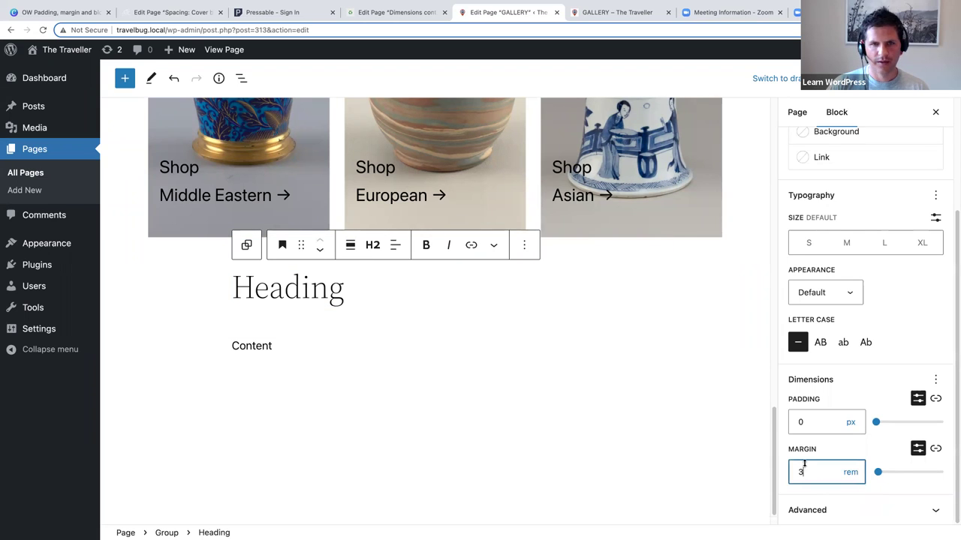
{"action": "type", "text": ".1"}
{"action": "left_click_drag", "start_coordinate": [805, 470], "coordinate": [815, 528]}
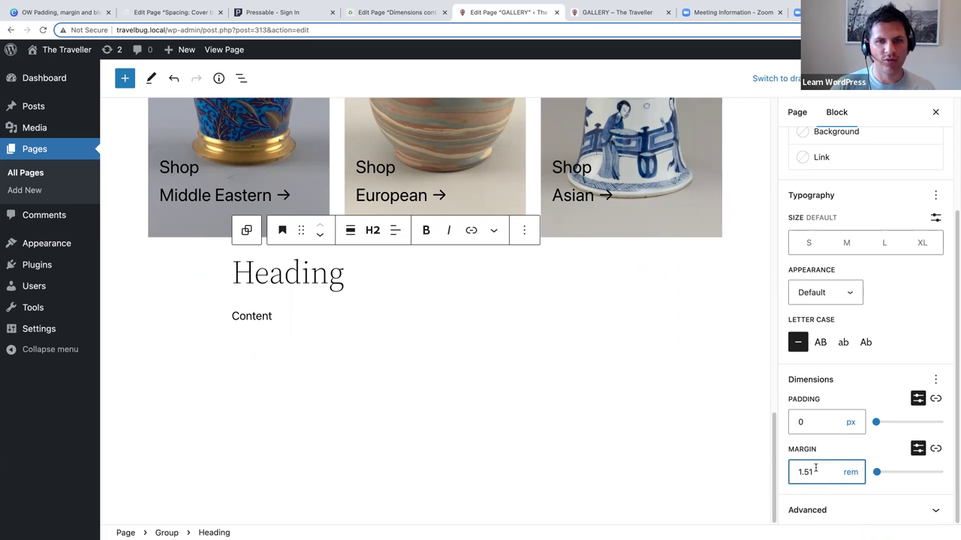
{"action": "left_click", "coordinate": [878, 78]}
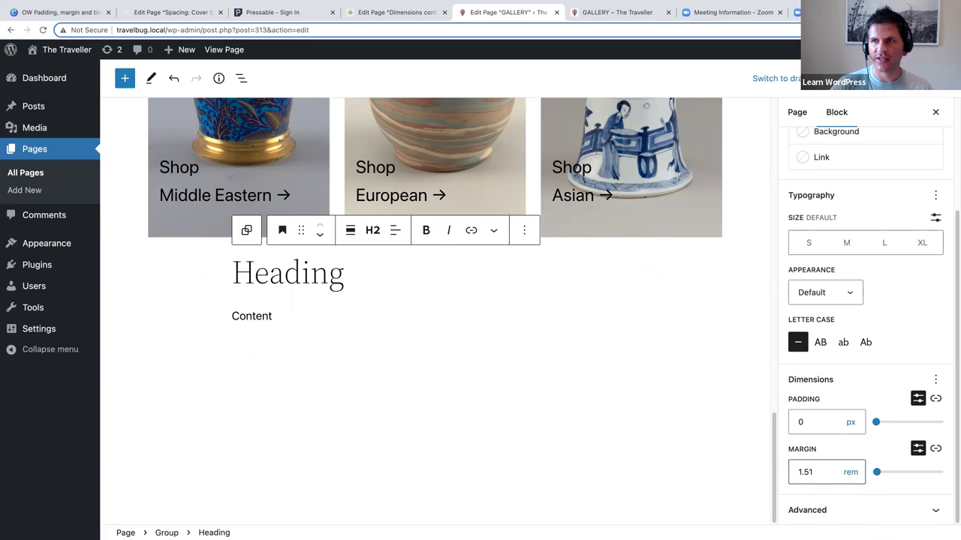
Step: Go to Appearance > Editor, then Styles > Blocks > Heading
{"action": "left_click", "coordinate": [41, 245]}
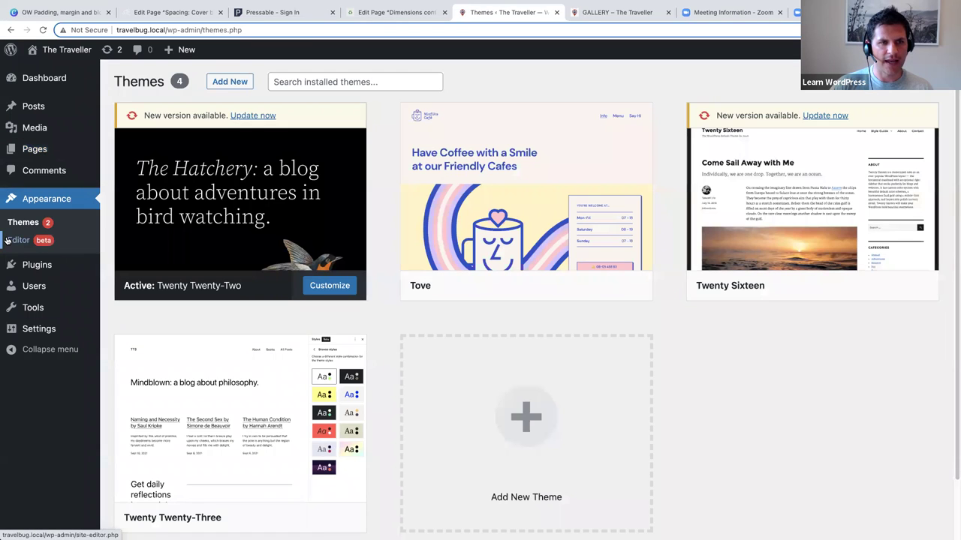
{"action": "left_click", "coordinate": [17, 241]}
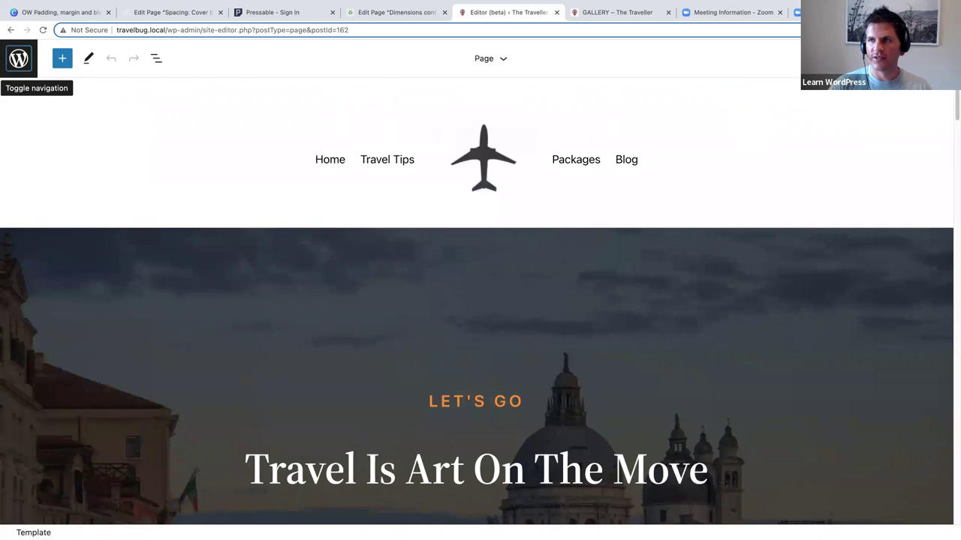
{"action": "left_click", "coordinate": [890, 59]}
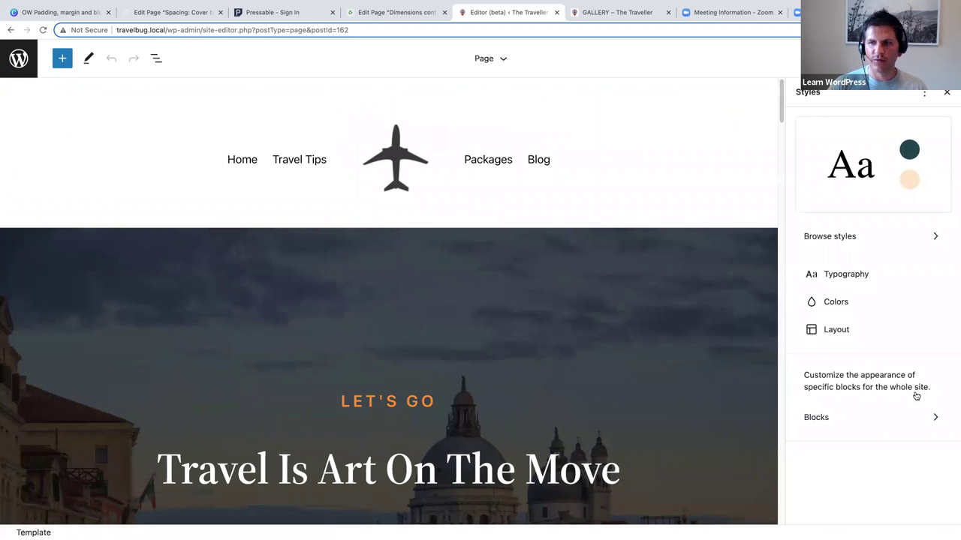
{"action": "left_click", "coordinate": [830, 420]}
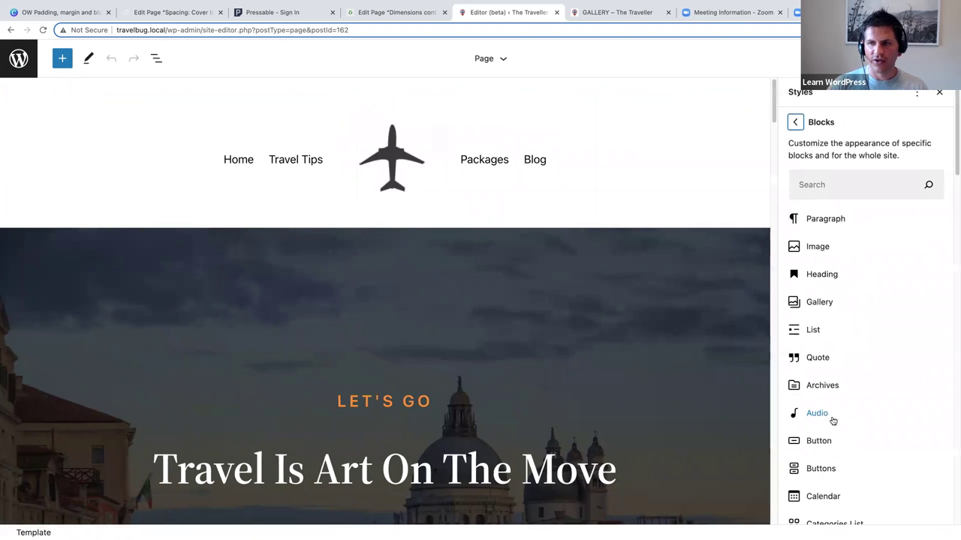
{"action": "scroll", "coordinate": [883, 373], "scroll_direction": "down", "scroll_amount": 3}
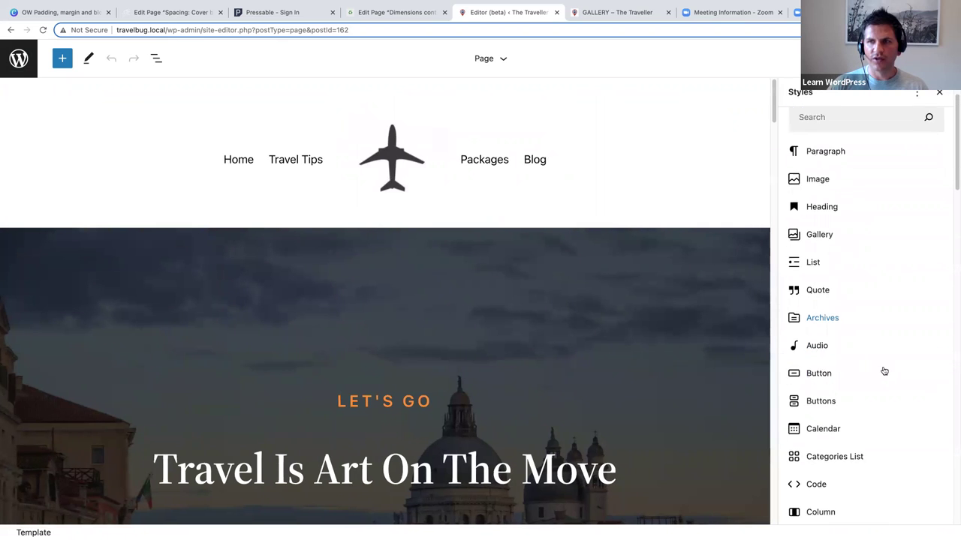
{"action": "left_click", "coordinate": [819, 195]}
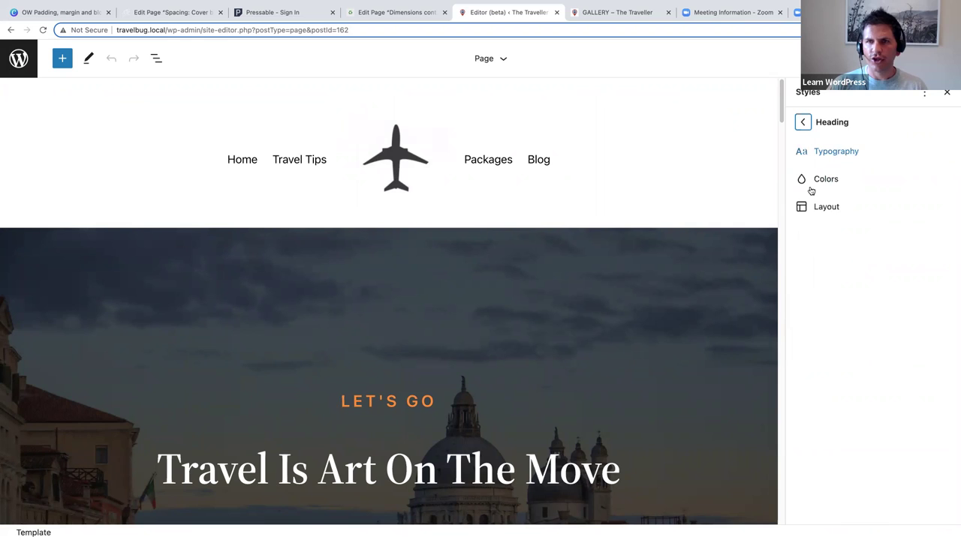
Step: Review the Heading's global Typography, Colors and Layout style panels
{"action": "left_click", "coordinate": [837, 152]}
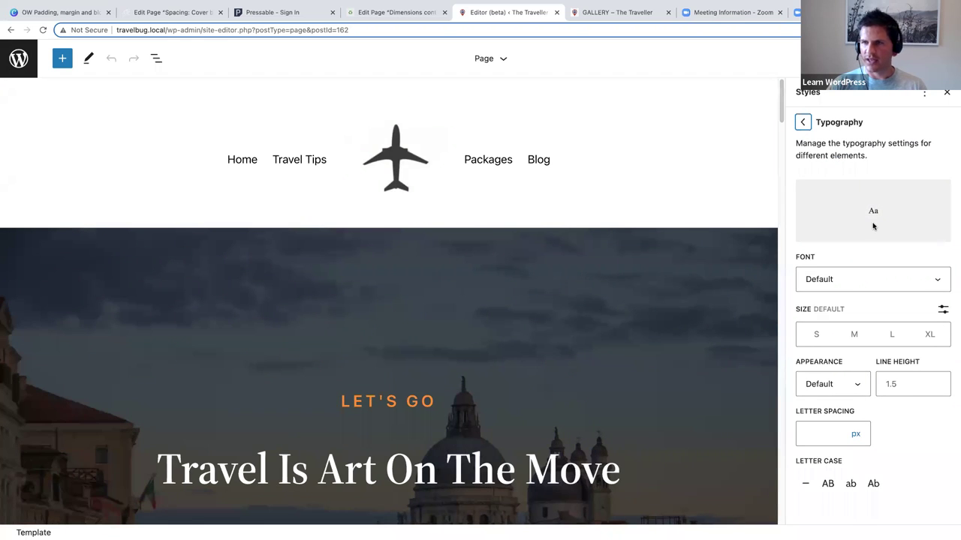
{"action": "left_click", "coordinate": [802, 122]}
{"action": "left_click", "coordinate": [827, 179]}
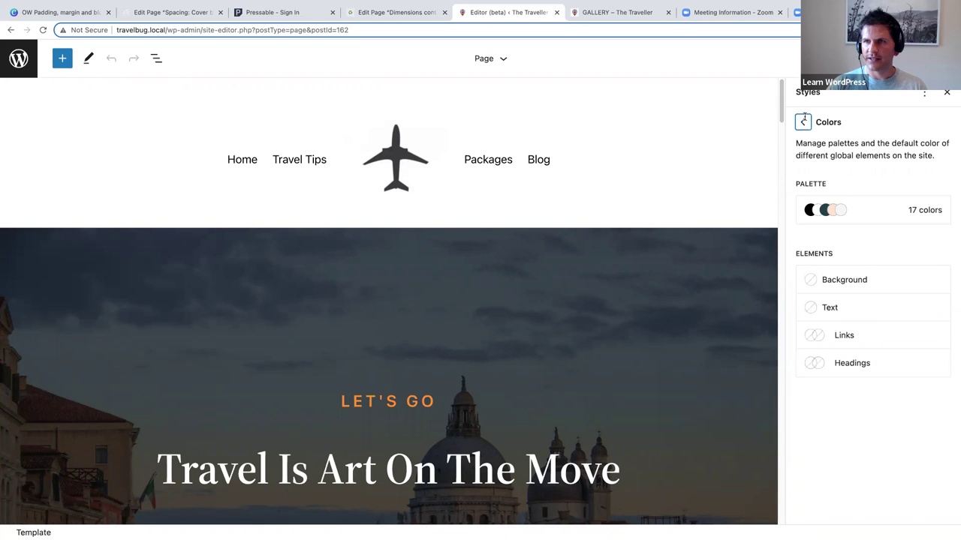
{"action": "left_click", "coordinate": [803, 121]}
{"action": "left_click", "coordinate": [828, 206]}
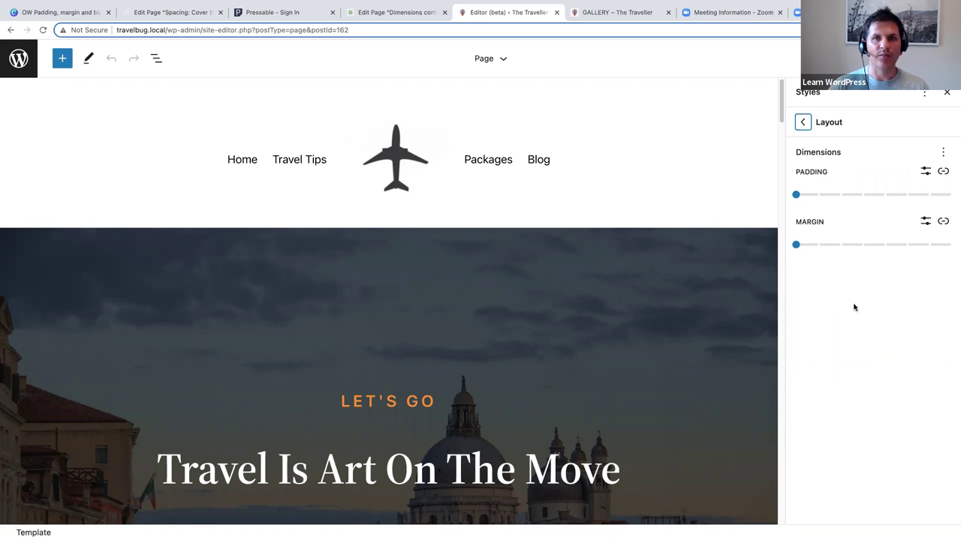
Step: Back out of Heading Layout to the Blocks list and scroll through it
{"action": "left_click", "coordinate": [804, 123]}
{"action": "left_click", "coordinate": [804, 123]}
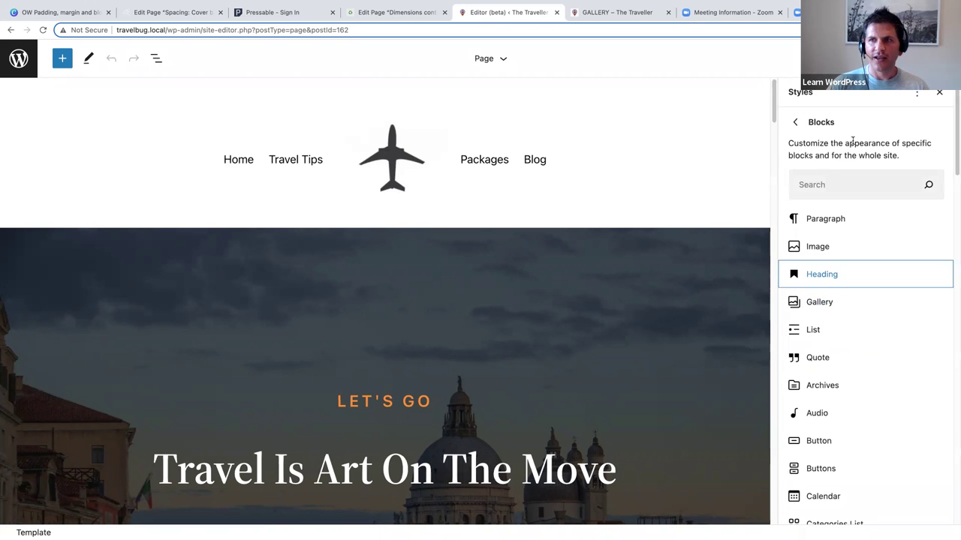
{"action": "scroll", "coordinate": [857, 322], "scroll_direction": "down", "scroll_amount": 1}
{"action": "scroll", "coordinate": [857, 322], "scroll_direction": "down", "scroll_amount": 5}
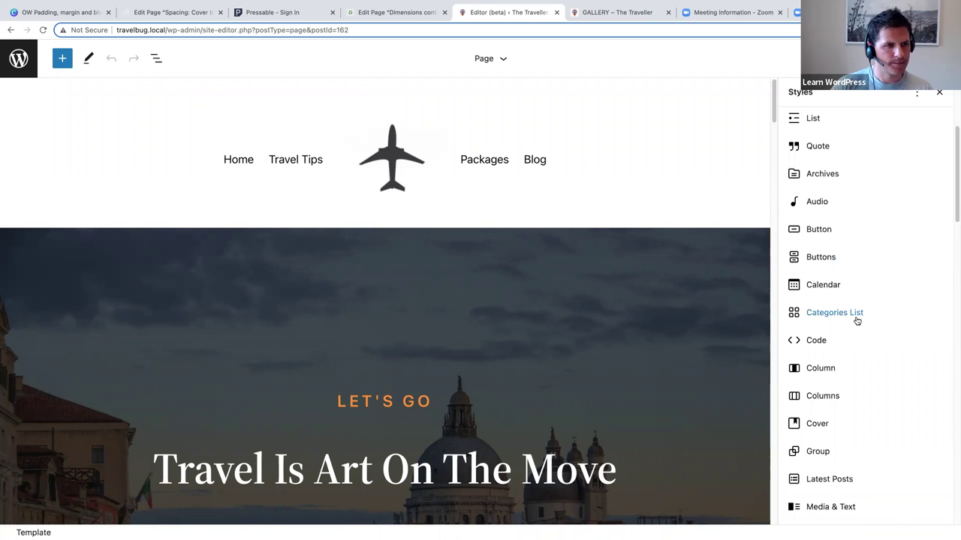
{"action": "scroll", "coordinate": [857, 321], "scroll_direction": "up", "scroll_amount": 2}
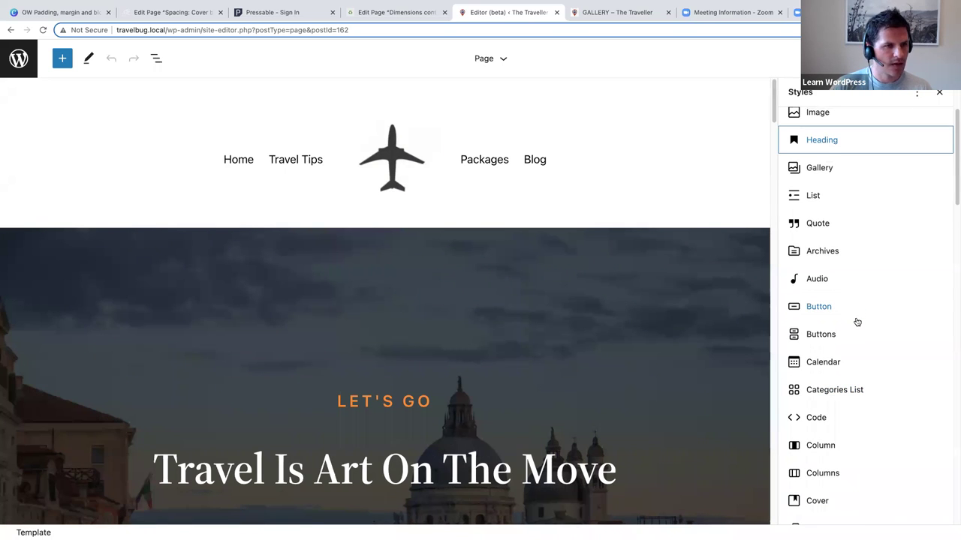
{"action": "scroll", "coordinate": [857, 321], "scroll_direction": "up", "scroll_amount": 1}
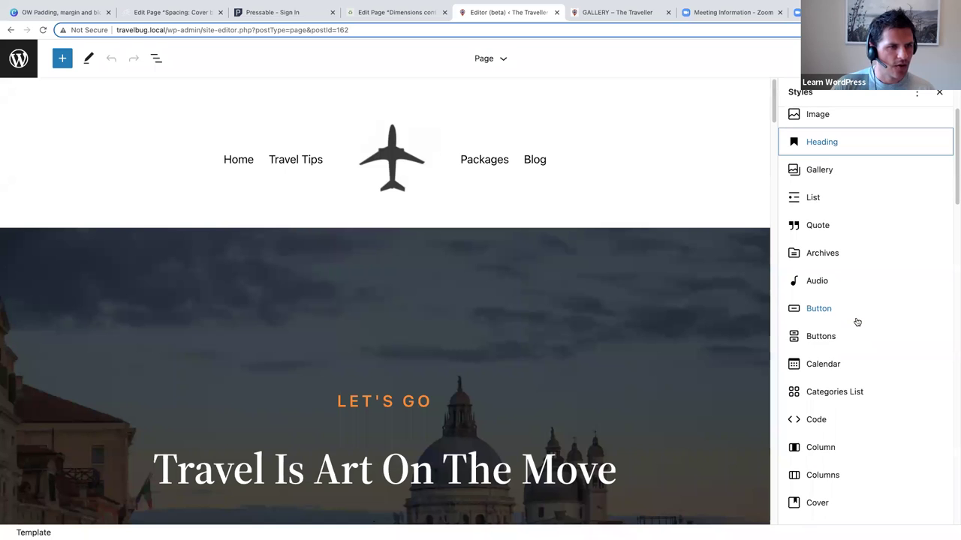
{"action": "scroll", "coordinate": [857, 321], "scroll_direction": "up", "scroll_amount": 3}
{"action": "mouse_move", "coordinate": [355, 4]}
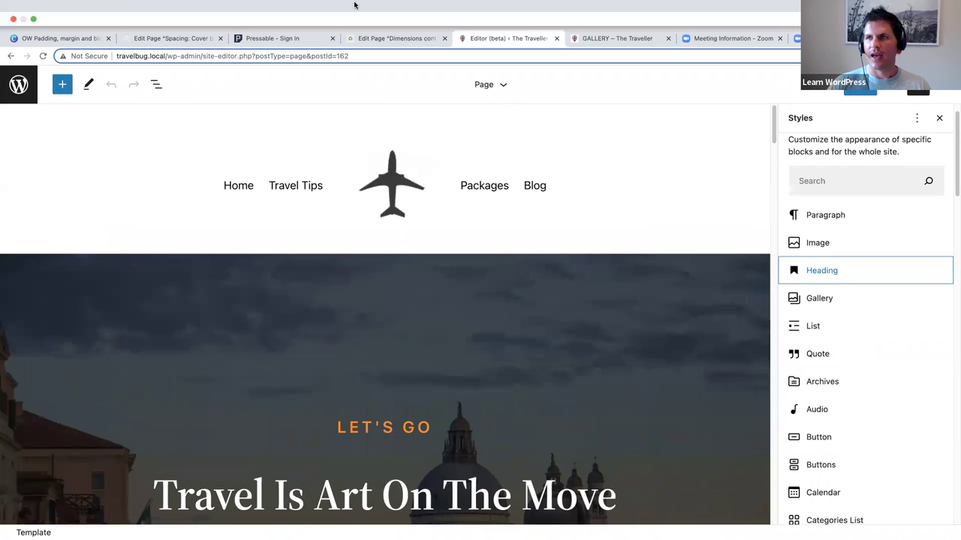
Step: Switch to the Spacing: Cover page and select the Racing Bikes cover
{"action": "left_click", "coordinate": [161, 39]}
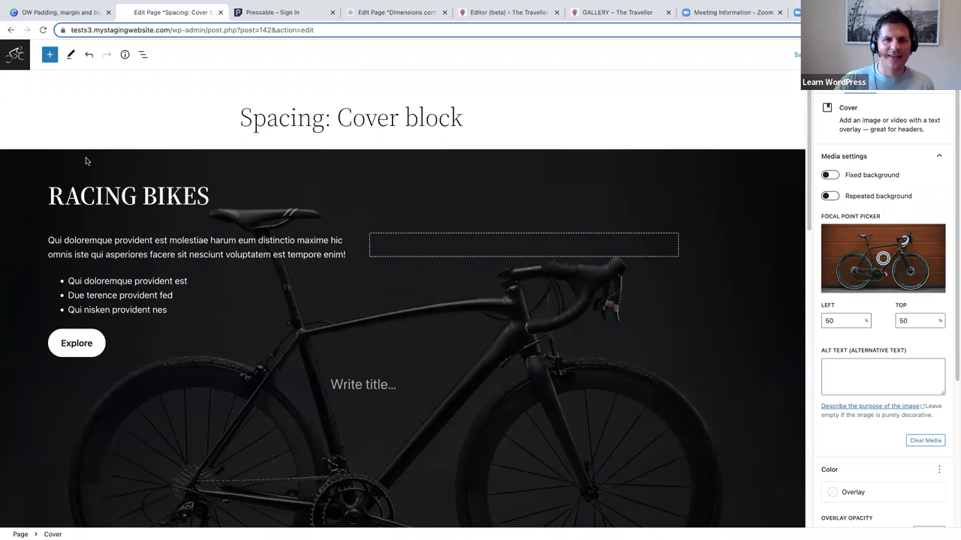
{"action": "scroll", "coordinate": [87, 163], "scroll_direction": "down", "scroll_amount": 1}
{"action": "scroll", "coordinate": [87, 163], "scroll_direction": "down", "scroll_amount": 5}
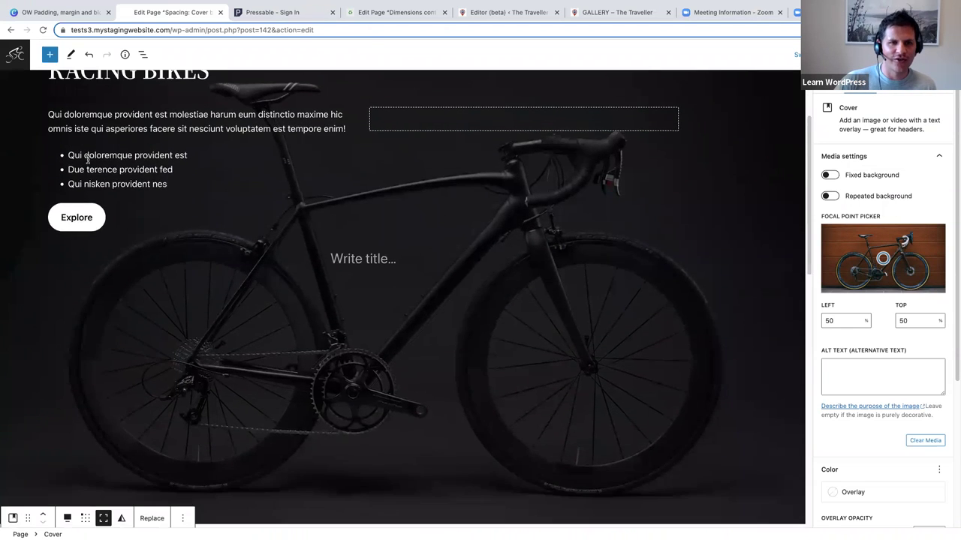
{"action": "scroll", "coordinate": [87, 160], "scroll_direction": "up", "scroll_amount": 4}
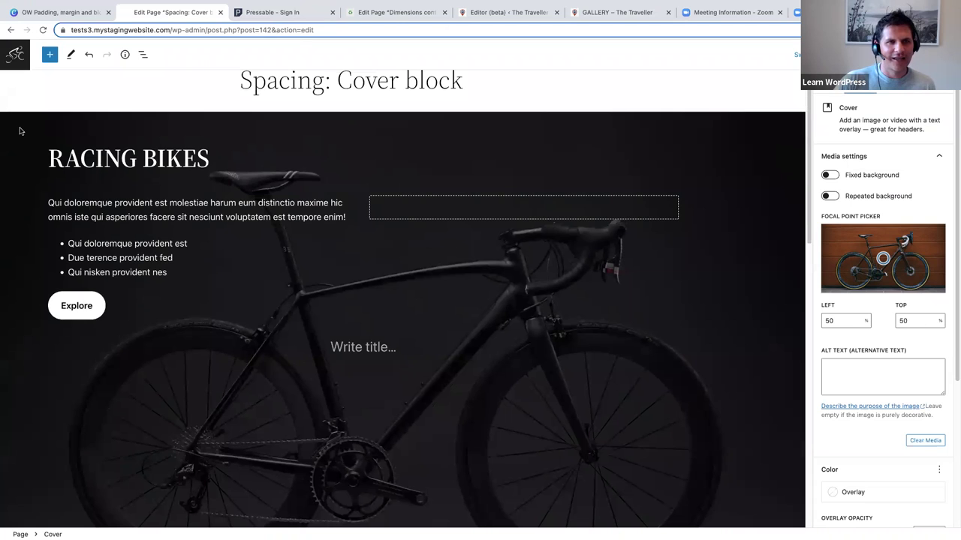
{"action": "left_click", "coordinate": [21, 131]}
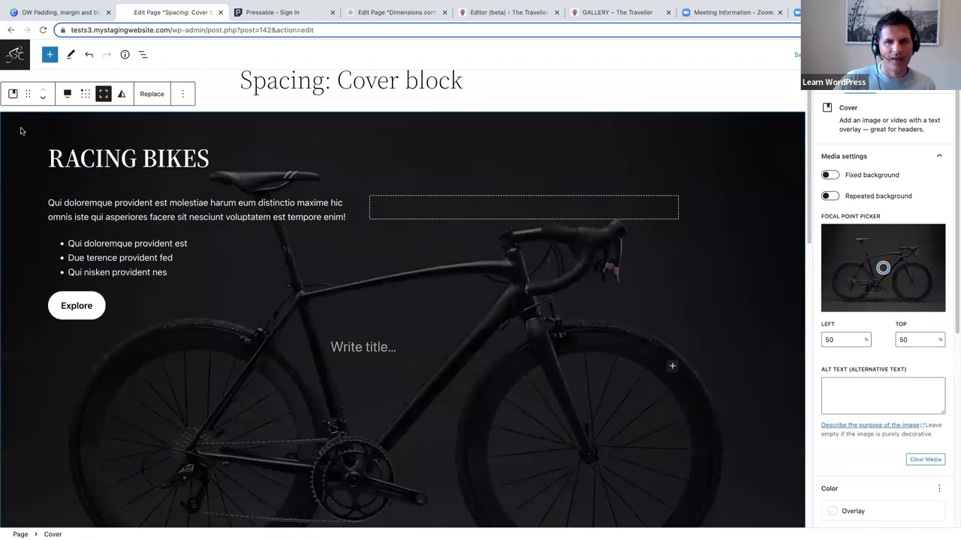
Step: Select the SPECIAL BIKES cover and scroll through both covers and their settings
{"action": "scroll", "coordinate": [20, 132], "scroll_direction": "down", "scroll_amount": 3}
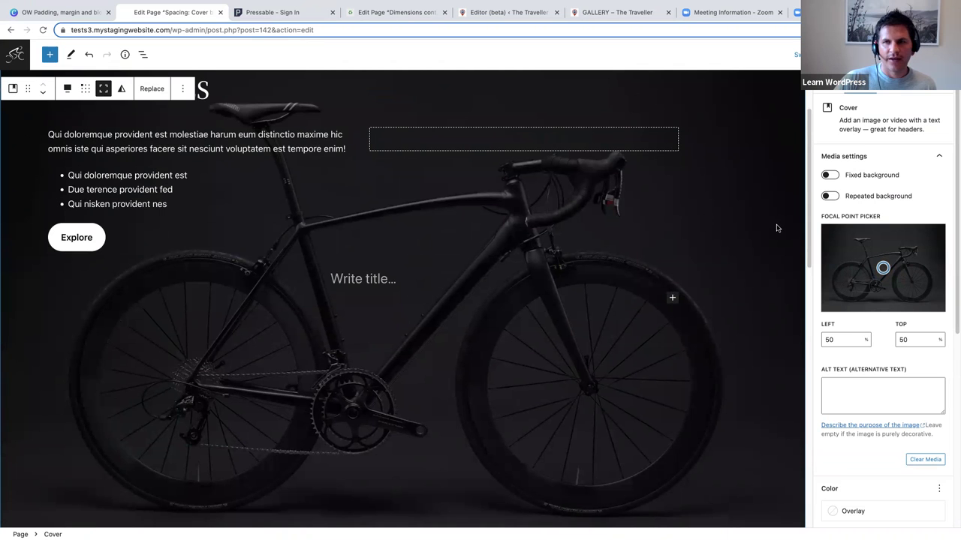
{"action": "scroll", "coordinate": [137, 202], "scroll_direction": "down", "scroll_amount": 10}
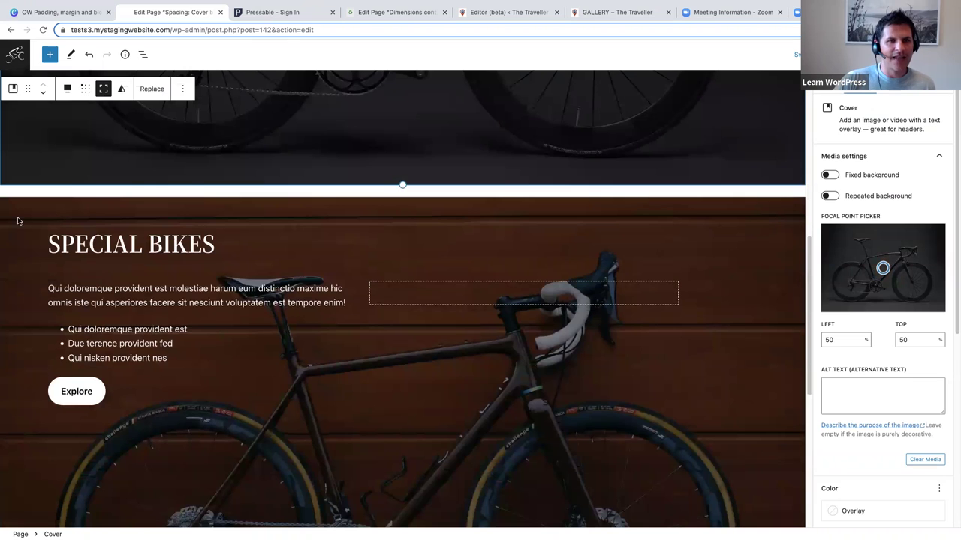
{"action": "left_click", "coordinate": [19, 221]}
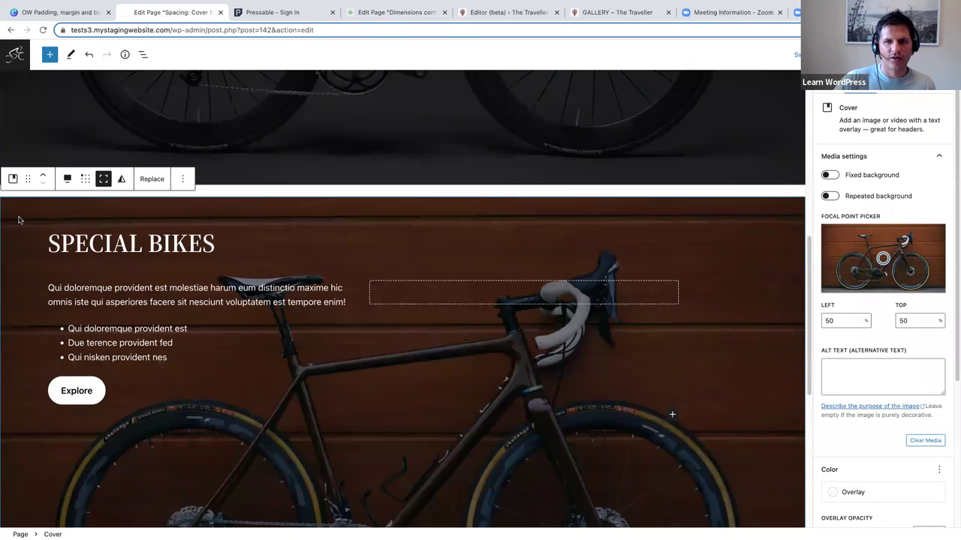
{"action": "scroll", "coordinate": [19, 220], "scroll_direction": "down", "scroll_amount": 2}
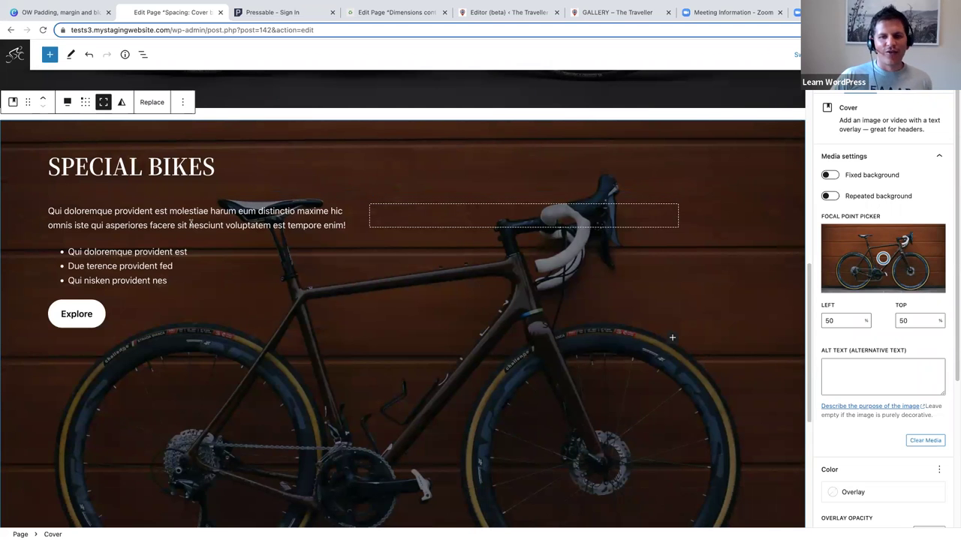
{"action": "mouse_move", "coordinate": [236, 234]}
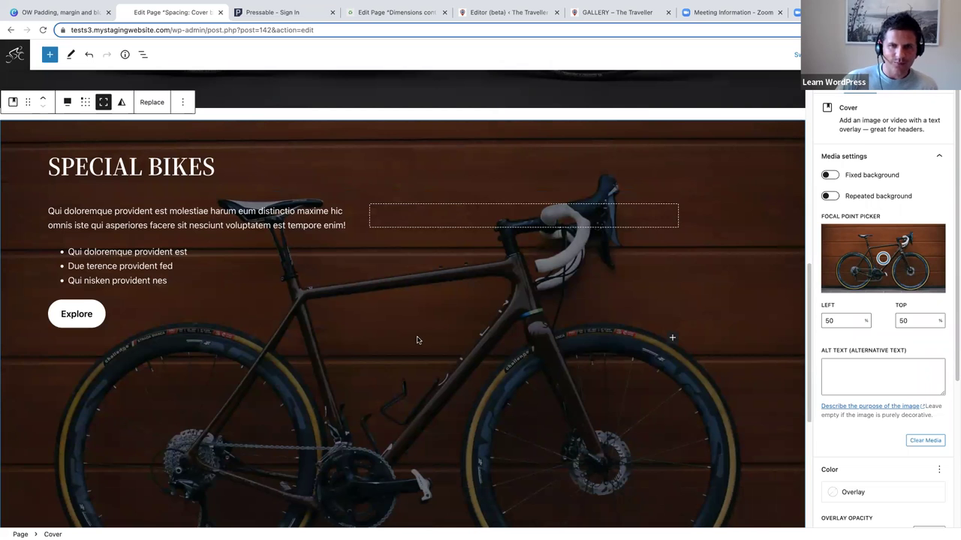
{"action": "scroll", "coordinate": [412, 315], "scroll_direction": "up", "scroll_amount": 1}
{"action": "scroll", "coordinate": [375, 311], "scroll_direction": "up", "scroll_amount": 5}
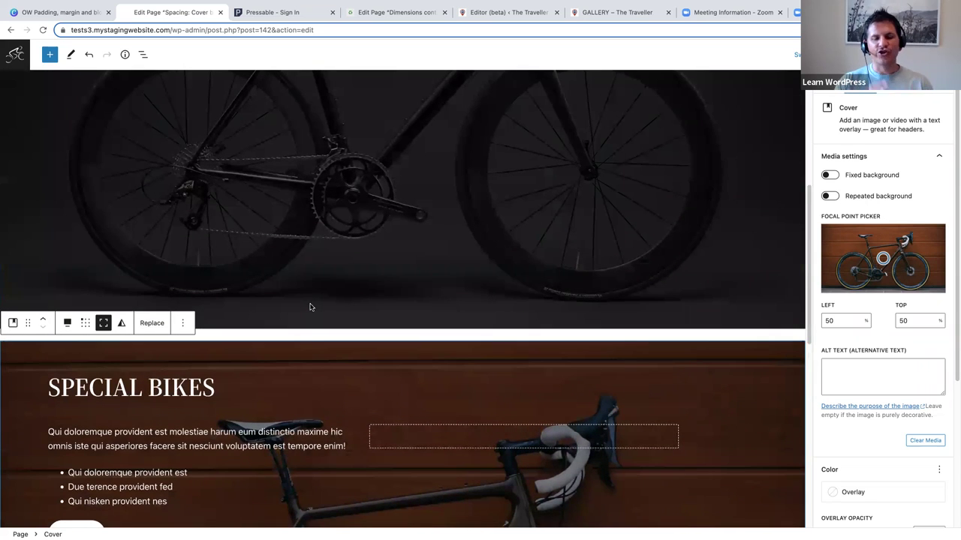
{"action": "scroll", "coordinate": [292, 268], "scroll_direction": "up", "scroll_amount": 4}
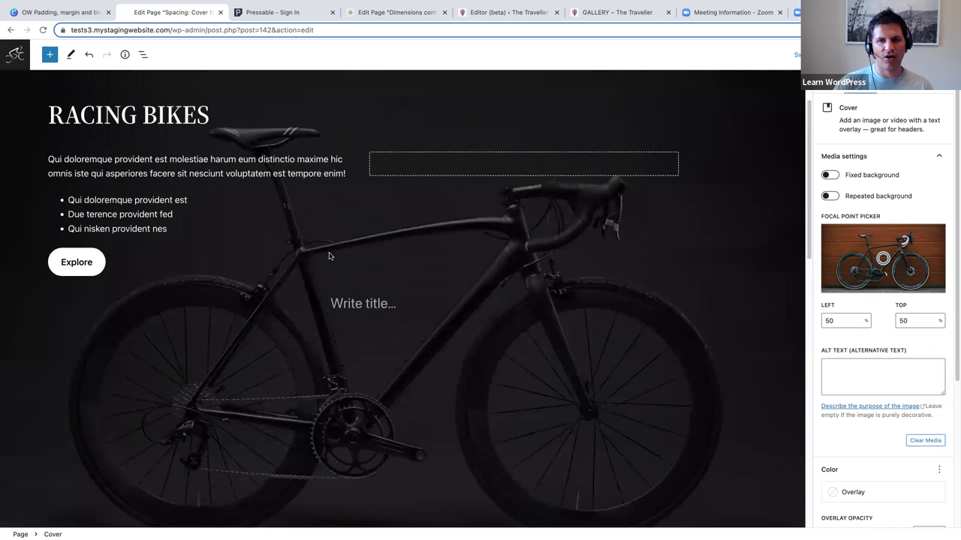
{"action": "scroll", "coordinate": [329, 256], "scroll_direction": "down", "scroll_amount": 5}
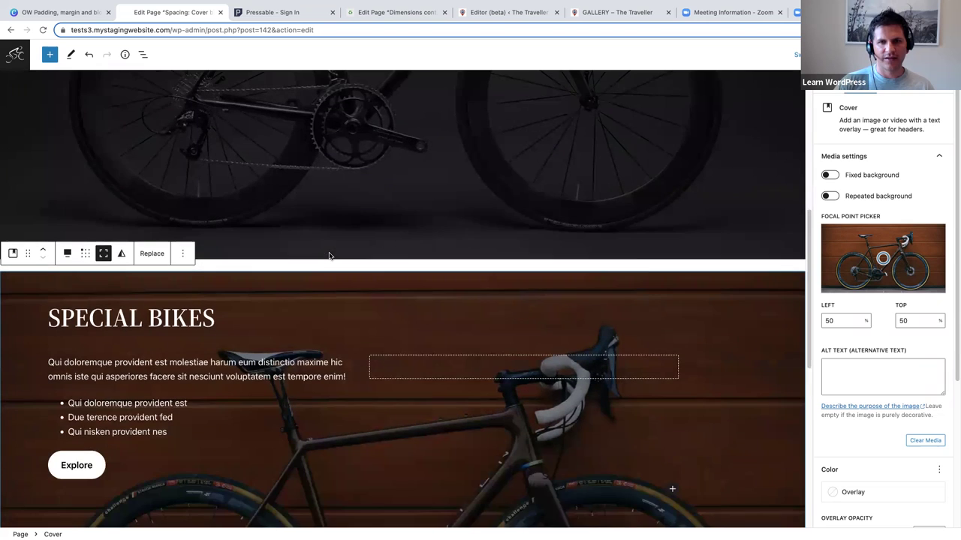
{"action": "scroll", "coordinate": [329, 256], "scroll_direction": "down", "scroll_amount": 4}
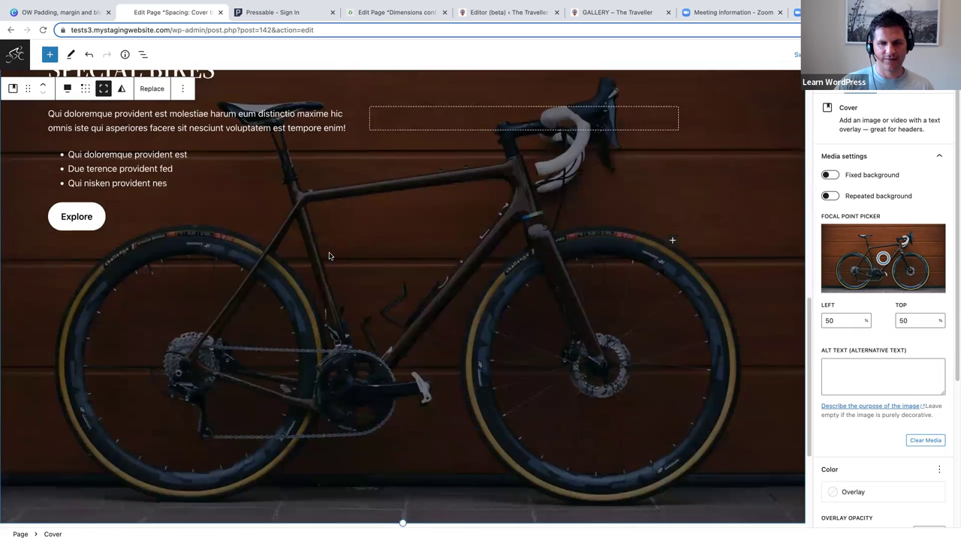
{"action": "scroll", "coordinate": [329, 257], "scroll_direction": "up", "scroll_amount": 9}
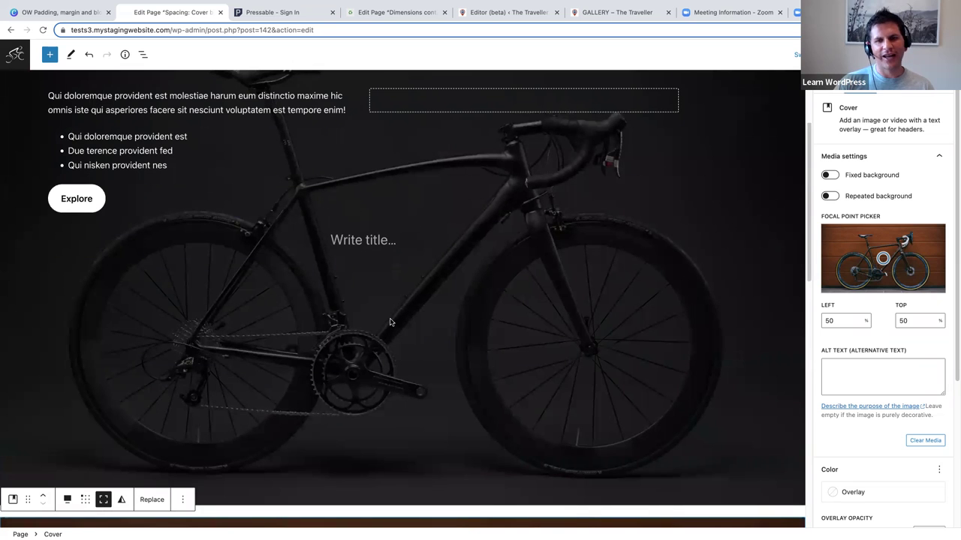
{"action": "scroll", "coordinate": [388, 324], "scroll_direction": "down", "scroll_amount": 1}
{"action": "scroll", "coordinate": [388, 324], "scroll_direction": "down", "scroll_amount": 3}
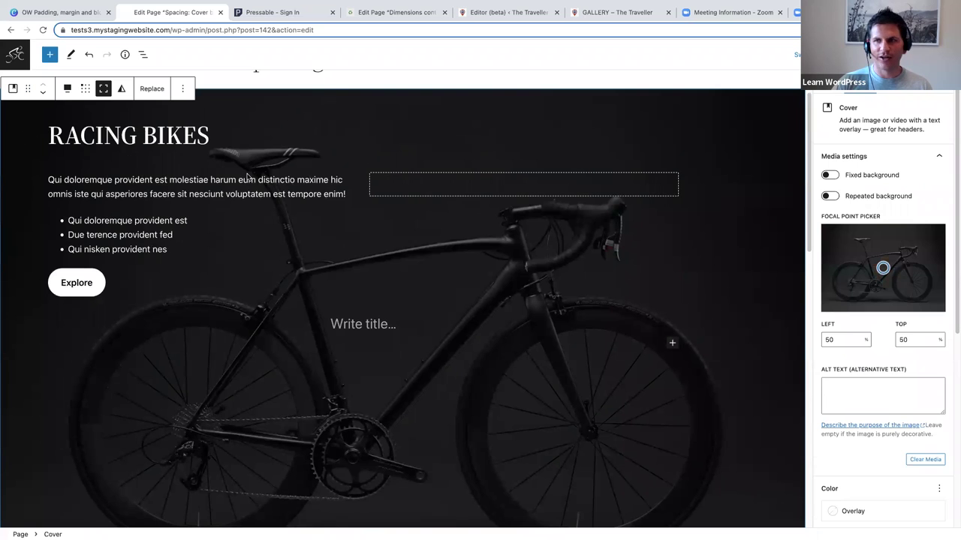
{"action": "left_click", "coordinate": [828, 175]}
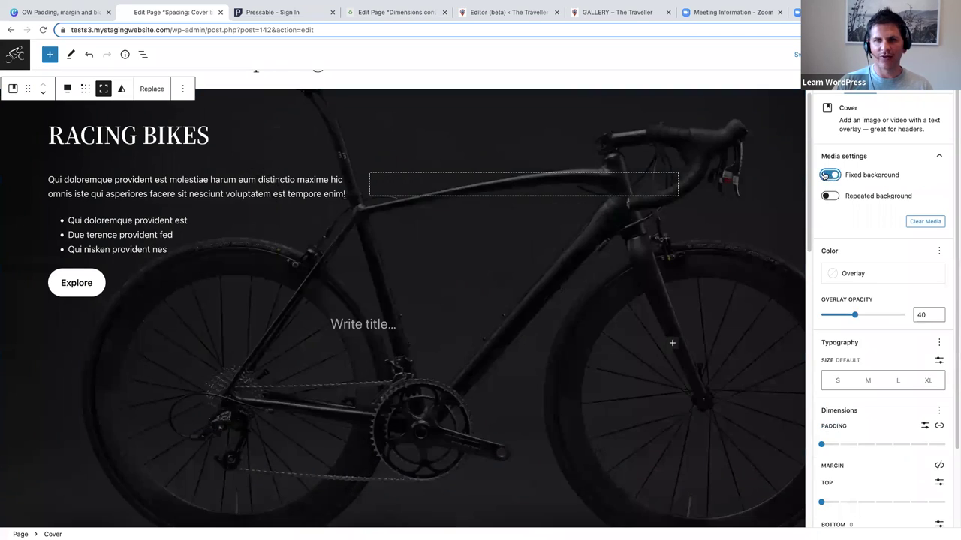
{"action": "scroll", "coordinate": [310, 215], "scroll_direction": "up", "scroll_amount": 1}
{"action": "scroll", "coordinate": [310, 215], "scroll_direction": "up", "scroll_amount": 1}
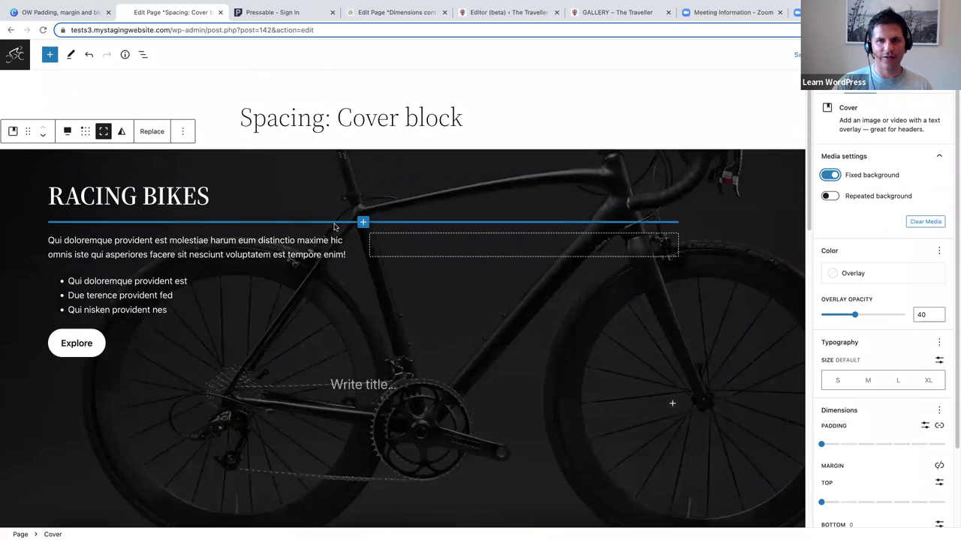
{"action": "scroll", "coordinate": [333, 255], "scroll_direction": "down", "scroll_amount": 4}
{"action": "scroll", "coordinate": [334, 267], "scroll_direction": "up", "scroll_amount": 4}
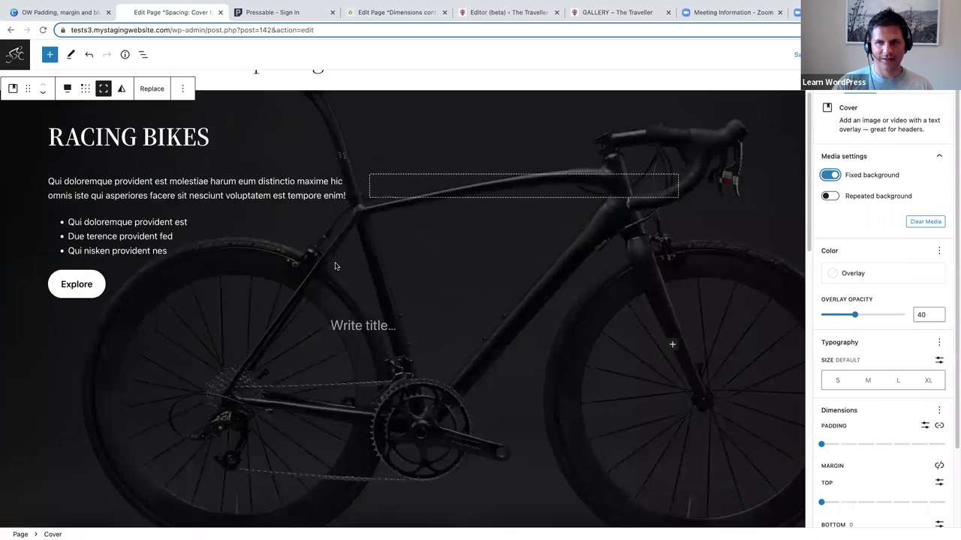
{"action": "scroll", "coordinate": [335, 264], "scroll_direction": "down", "scroll_amount": 5}
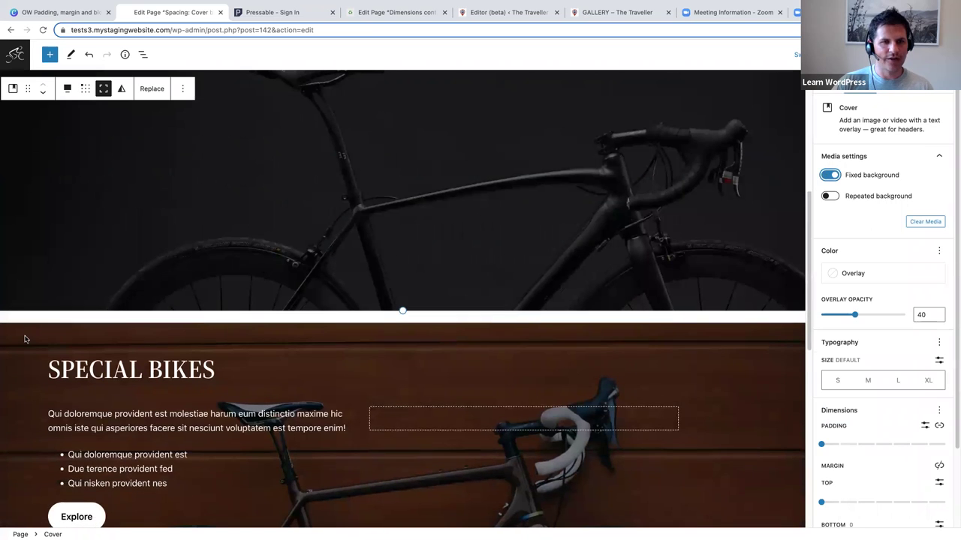
{"action": "left_click", "coordinate": [25, 339]}
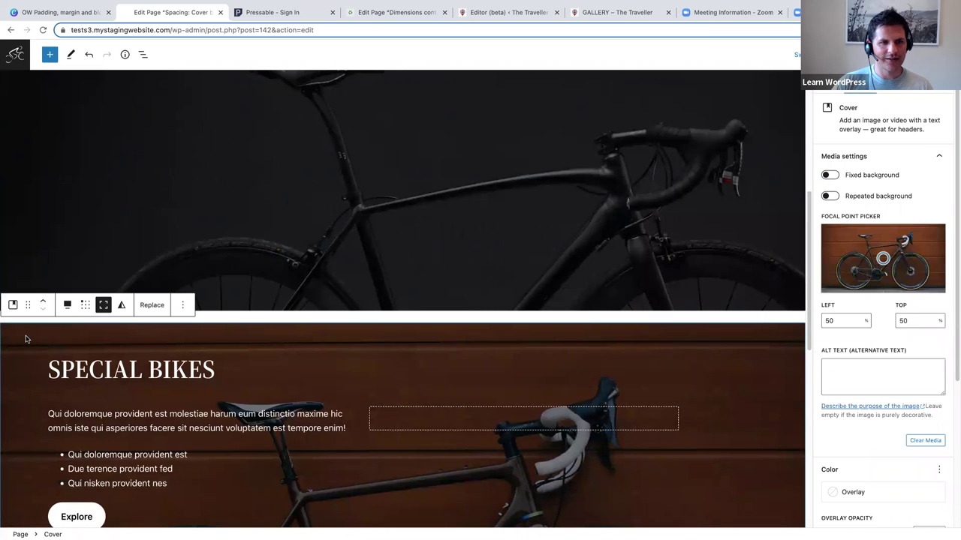
{"action": "left_click", "coordinate": [828, 175]}
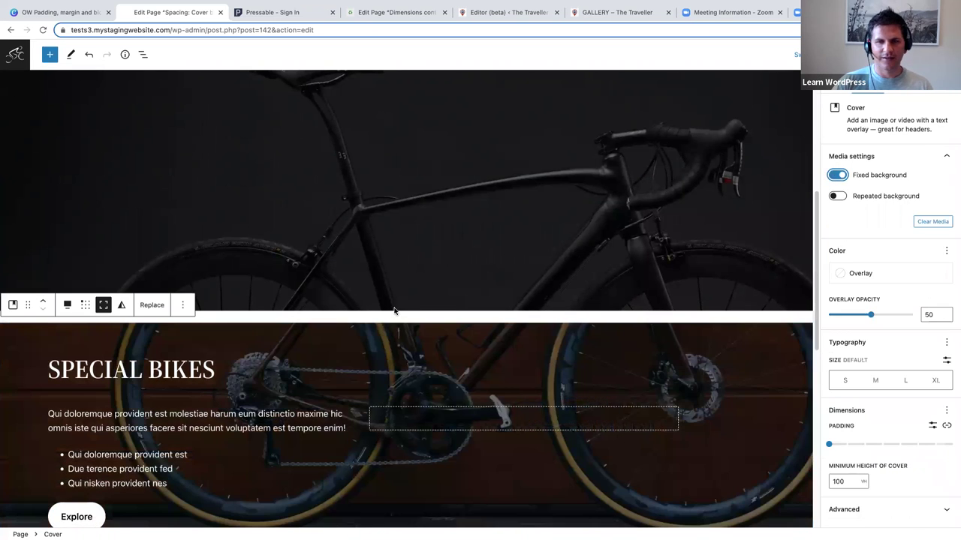
{"action": "scroll", "coordinate": [353, 391], "scroll_direction": "down", "scroll_amount": 5}
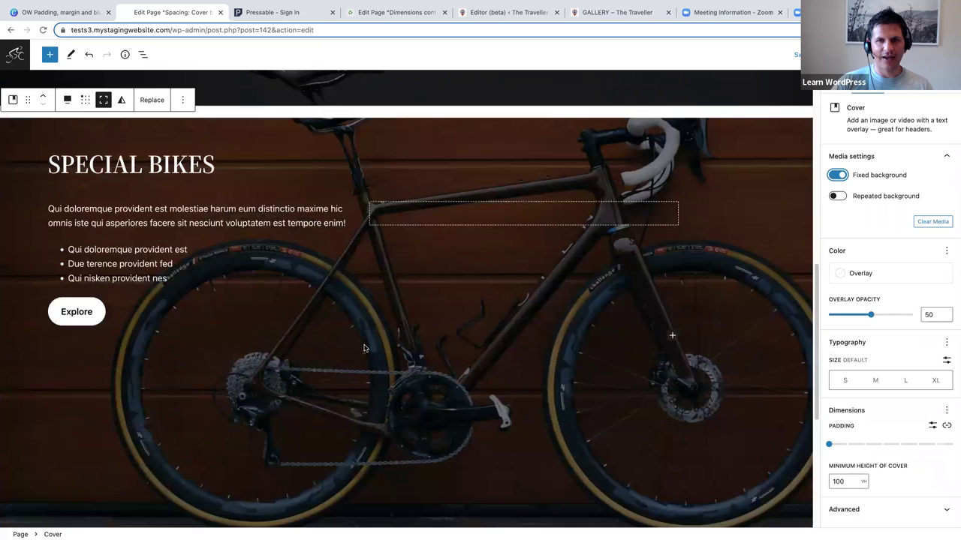
{"action": "scroll", "coordinate": [367, 346], "scroll_direction": "up", "scroll_amount": 2}
{"action": "scroll", "coordinate": [367, 346], "scroll_direction": "up", "scroll_amount": 6}
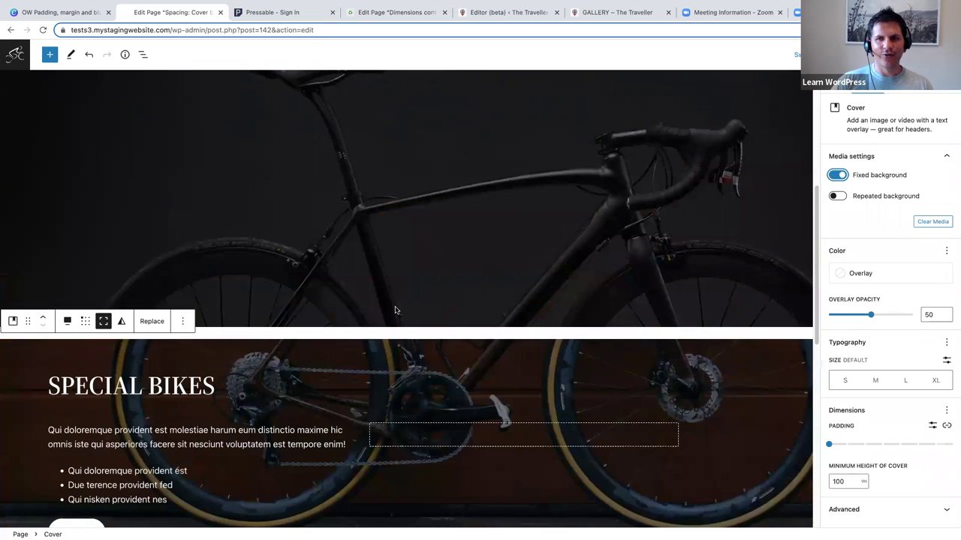
{"action": "scroll", "coordinate": [403, 337], "scroll_direction": "down", "scroll_amount": 3}
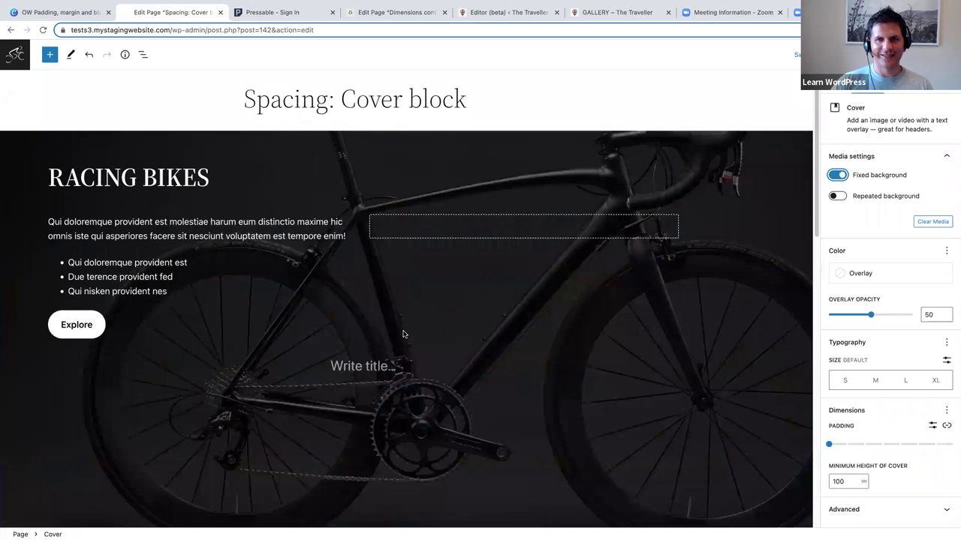
{"action": "scroll", "coordinate": [402, 334], "scroll_direction": "down", "scroll_amount": 5}
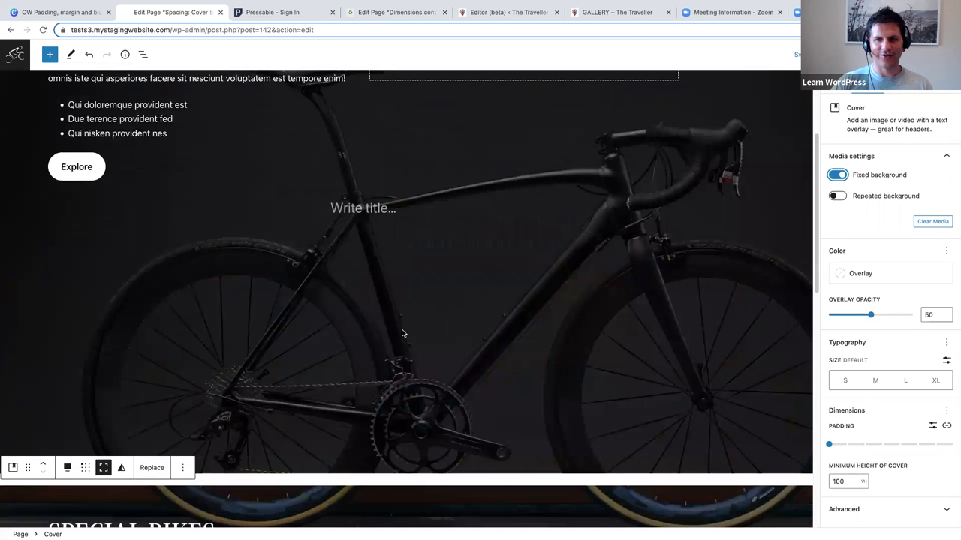
{"action": "scroll", "coordinate": [401, 333], "scroll_direction": "down", "scroll_amount": 3}
{"action": "scroll", "coordinate": [402, 334], "scroll_direction": "up", "scroll_amount": 1}
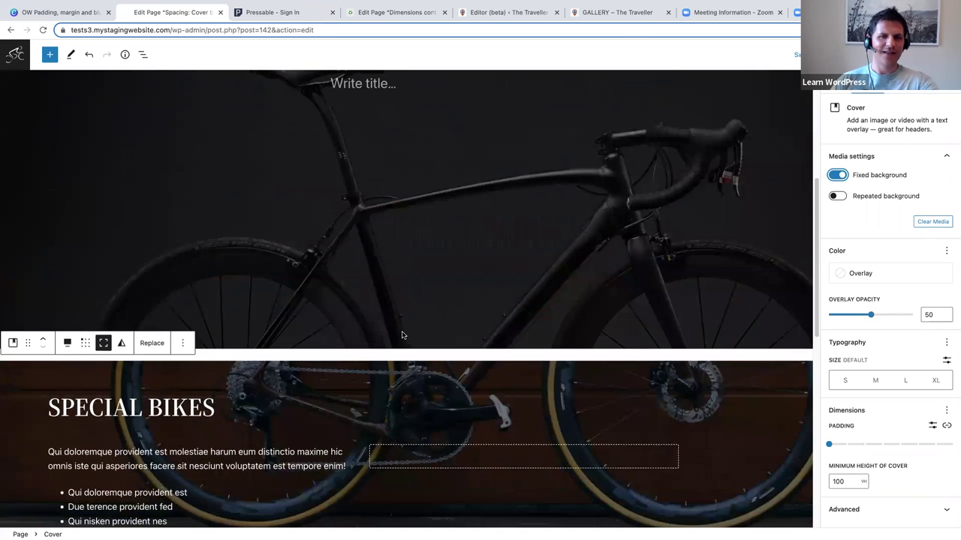
{"action": "scroll", "coordinate": [402, 335], "scroll_direction": "down", "scroll_amount": 2}
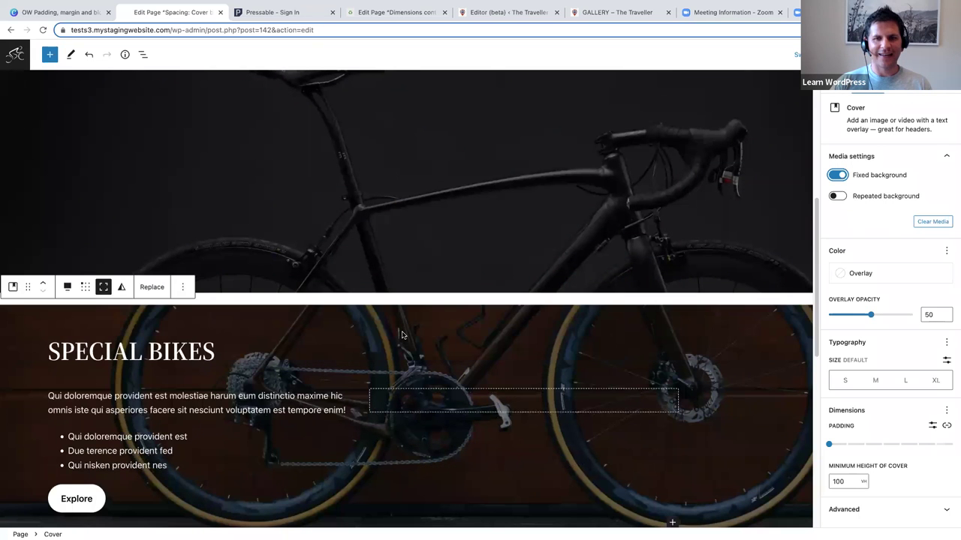
{"action": "scroll", "coordinate": [402, 335], "scroll_direction": "down", "scroll_amount": 1}
{"action": "scroll", "coordinate": [401, 335], "scroll_direction": "down", "scroll_amount": 7}
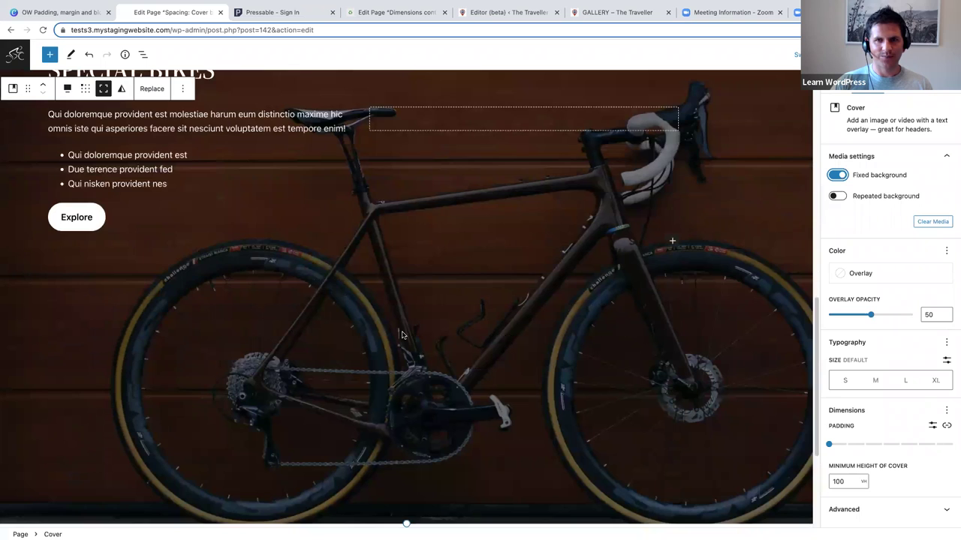
{"action": "scroll", "coordinate": [402, 335], "scroll_direction": "up", "scroll_amount": 8}
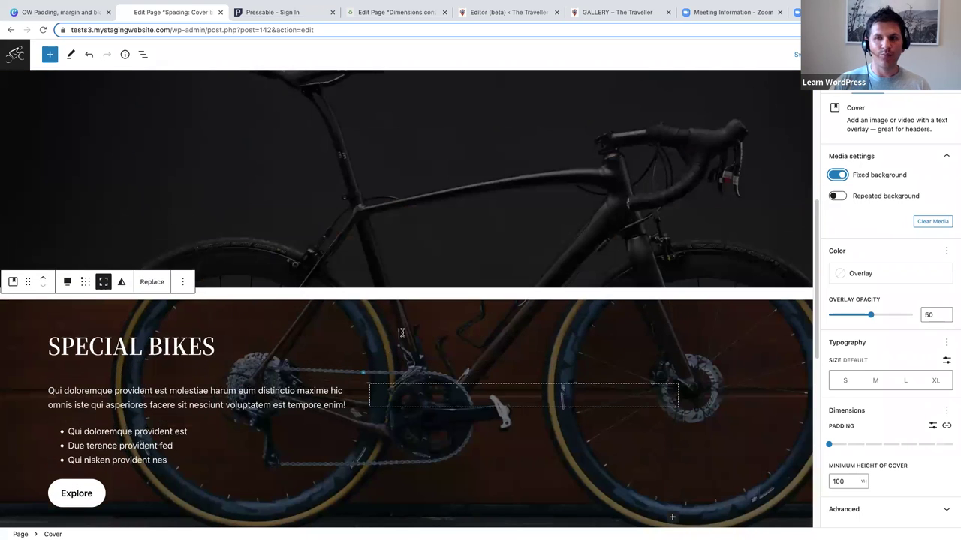
Step: Set the RACING BIKES cover's bottom margin to 0, then wrap both covers in a Stack
{"action": "left_click", "coordinate": [143, 56]}
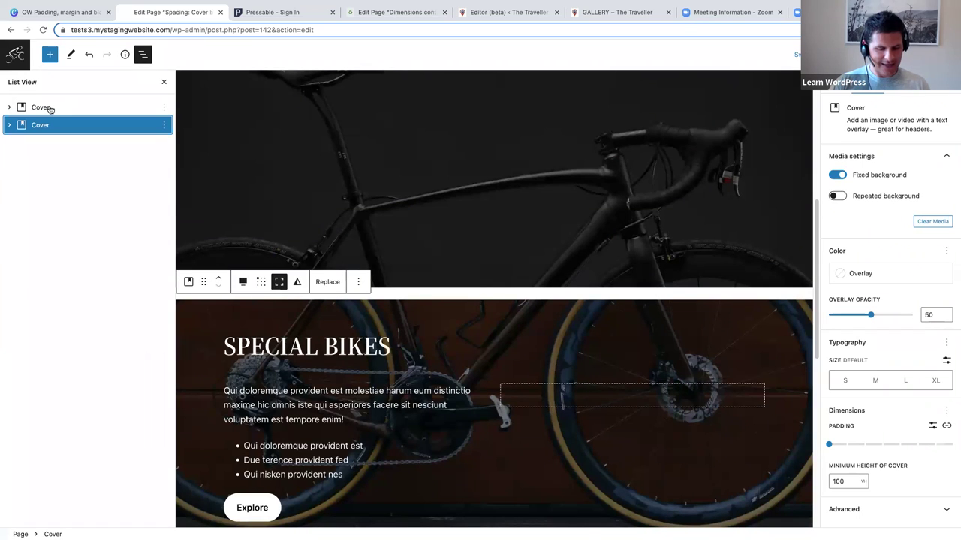
{"action": "left_click", "coordinate": [45, 107], "text": "shift"}
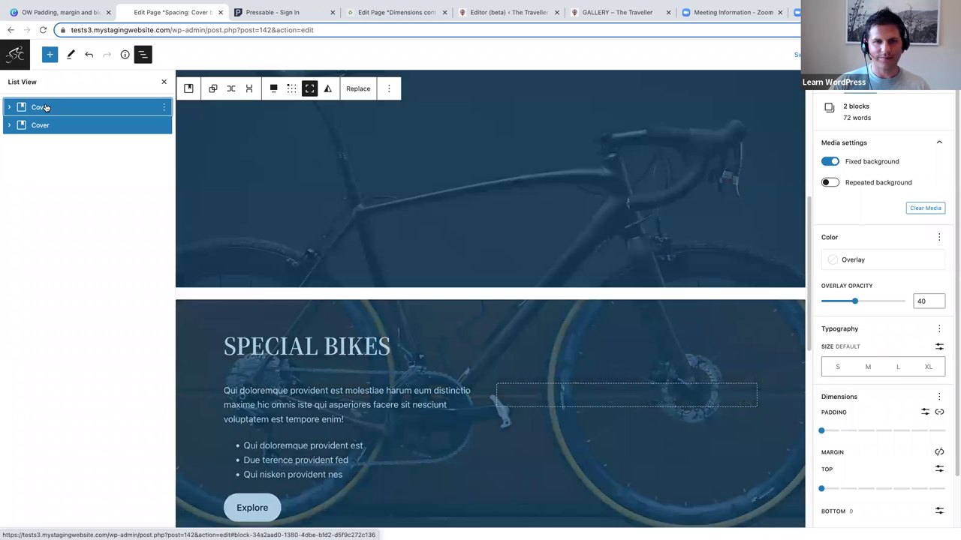
{"action": "left_click", "coordinate": [45, 108]}
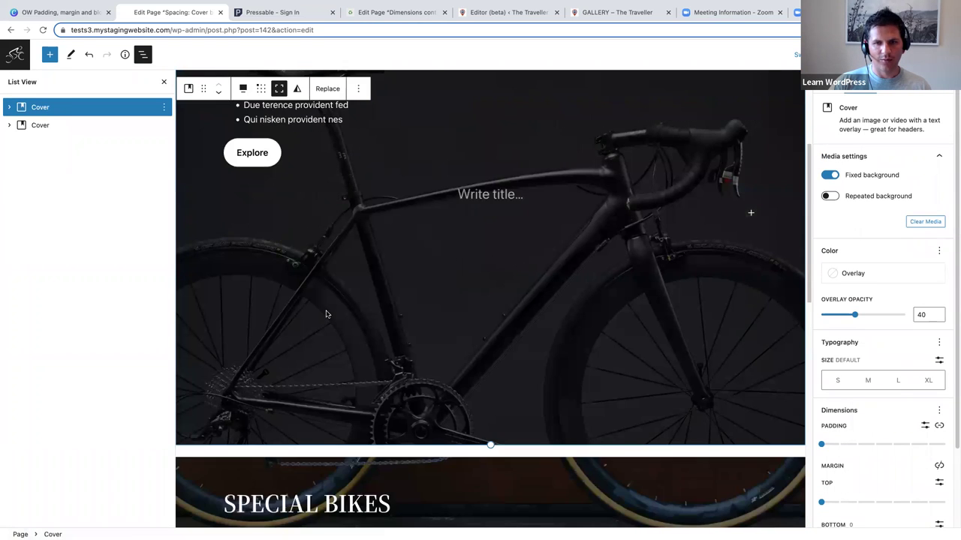
{"action": "scroll", "coordinate": [253, 296], "scroll_direction": "down", "scroll_amount": 2}
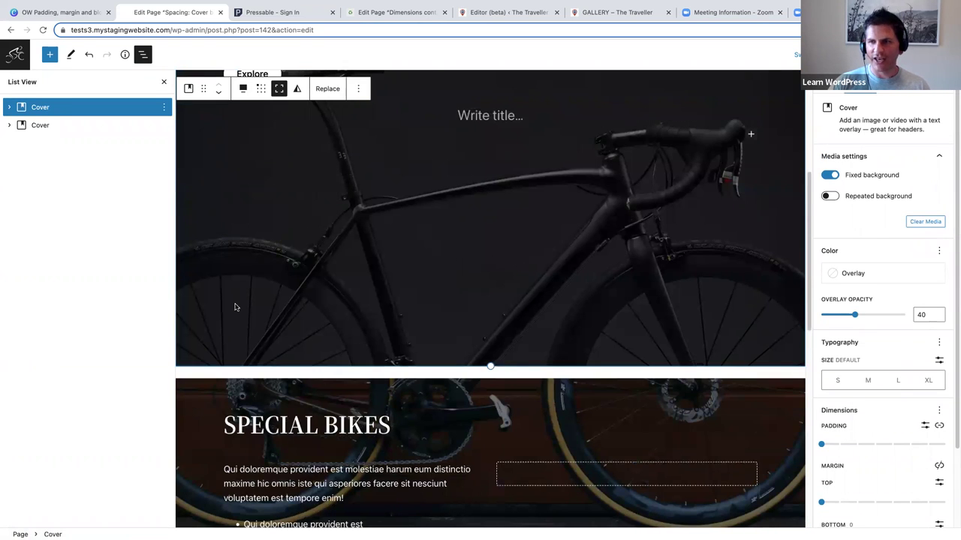
{"action": "scroll", "coordinate": [955, 328], "scroll_direction": "down", "scroll_amount": 2}
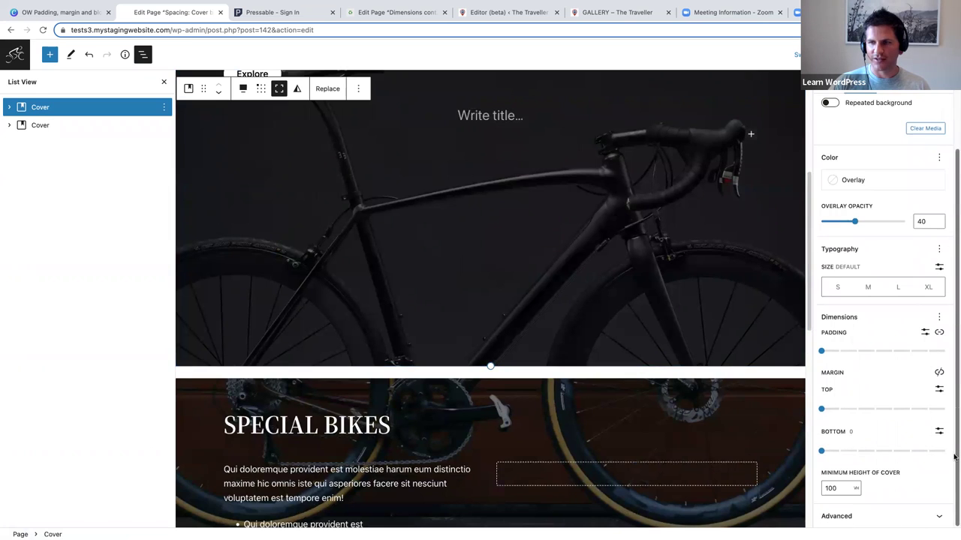
{"action": "left_click", "coordinate": [821, 451]}
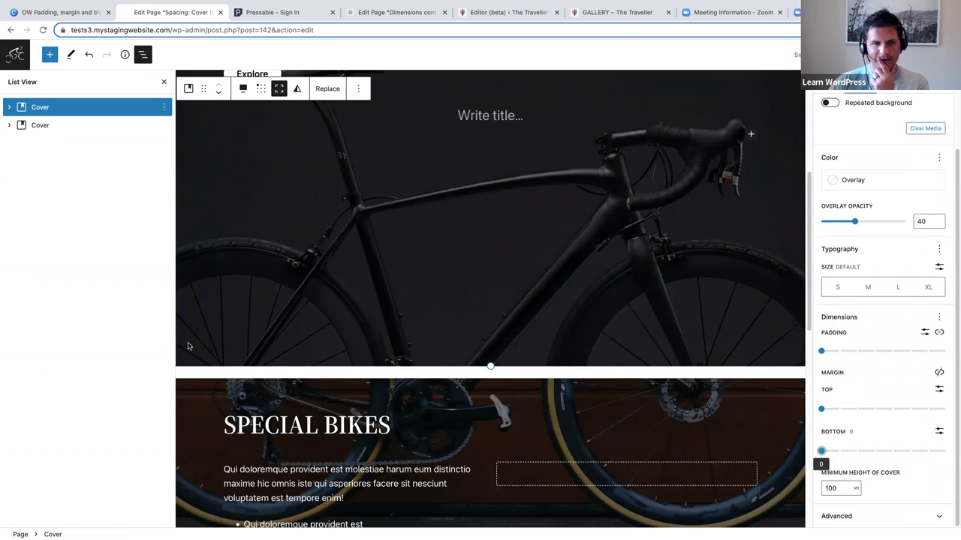
{"action": "left_click", "coordinate": [44, 125], "text": "shift"}
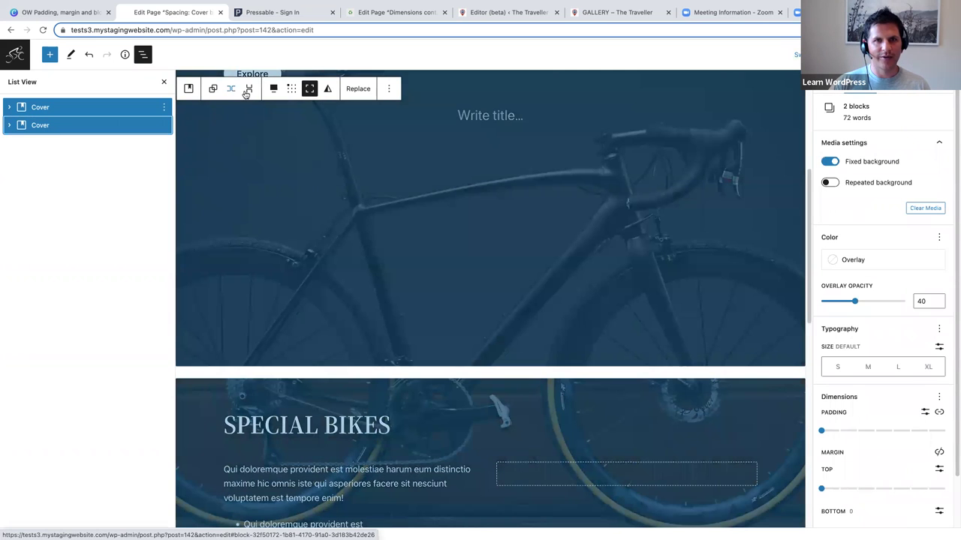
{"action": "left_click", "coordinate": [249, 90]}
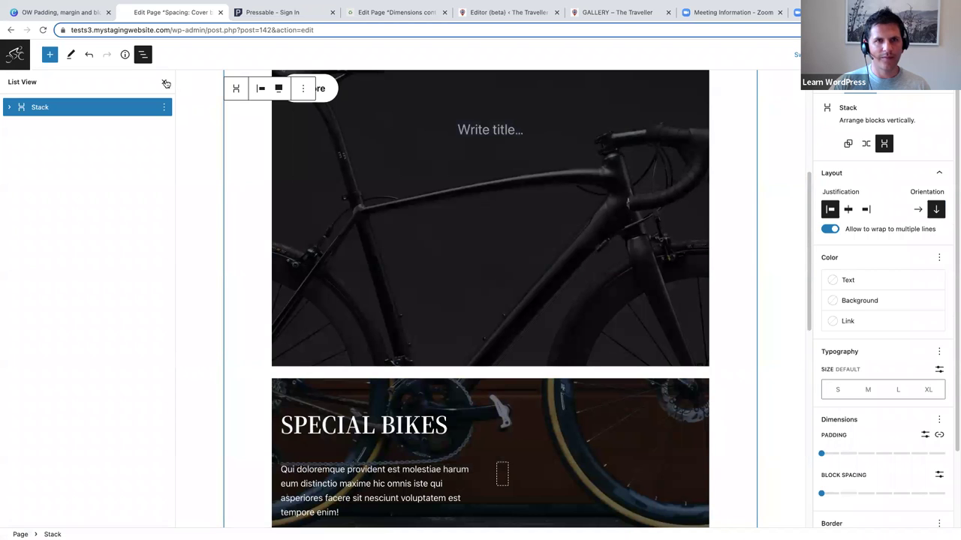
Step: Set the Stack's block spacing to 0
{"action": "left_click", "coordinate": [165, 84]}
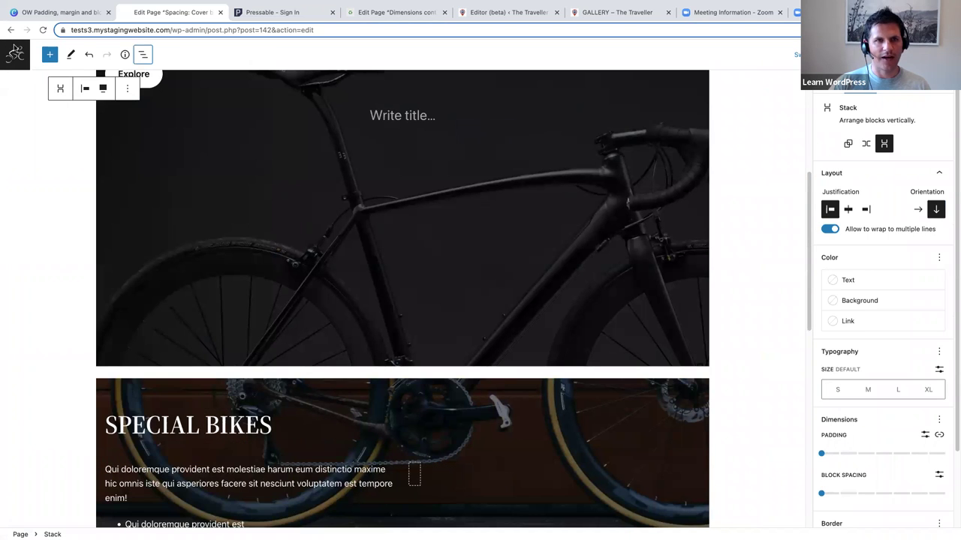
{"action": "left_click", "coordinate": [140, 55]}
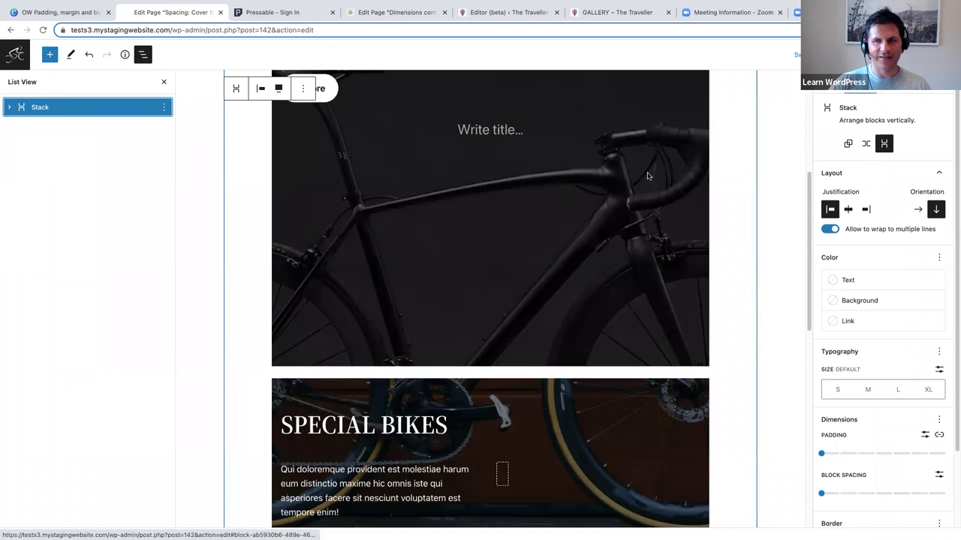
{"action": "scroll", "coordinate": [954, 189], "scroll_direction": "down", "scroll_amount": 3}
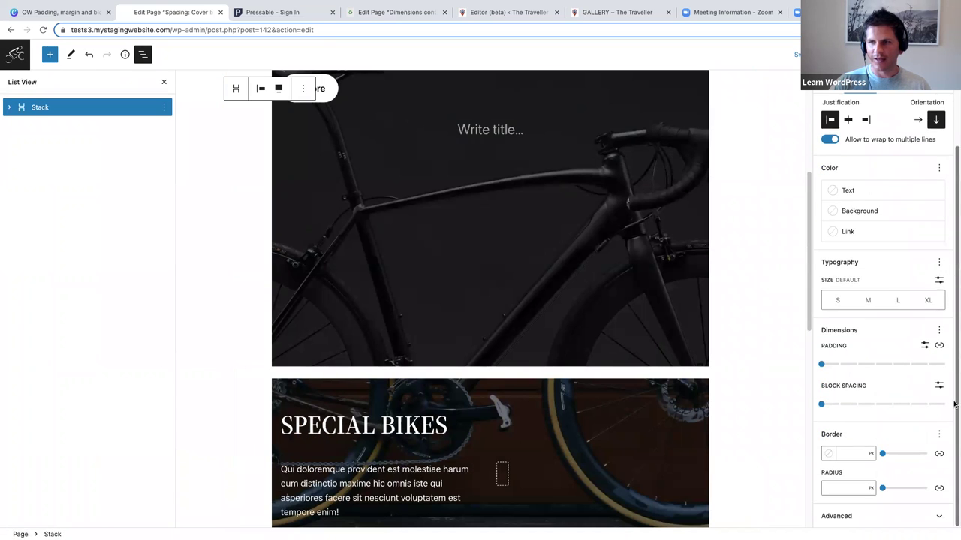
{"action": "left_click", "coordinate": [822, 405]}
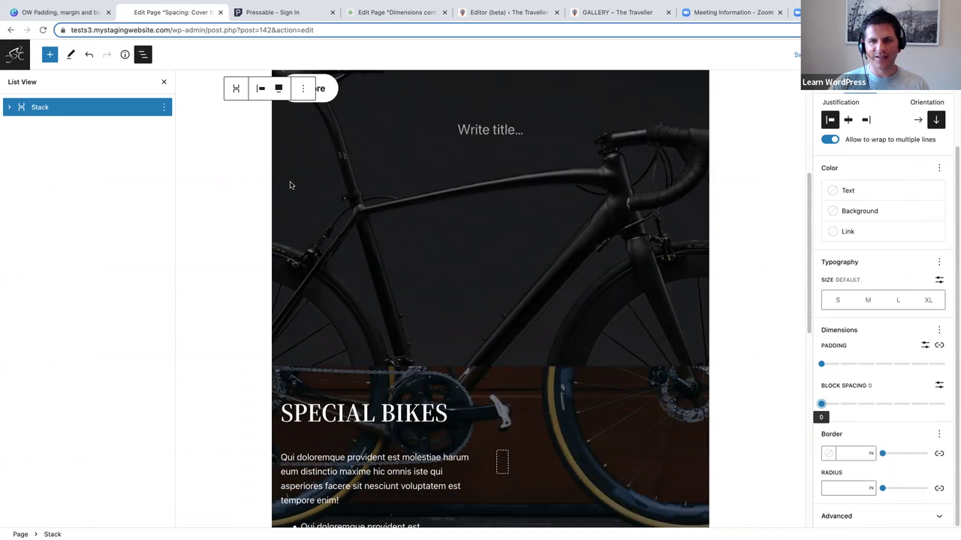
Step: Hide List View and the settings sidebar, then scroll to check the flush covers
{"action": "left_click", "coordinate": [164, 81]}
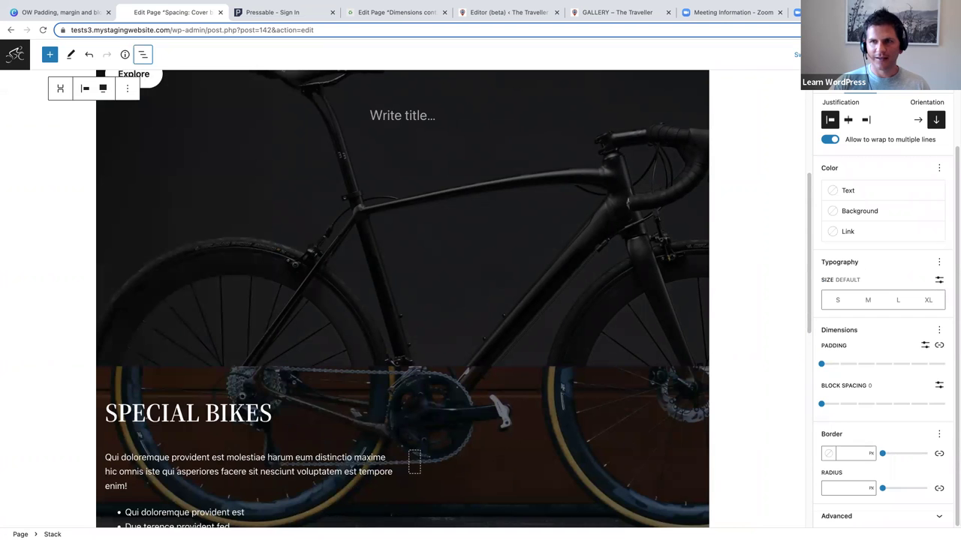
{"action": "key", "text": "ctrl+shift+comma"}
{"action": "scroll", "coordinate": [644, 260], "scroll_direction": "down", "scroll_amount": 2}
{"action": "scroll", "coordinate": [644, 260], "scroll_direction": "up", "scroll_amount": 10}
{"action": "scroll", "coordinate": [628, 288], "scroll_direction": "up", "scroll_amount": 1}
{"action": "scroll", "coordinate": [630, 295], "scroll_direction": "down", "scroll_amount": 5}
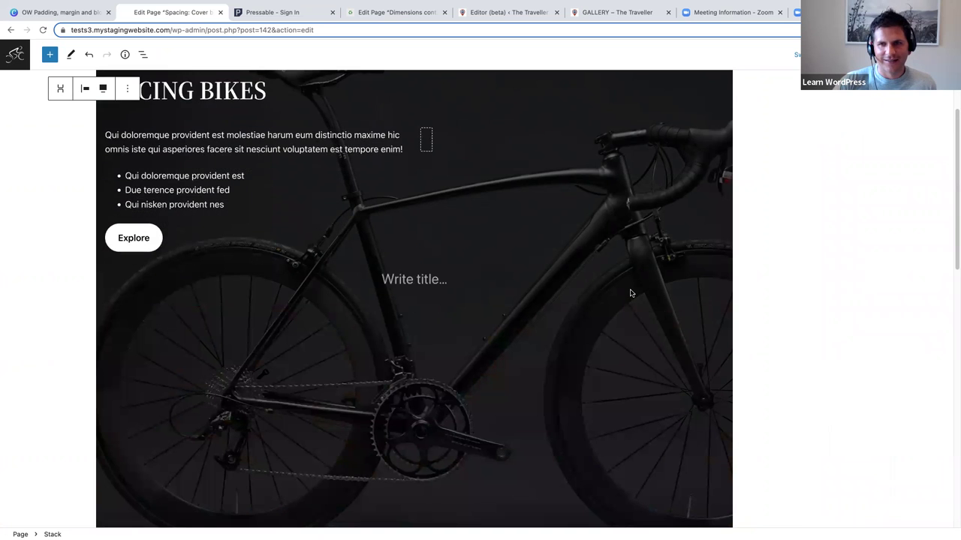
{"action": "scroll", "coordinate": [631, 292], "scroll_direction": "down", "scroll_amount": 3}
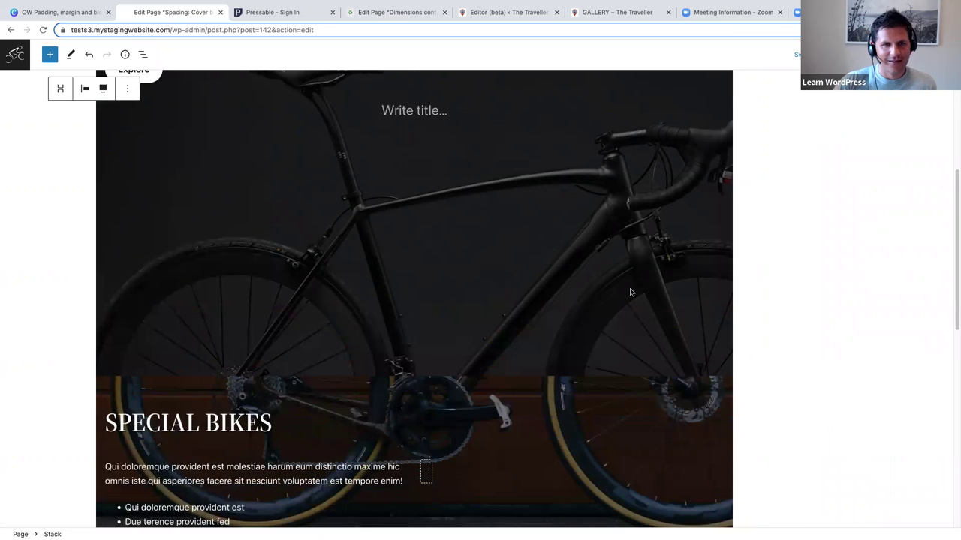
{"action": "scroll", "coordinate": [630, 289], "scroll_direction": "down", "scroll_amount": 4}
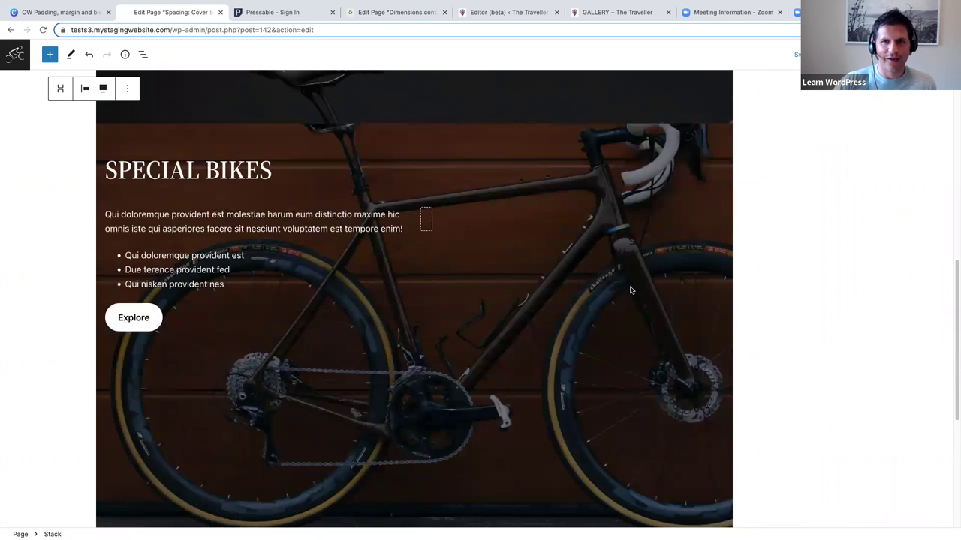
{"action": "scroll", "coordinate": [630, 290], "scroll_direction": "up", "scroll_amount": 5}
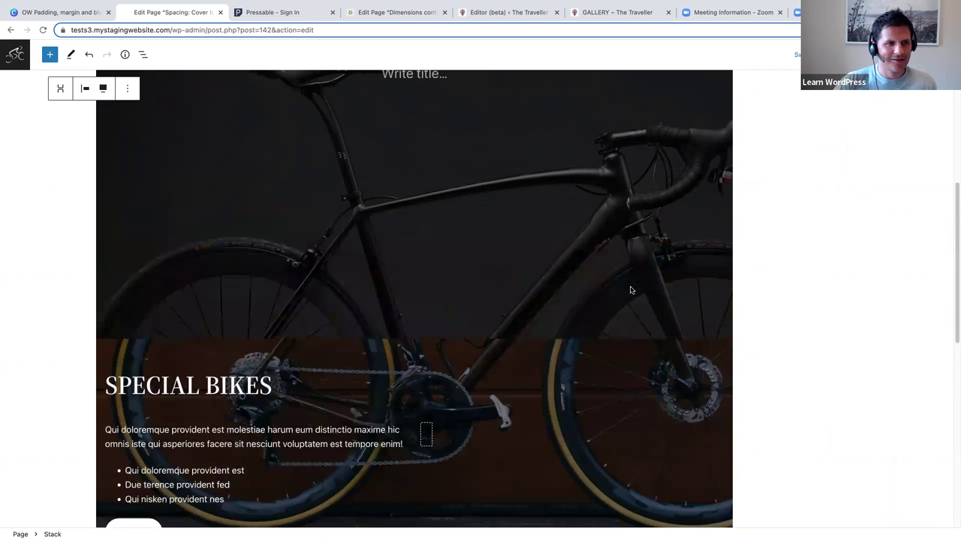
{"action": "scroll", "coordinate": [630, 285], "scroll_direction": "down", "scroll_amount": 4}
{"action": "scroll", "coordinate": [630, 289], "scroll_direction": "up", "scroll_amount": 1}
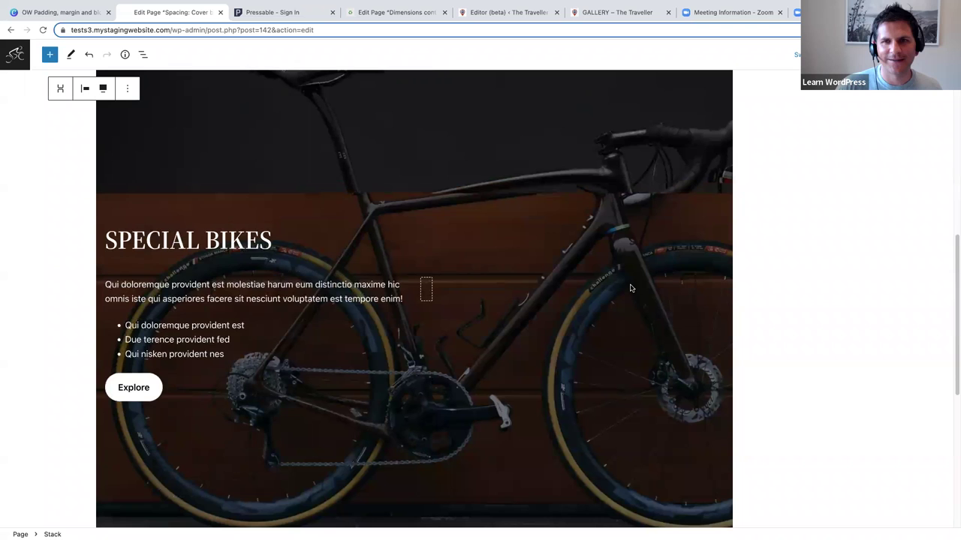
{"action": "scroll", "coordinate": [630, 289], "scroll_direction": "up", "scroll_amount": 1}
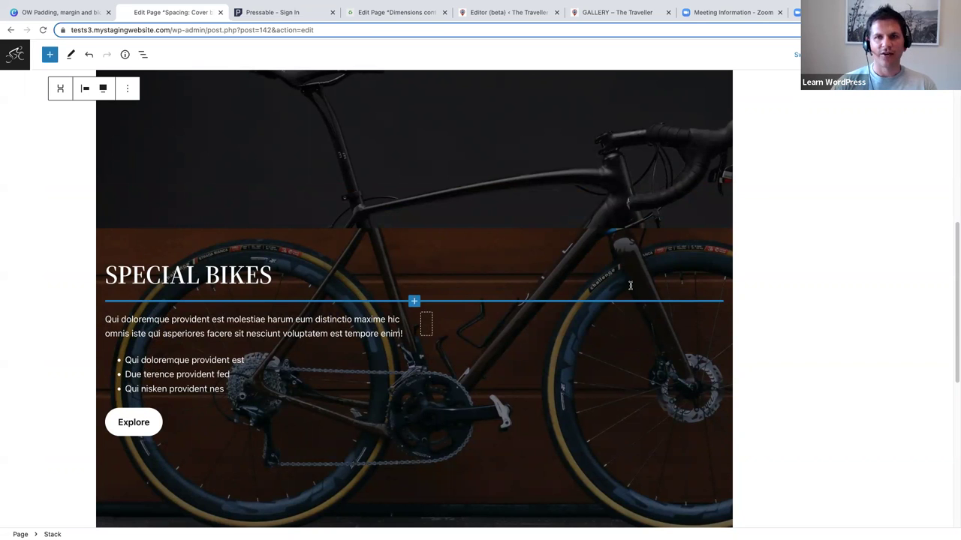
Step: Switch from the GALLERY preview tab to The Traveller's Site Editor tab
{"action": "left_click", "coordinate": [620, 13]}
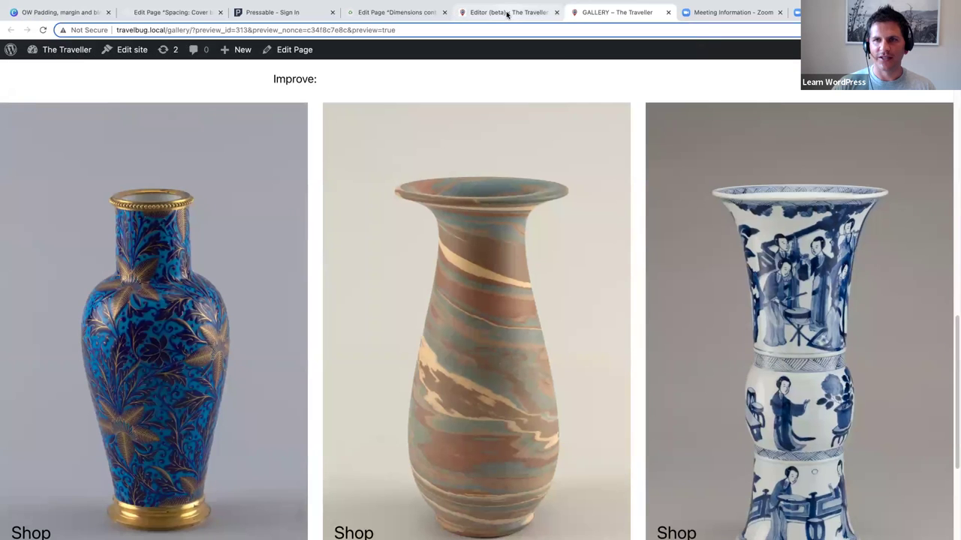
{"action": "left_click", "coordinate": [507, 14]}
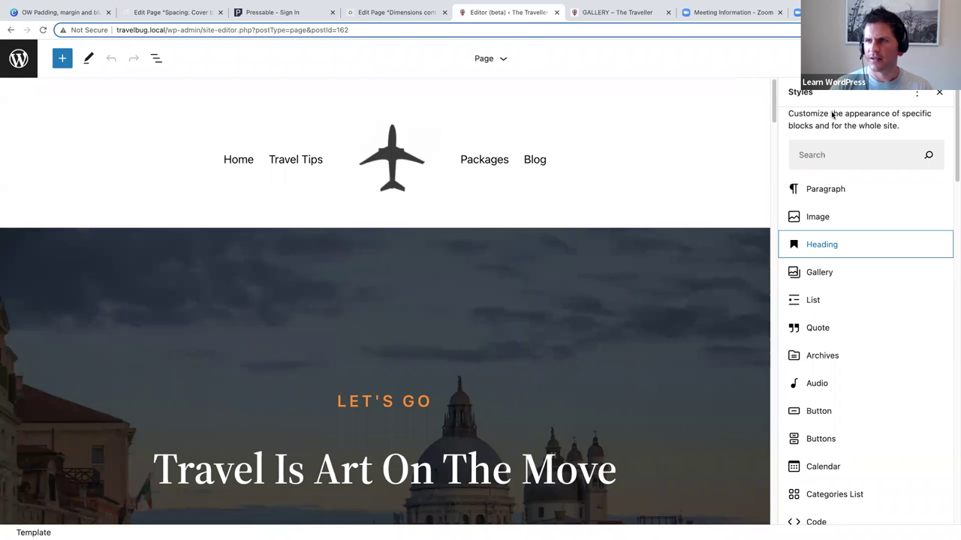
Step: Open global Layout styles: content width 650 px, wide 1000 px, padding 0 px
{"action": "left_click", "coordinate": [940, 93]}
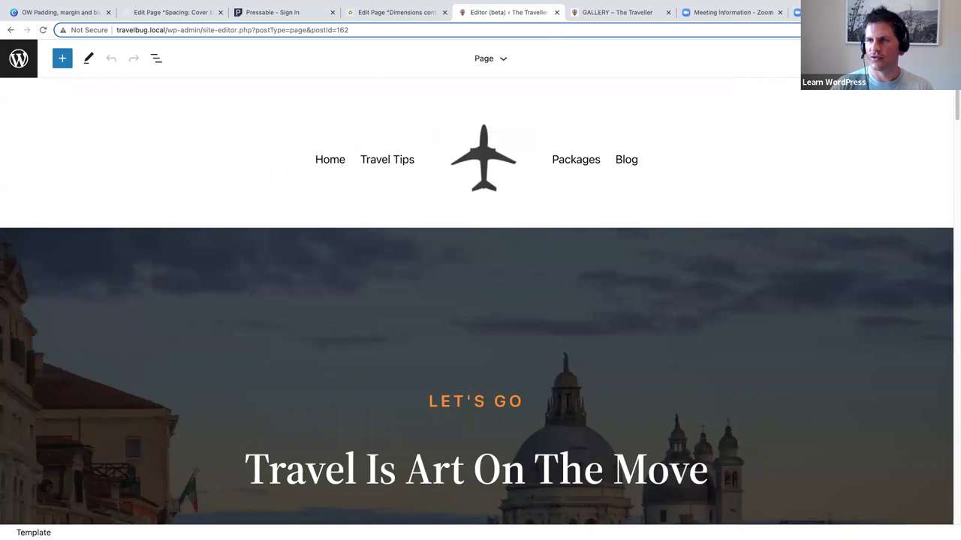
{"action": "left_click", "coordinate": [904, 58]}
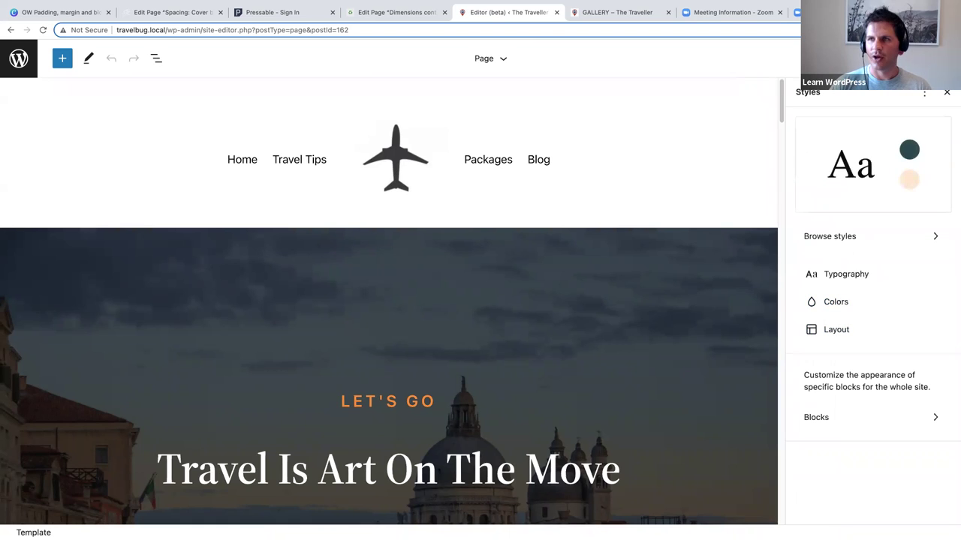
{"action": "left_click", "coordinate": [841, 330]}
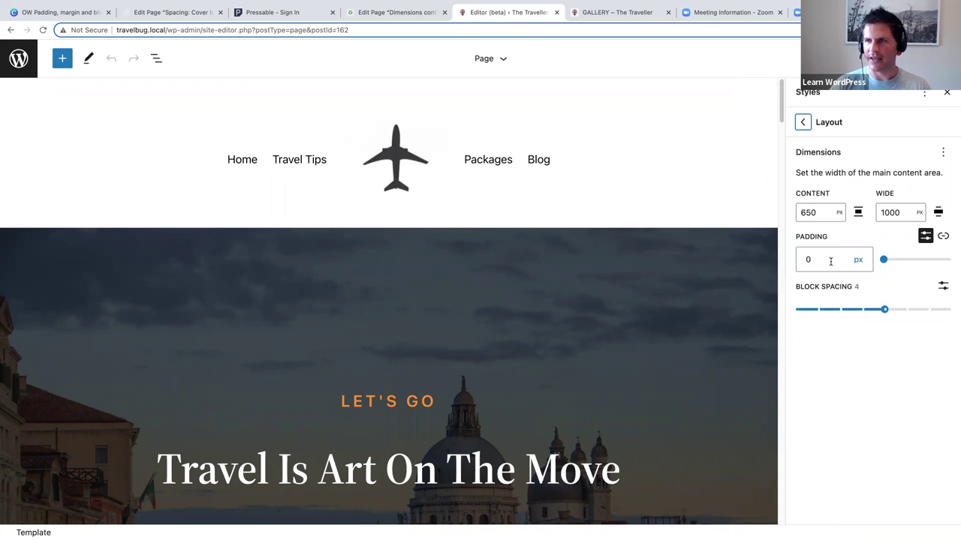
{"action": "left_click", "coordinate": [944, 152]}
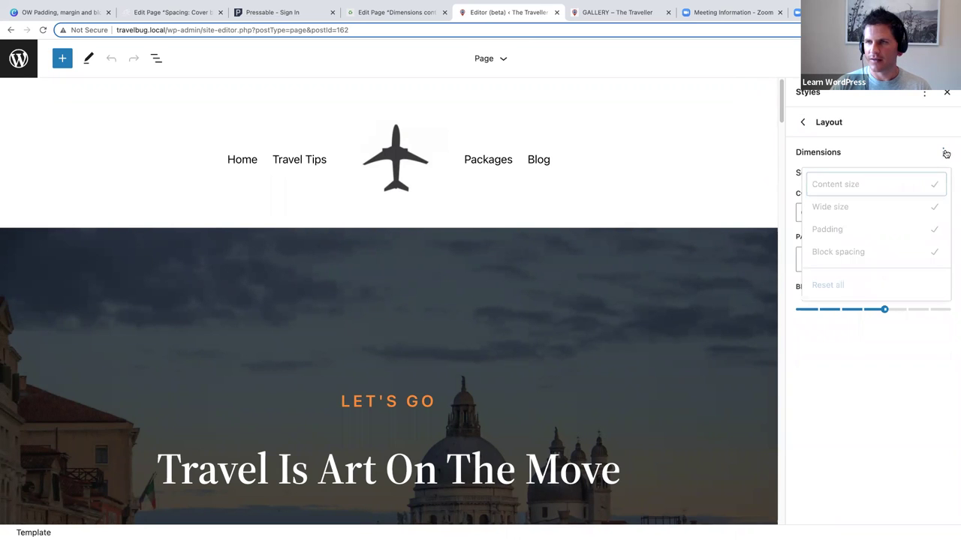
{"action": "left_click", "coordinate": [944, 152]}
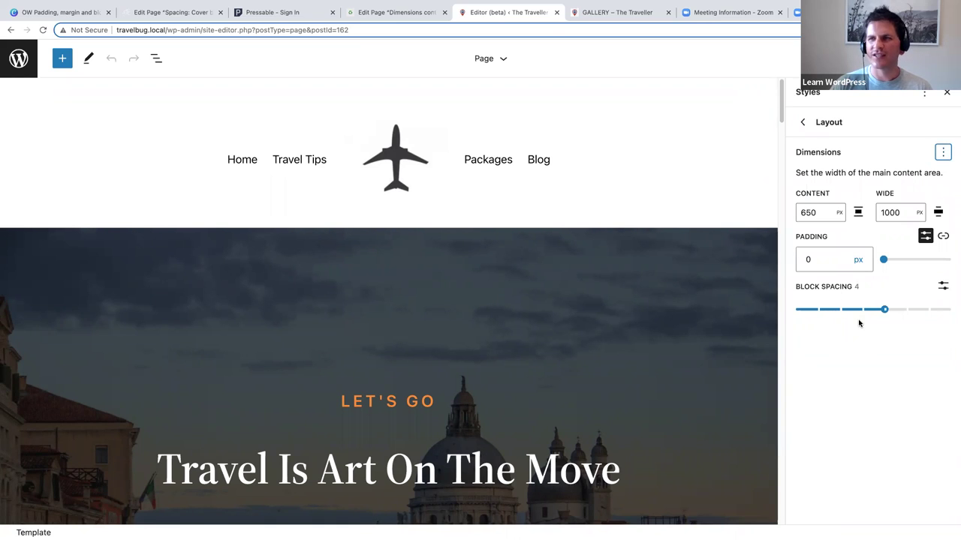
Step: Open the site-wide Group block Layout styles, showing padding, margin, block spacing and border controls
{"action": "left_click", "coordinate": [805, 124]}
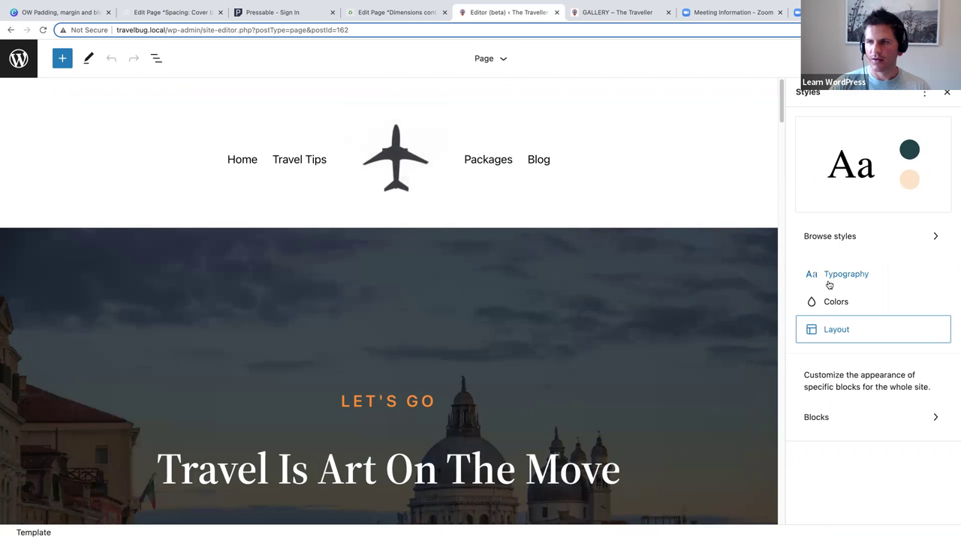
{"action": "left_click", "coordinate": [935, 419]}
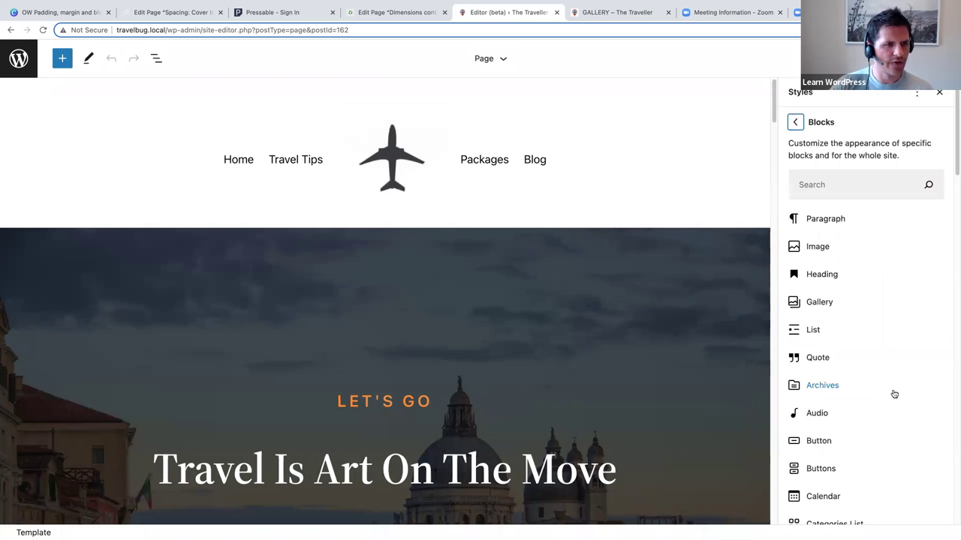
{"action": "scroll", "coordinate": [893, 394], "scroll_direction": "down", "scroll_amount": 3}
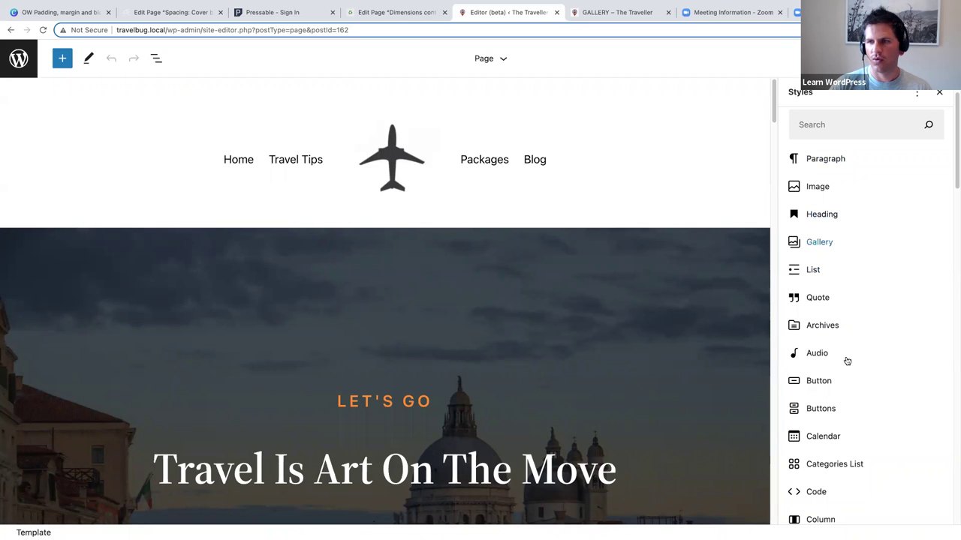
{"action": "scroll", "coordinate": [844, 388], "scroll_direction": "down", "scroll_amount": 2}
{"action": "scroll", "coordinate": [844, 386], "scroll_direction": "down", "scroll_amount": 5}
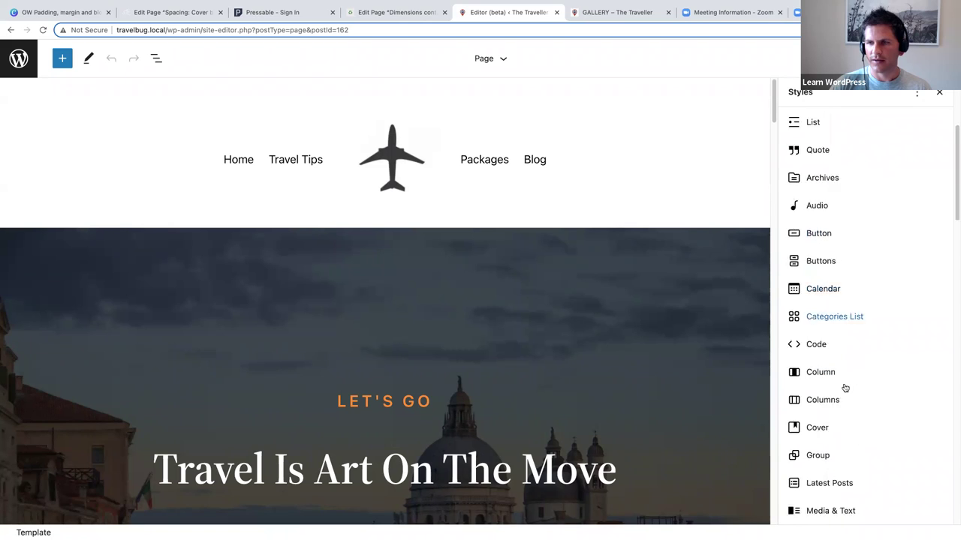
{"action": "left_click", "coordinate": [843, 383]}
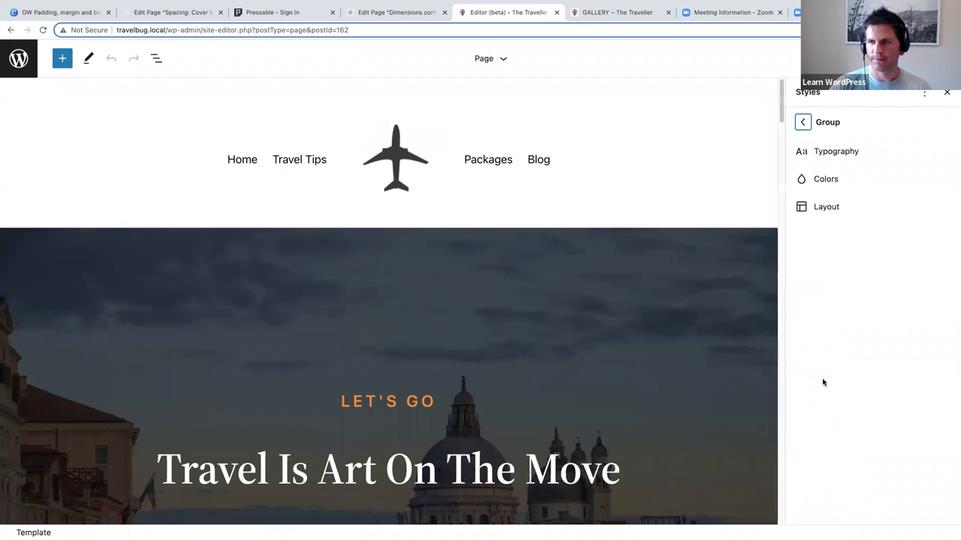
{"action": "left_click", "coordinate": [832, 208]}
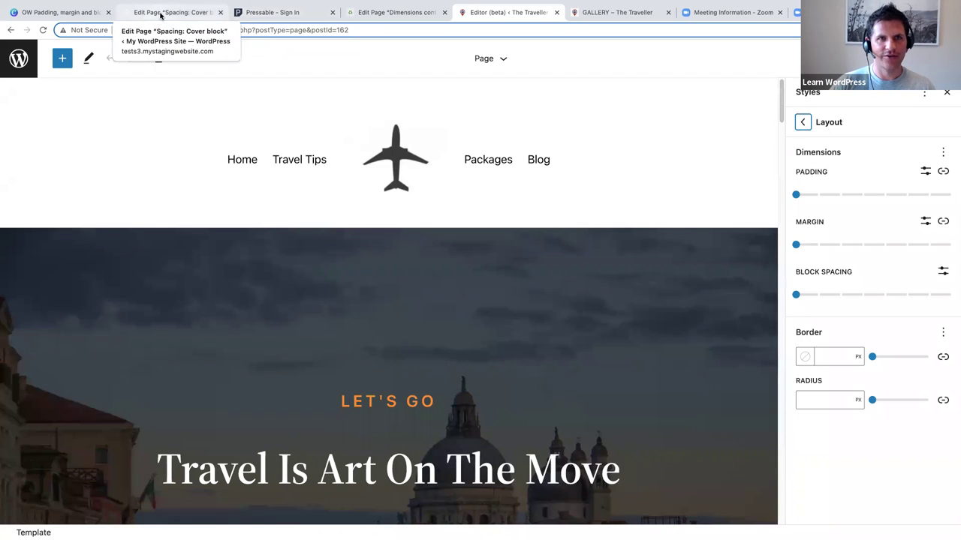
Step: Switch to the Dimensions demo page, scroll to Example 3's testimonial cards and show List View
{"action": "left_click", "coordinate": [163, 15]}
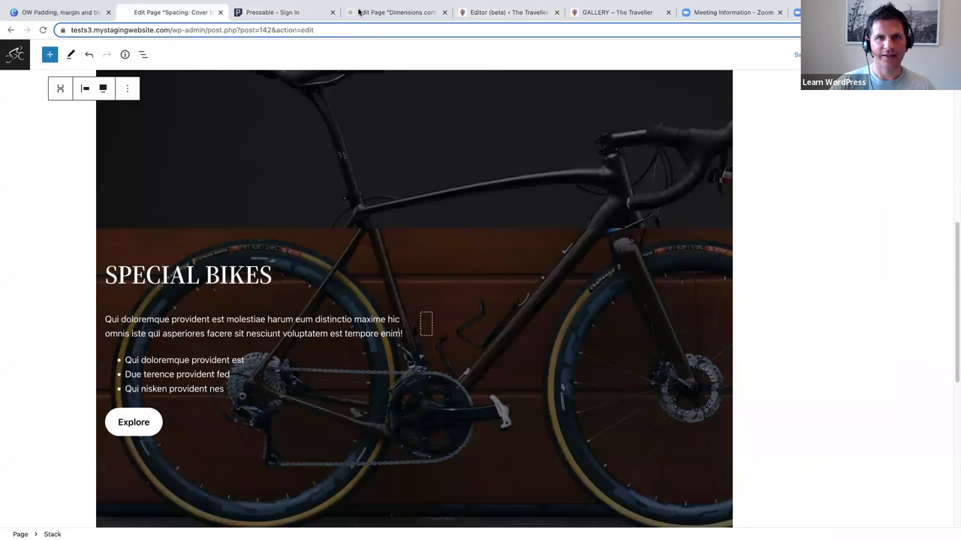
{"action": "left_click", "coordinate": [381, 13]}
{"action": "scroll", "coordinate": [433, 351], "scroll_direction": "down", "scroll_amount": 2}
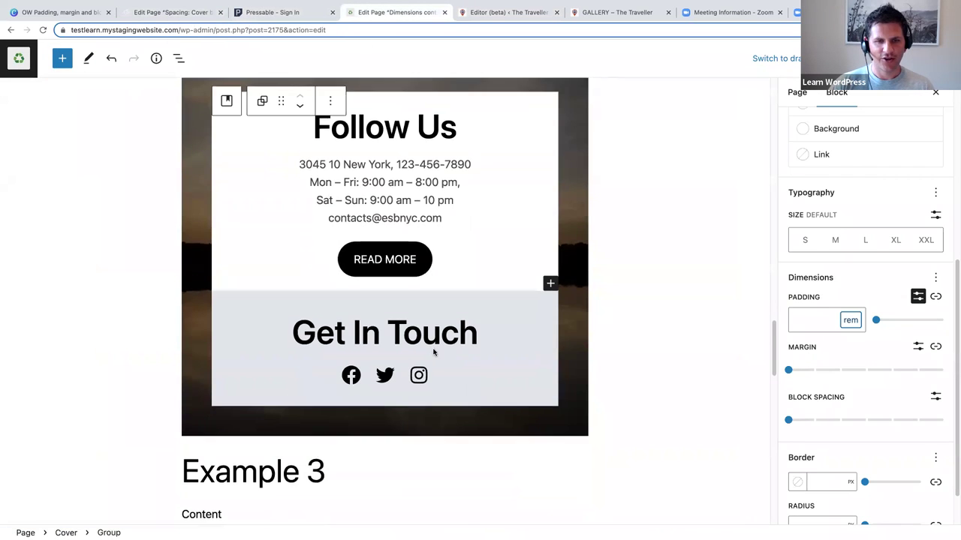
{"action": "scroll", "coordinate": [412, 323], "scroll_direction": "down", "scroll_amount": 10}
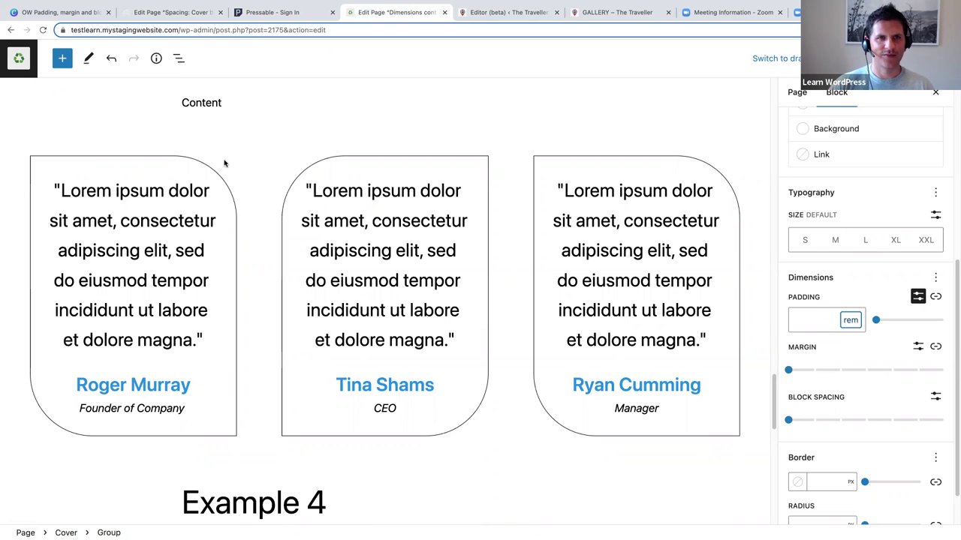
{"action": "left_click", "coordinate": [179, 60]}
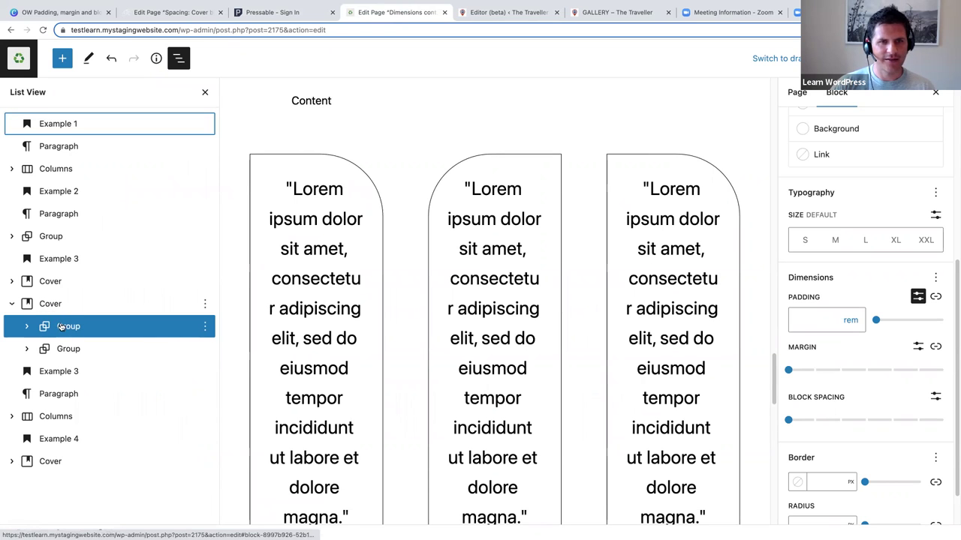
Step: Select the testimonial Columns block in List View and hide the Settings sidebar
{"action": "left_click", "coordinate": [62, 327]}
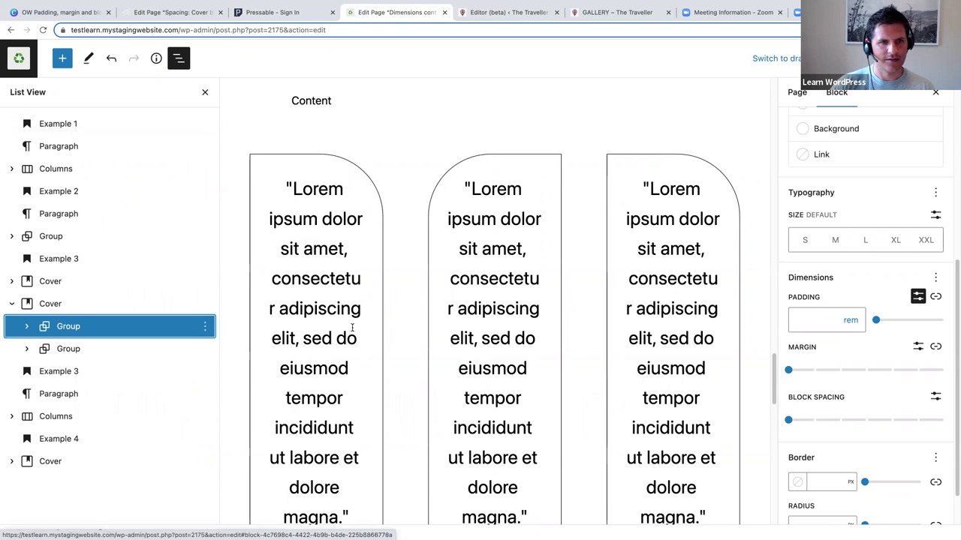
{"action": "left_click", "coordinate": [113, 349]}
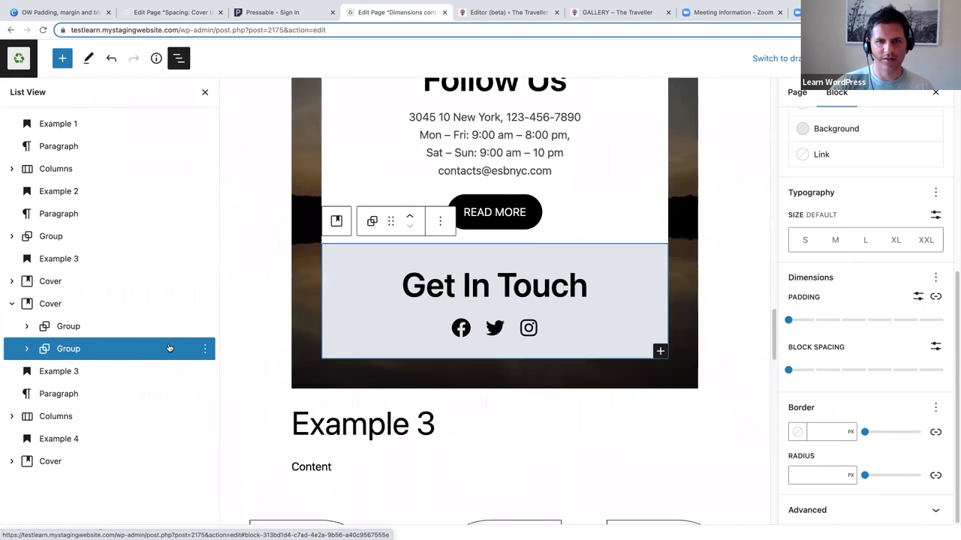
{"action": "scroll", "coordinate": [289, 347], "scroll_direction": "down", "scroll_amount": 5}
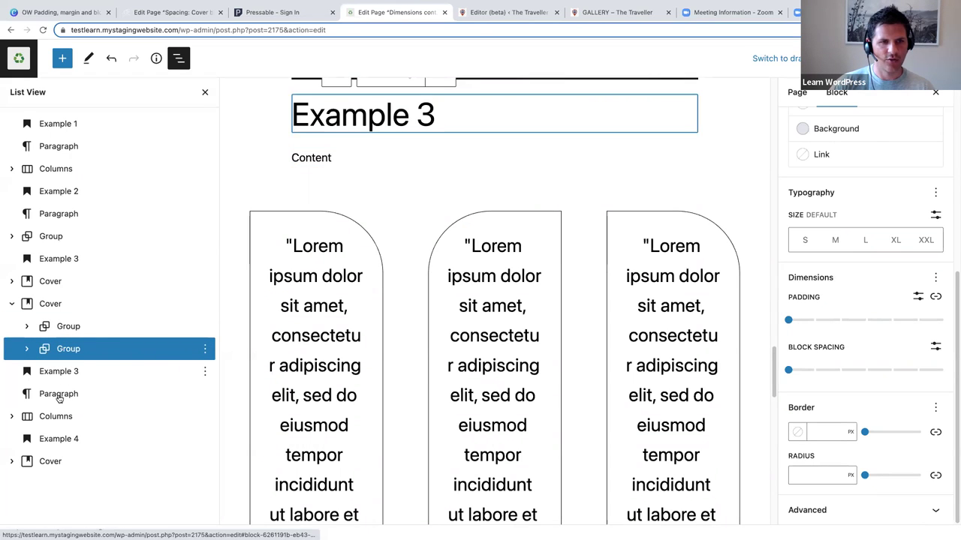
{"action": "left_click", "coordinate": [54, 418]}
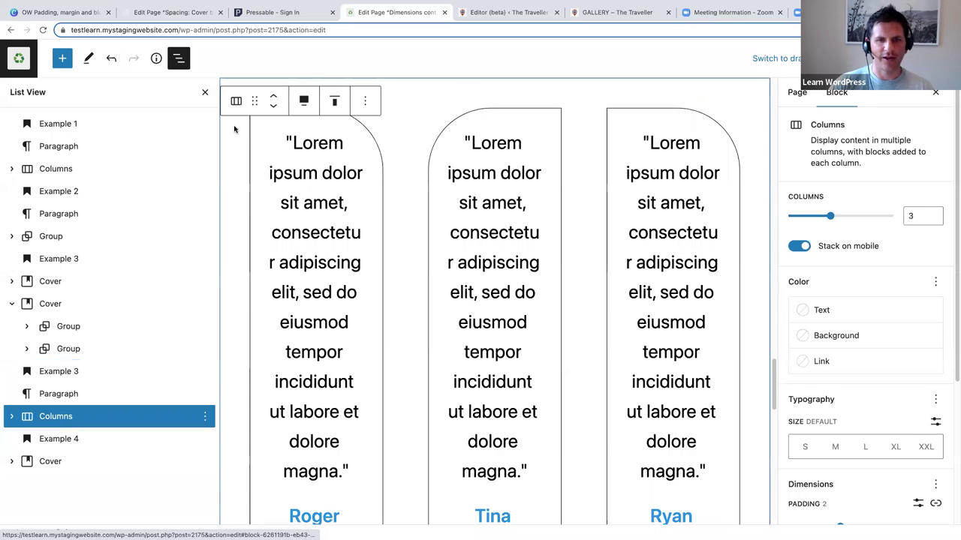
{"action": "left_click", "coordinate": [936, 92]}
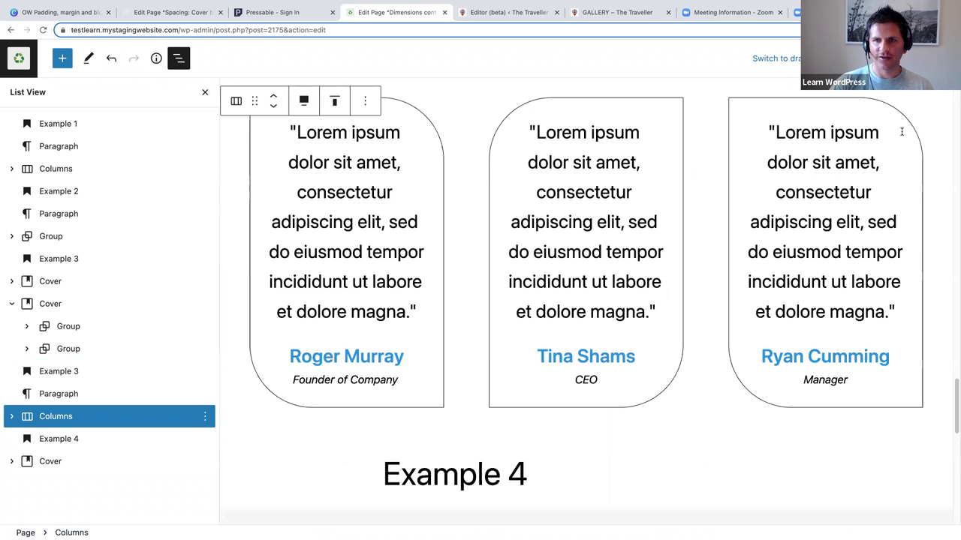
{"action": "scroll", "coordinate": [447, 345], "scroll_direction": "up", "scroll_amount": 2}
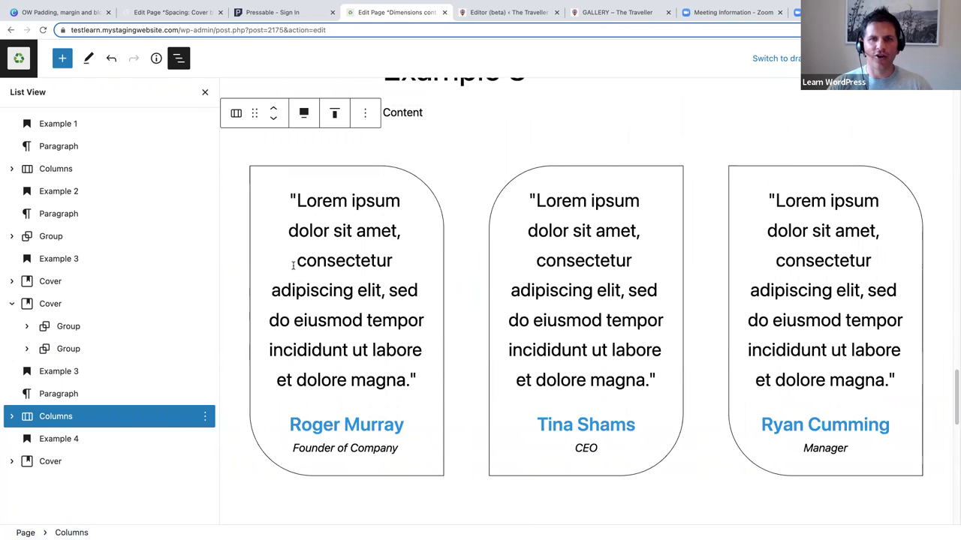
Step: Expand Columns and the first Column, then select and expand its Group
{"action": "left_click", "coordinate": [12, 416]}
{"action": "scroll", "coordinate": [77, 445], "scroll_direction": "down", "scroll_amount": 1}
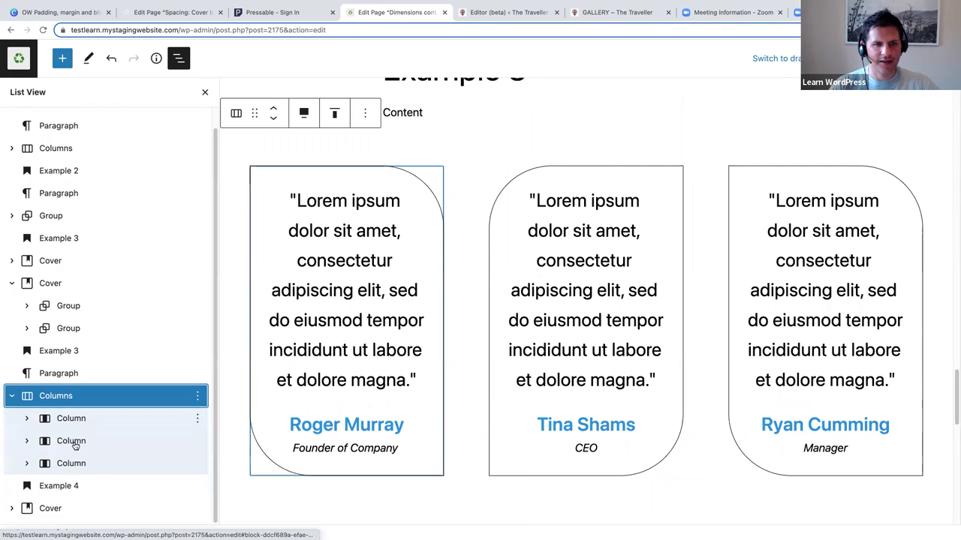
{"action": "left_click", "coordinate": [28, 419]}
{"action": "scroll", "coordinate": [30, 422], "scroll_direction": "down", "scroll_amount": 1}
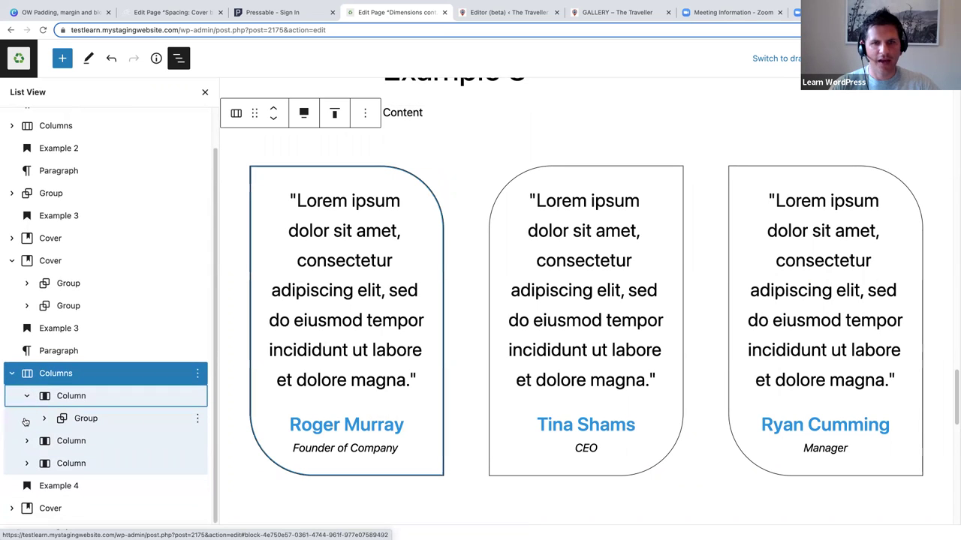
{"action": "left_click", "coordinate": [85, 418]}
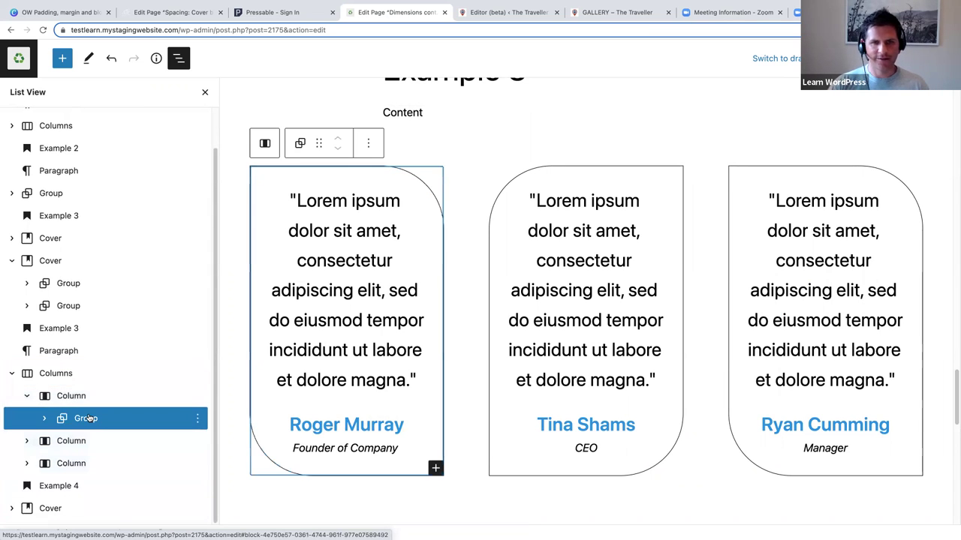
{"action": "left_click", "coordinate": [46, 419]}
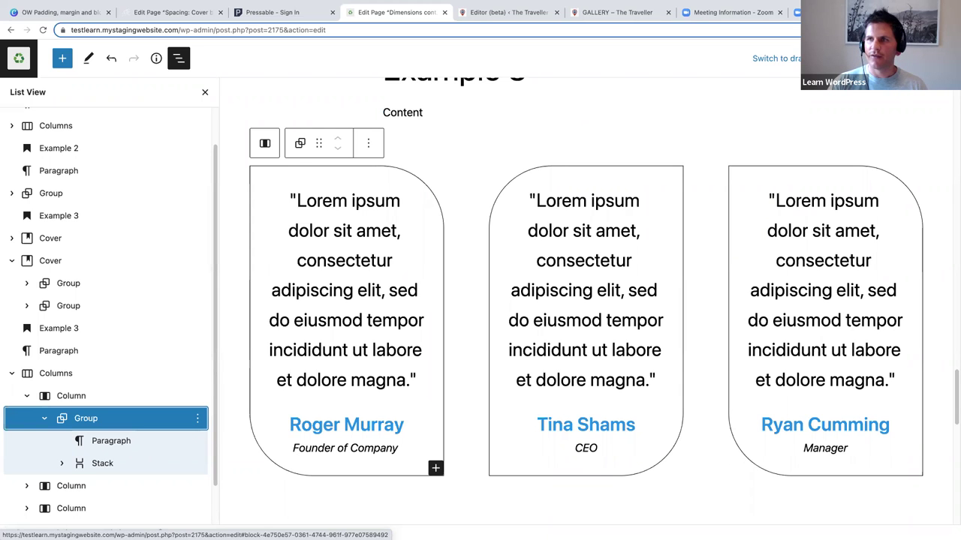
Step: Reset all border and radius settings on the first column's Group
{"action": "key", "text": "super+shift+comma"}
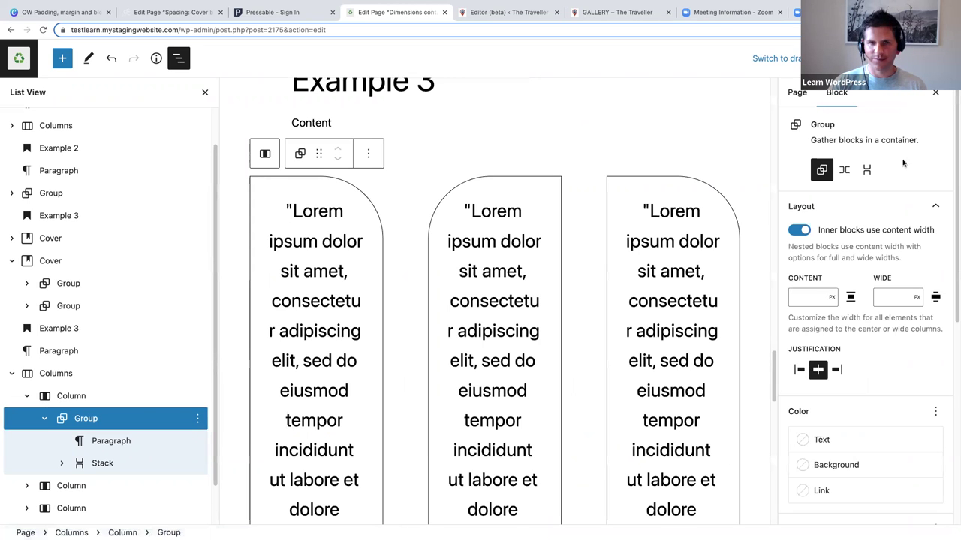
{"action": "scroll", "coordinate": [915, 364], "scroll_direction": "down", "scroll_amount": 5}
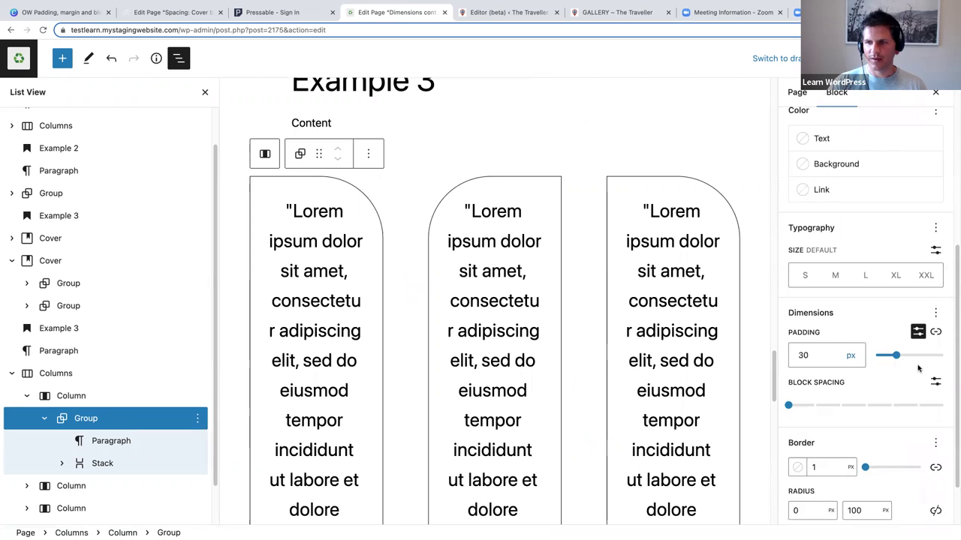
{"action": "left_click", "coordinate": [814, 403]}
{"action": "type", "text": "100"}
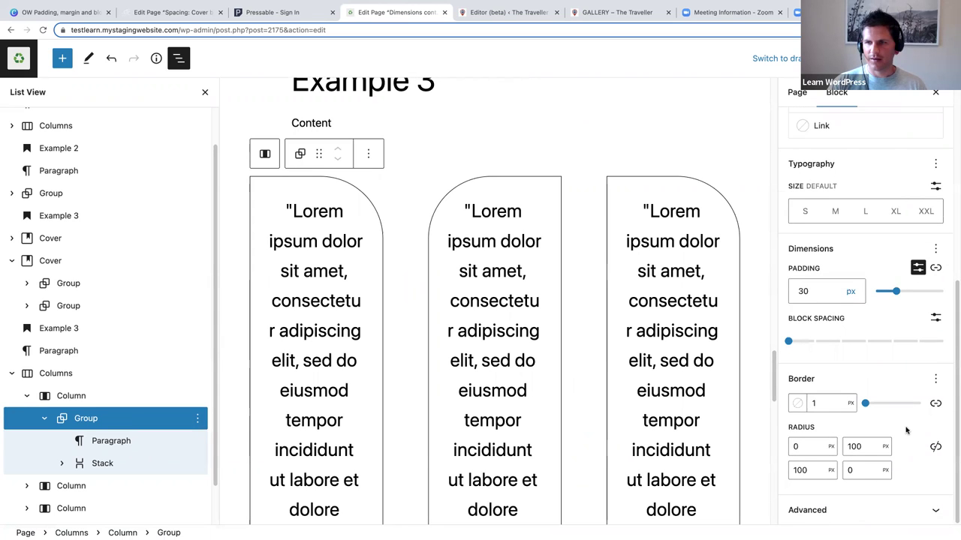
{"action": "left_click", "coordinate": [935, 379]}
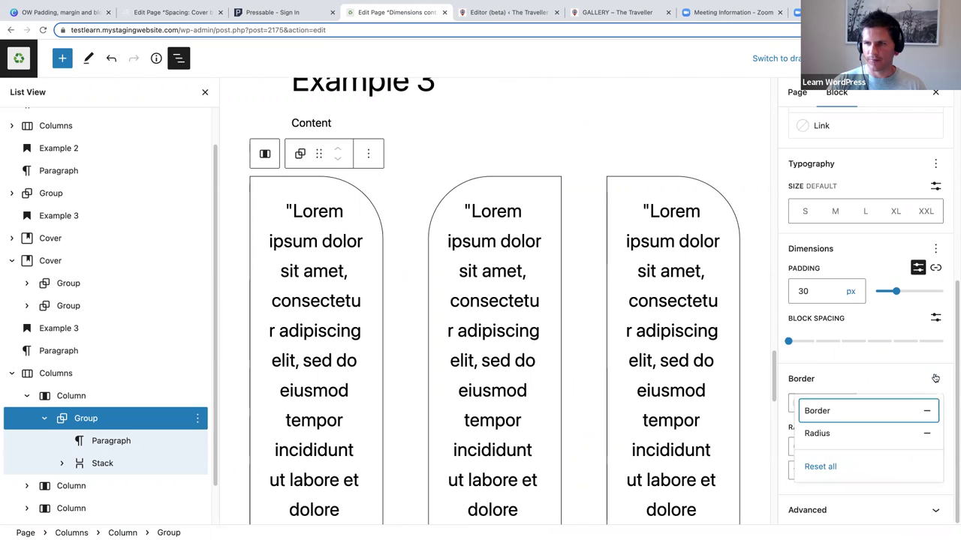
{"action": "left_click", "coordinate": [849, 468]}
Step: Reset all border and radius settings on the Group inside the middle column
{"action": "scroll", "coordinate": [97, 436], "scroll_direction": "down", "scroll_amount": 2}
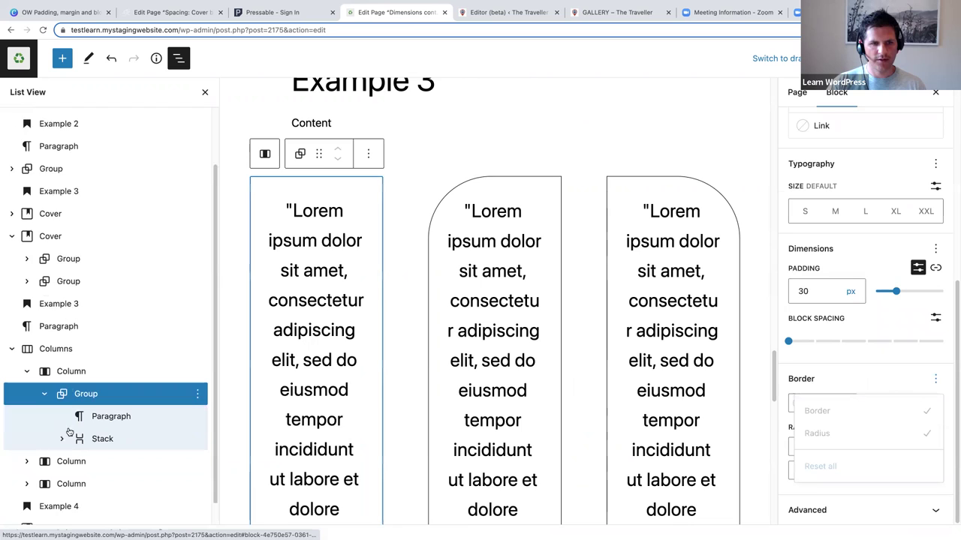
{"action": "left_click", "coordinate": [69, 443]}
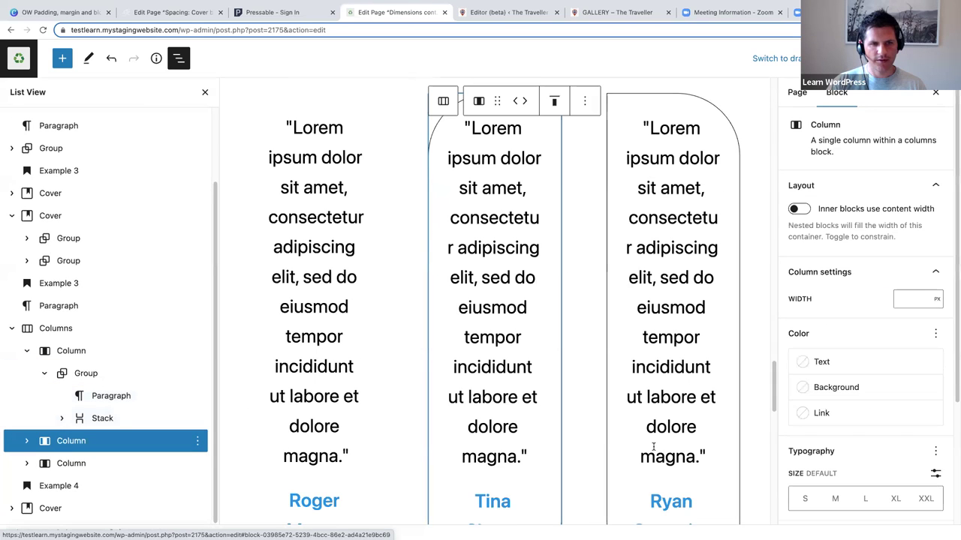
{"action": "scroll", "coordinate": [901, 457], "scroll_direction": "down", "scroll_amount": 4}
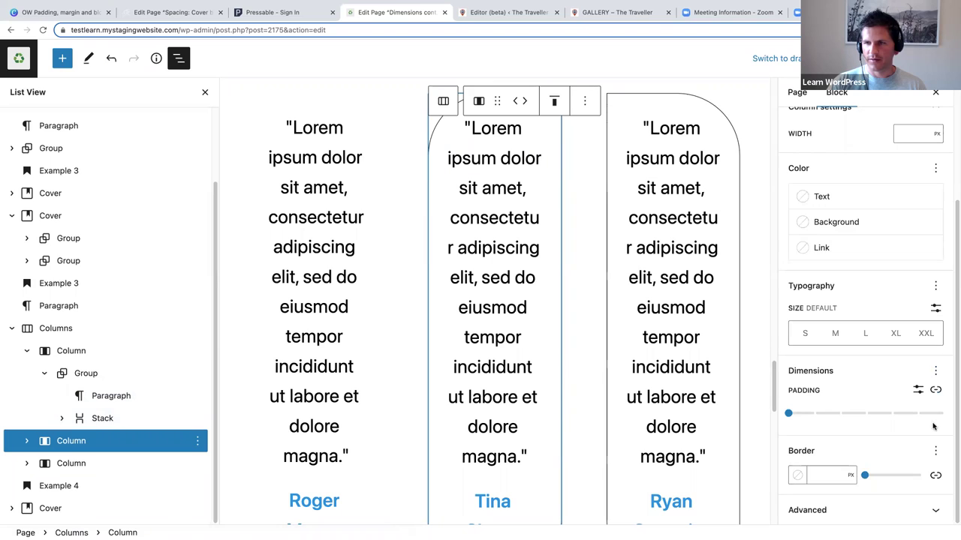
{"action": "left_click", "coordinate": [936, 453]}
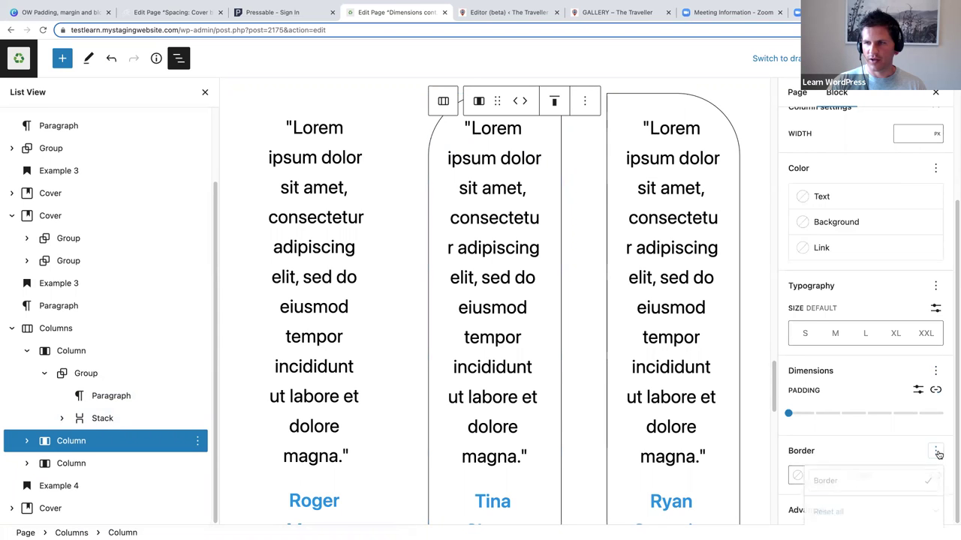
{"action": "left_click", "coordinate": [884, 435]}
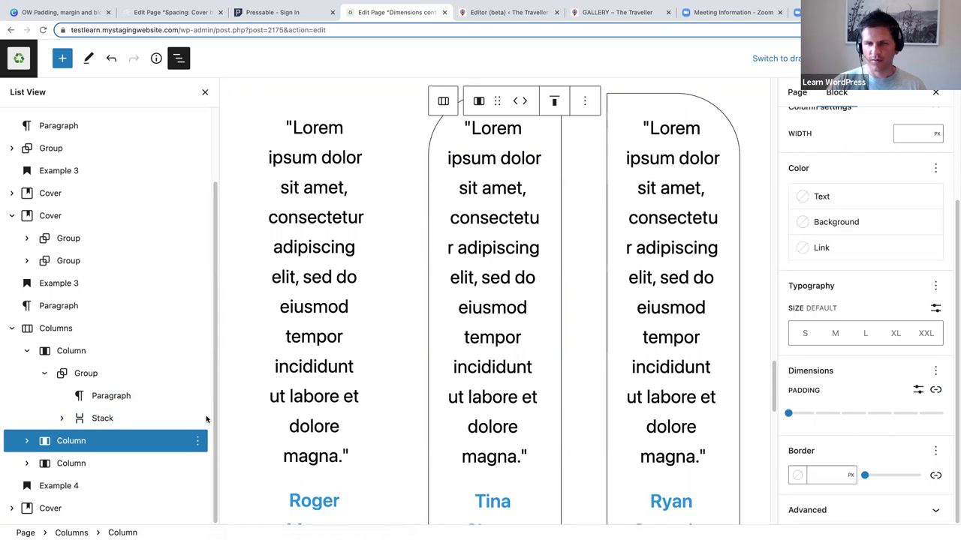
{"action": "left_click", "coordinate": [27, 441]}
{"action": "left_click", "coordinate": [76, 465]}
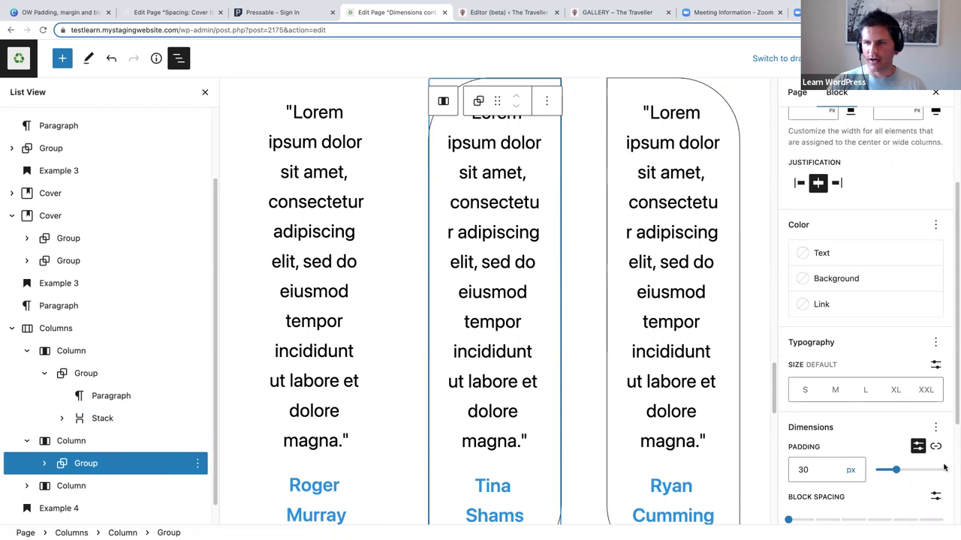
{"action": "scroll", "coordinate": [937, 450], "scroll_direction": "down", "scroll_amount": 5}
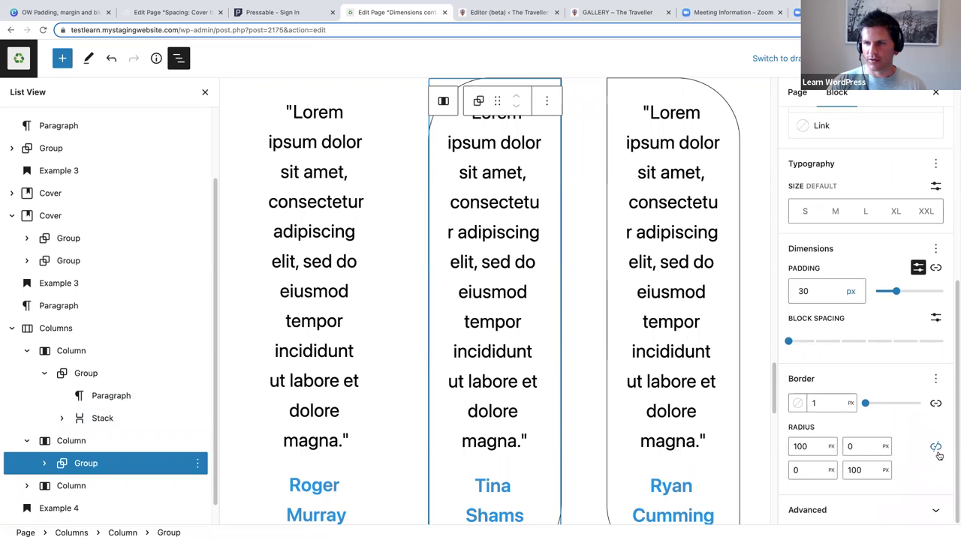
{"action": "left_click", "coordinate": [935, 379]}
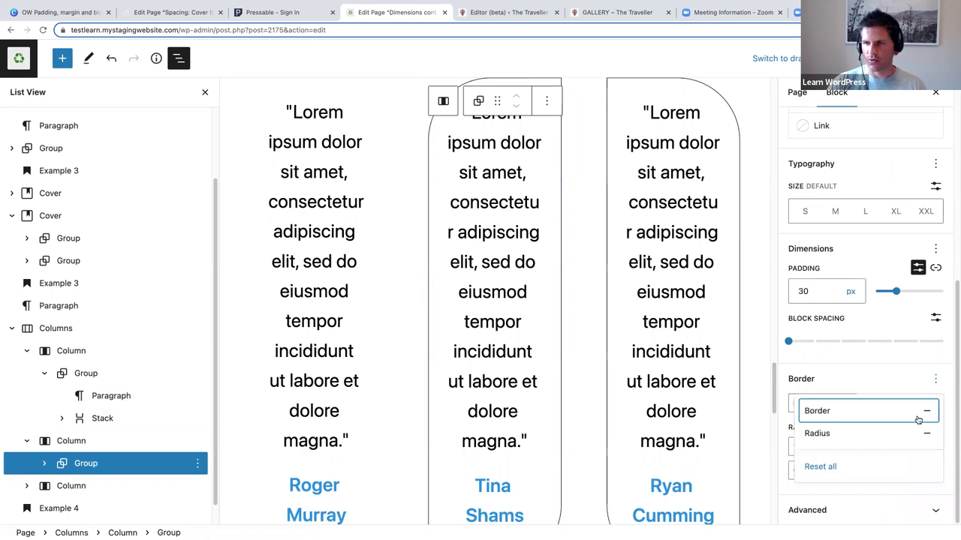
{"action": "left_click", "coordinate": [860, 470]}
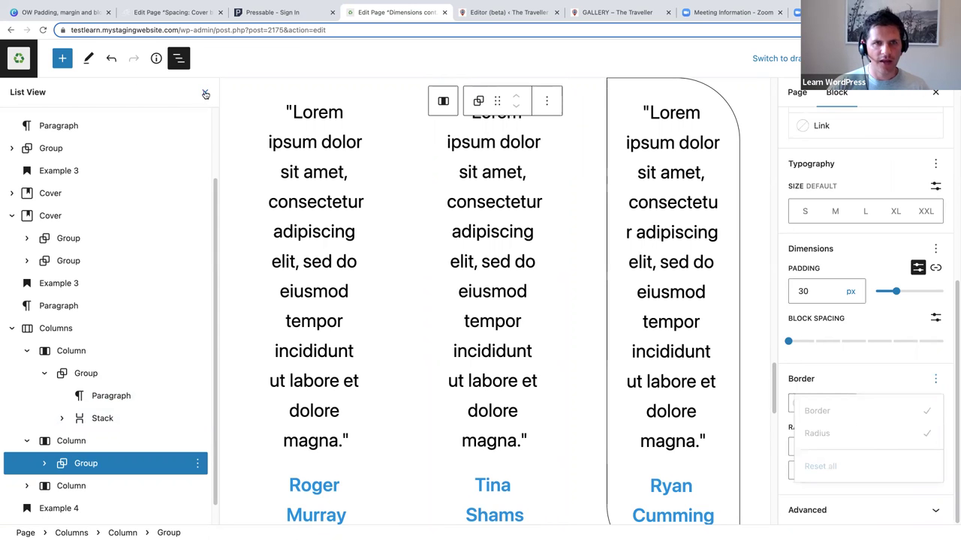
Step: Reselect the first column's Group and scroll its settings to the Border panel
{"action": "scroll", "coordinate": [351, 357], "scroll_direction": "up", "scroll_amount": 2}
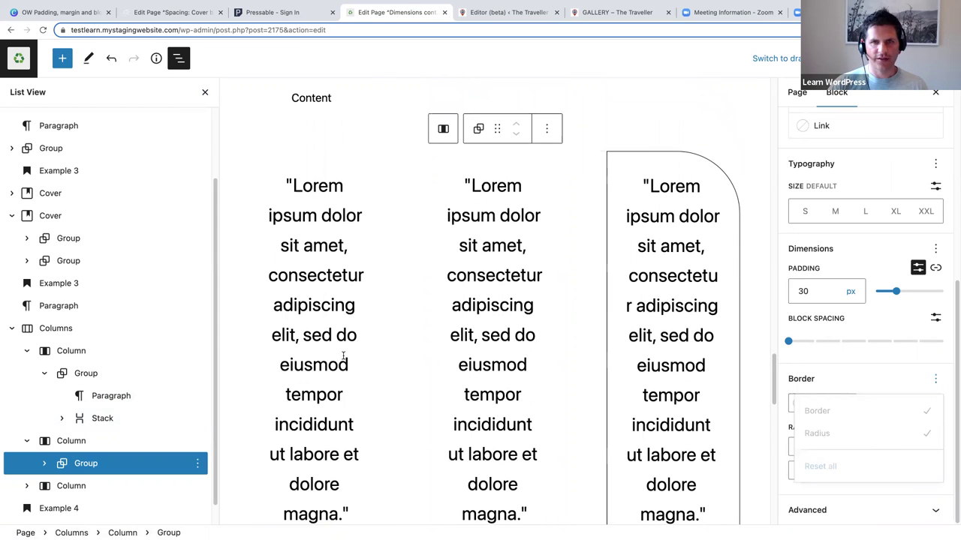
{"action": "scroll", "coordinate": [343, 356], "scroll_direction": "down", "scroll_amount": 2}
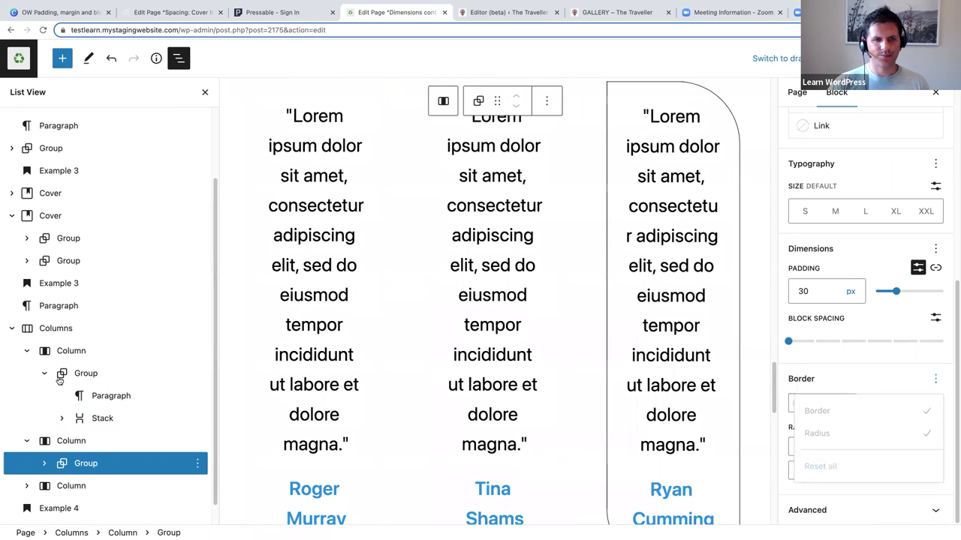
{"action": "left_click", "coordinate": [67, 351]}
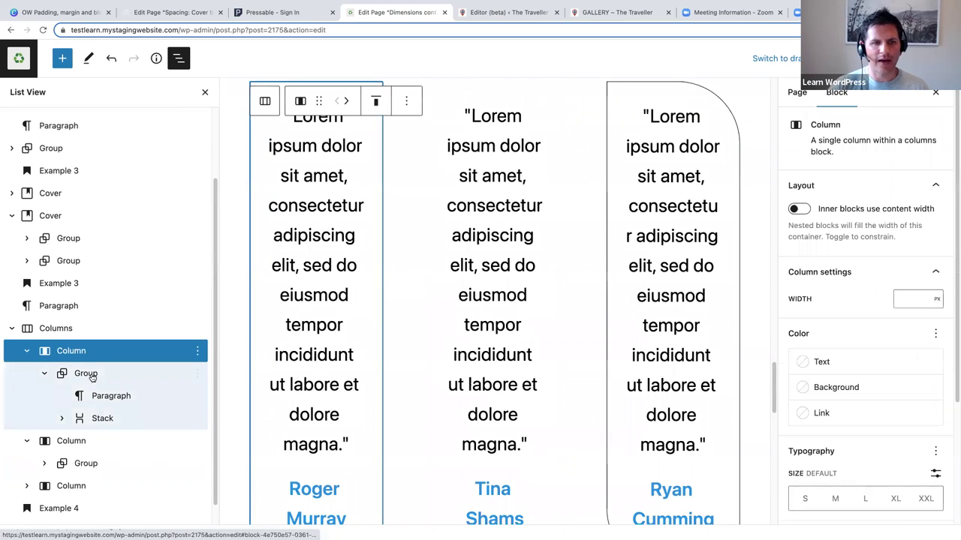
{"action": "left_click", "coordinate": [86, 374]}
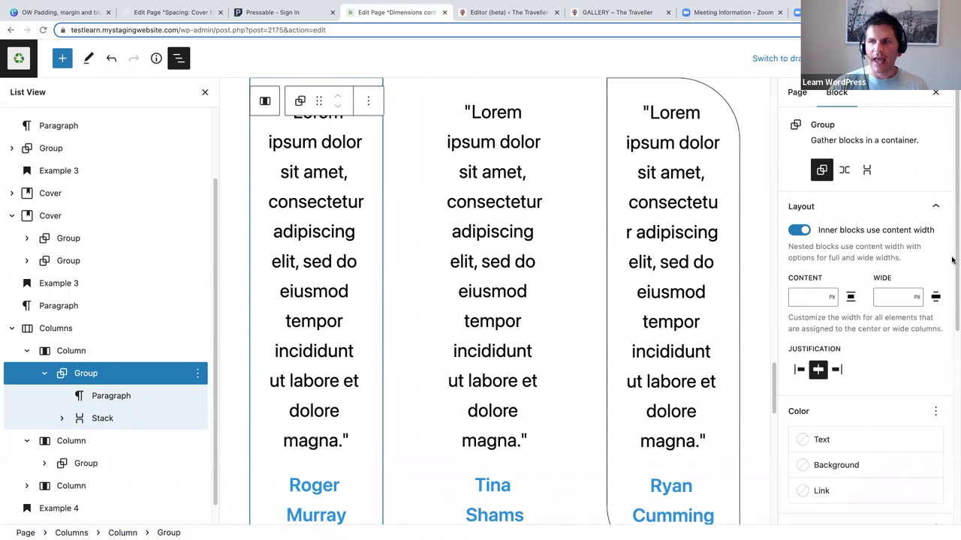
{"action": "left_click_drag", "start_coordinate": [956, 258], "coordinate": [954, 453]}
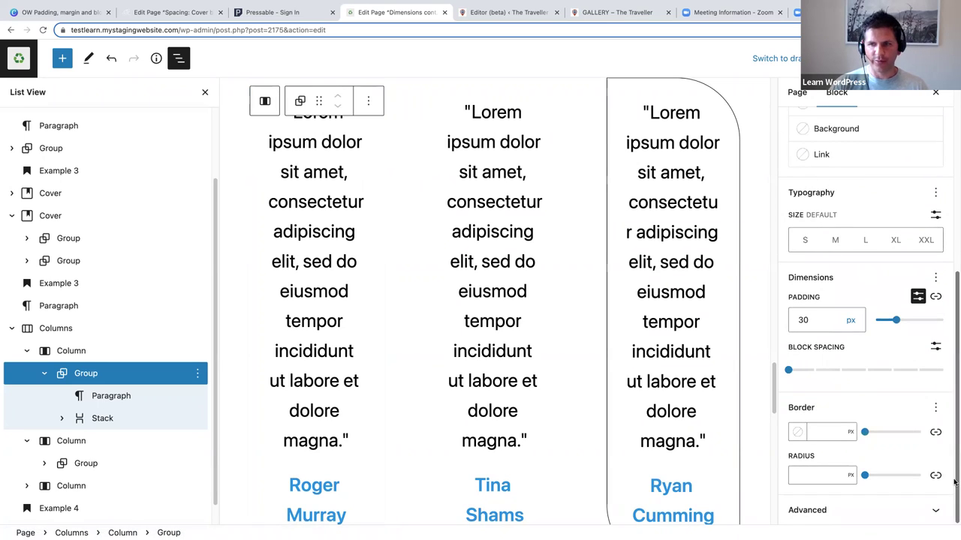
Step: Set the first testimonial Group's border width to 1 px and close both side panels
{"action": "left_click", "coordinate": [824, 432]}
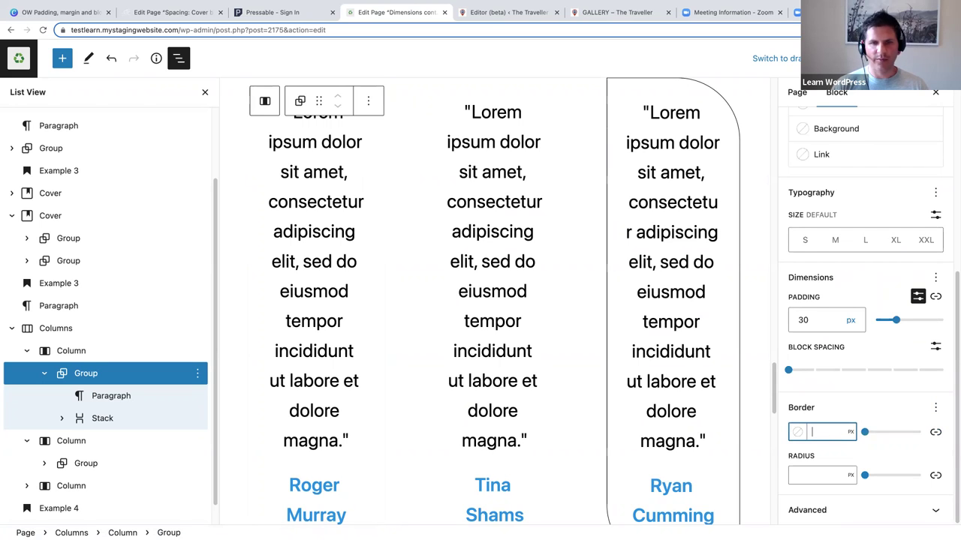
{"action": "type", "text": "1"}
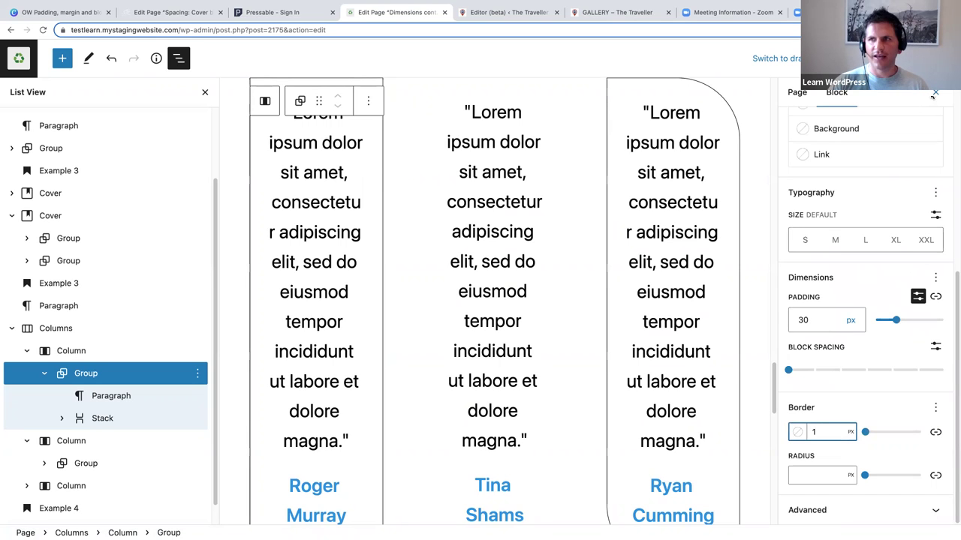
{"action": "left_click", "coordinate": [205, 93]}
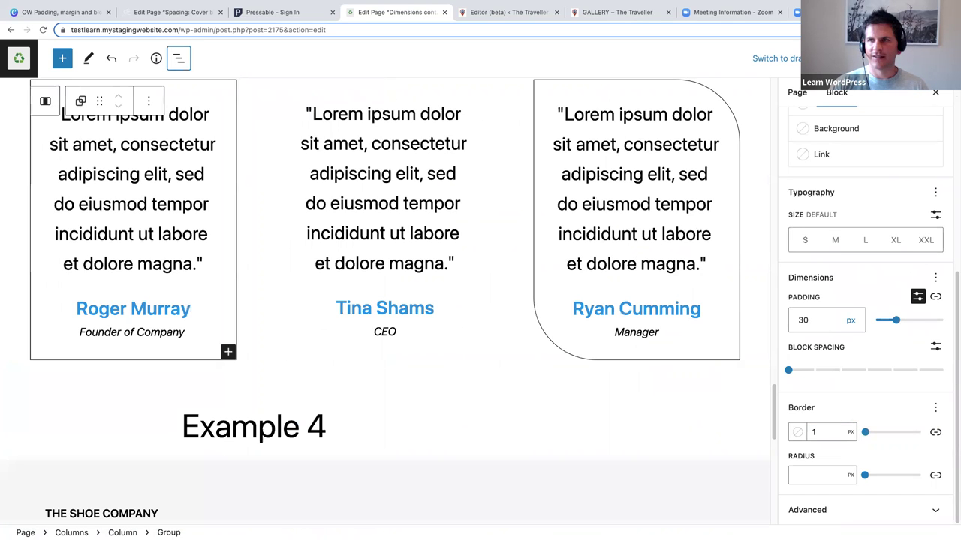
{"action": "left_click", "coordinate": [935, 94]}
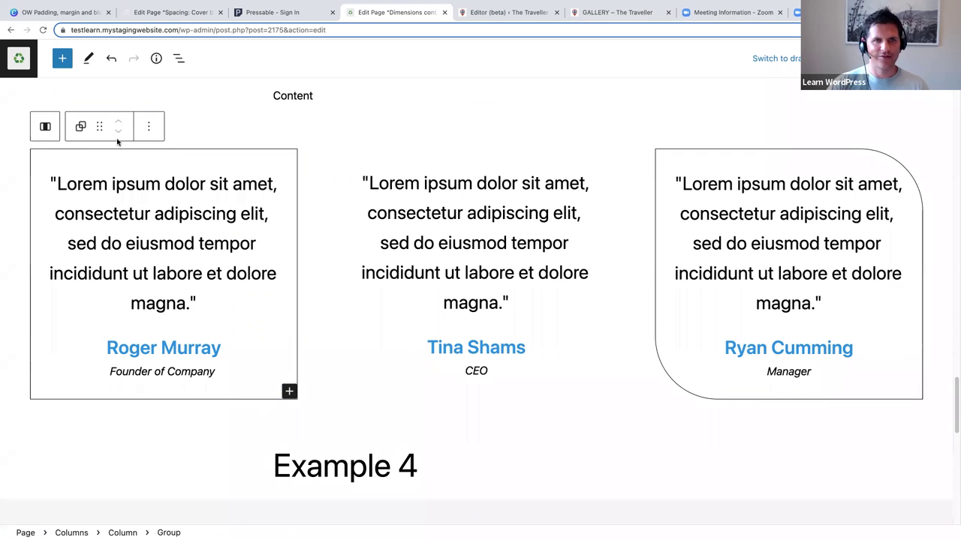
Step: Reopen List View and the first testimonial Group's settings, scrolled to Border and radius
{"action": "left_click", "coordinate": [180, 61]}
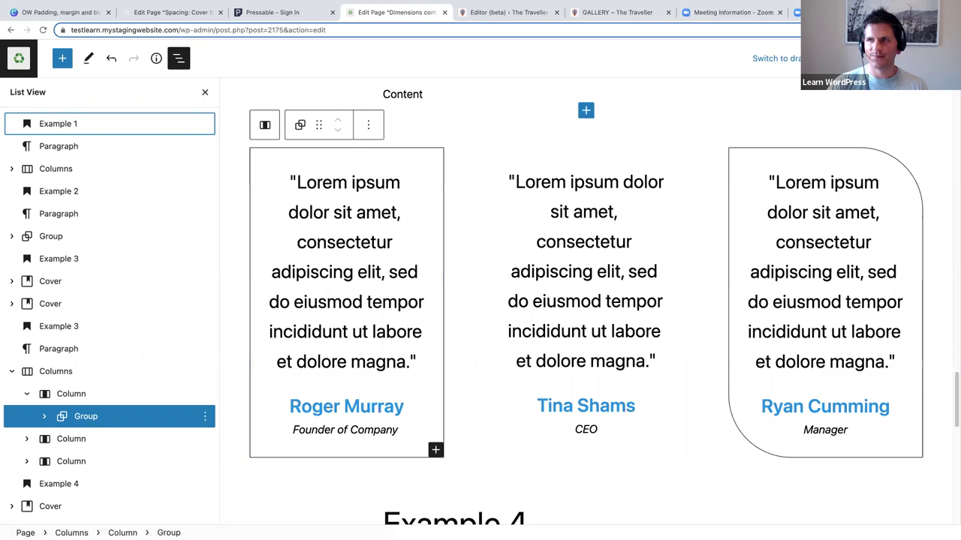
{"action": "left_click", "coordinate": [922, 58]}
{"action": "left_click_drag", "start_coordinate": [955, 124], "coordinate": [955, 352]}
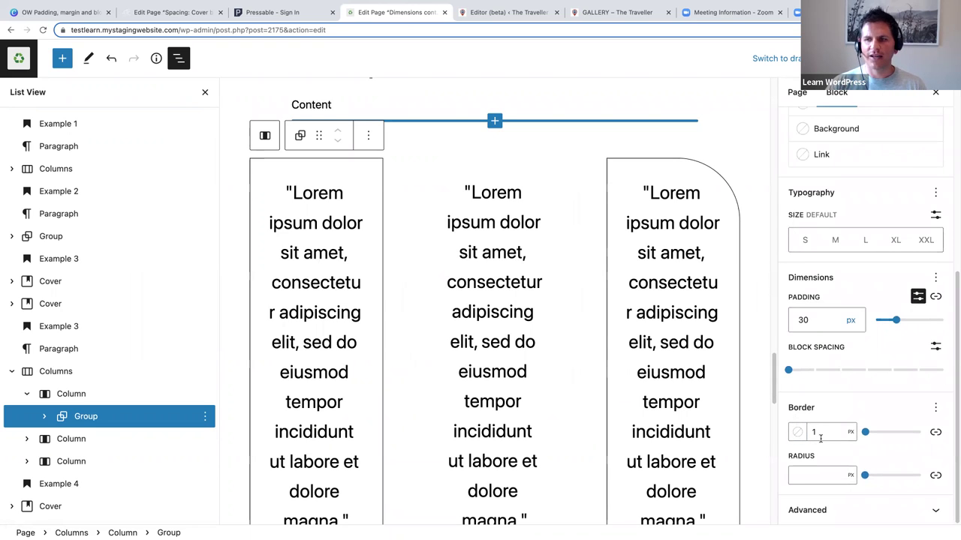
Step: Unlink the first card's corner radii, setting top-left 0 and top-right 100
{"action": "left_click", "coordinate": [935, 477]}
{"action": "scroll", "coordinate": [892, 426], "scroll_direction": "down", "scroll_amount": 1}
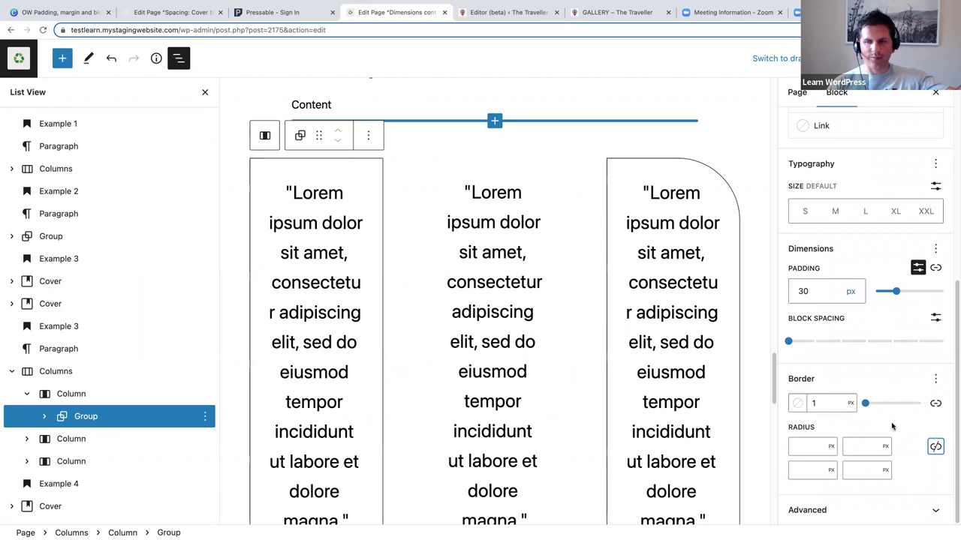
{"action": "left_click", "coordinate": [799, 451]}
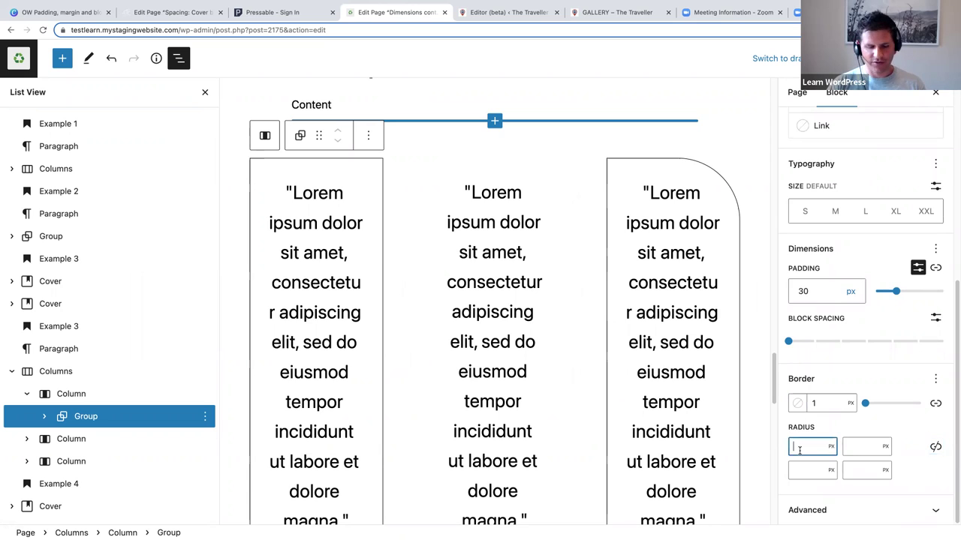
{"action": "type", "text": "0"}
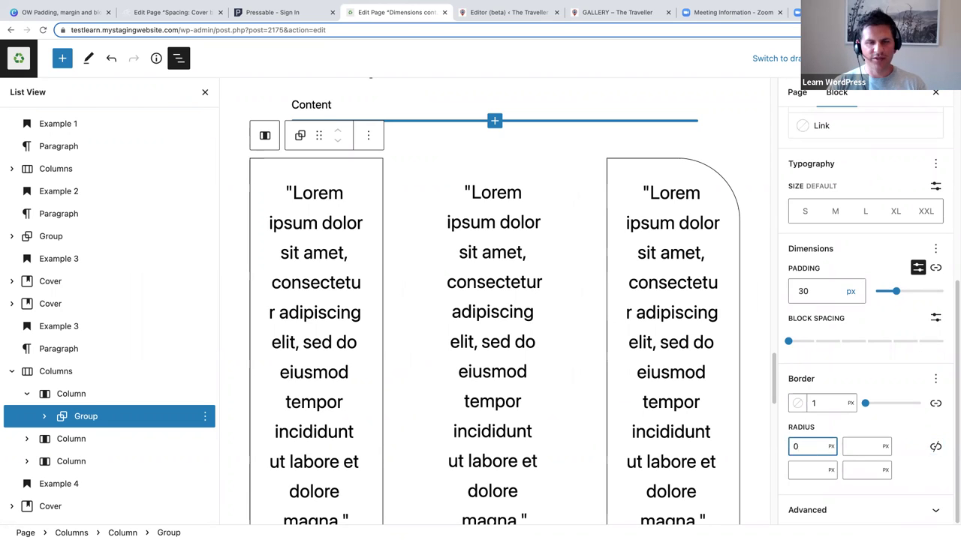
{"action": "left_click", "coordinate": [859, 446]}
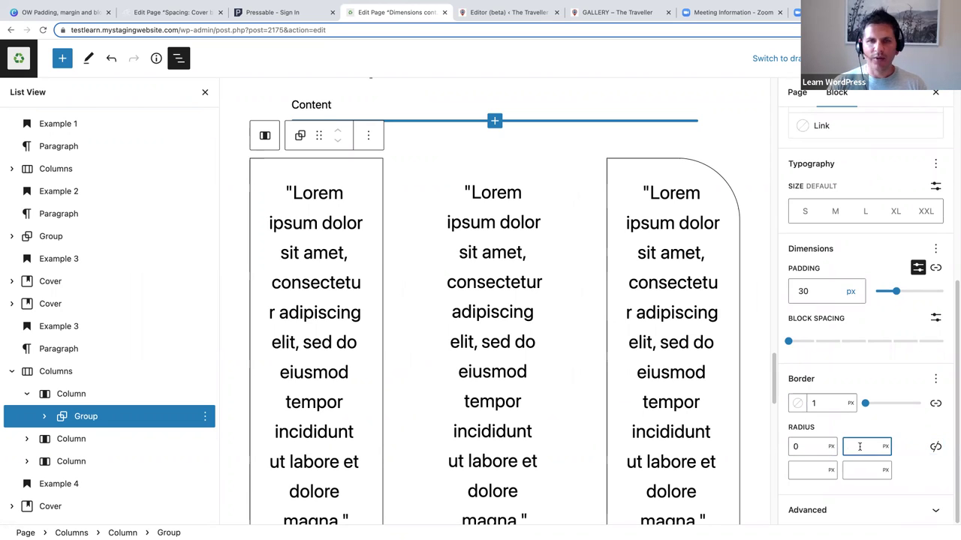
{"action": "type", "text": "100"}
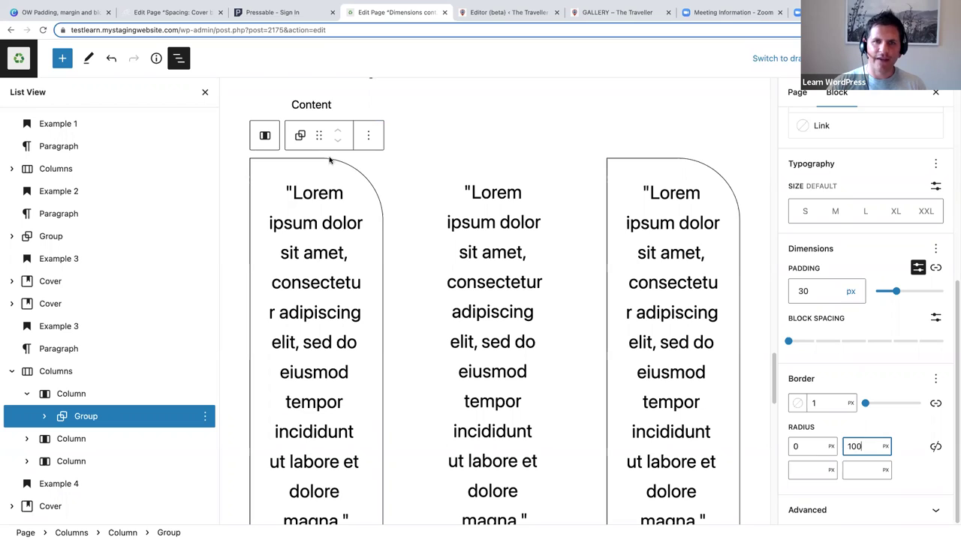
Step: Set the first card's bottom-left radius to 100 and bottom-right to 0
{"action": "left_click", "coordinate": [802, 471]}
{"action": "scroll", "coordinate": [469, 383], "scroll_direction": "down", "scroll_amount": 2}
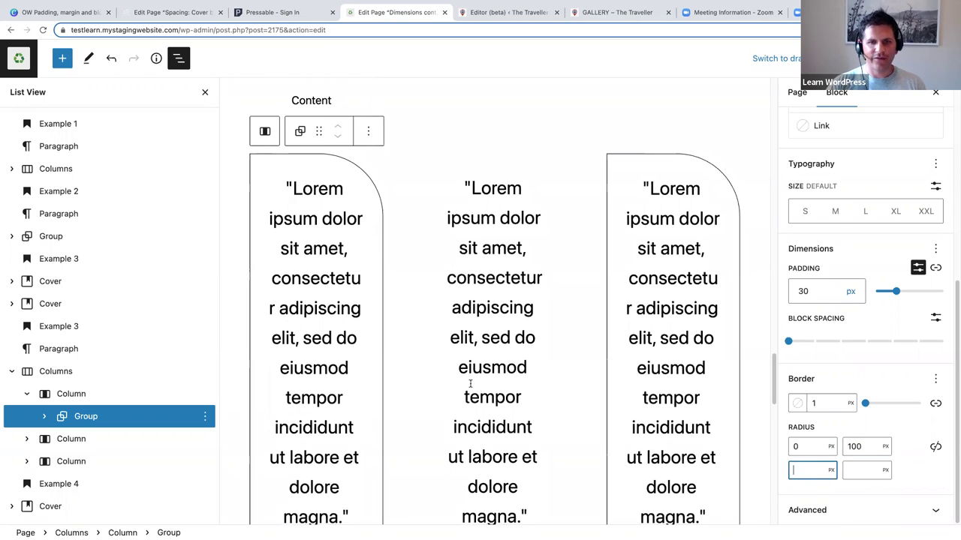
{"action": "scroll", "coordinate": [470, 384], "scroll_direction": "down", "scroll_amount": 3}
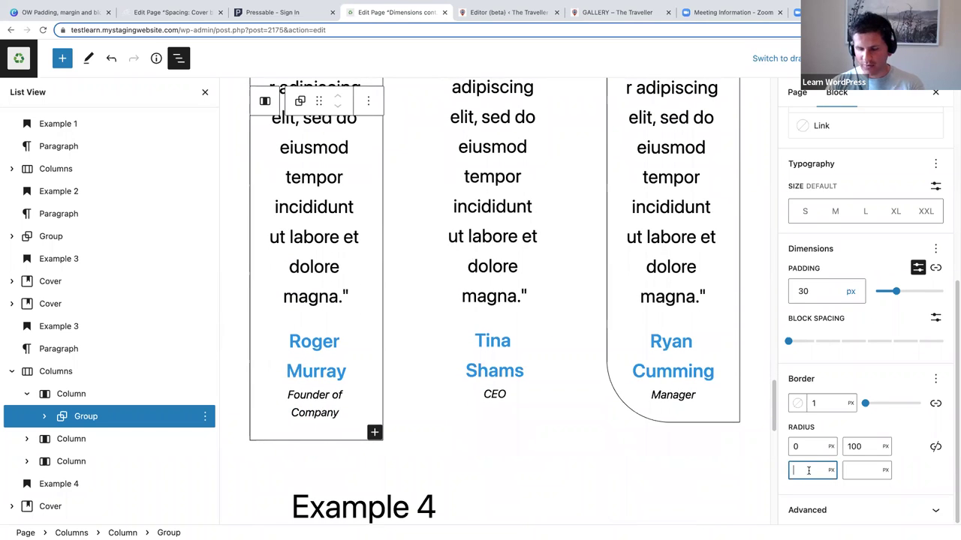
{"action": "type", "text": "100"}
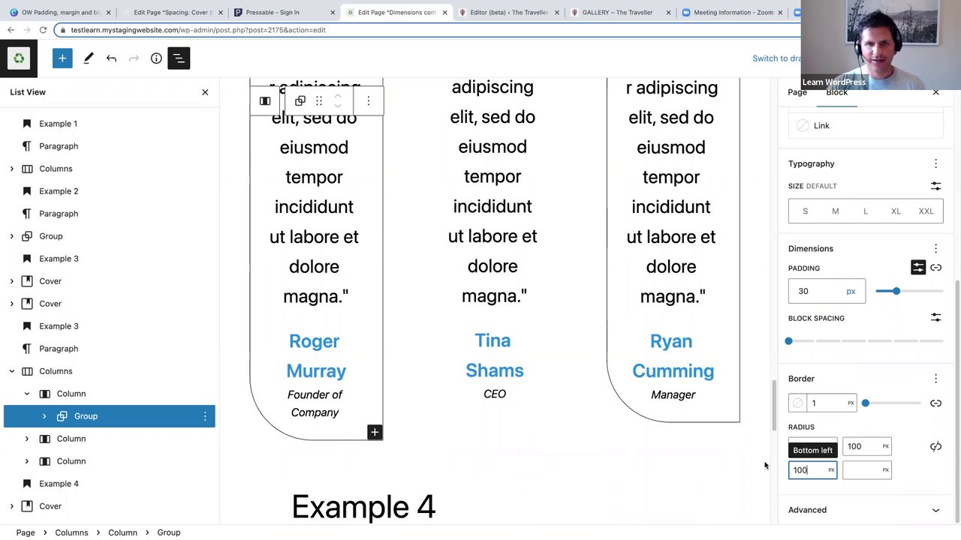
{"action": "left_click", "coordinate": [874, 469]}
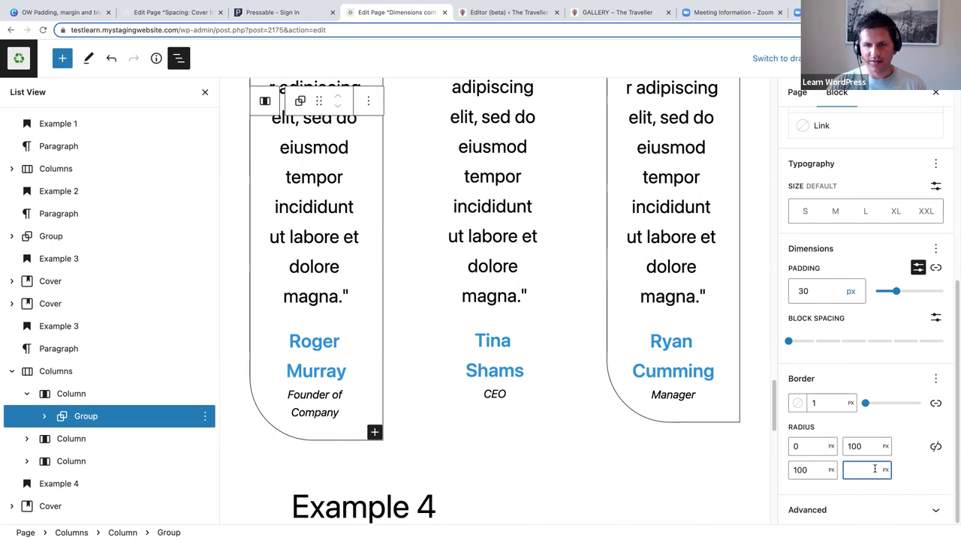
{"action": "type", "text": "0"}
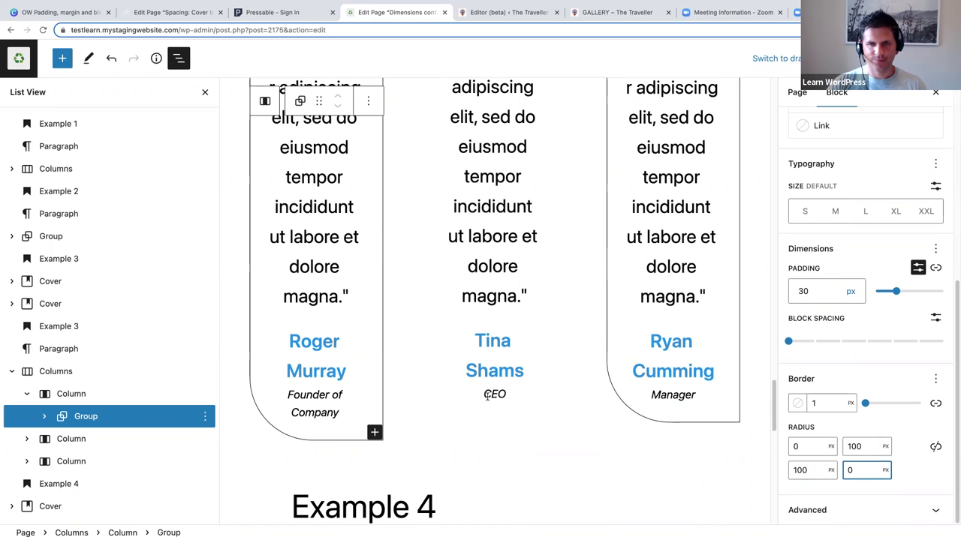
Step: Close the List View outline and scroll back up the page
{"action": "scroll", "coordinate": [485, 395], "scroll_direction": "up", "scroll_amount": 1}
{"action": "scroll", "coordinate": [485, 395], "scroll_direction": "up", "scroll_amount": 1}
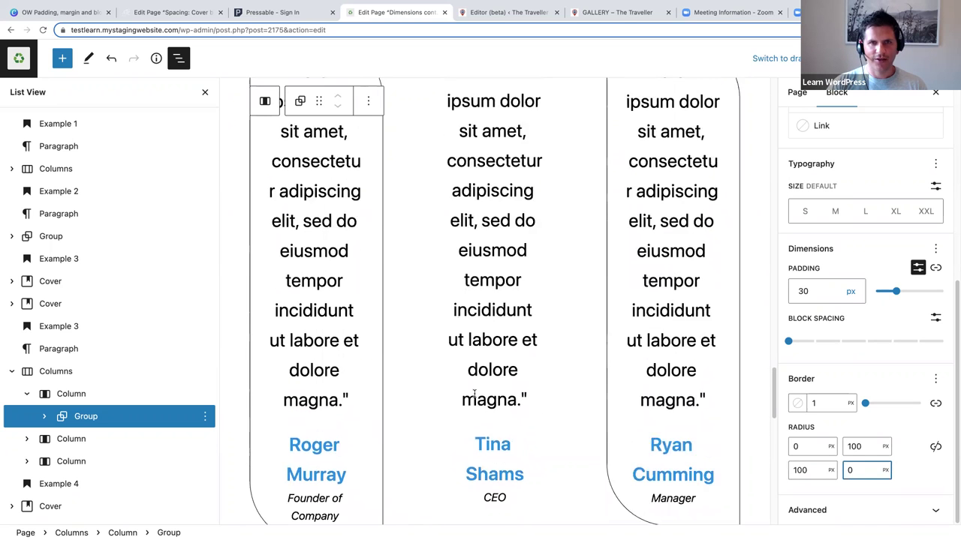
{"action": "left_click", "coordinate": [202, 92]}
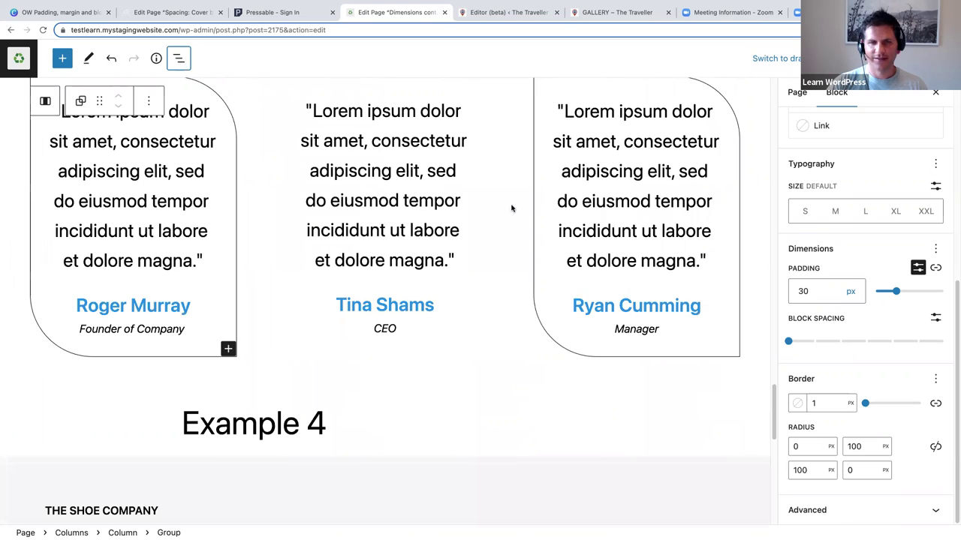
{"action": "scroll", "coordinate": [485, 293], "scroll_direction": "up", "scroll_amount": 1}
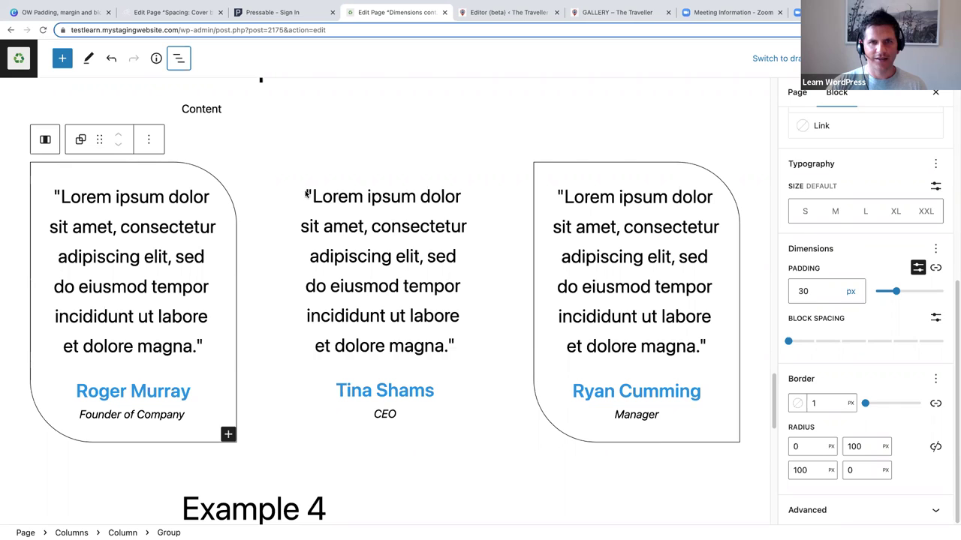
Step: Give the middle testimonial's Group a 1 px border width
{"action": "left_click", "coordinate": [285, 167]}
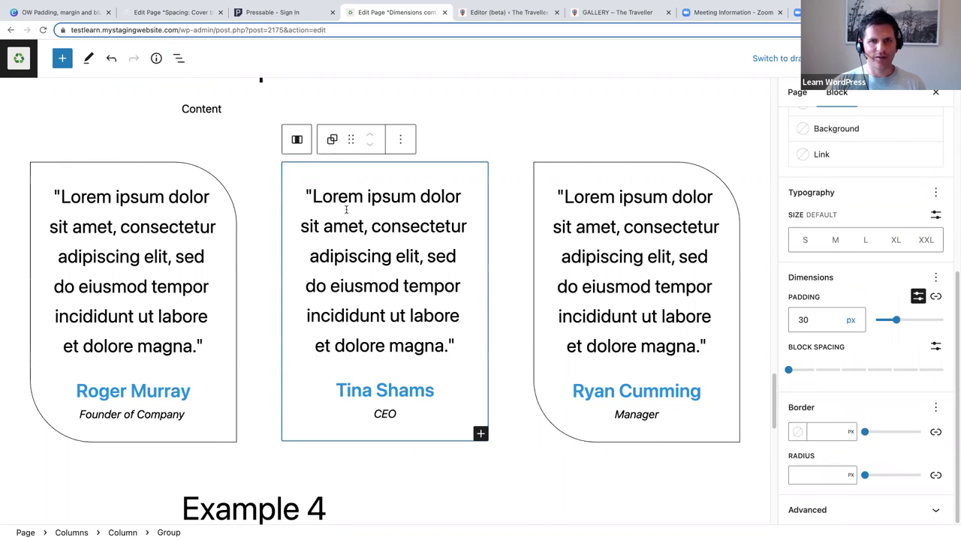
{"action": "left_click", "coordinate": [826, 433]}
{"action": "type", "text": "1"}
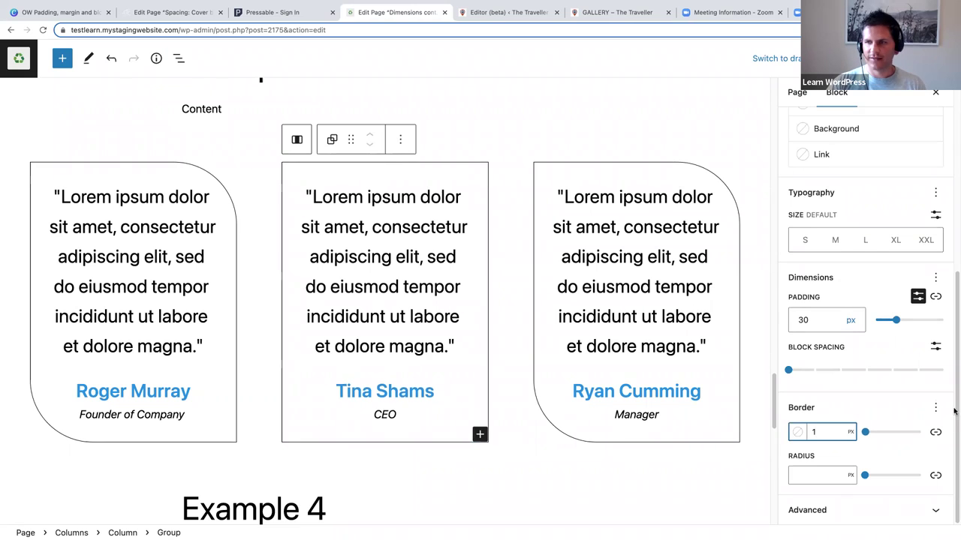
{"action": "left_click", "coordinate": [955, 476]}
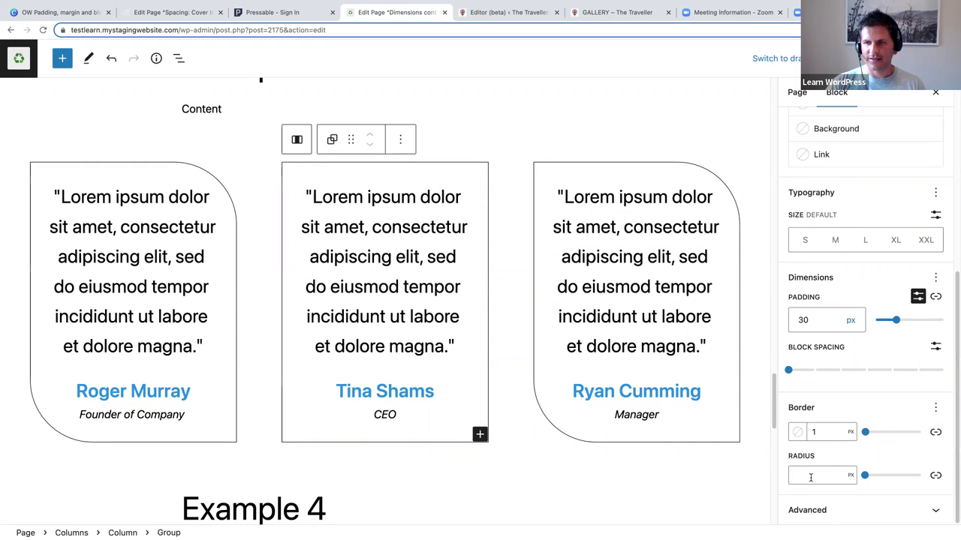
Step: Set the middle card's separate corner radii to 100, 0, 0, 100 px and update the page
{"action": "left_click", "coordinate": [935, 475]}
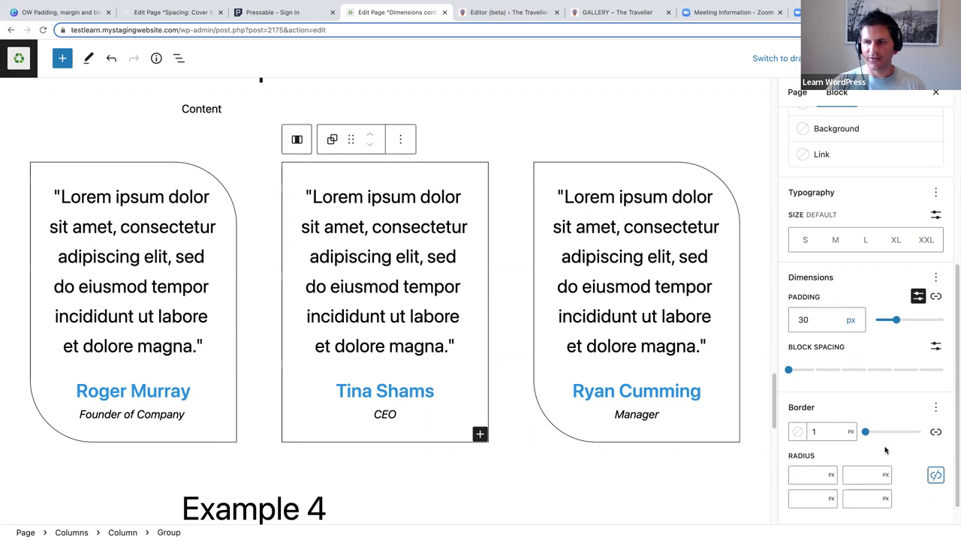
{"action": "scroll", "coordinate": [885, 451], "scroll_direction": "down", "scroll_amount": 1}
{"action": "left_click", "coordinate": [793, 448]}
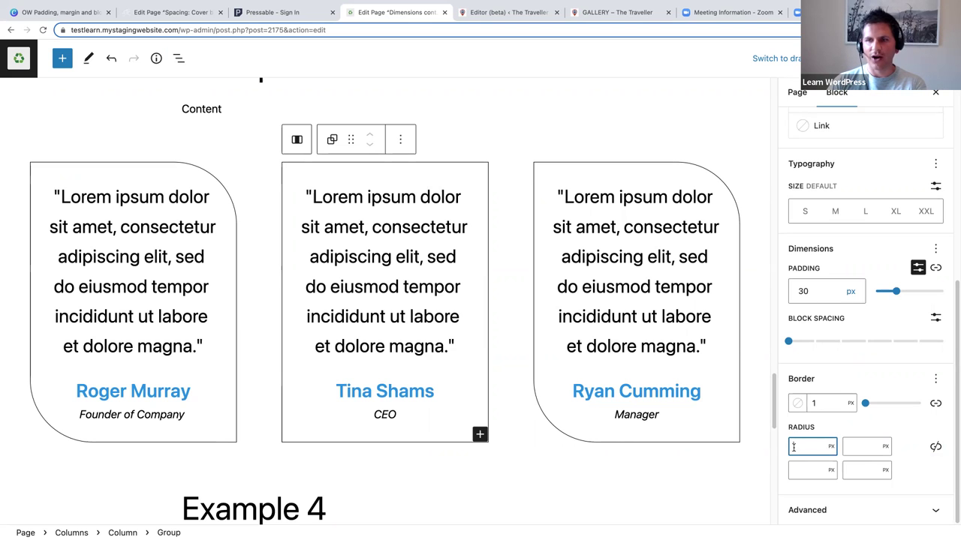
{"action": "type", "text": "1"}
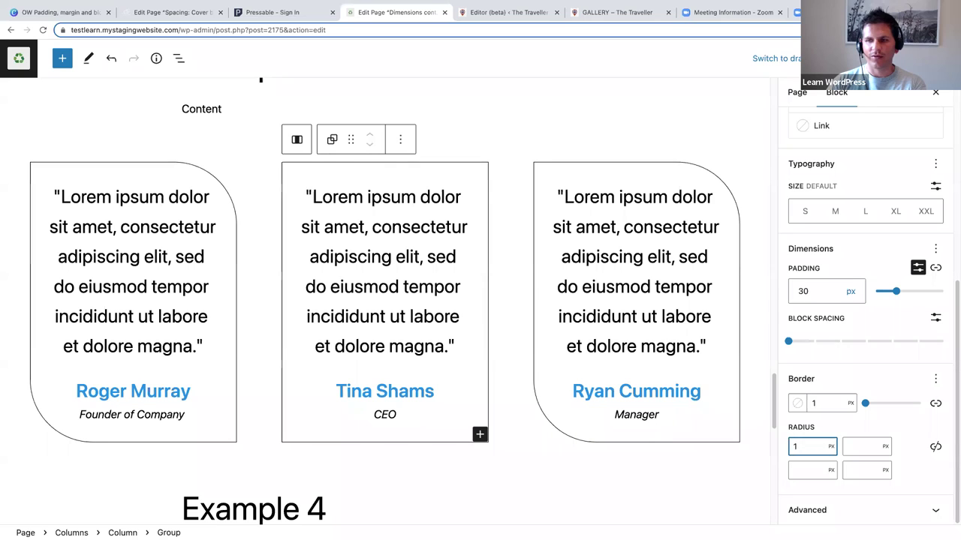
{"action": "type", "text": "00"}
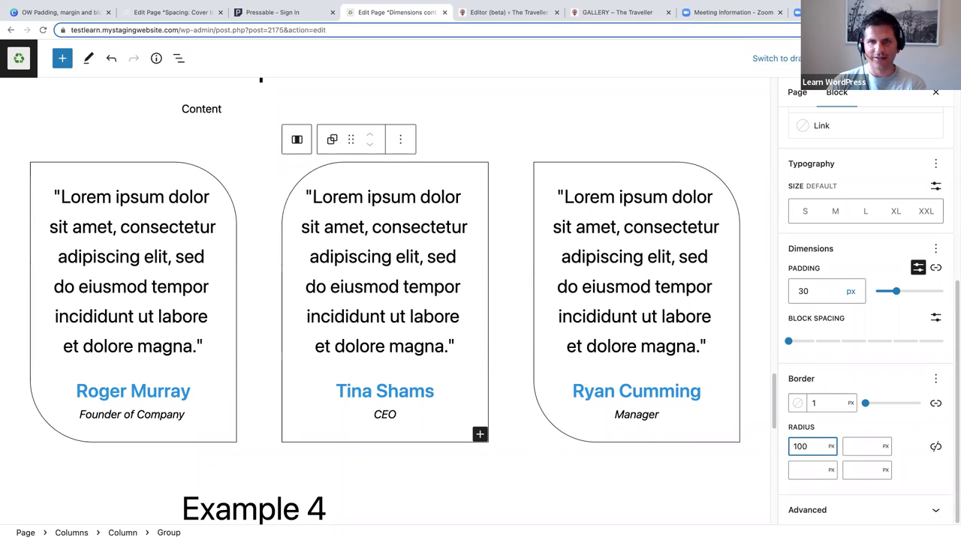
{"action": "left_click", "coordinate": [861, 447]}
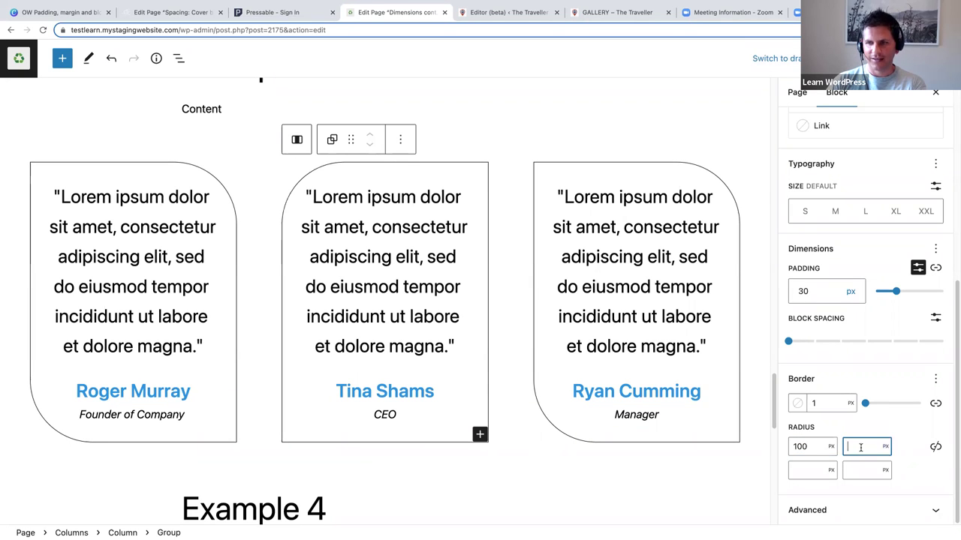
{"action": "type", "text": "0"}
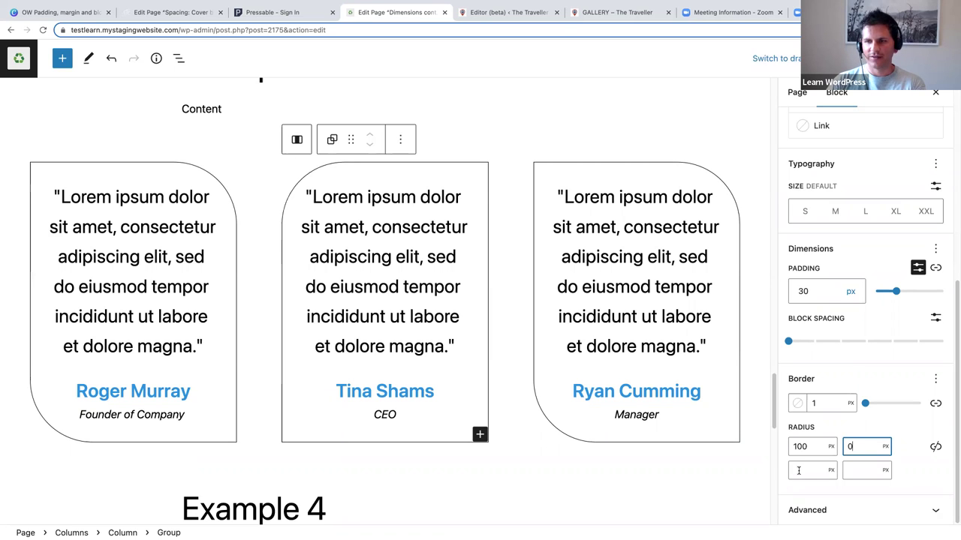
{"action": "left_click", "coordinate": [799, 471]}
{"action": "type", "text": "0"}
{"action": "left_click", "coordinate": [859, 471]}
{"action": "type", "text": "100"}
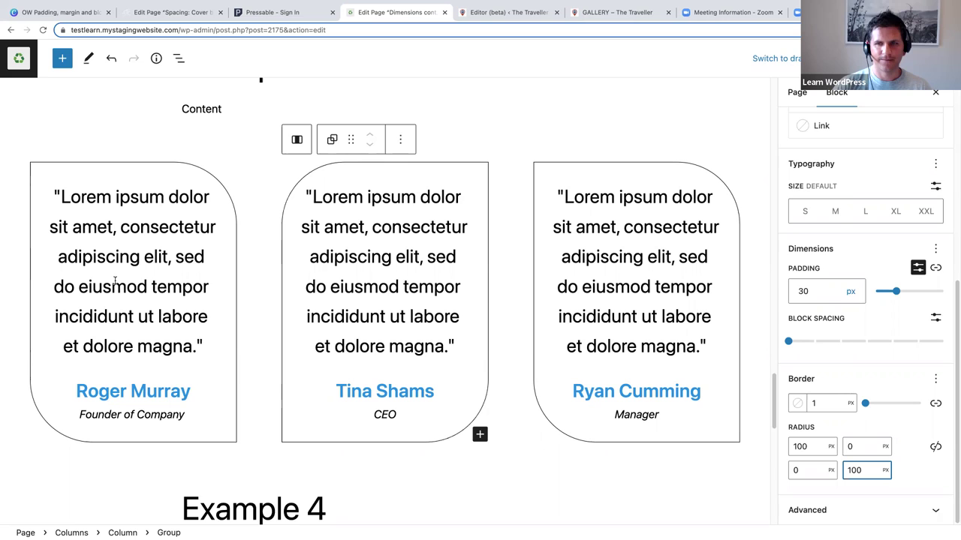
{"action": "left_click", "coordinate": [826, 58]}
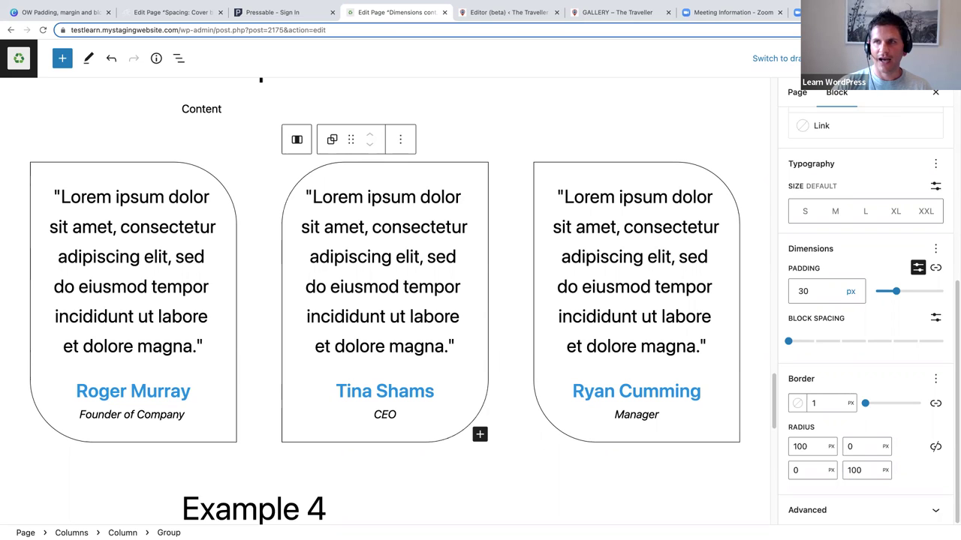
Step: Set the testimonial Columns block's padding slider to 2
{"action": "left_click", "coordinate": [44, 143]}
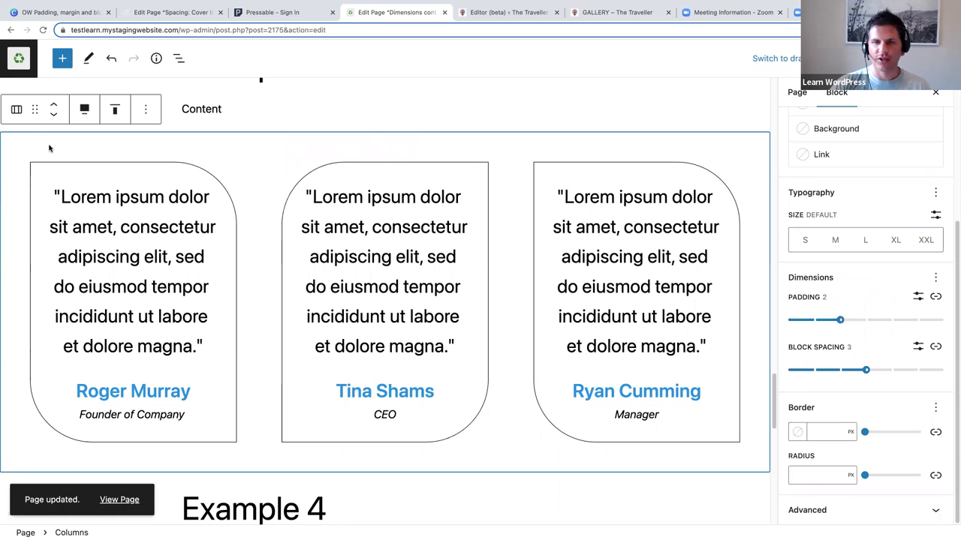
{"action": "left_click", "coordinate": [838, 321]}
{"action": "left_click_drag", "start_coordinate": [816, 323], "coordinate": [796, 323]}
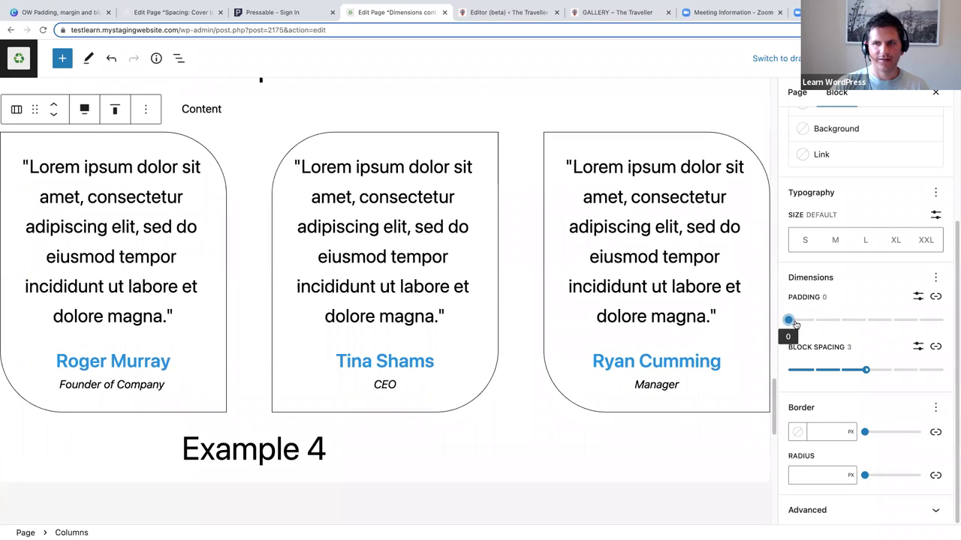
{"action": "left_click_drag", "start_coordinate": [796, 323], "coordinate": [815, 323]}
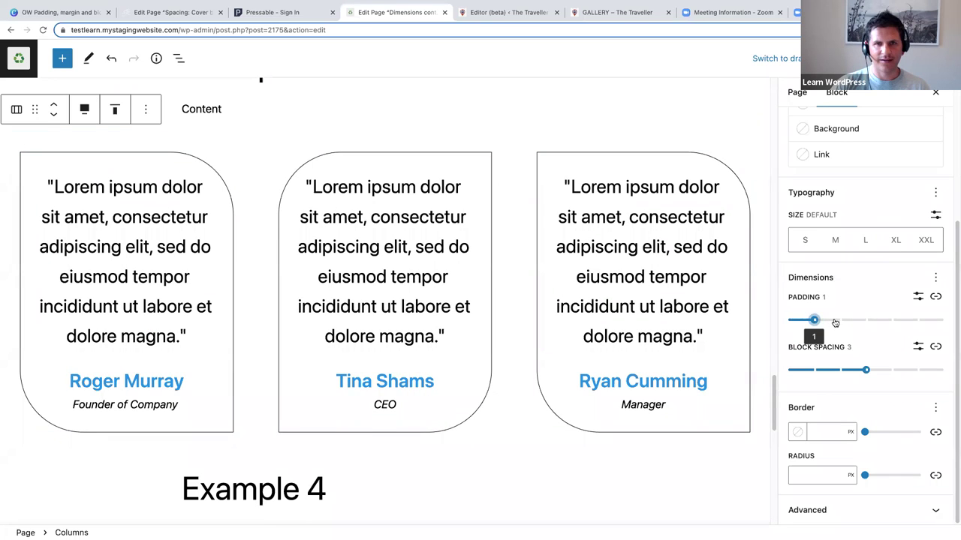
{"action": "left_click", "coordinate": [835, 322]}
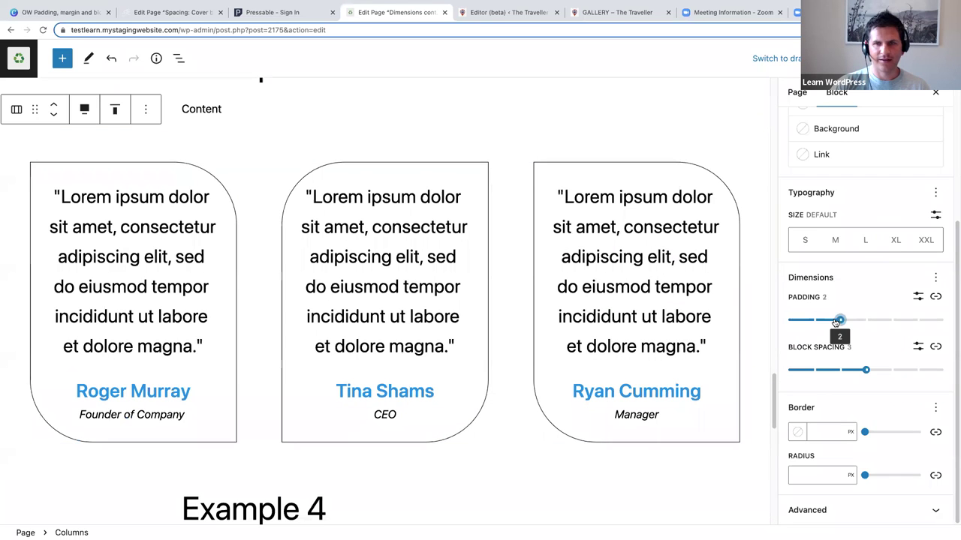
Step: Set the Columns block spacing to 3, save with Ctrl+S and hide the settings
{"action": "left_click", "coordinate": [856, 372]}
{"action": "mouse_move", "coordinate": [851, 373]}
{"action": "left_mouse_down"}
{"action": "mouse_move", "coordinate": [826, 375]}
{"action": "mouse_move", "coordinate": [865, 371]}
{"action": "left_mouse_up"}
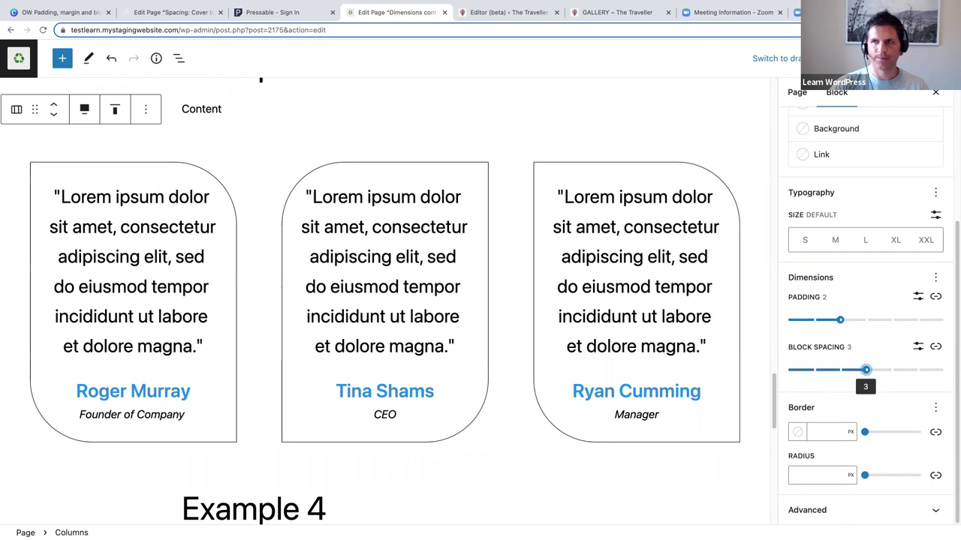
{"action": "key", "text": "super+s"}
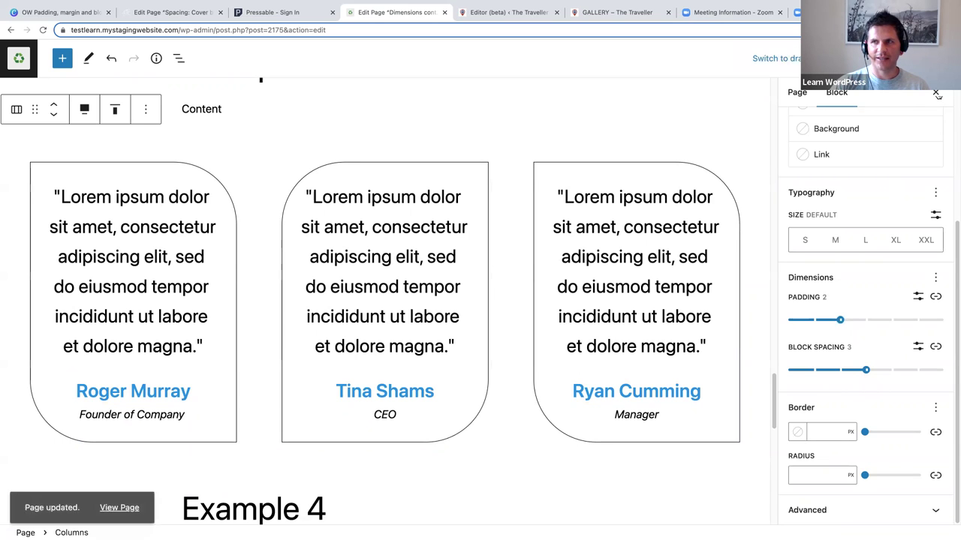
{"action": "key", "text": "super+shift+comma"}
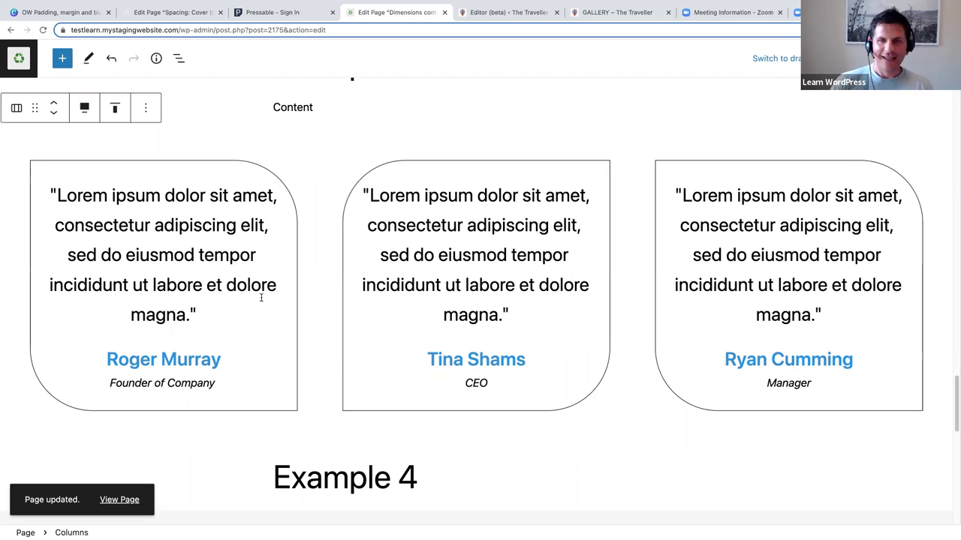
Step: Reopen the Columns settings at Example 3 to check padding 2 and block spacing 3
{"action": "scroll", "coordinate": [365, 336], "scroll_direction": "up", "scroll_amount": 2}
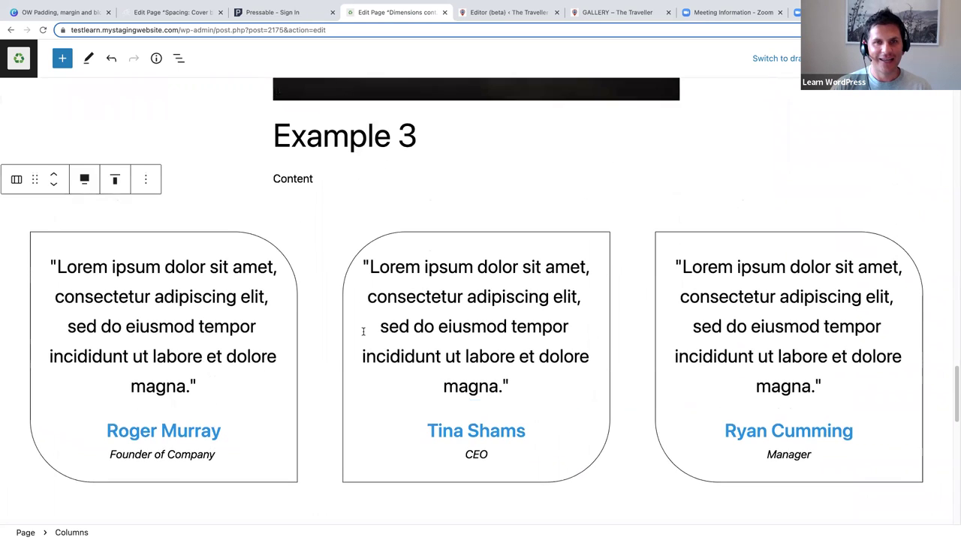
{"action": "scroll", "coordinate": [363, 331], "scroll_direction": "up", "scroll_amount": 2}
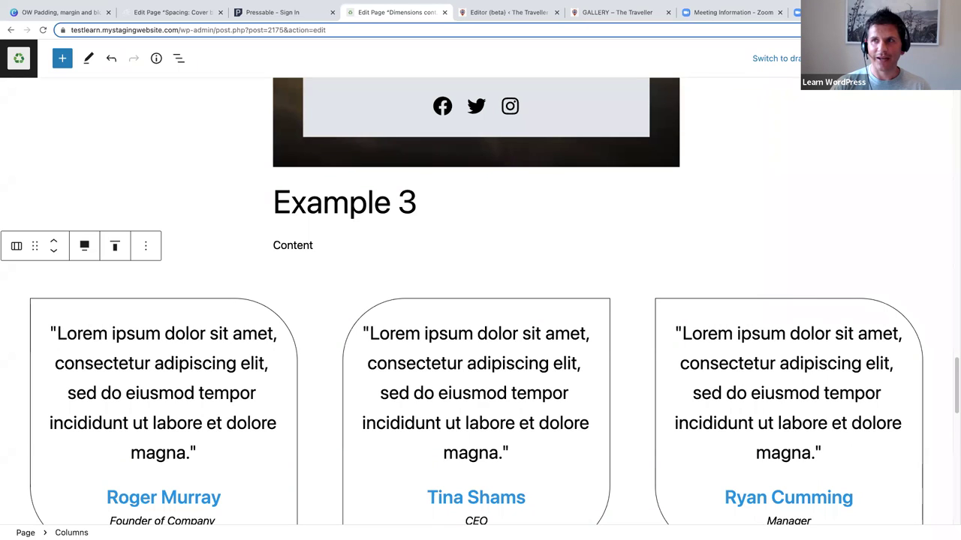
{"action": "key", "text": "ctrl+shift+comma"}
{"action": "left_click_drag", "start_coordinate": [955, 256], "coordinate": [954, 398]}
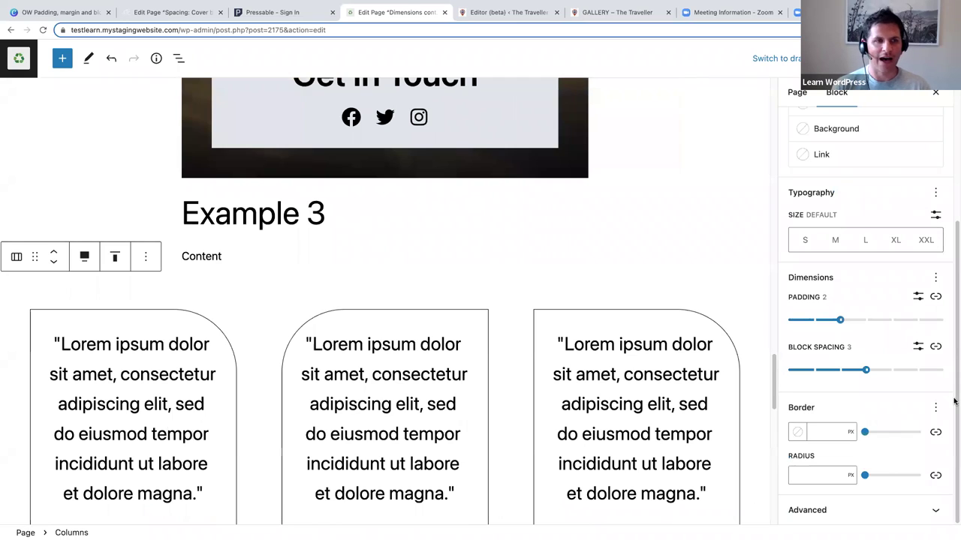